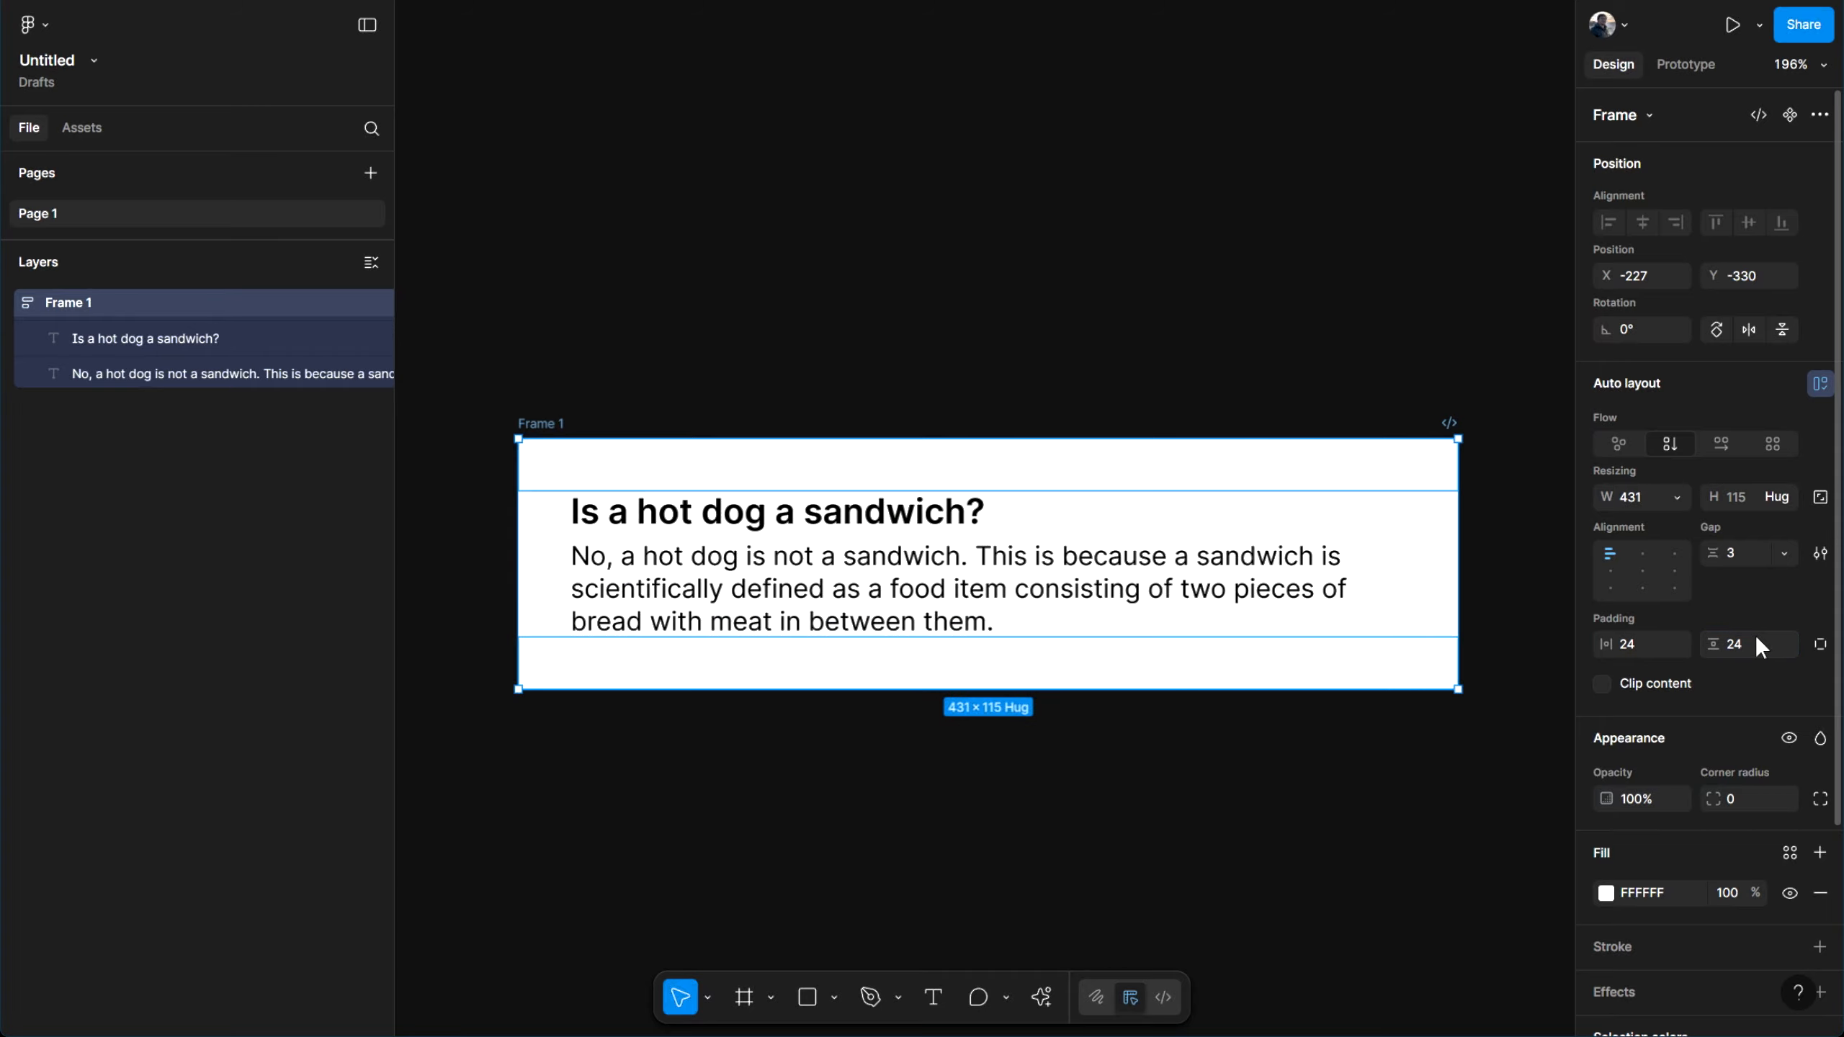
Set the card frame's horizontal and vertical padding to 12
left_click(1597, 644)
type("12")
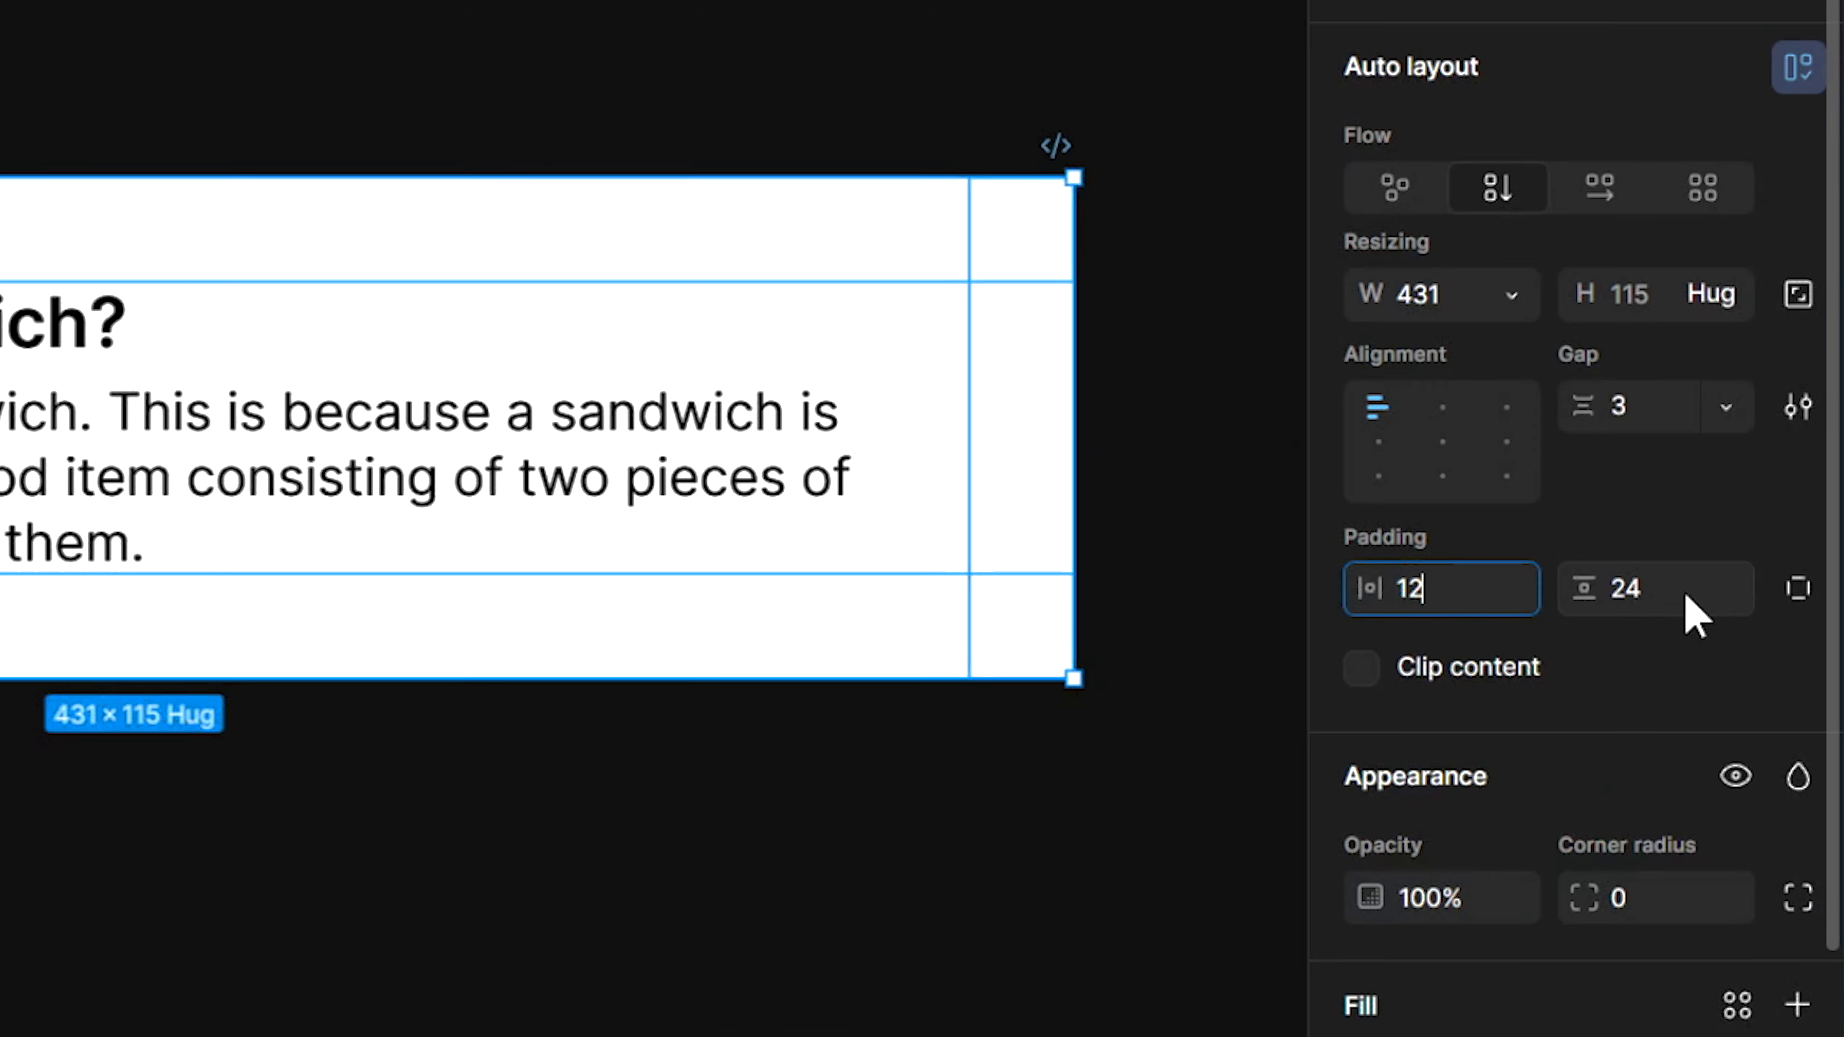
left_click(1659, 617)
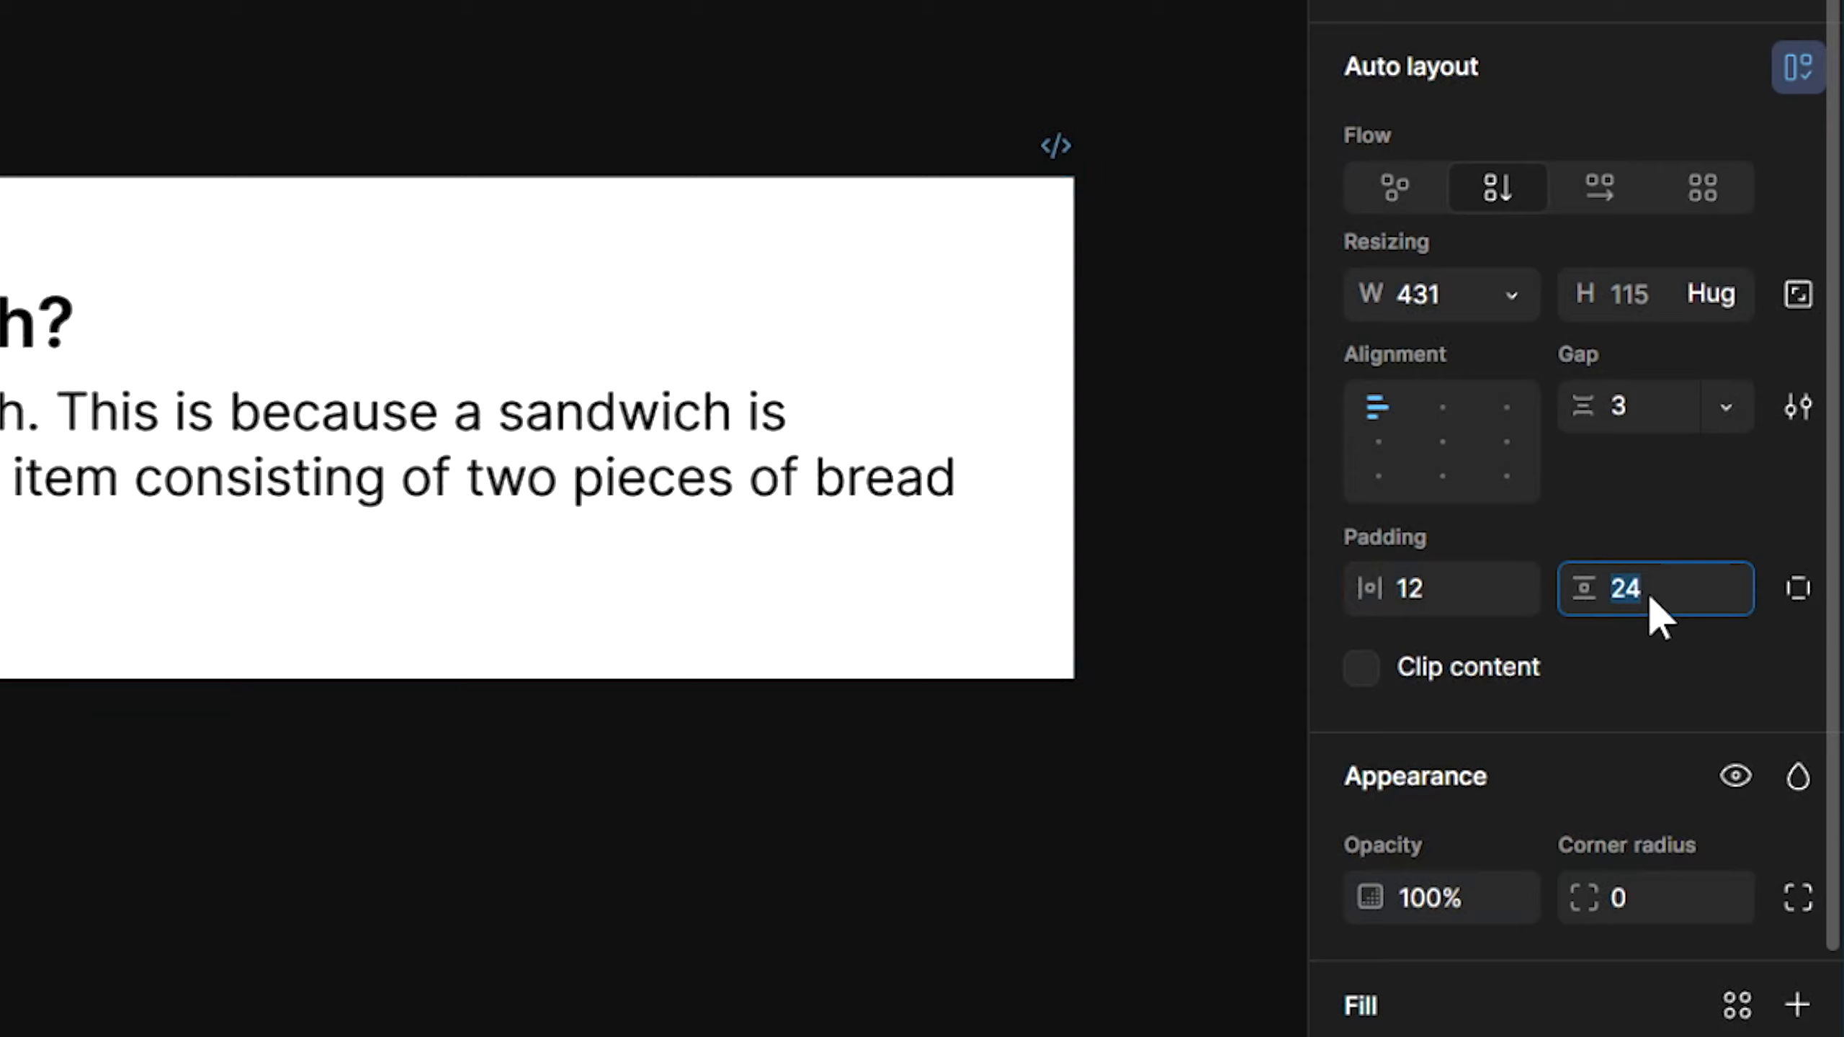
key("Return")
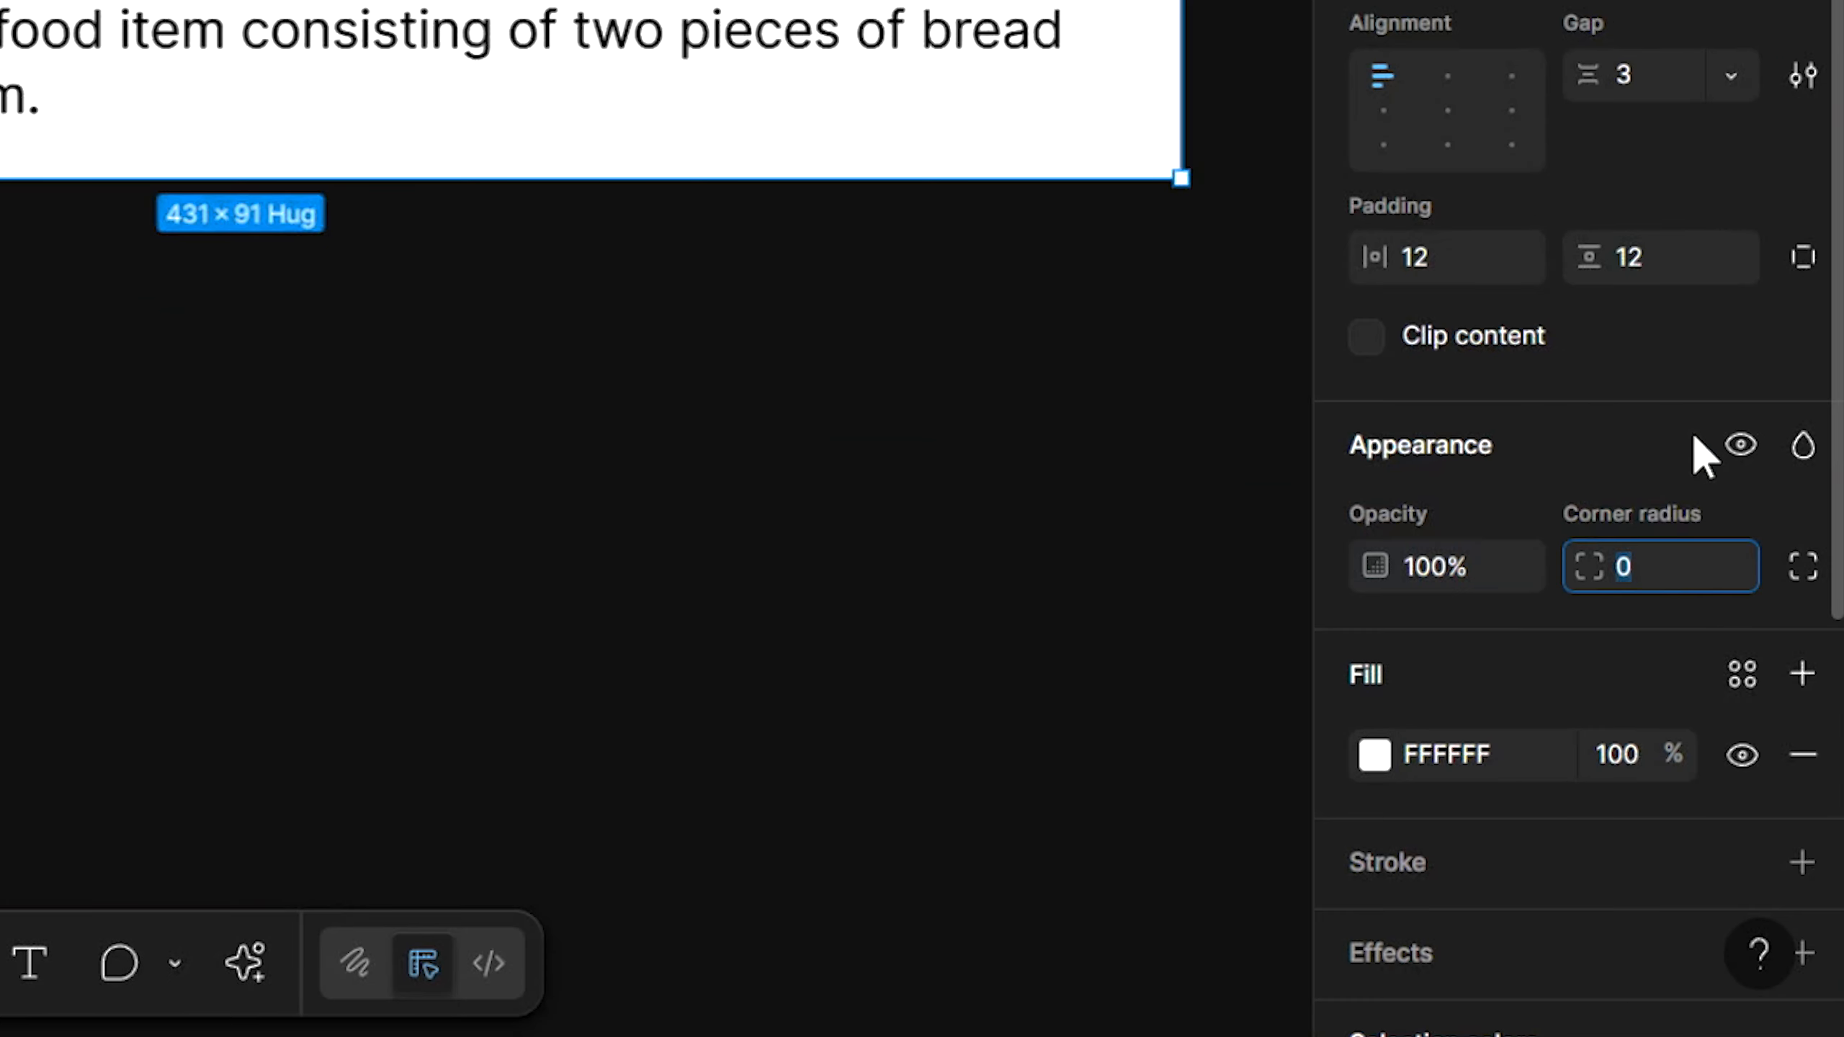
Round the card frame's corners with a radius of 10
type("15")
key("Return")
left_click(1672, 560)
type("10")
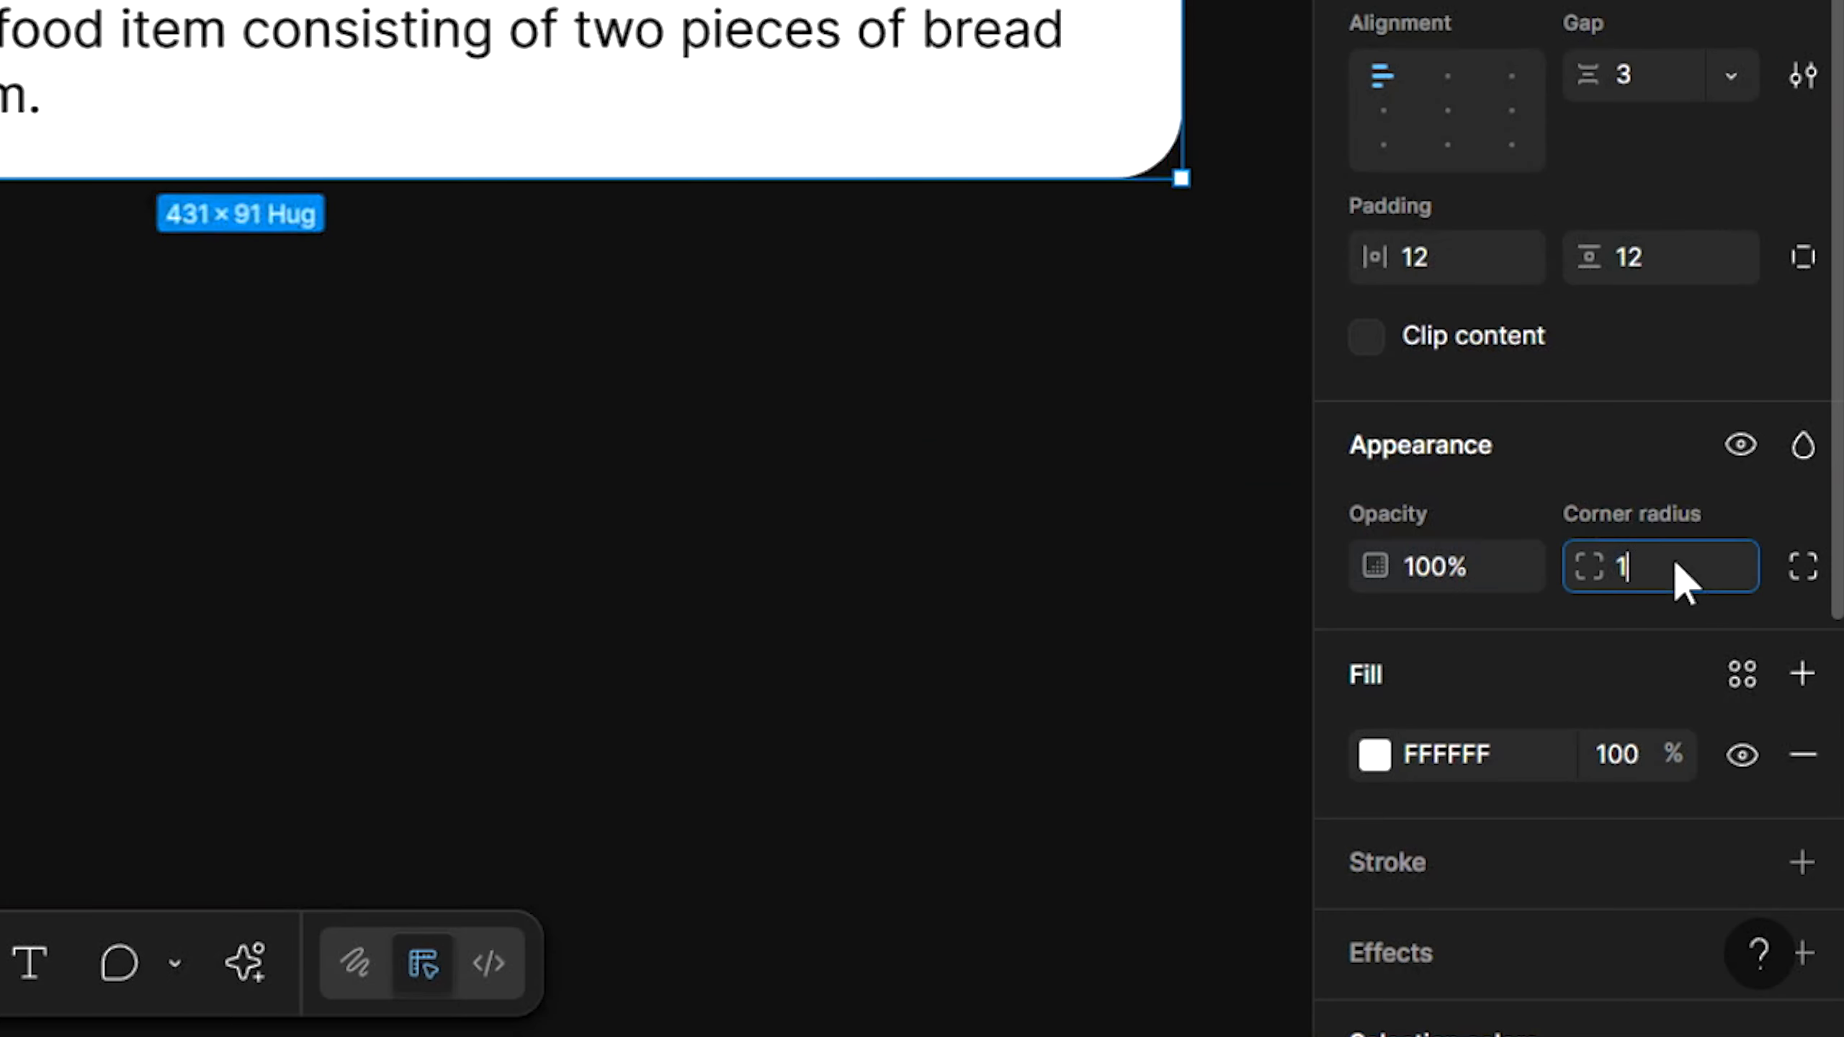
key("Return")
Change the answer paragraph's text colour to the muted grey 7E6969
left_click(434, 74)
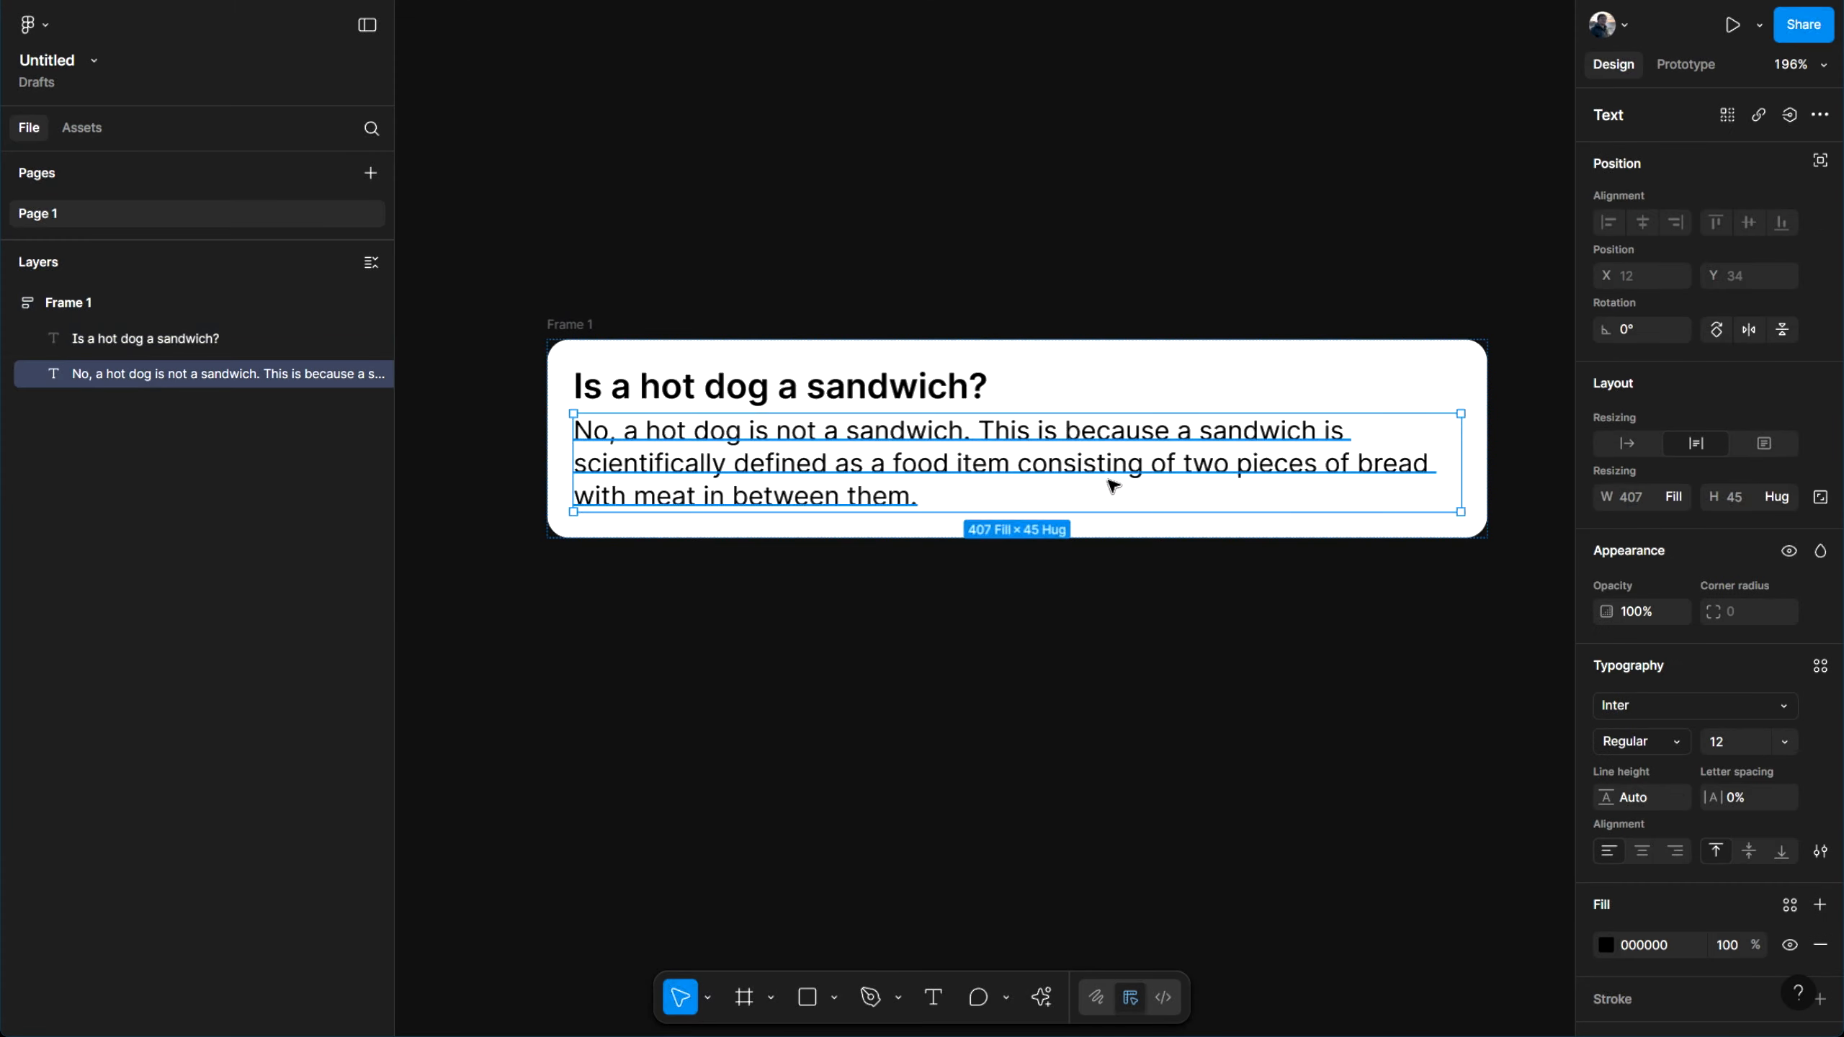
left_click_drag(1108, 481, 1161, 549)
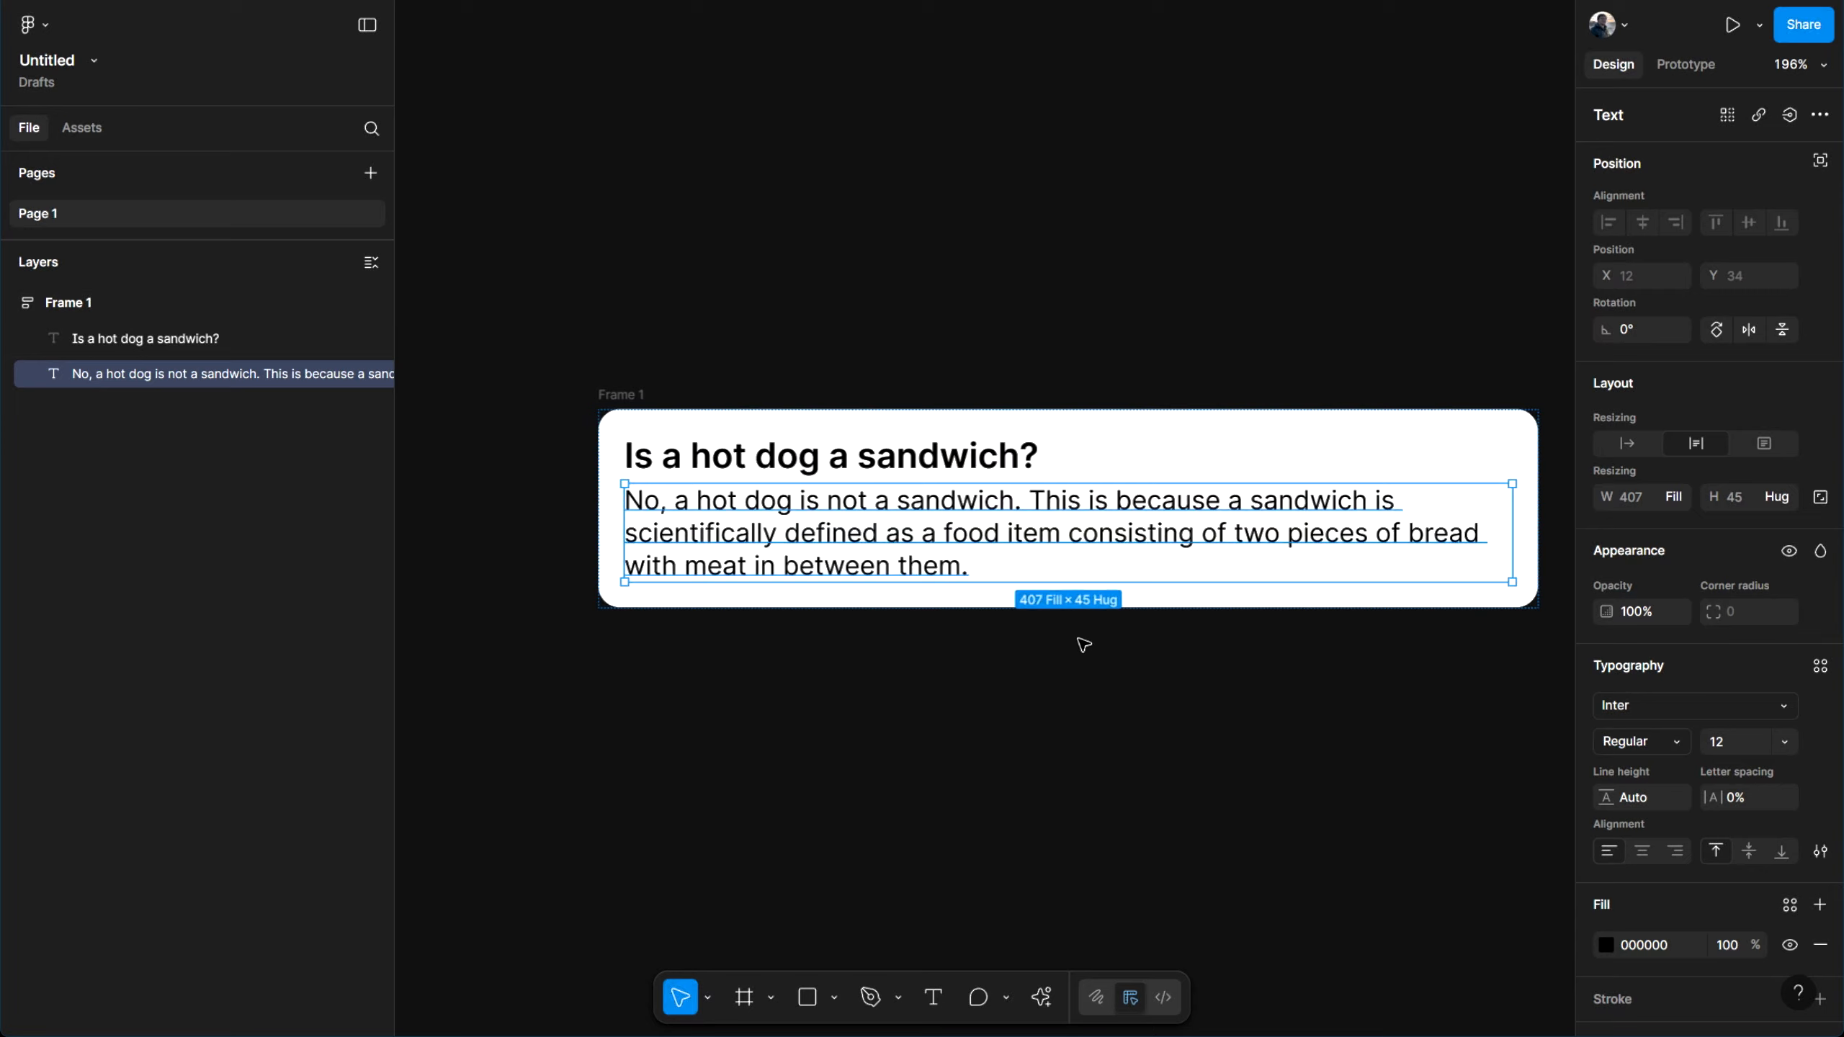
scroll(1081, 639, "up", 3)
left_click_drag(1080, 639, 1196, 686)
left_click(1605, 942)
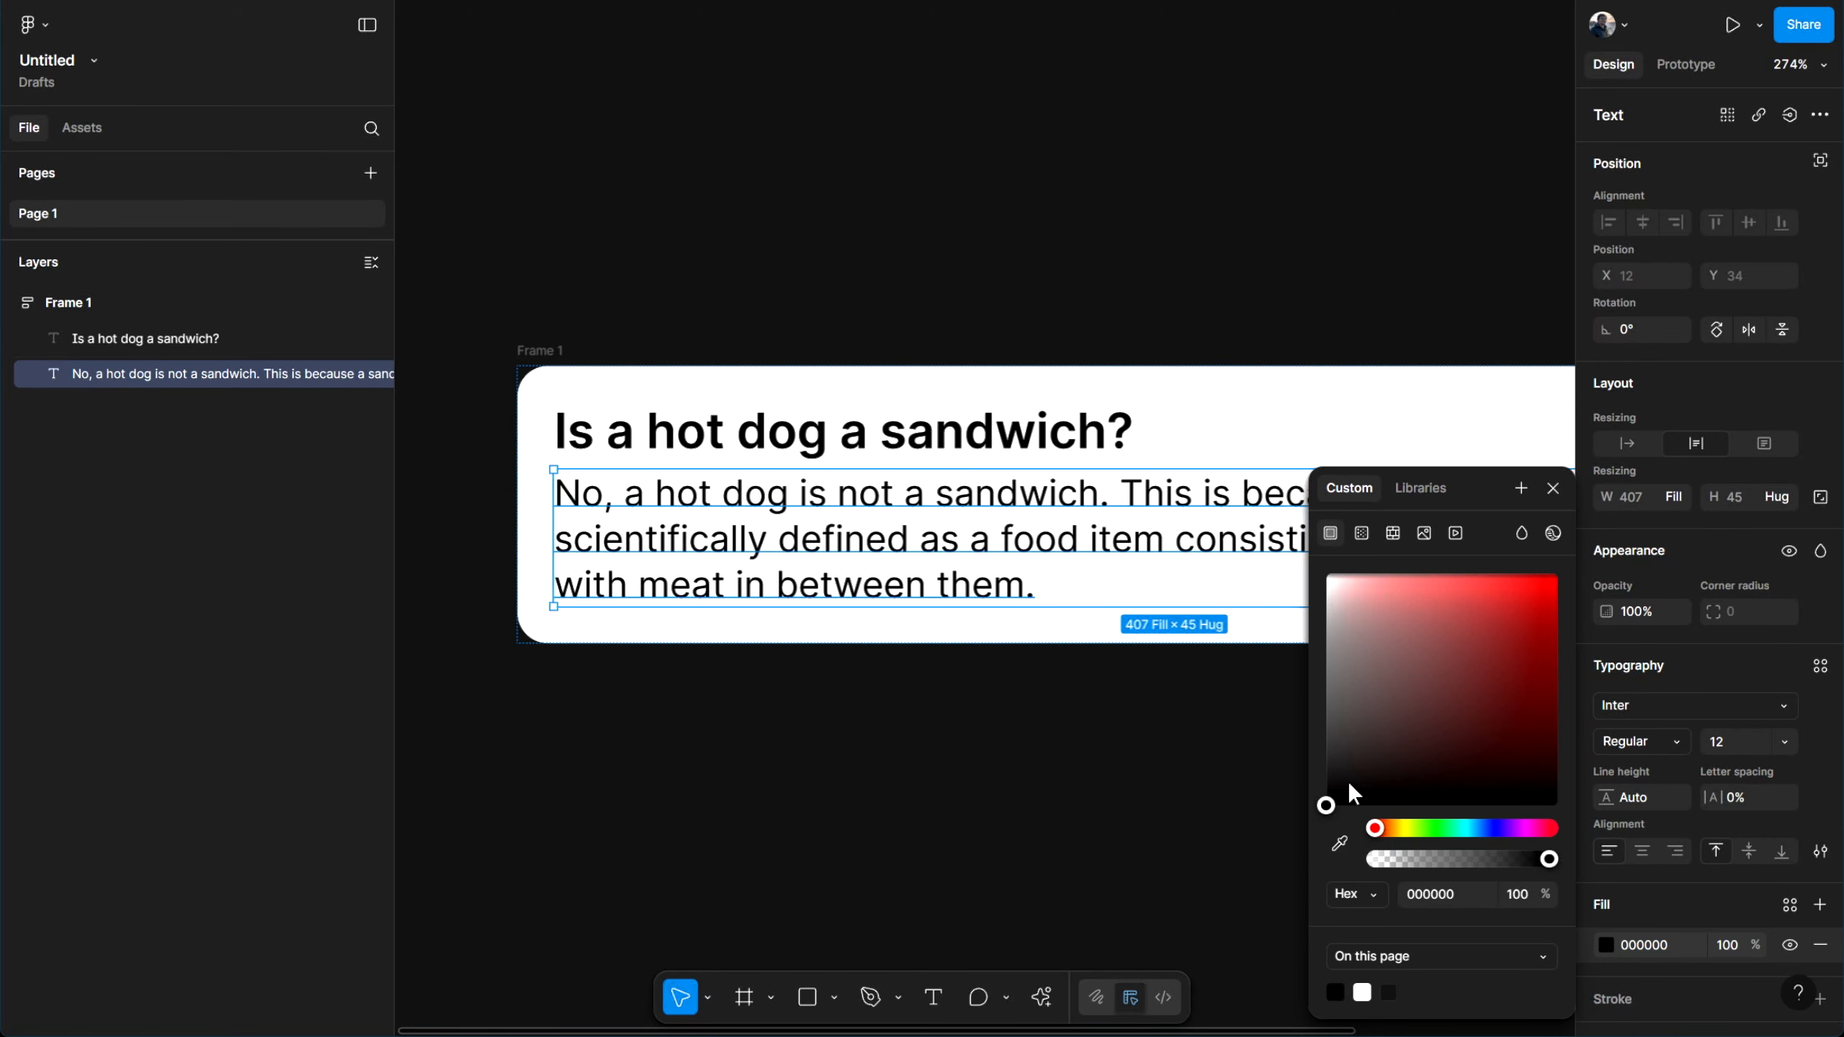
left_click_drag(1348, 781, 1360, 733)
left_click(1164, 775)
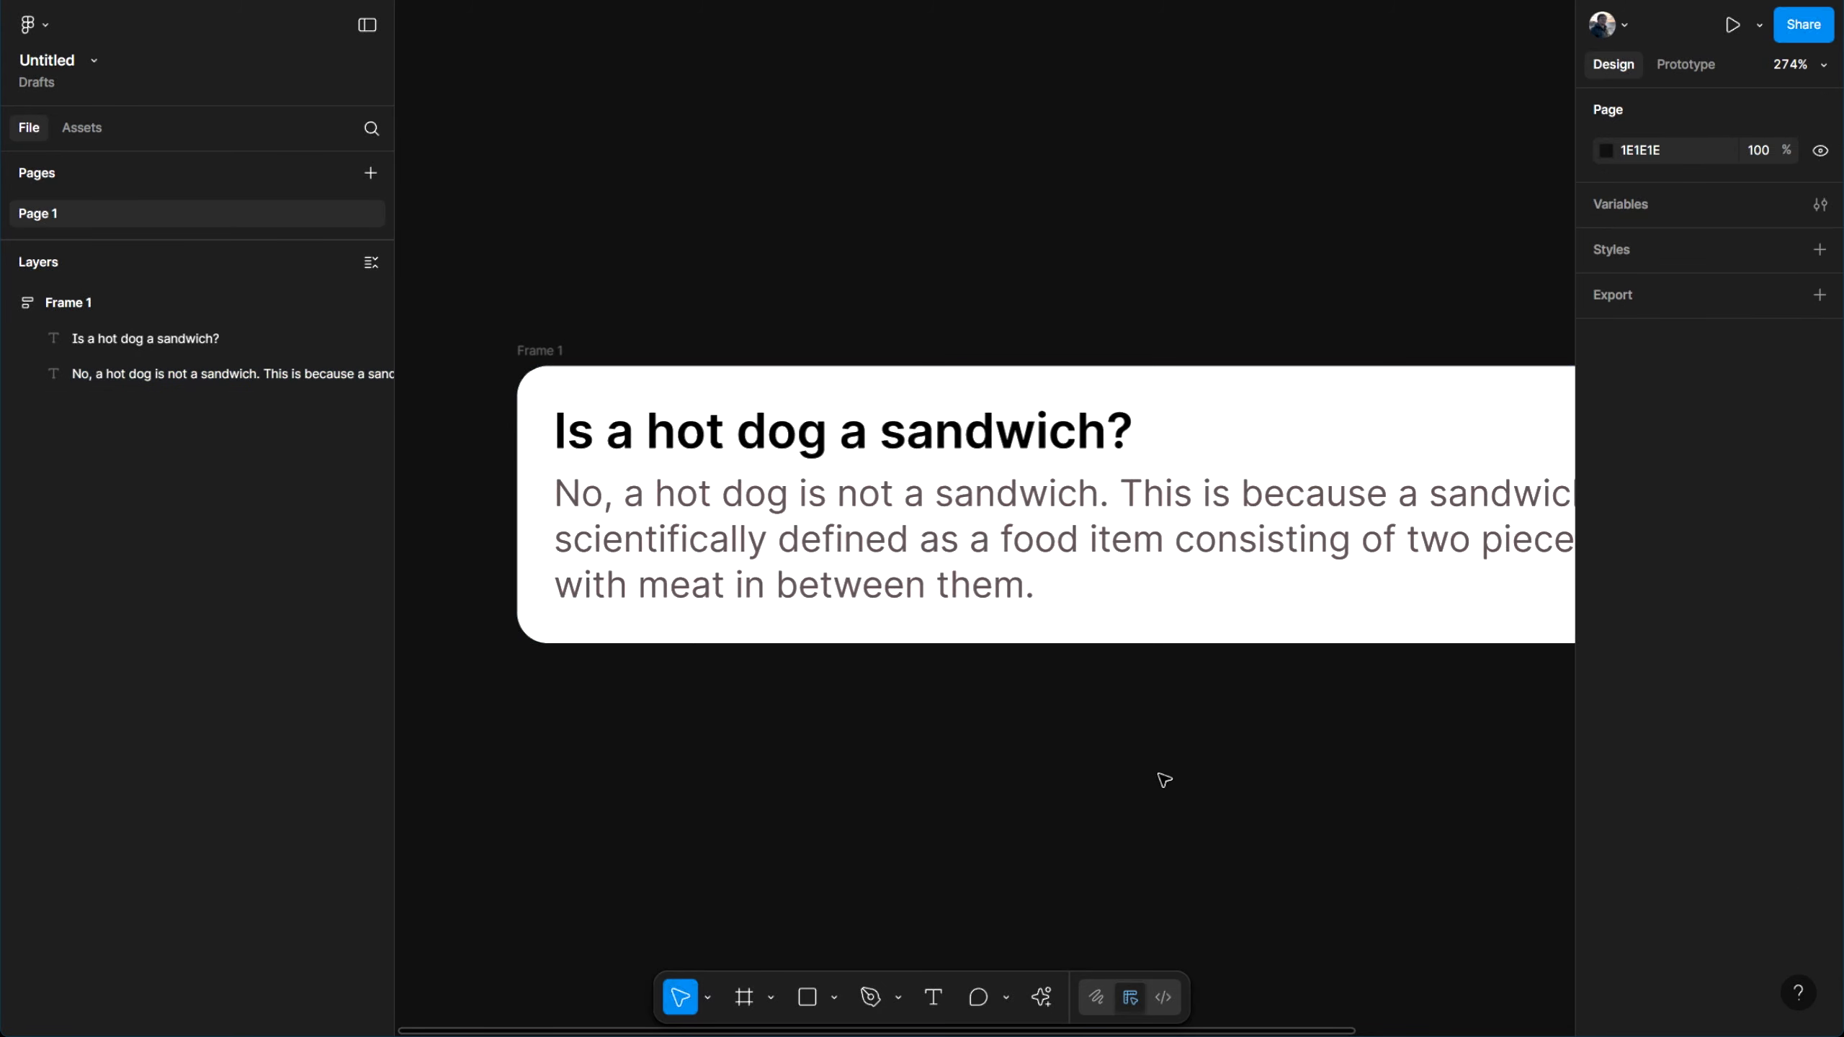
Draw a frame of about 1180 × 656 around the question card so that it contains the card
key("shift+0")
scroll(791, 722, "down", 5)
key("f")
left_click_drag(809, 768, 821, 655)
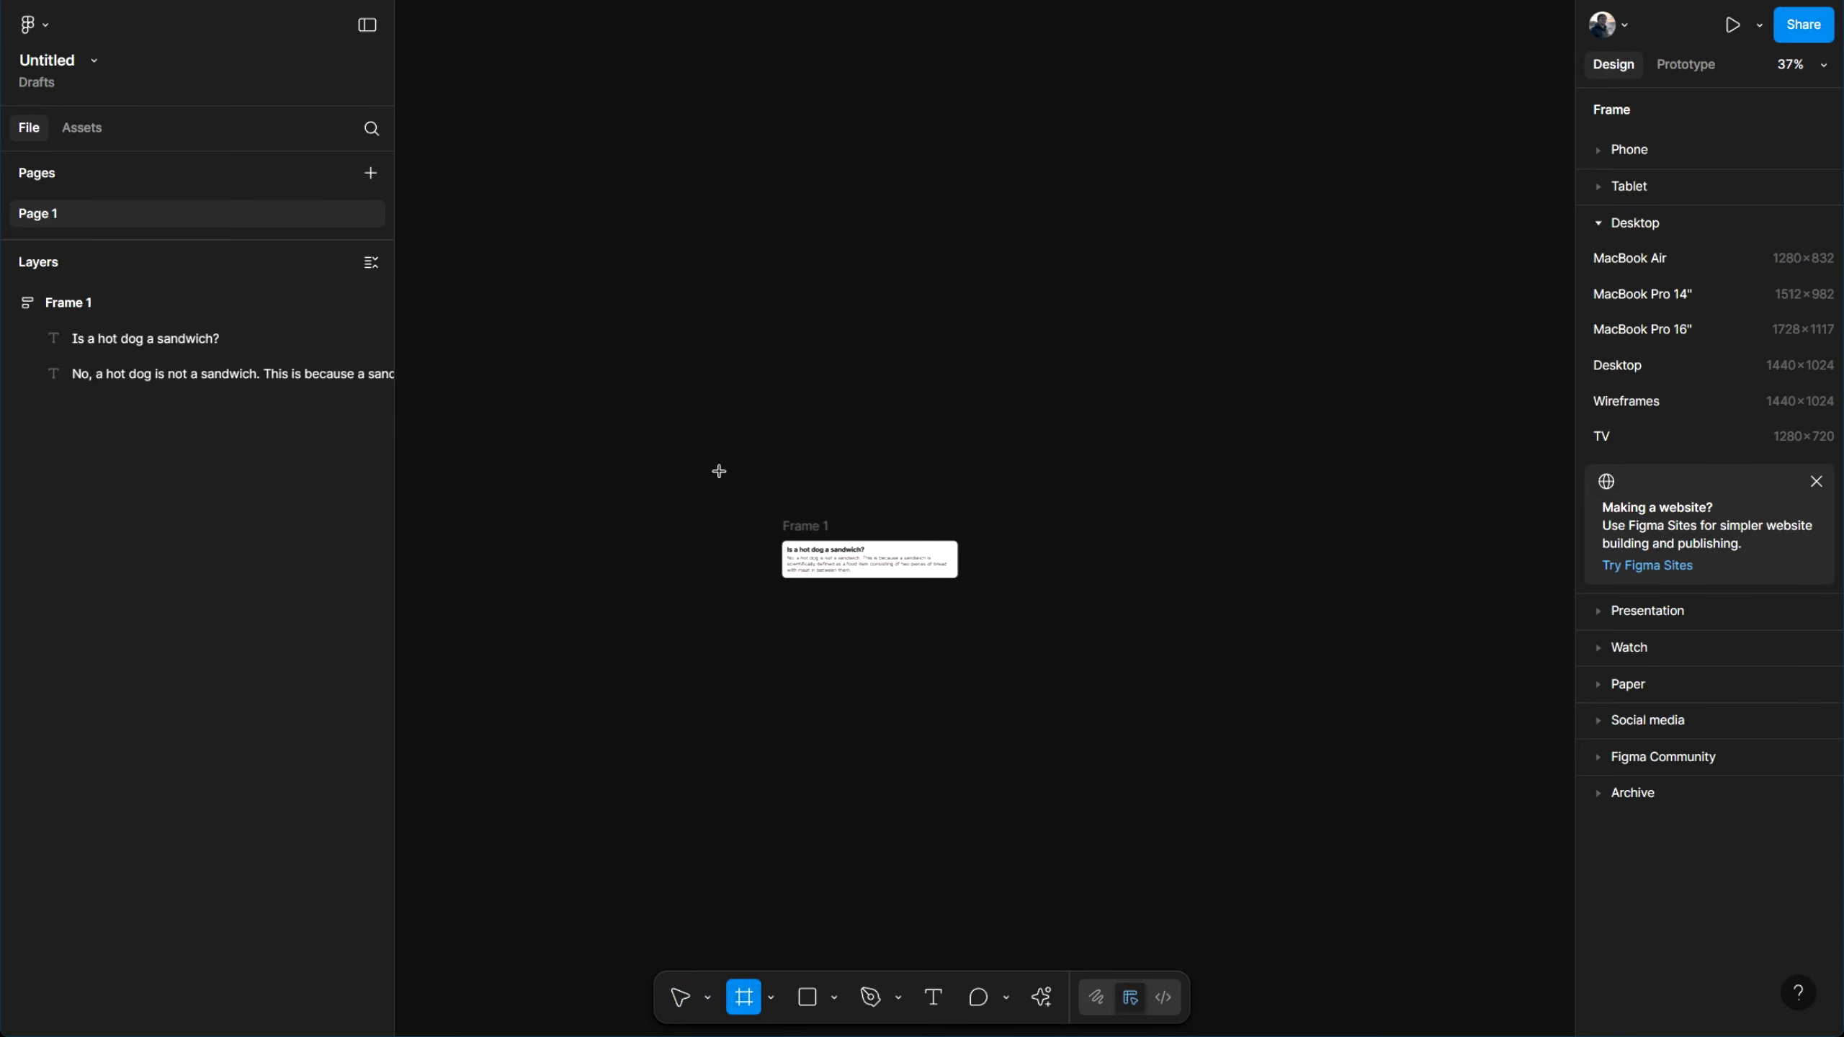
left_click_drag(669, 444, 1150, 713)
scroll(921, 671, "up", 3)
left_click_drag(1006, 621, 1236, 684)
left_click_drag(1287, 686, 1242, 704)
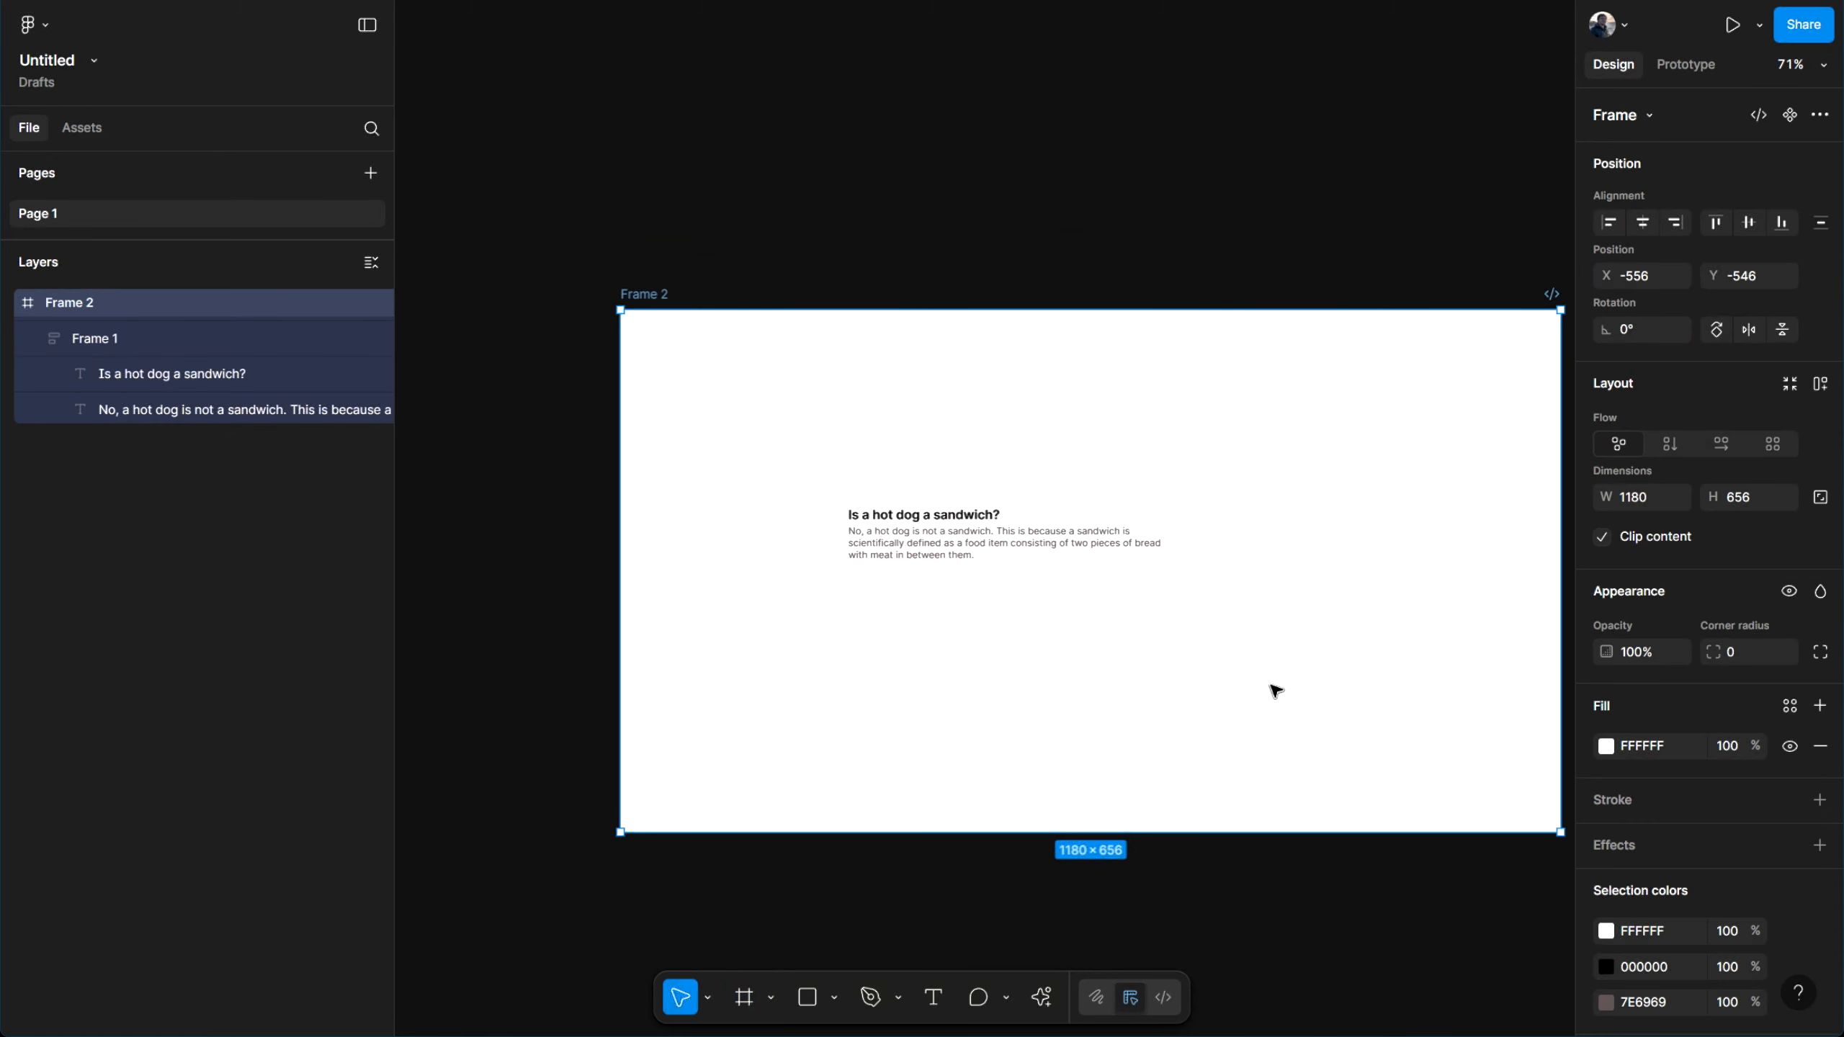
left_click_drag(1305, 550, 1236, 514)
Fill the new outer frame with a light pink colour
left_click(1605, 748)
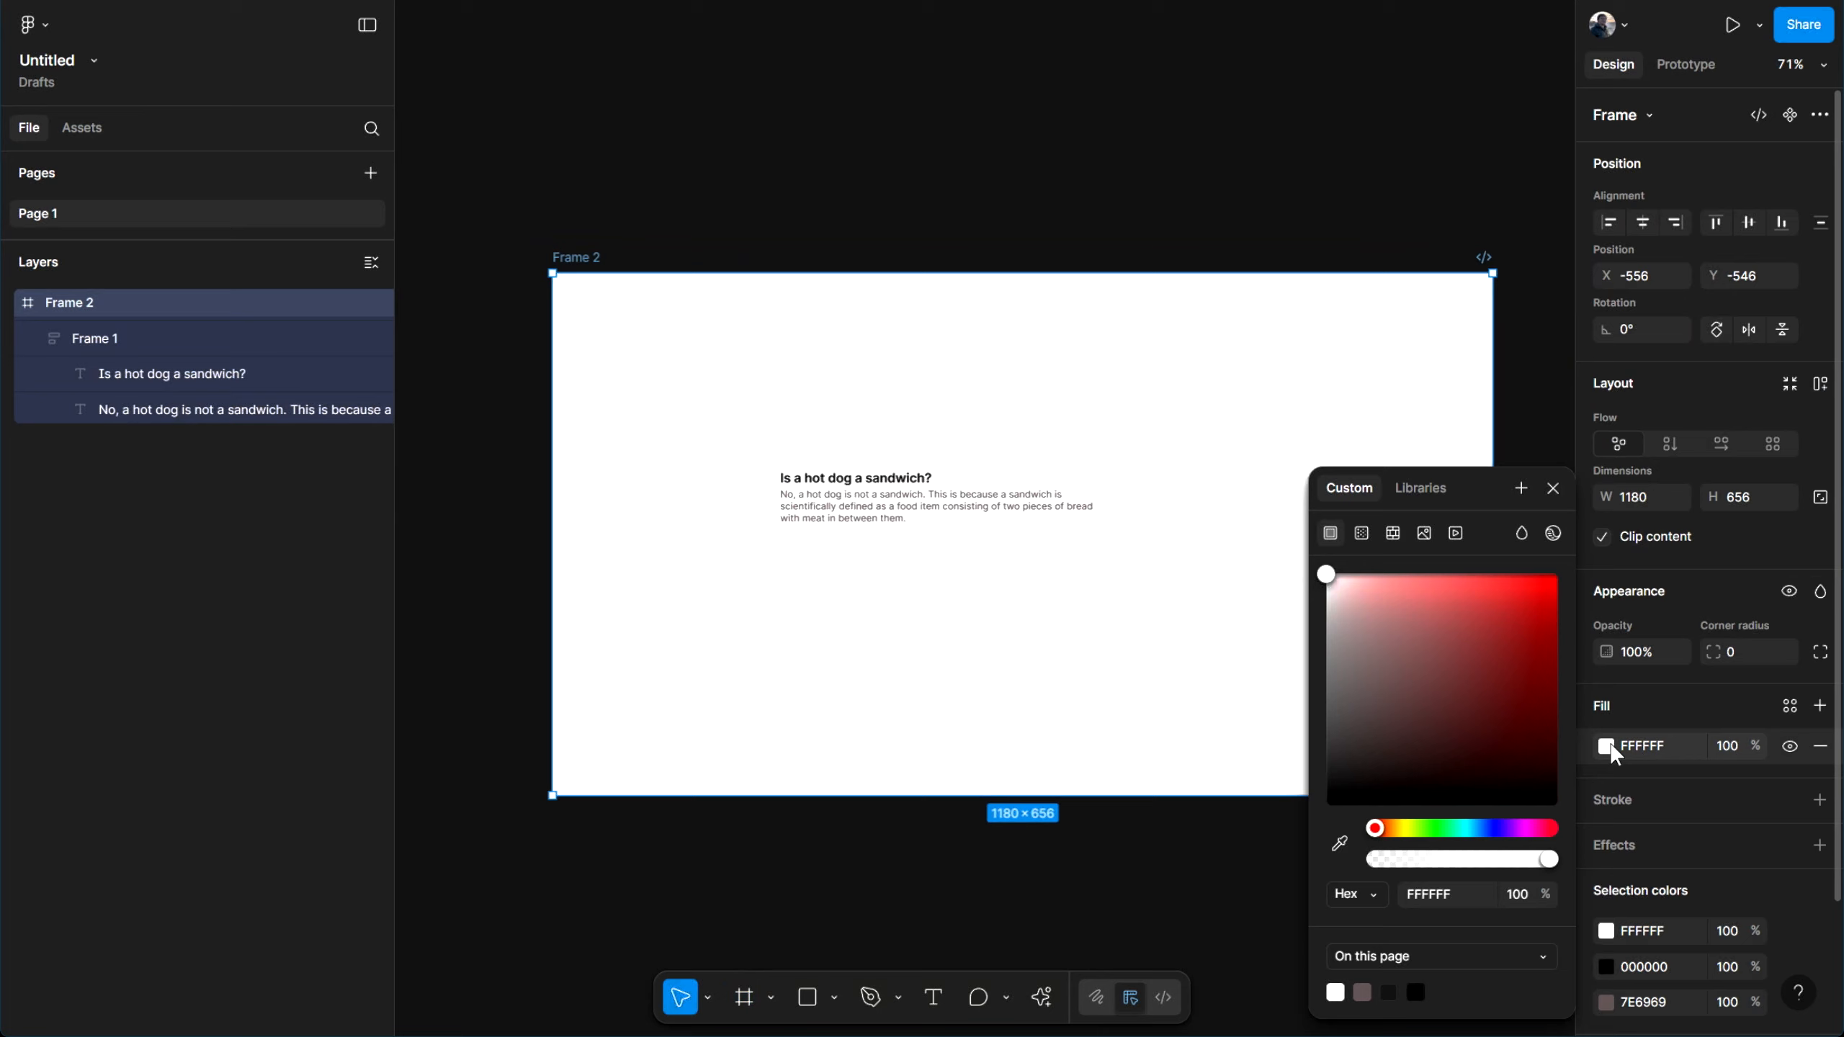
left_click(1338, 589)
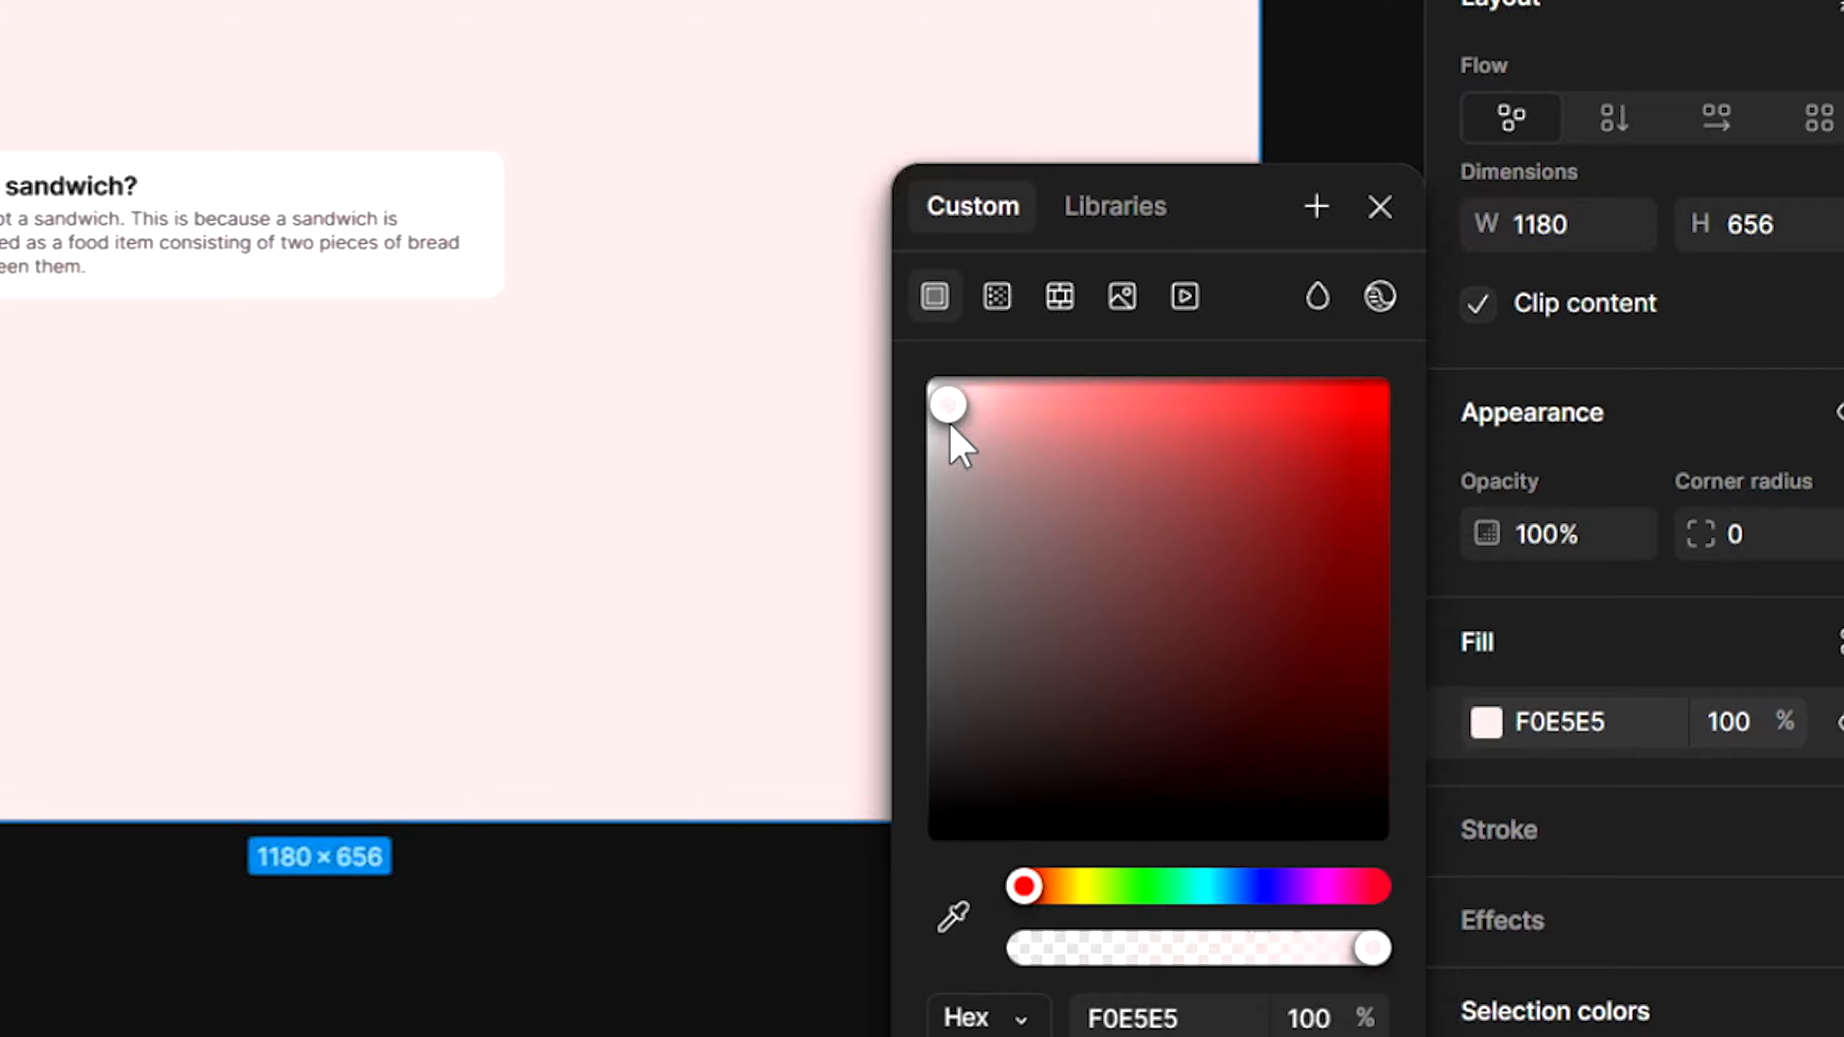
left_click(1139, 201)
left_click_drag(1138, 201, 1154, 149)
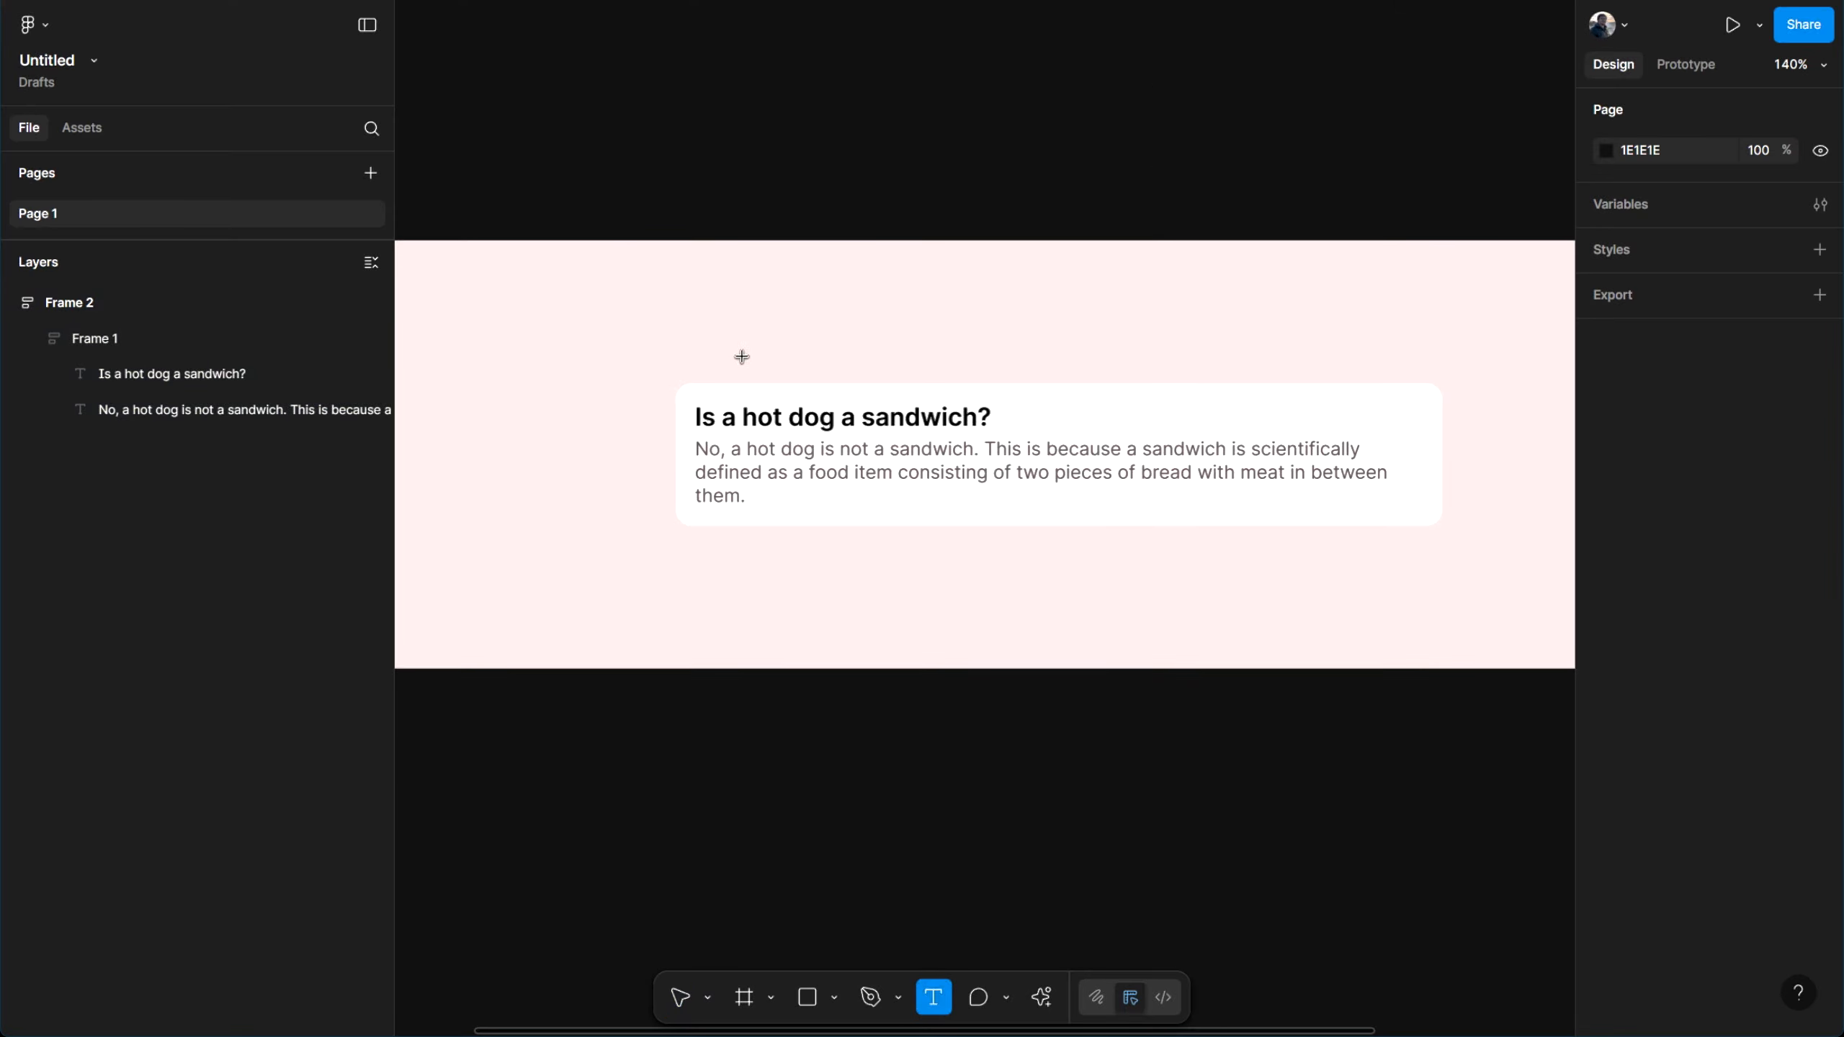
Add the heading text "Frequently asked questions" above the card inside the pink frame
left_click(741, 356)
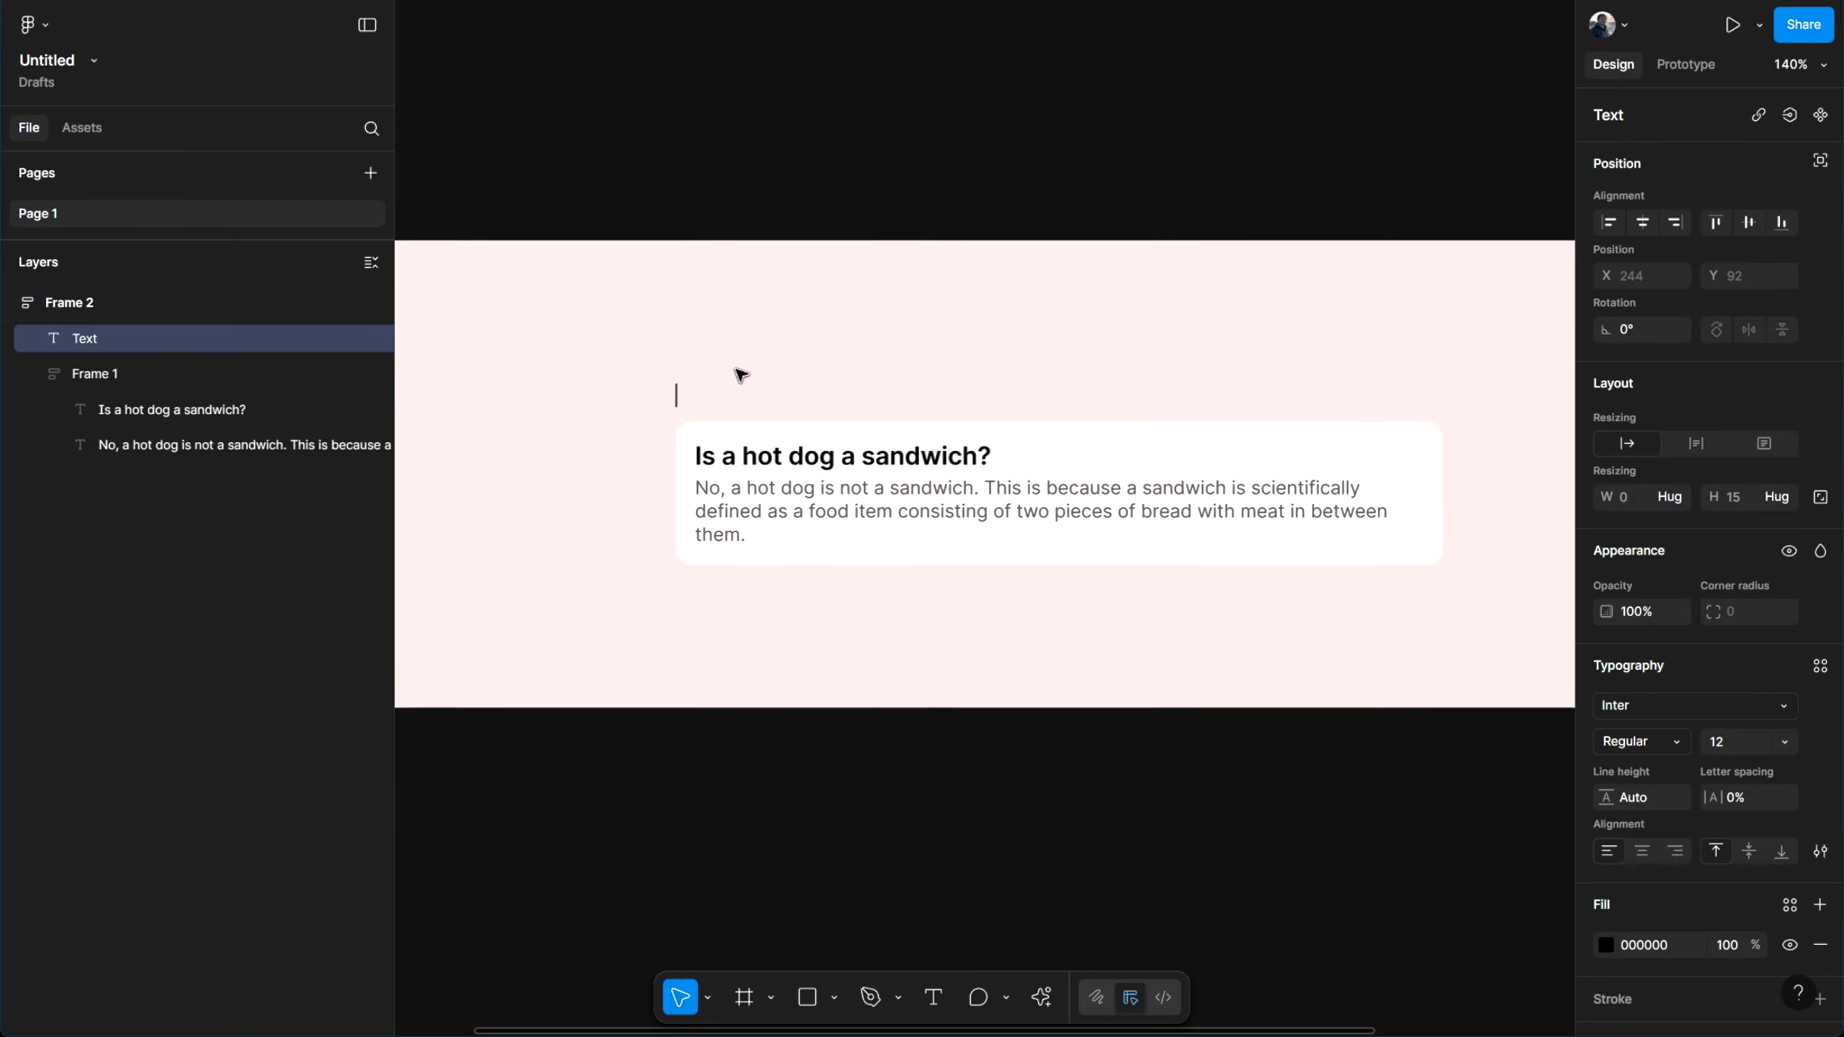
scroll(769, 378, "up", 3)
type("Frequently")
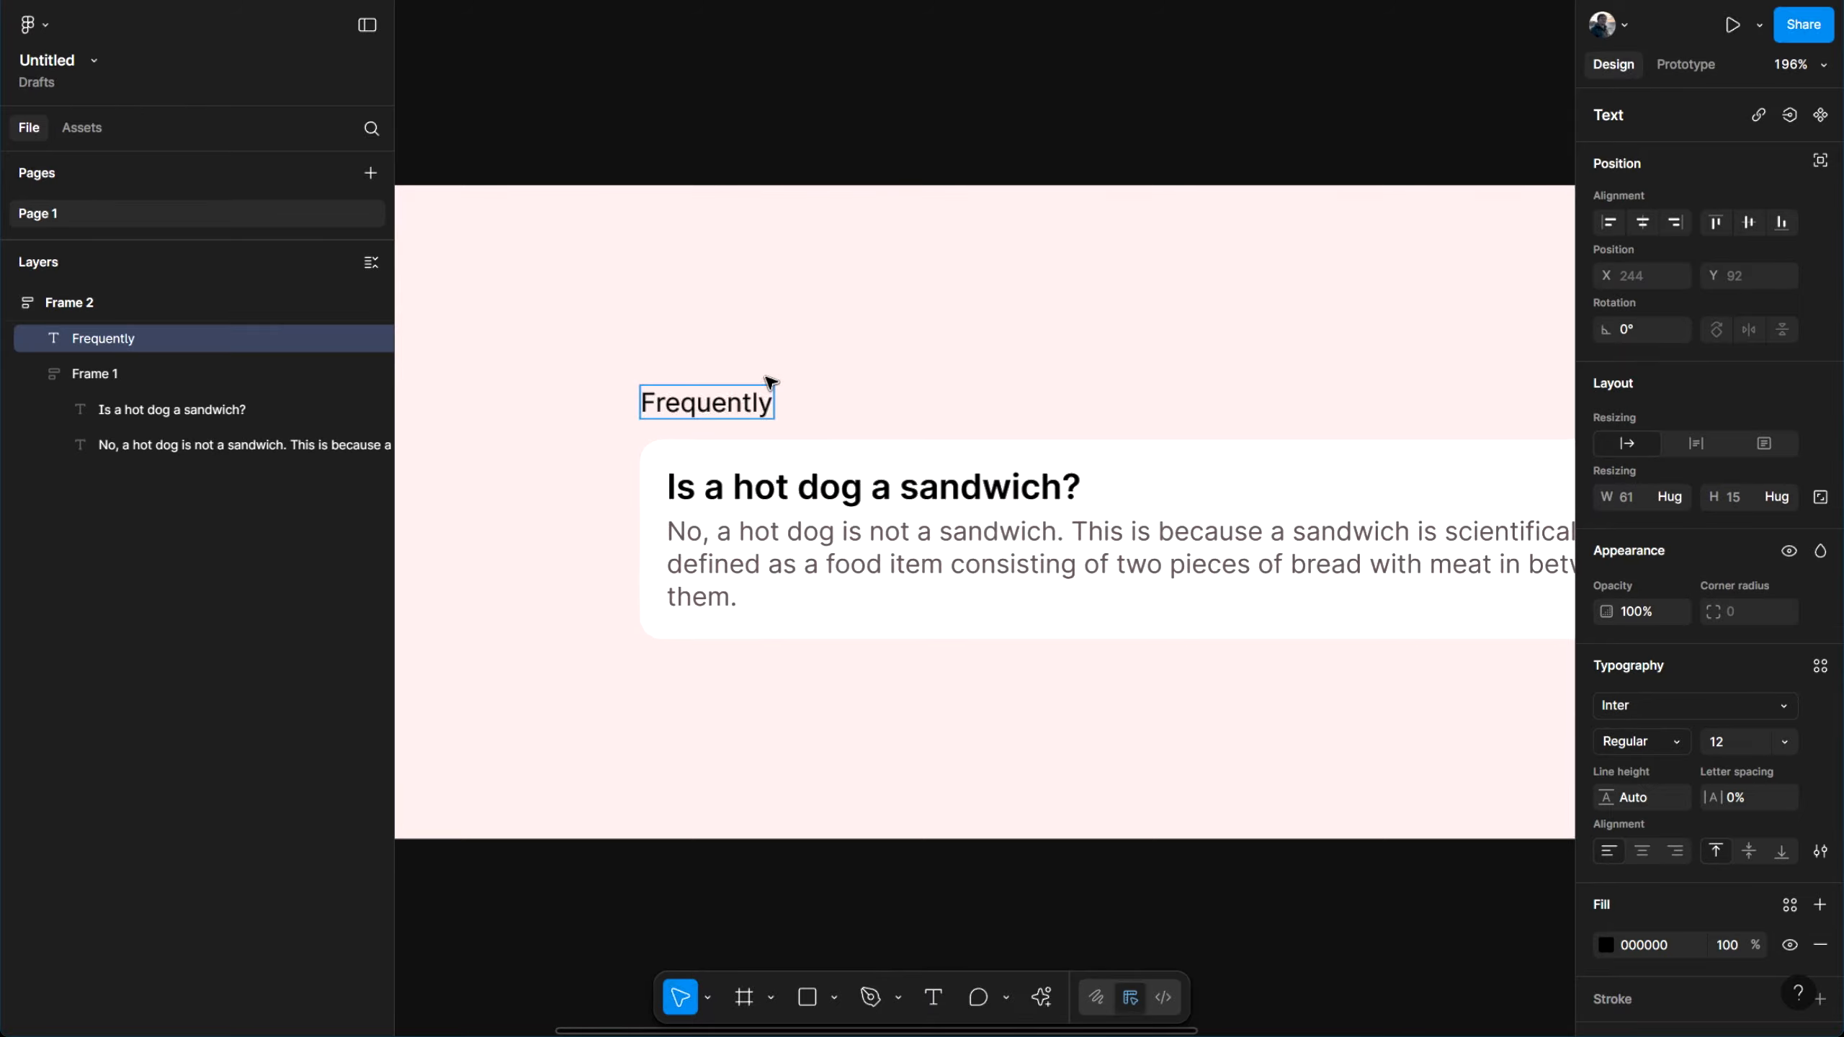
type("asked que")
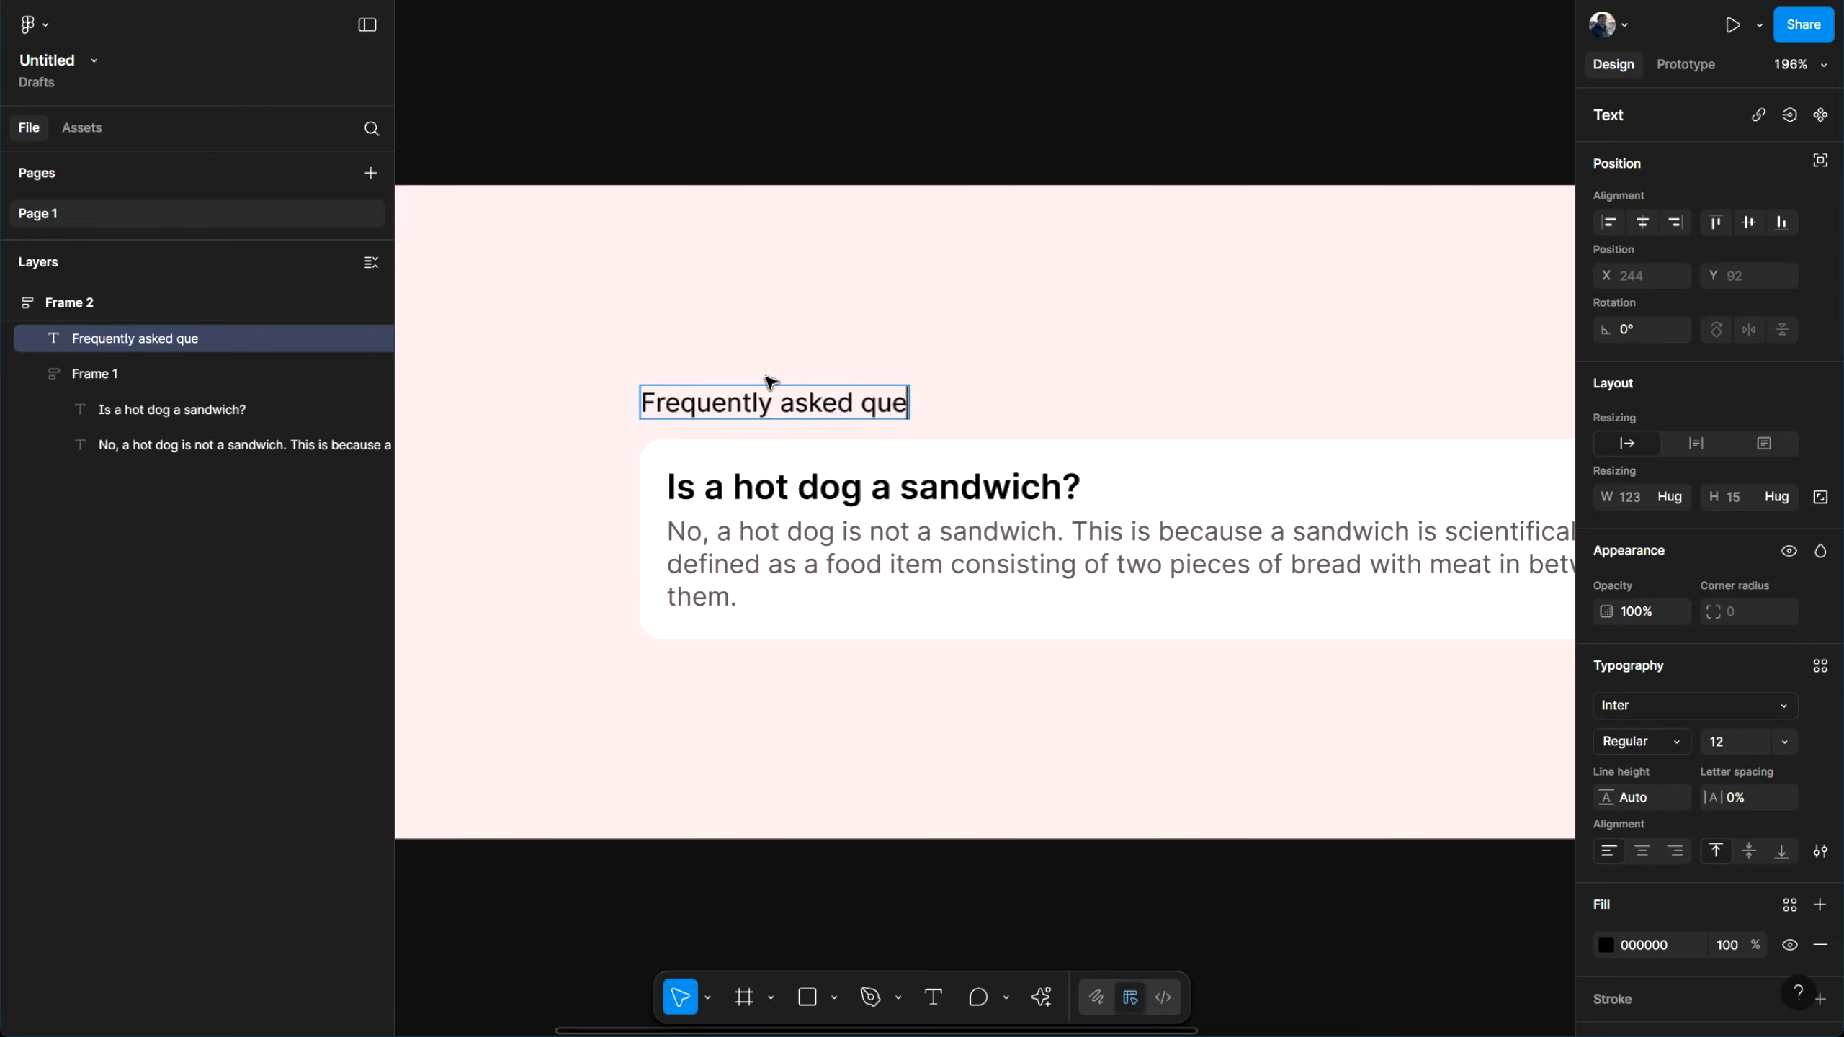
type("stions")
Style the "Frequently asked questions" heading with Medium weight and font size 20
key("ctrl+a")
left_click(1668, 742)
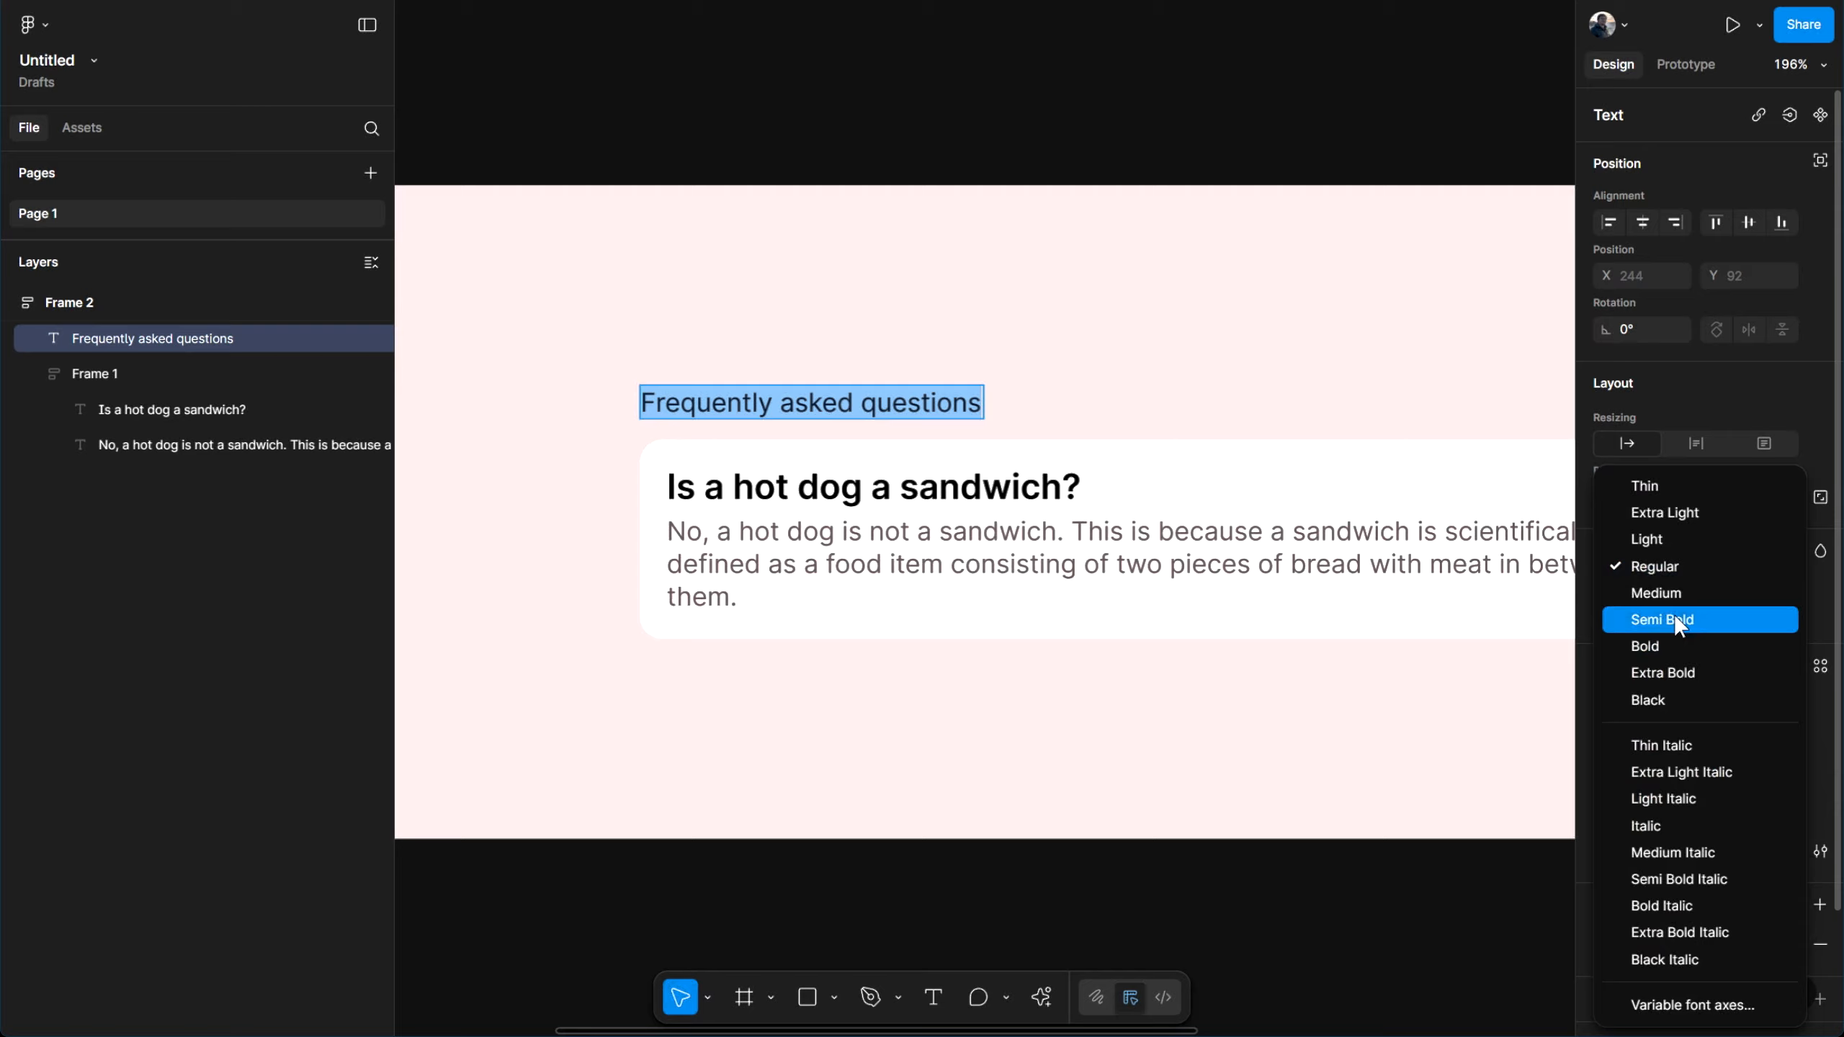
left_click(1676, 595)
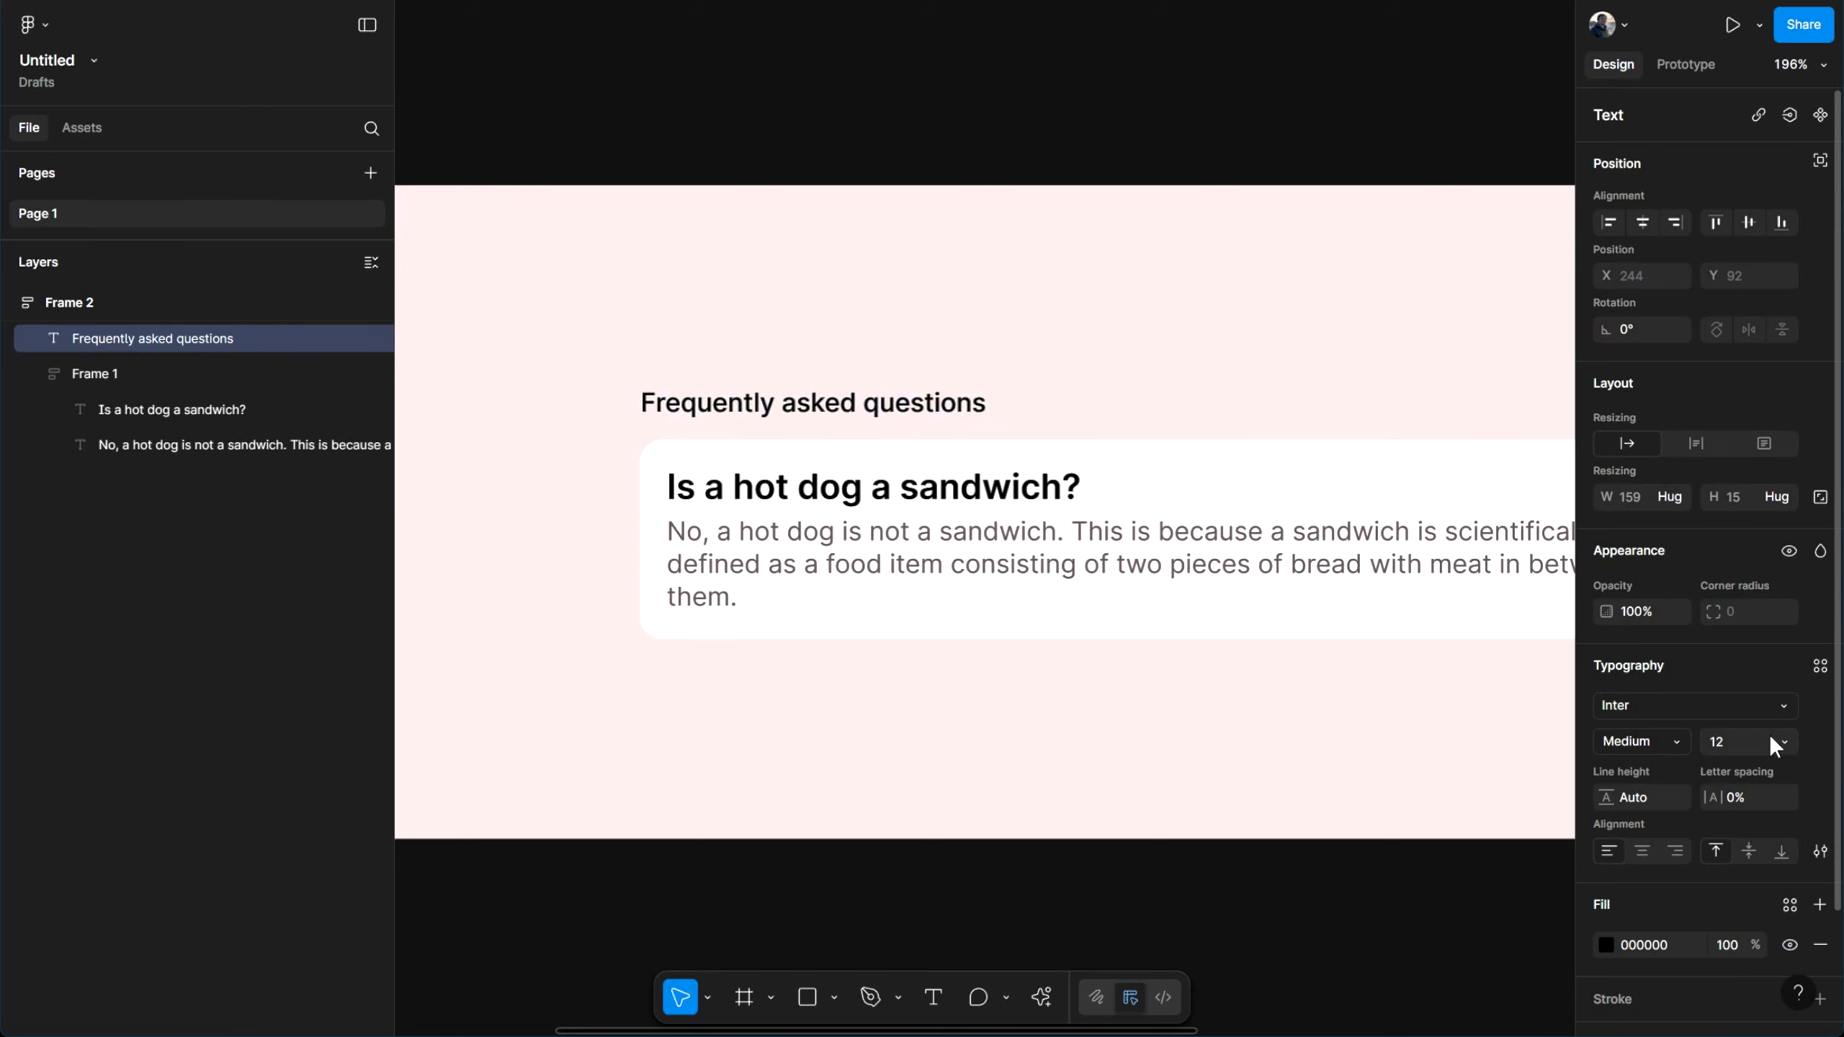
left_click(1769, 737)
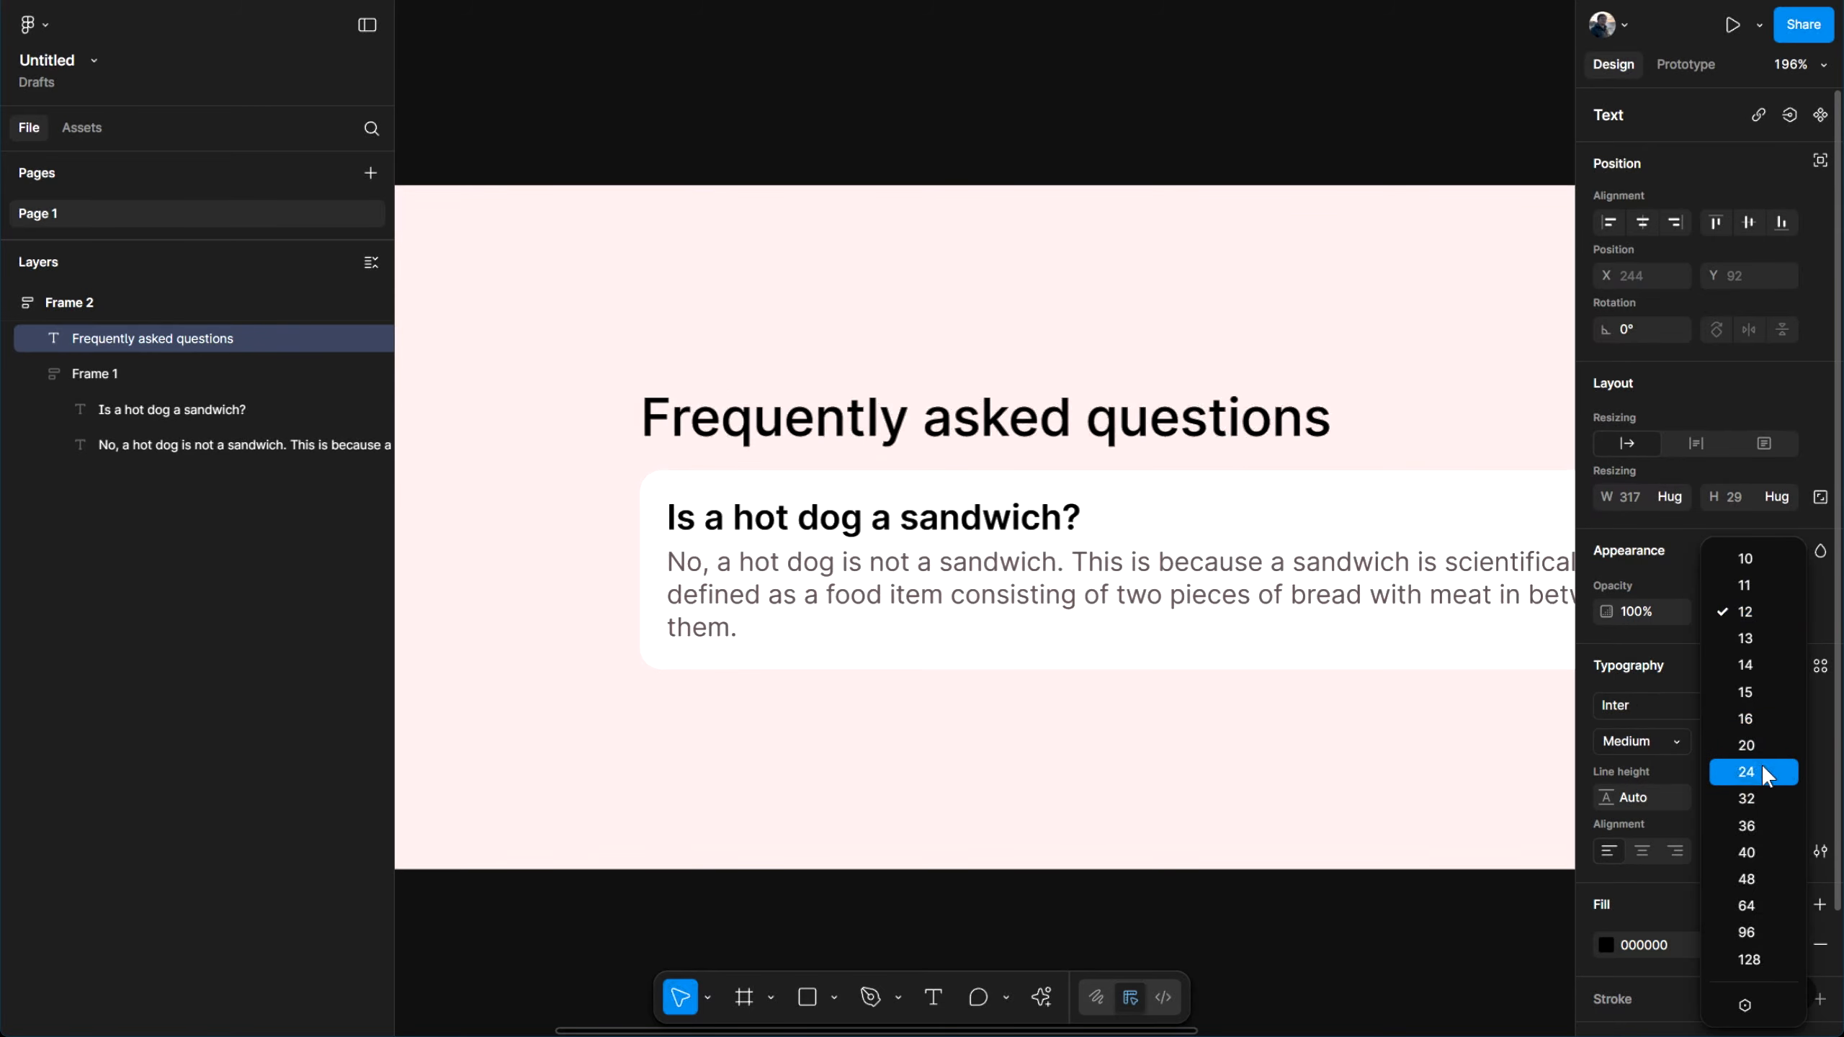
left_click(1758, 744)
left_click(1037, 243)
left_click(1036, 239)
scroll(1013, 105, "down", 3)
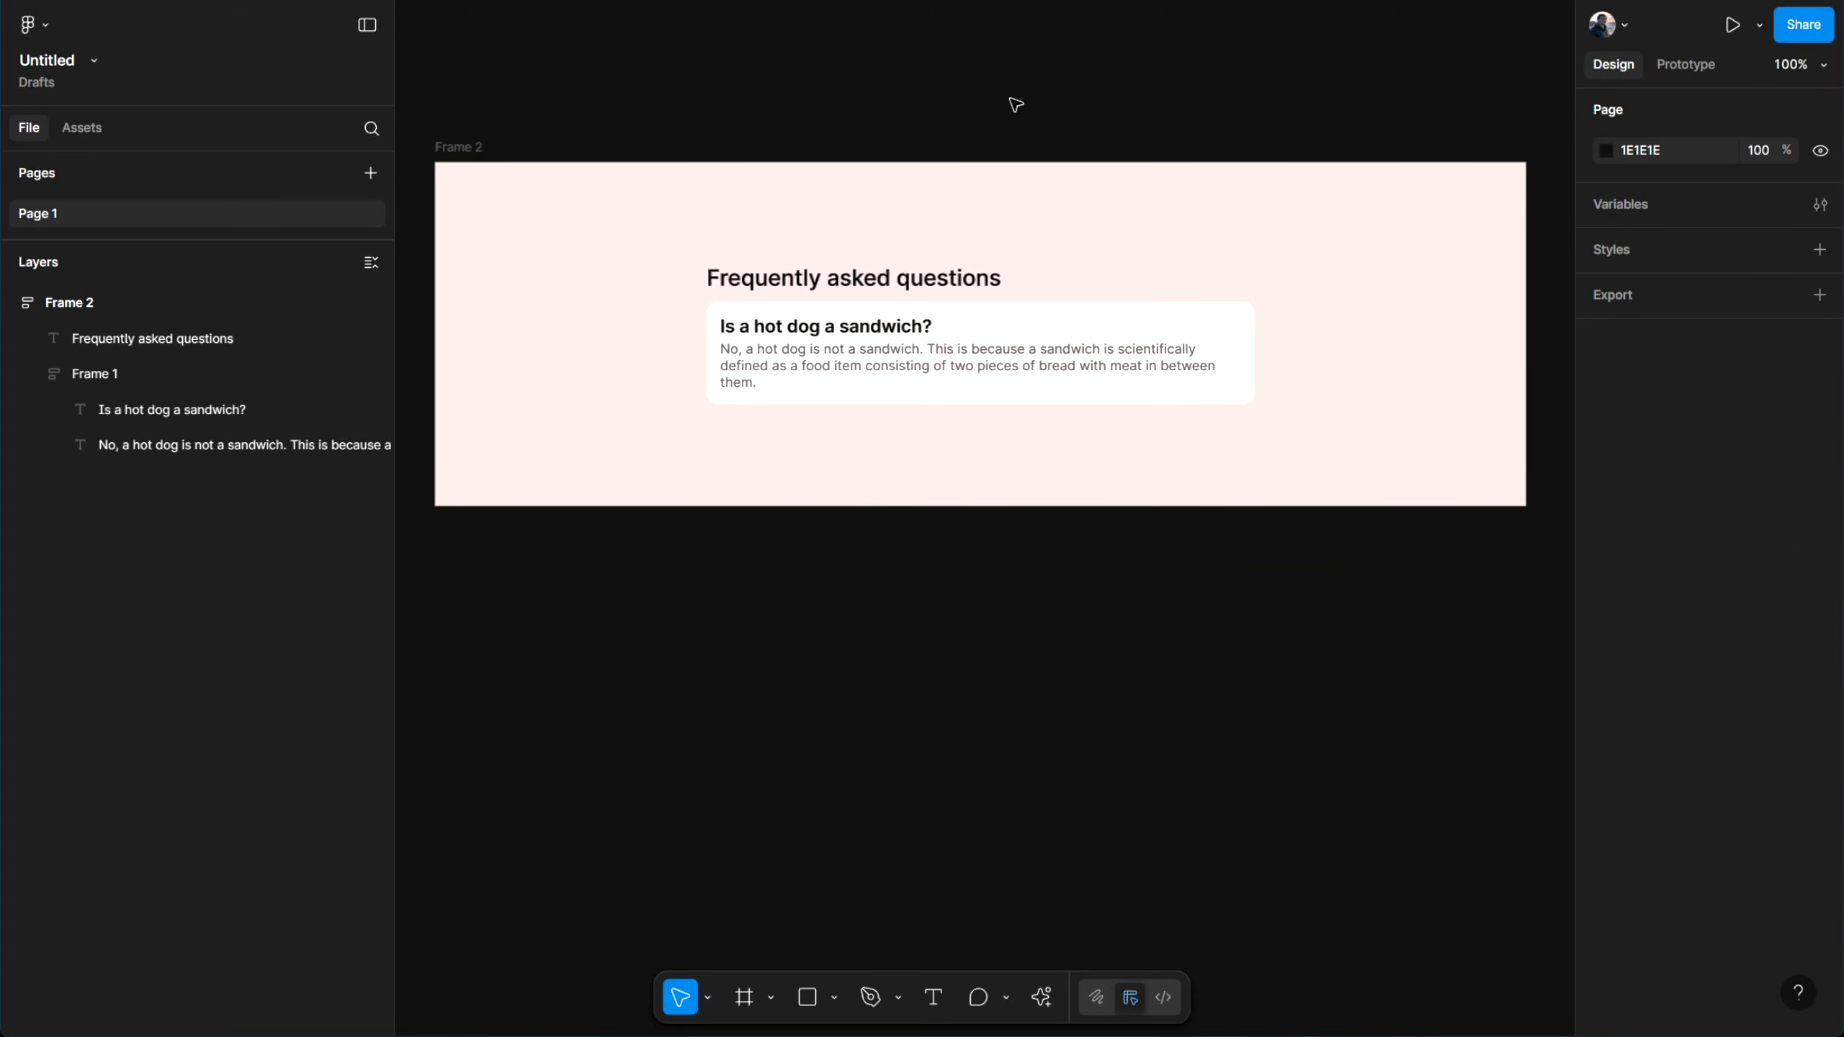
scroll(1015, 105, "up", 3)
scroll(1025, 123, "up", 1)
left_click(979, 507)
left_click(852, 802)
scroll(897, 757, "down", 2)
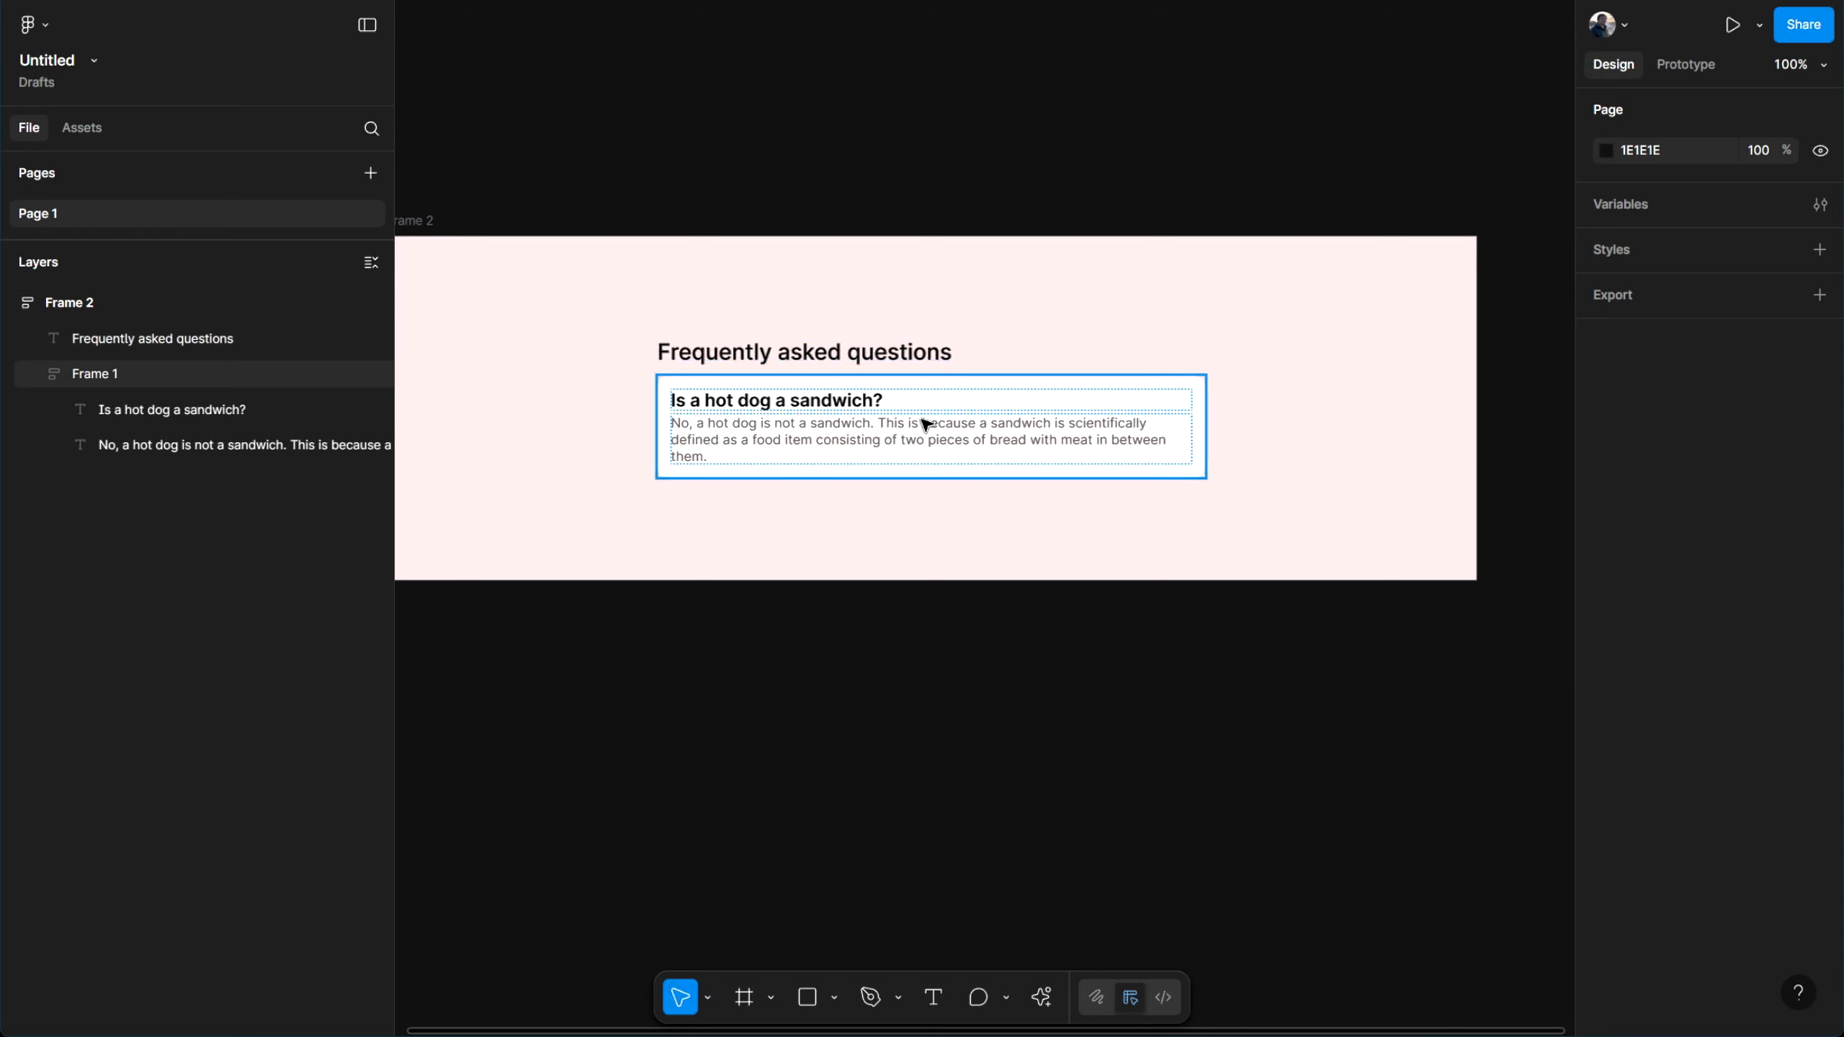
Duplicate the question card onto the empty canvas below the pink frame
left_click(1027, 559)
scroll(693, 779, "down", 2)
left_click_drag(721, 532, 737, 818)
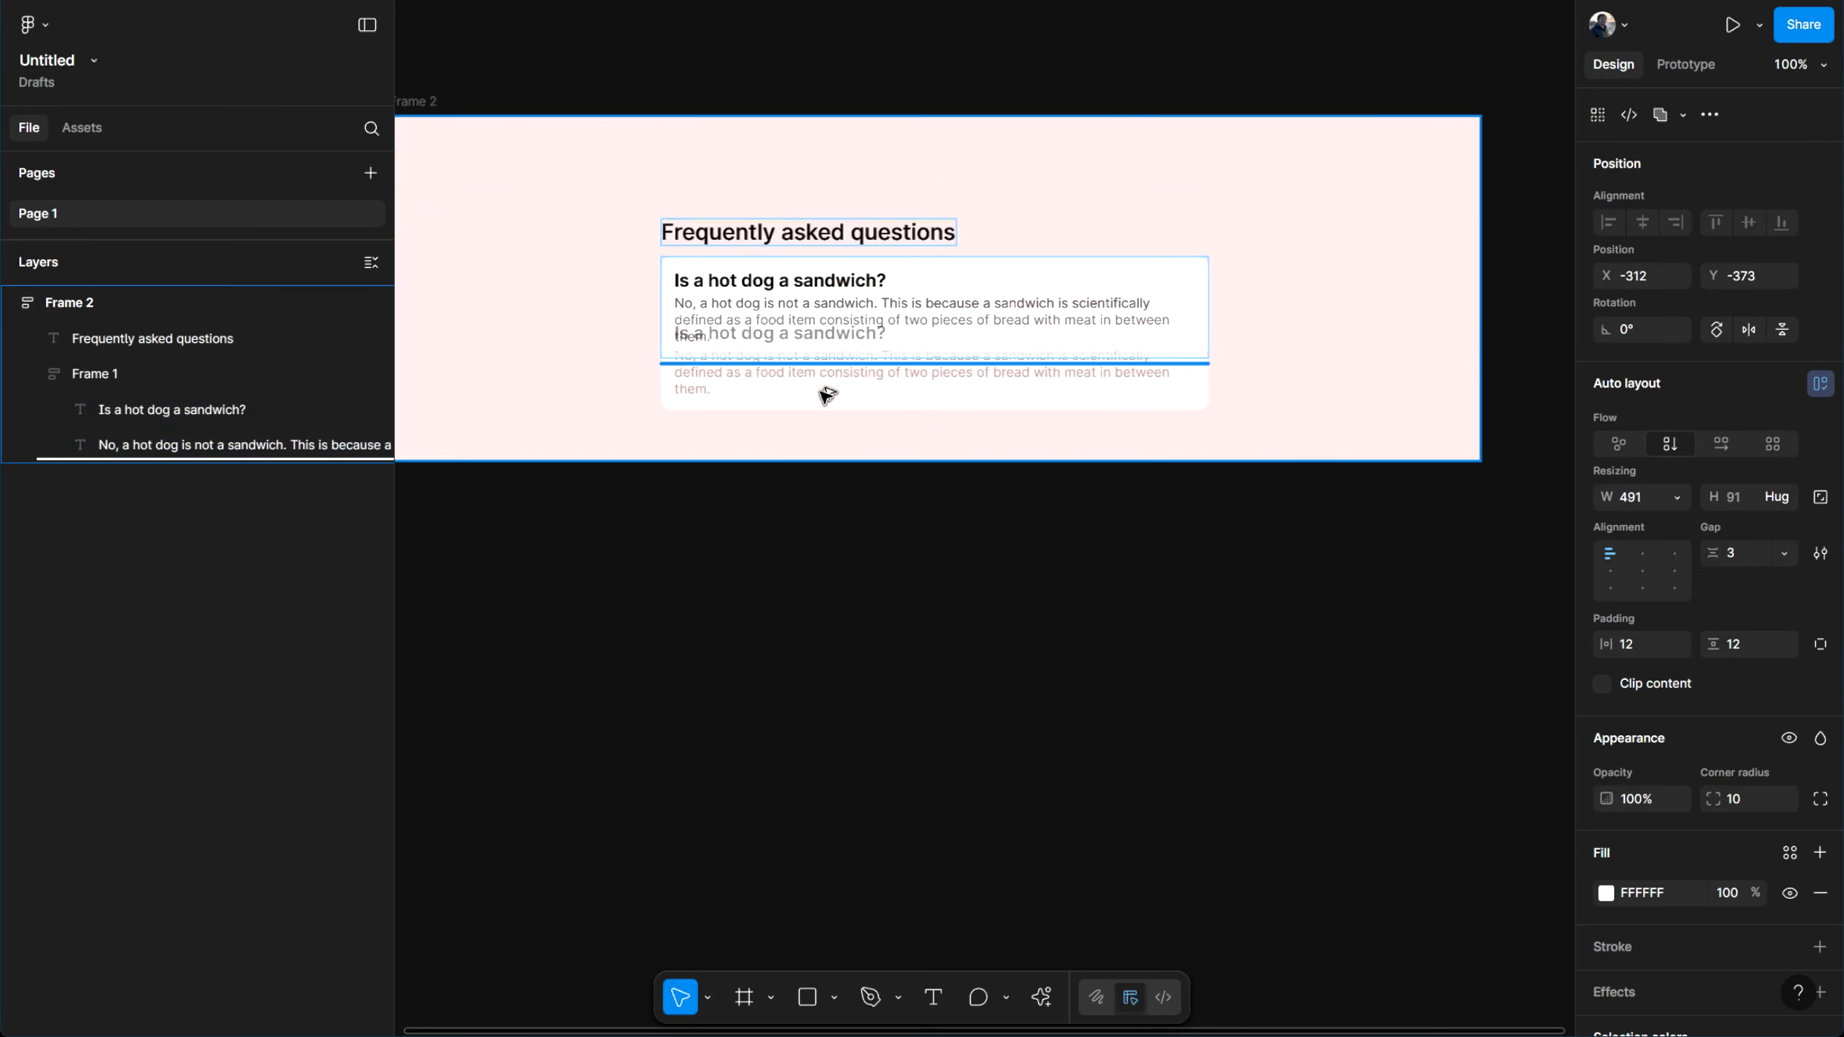
left_click_drag(821, 391, 825, 596)
left_click_drag(828, 522, 821, 350)
Turn the duplicated card below the pink frame into a component
scroll(846, 404, "up", 3)
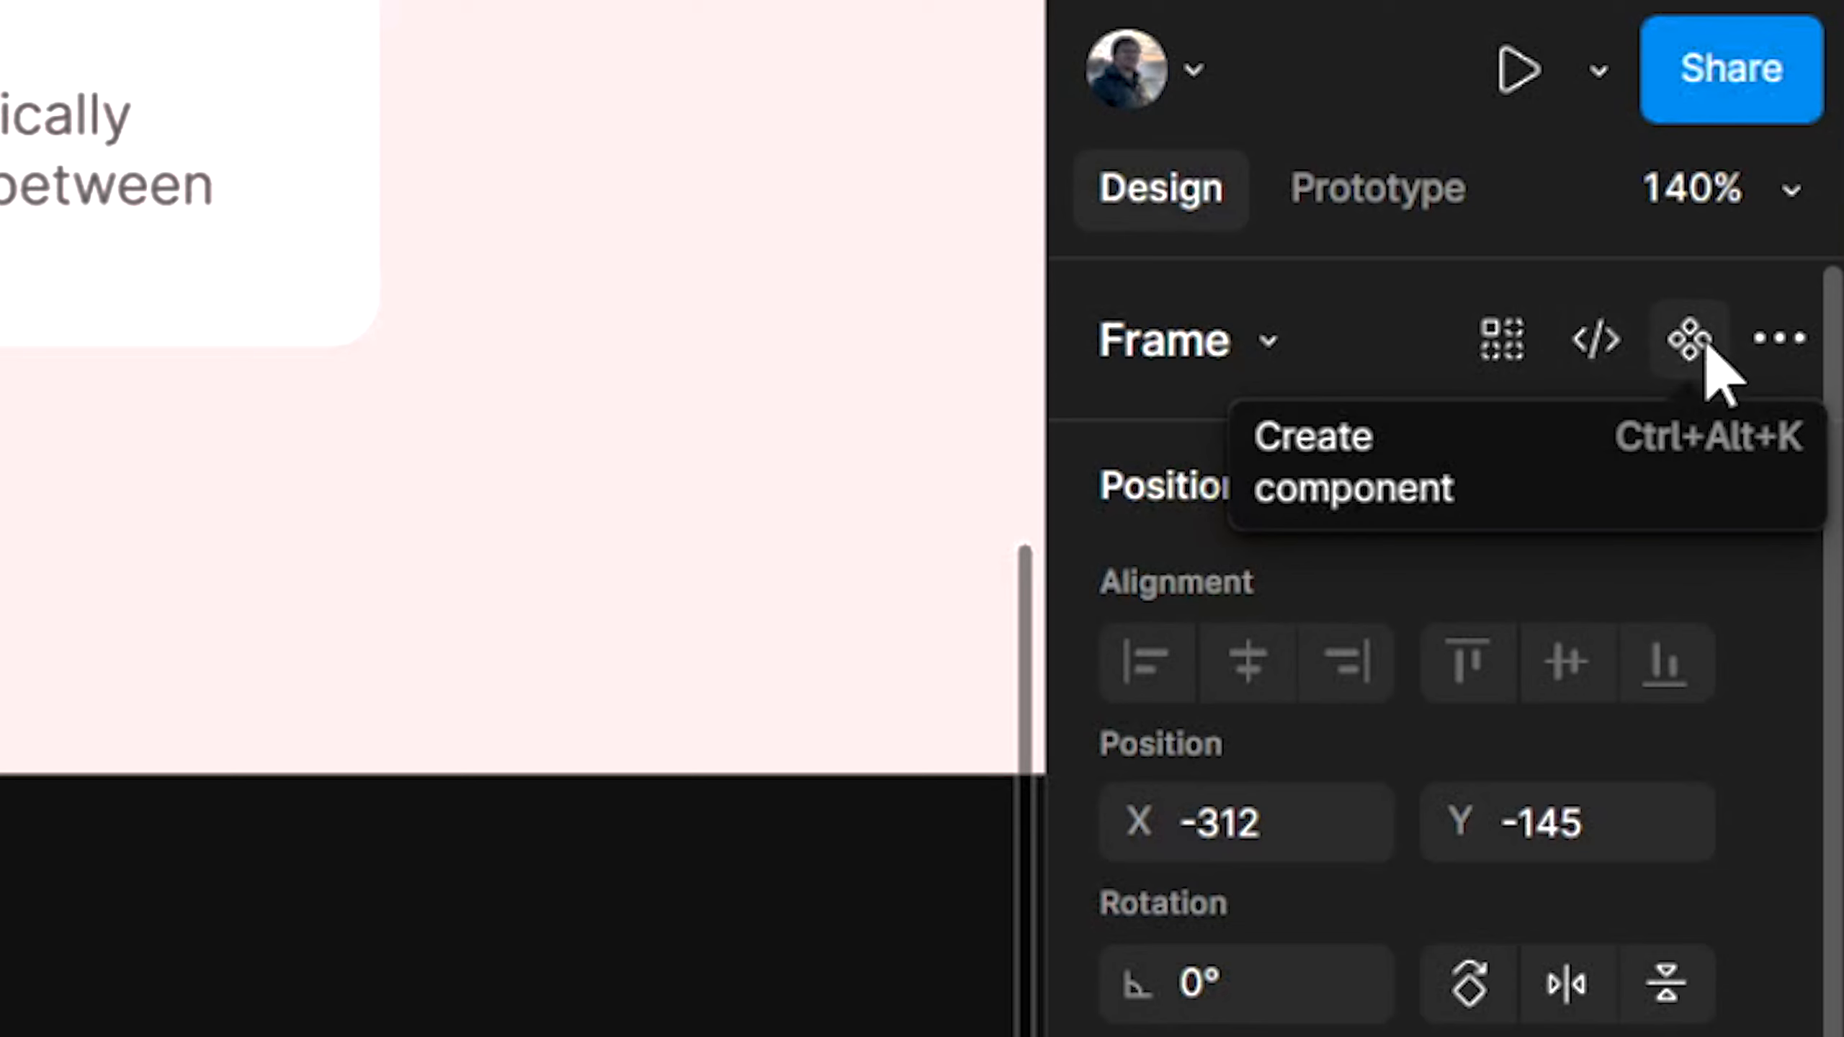
left_click(1704, 347)
scroll(971, 382, "down", 2)
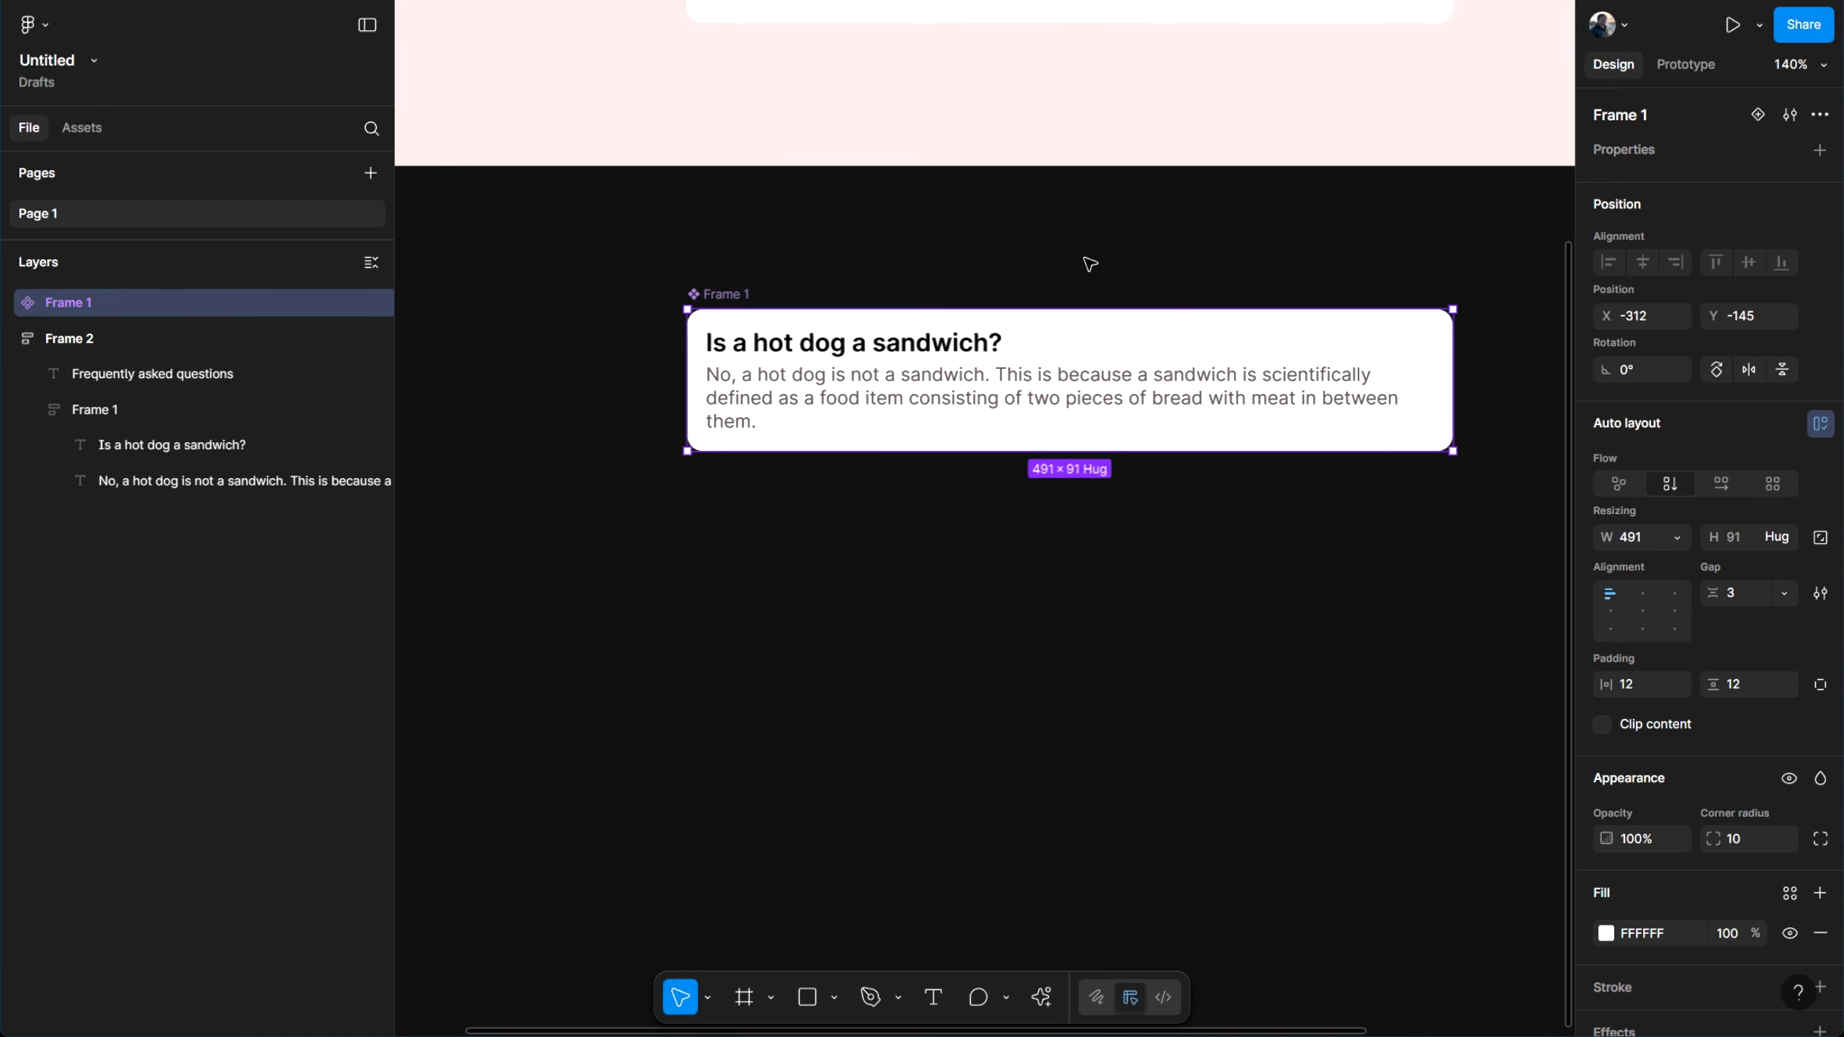
scroll(1087, 263, "up", 3)
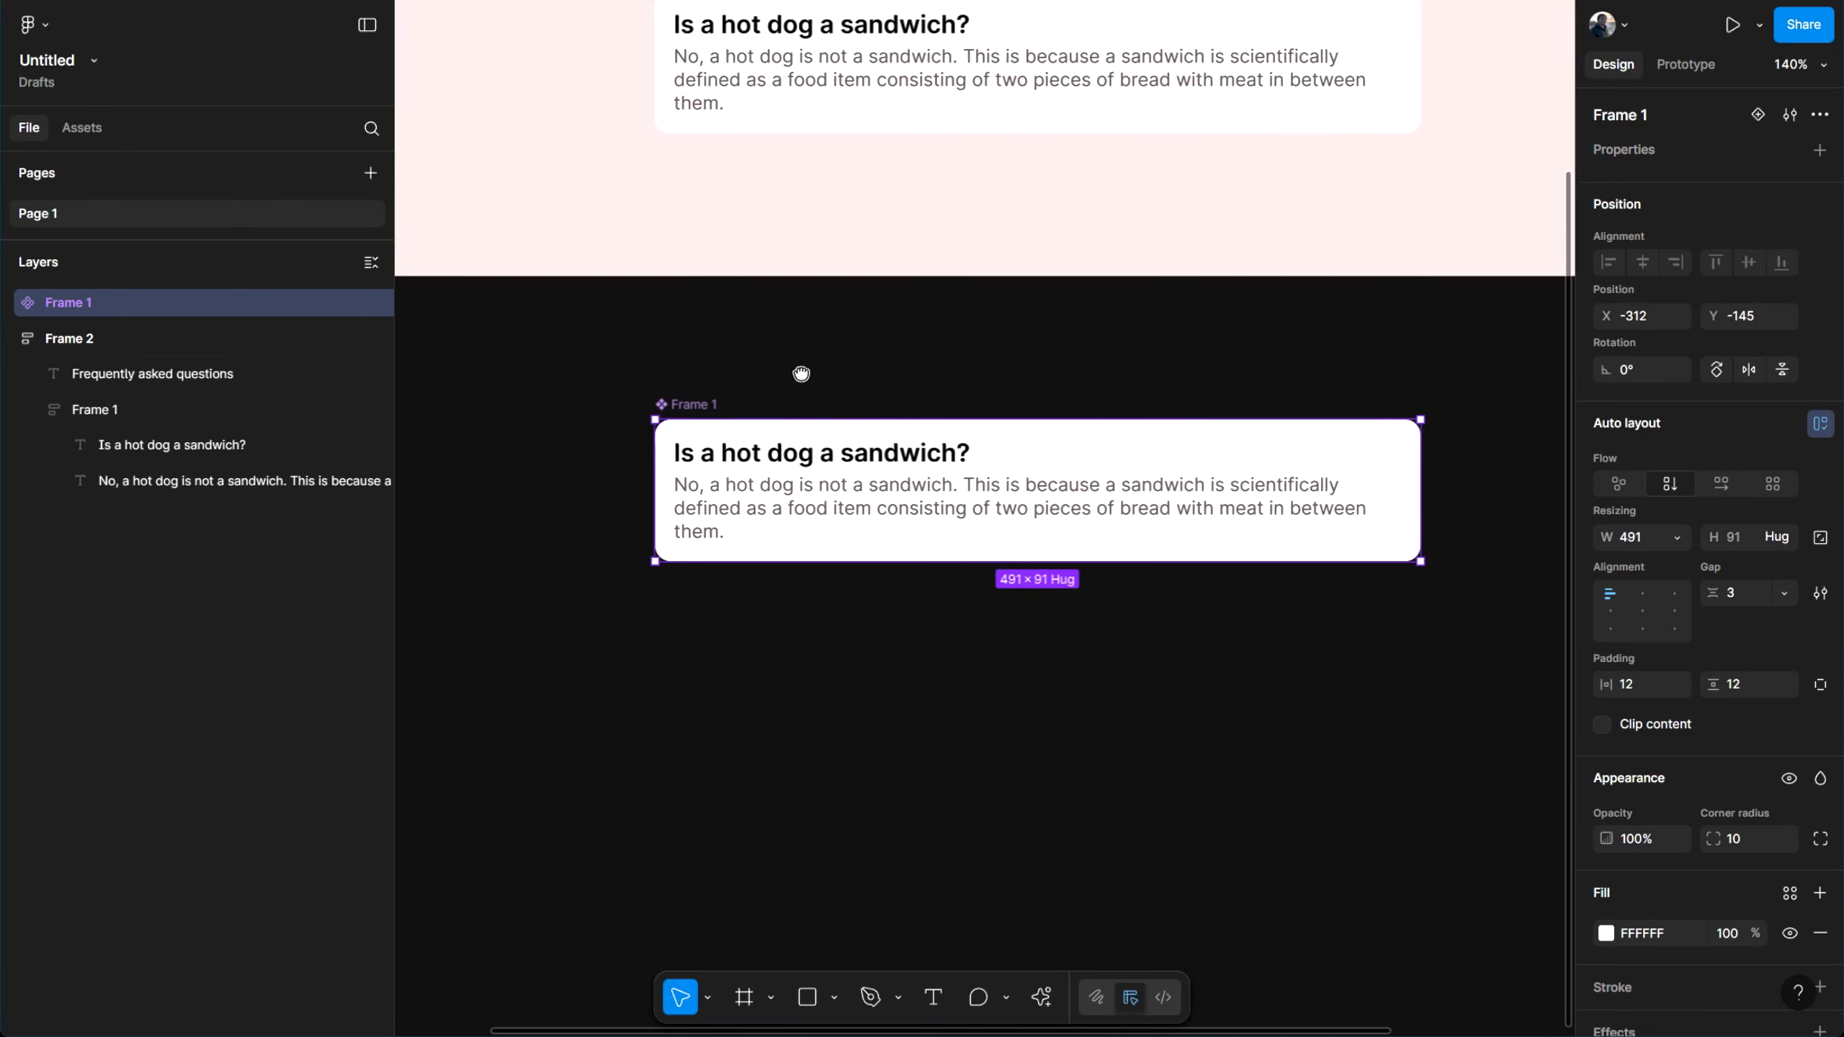
scroll(828, 362, "down", 3)
scroll(921, 433, "left", 5)
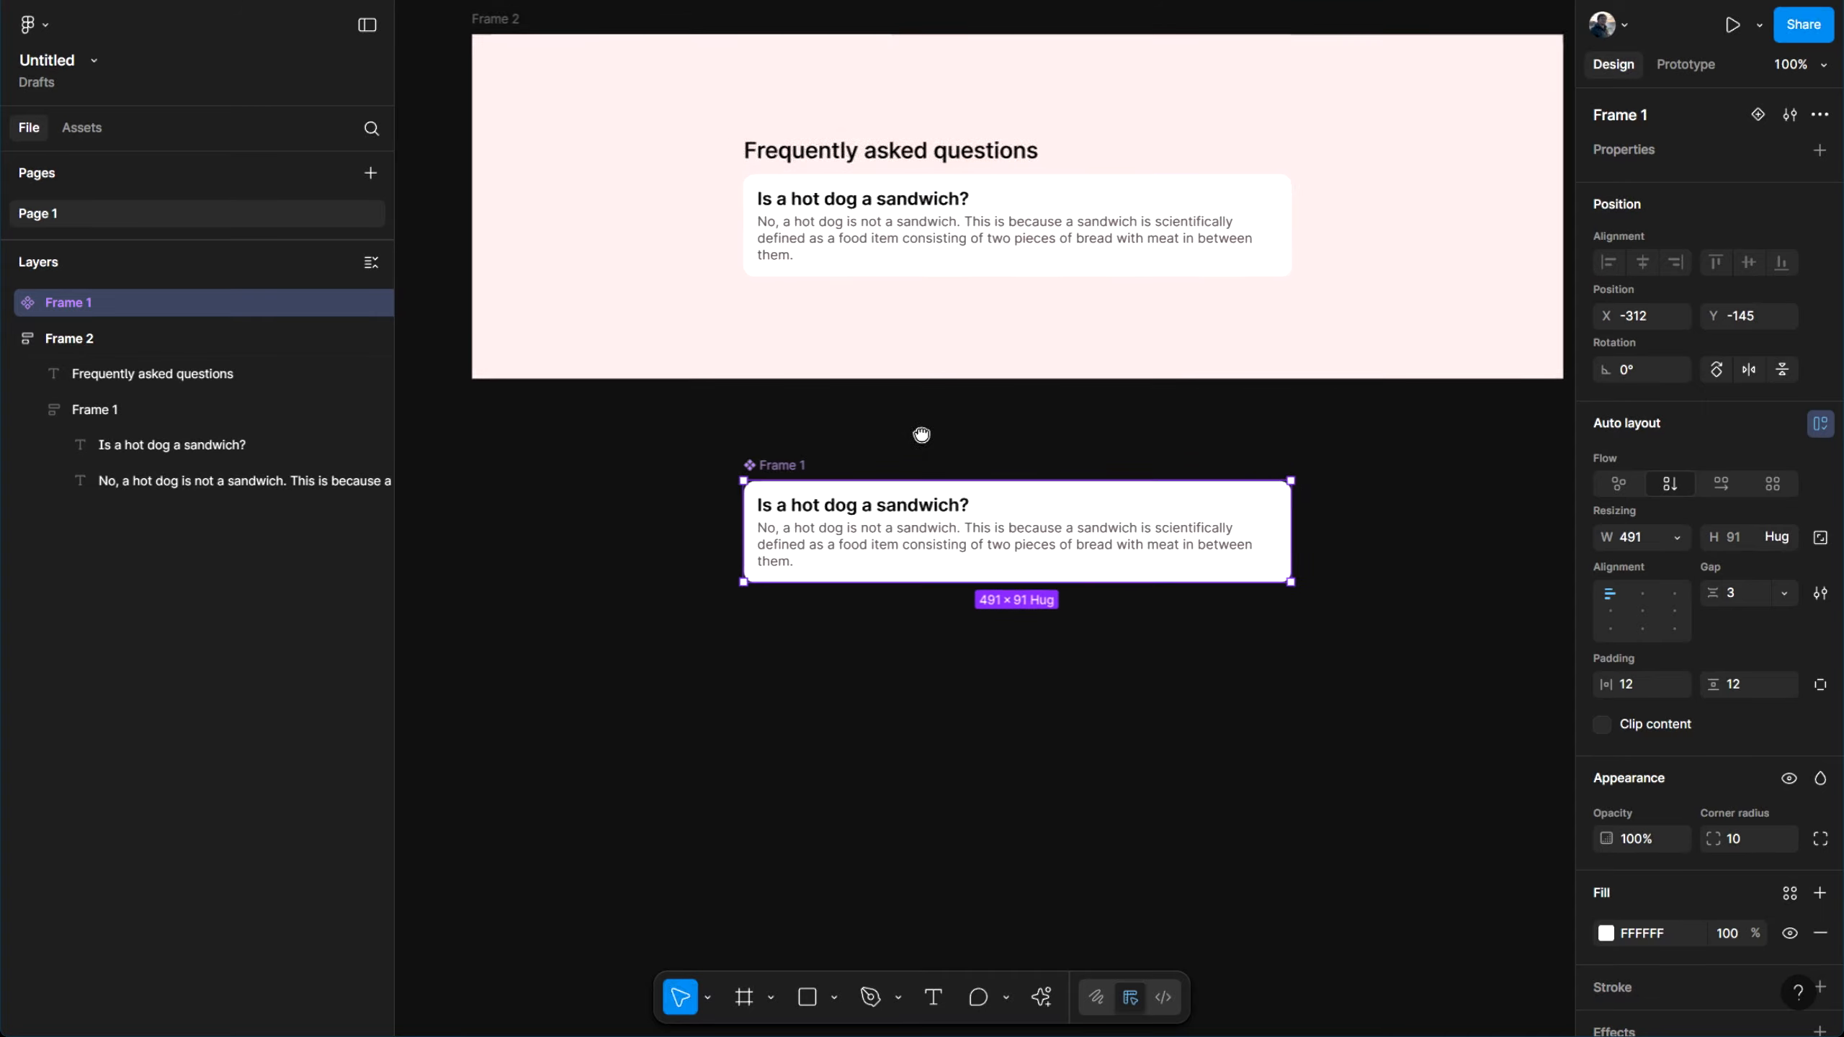
Place an instance of the card component in the pink frame and delete the original card there
left_click_drag(1041, 482, 864, 300)
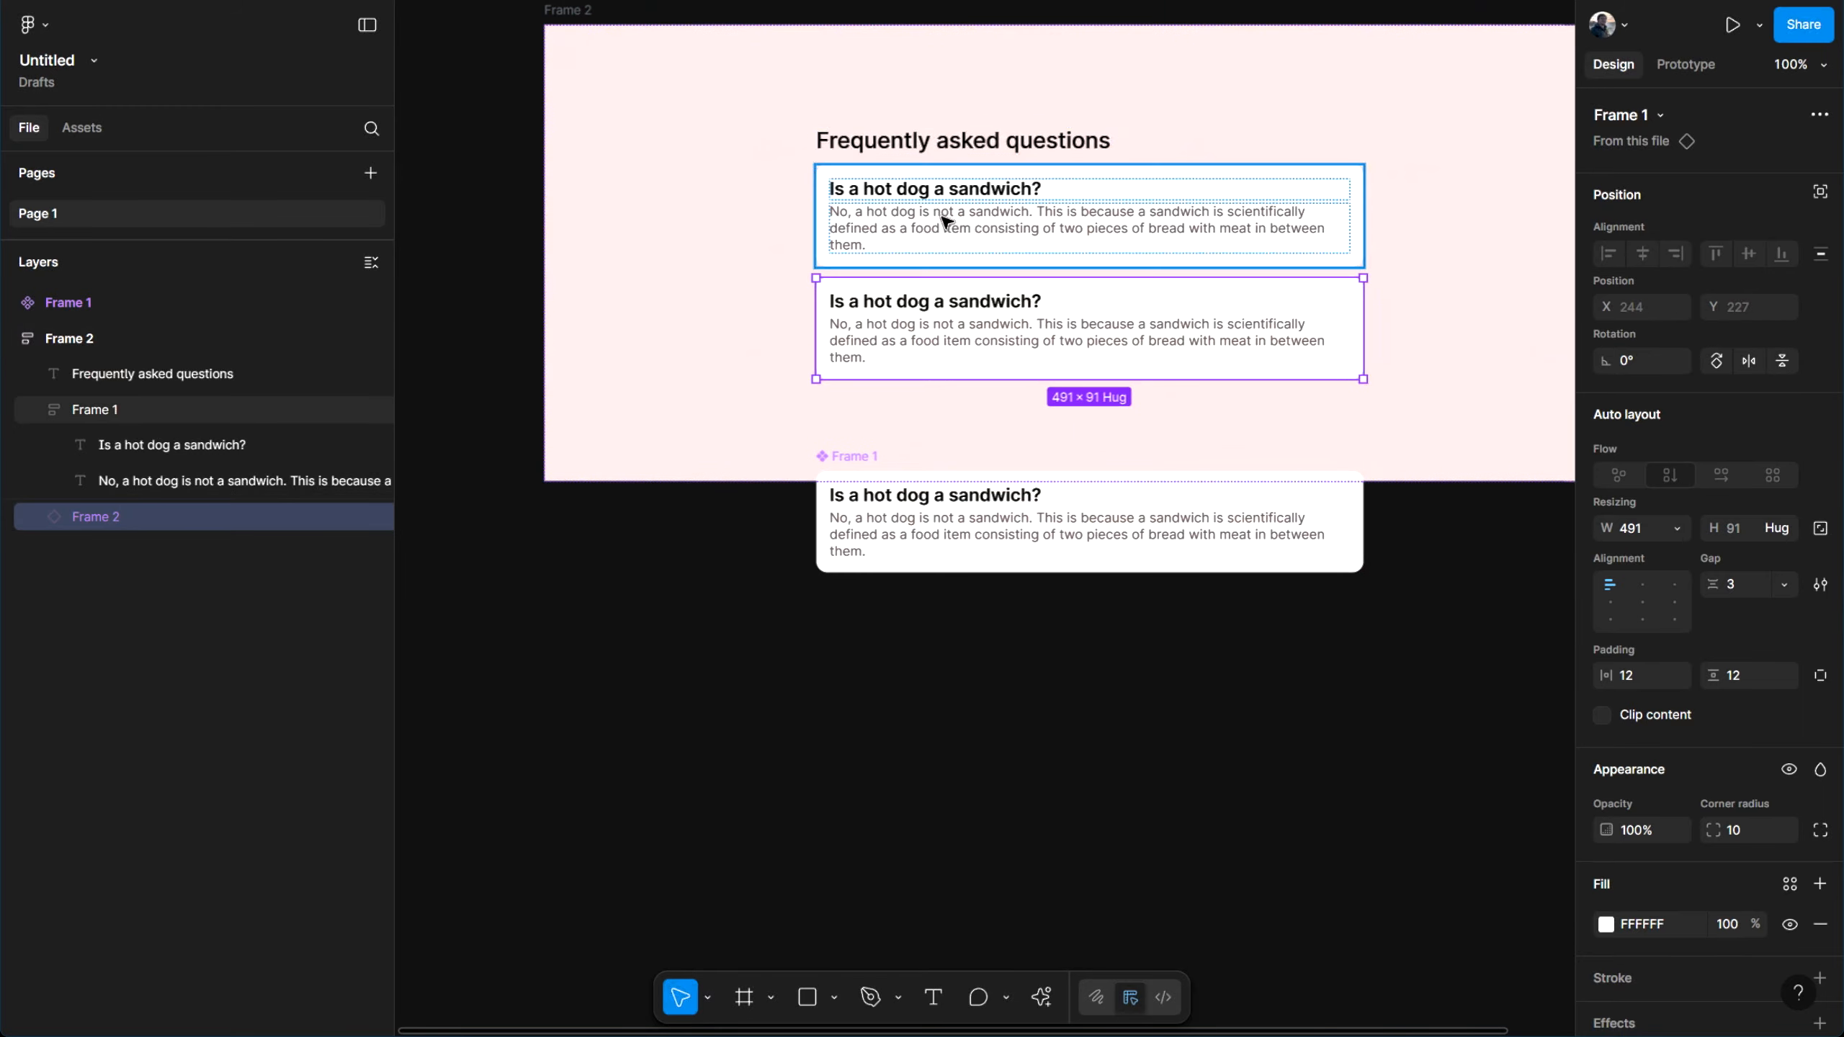
left_click(946, 222)
key("Delete")
scroll(883, 218, "right", 3)
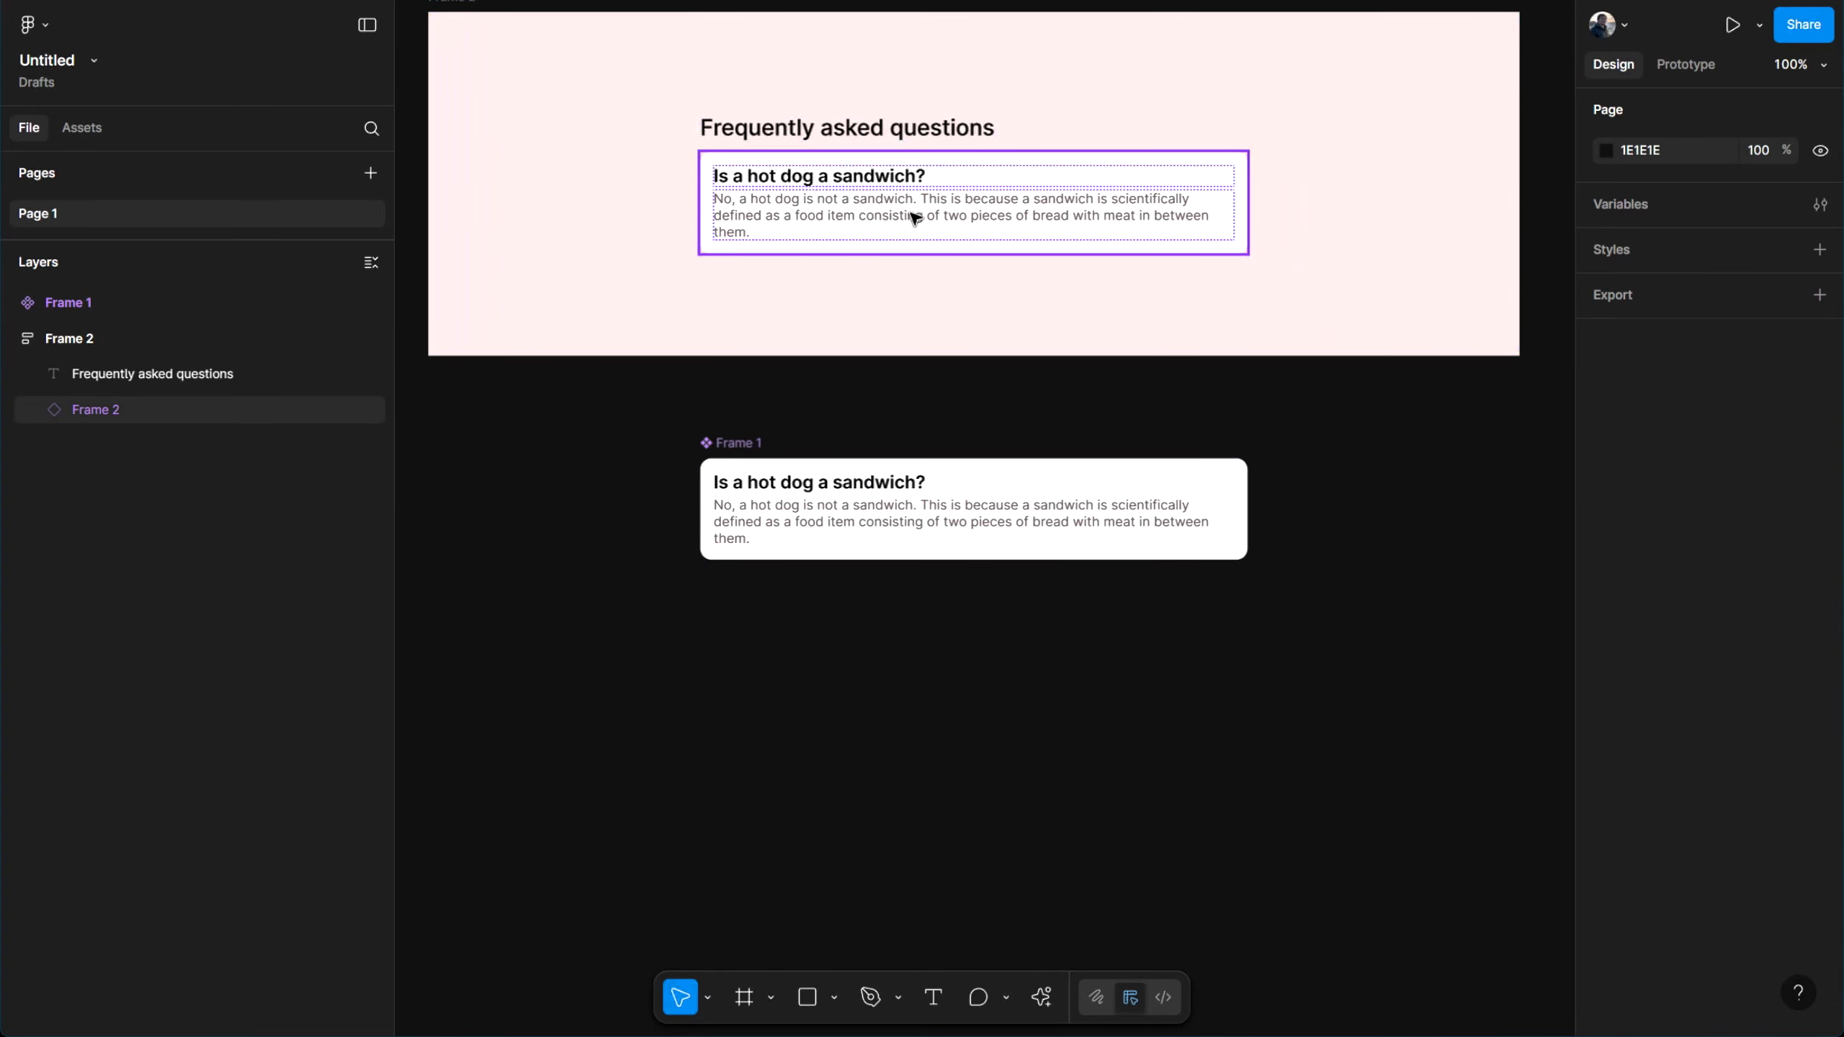
Replace the main component's question with random letters to test whether the instance follows the change
left_click(768, 484)
scroll(767, 485, "up", 3)
double_click(768, 484)
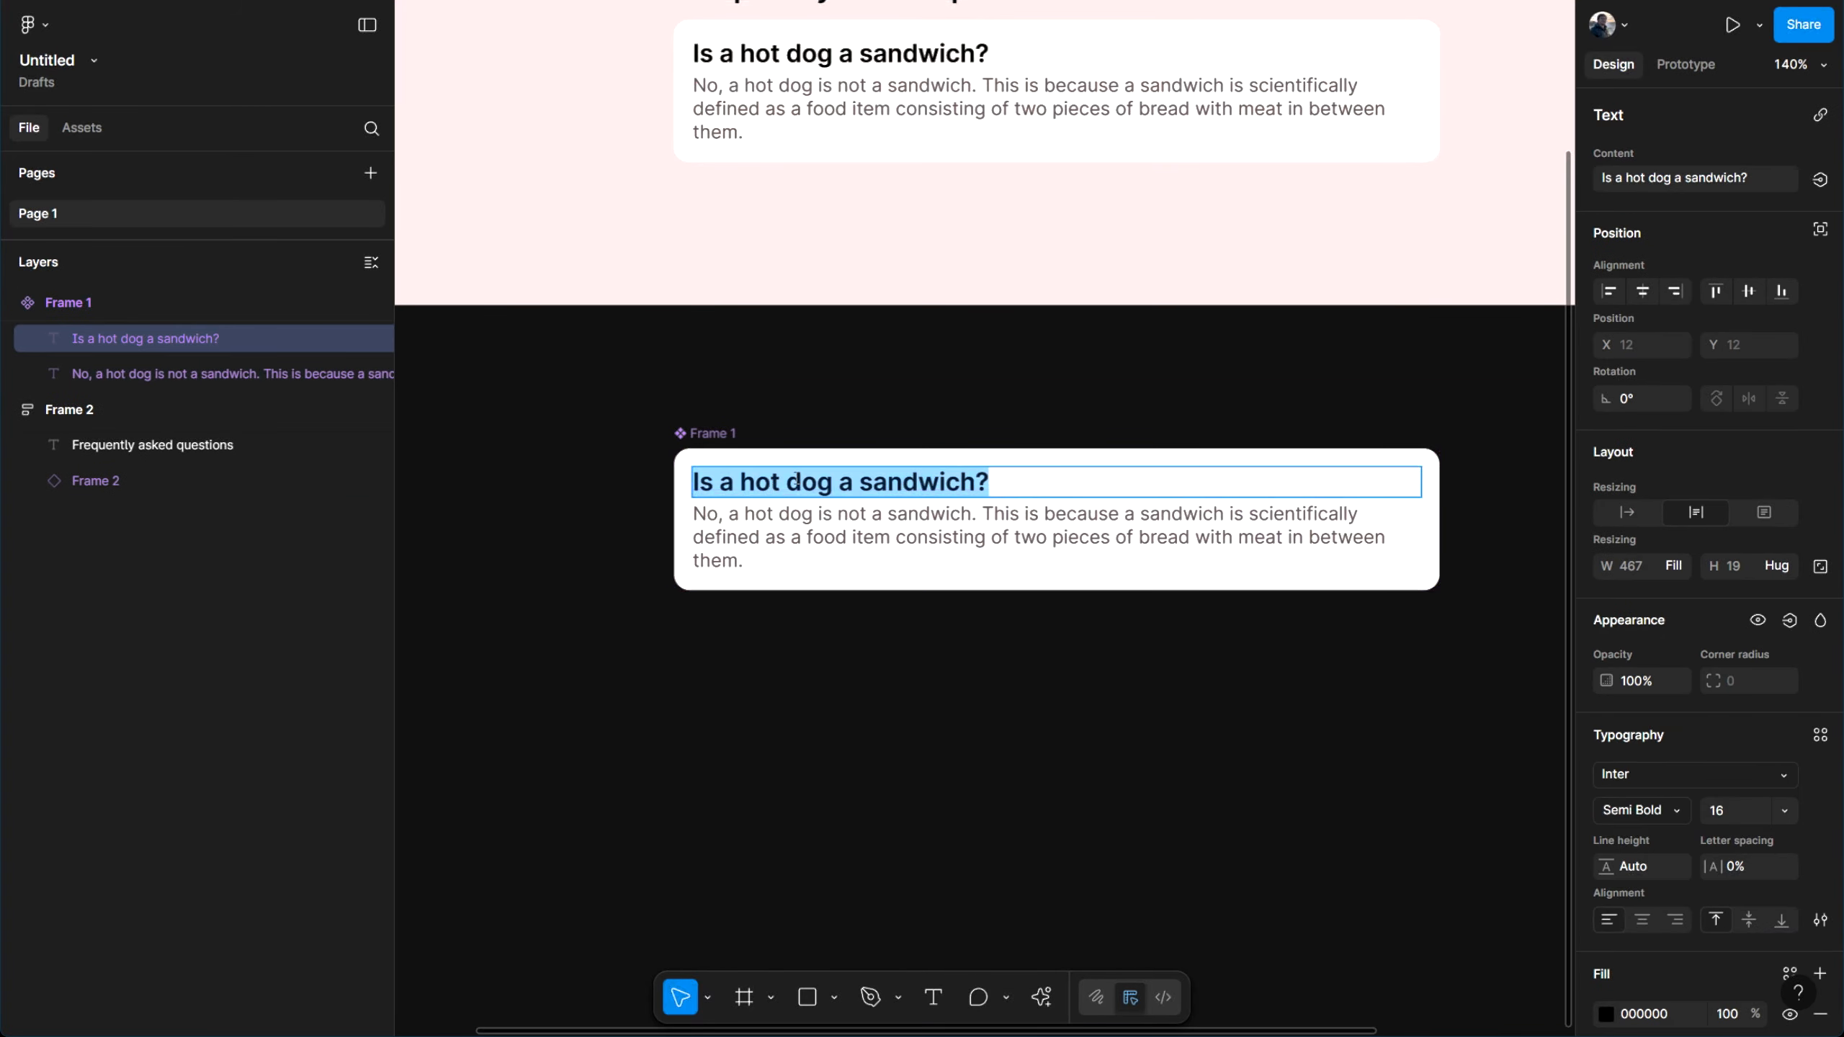
type("rqwtqwtwqtwt")
scroll(927, 526, "up", 3)
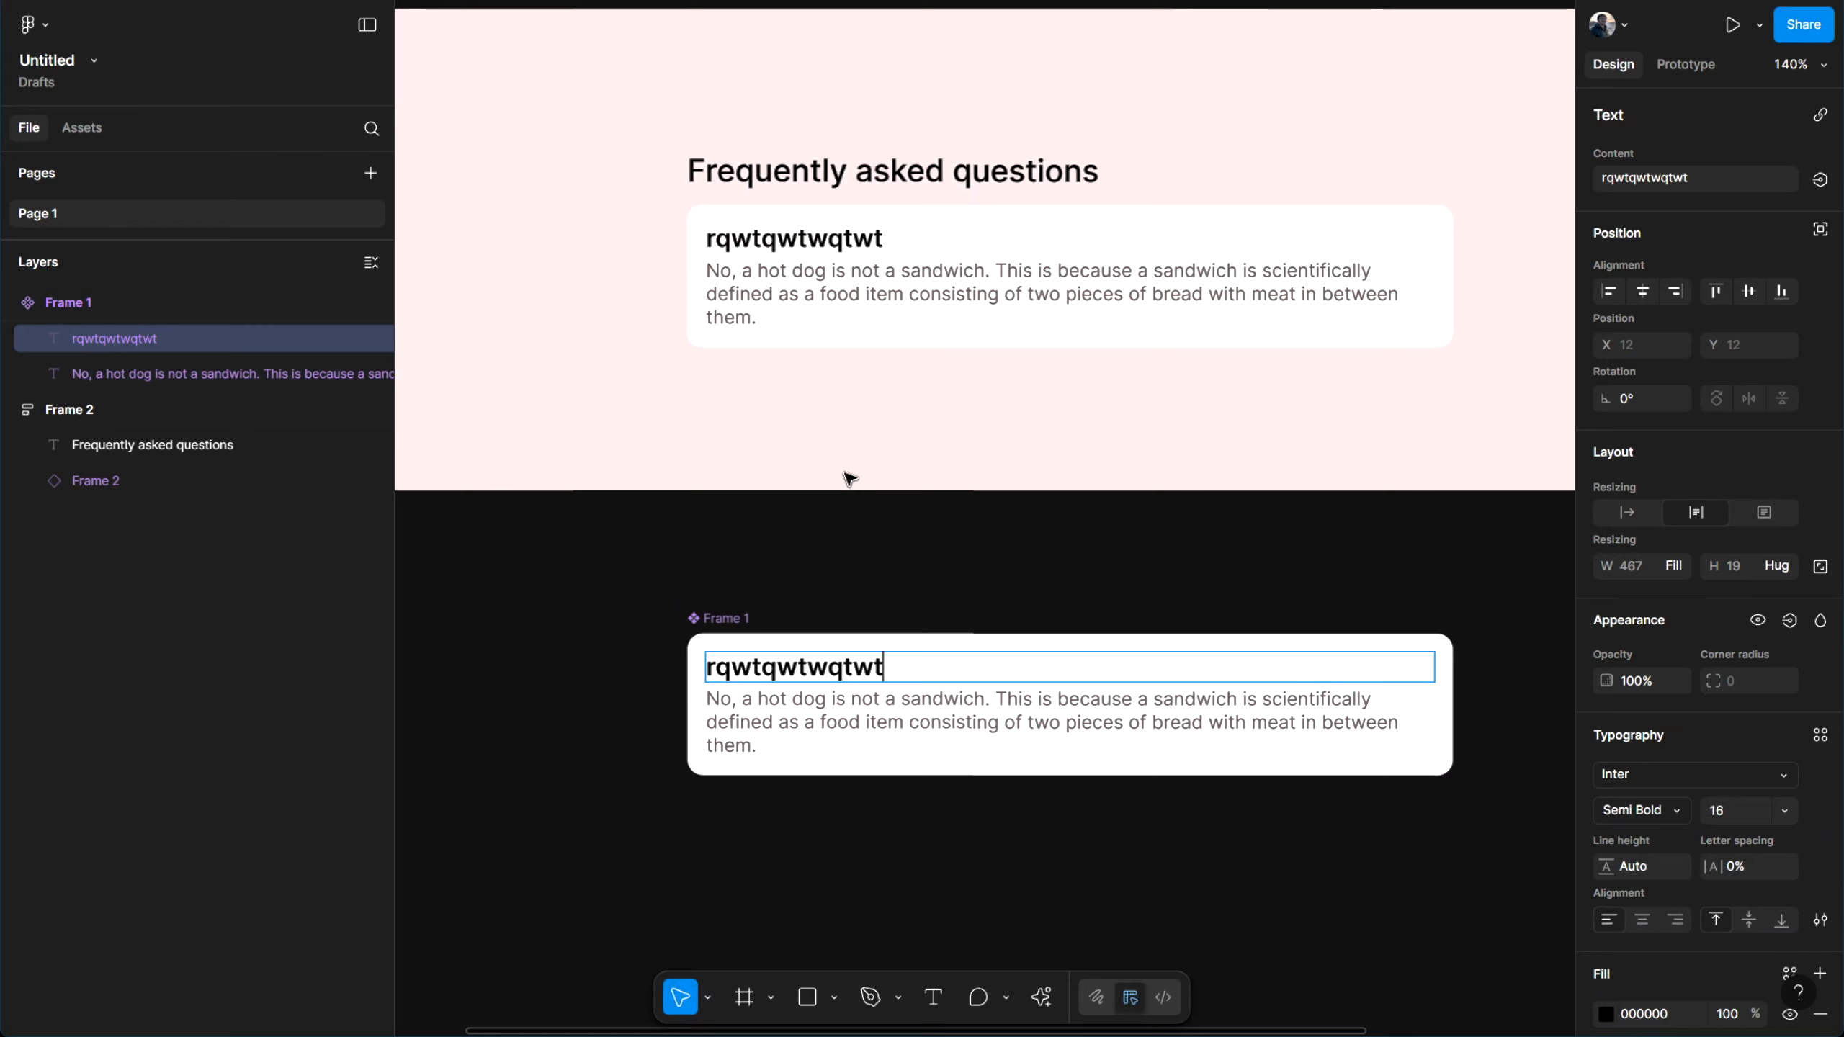
type("qwt")
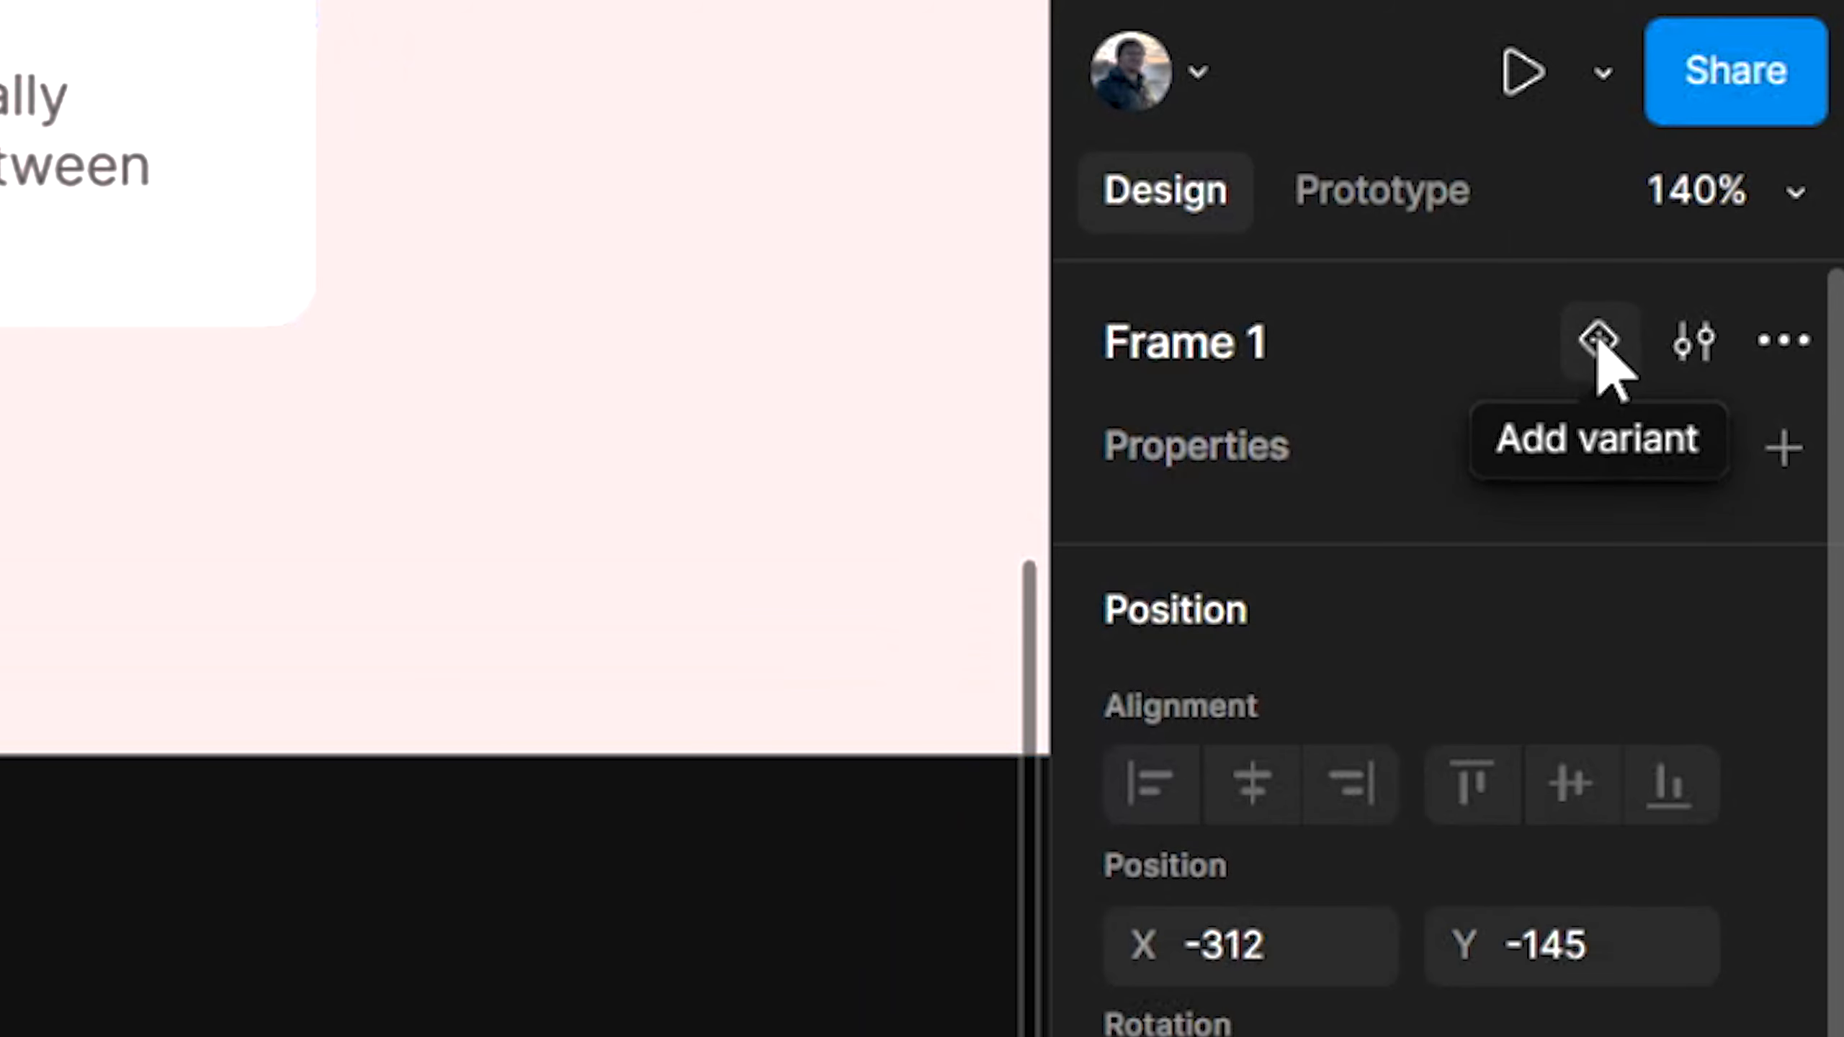
Add a second variant to the card component and rename its variant property to State
left_click(1599, 342)
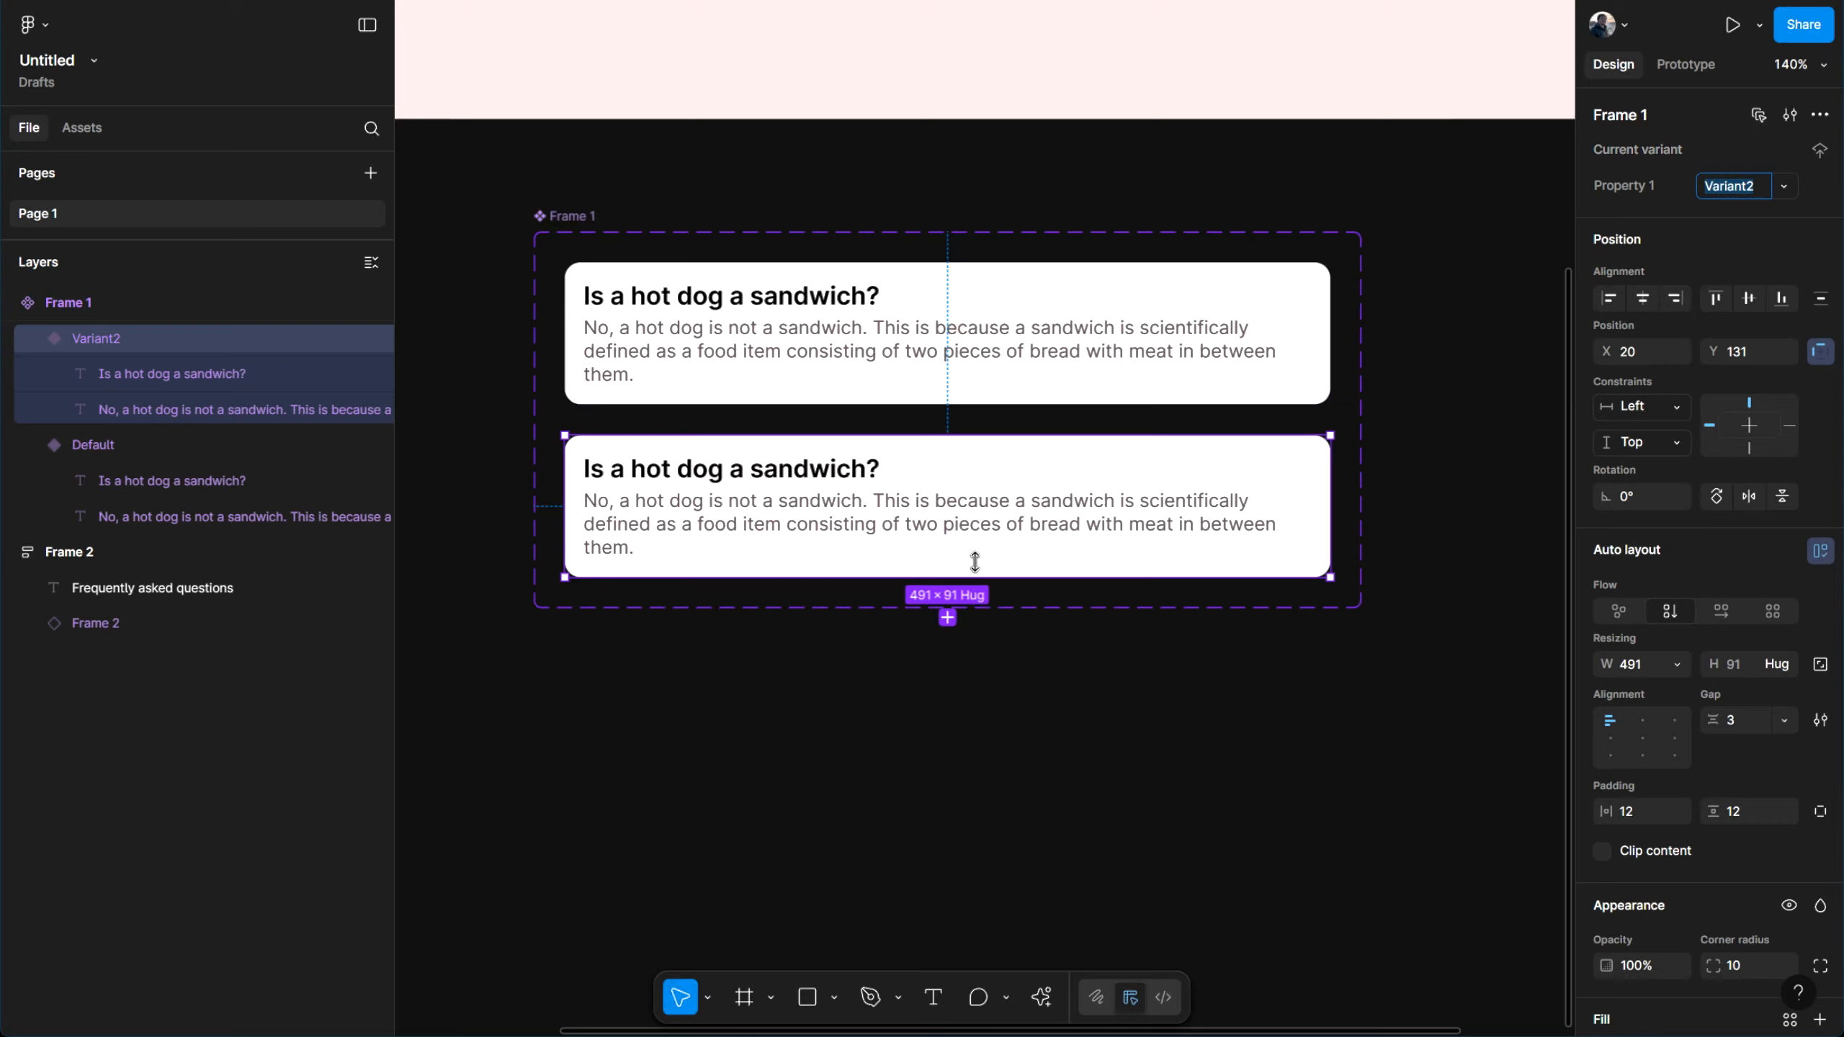
scroll(1198, 210, "up", 2)
left_click(851, 396)
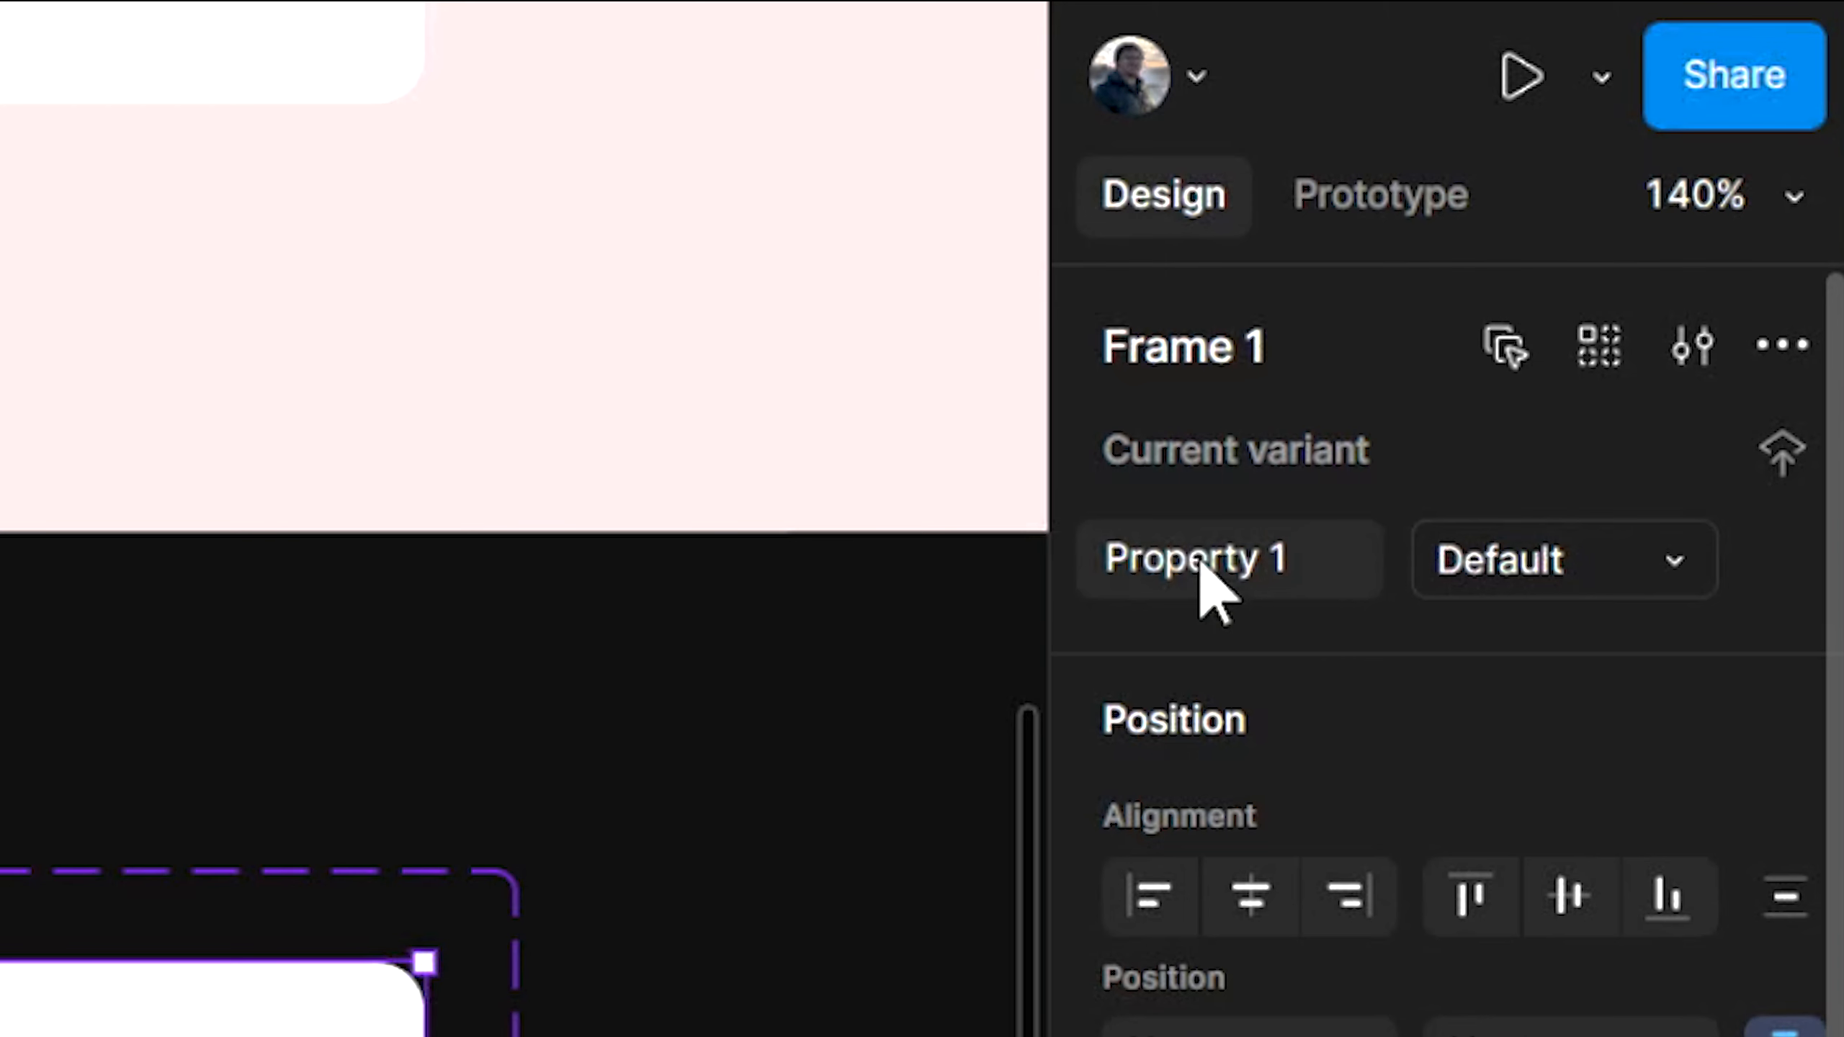
double_click(1630, 190)
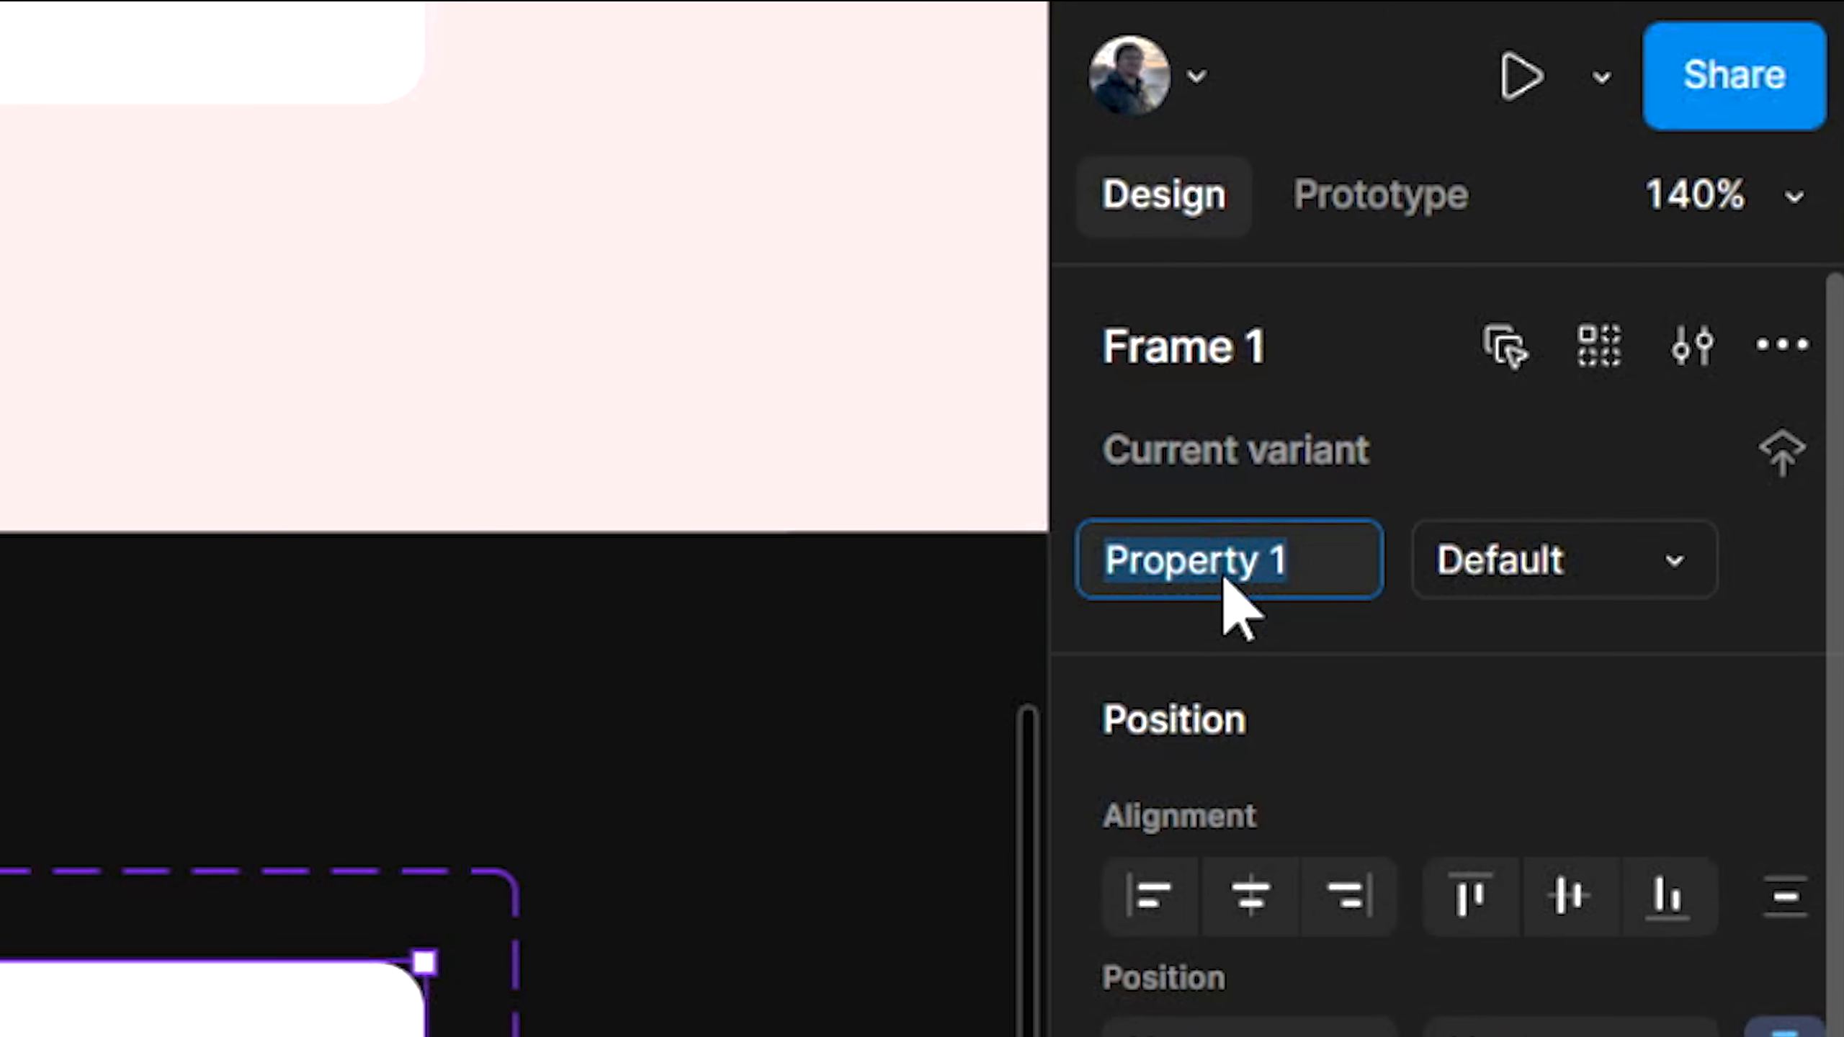
type("State")
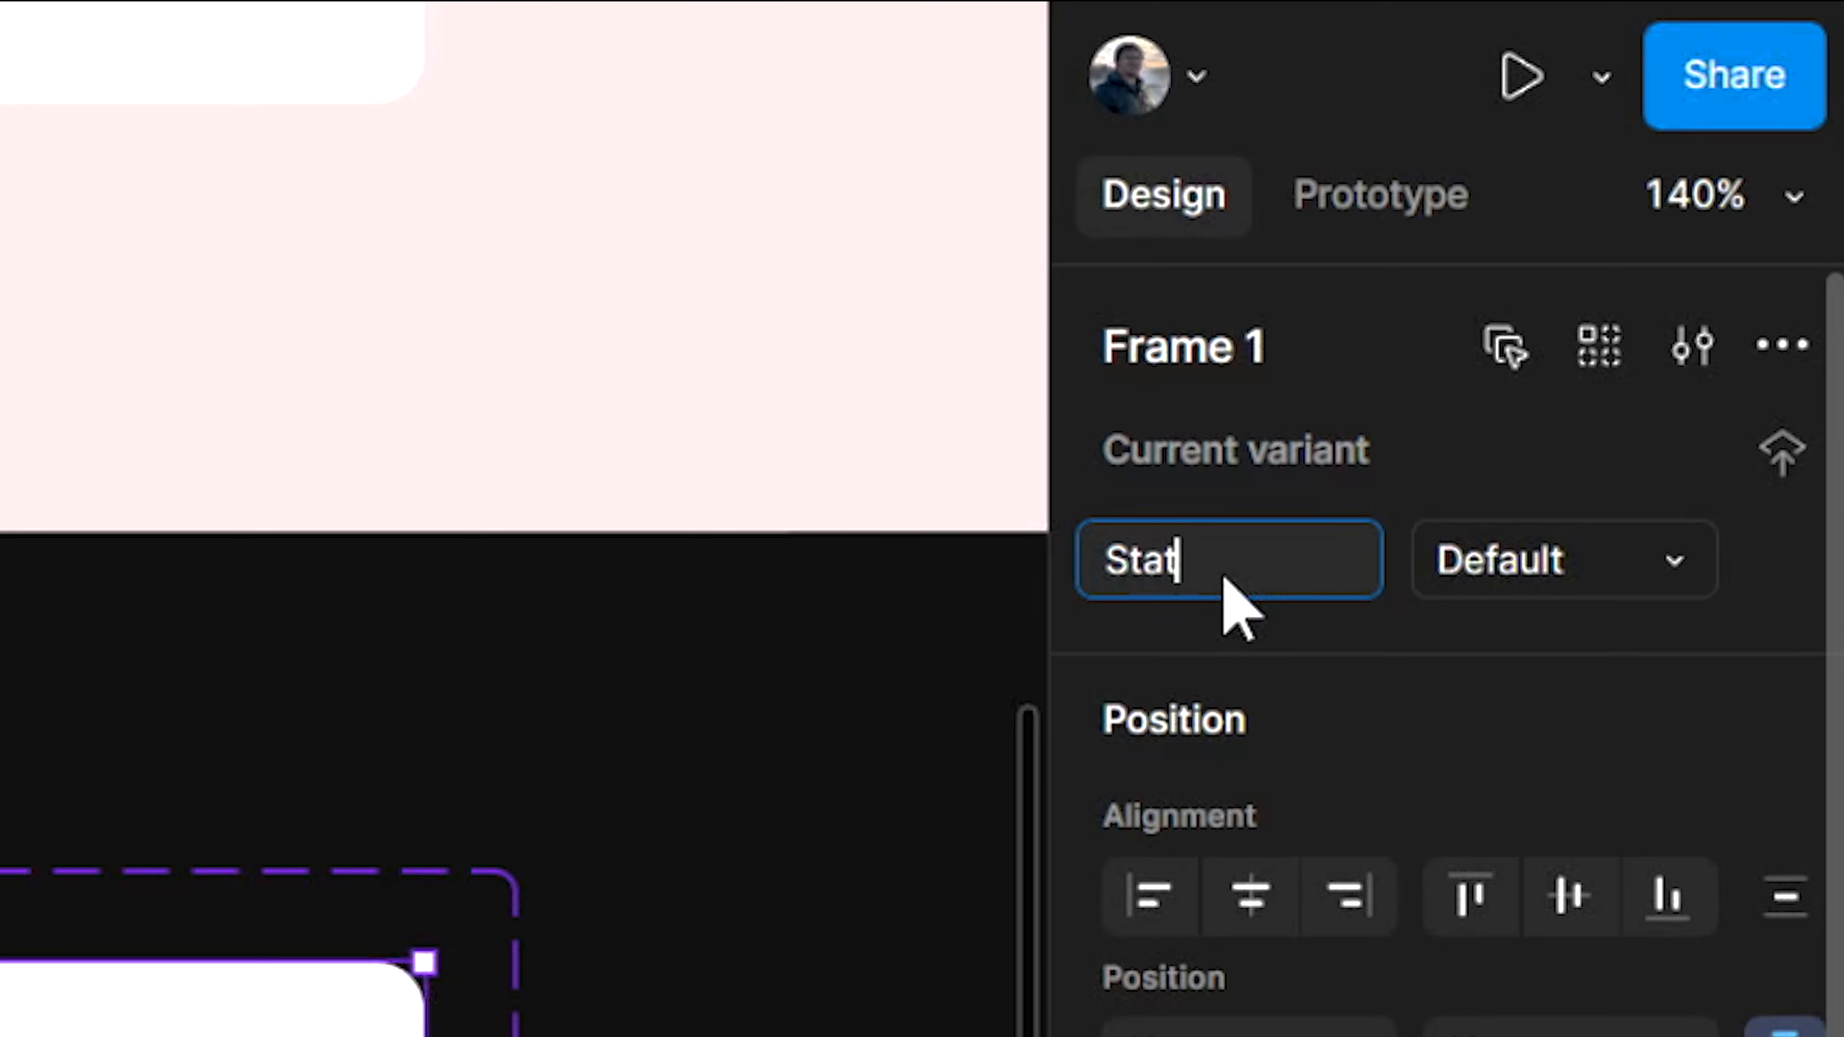
Confirm the State property name and rename the first variant's value to Collapsed
key("Return")
double_click(1528, 559)
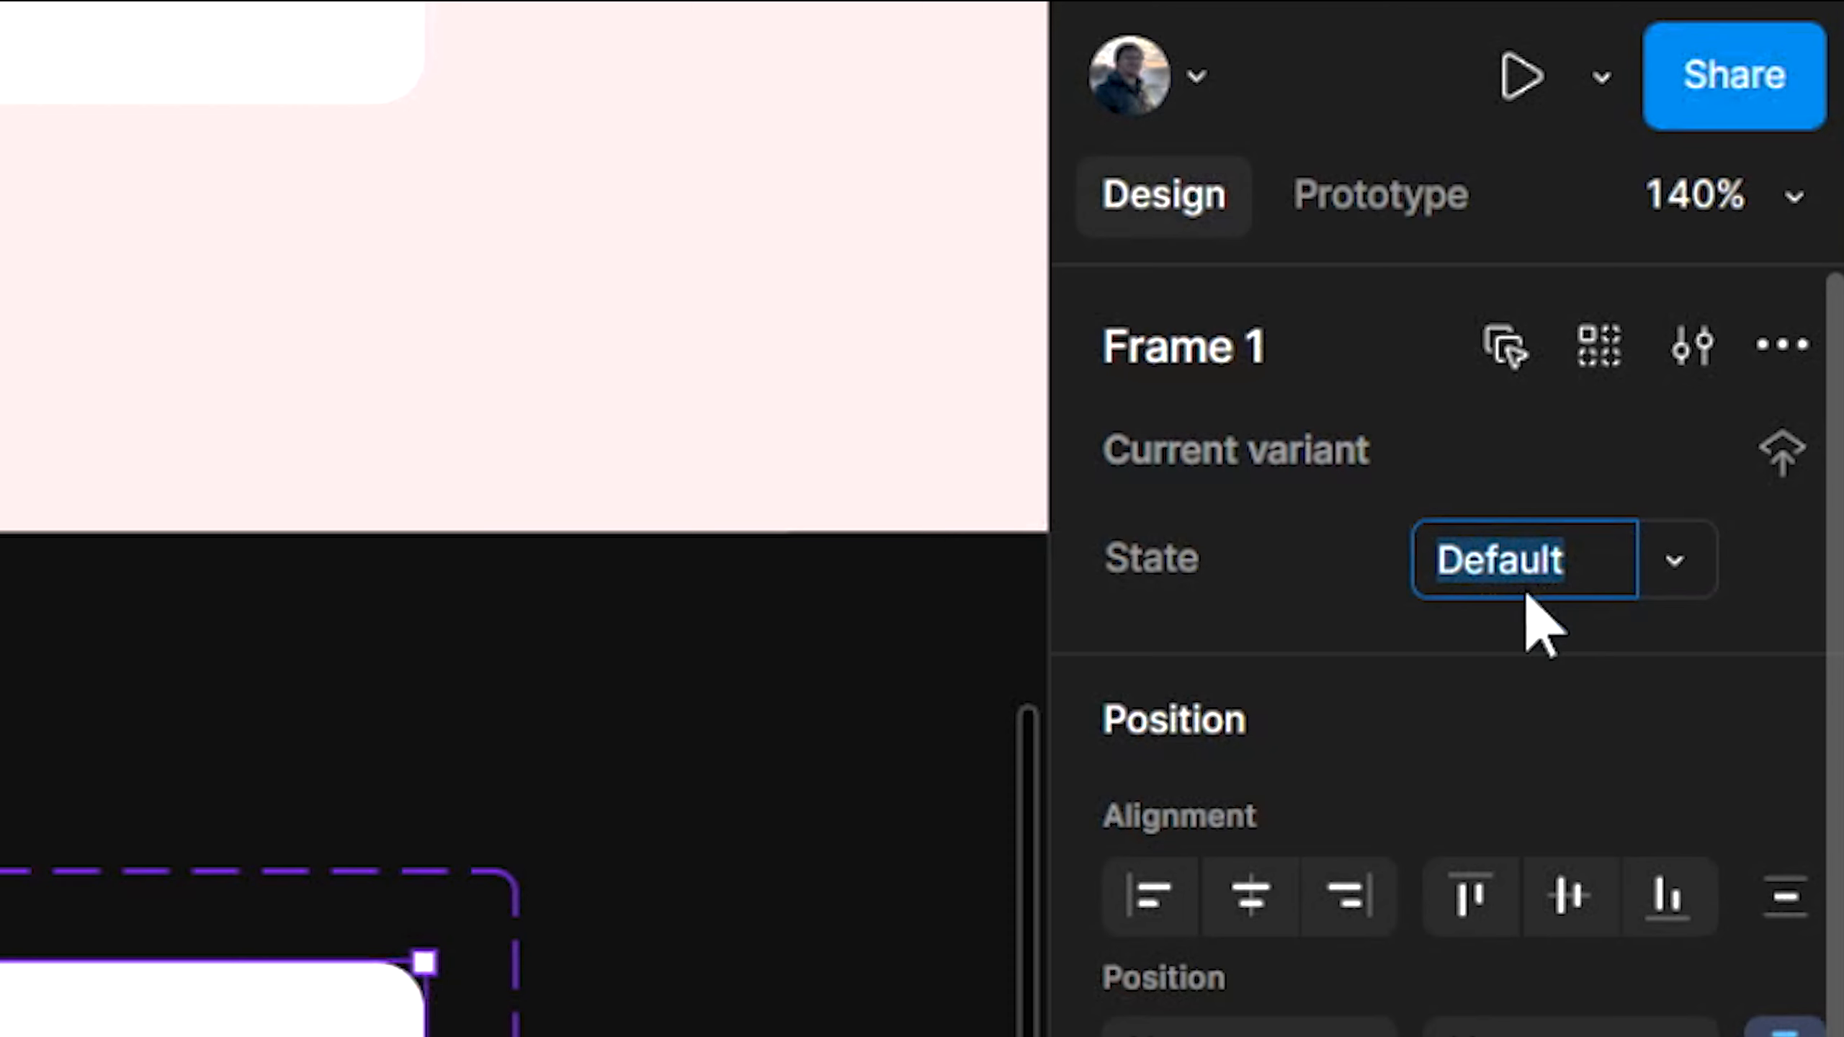
type("Collapsed")
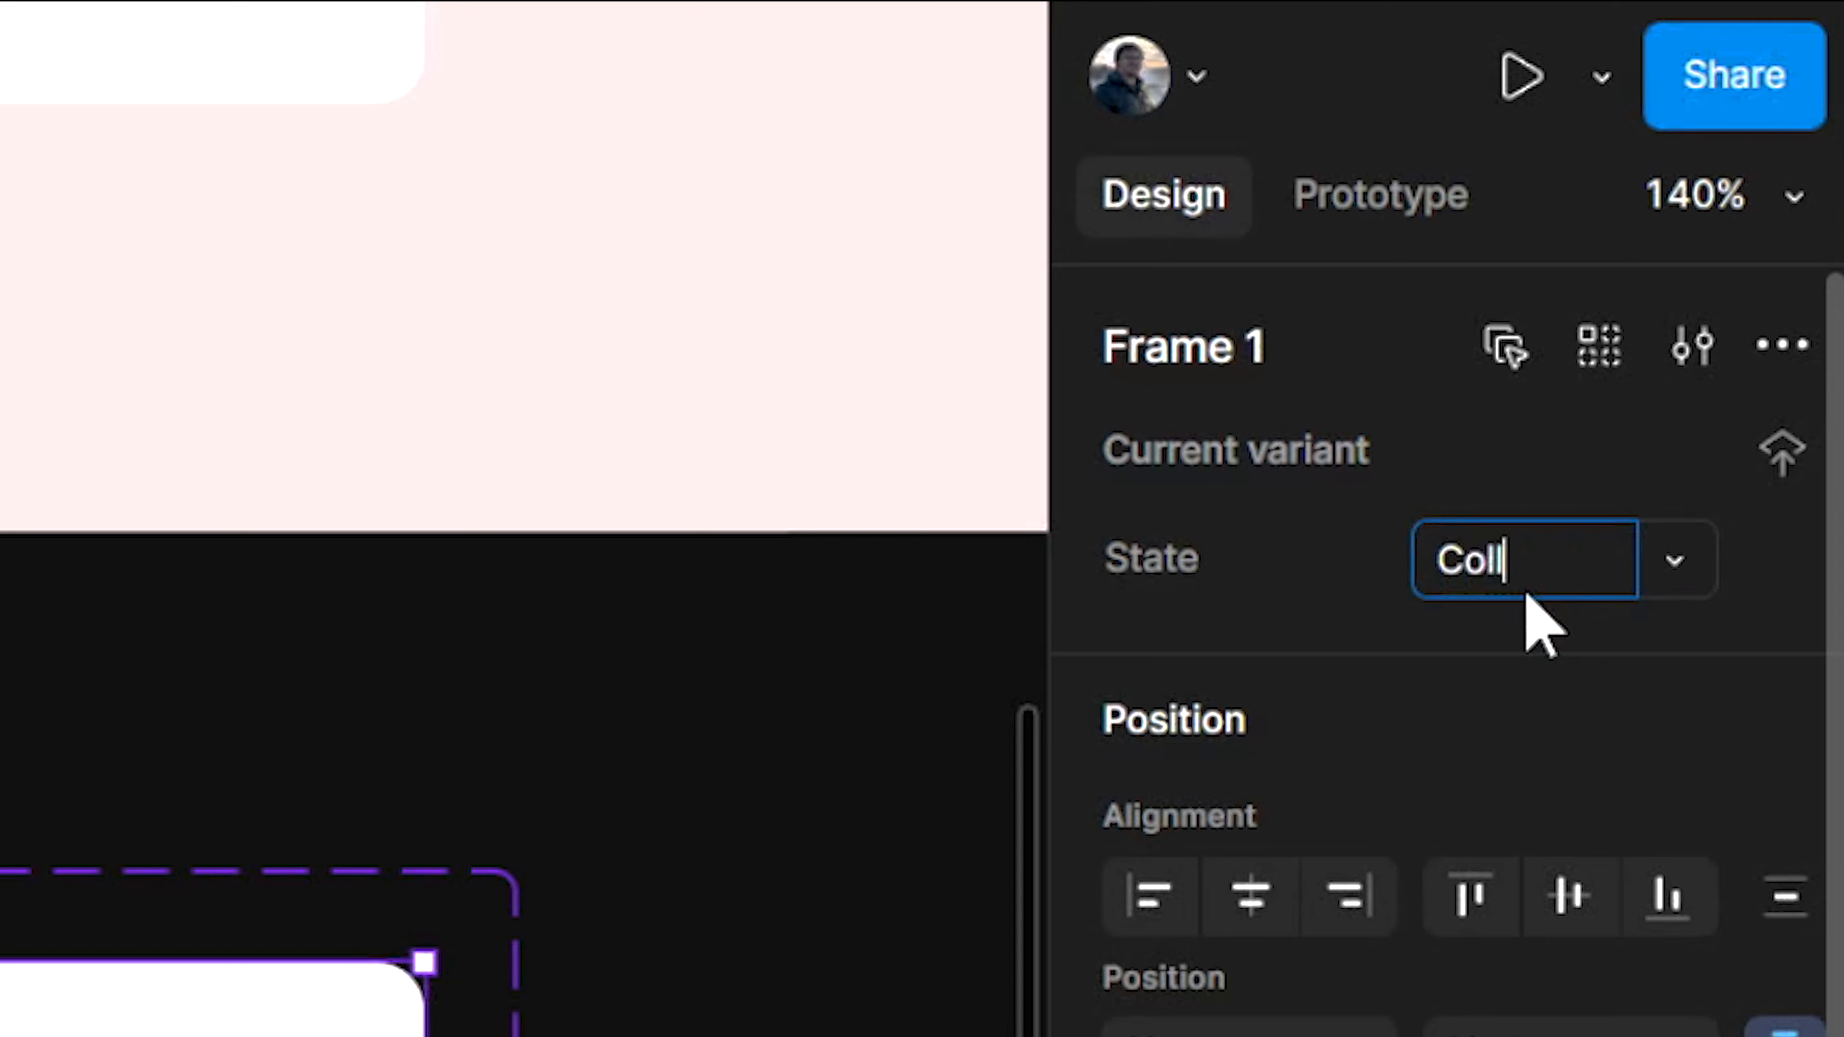
key("Return")
Rename the second variant's State value to Expanded
left_click(1296, 538)
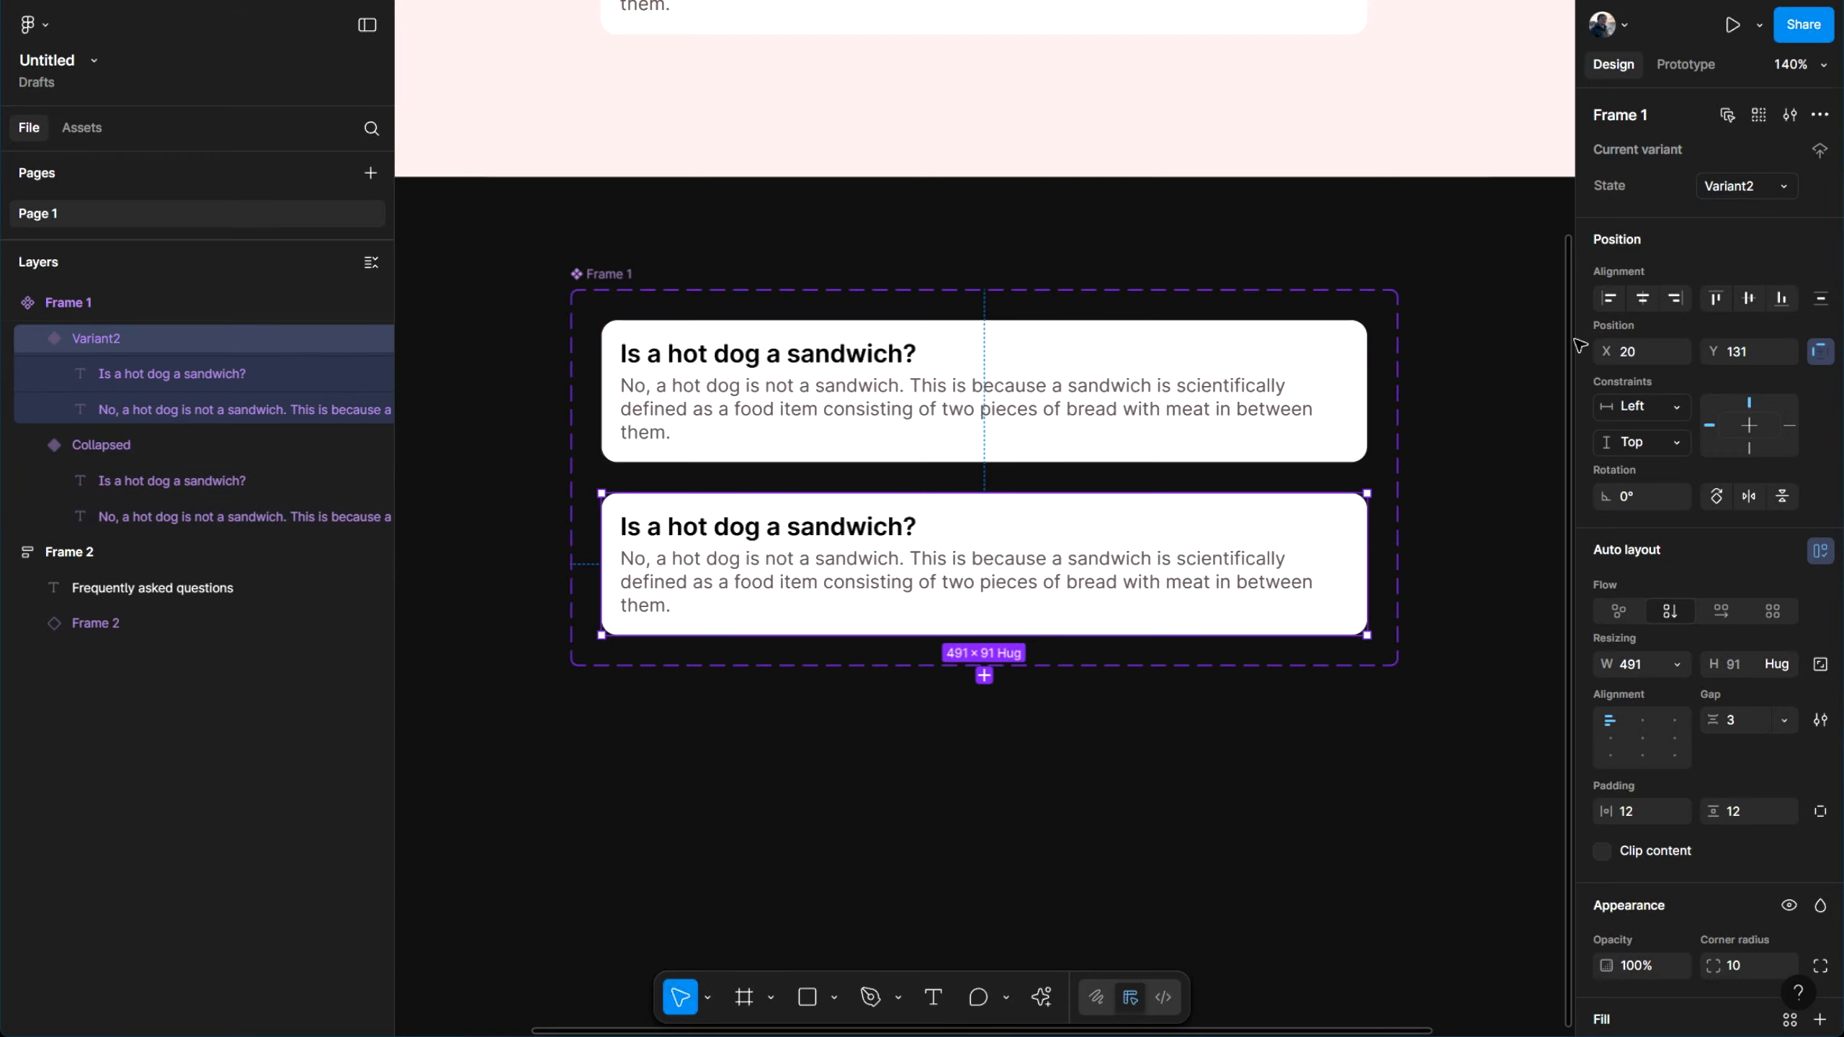
left_click(1733, 185)
type("E")
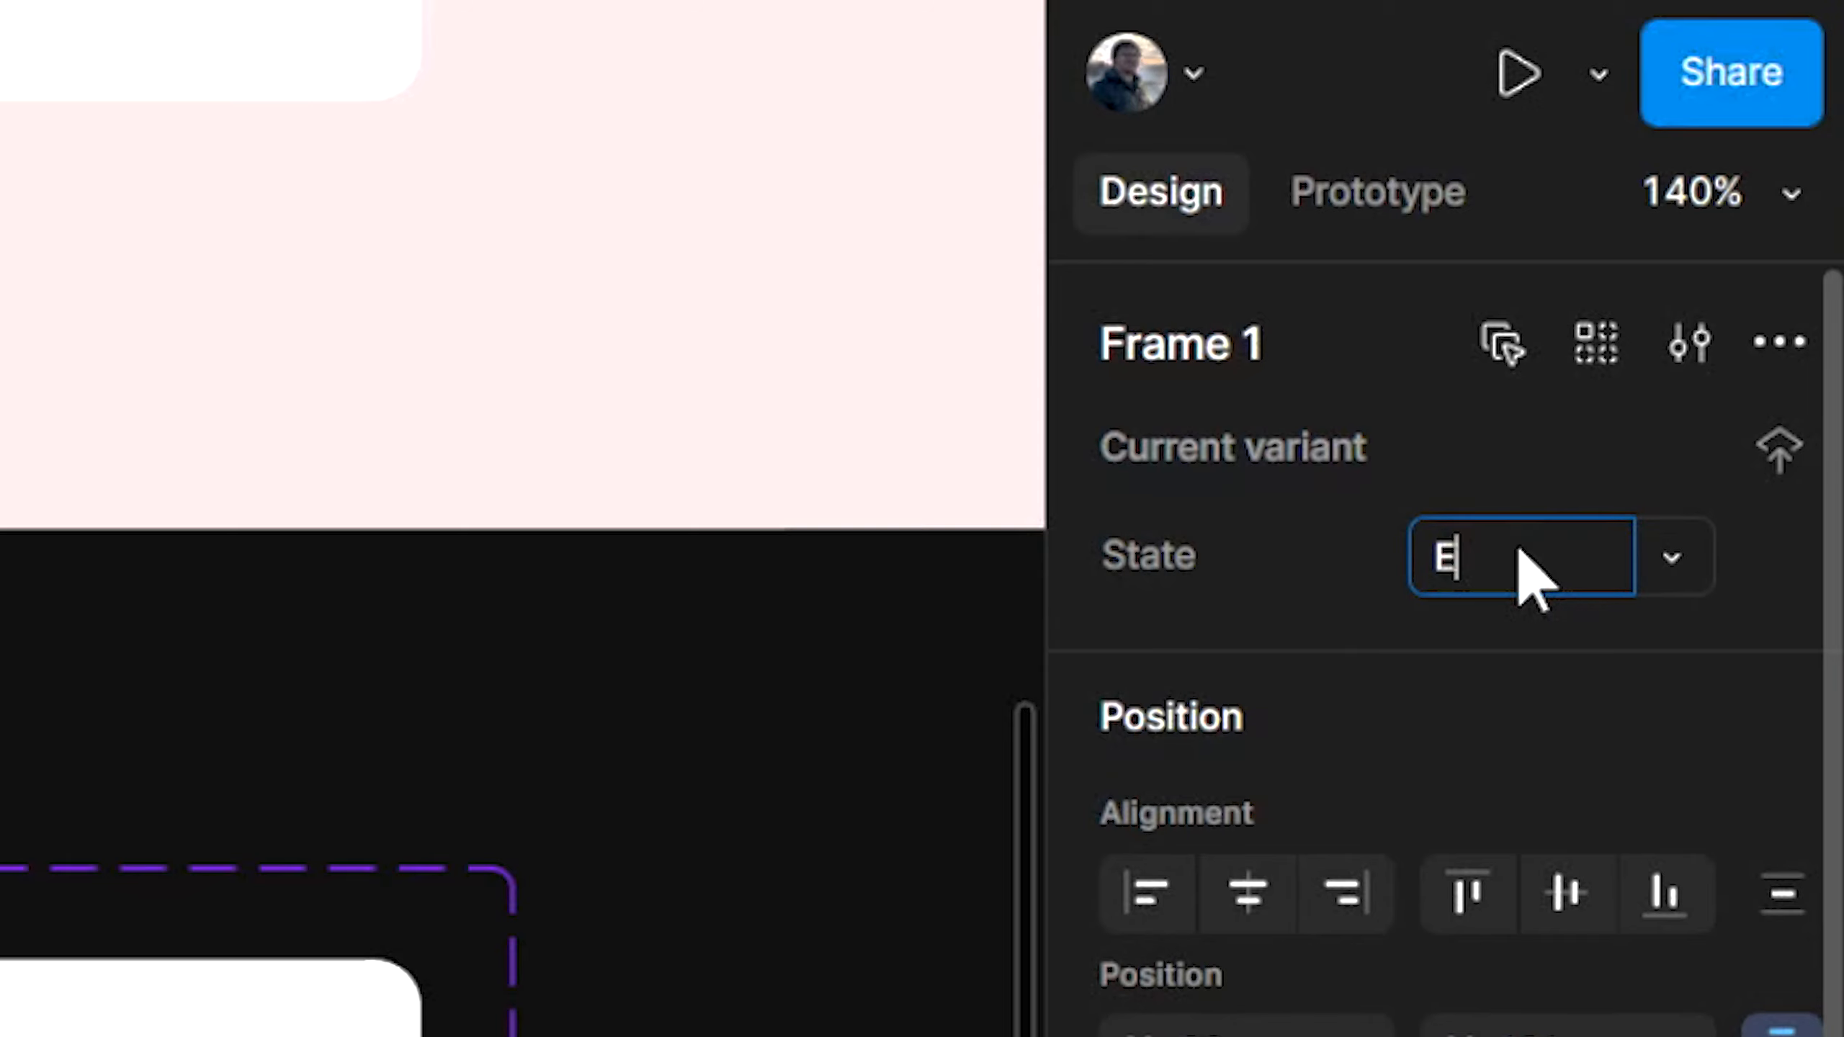
type("xpandede")
key("Return")
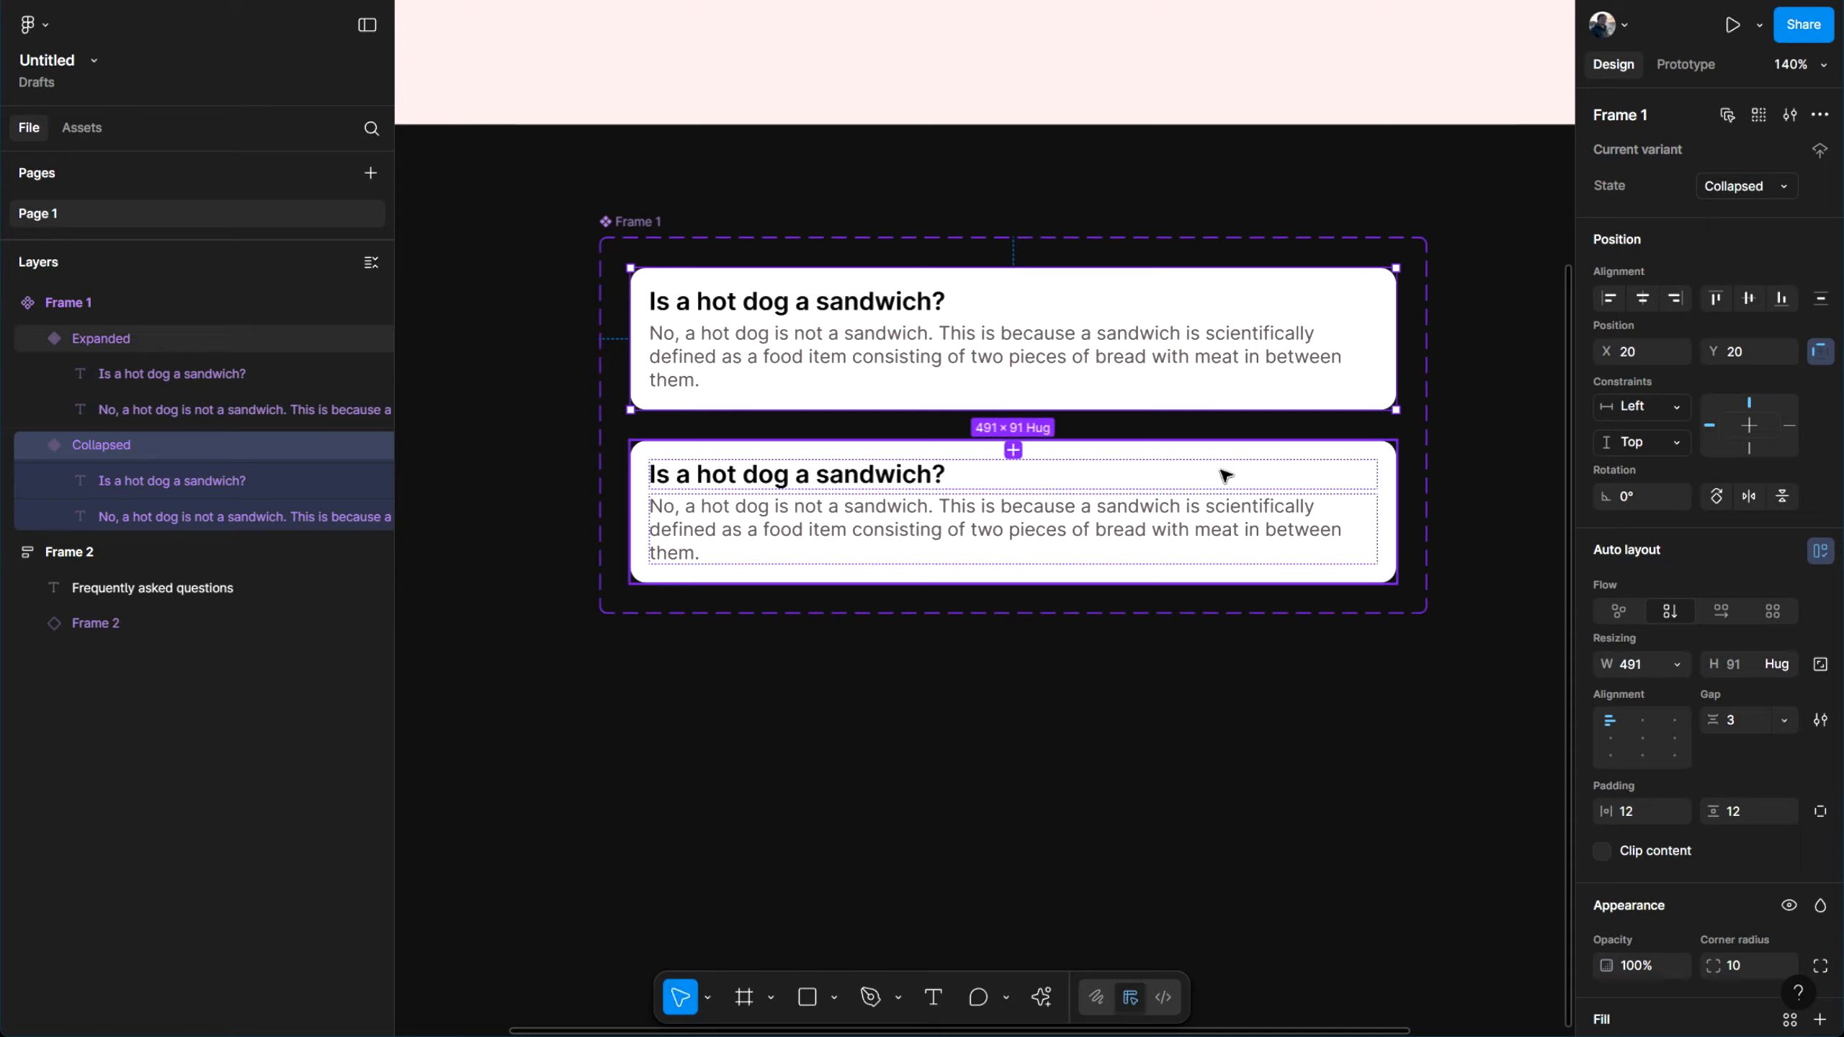
Turn on content clipping for the Collapsed variant
left_click(1222, 474)
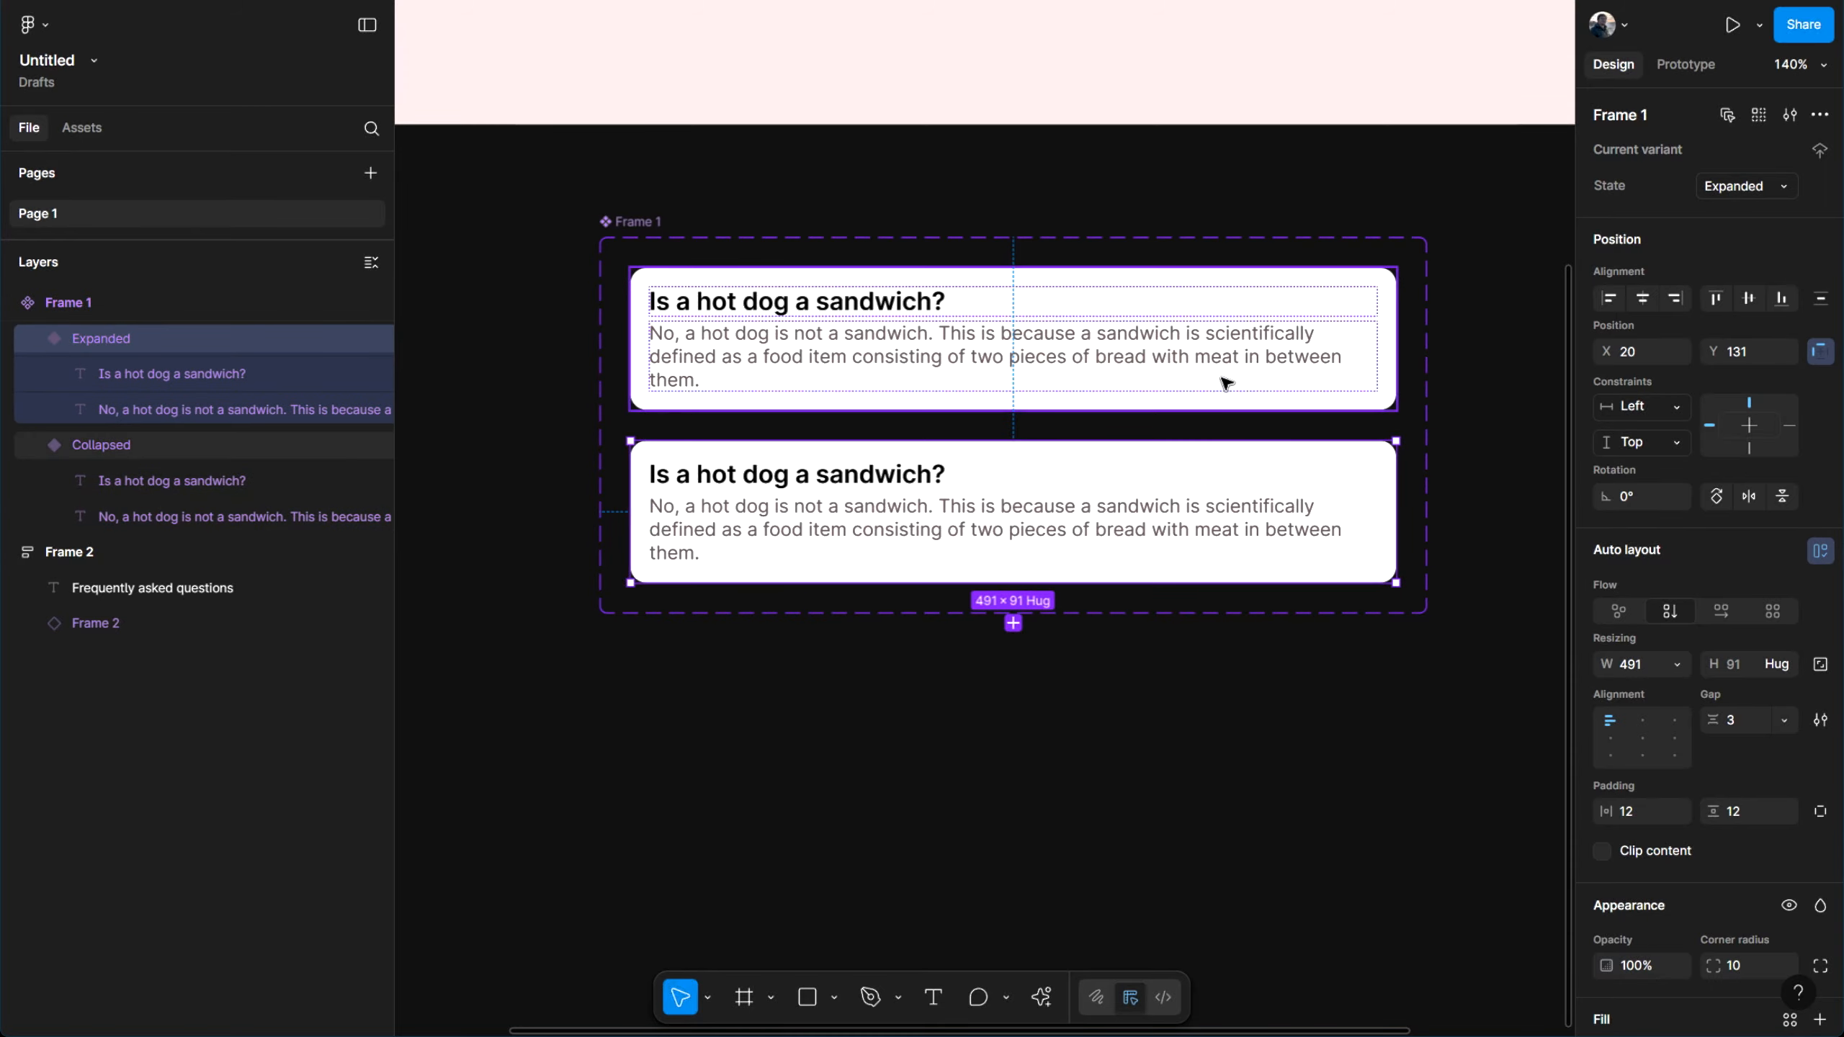
left_click(1189, 338)
left_click_drag(1150, 374, 1096, 429)
scroll(1132, 436, "up", 2)
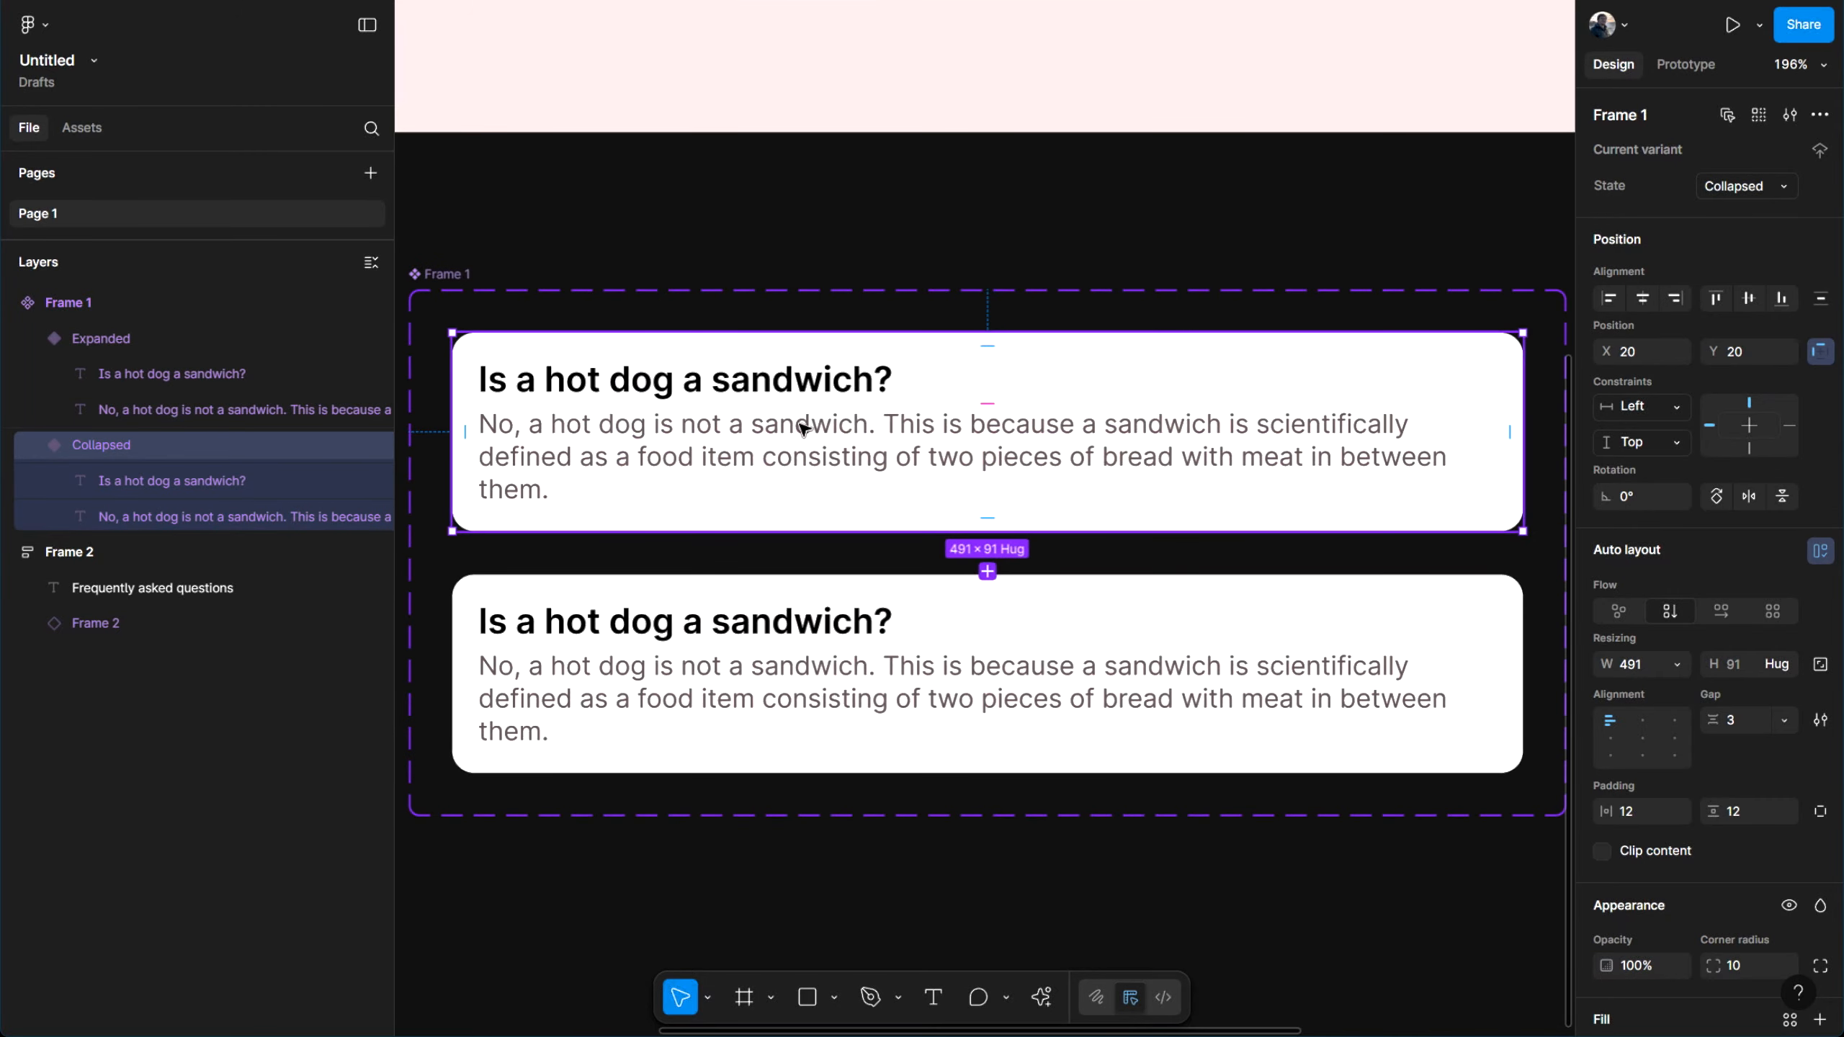
left_click(770, 438)
left_click_drag(748, 440, 910, 456)
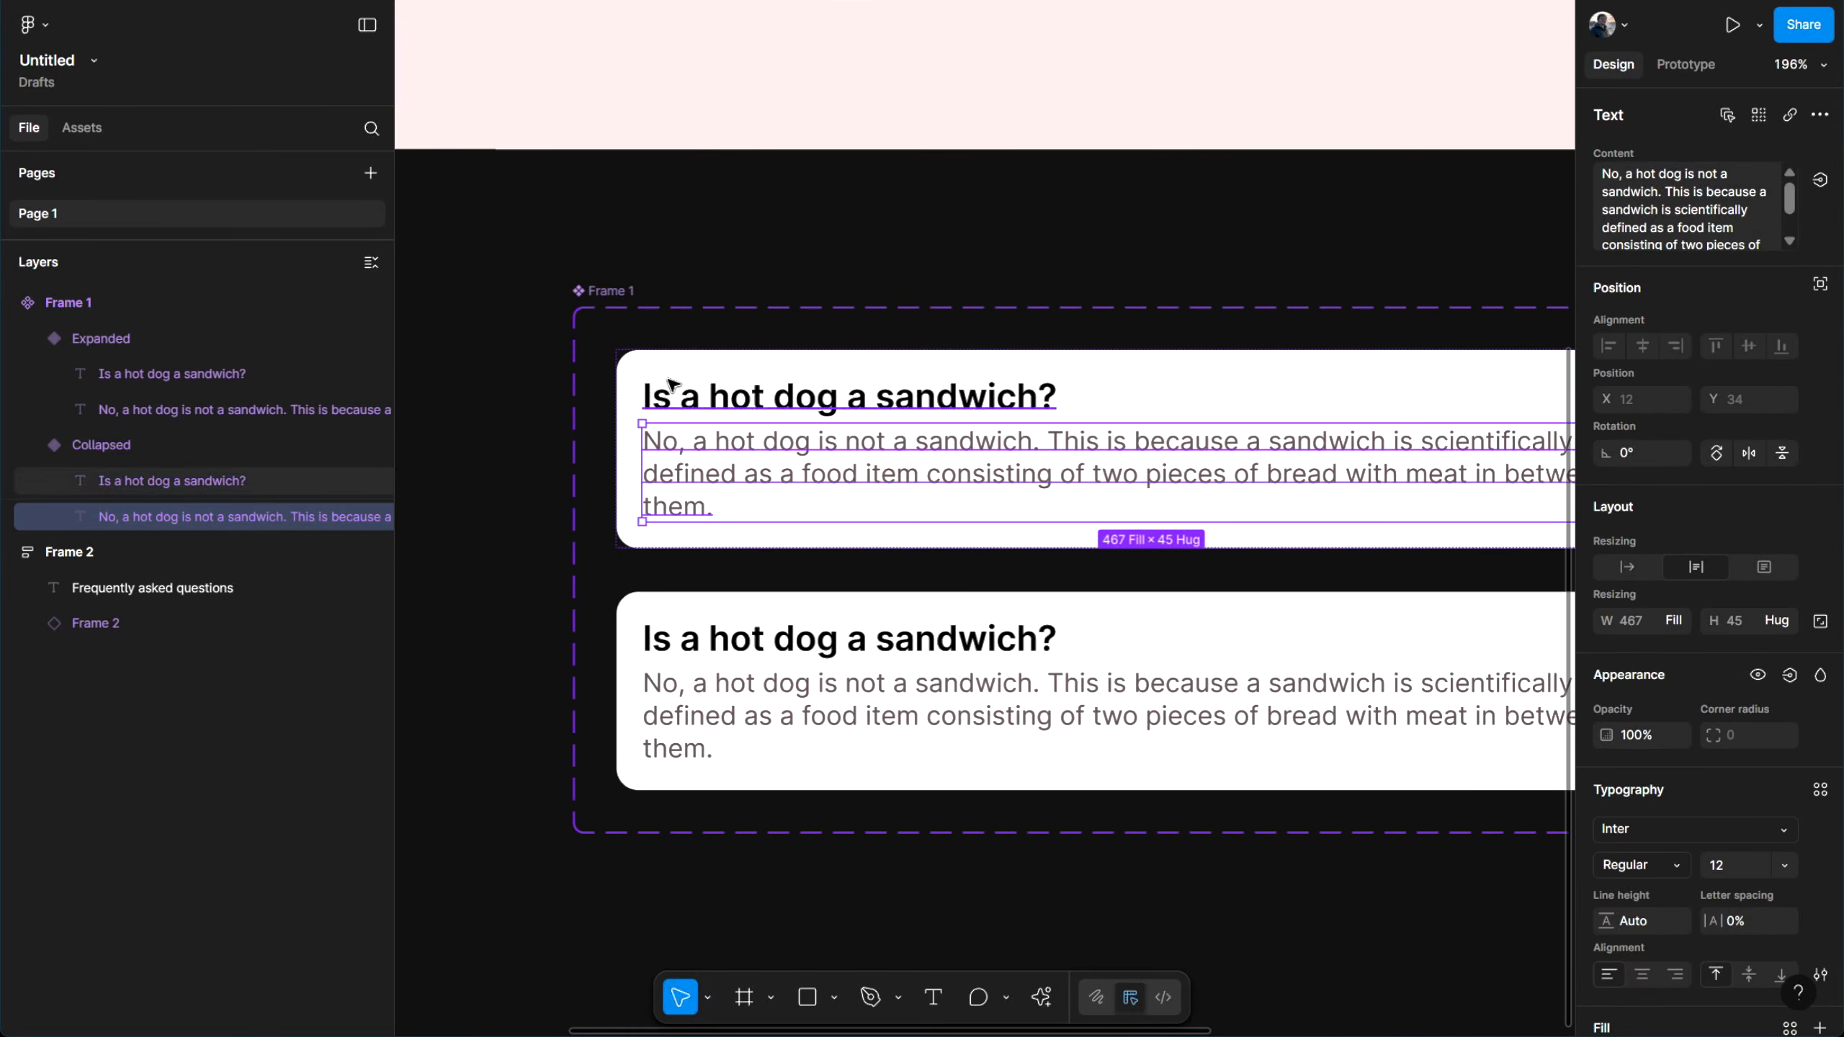
scroll(688, 473, "up", 2)
key("Escape")
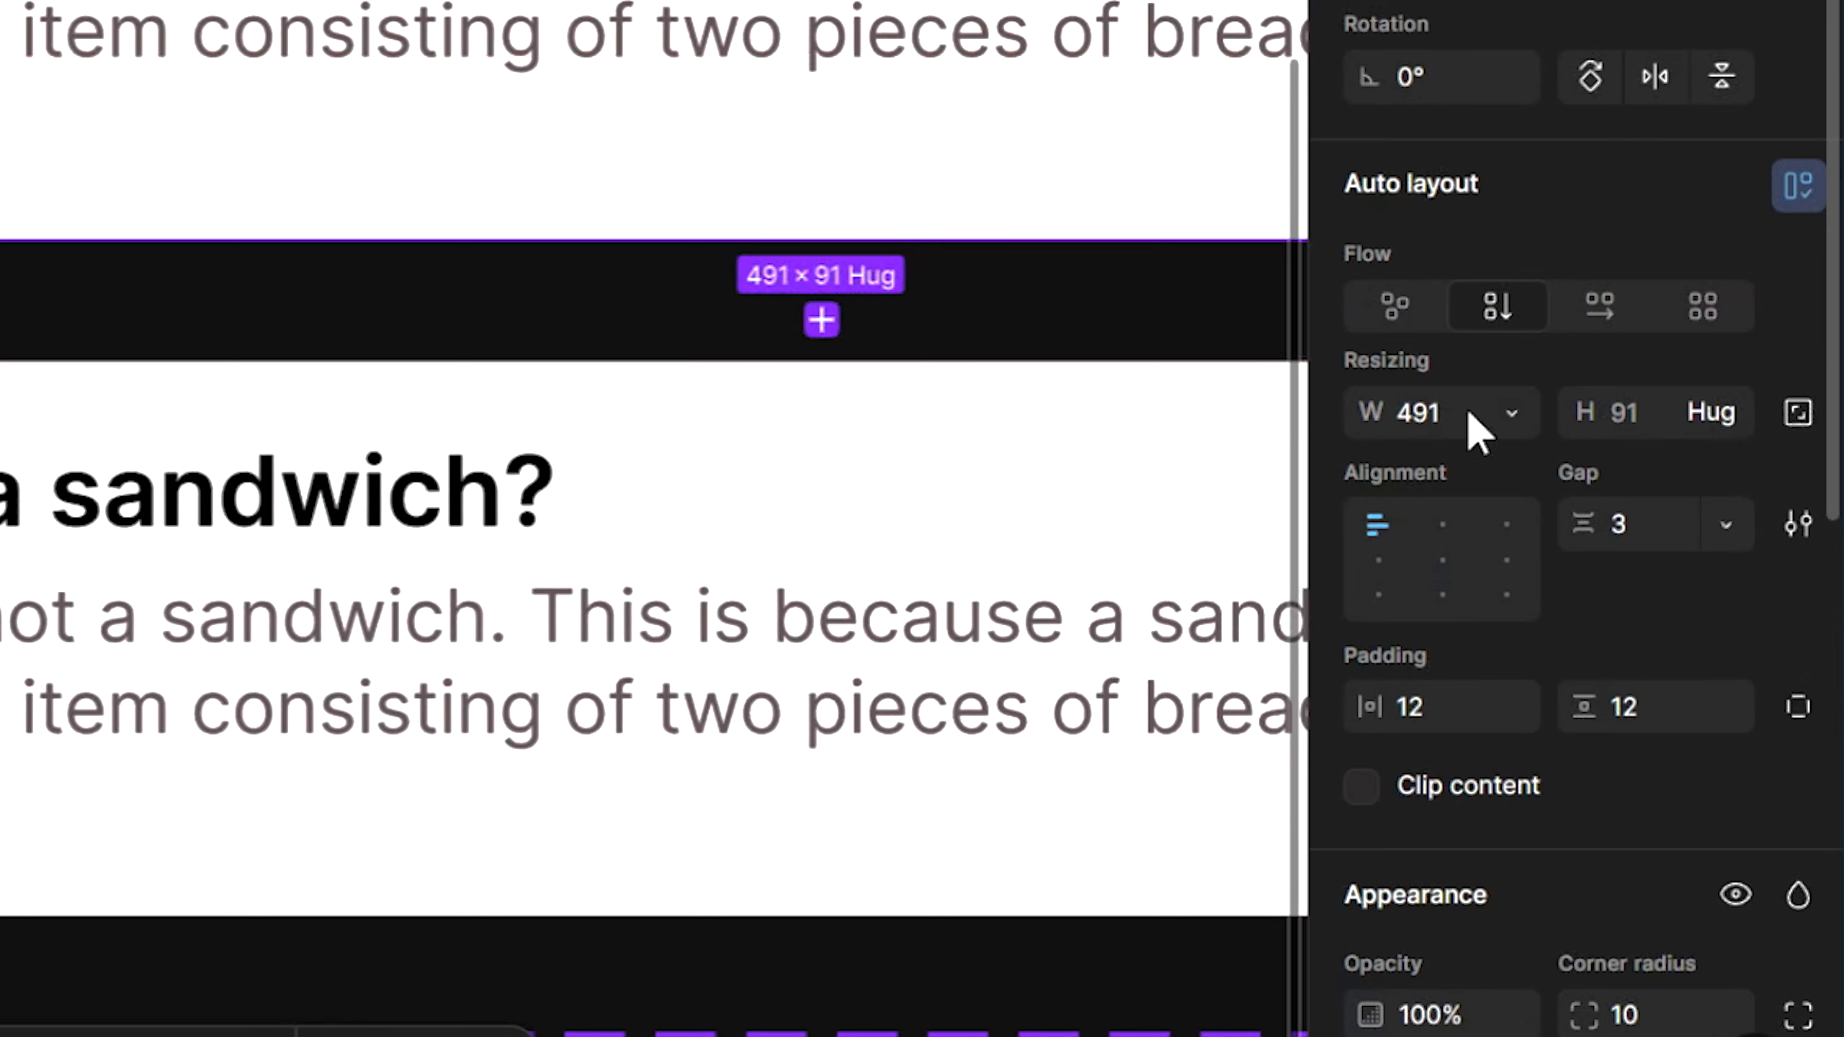
left_click(1369, 786)
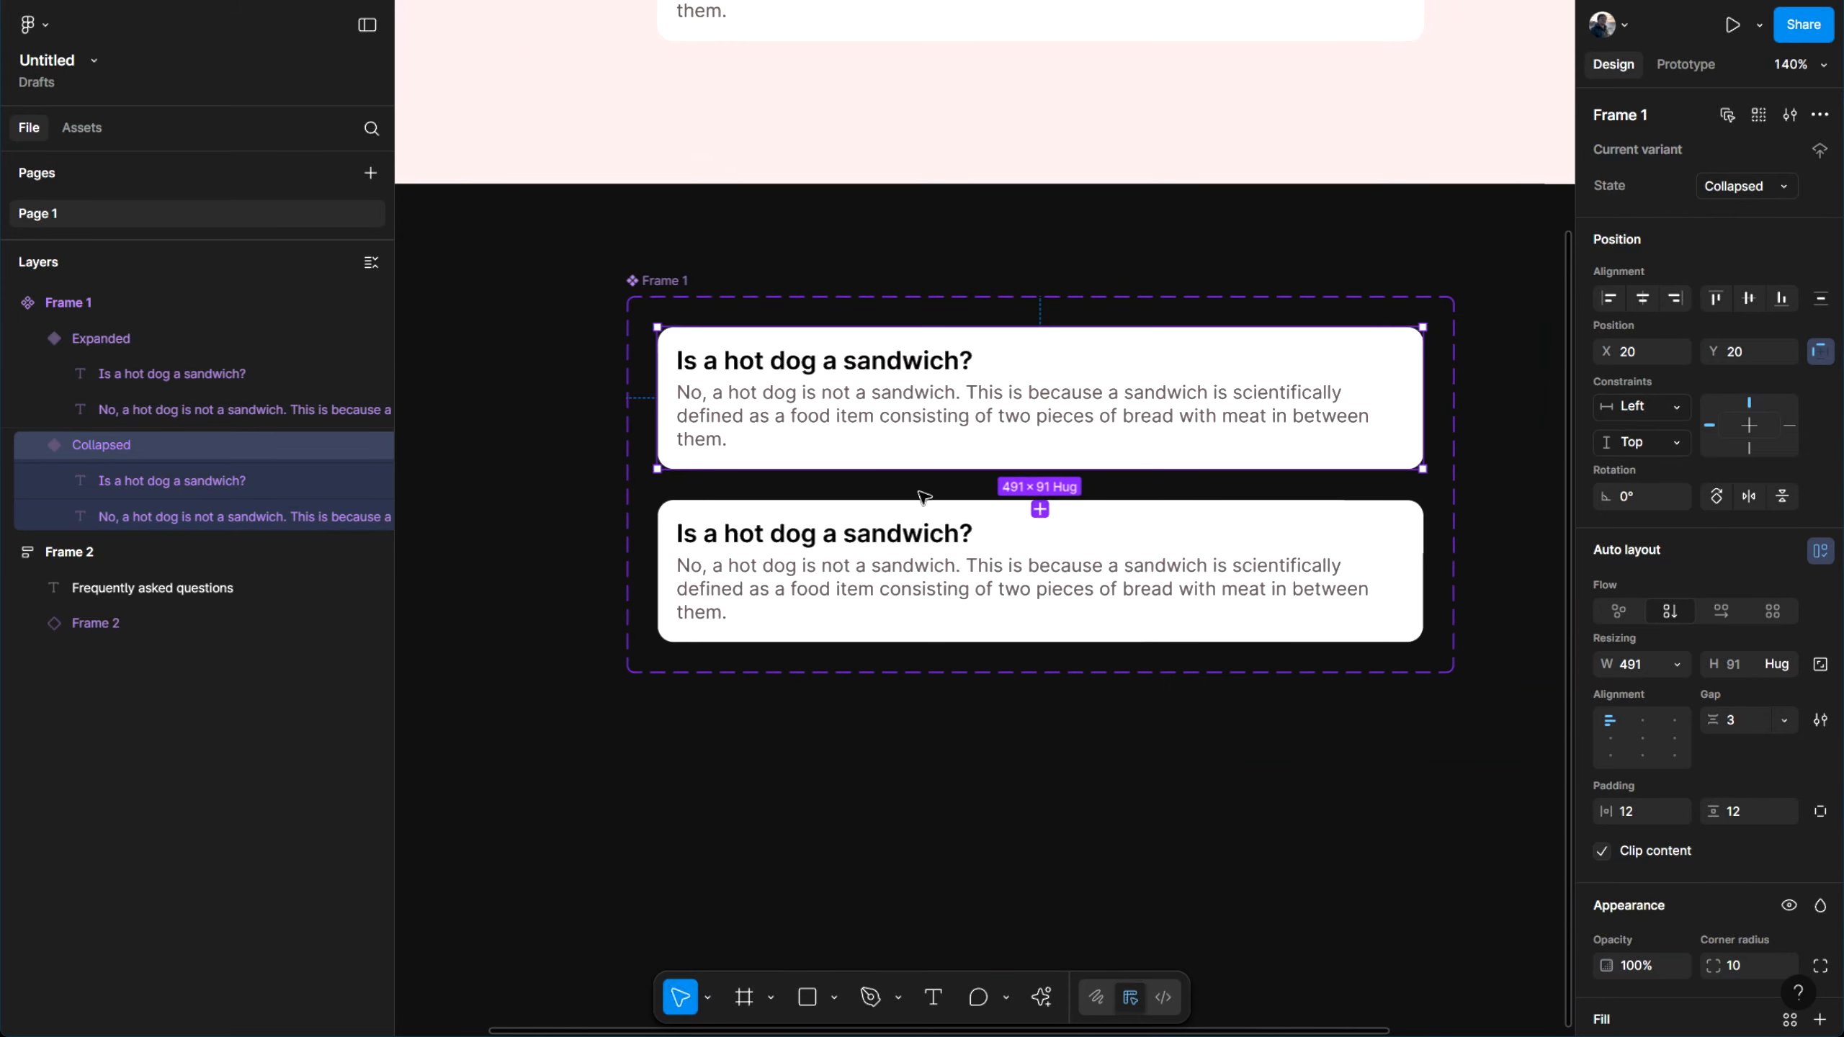
Turn on content clipping for the Expanded variant
scroll(922, 496, "up", 3)
left_click(940, 543)
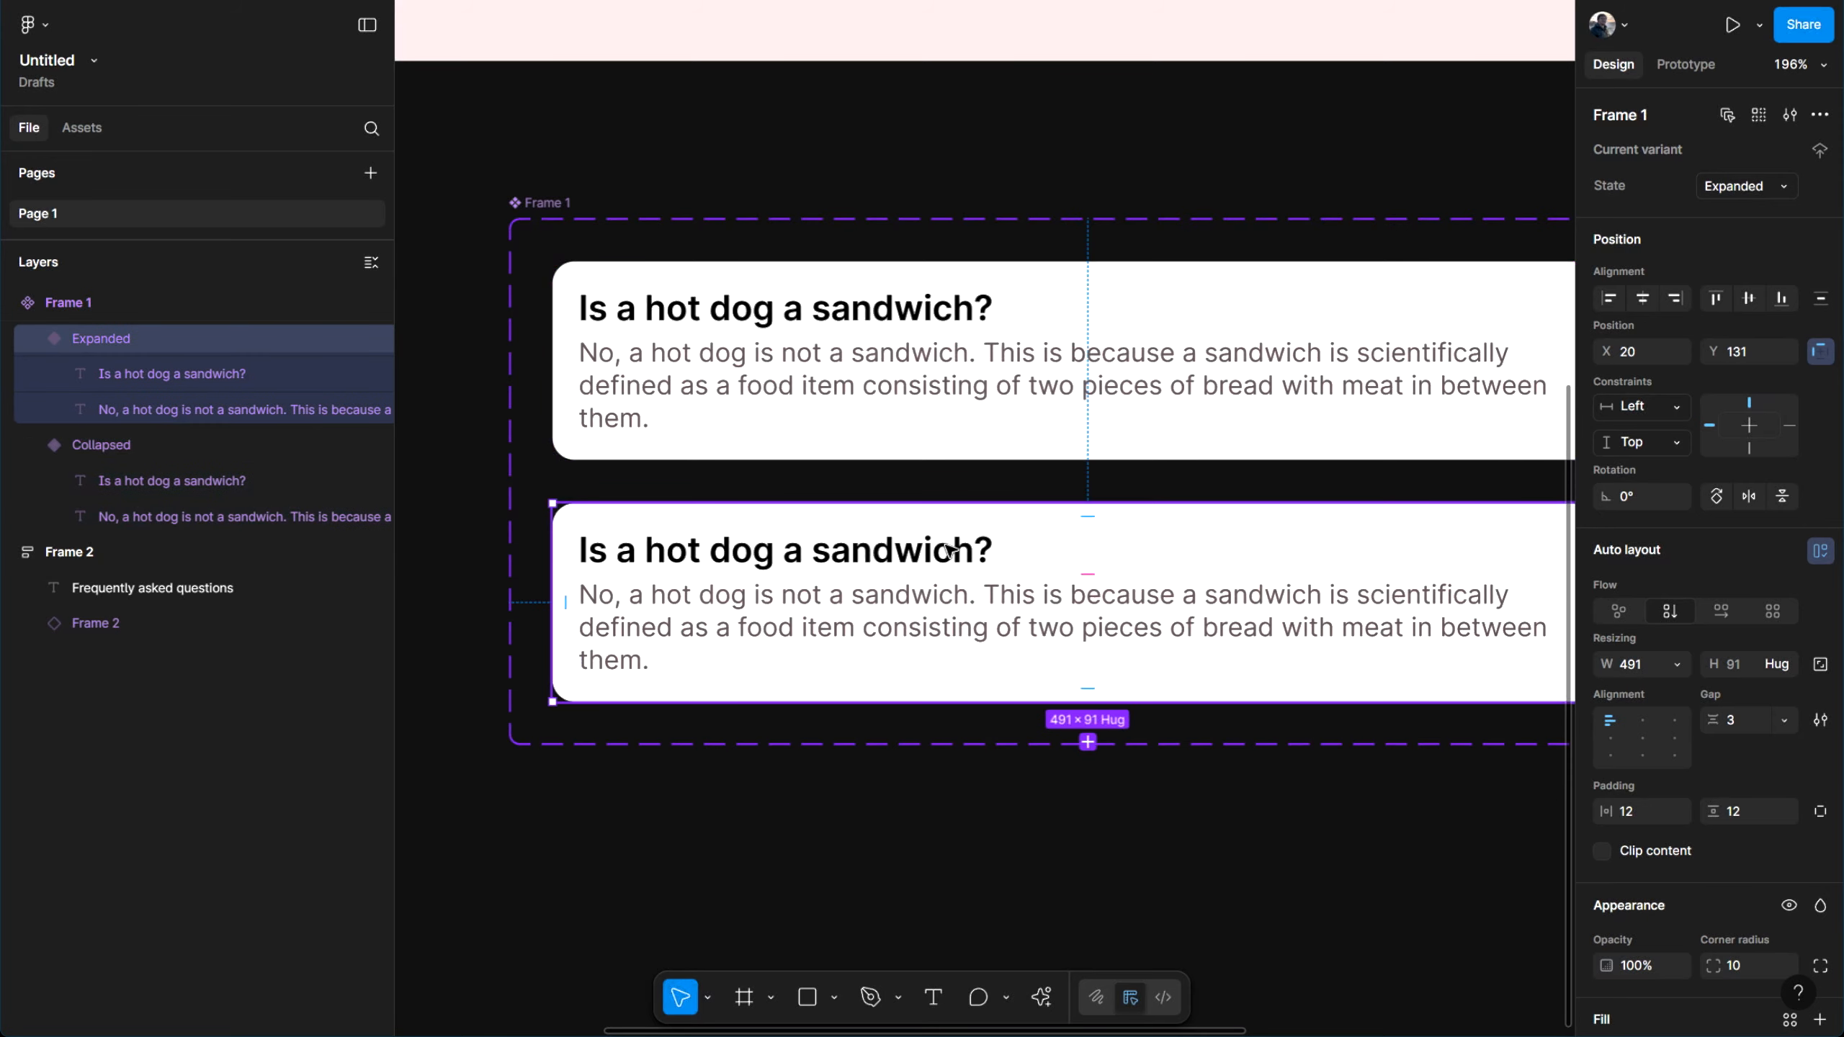
left_click(1603, 851)
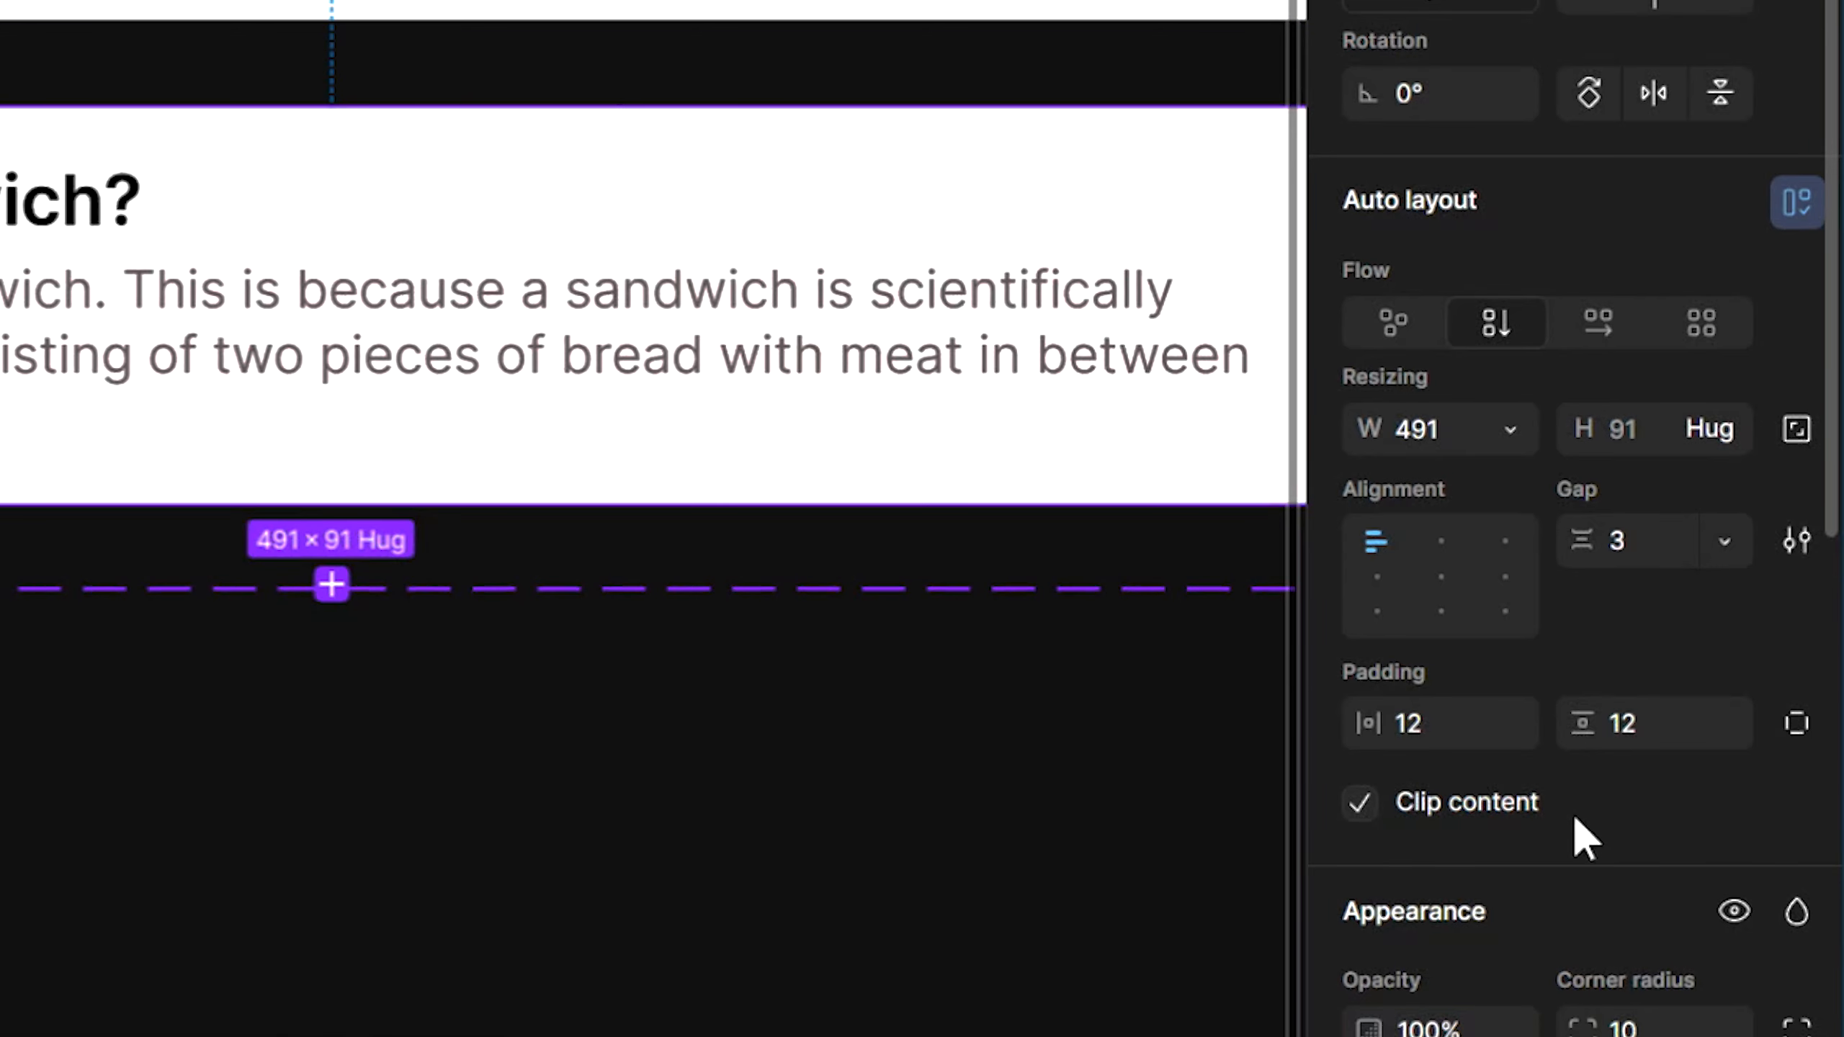
left_click(82, 12)
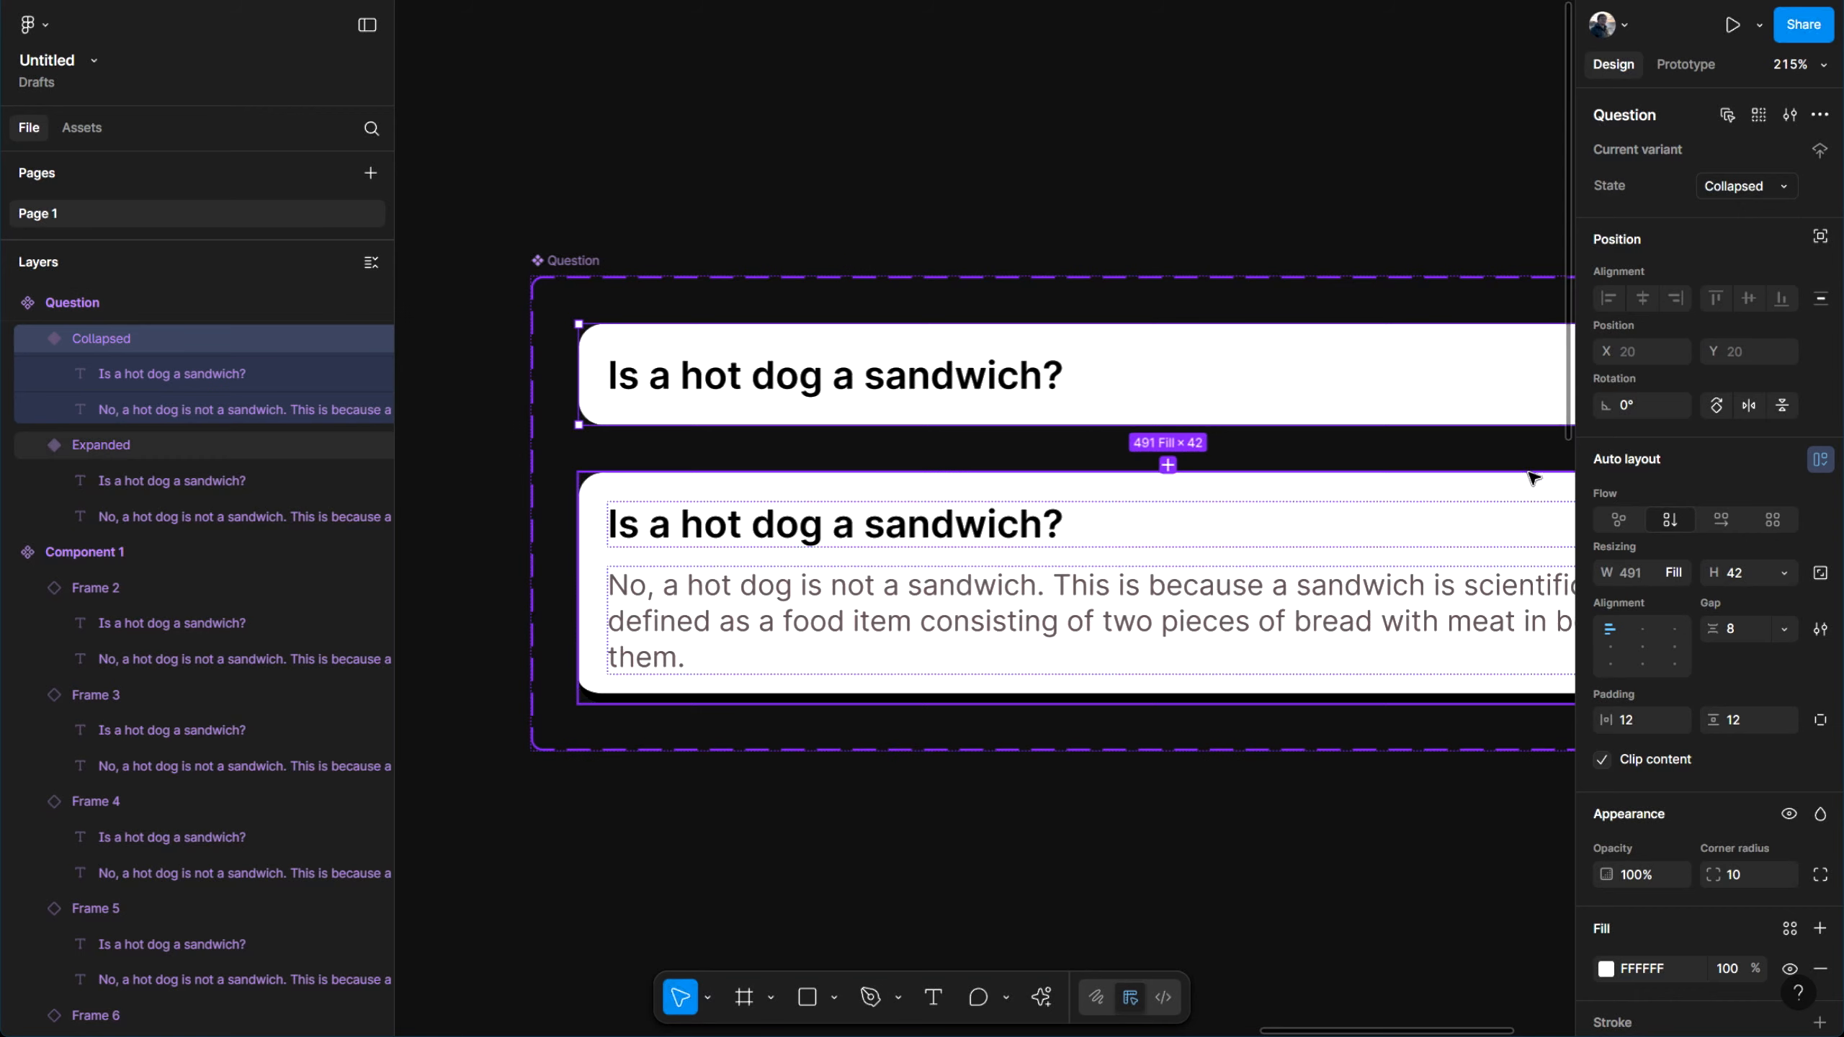
Set the height of both Question variants to Hug contents and hide the answer text in the Collapsed variant
left_click(1784, 572)
left_click(1743, 600)
scroll(946, 453, "down", 3)
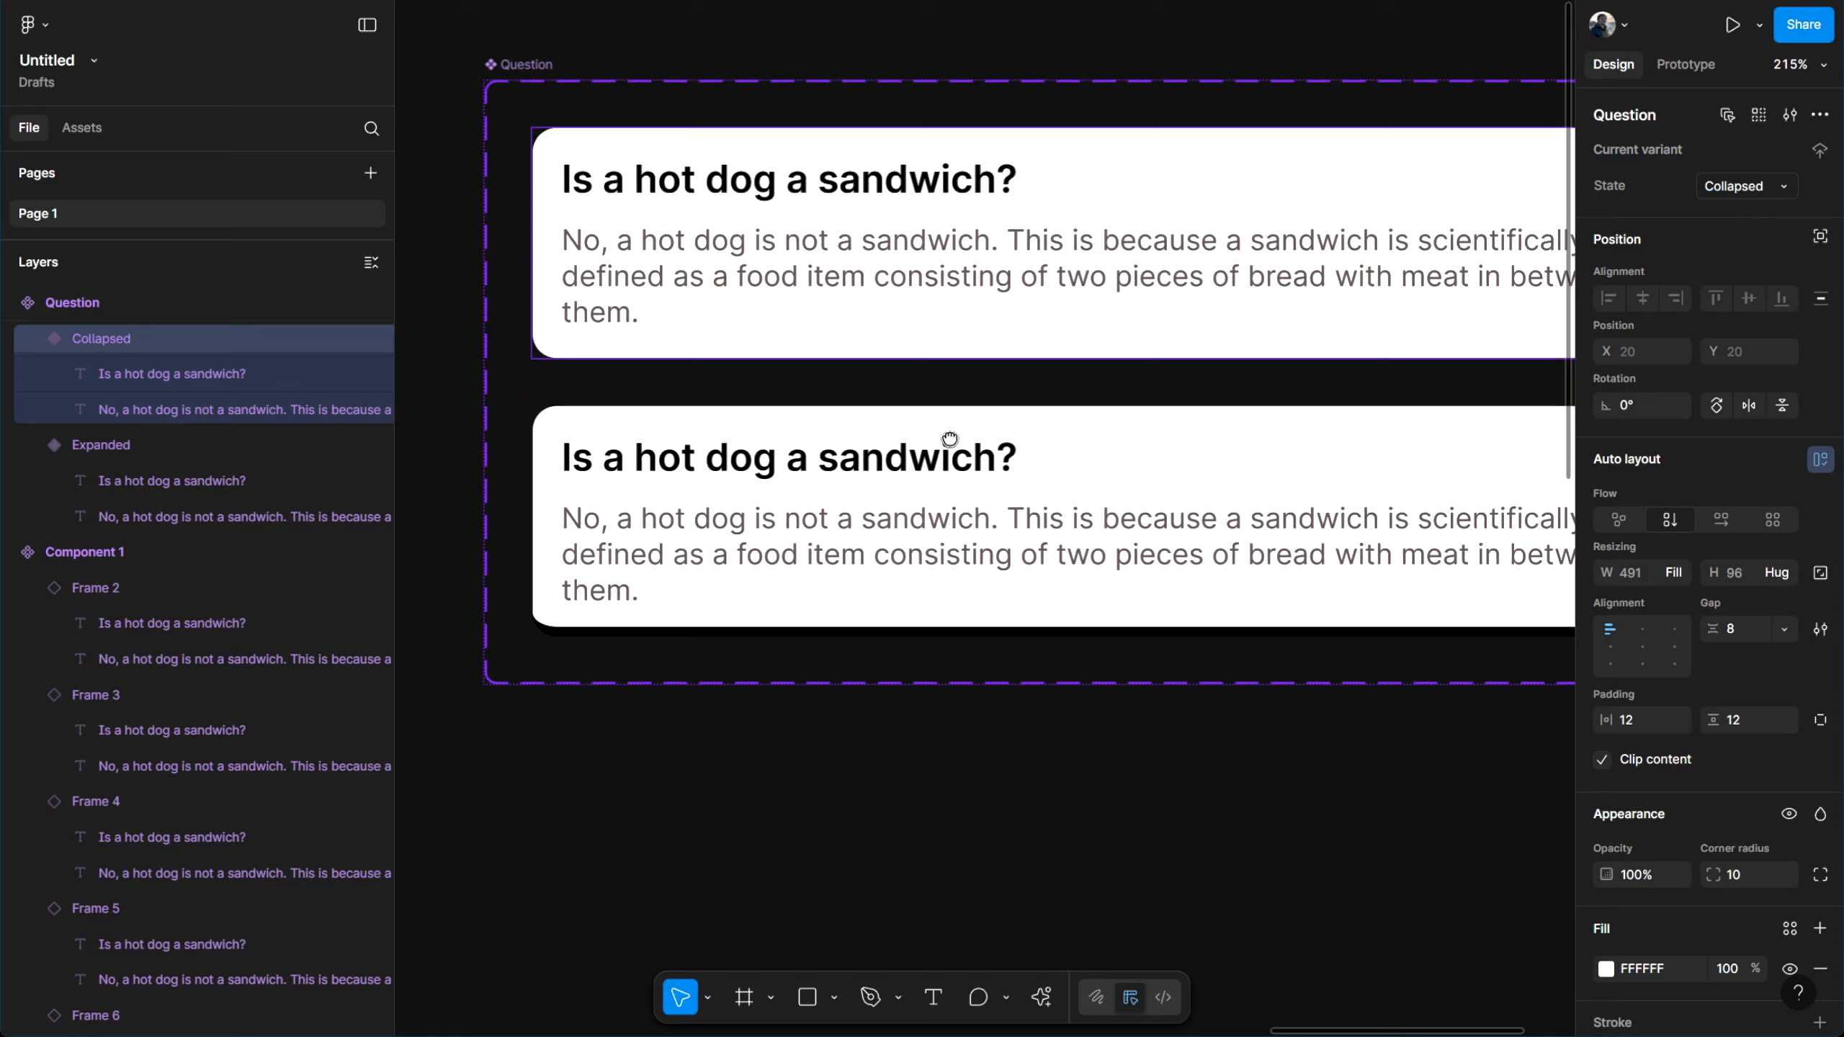
left_click(1289, 552)
left_click(1787, 576)
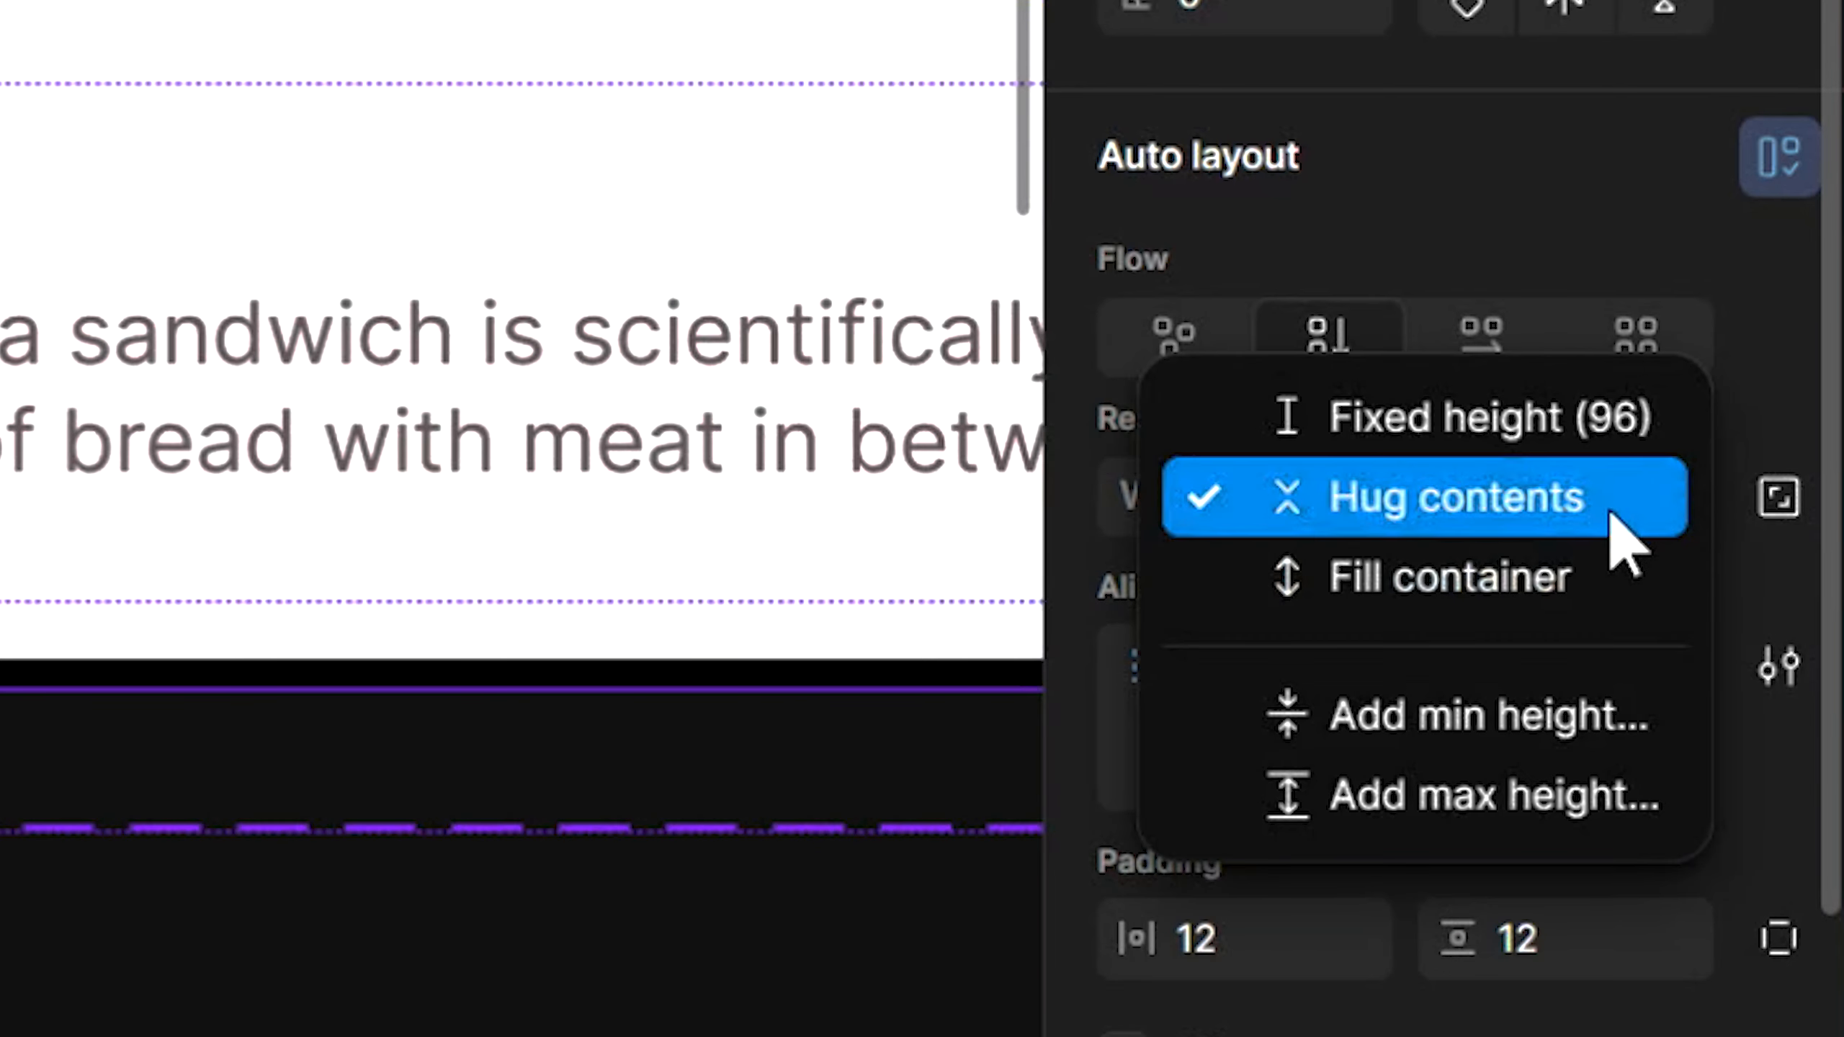
left_click(1627, 530)
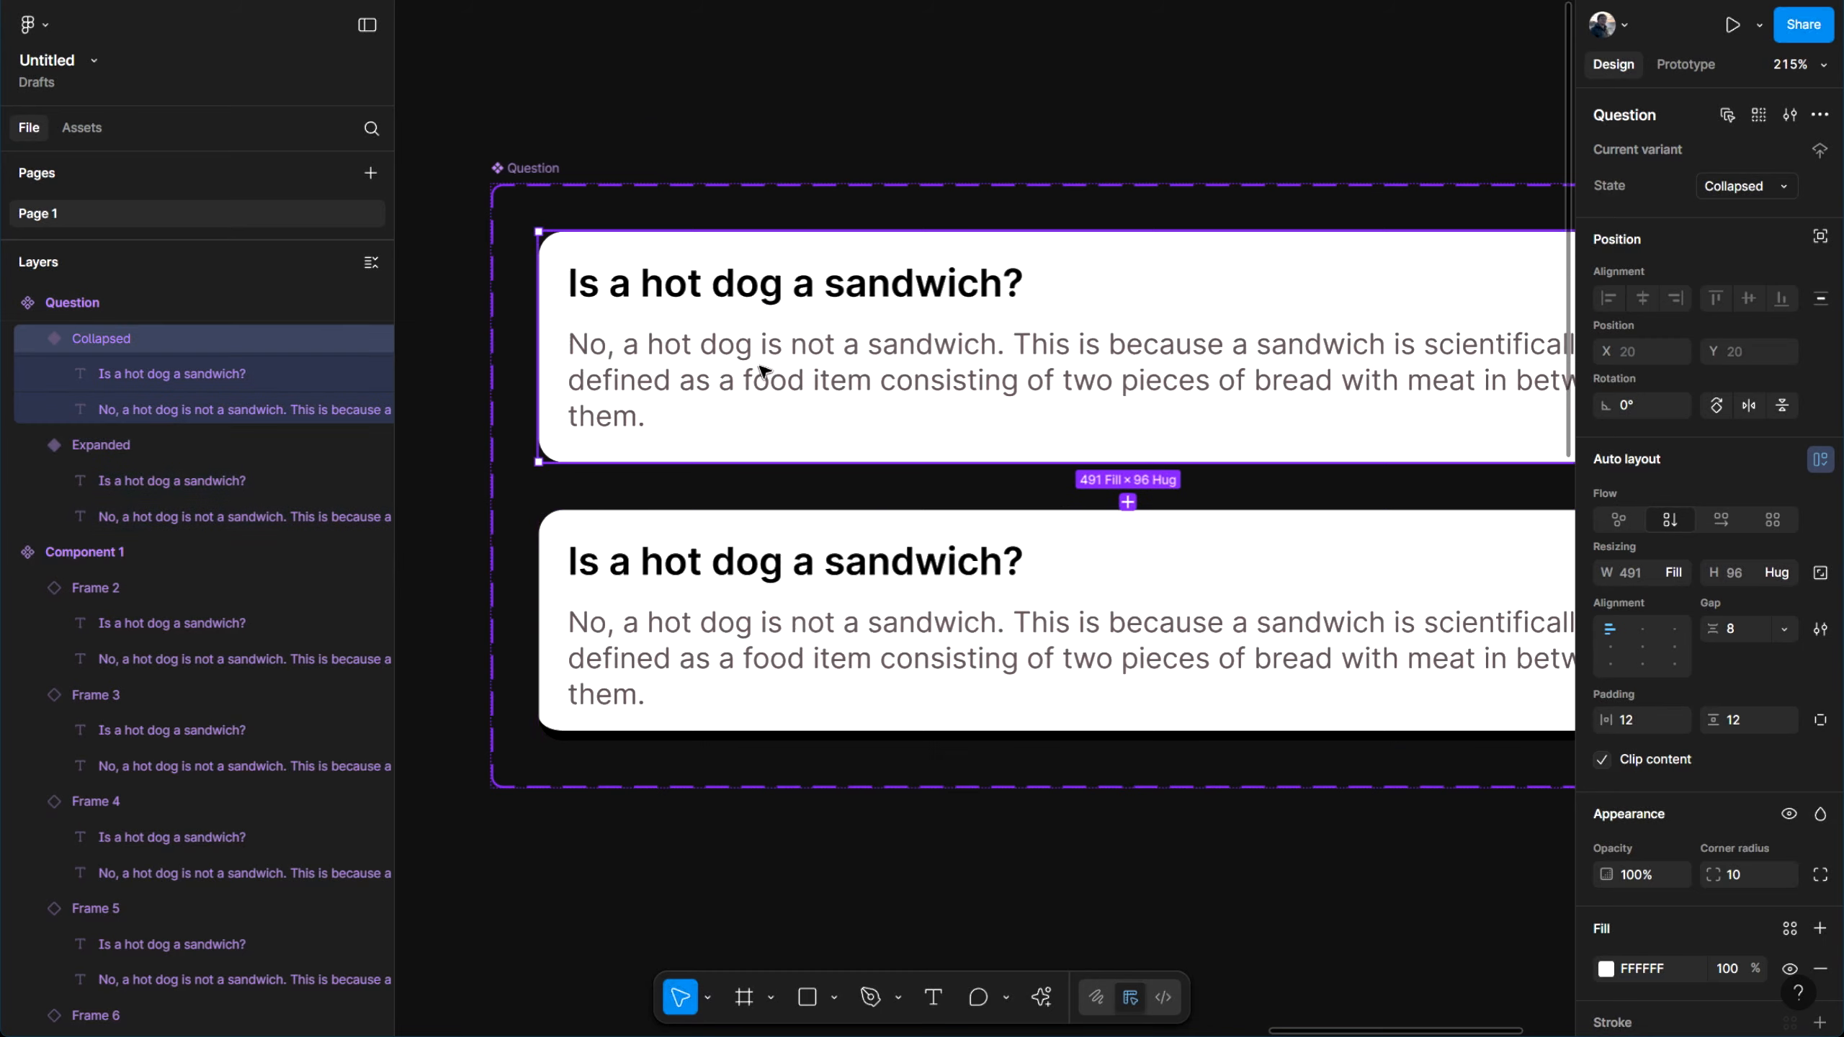
left_click(734, 388)
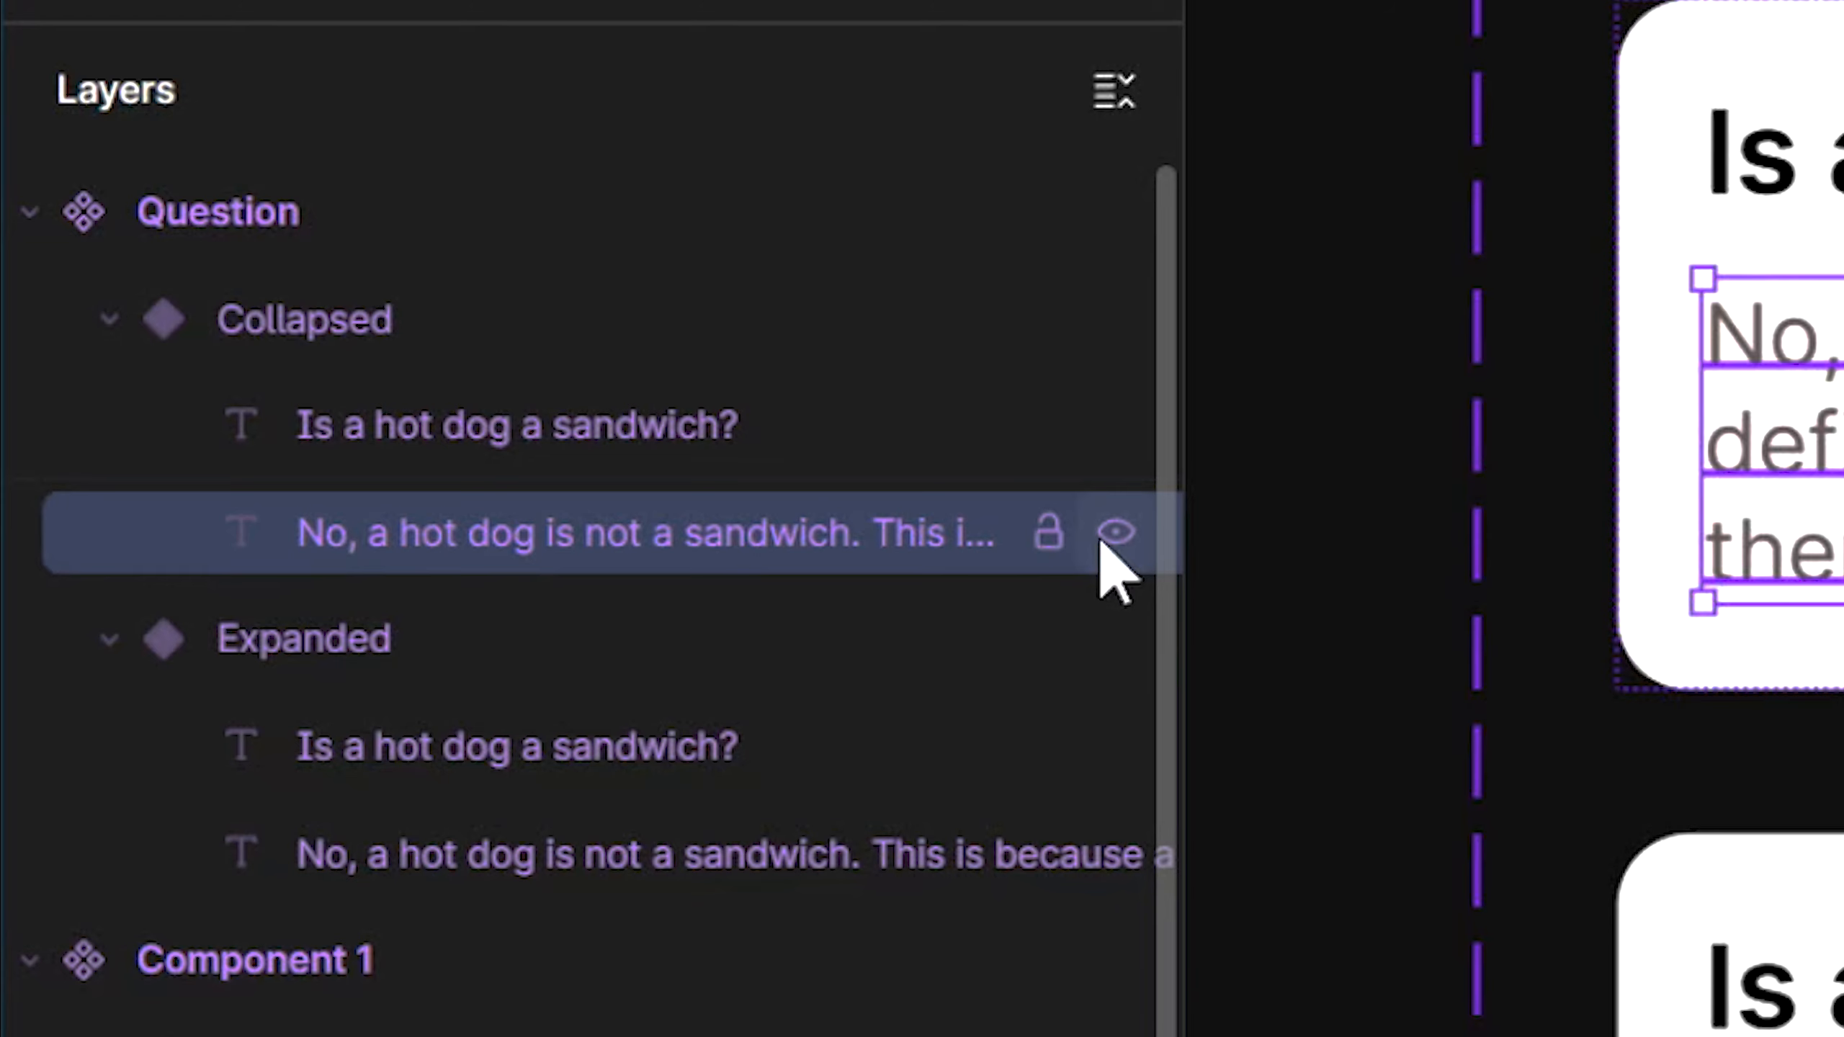
left_click(1102, 543)
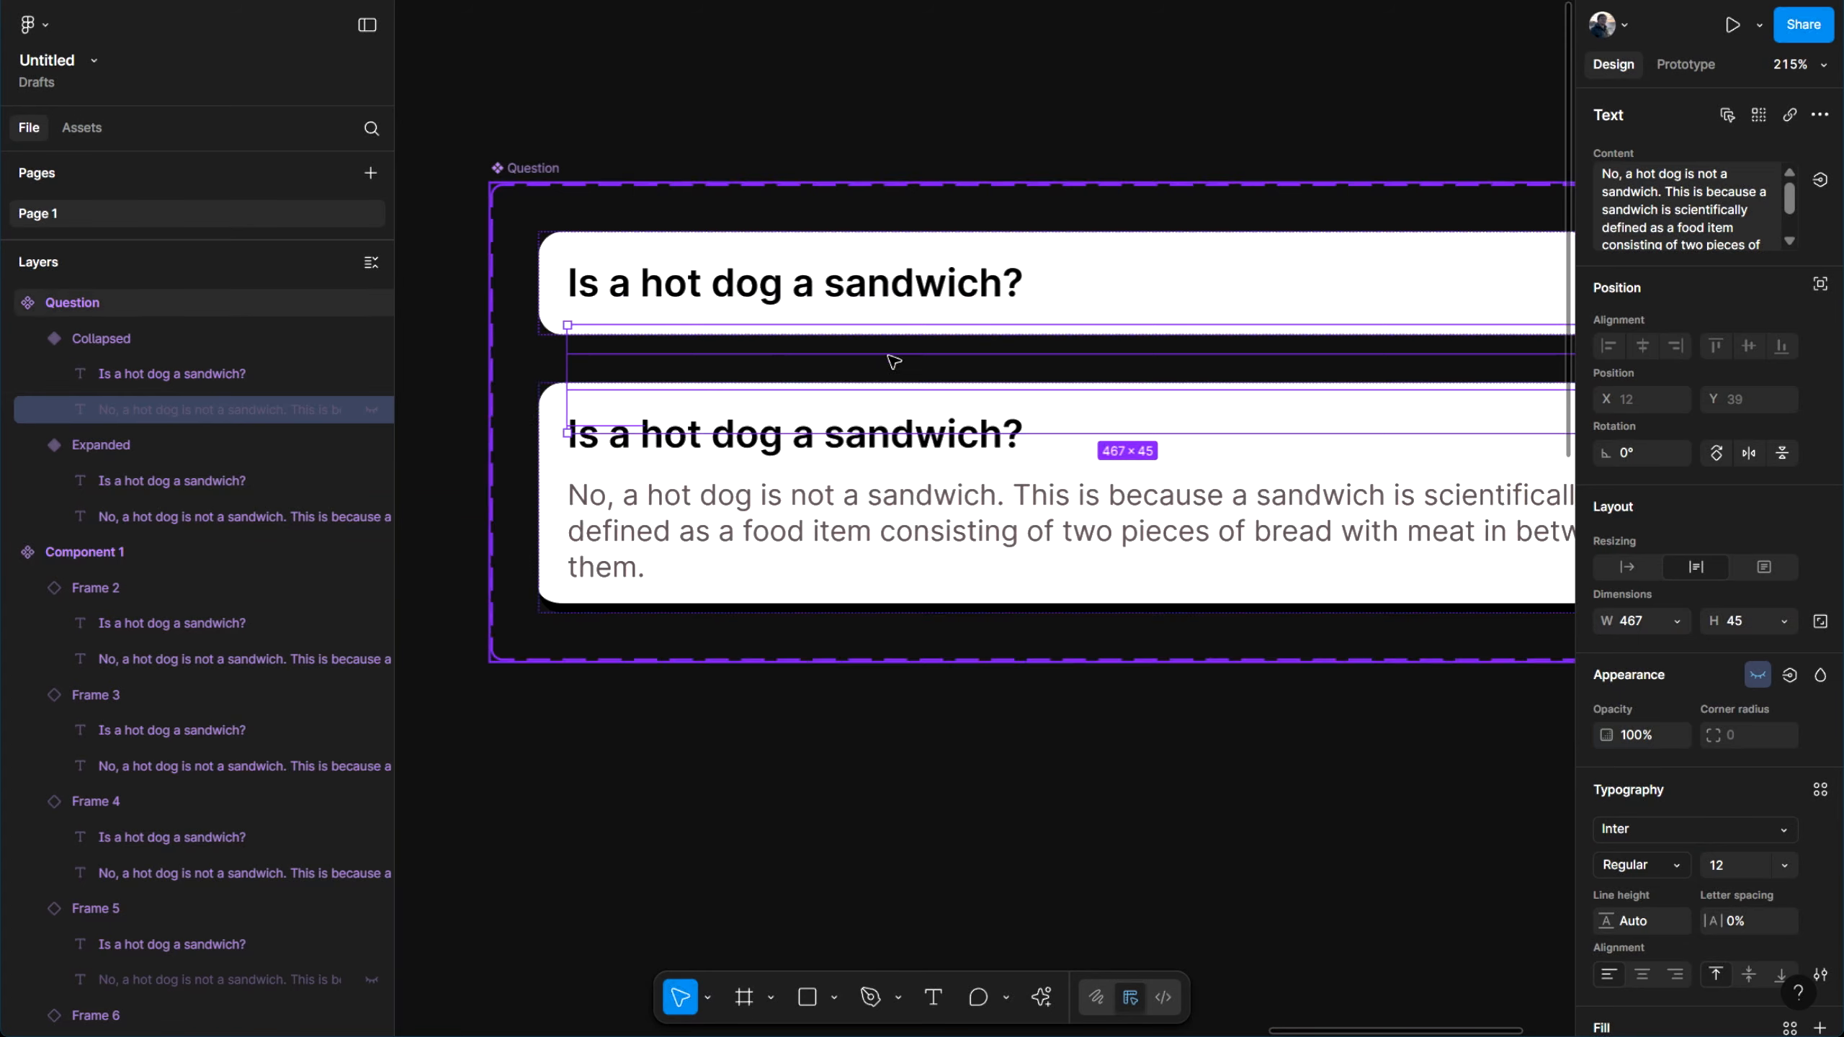
Append random letters to the Collapsed variant's question until it wraps, to test whether the card resizes with its text
left_click(844, 289)
double_click(1067, 280)
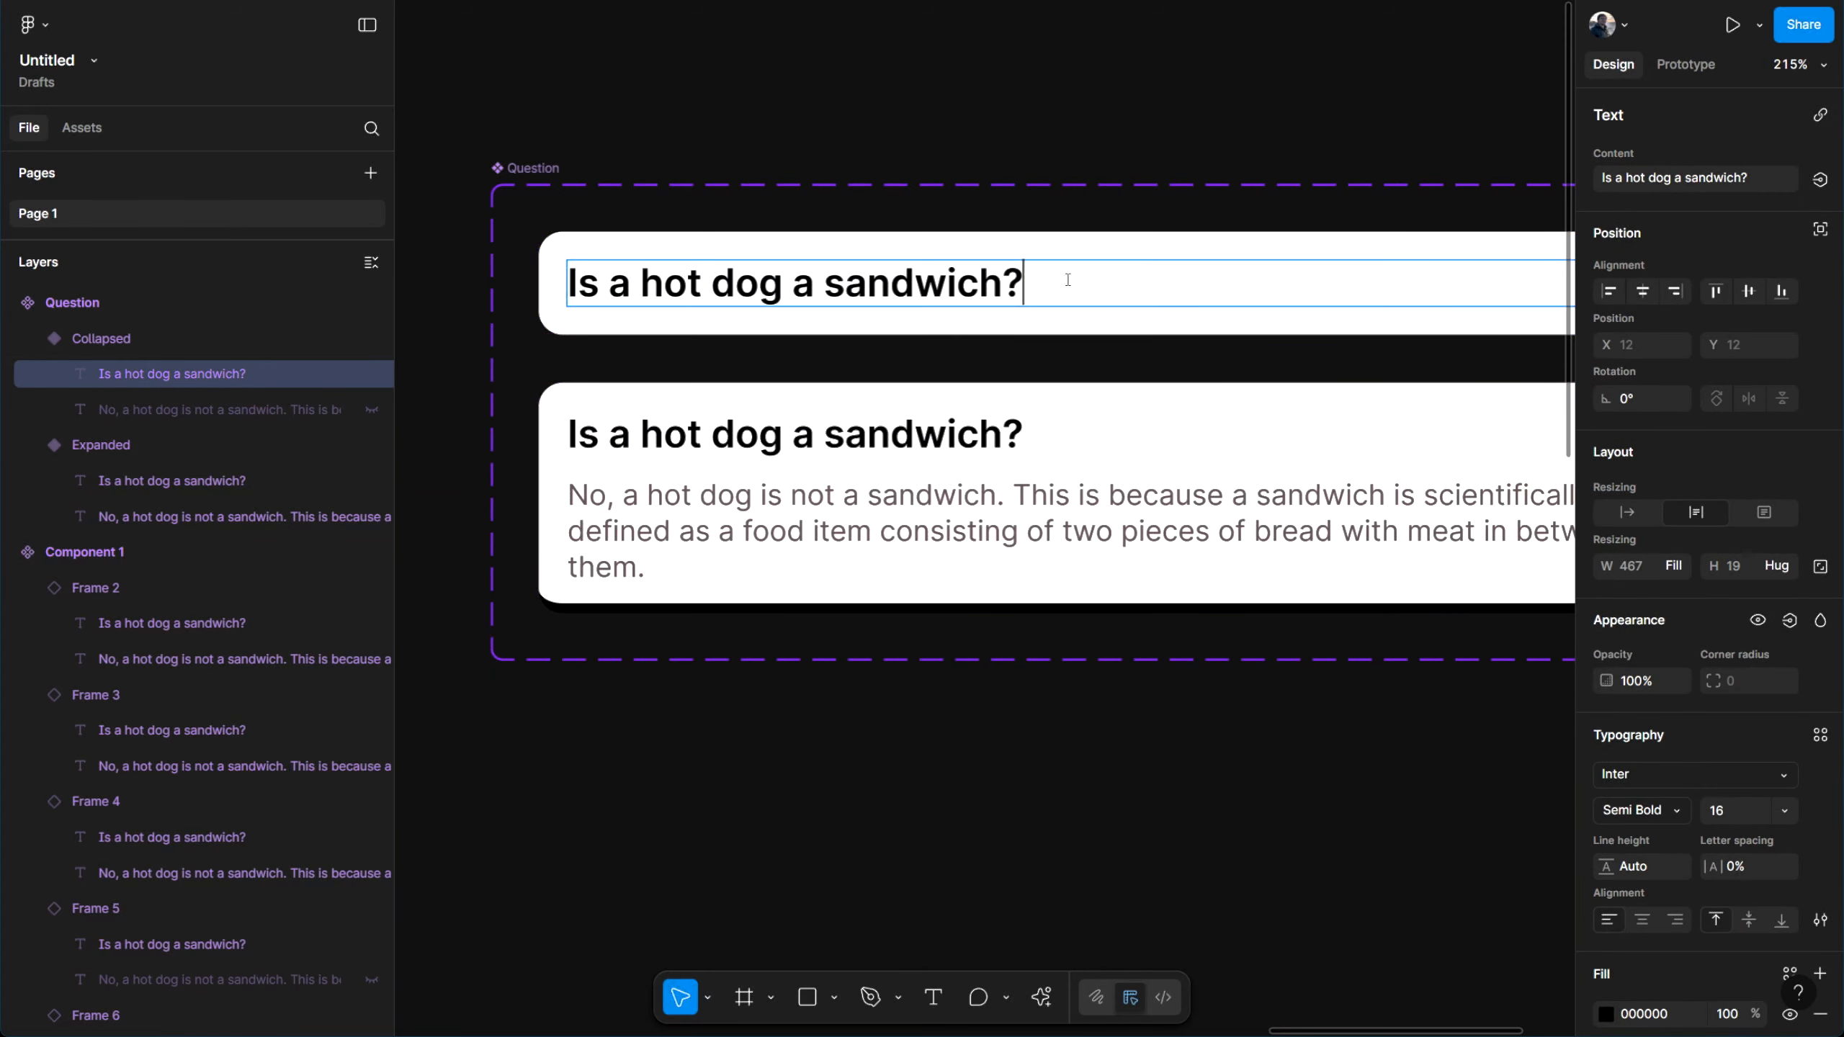
scroll(1036, 346, "down", 3)
type("tet")
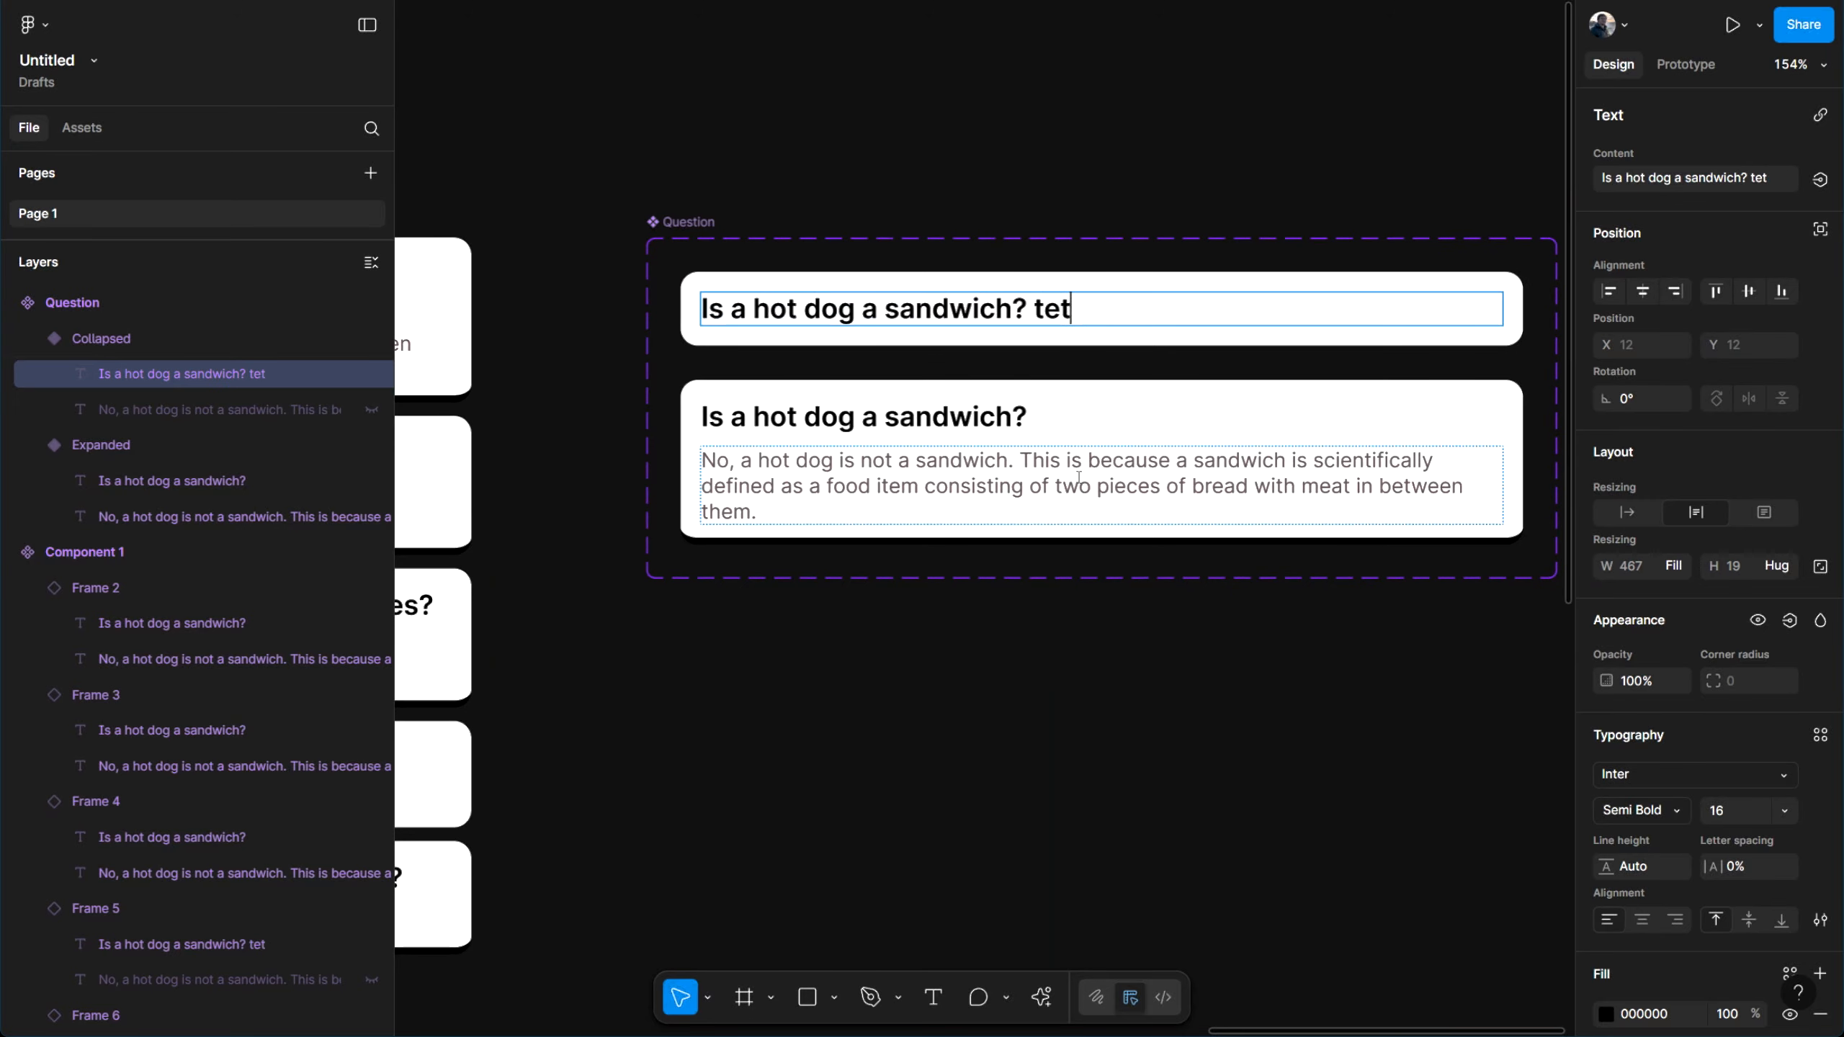
type("wejtoiwejtoiwejtoijweoitjwoietjoiwj")
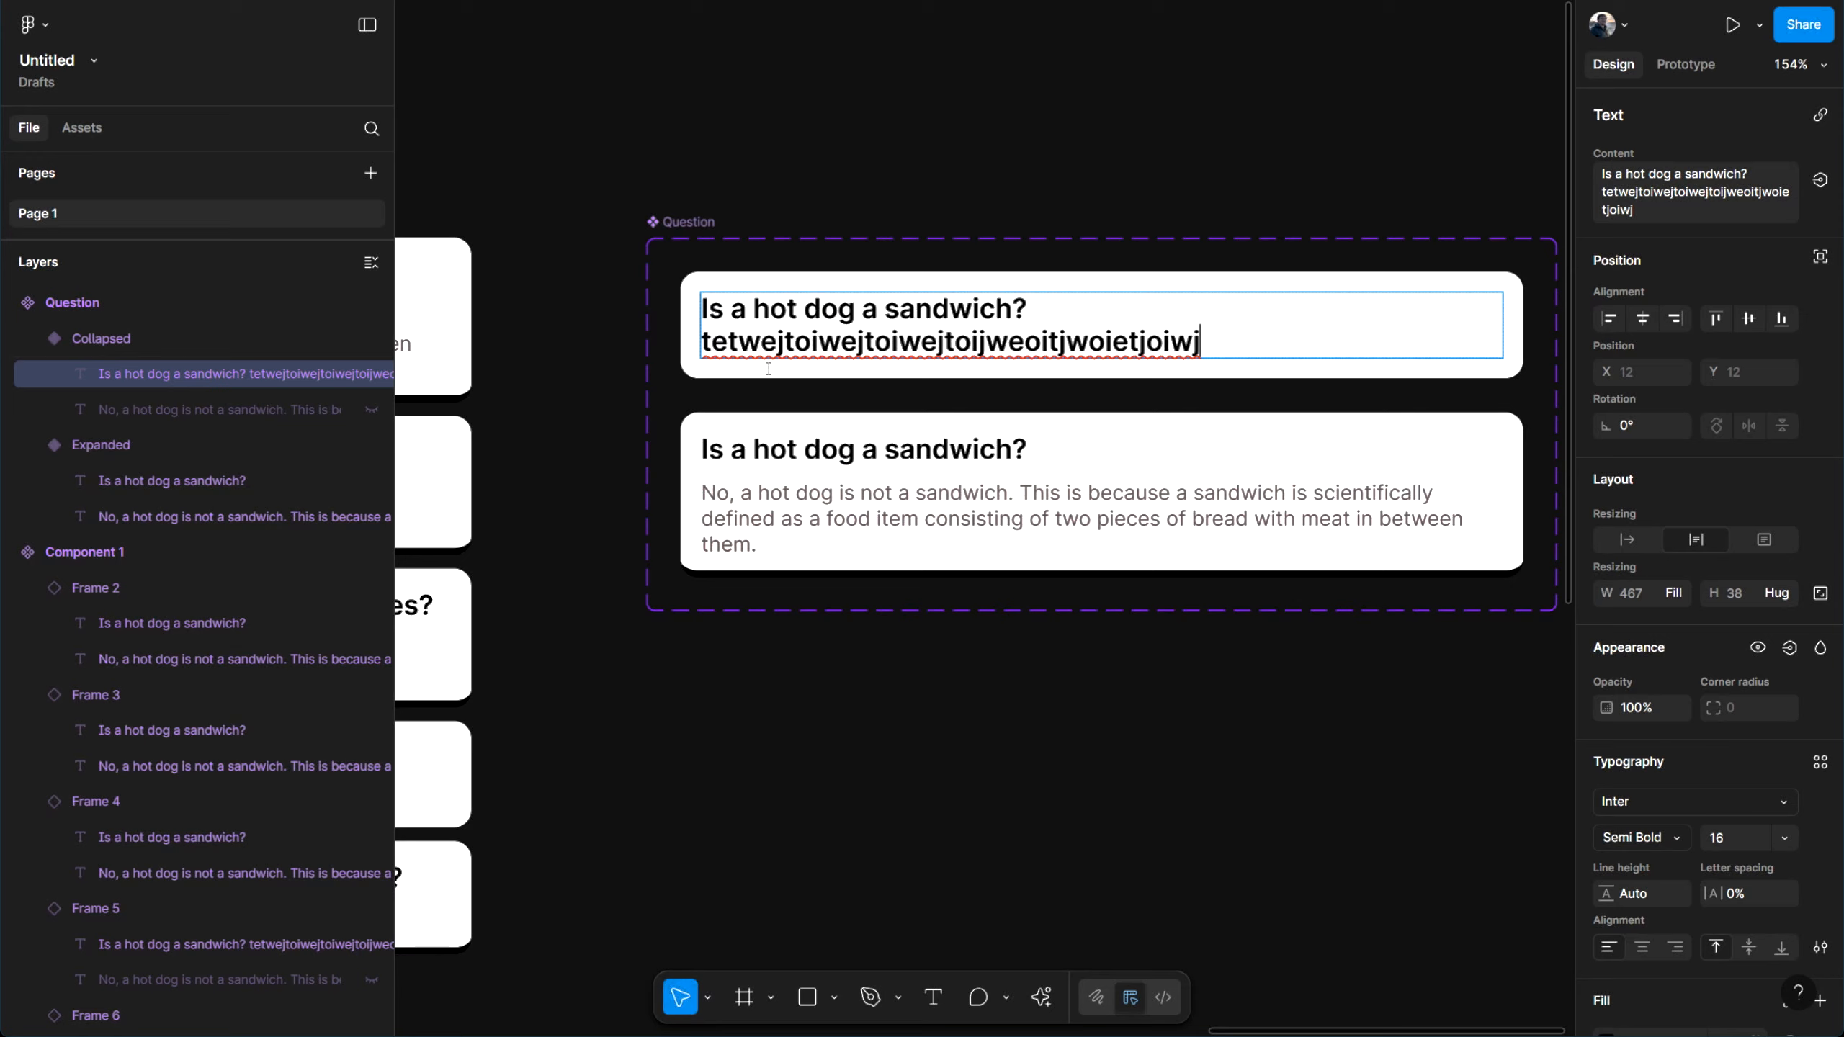
Delete the random letters from the end of the Collapsed variant's question
key("BackSpace")
key("BackSpace")
key("BackSpace")
key("BackSpace")
key("BackSpace")
key("BackSpace")
key("BackSpace")
key("BackSpace")
key("BackSpace")
key("BackSpace")
key("BackSpace")
key("BackSpace")
key("BackSpace")
key("BackSpace")
key("BackSpace")
key("BackSpace")
key("BackSpace")
key("BackSpace")
key("BackSpace")
key("BackSpace")
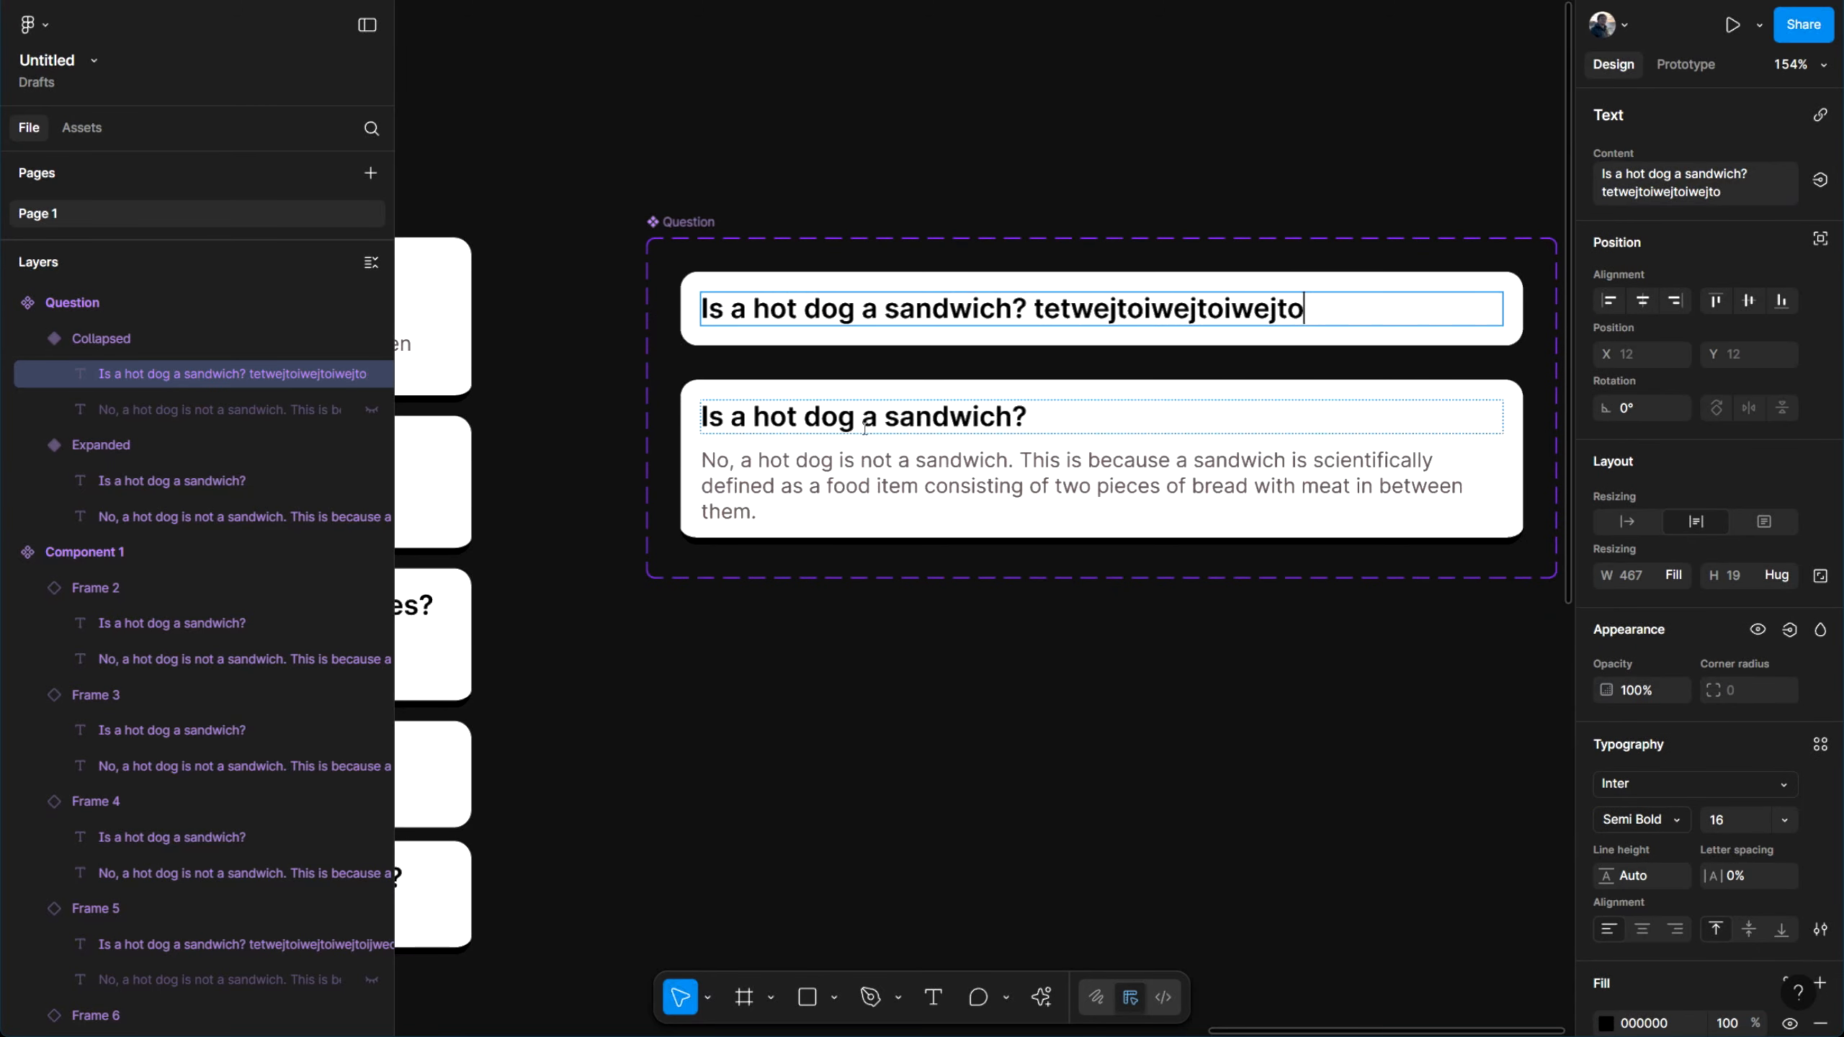
key("BackSpace")
key("BackSpace")
key("BackSpace")
key("BackSpace")
key("BackSpace")
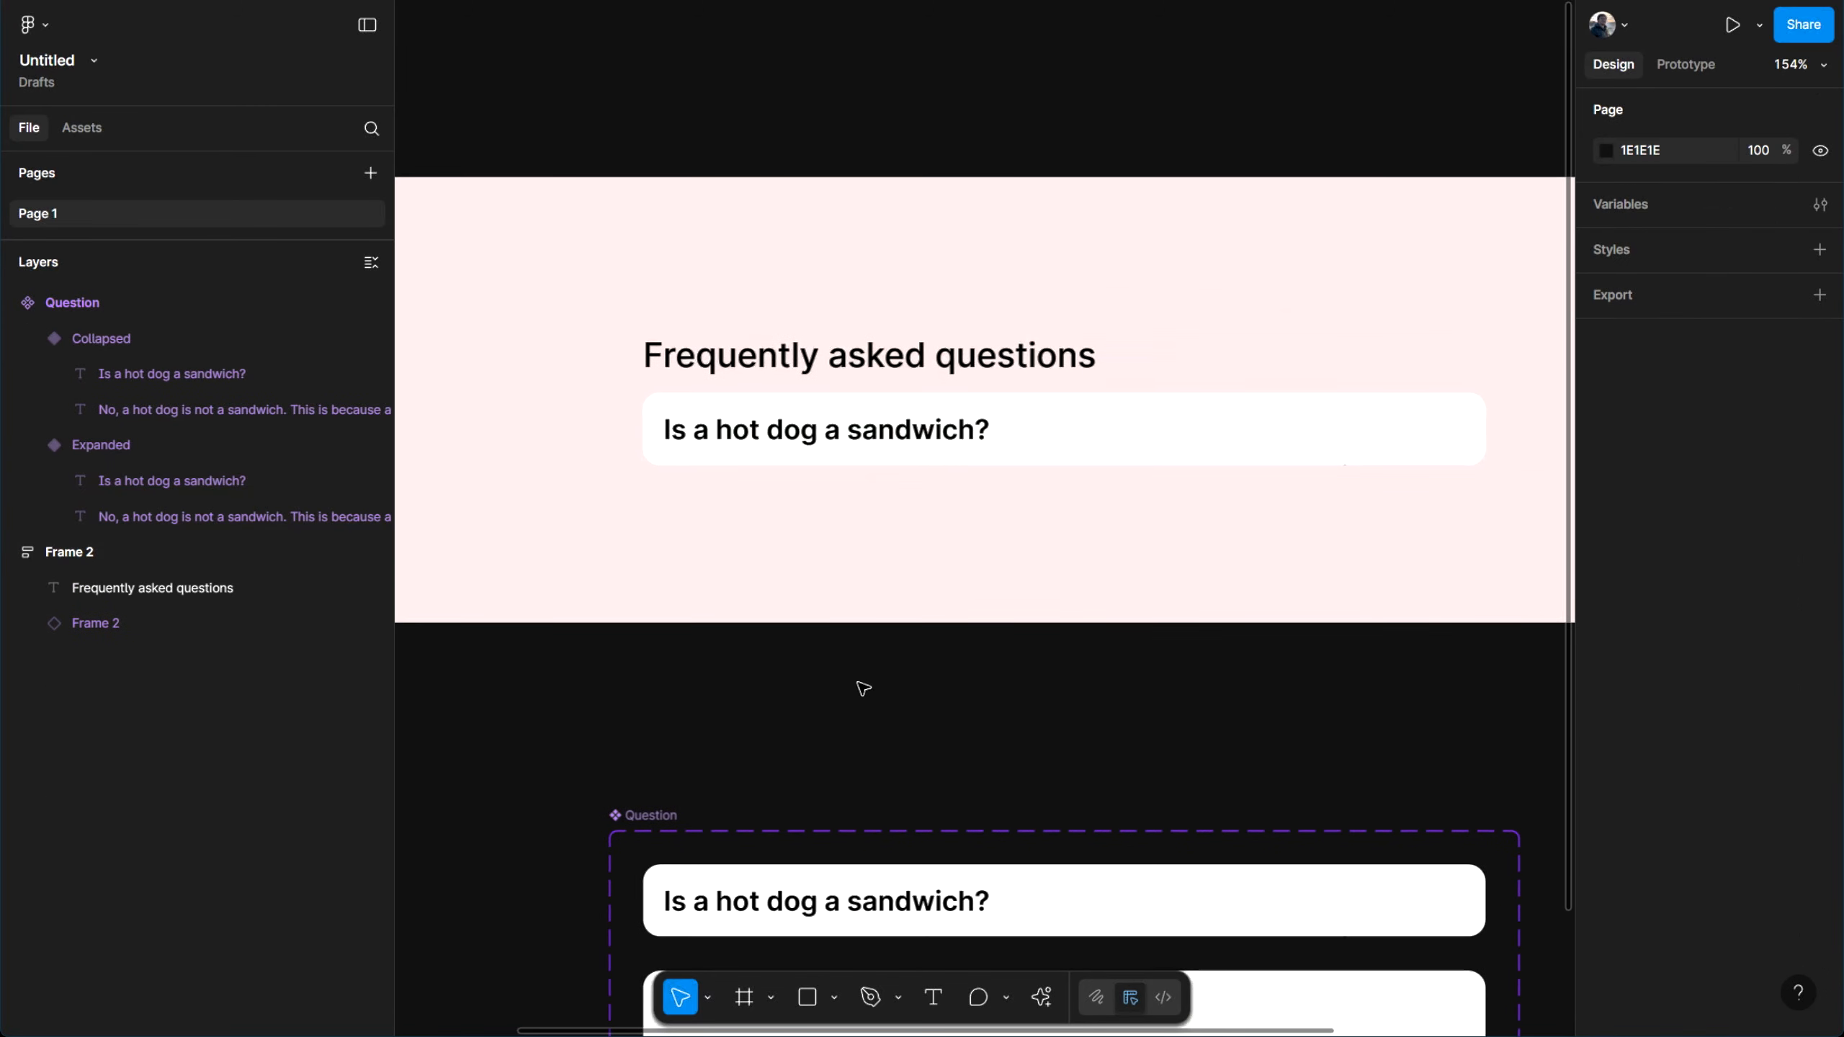
Try the Expanded state on the question instance in the pink frame and undo the change
scroll(853, 576, "down", 2)
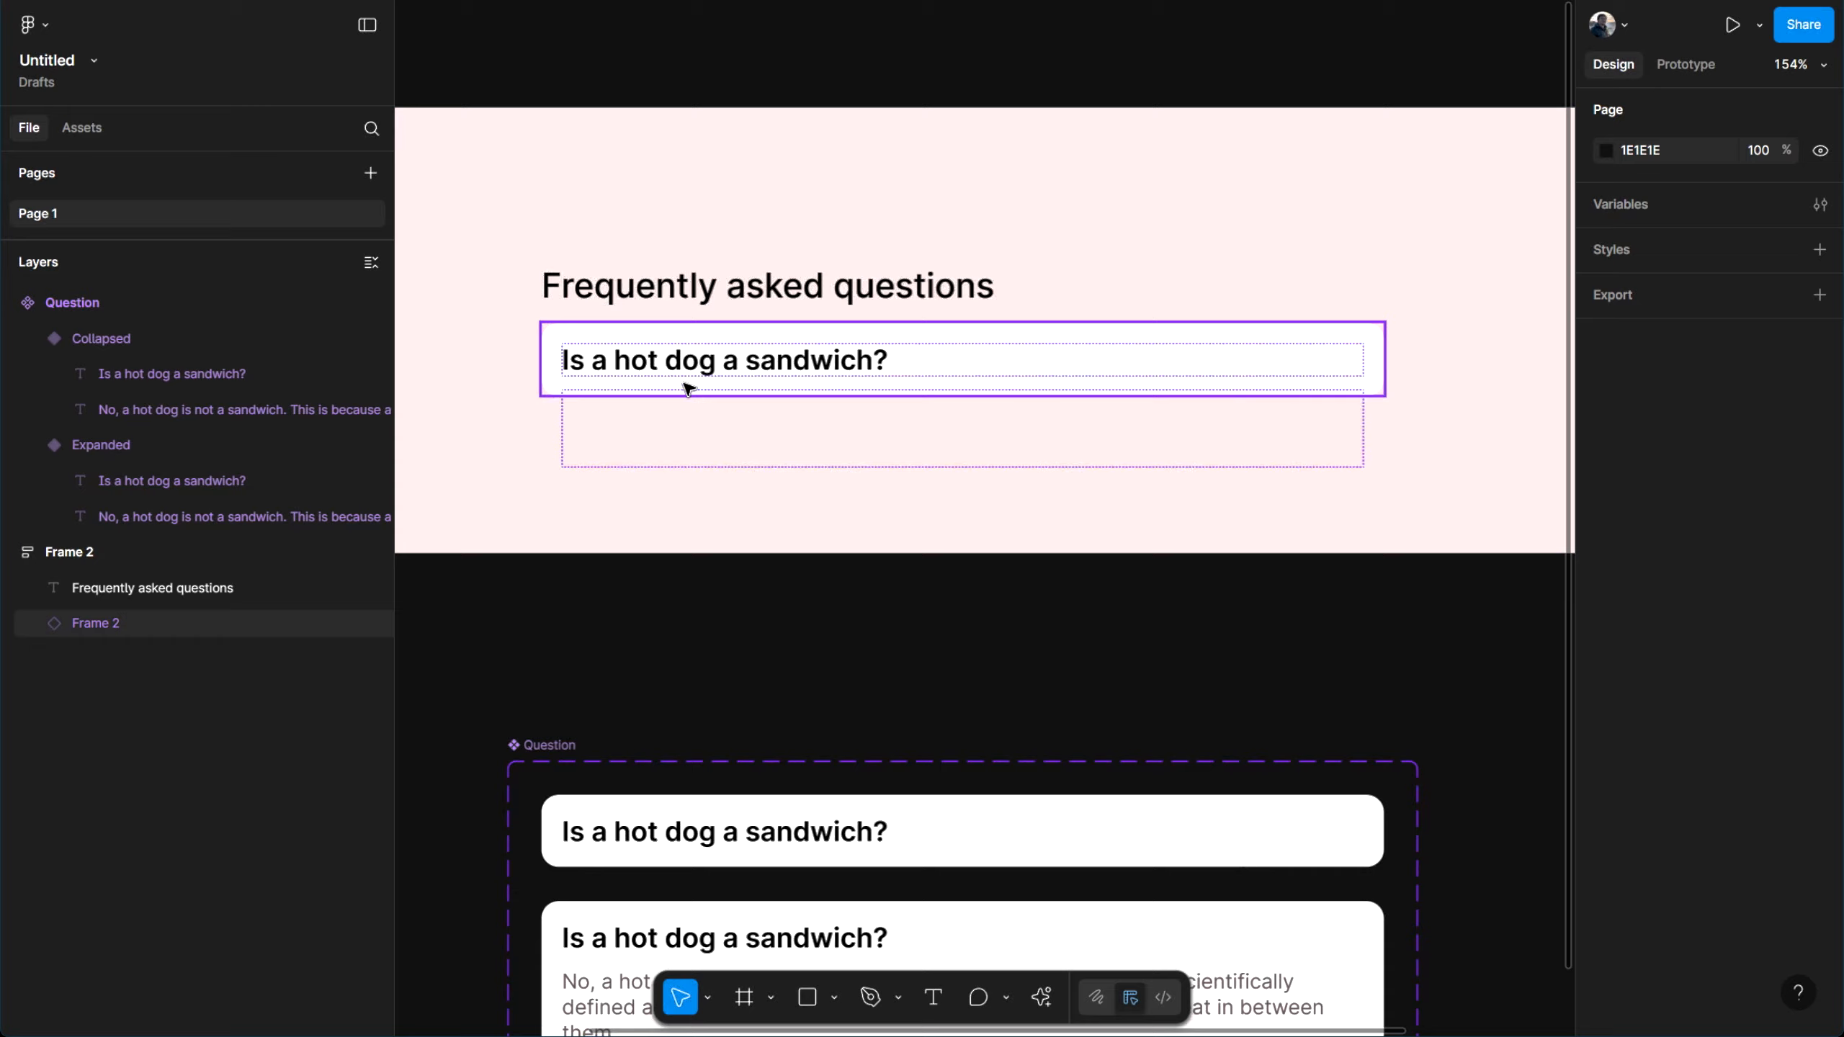
left_click_drag(670, 584, 779, 697)
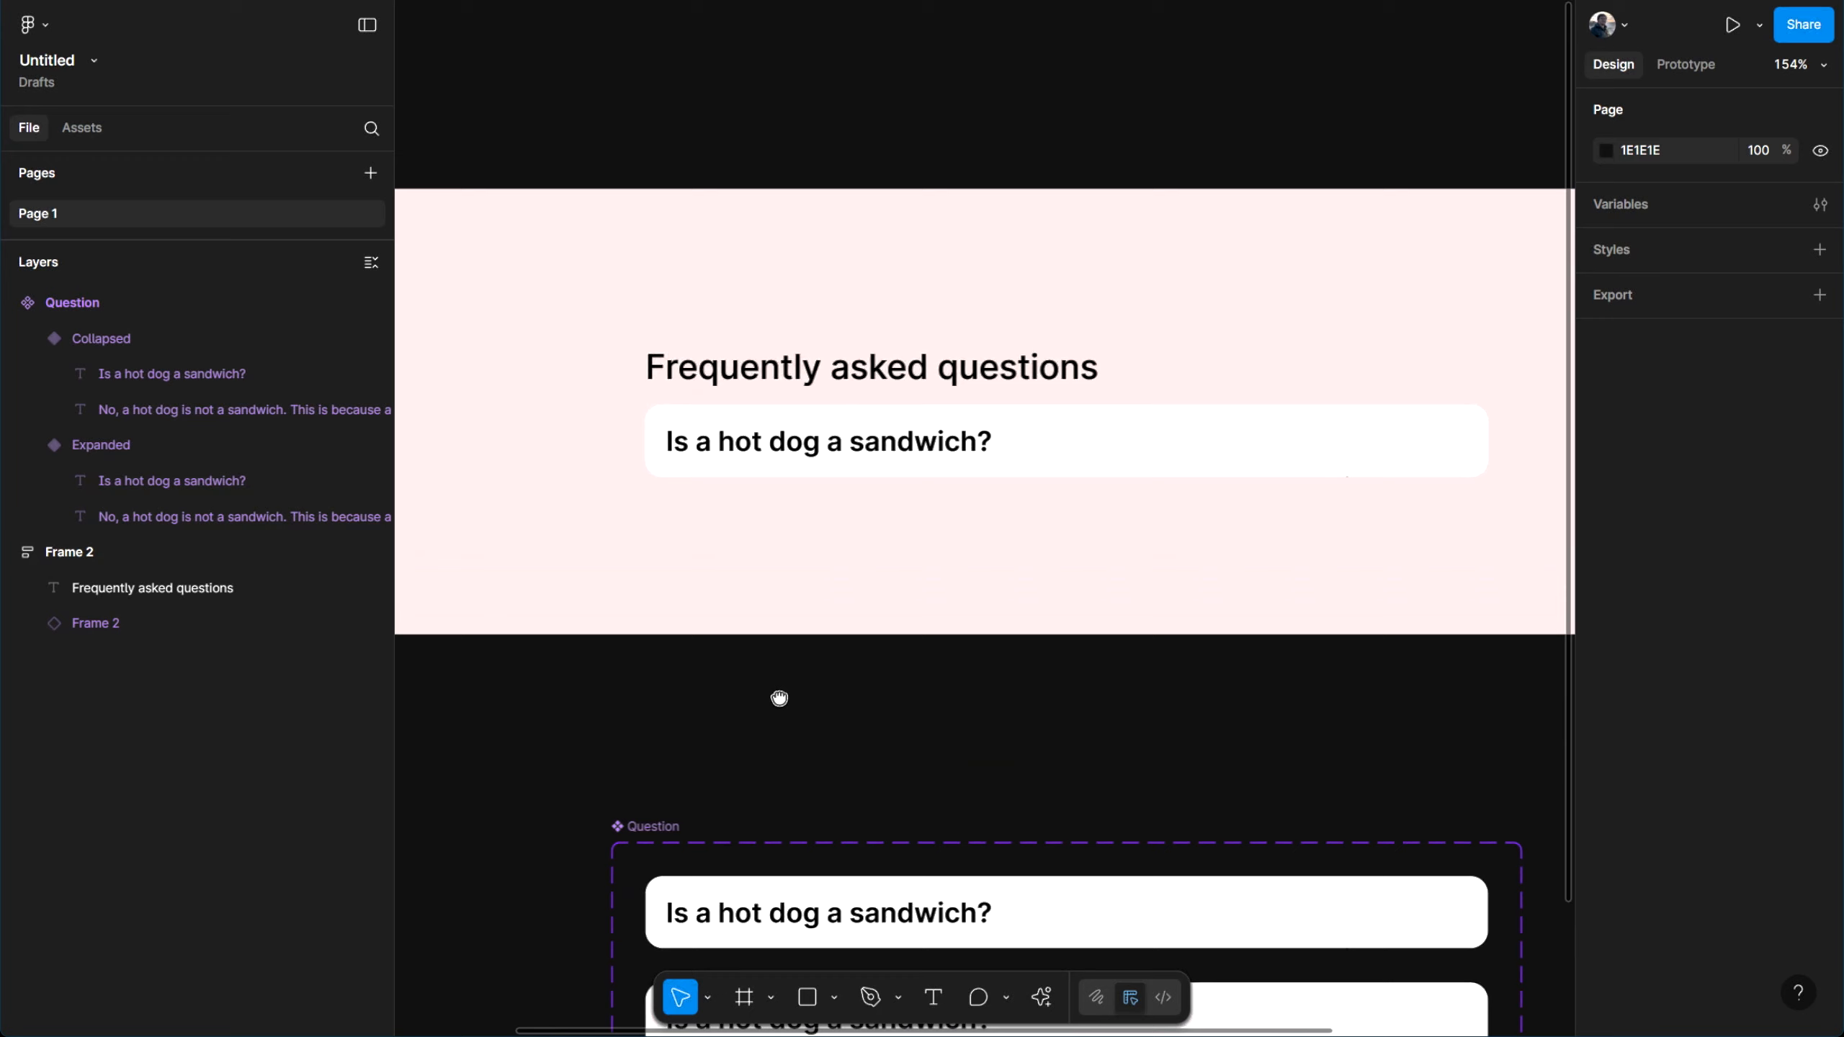
left_click(1122, 465)
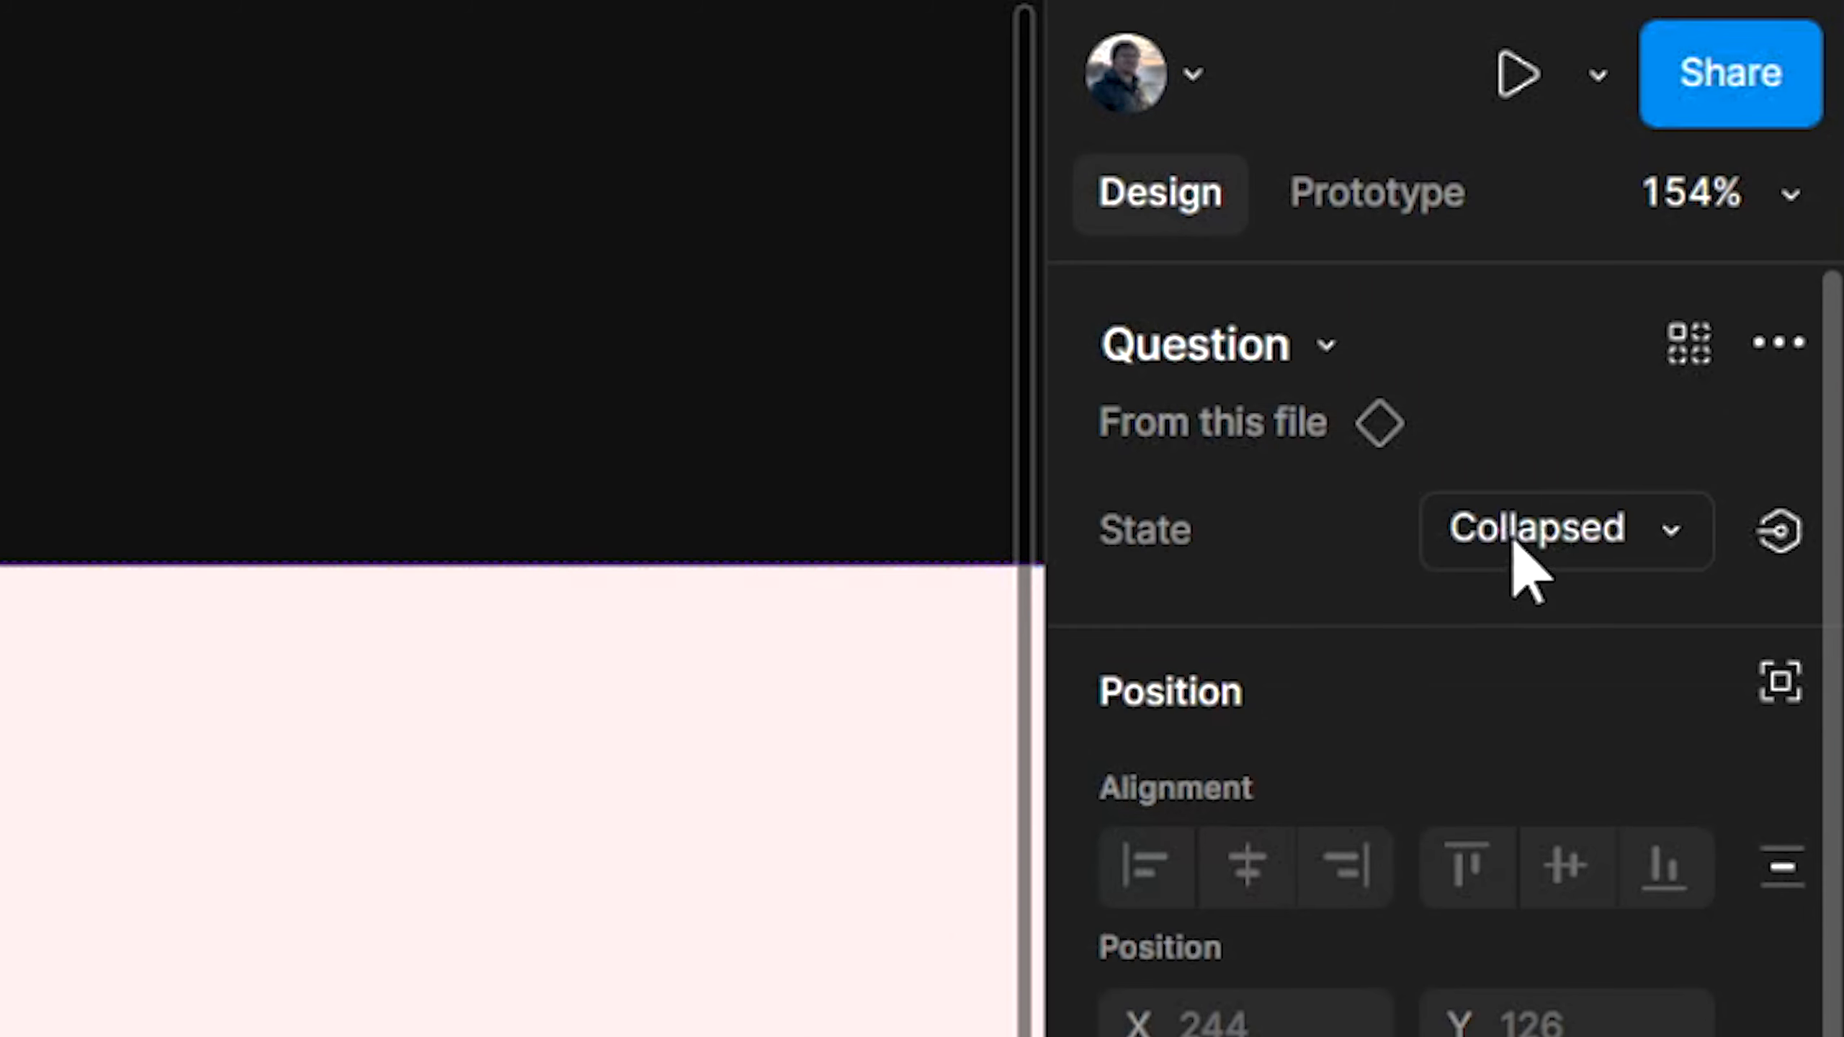
left_click(1736, 180)
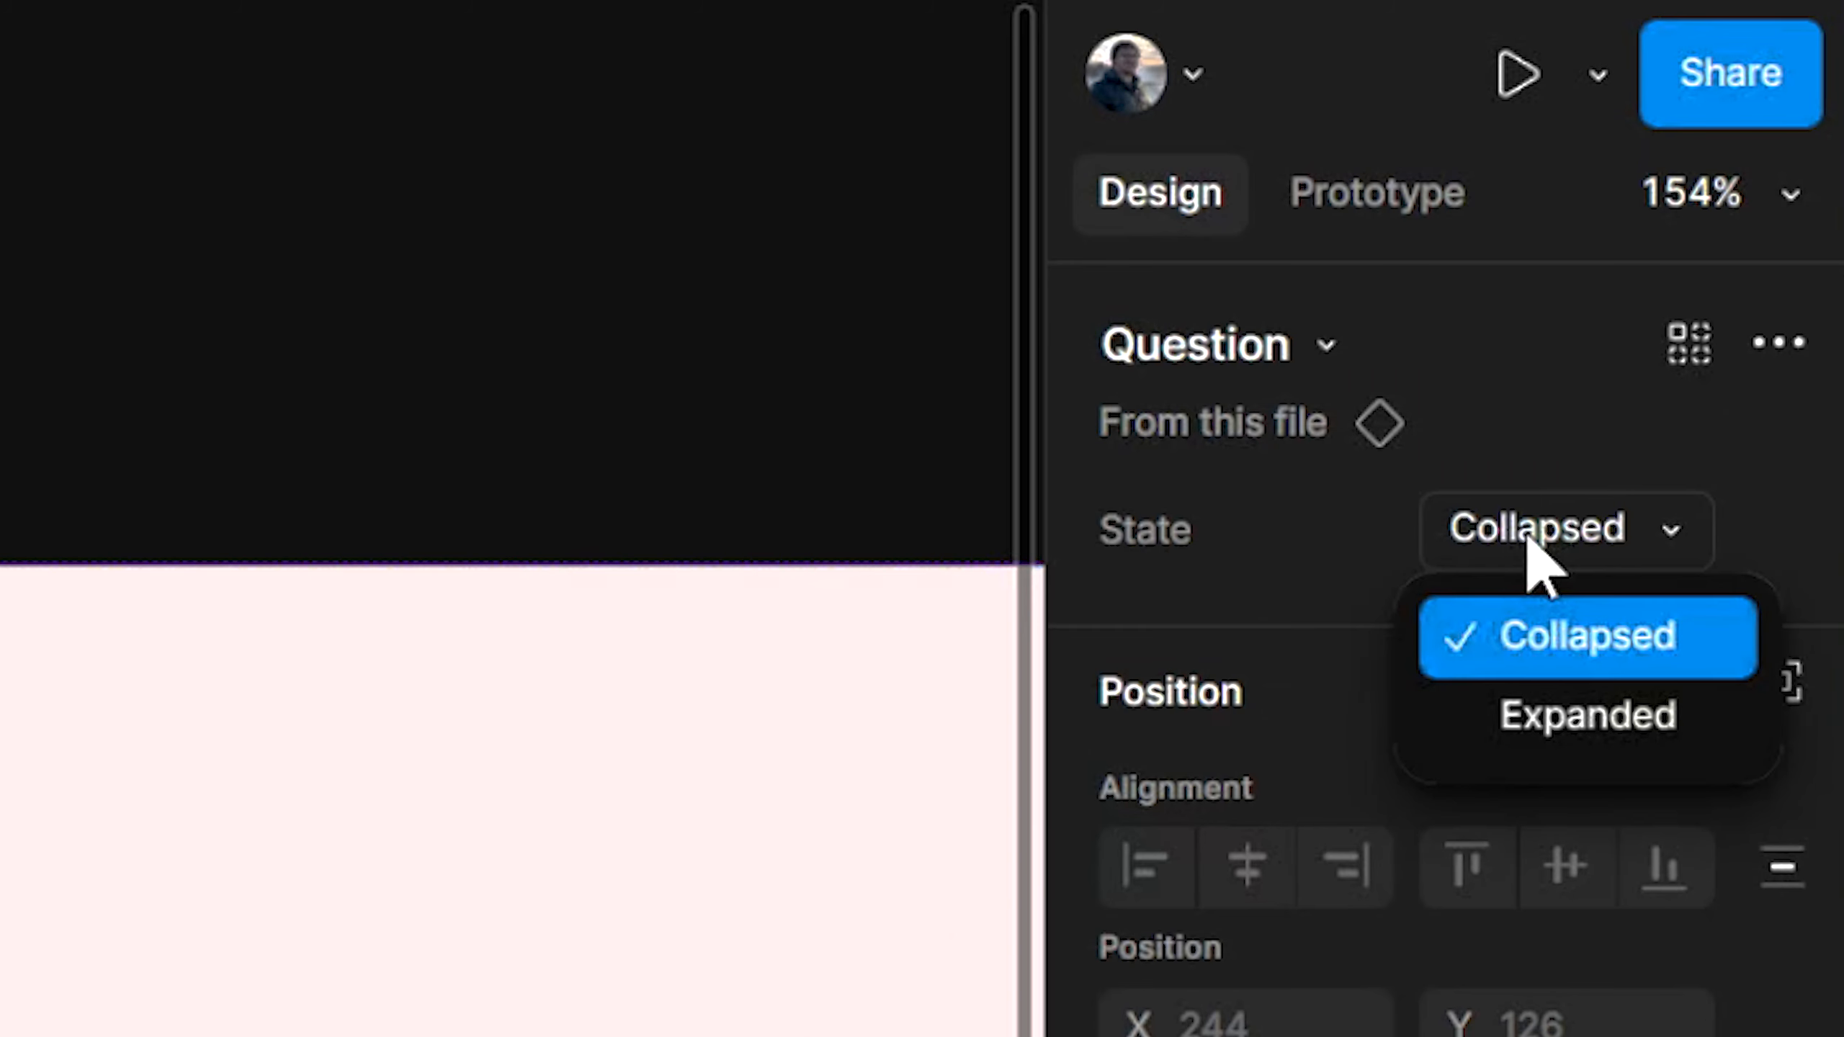
left_click(1543, 719)
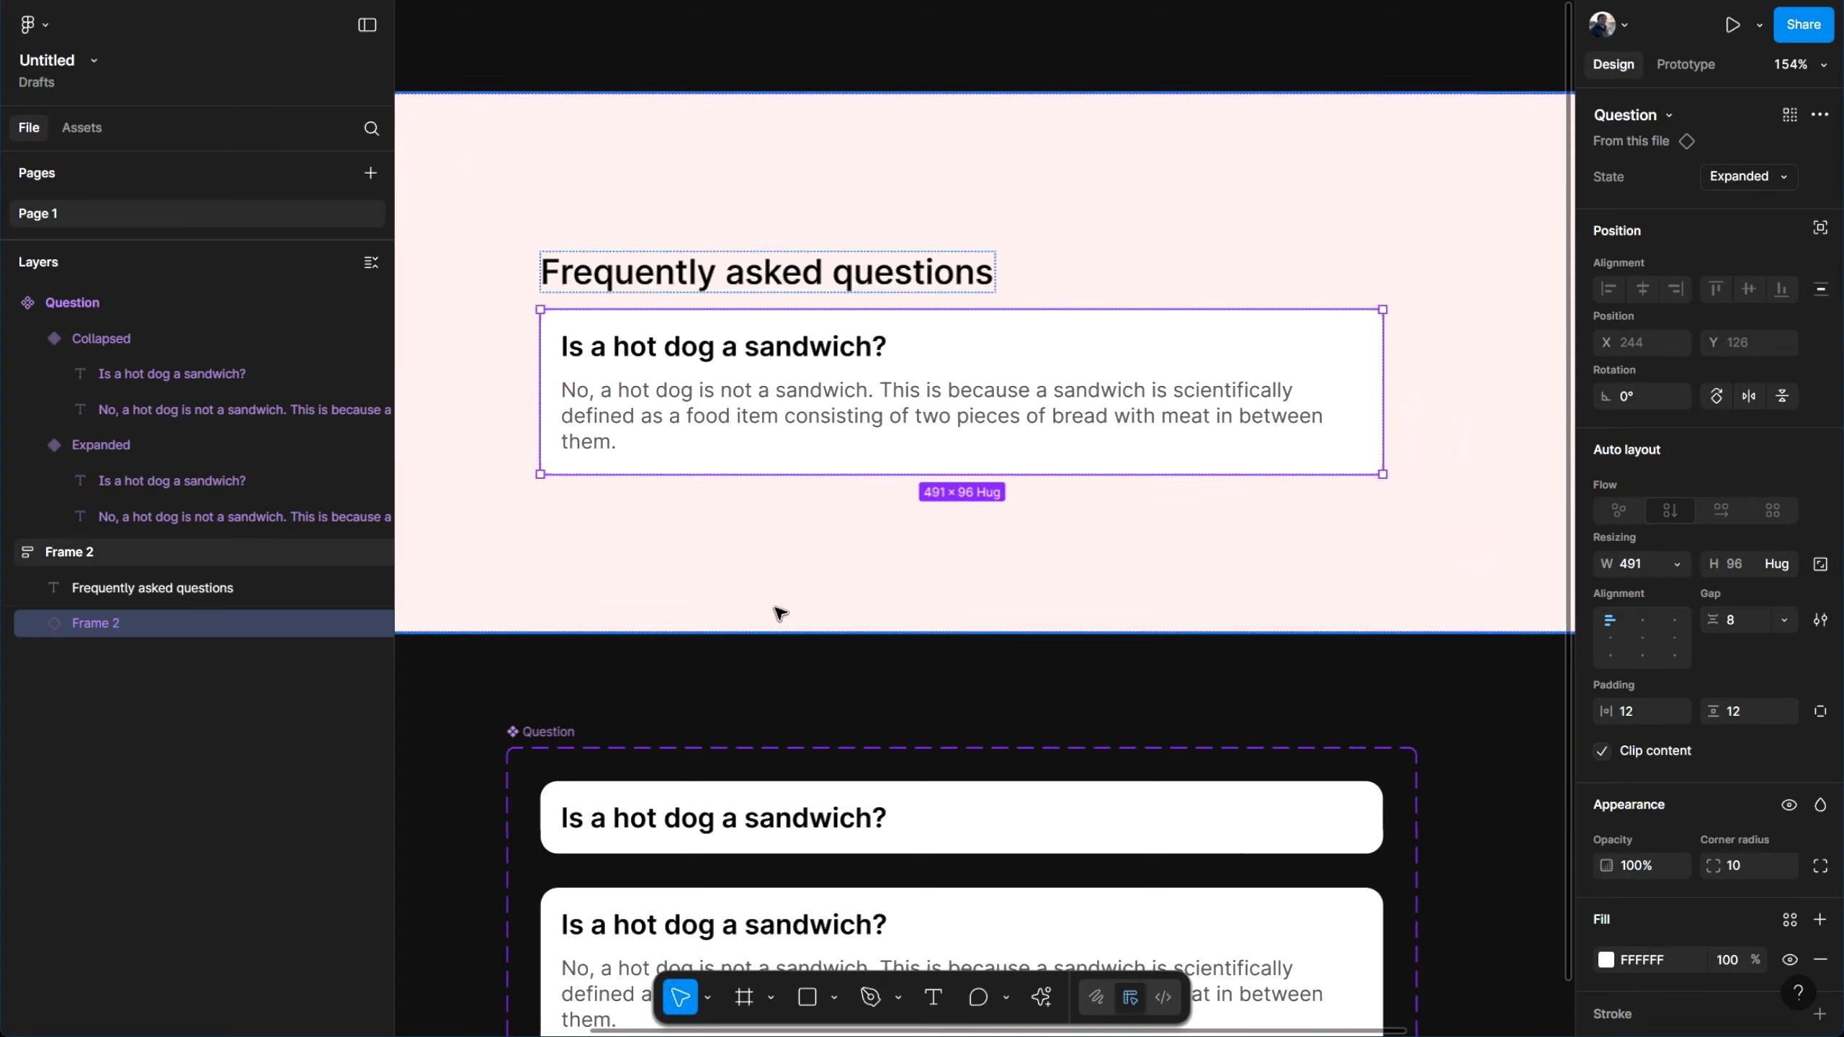
key("ctrl+z")
Examine the Collapsed and Expanded variants of the Question component below the pink frame
left_click_drag(1026, 612, 1057, 394)
left_click(1057, 395)
scroll(1055, 395, "down", 3)
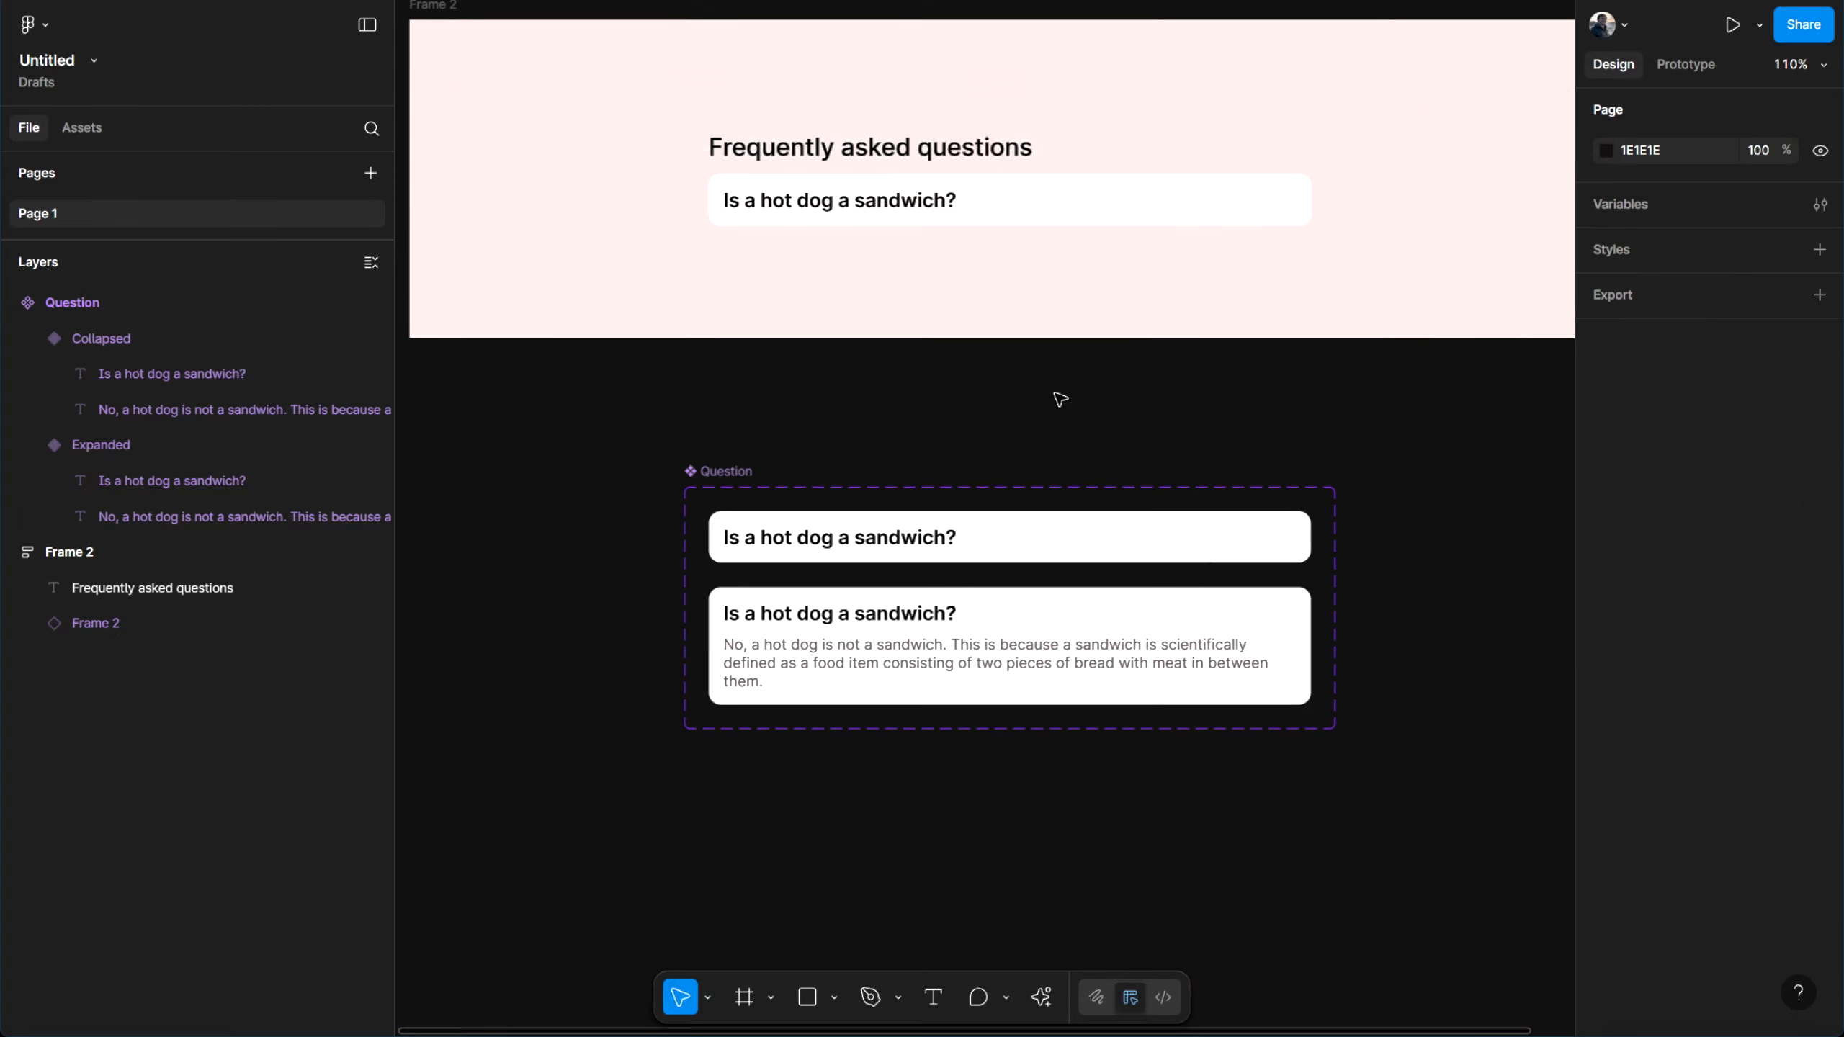
scroll(1057, 395, "down", 2)
scroll(1056, 395, "up", 2)
scroll(1059, 399, "down", 2)
scroll(842, 491, "up", 3)
left_click(945, 334)
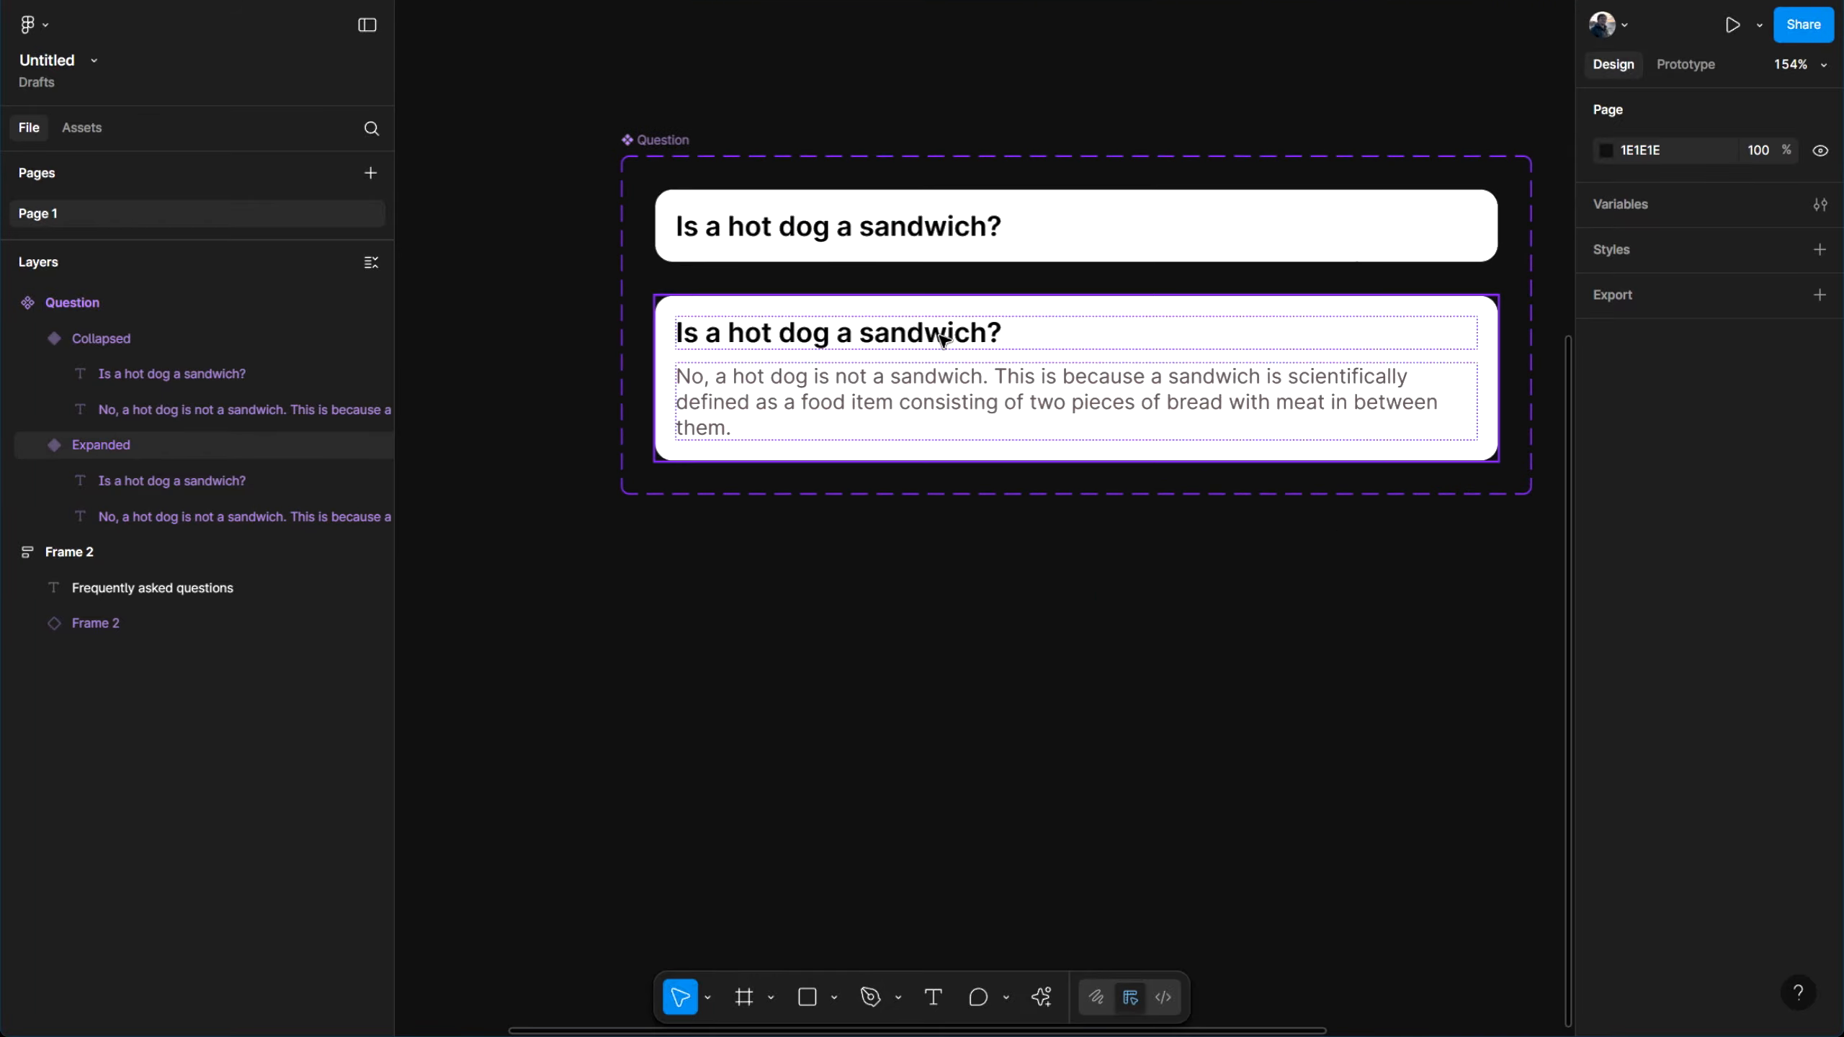
scroll(811, 753, "down", 3)
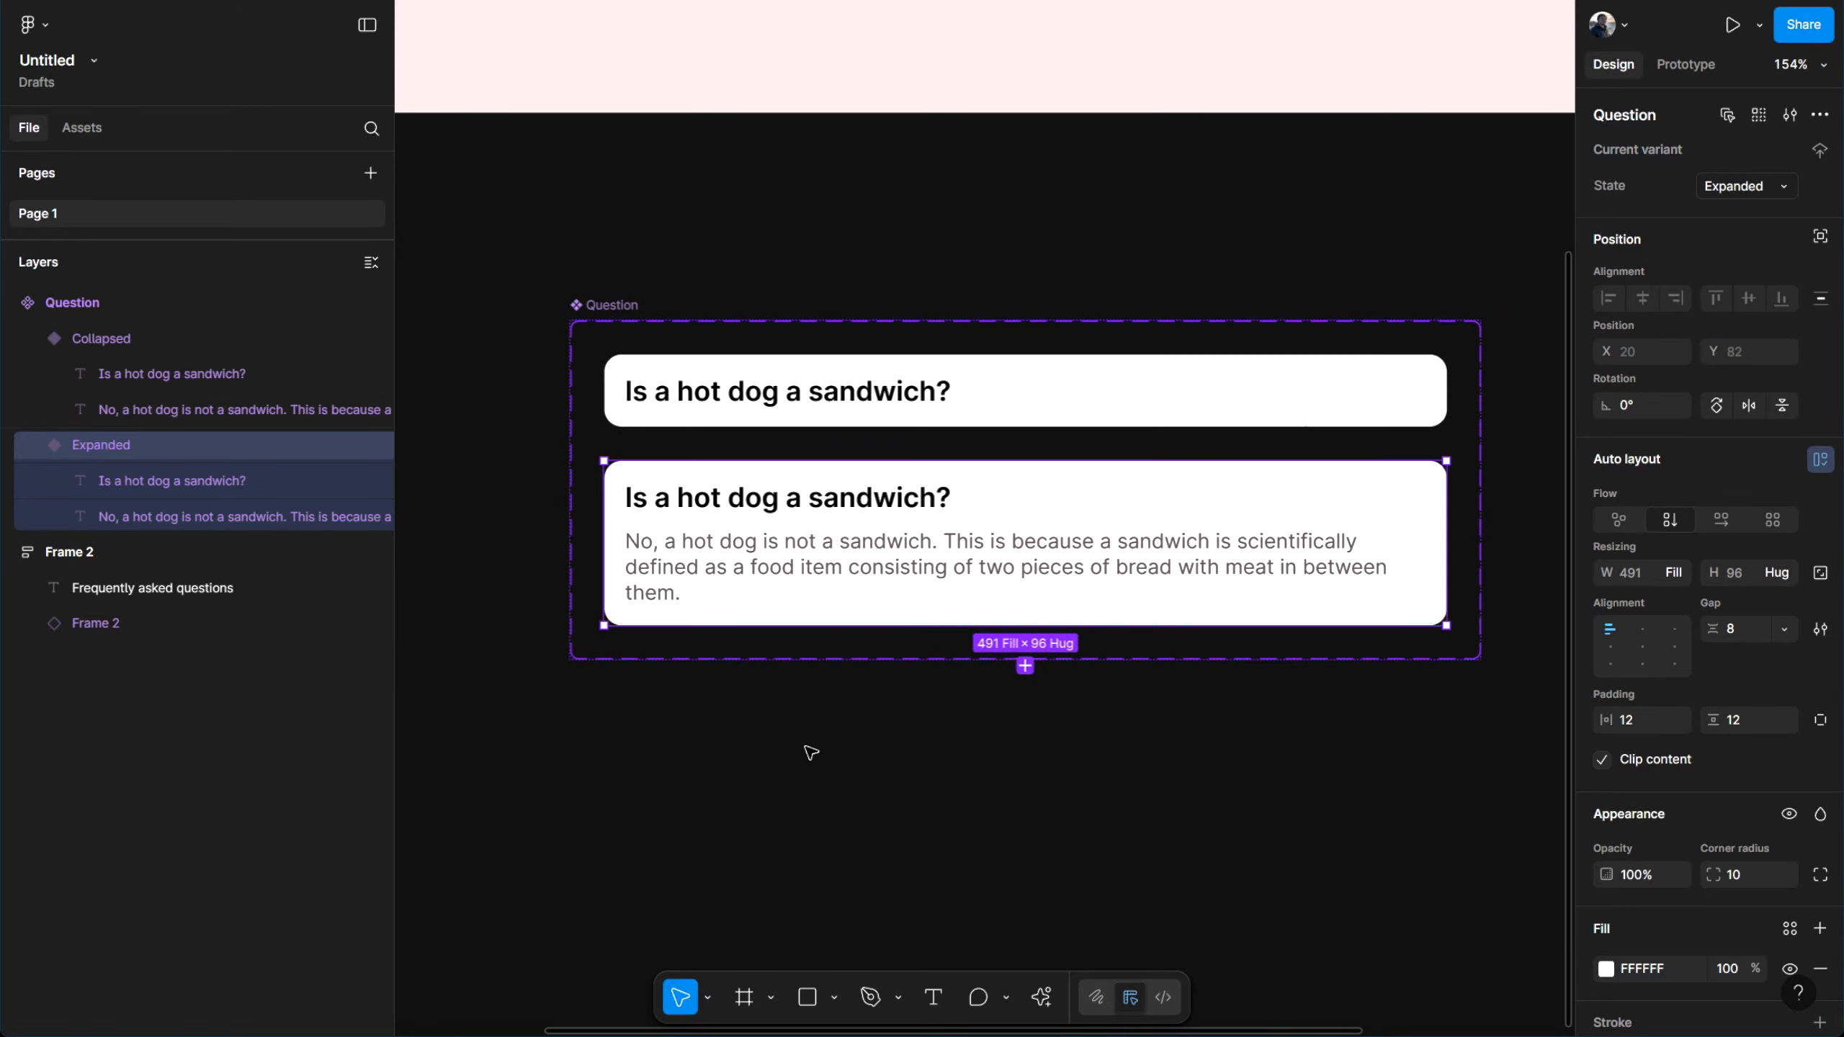
scroll(848, 440, "up", 2)
Duplicate the collapsed question instance in the pink frame four times to build a stack of five cards
left_click(811, 288)
scroll(811, 288, "up", 3)
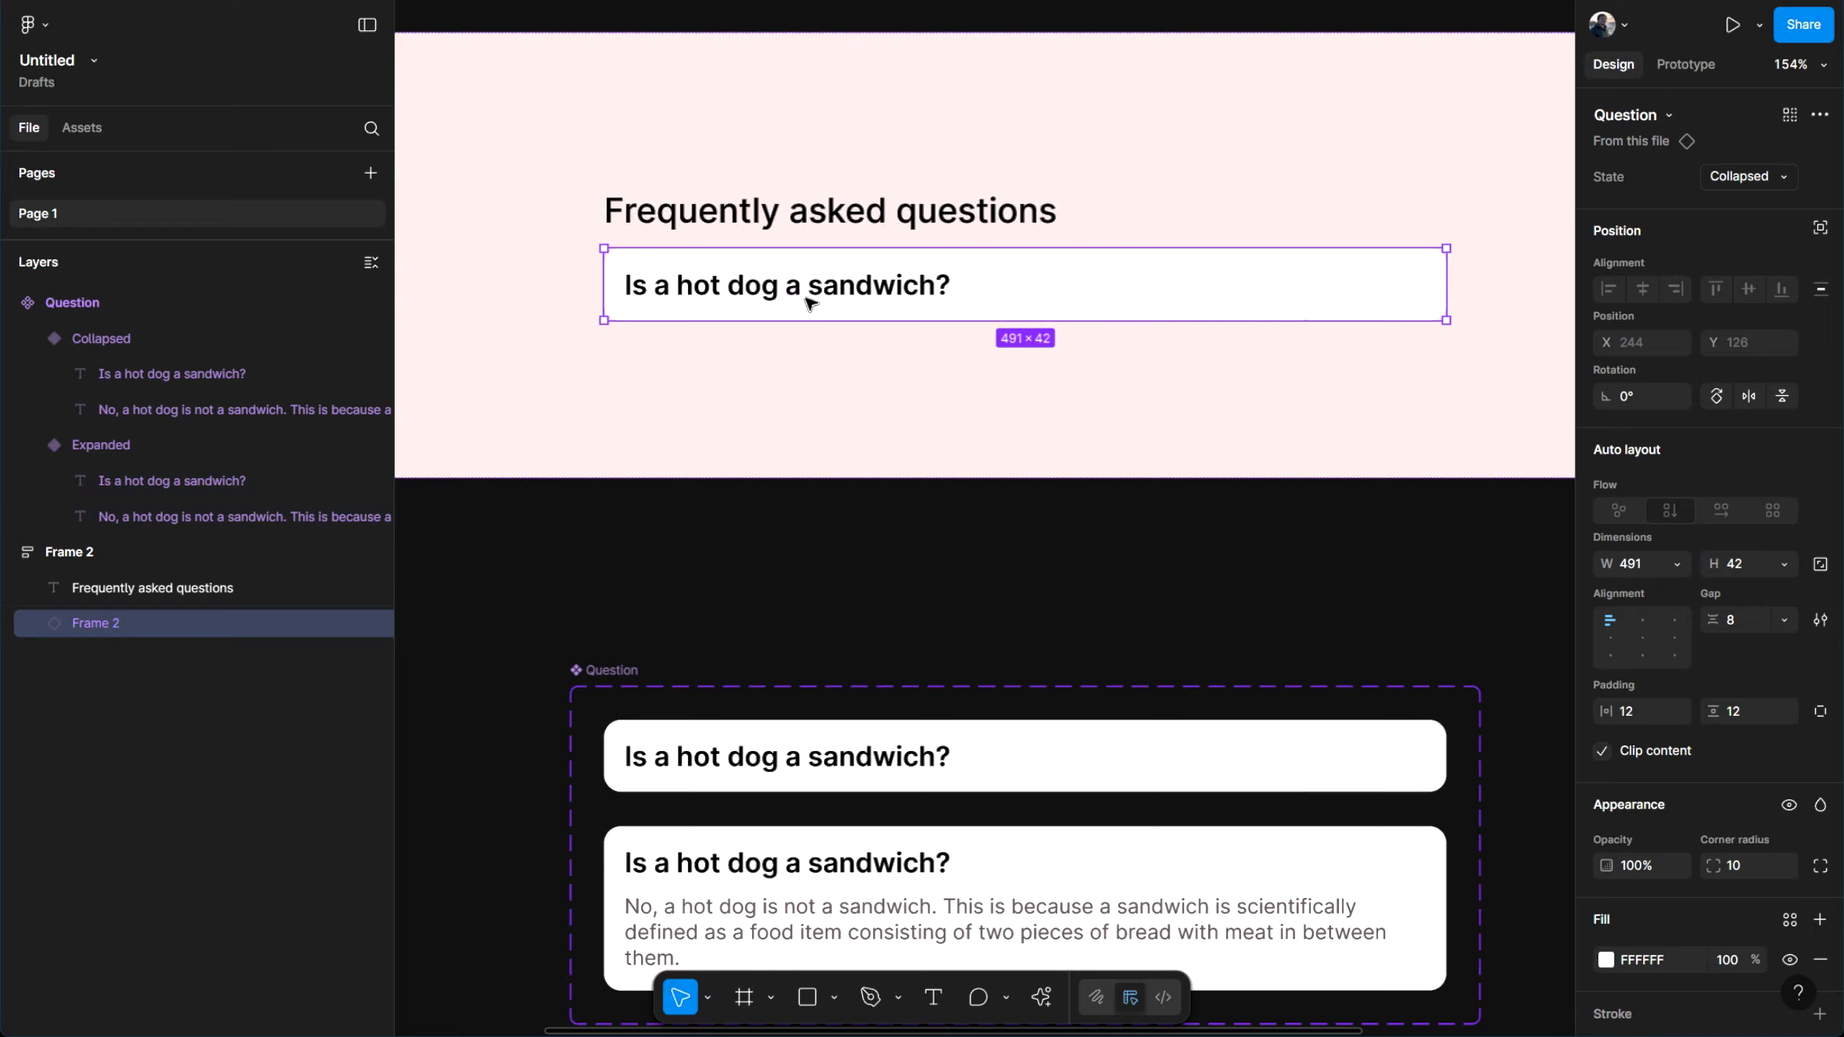
key("ctrl+d")
key("ctrl+d")
key("ctrl+d")
key("ctrl+d")
scroll(809, 301, "down", 5)
Set the State of the first question card under the heading to Expanded
left_click(811, 305)
scroll(845, 294, "up", 5)
left_click(1748, 177)
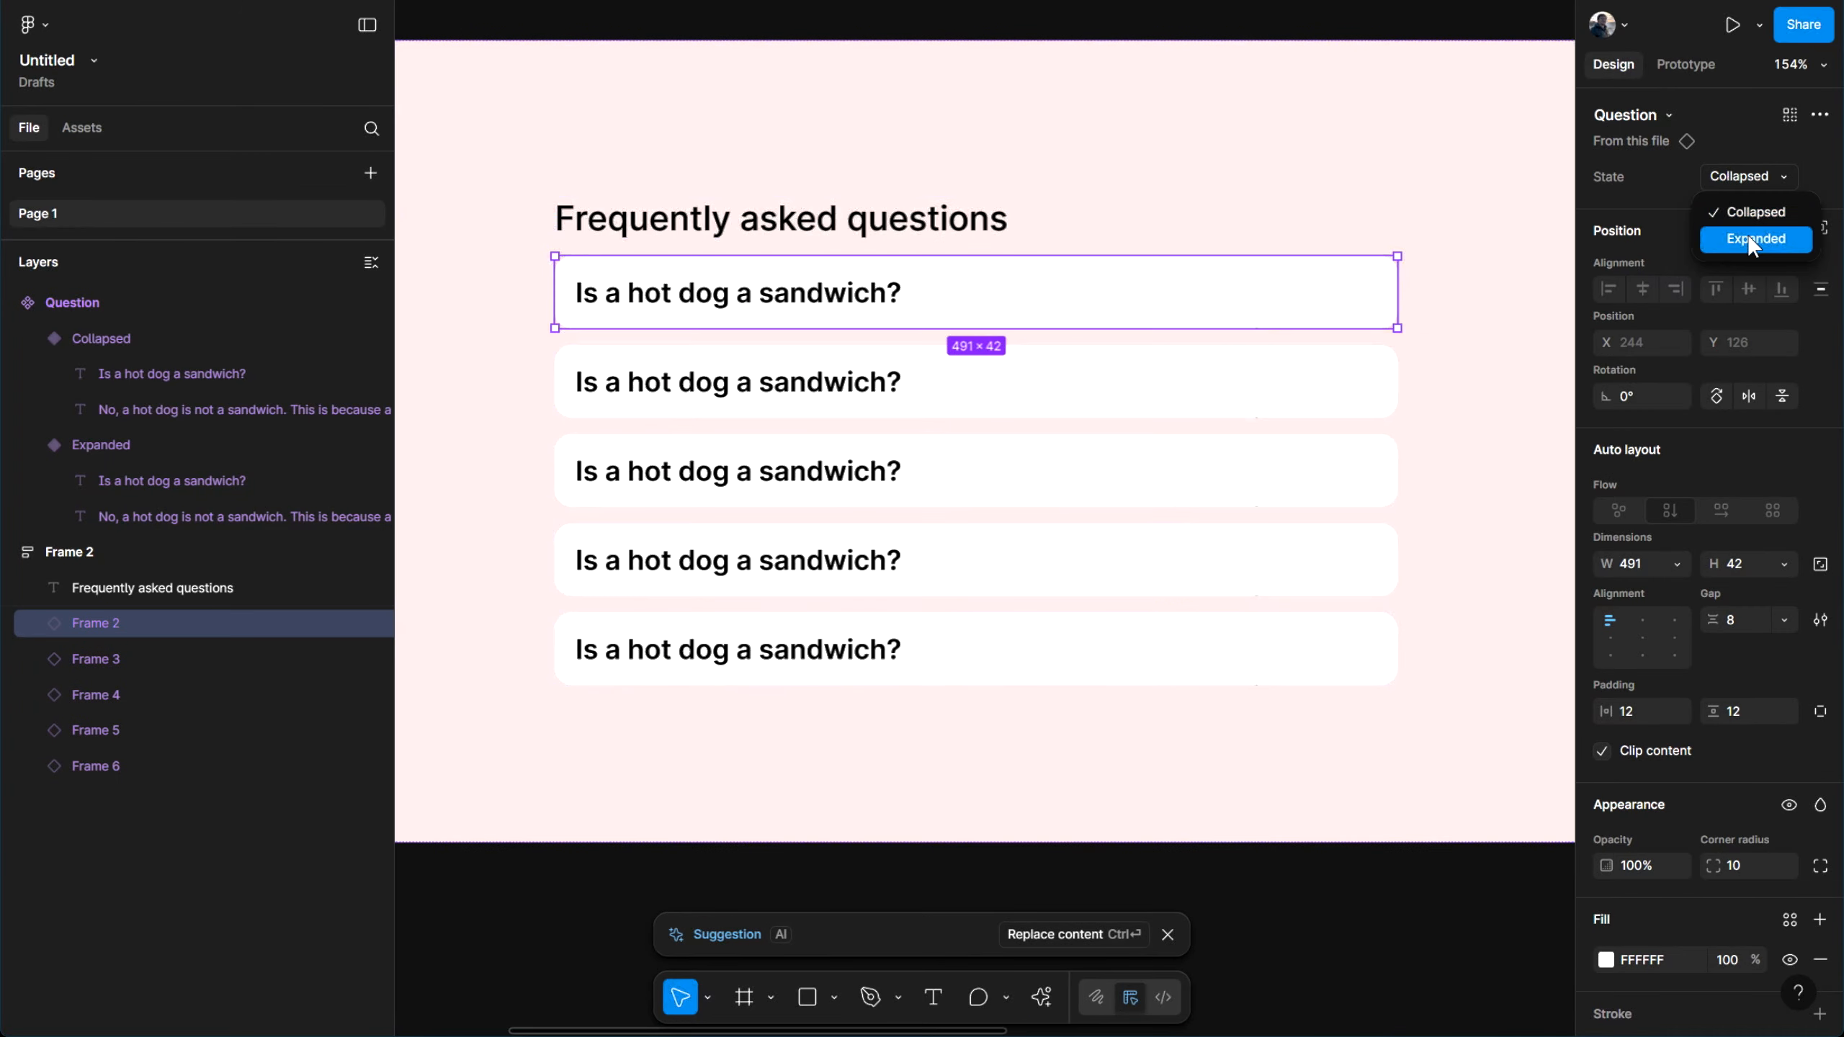
left_click(1752, 240)
scroll(1281, 435, "down", 3)
left_click(1090, 61)
Try shortening the first card's answer to "No, a hot dog is not a sandwich." and undo the edit
scroll(1176, 80, "up", 2)
scroll(1176, 80, "left", 1)
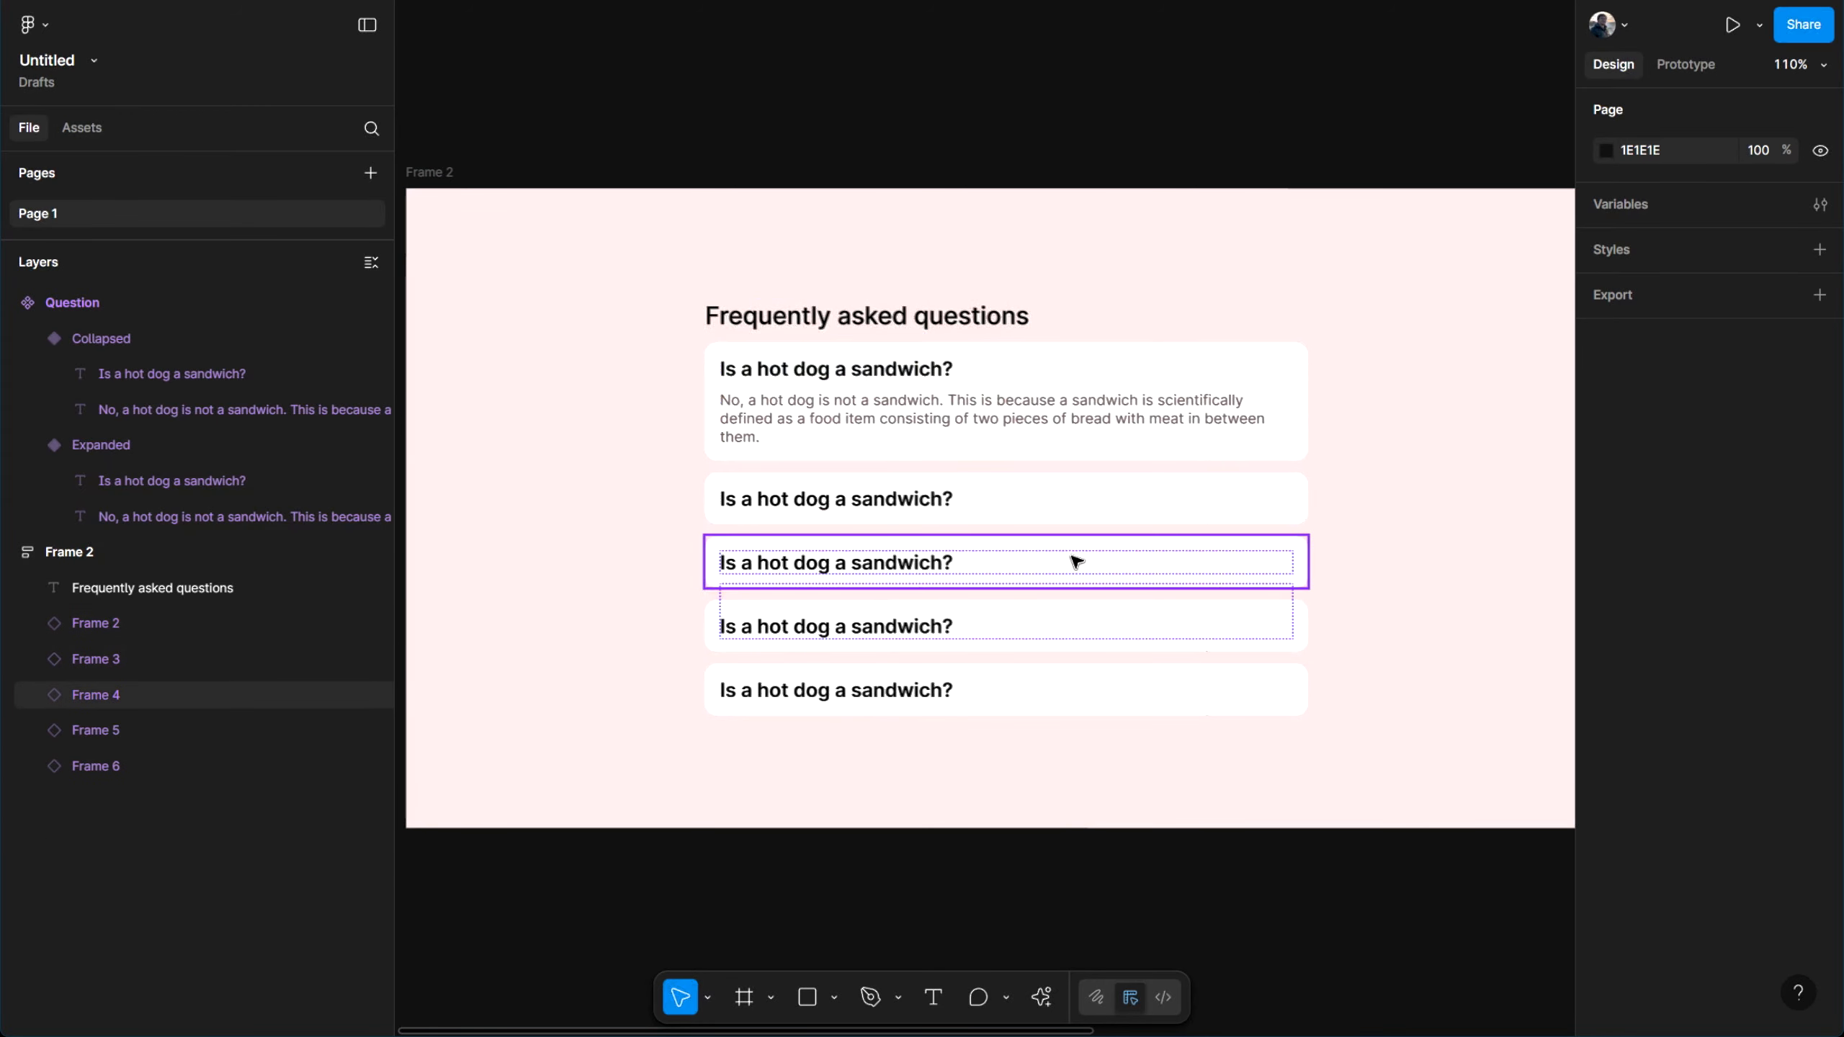
double_click(1019, 420)
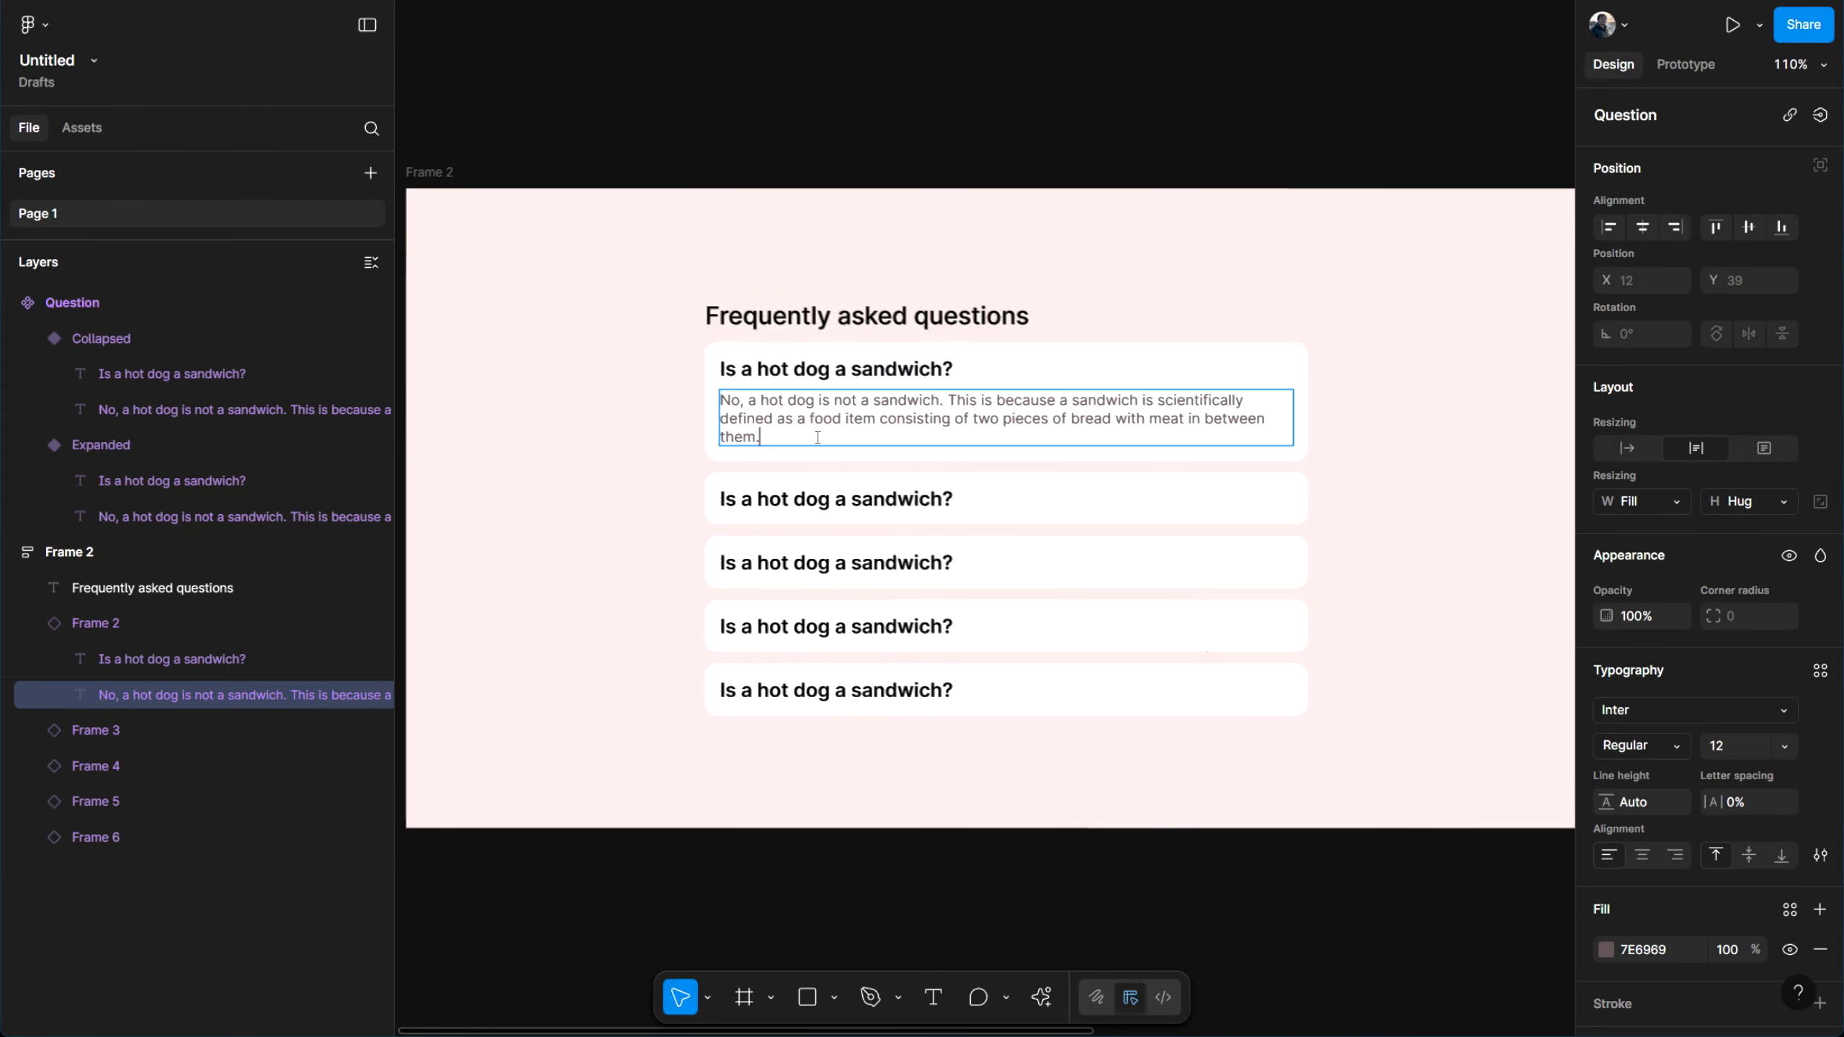
left_click_drag(818, 438, 923, 404)
key("BackSpace")
left_click(1086, 127)
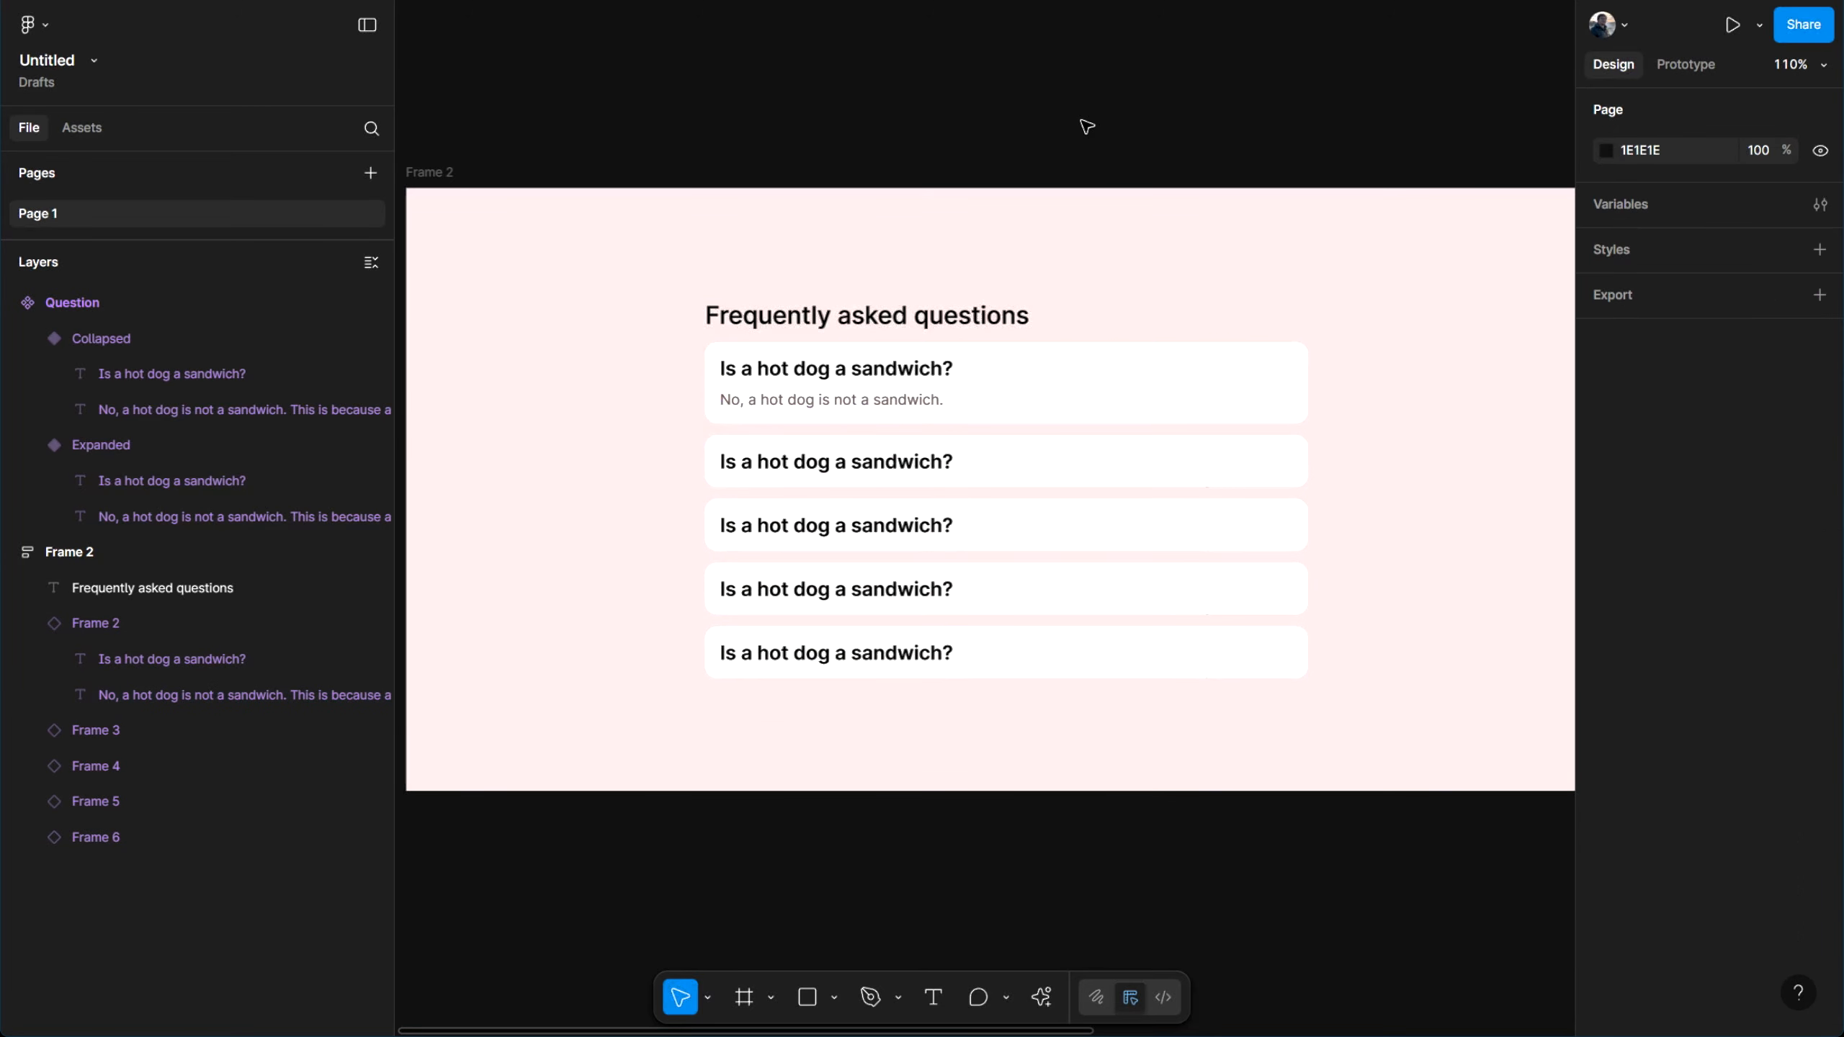
left_click_drag(1154, 90, 1117, 148)
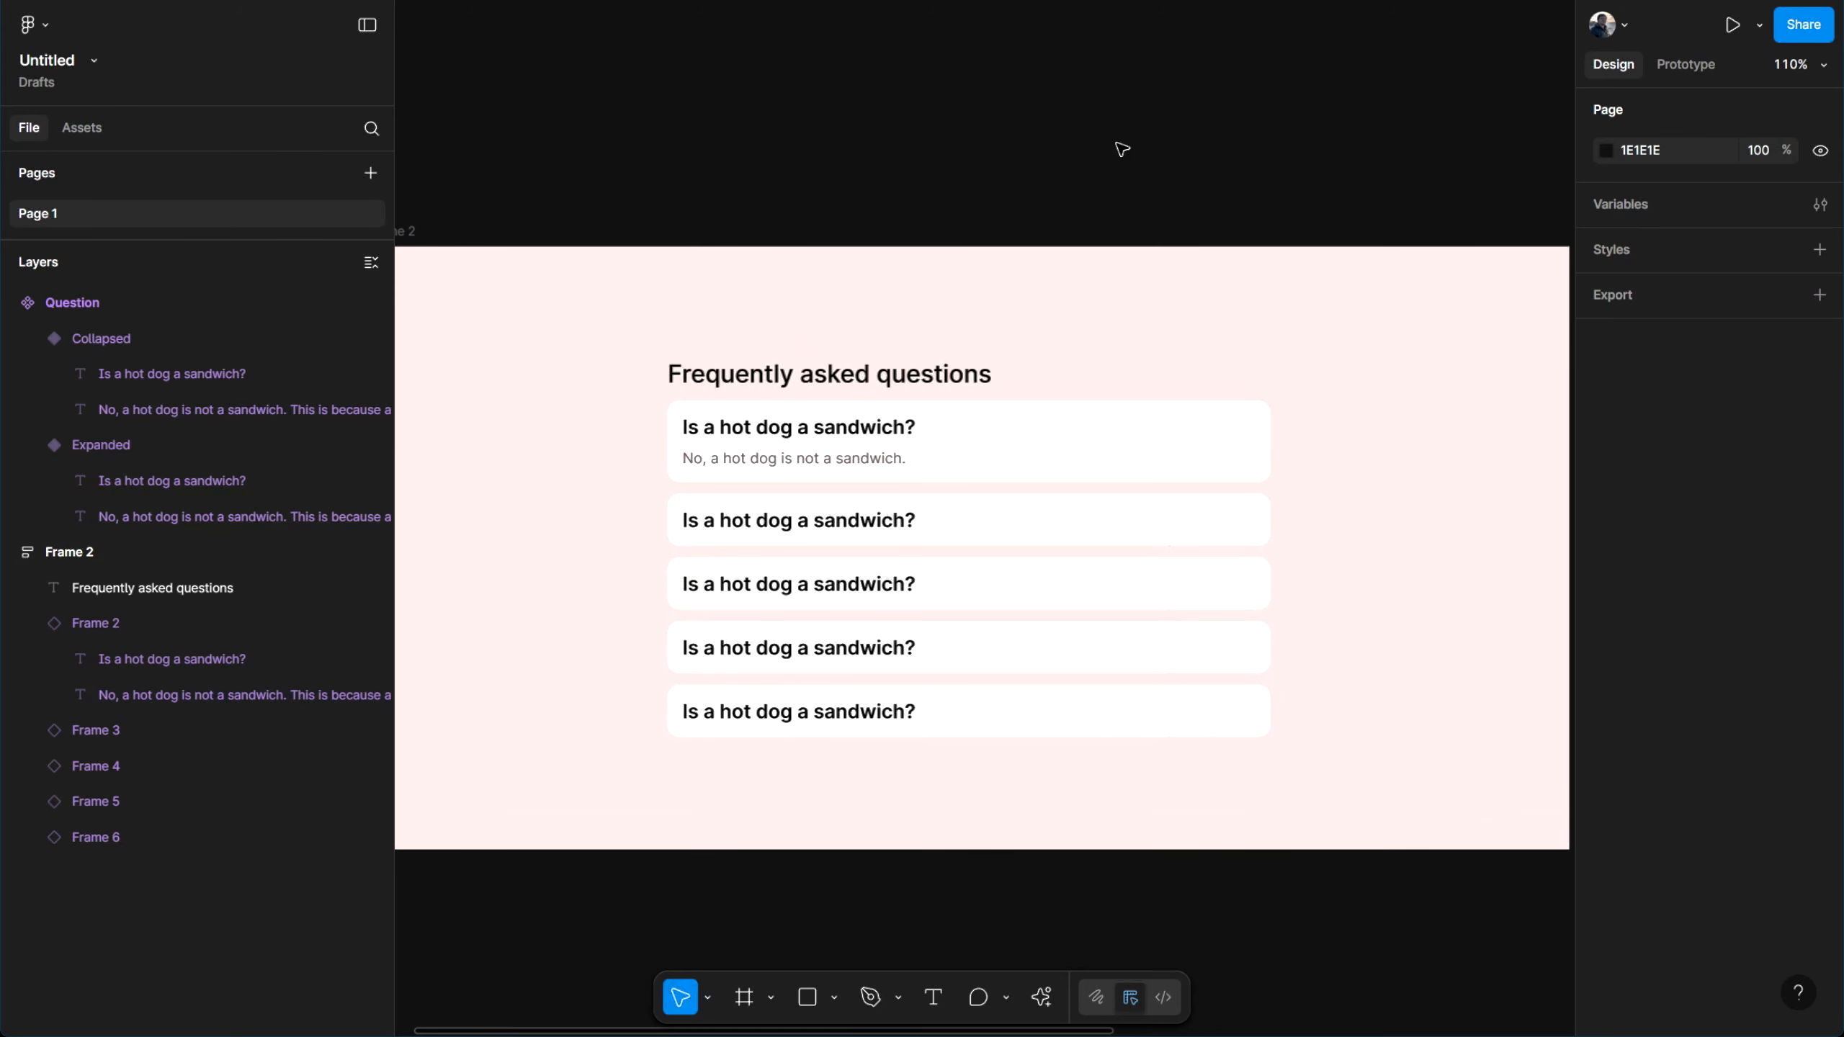
key("ctrl+z")
key("ctrl+z")
left_click(1120, 149)
Add a black 000000 inside stroke of weight 4 to only the bottom side of the Question component's Expanded variant
scroll(1031, 138, "right", 10)
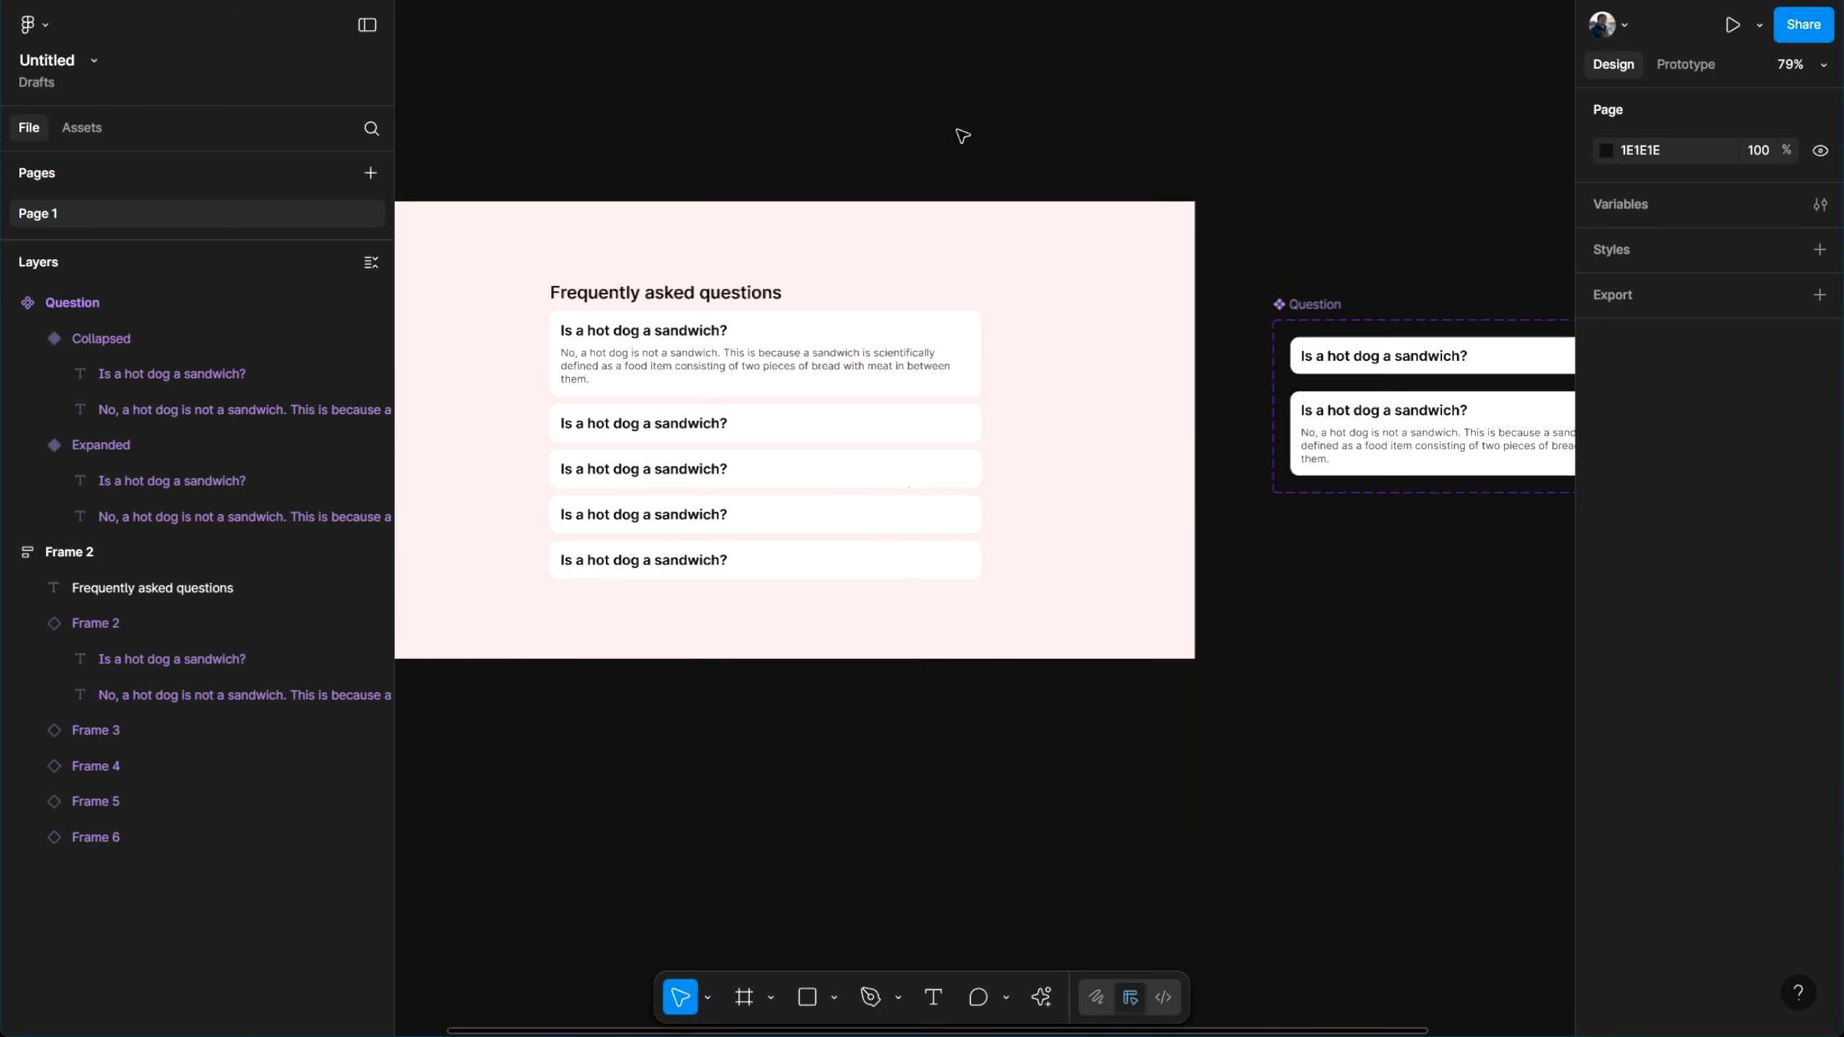
scroll(1176, 347, "up", 3)
left_click(740, 429)
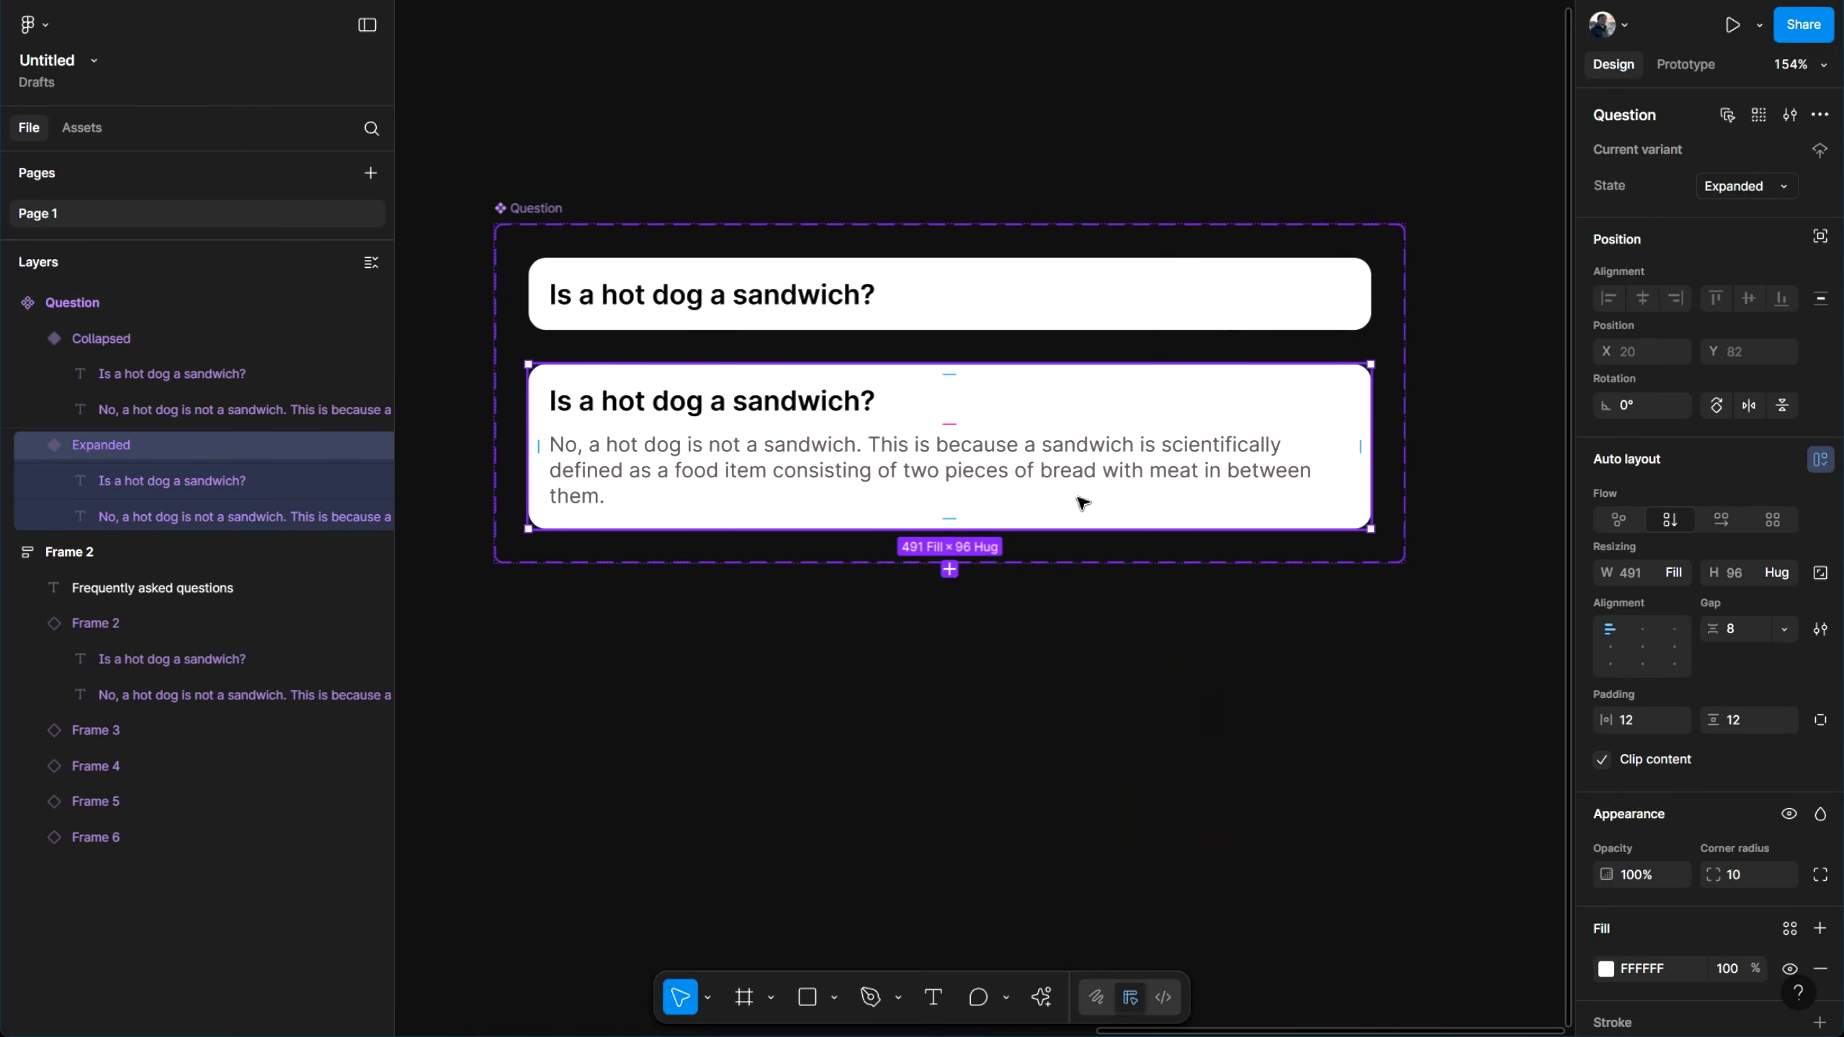
scroll(1641, 711, "down", 5)
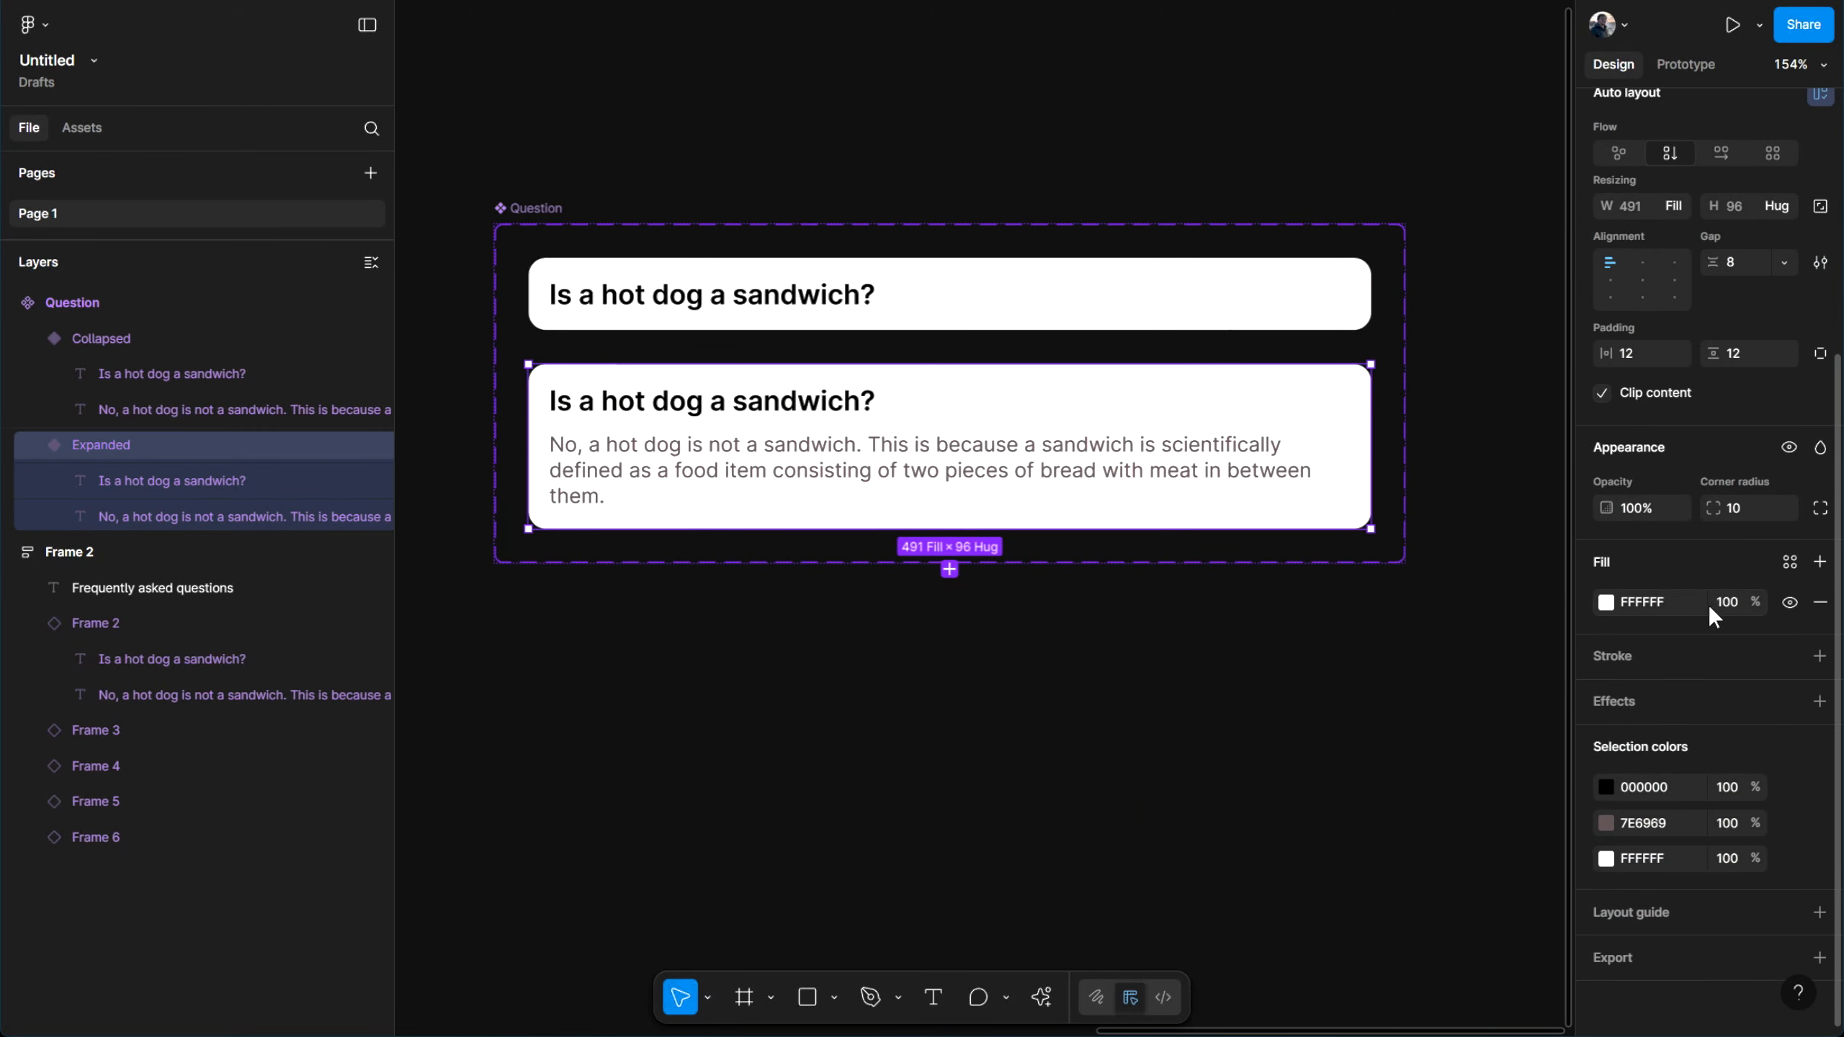
left_click(1820, 658)
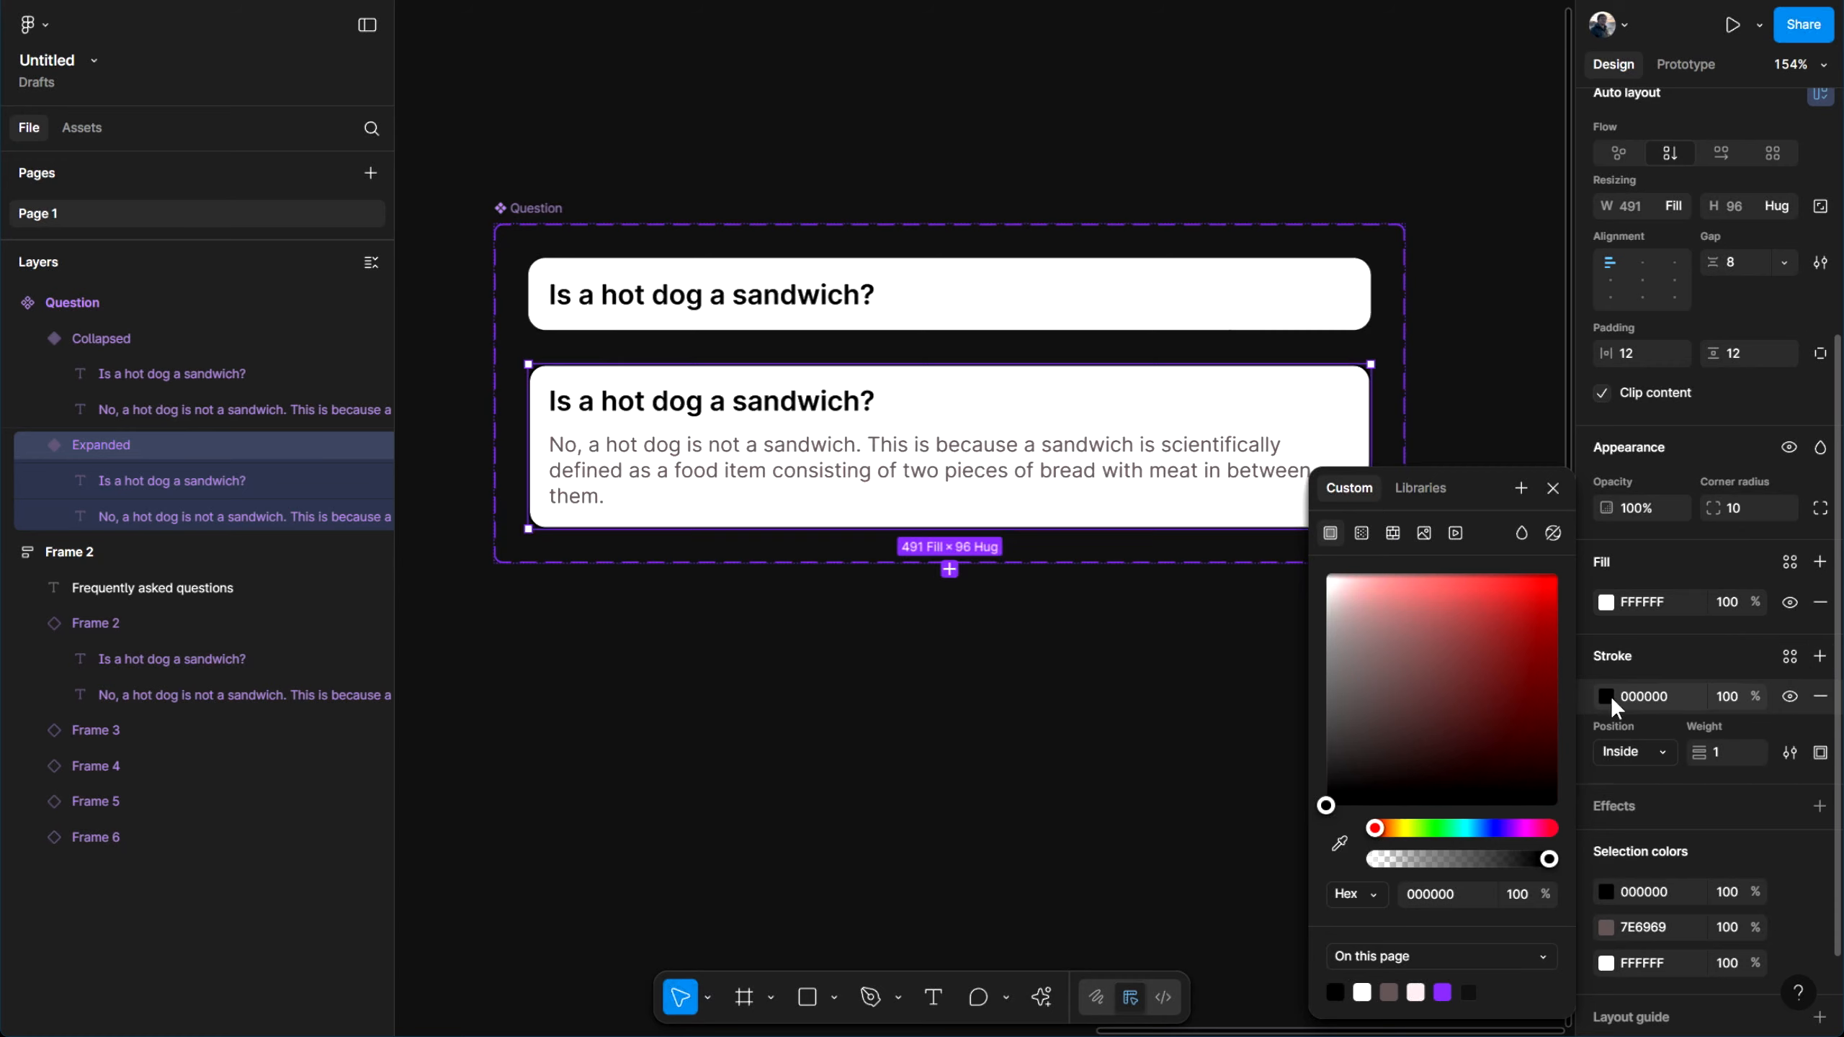
left_click(1820, 753)
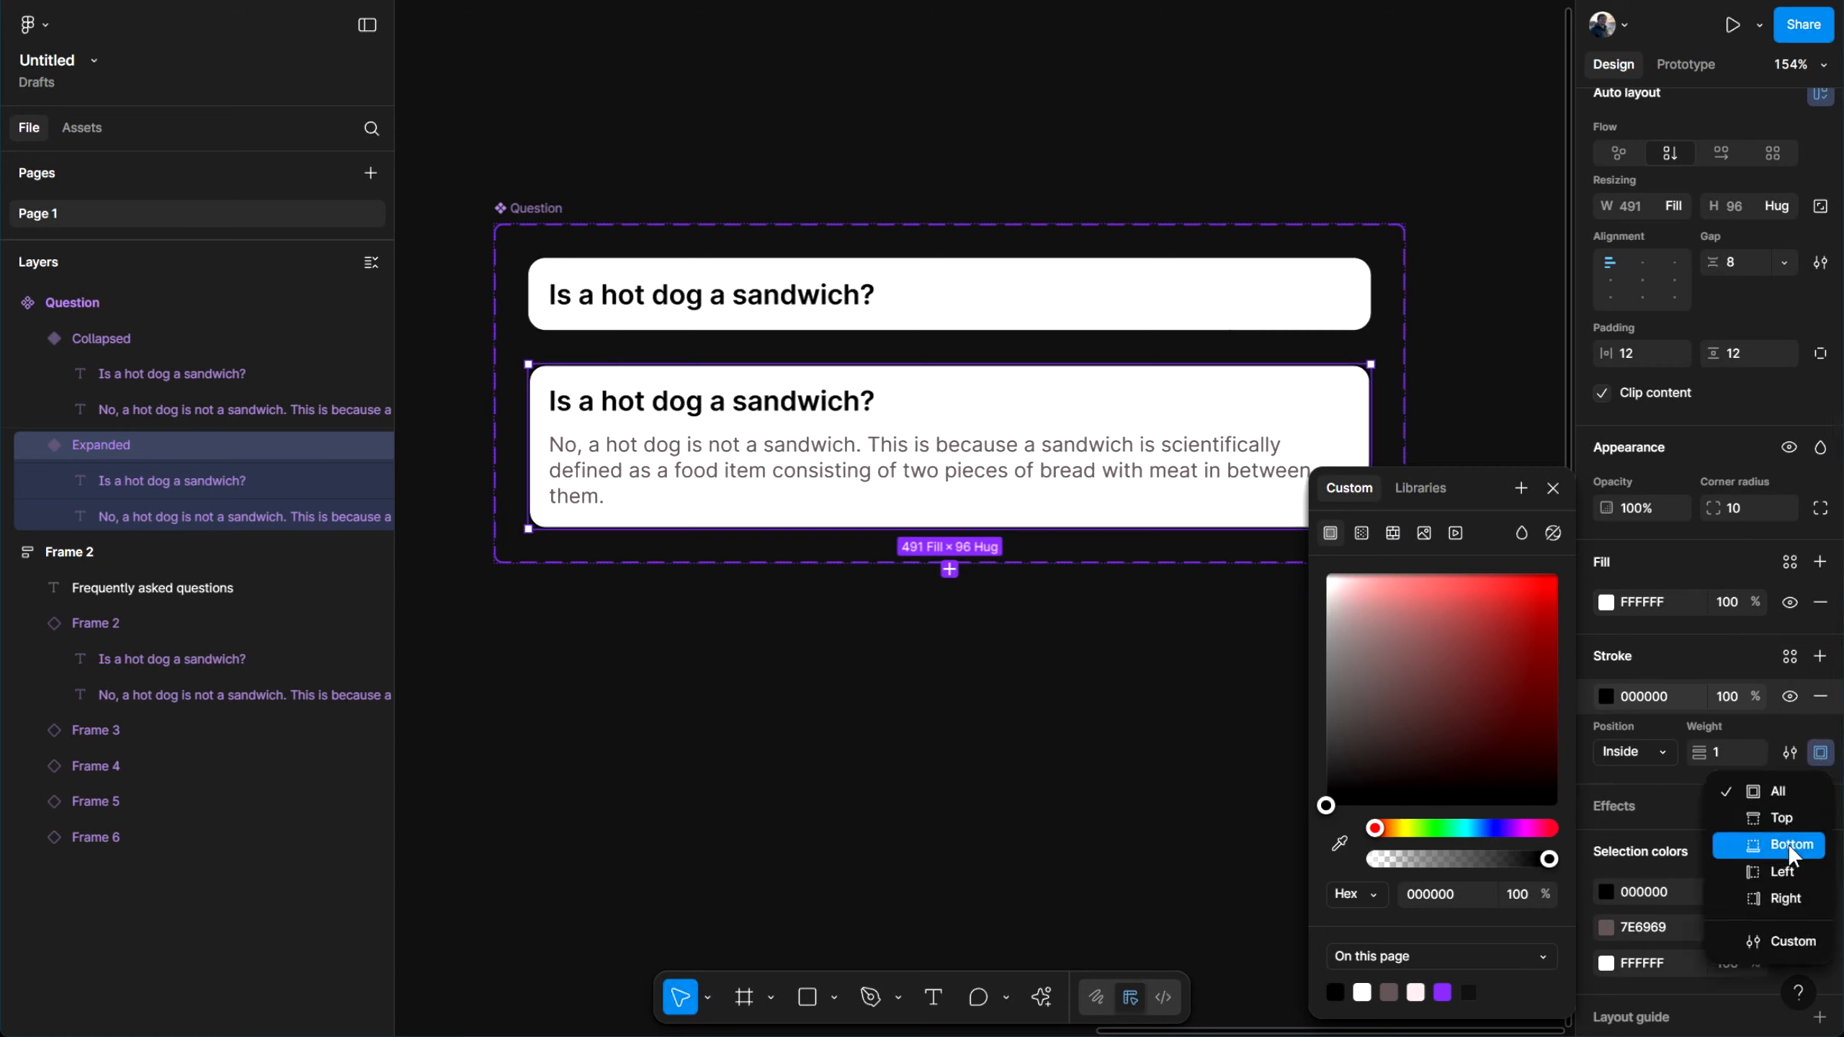
left_click(1787, 845)
left_click(1722, 758)
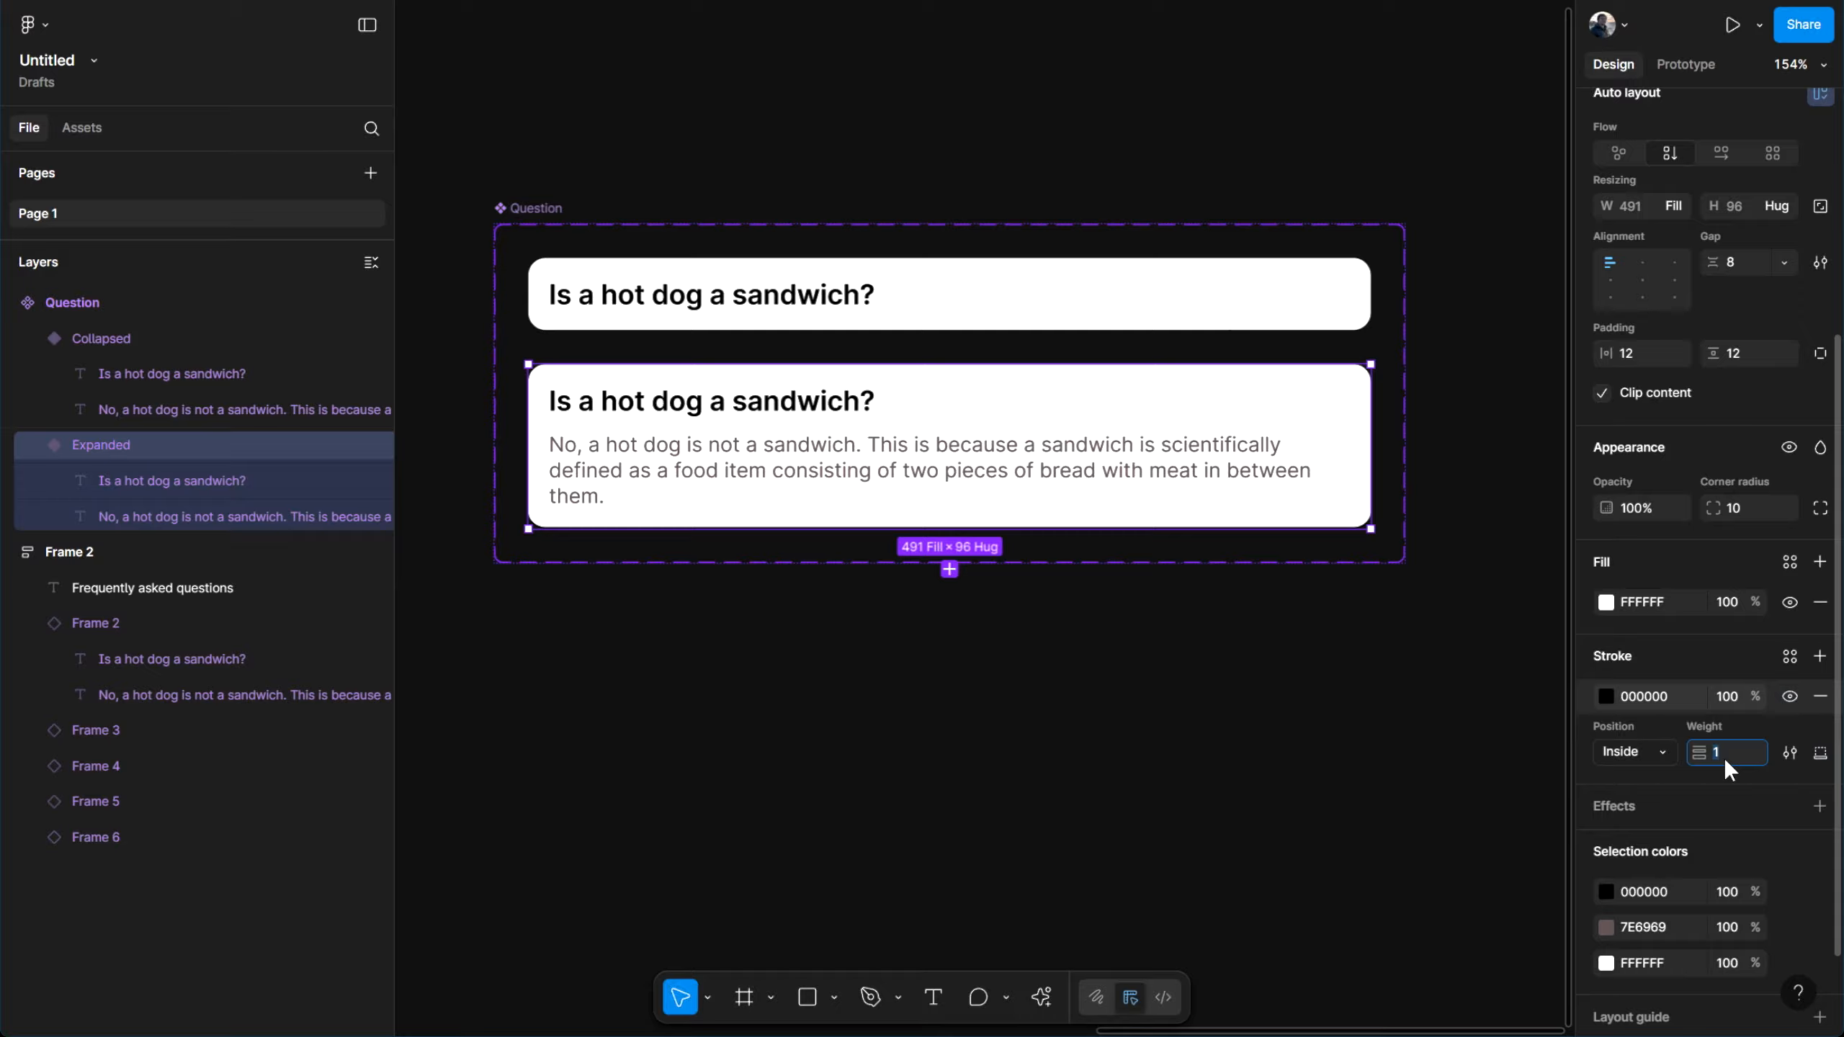
type("4")
key("Return")
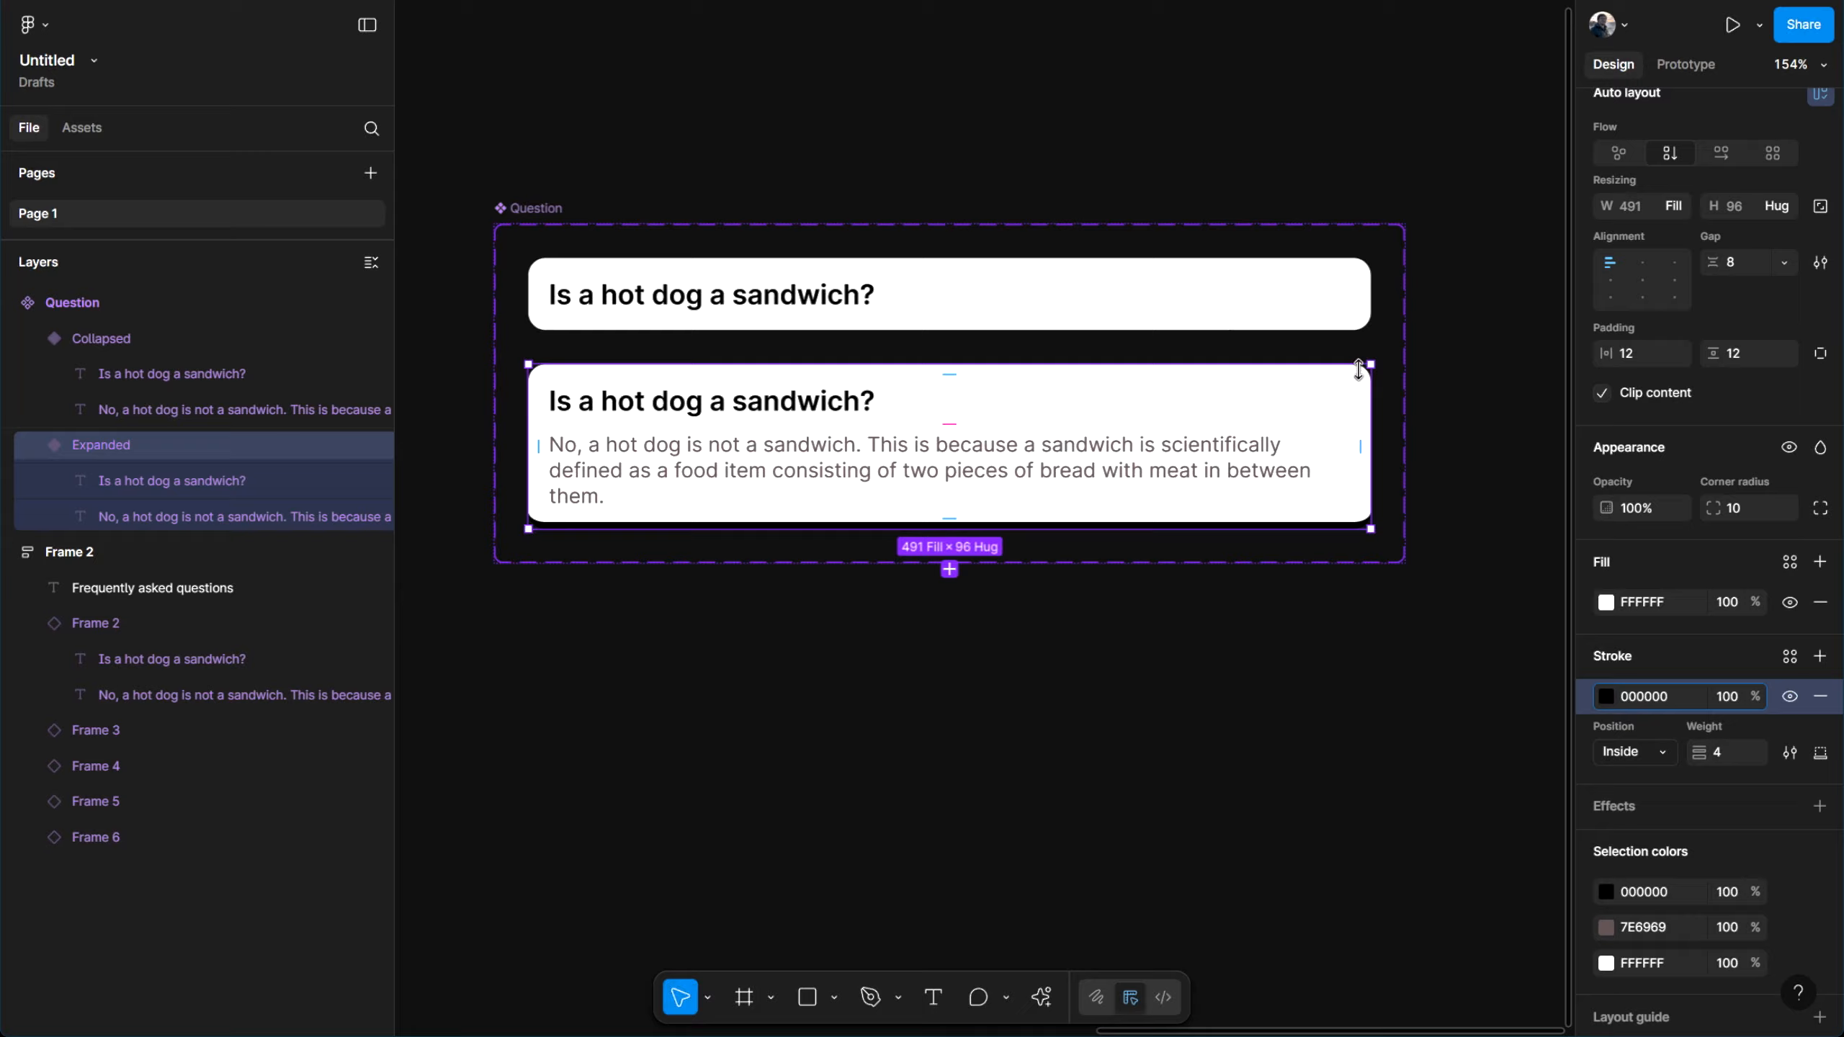
left_click(1456, 404)
Examine the question cards in the pink frame to compare the expanded card's bottom stroke with the collapsed cards
scroll(1362, 494, "down", 4)
left_click_drag(861, 615, 1400, 665)
scroll(871, 207, "up", 2)
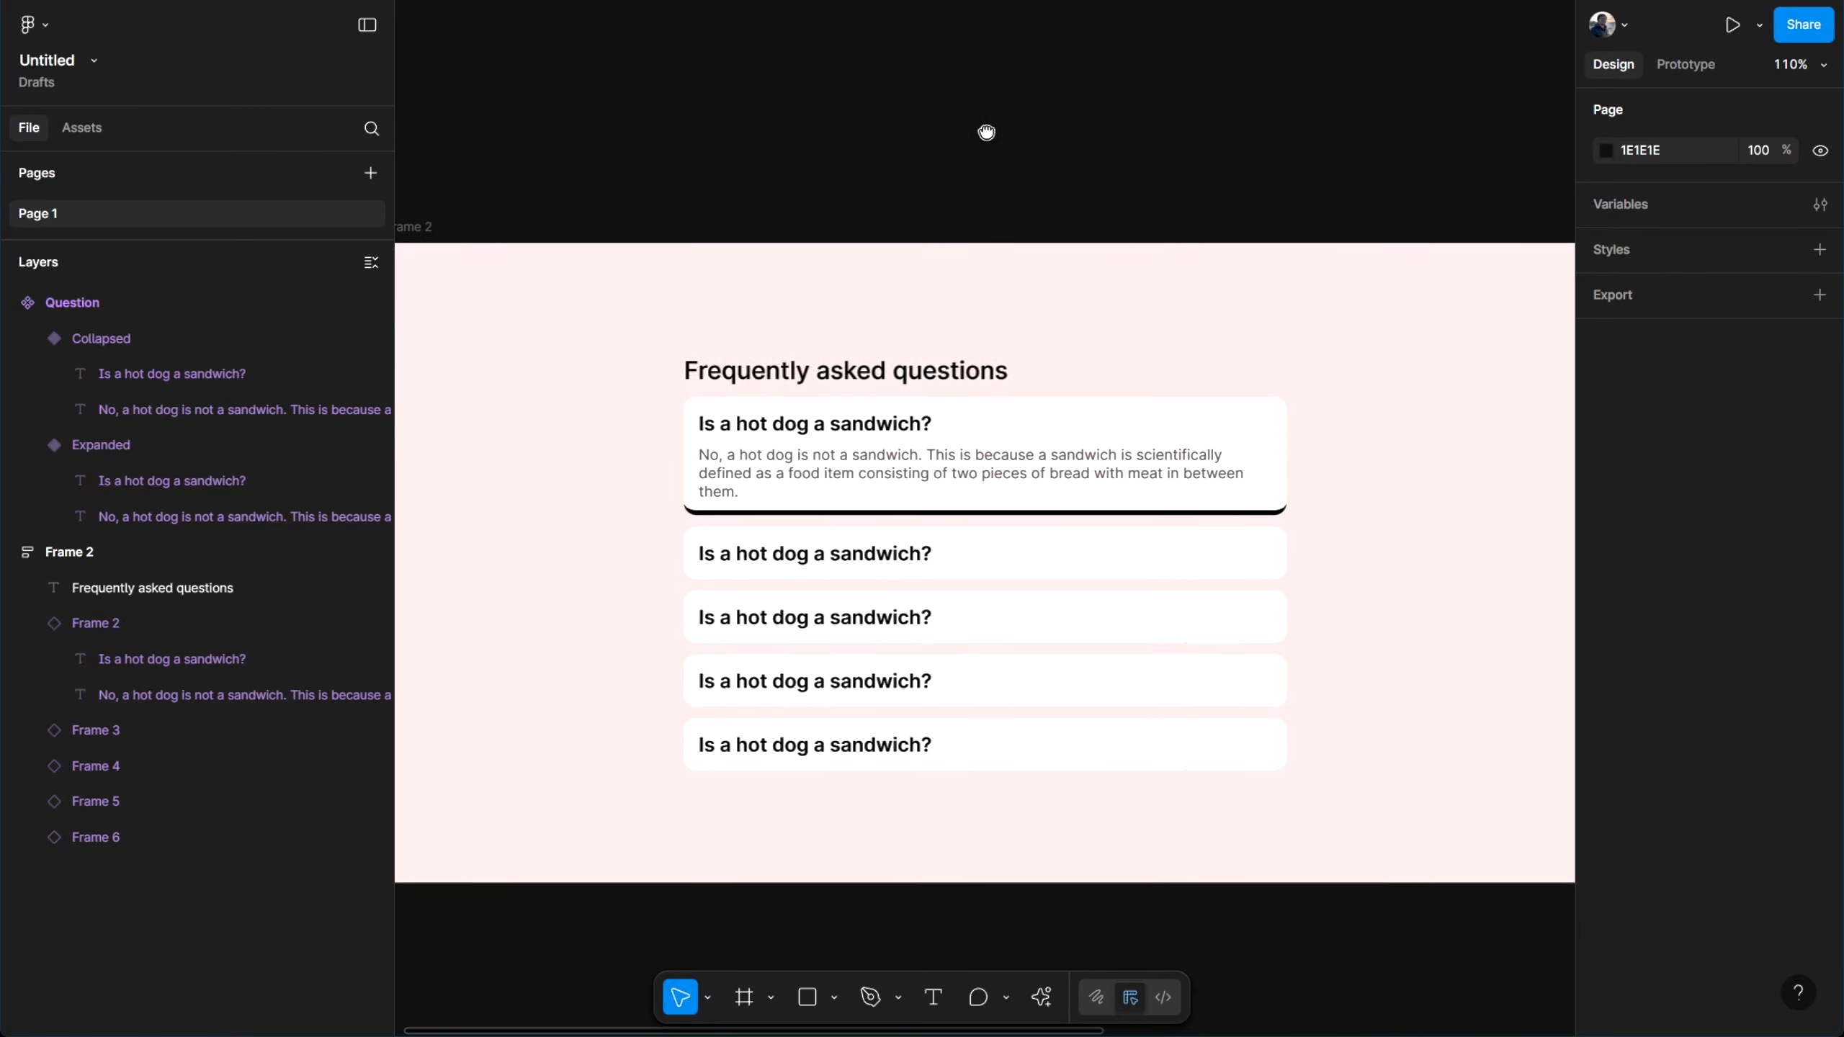
scroll(1016, 153, "up", 3)
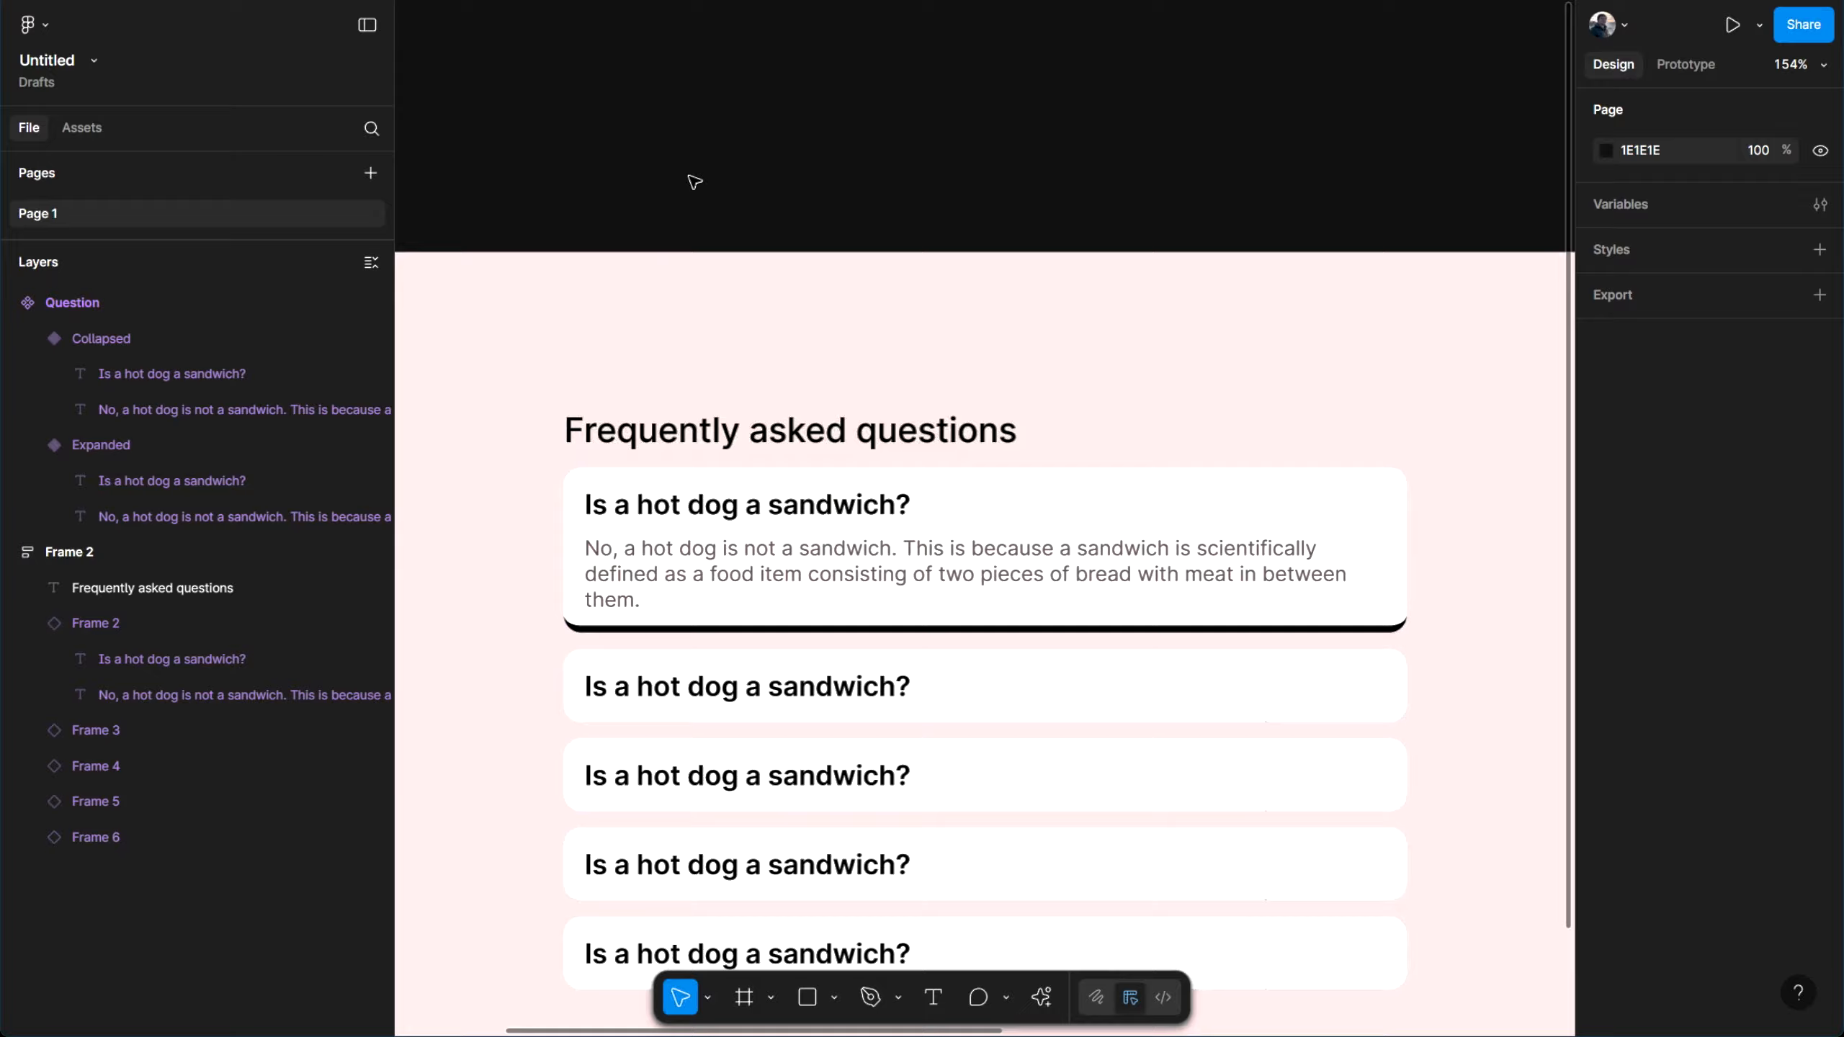
scroll(978, 145, "down", 3)
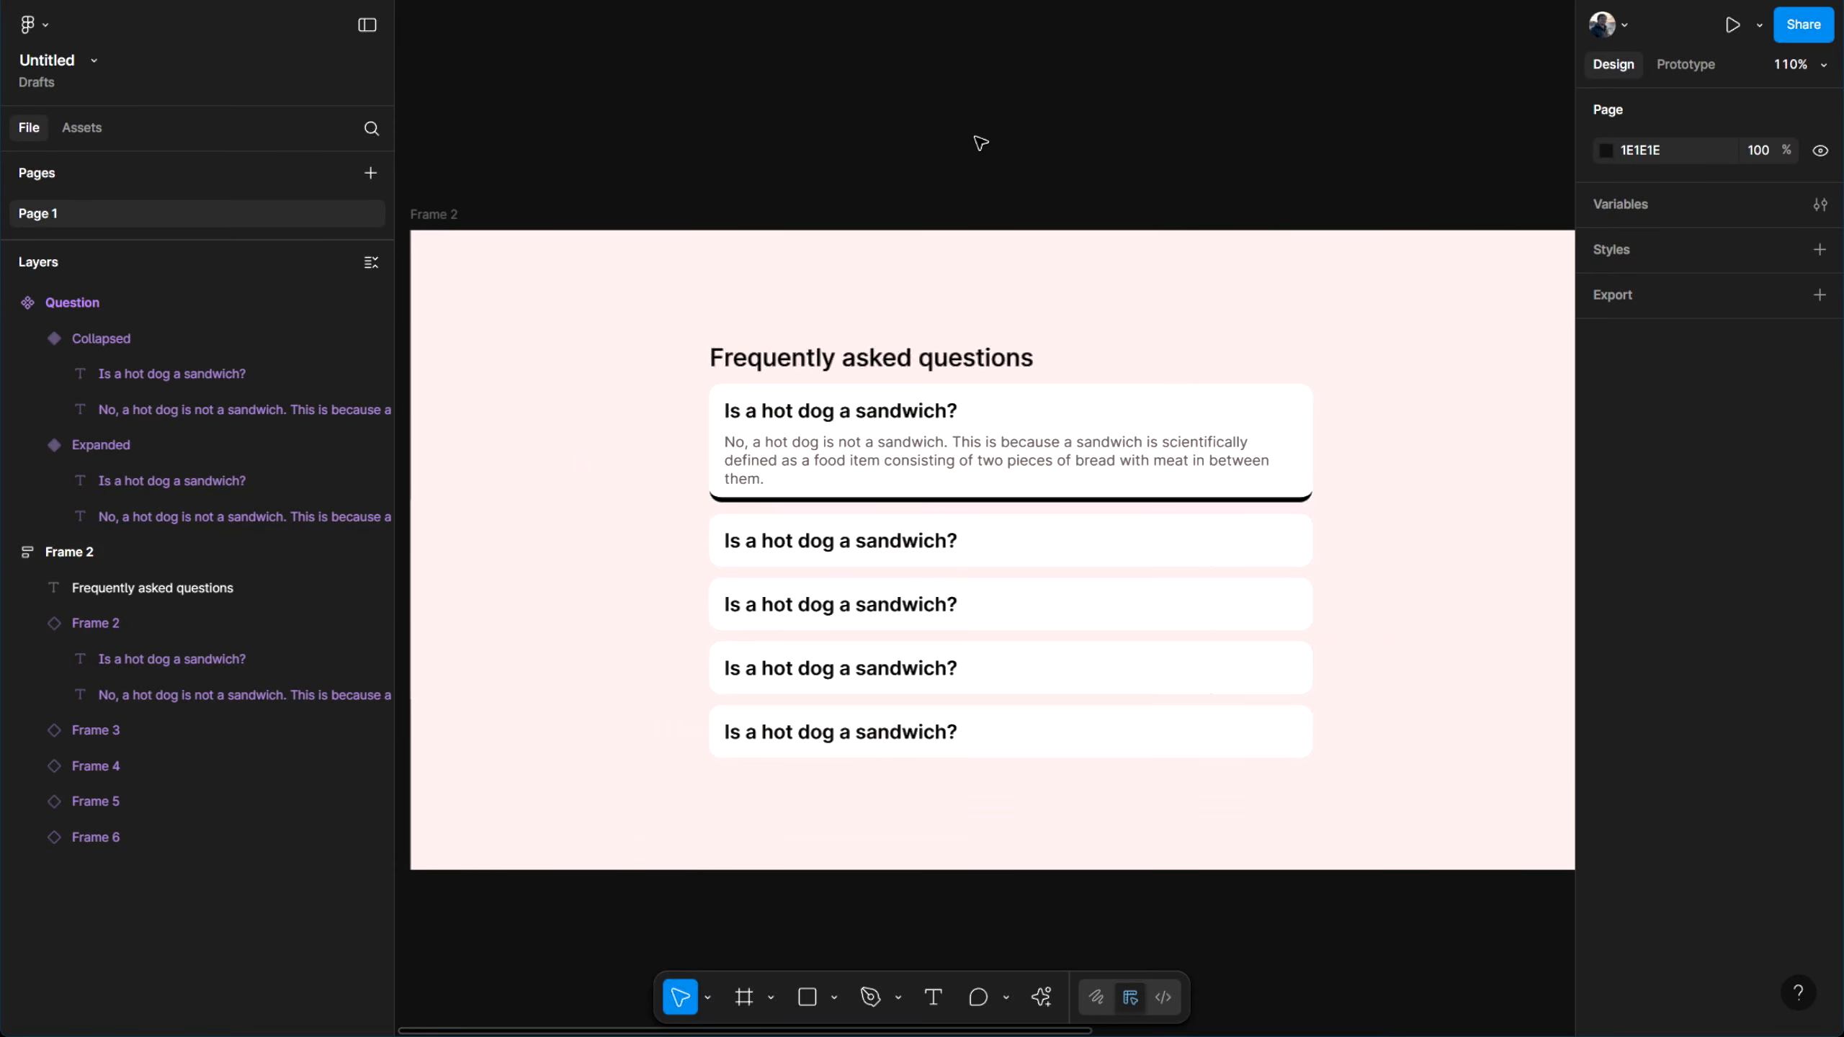
scroll(980, 144, "down", 2)
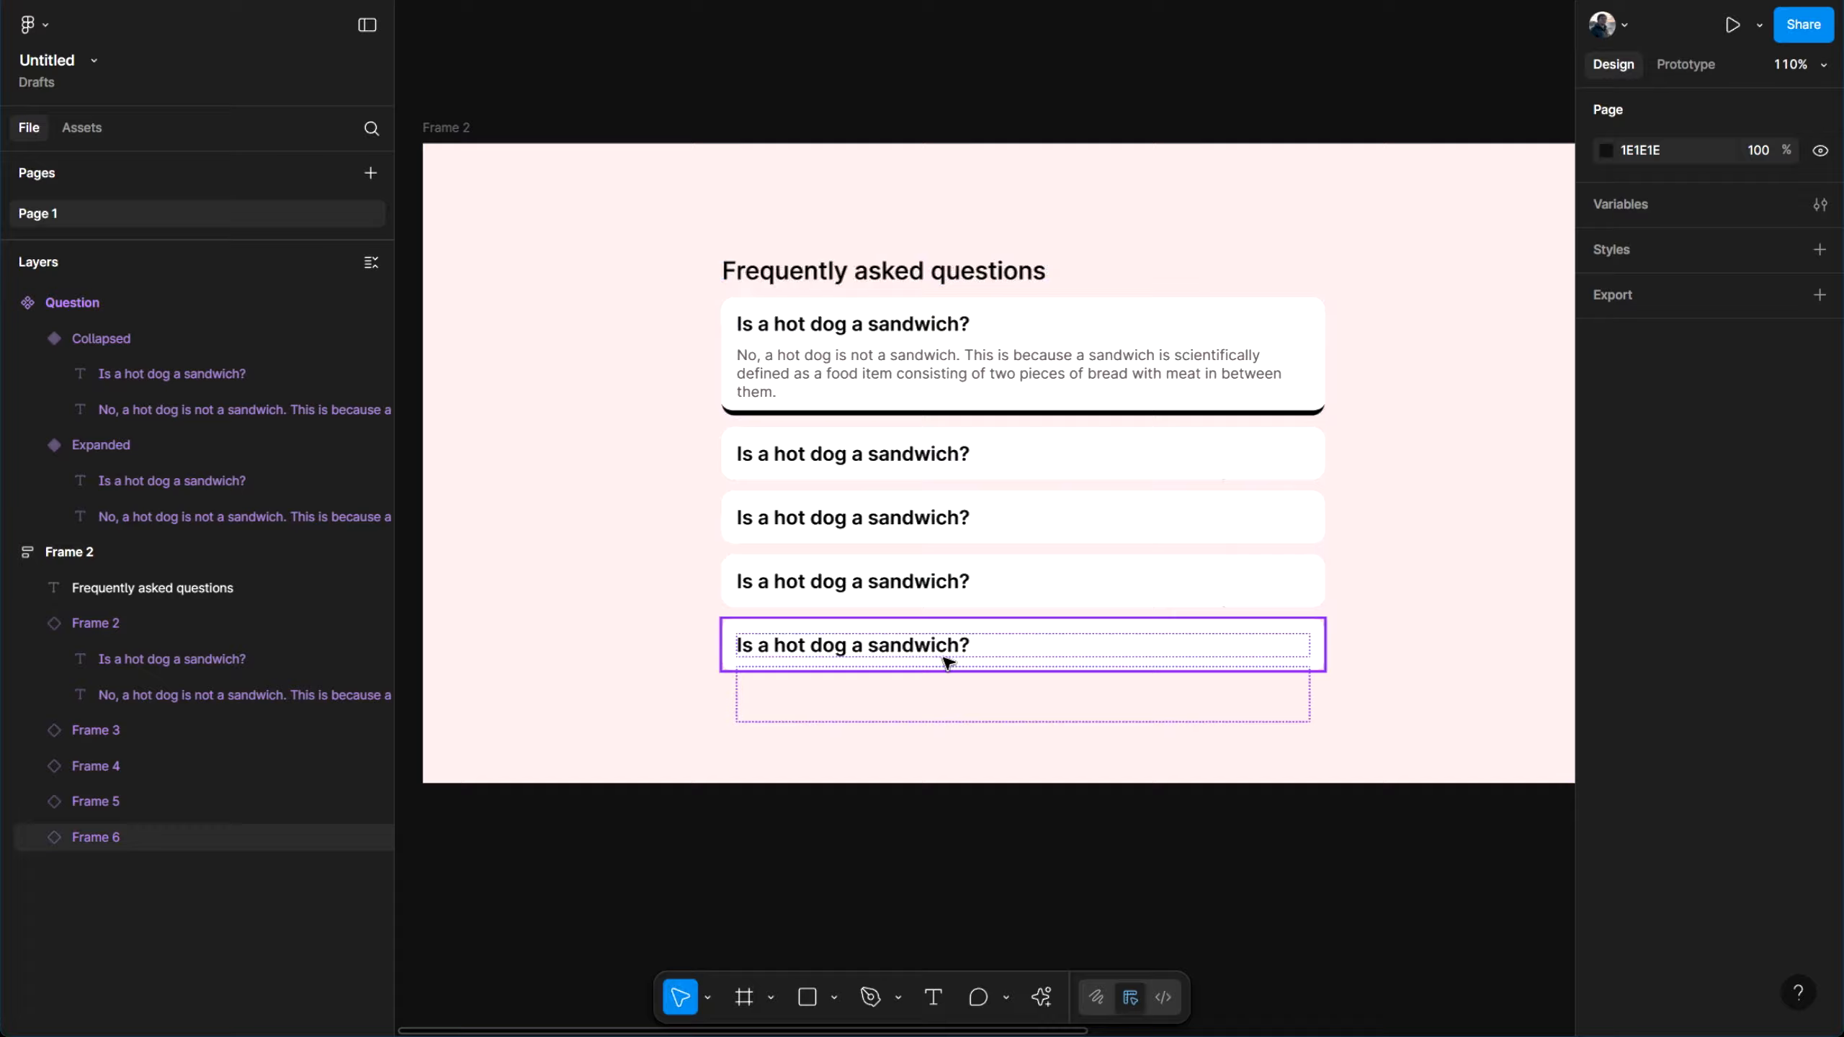
scroll(922, 835, "down", 2)
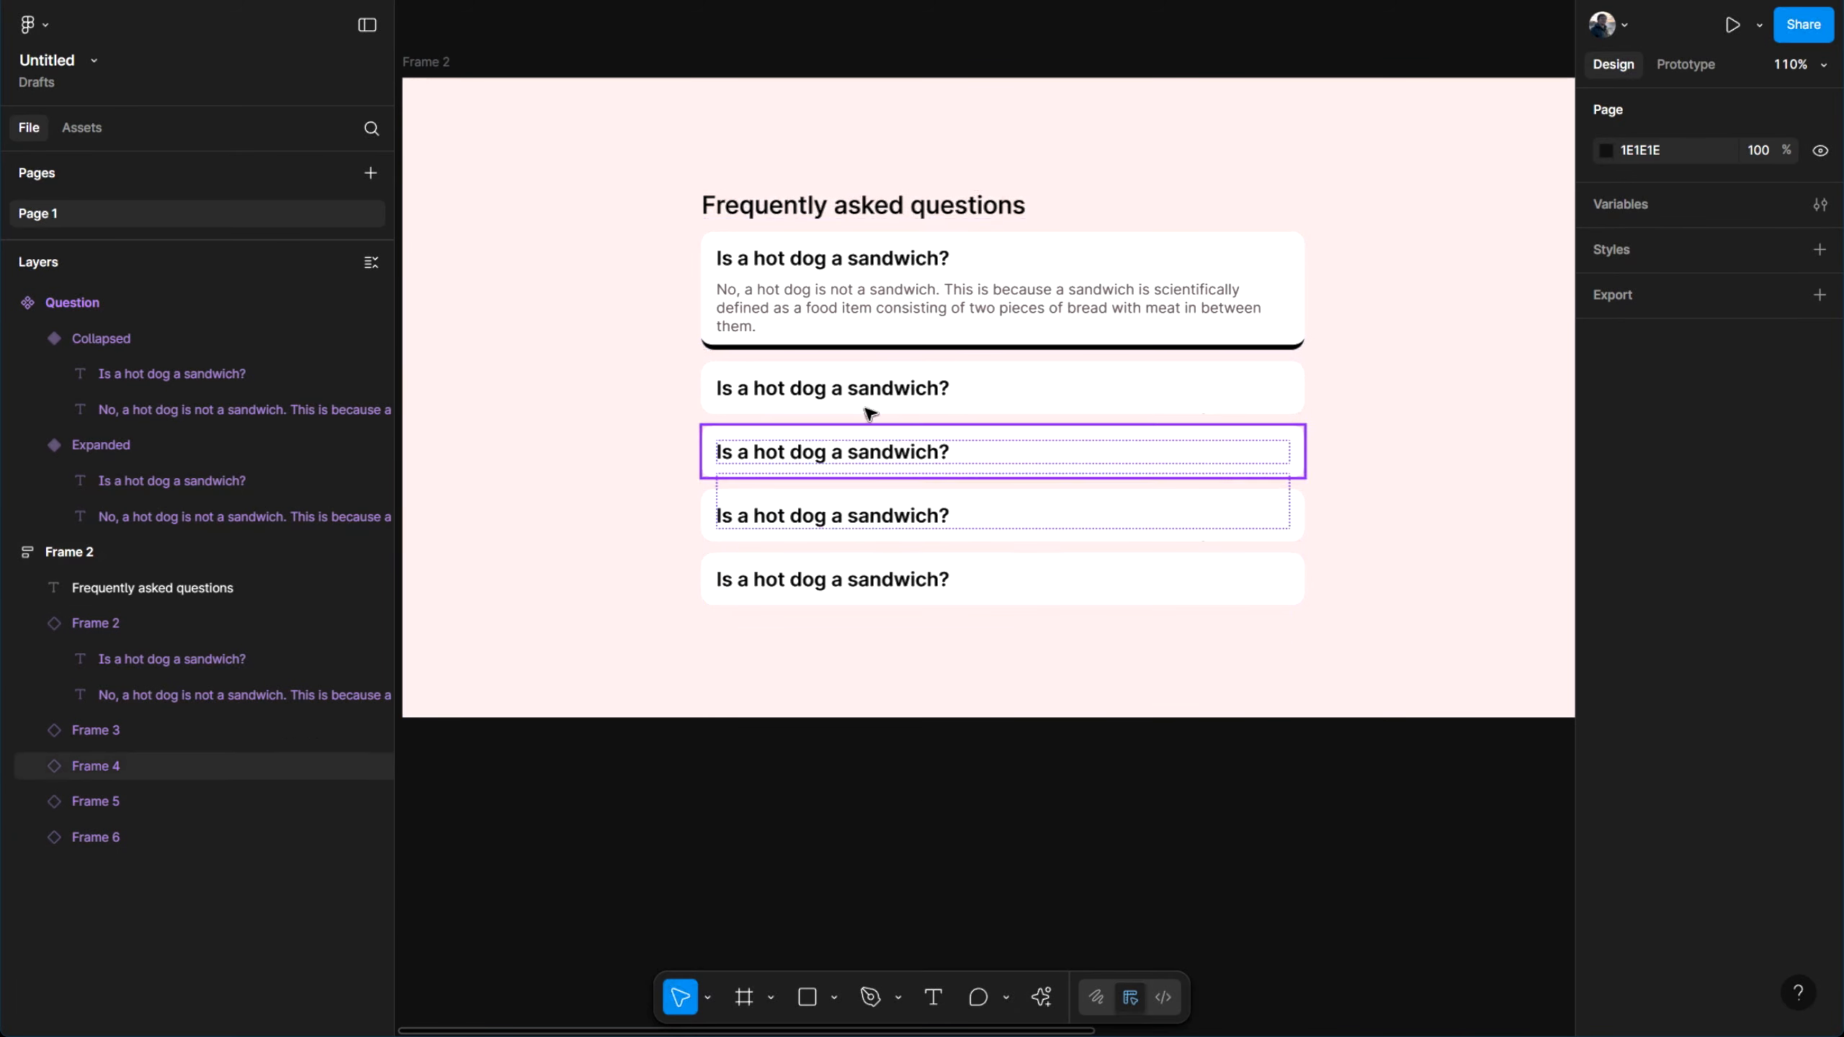
scroll(901, 823, "up", 1)
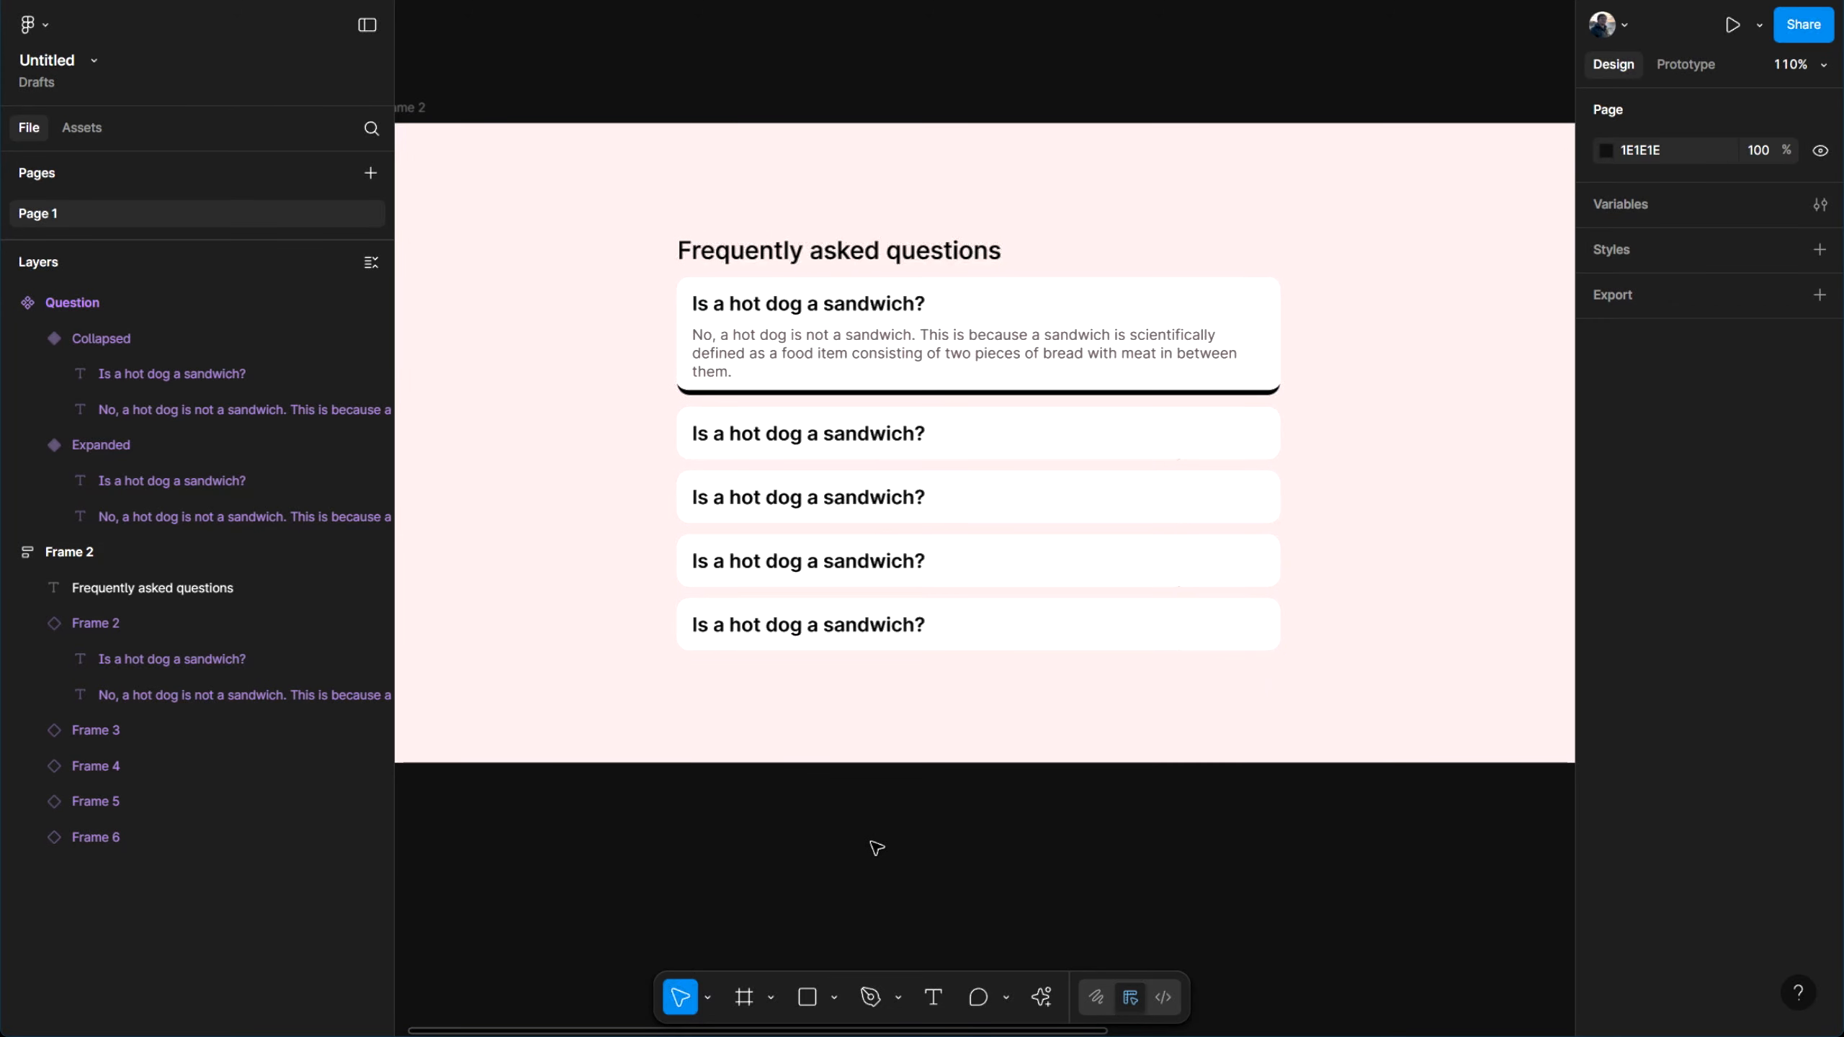
scroll(842, 323, "down", 3)
left_click(921, 581)
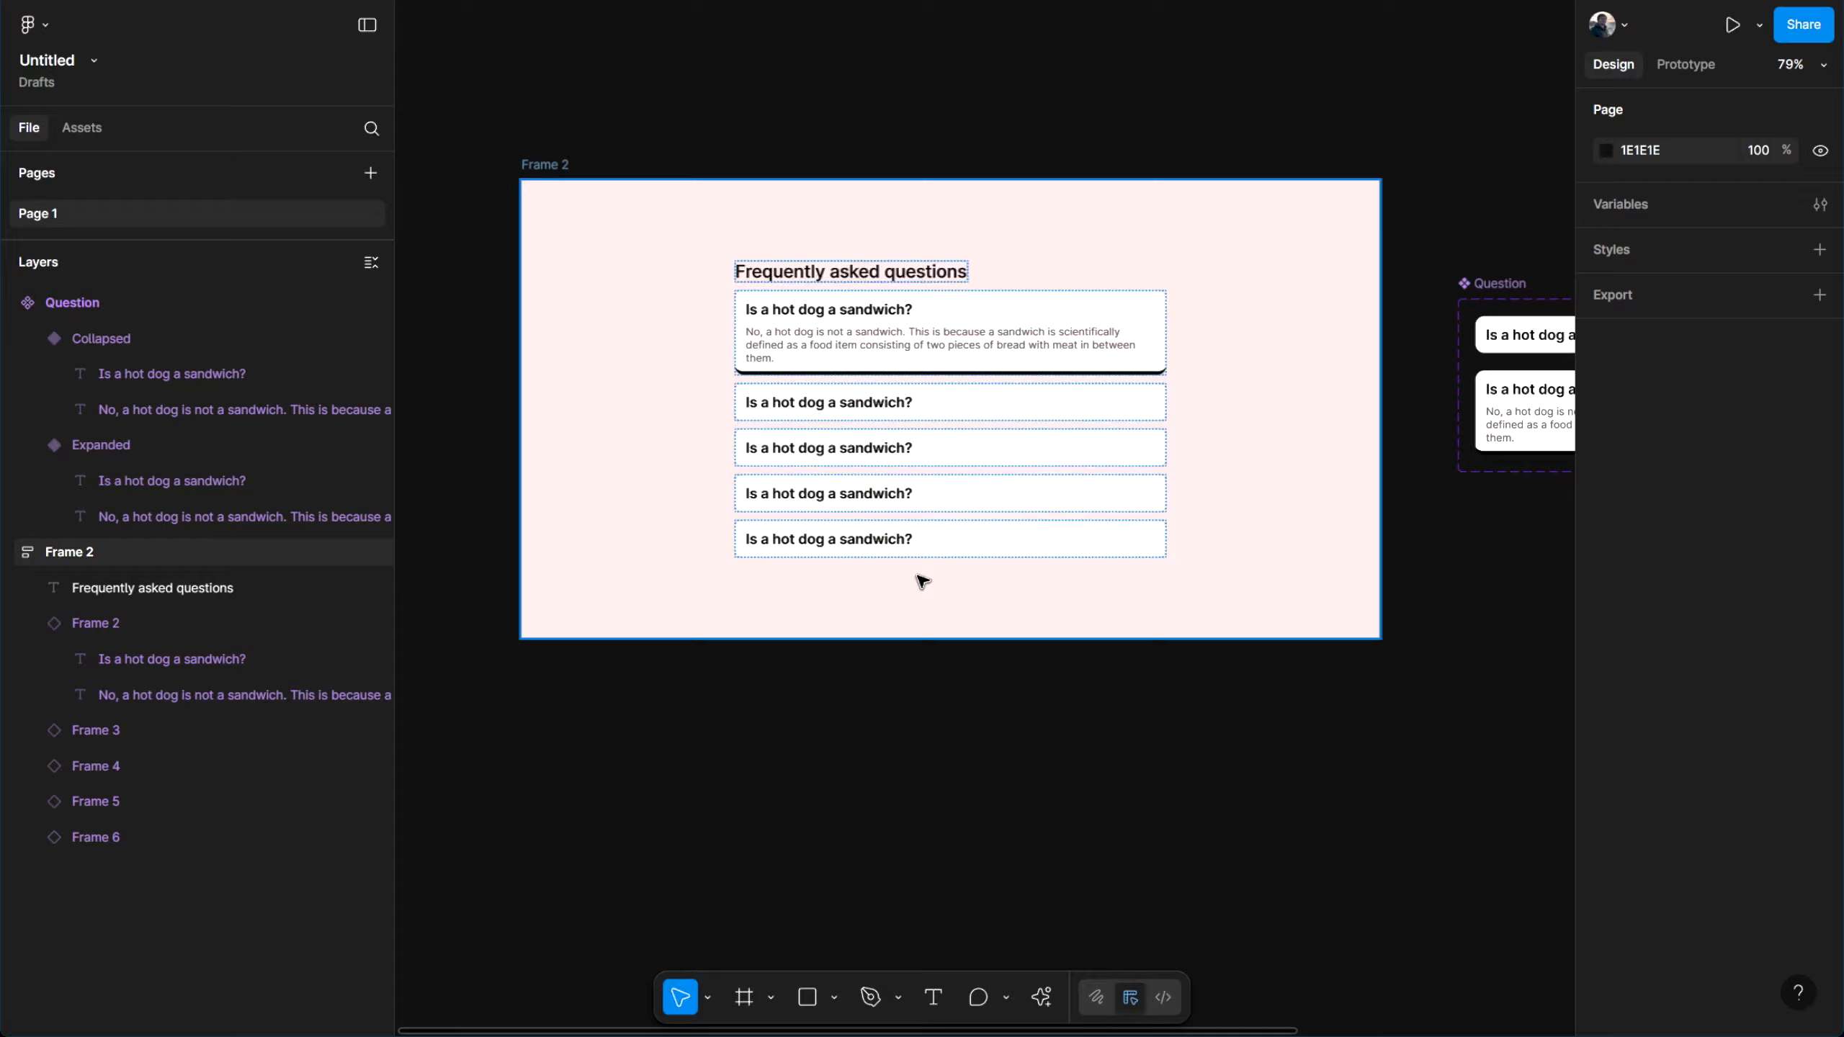
scroll(1021, 765, "up", 1)
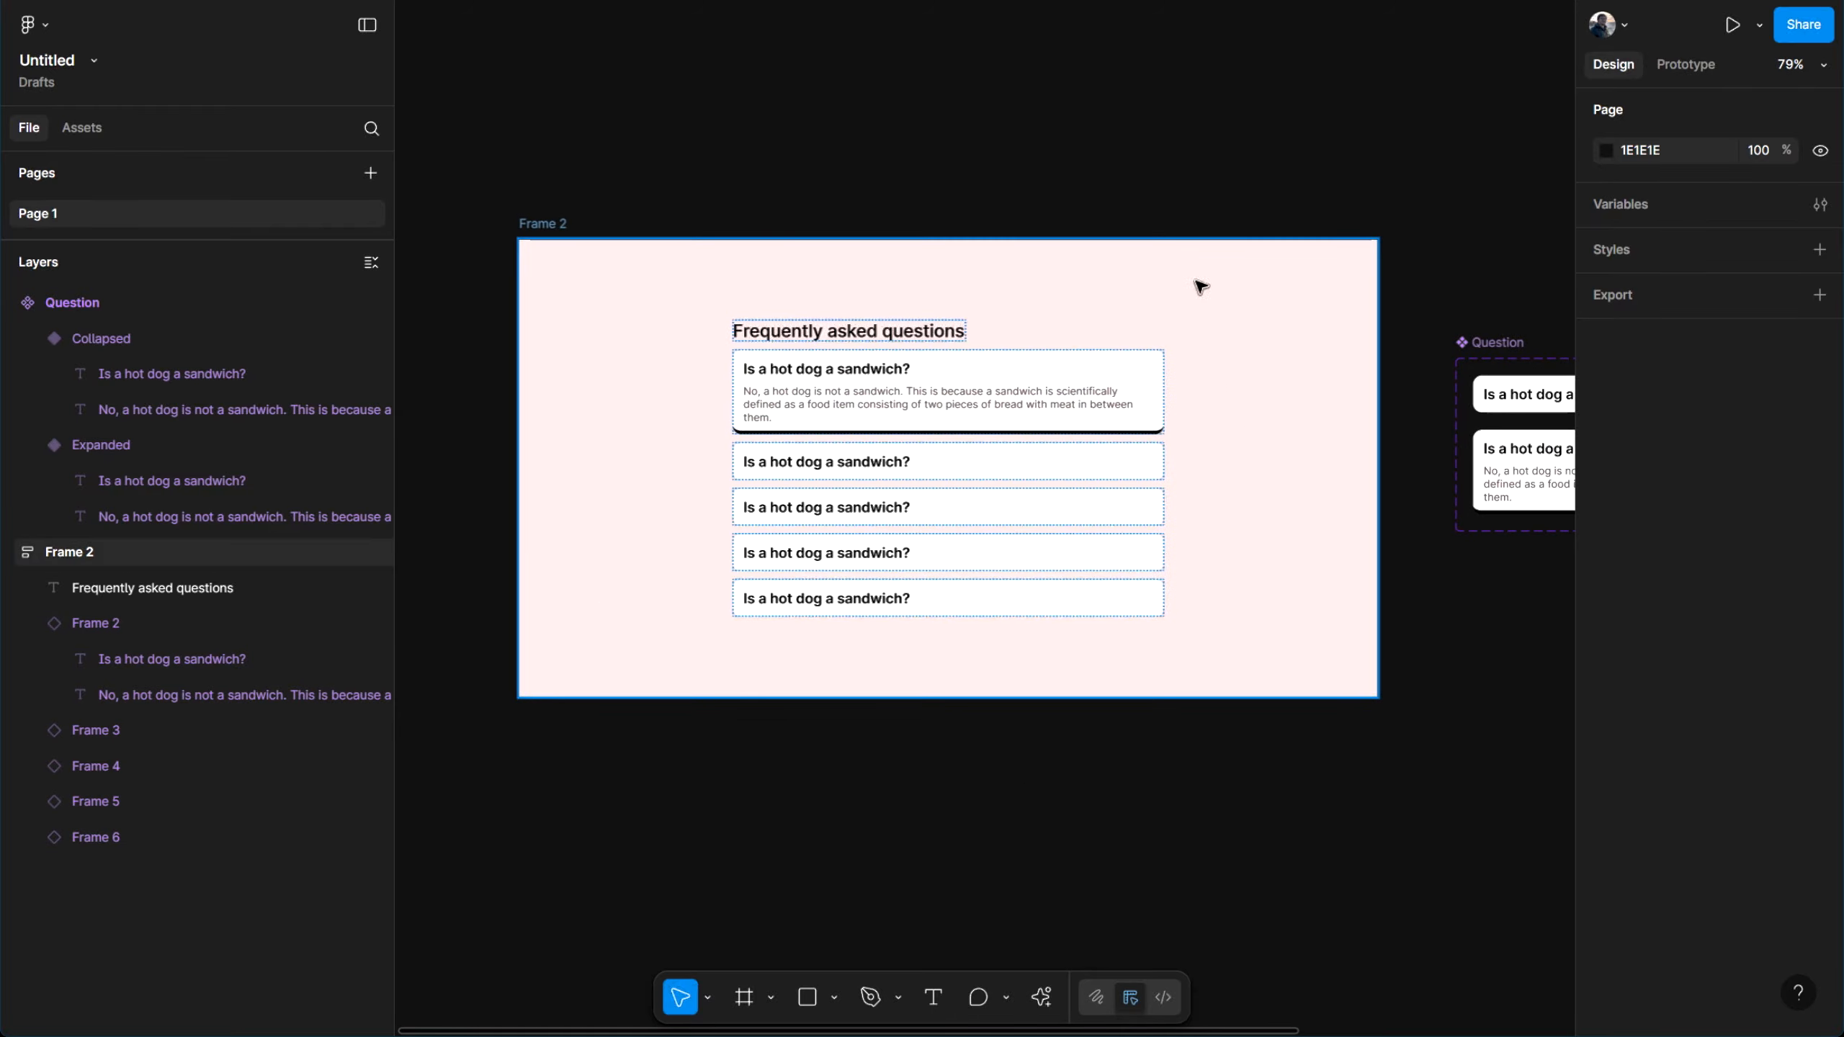
mouse_move(1167, 134)
left_mouse_down()
mouse_move(1108, 147)
mouse_move(1174, 127)
left_mouse_up()
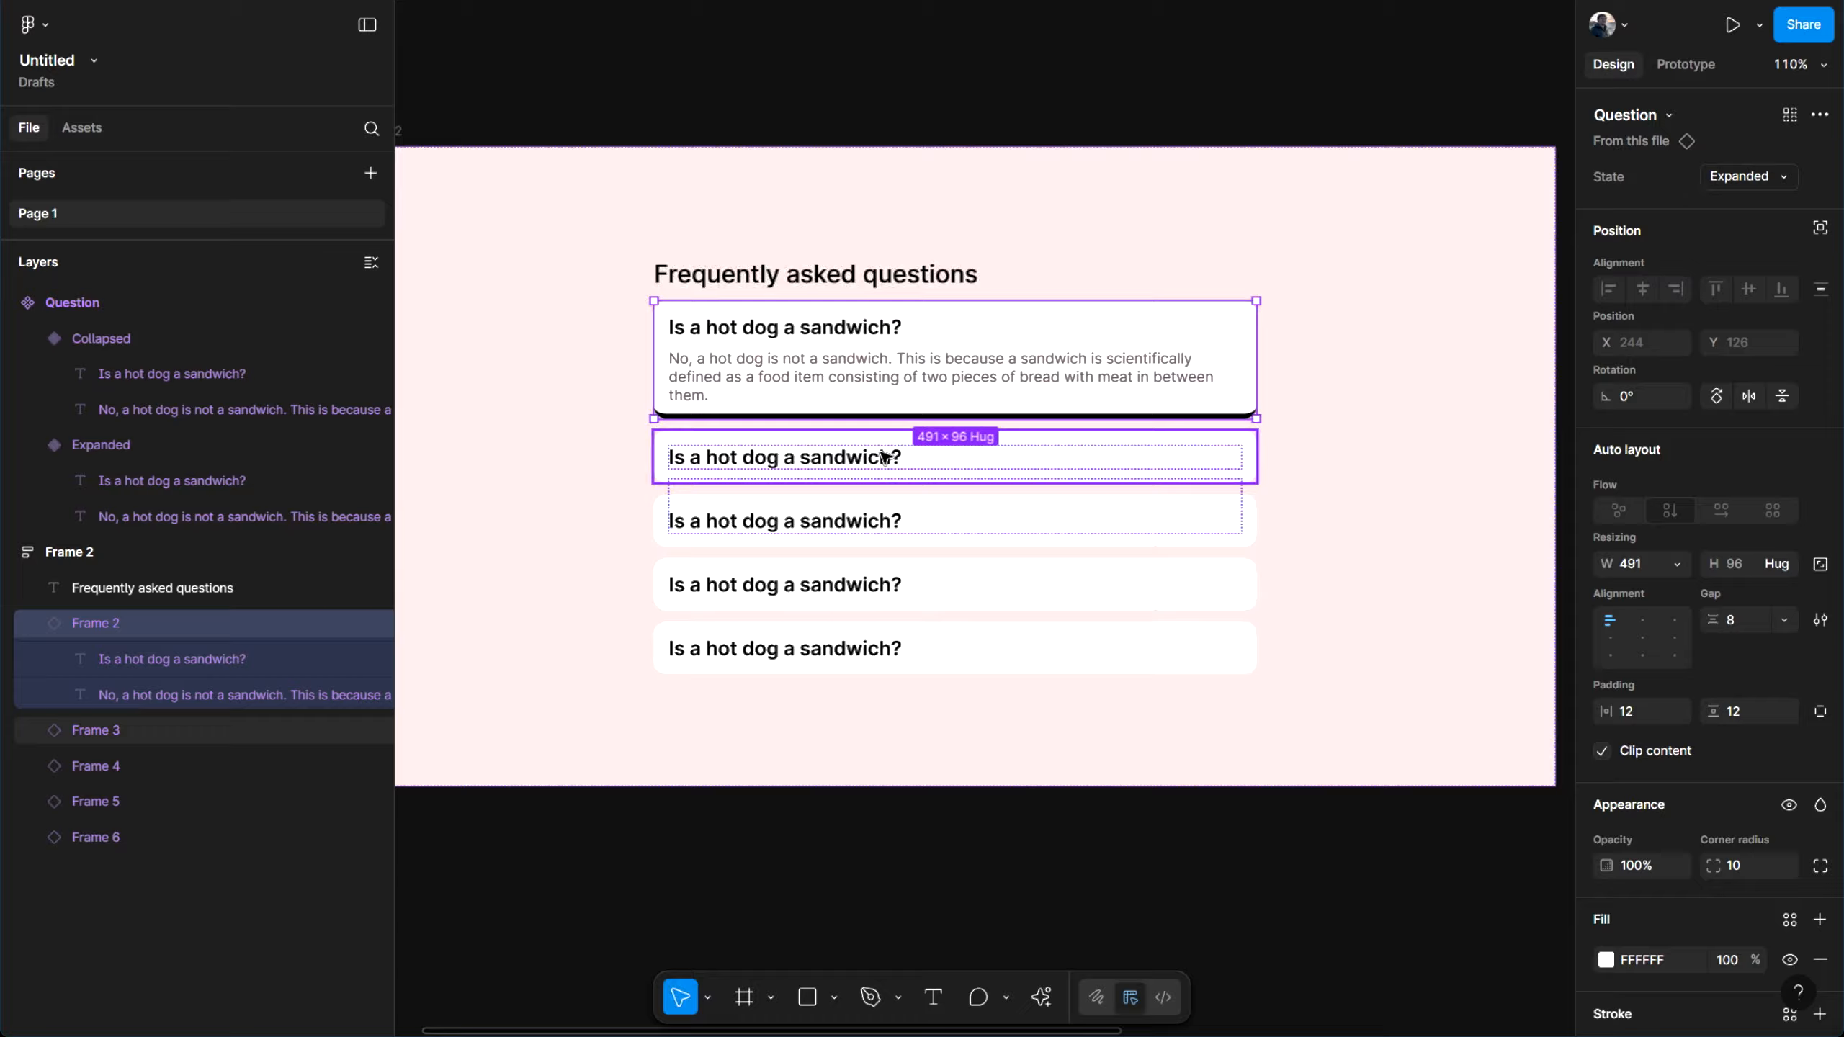
Move all five question cards out of the pink frame onto the empty canvas above the Question component set
left_click(890, 454, "shift")
left_click(859, 513, "shift")
left_click(822, 592, "shift")
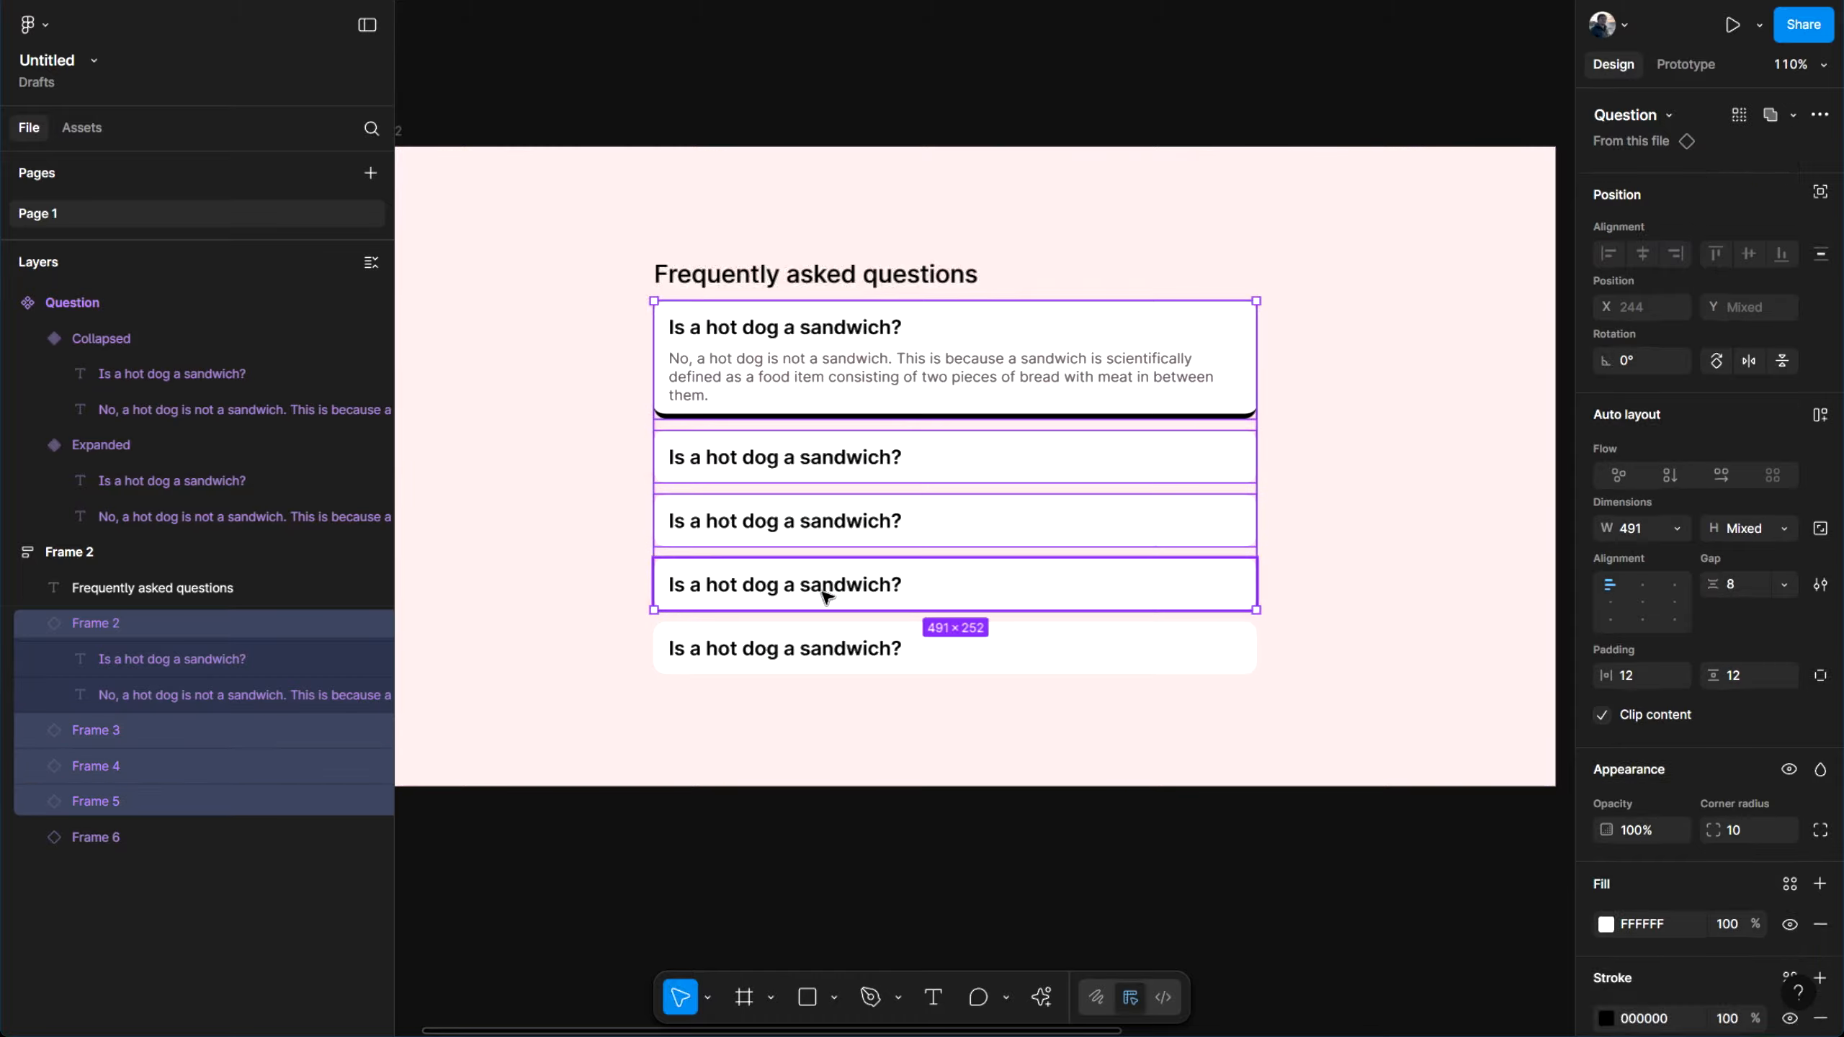
left_click(811, 646, "shift")
scroll(755, 581, "down", 5)
left_click_drag(752, 539, 1030, 342)
scroll(1029, 342, "up", 5)
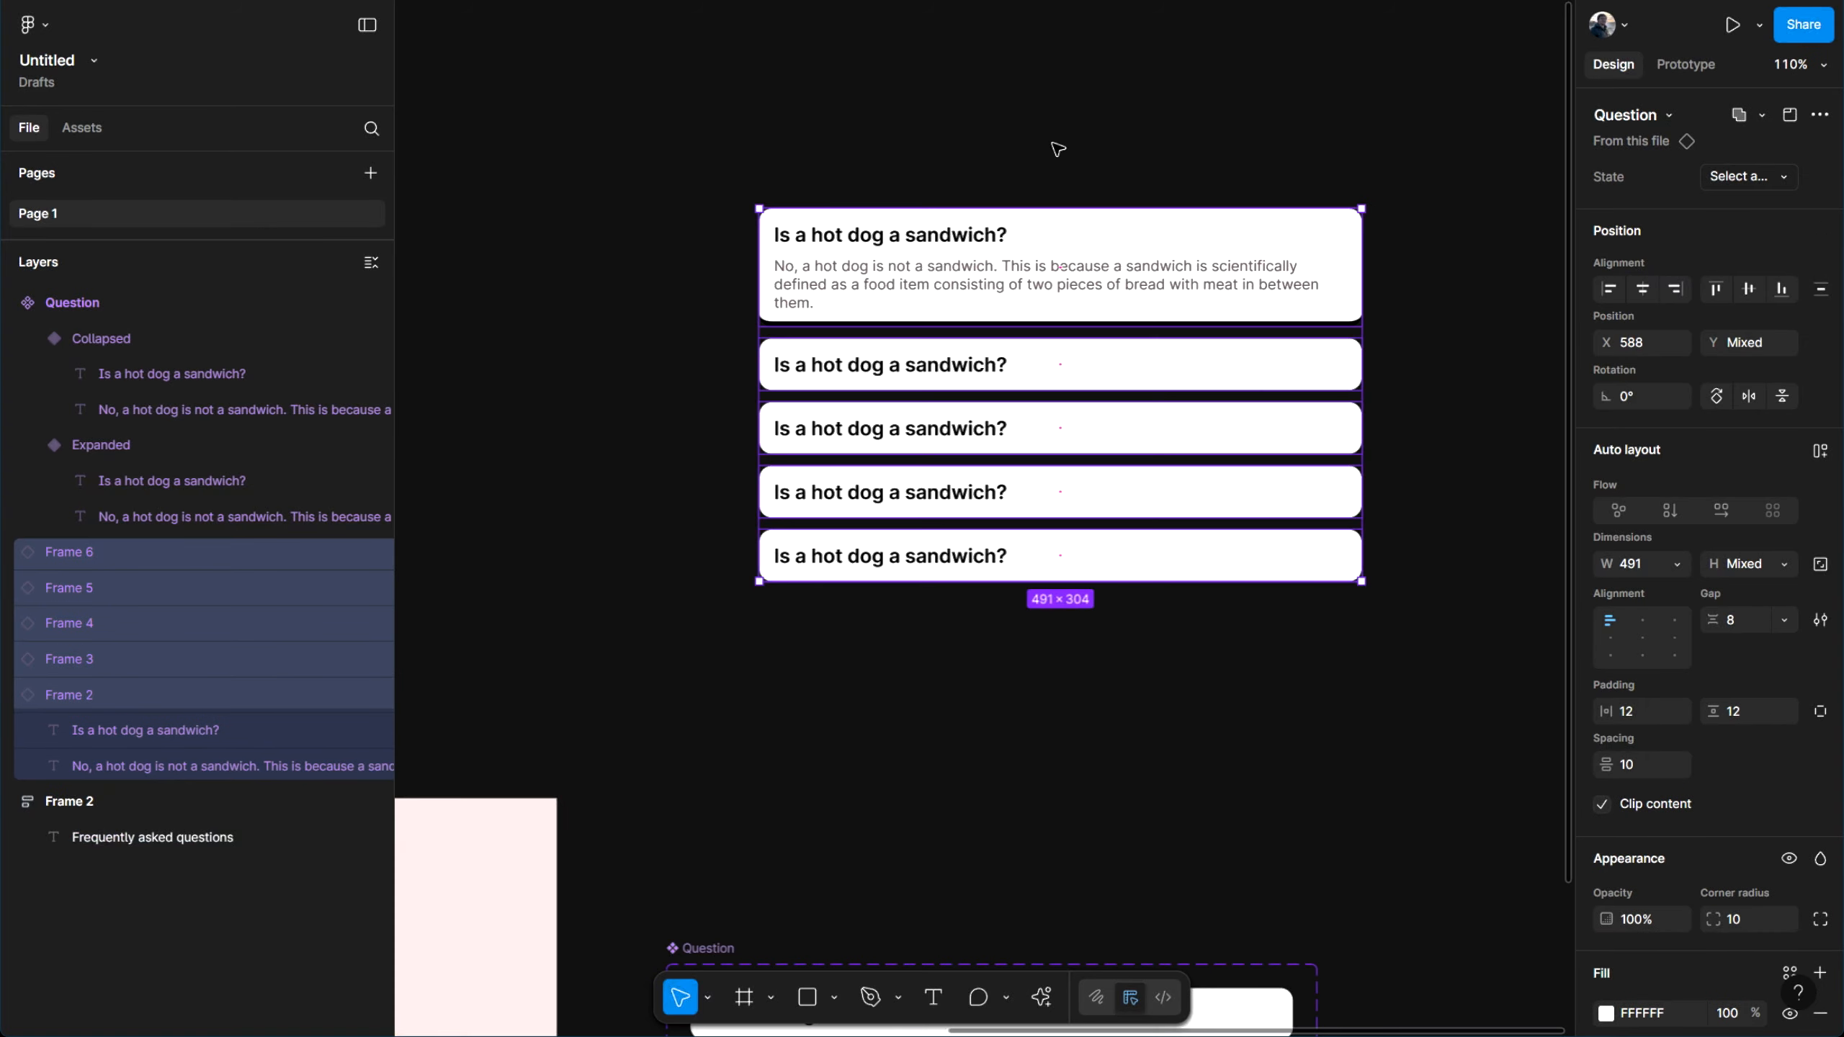
Create a single component from the five selected question cards
left_click_drag(1052, 144, 1016, 194)
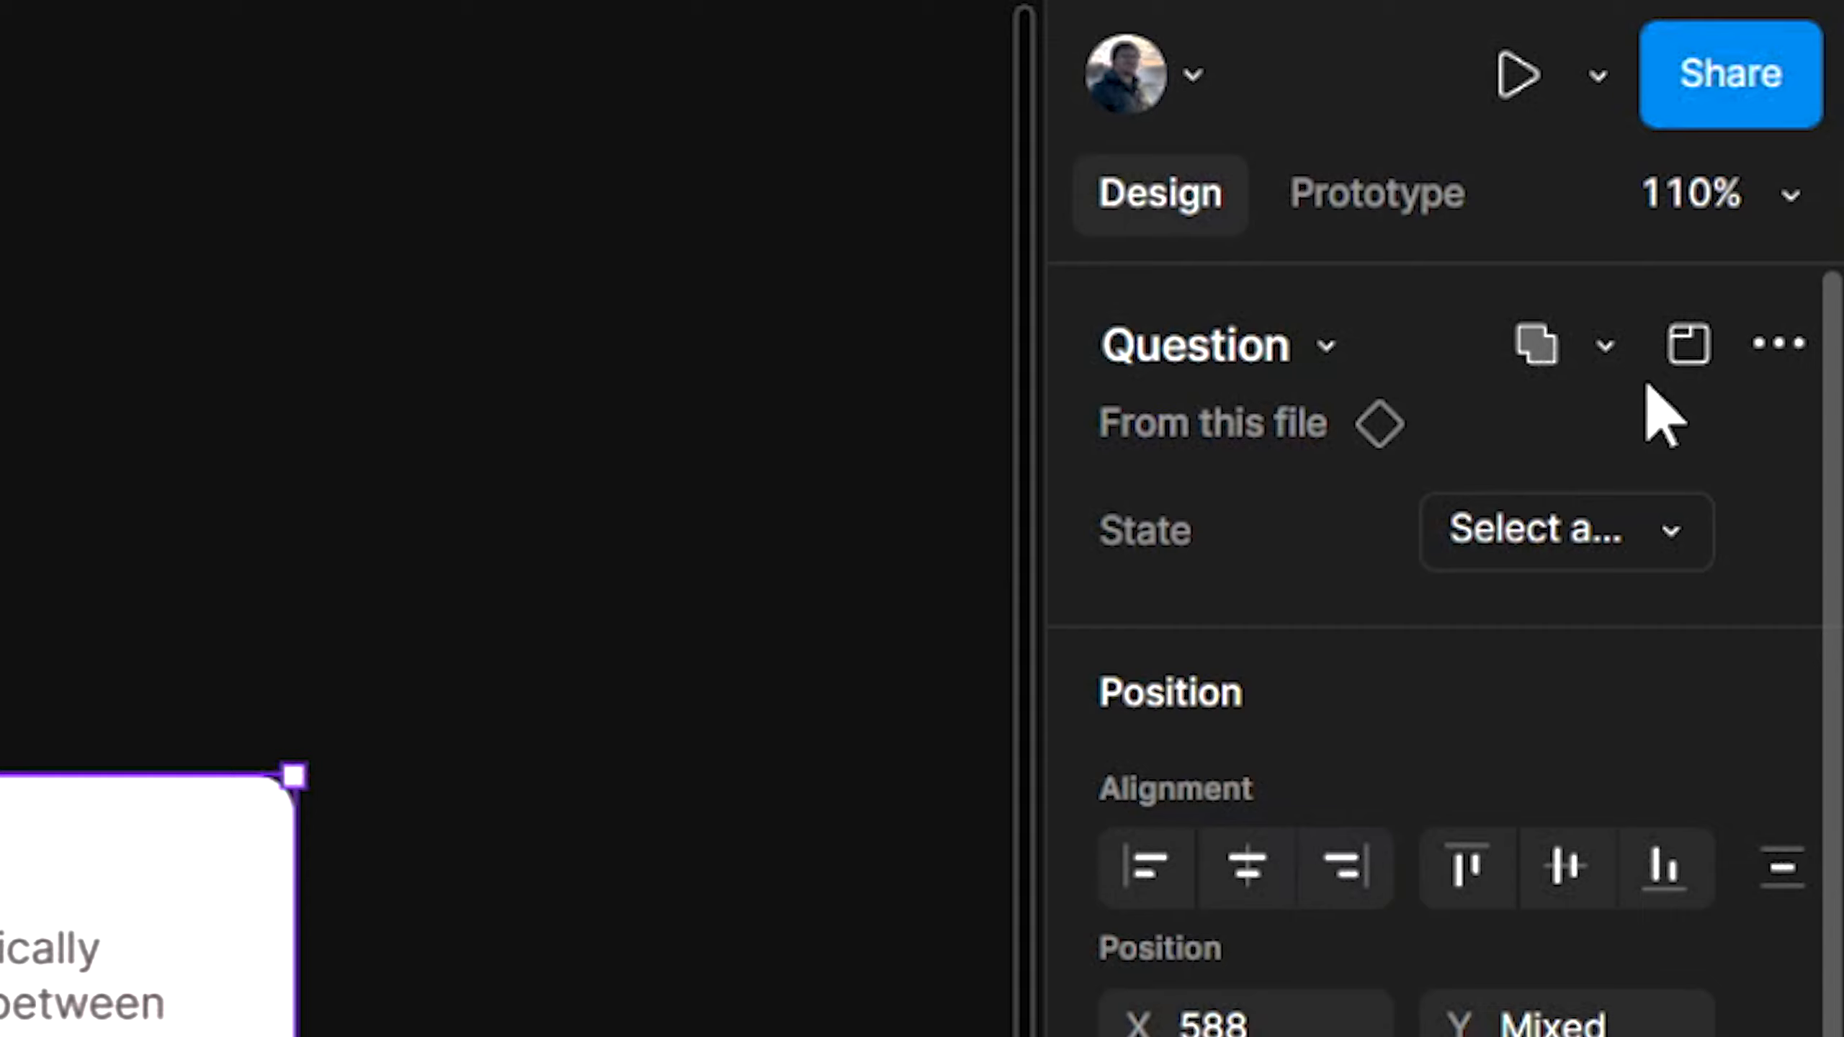
left_click(1819, 116)
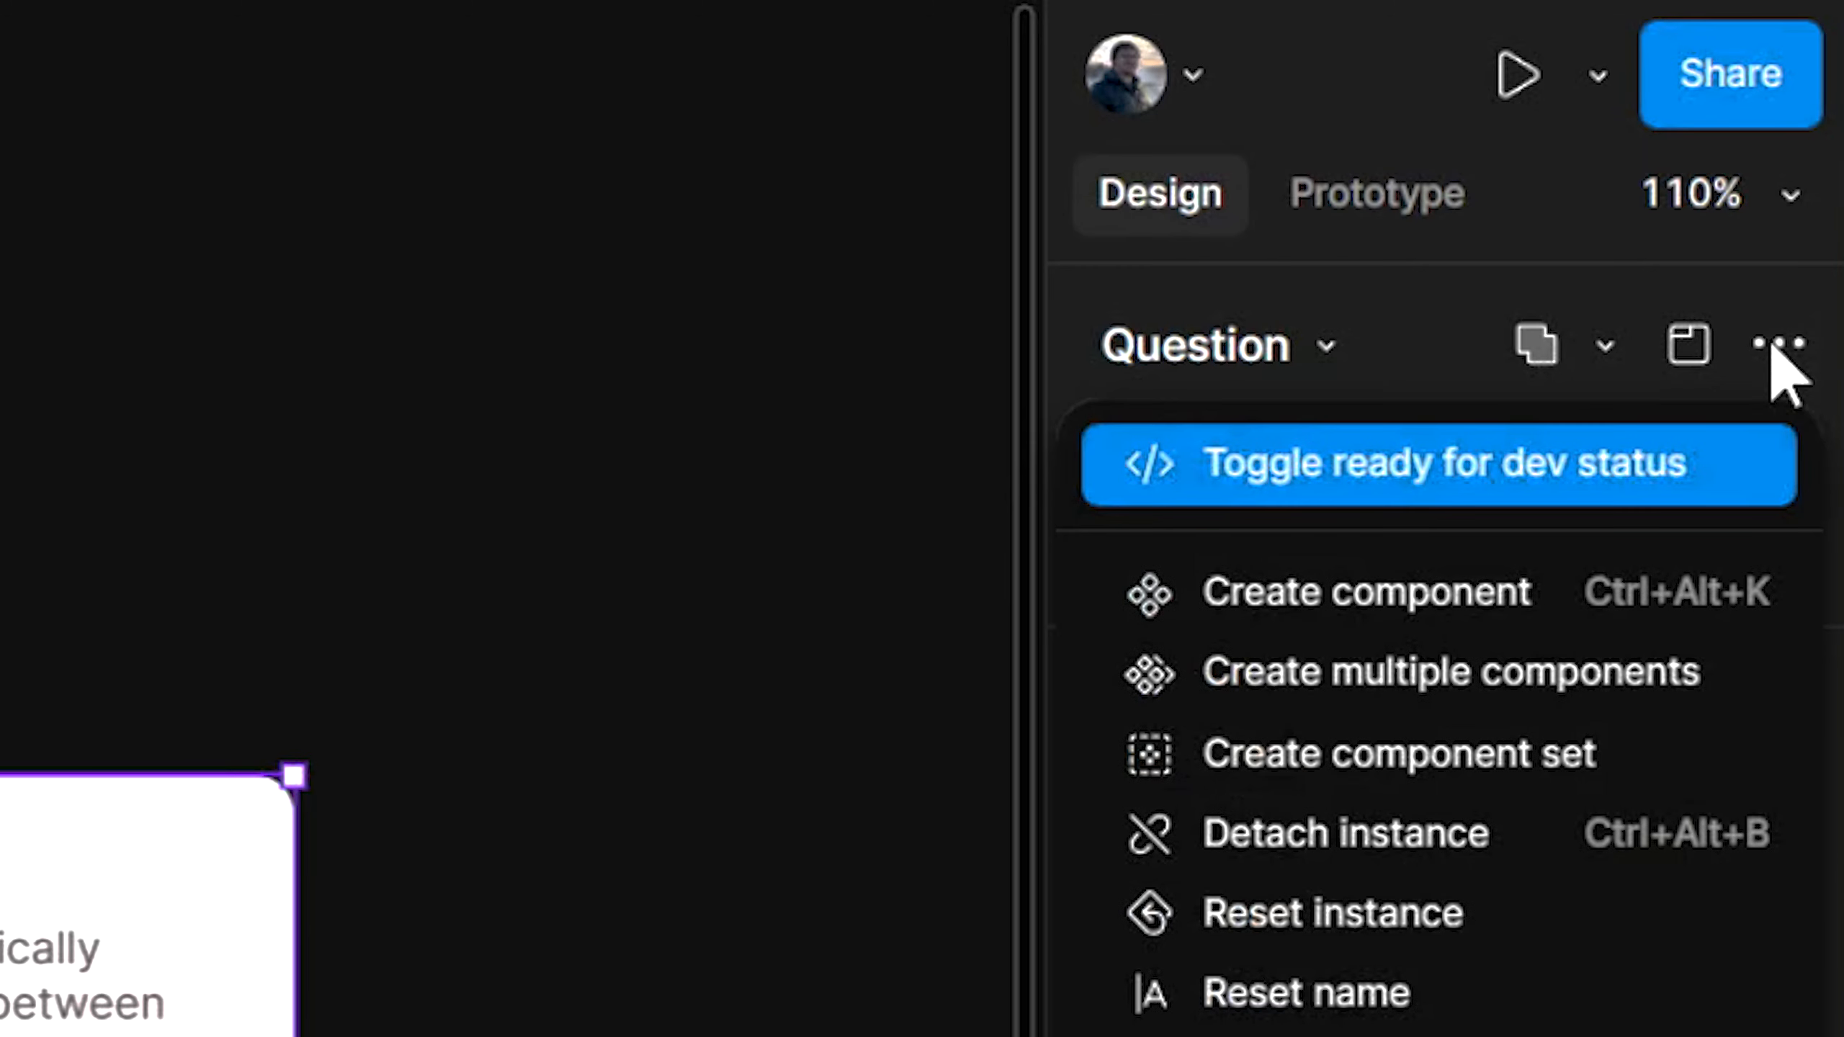
left_click(1448, 606)
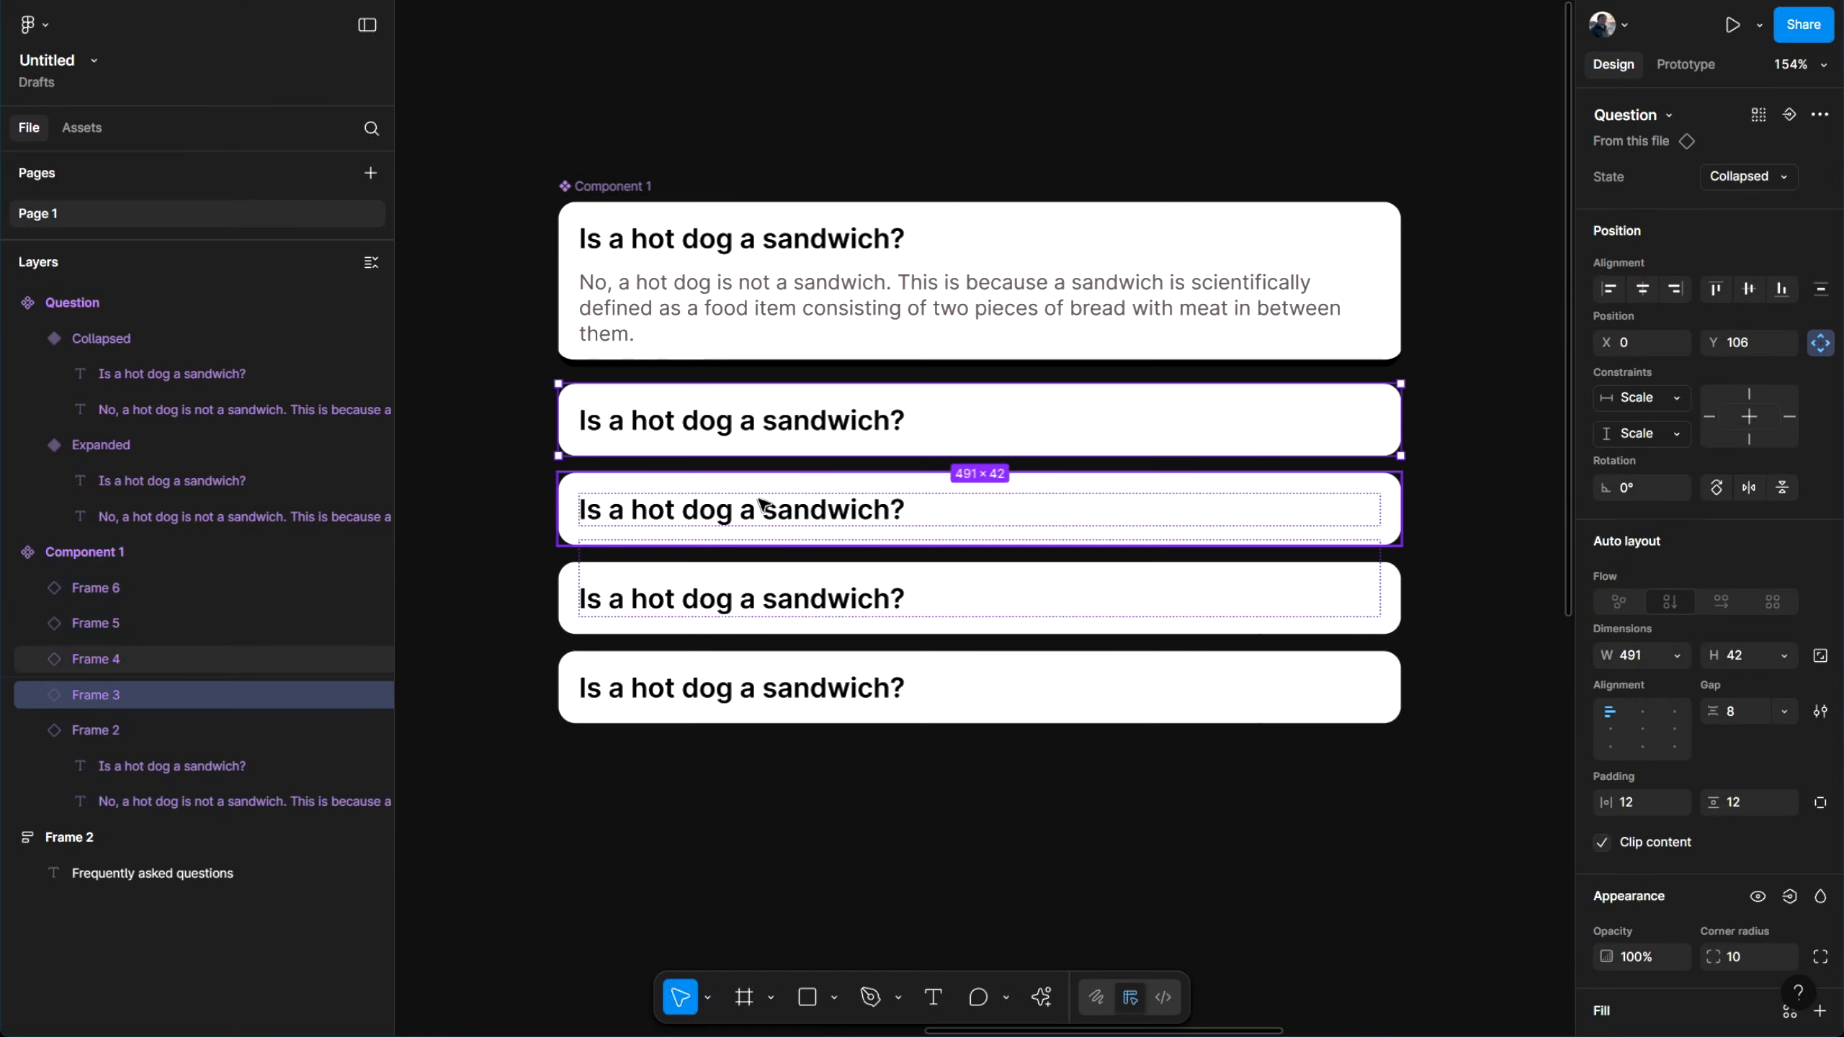
Set the State of the four collapsed question cards in the new component to Expanded
left_click(759, 510, "shift")
left_click(747, 615, "shift")
left_click(738, 703, "shift")
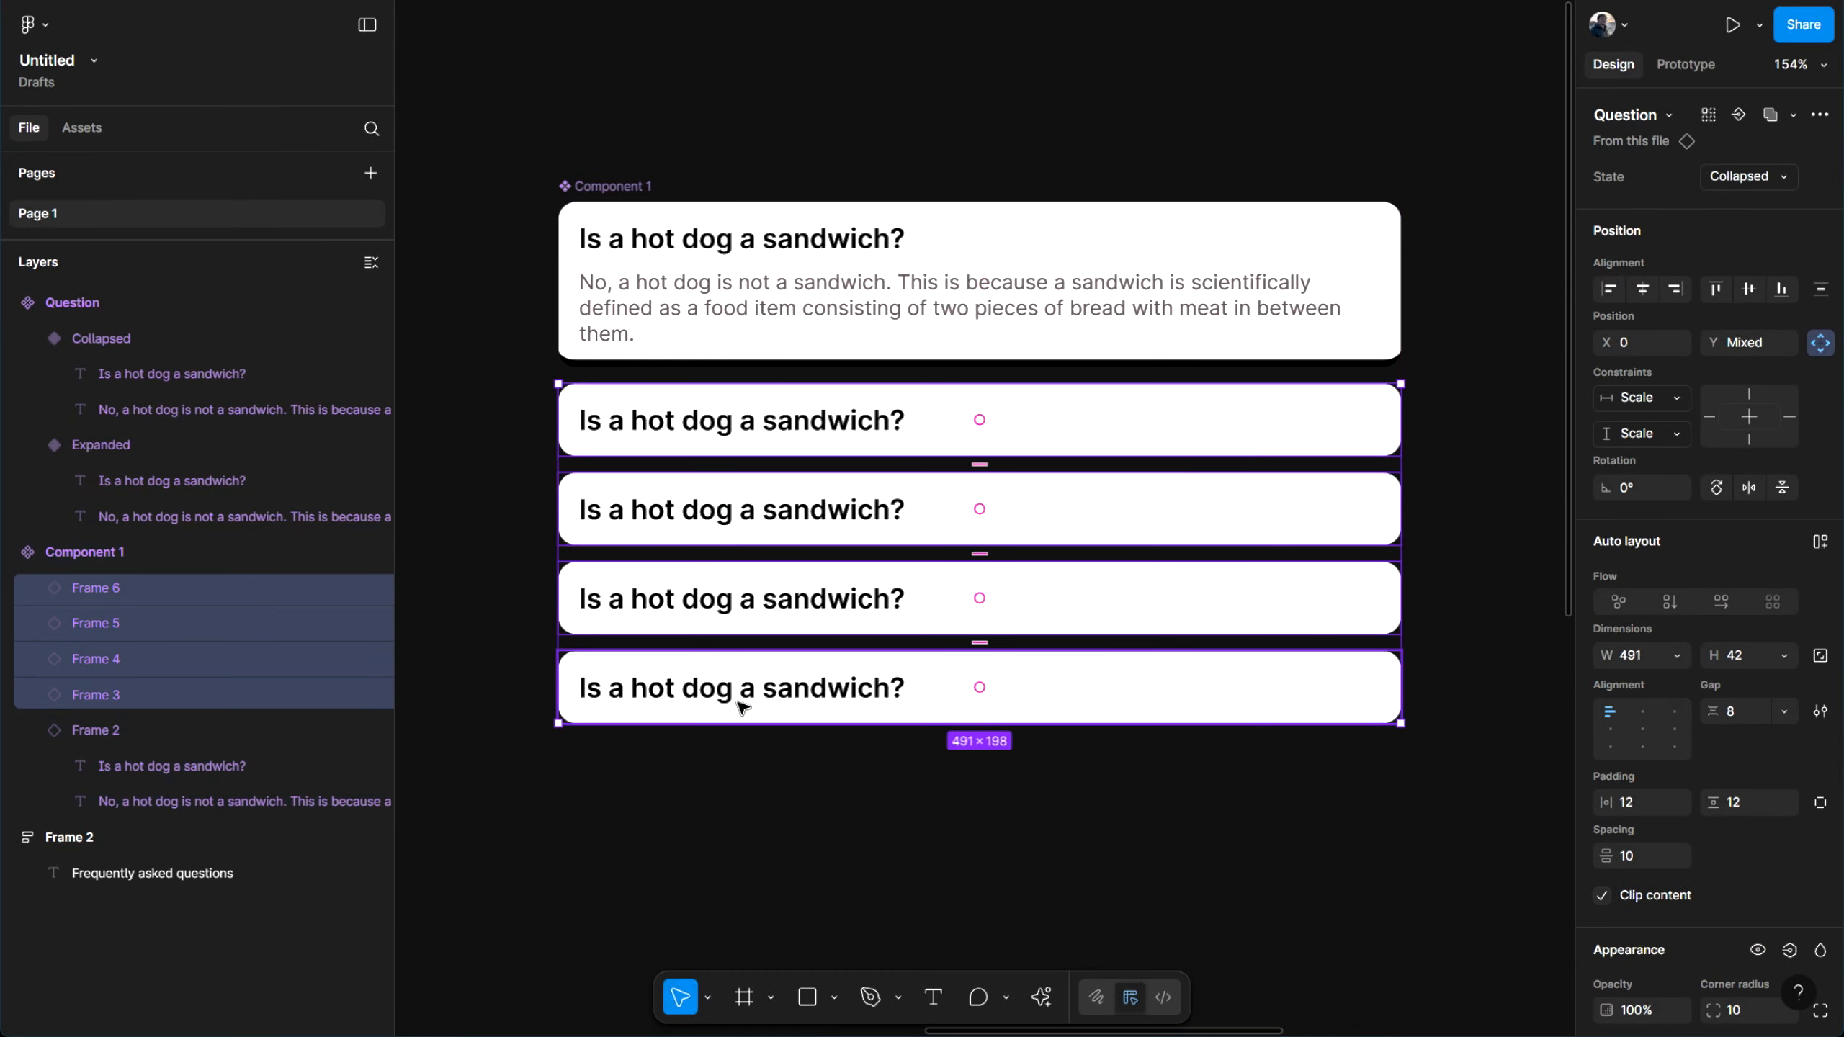
scroll(740, 707, "down", 3)
left_click(1746, 175)
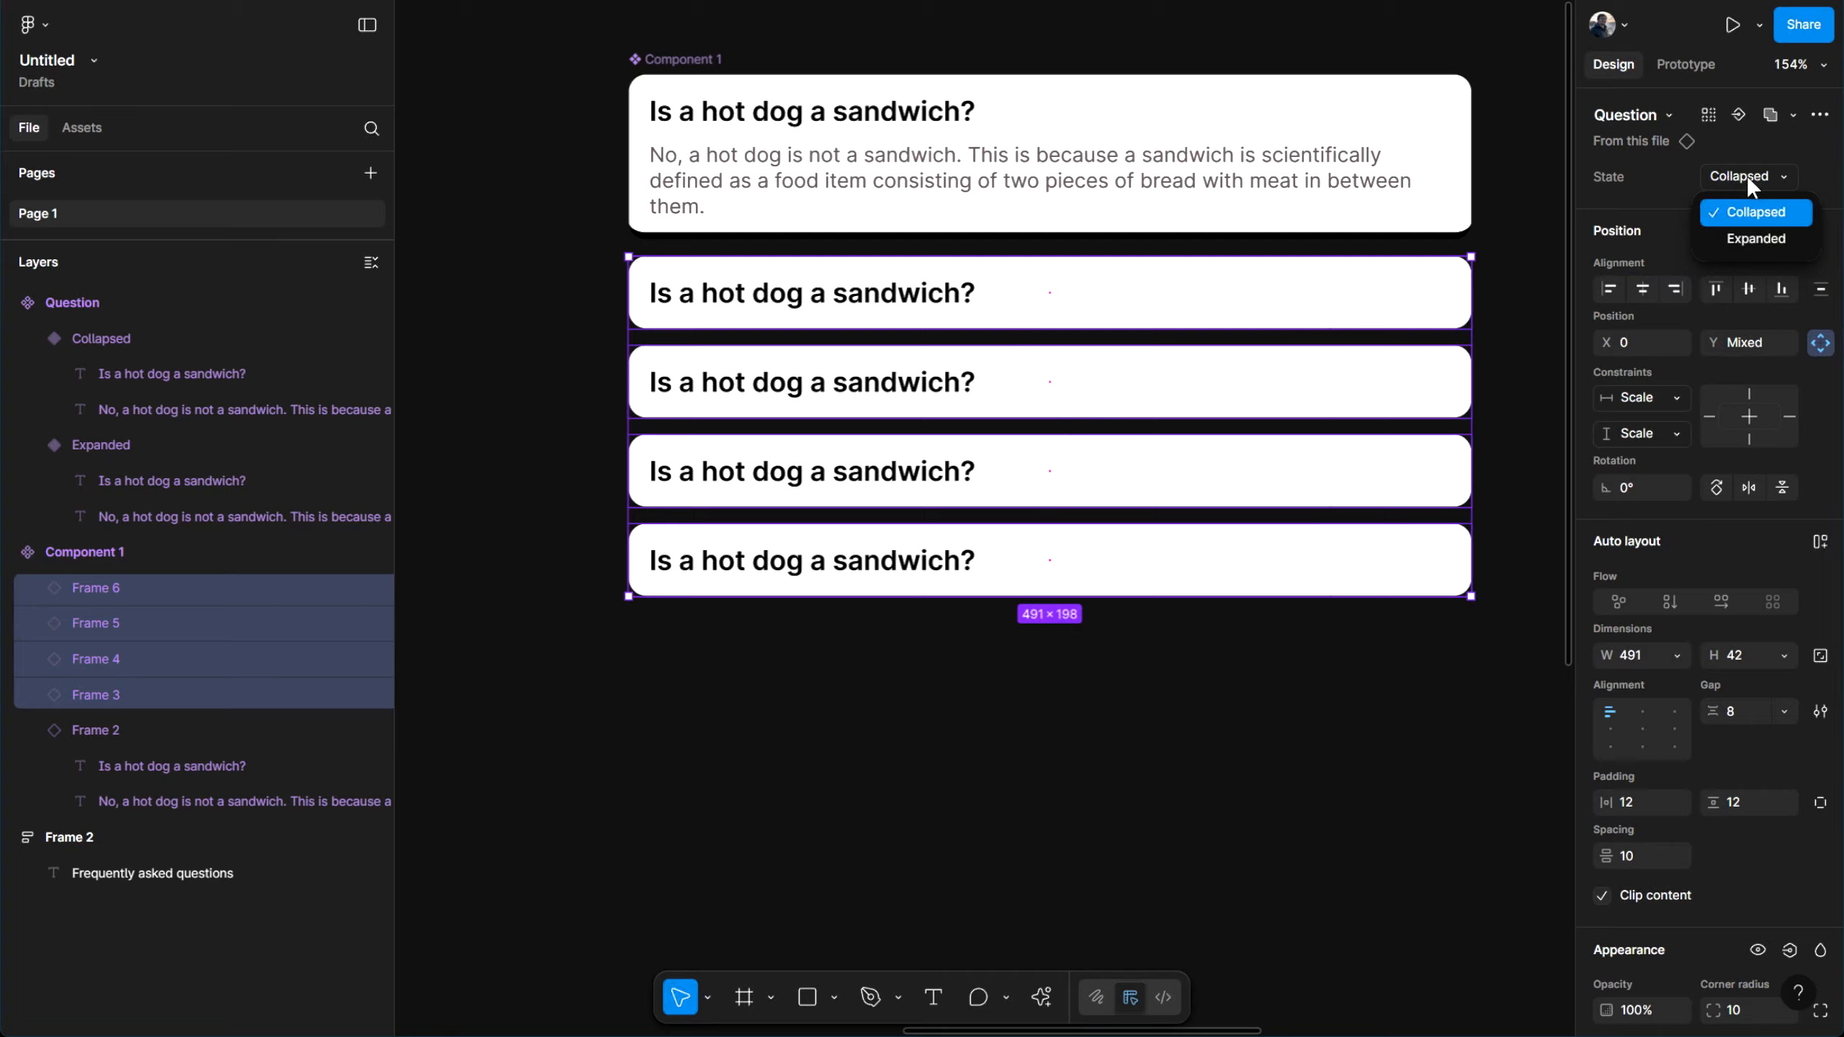
left_click(1742, 241)
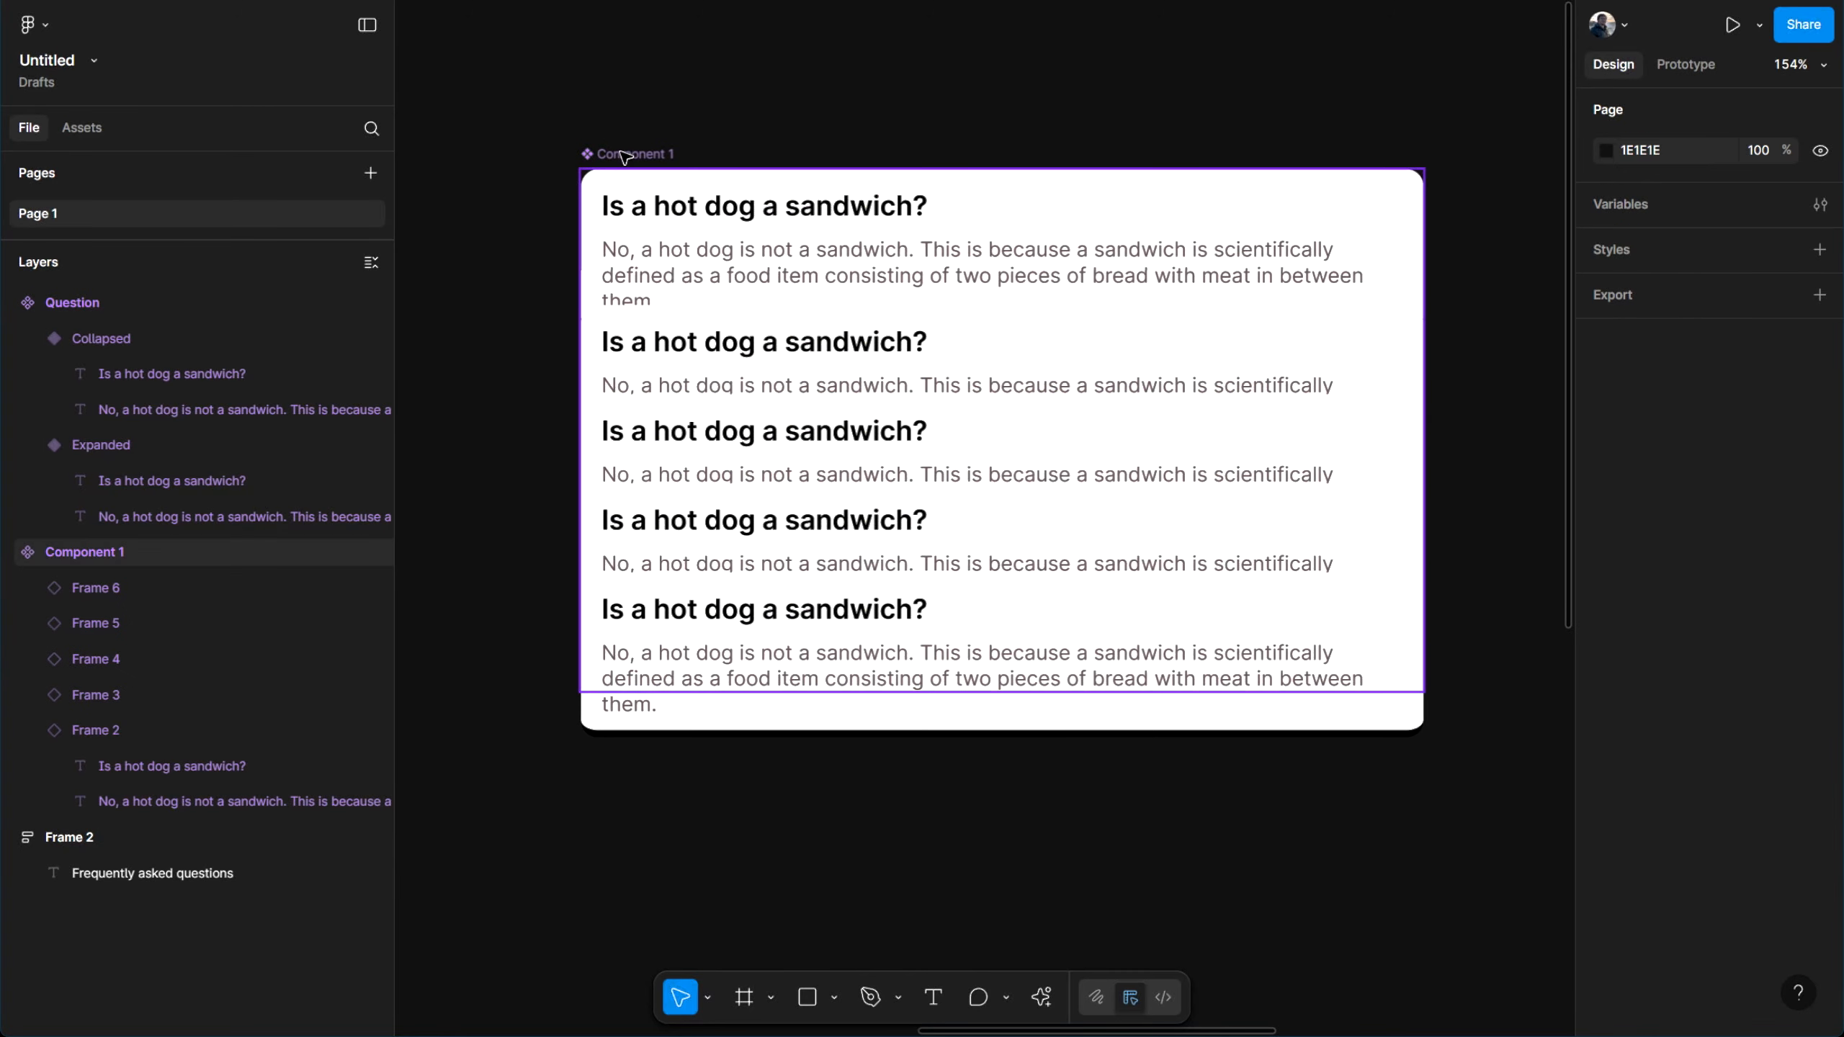
Apply auto layout to the component that holds the five expanded question cards
left_click(625, 154)
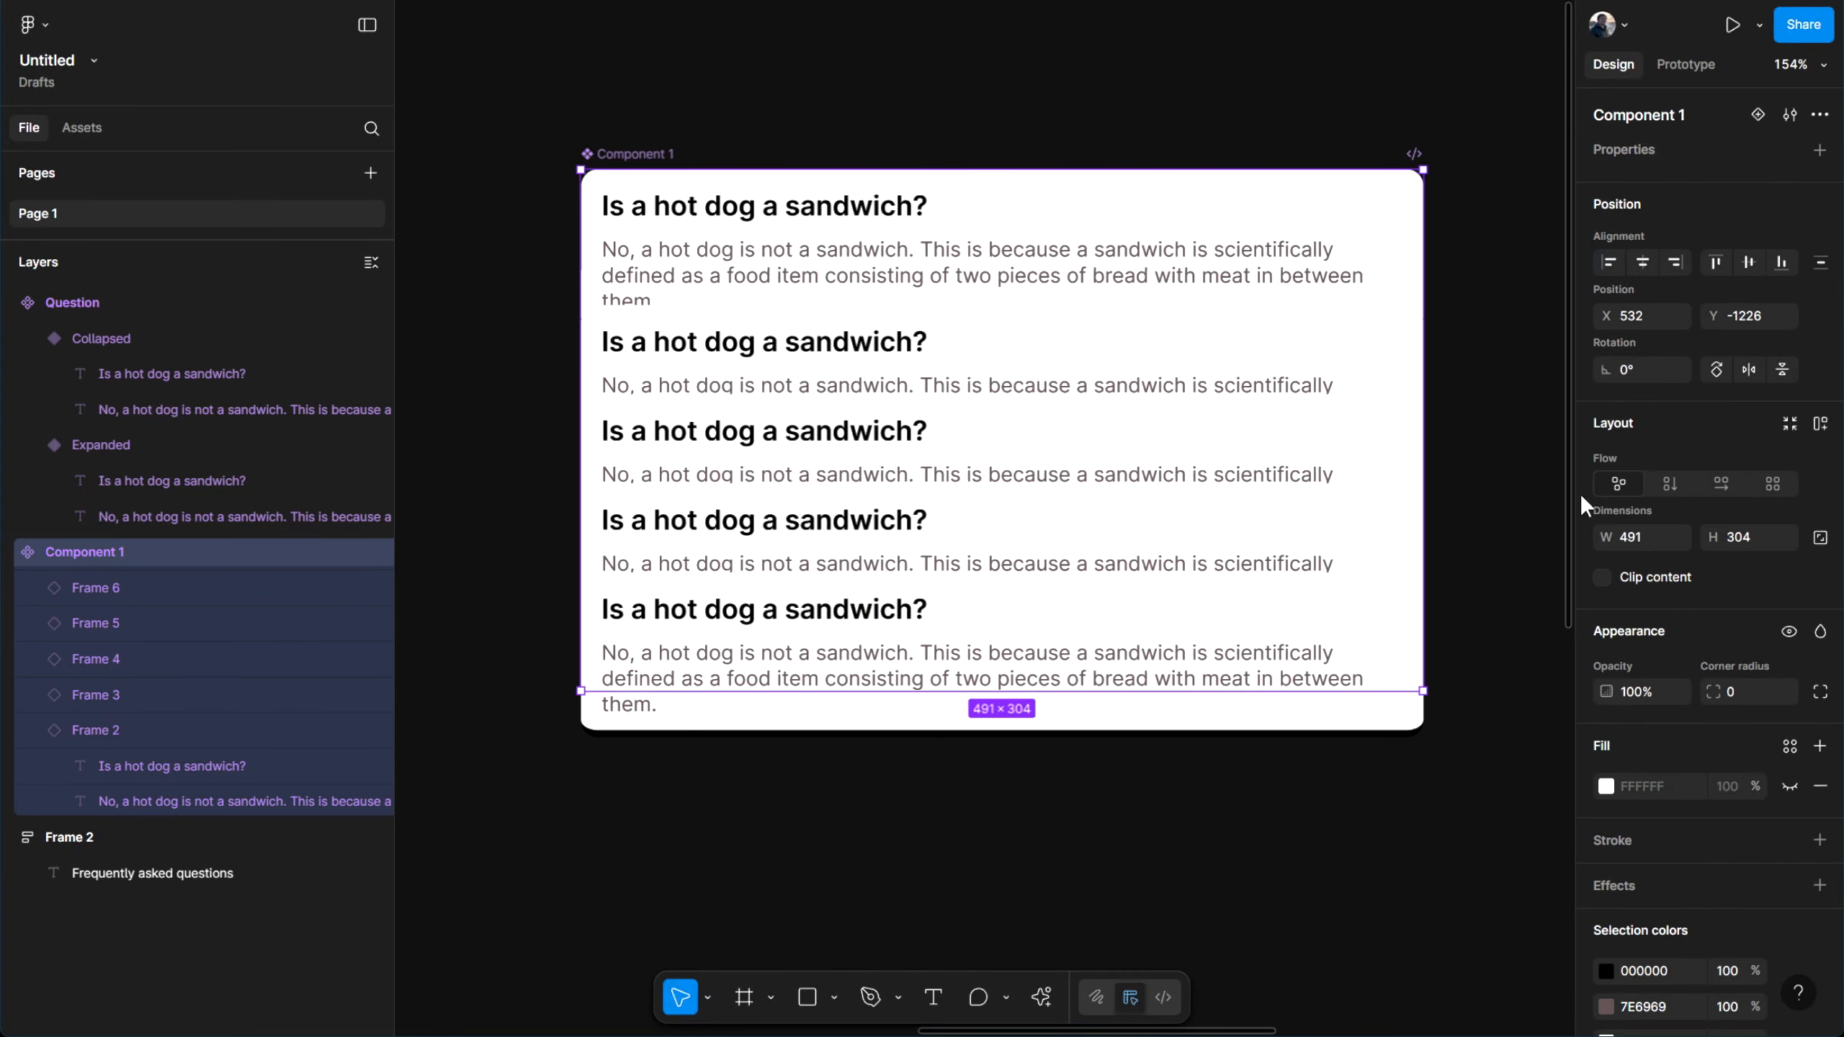
left_click(1820, 423)
Change the second card's question to "What about a taco?"
scroll(1346, 499, "down", 3)
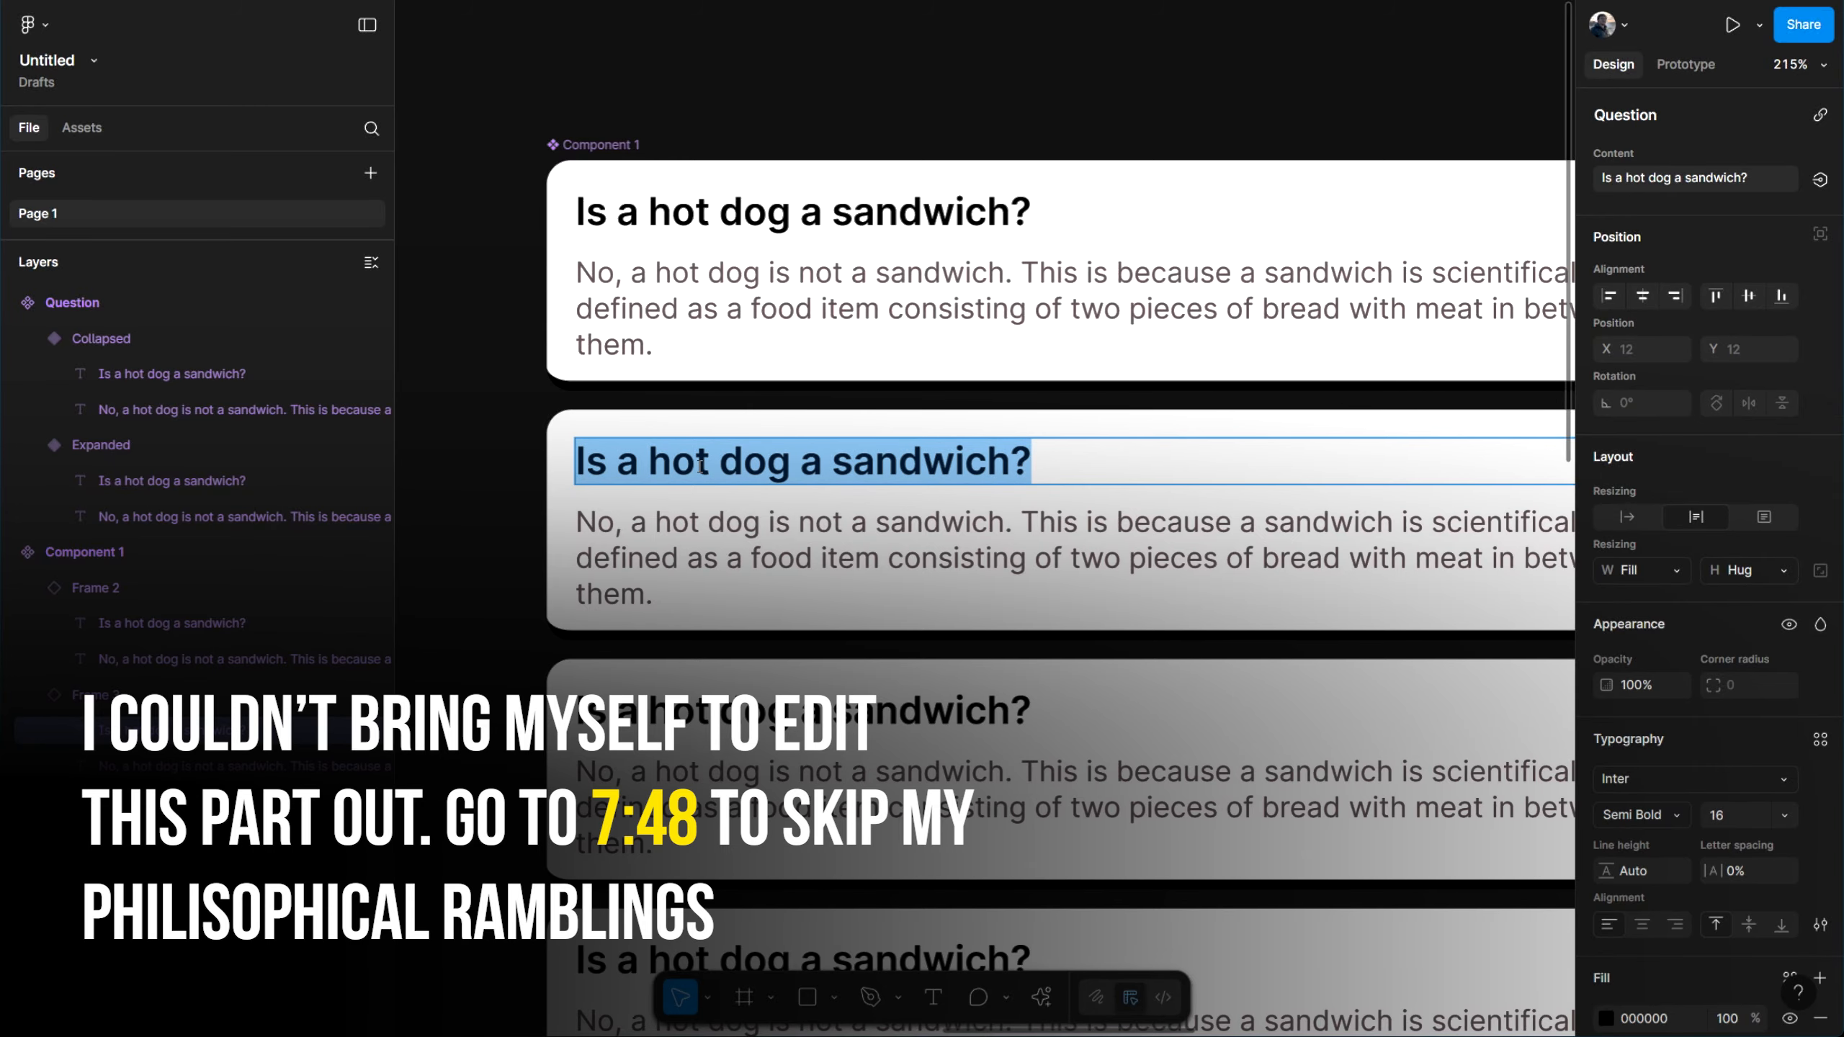
type("What about")
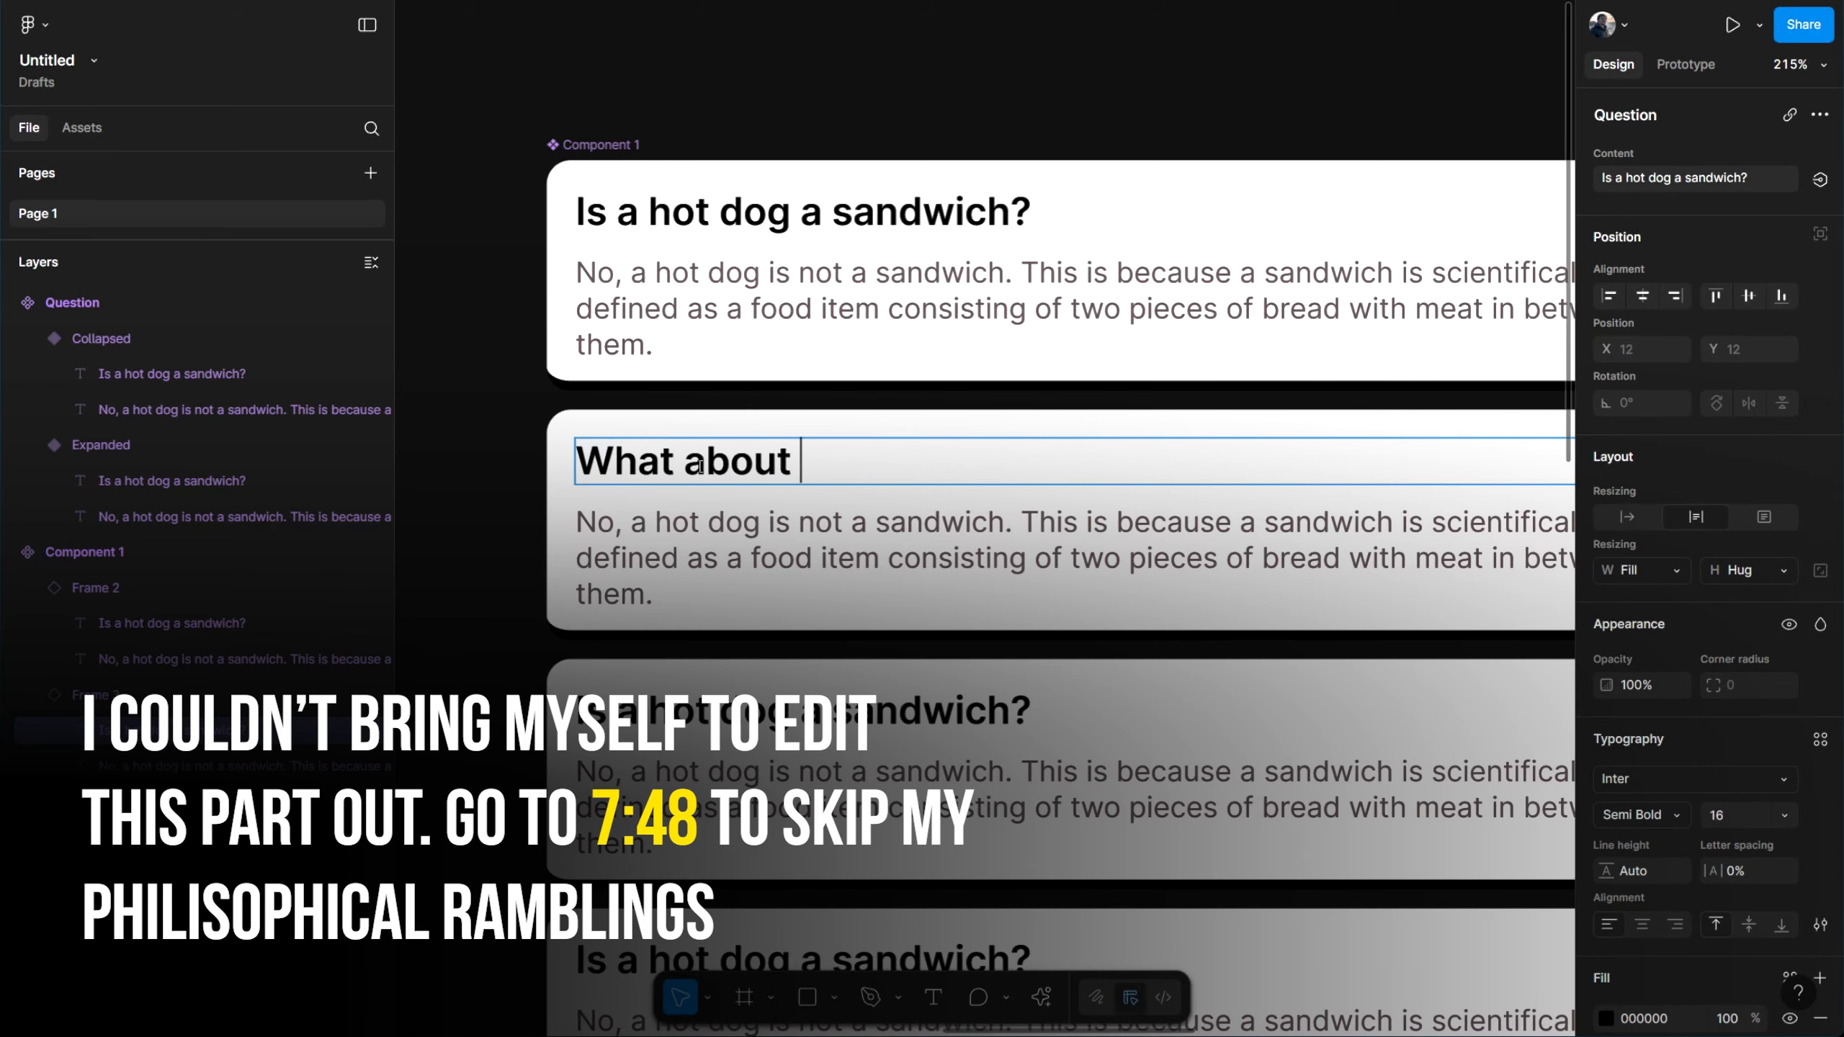
type(" a taco?")
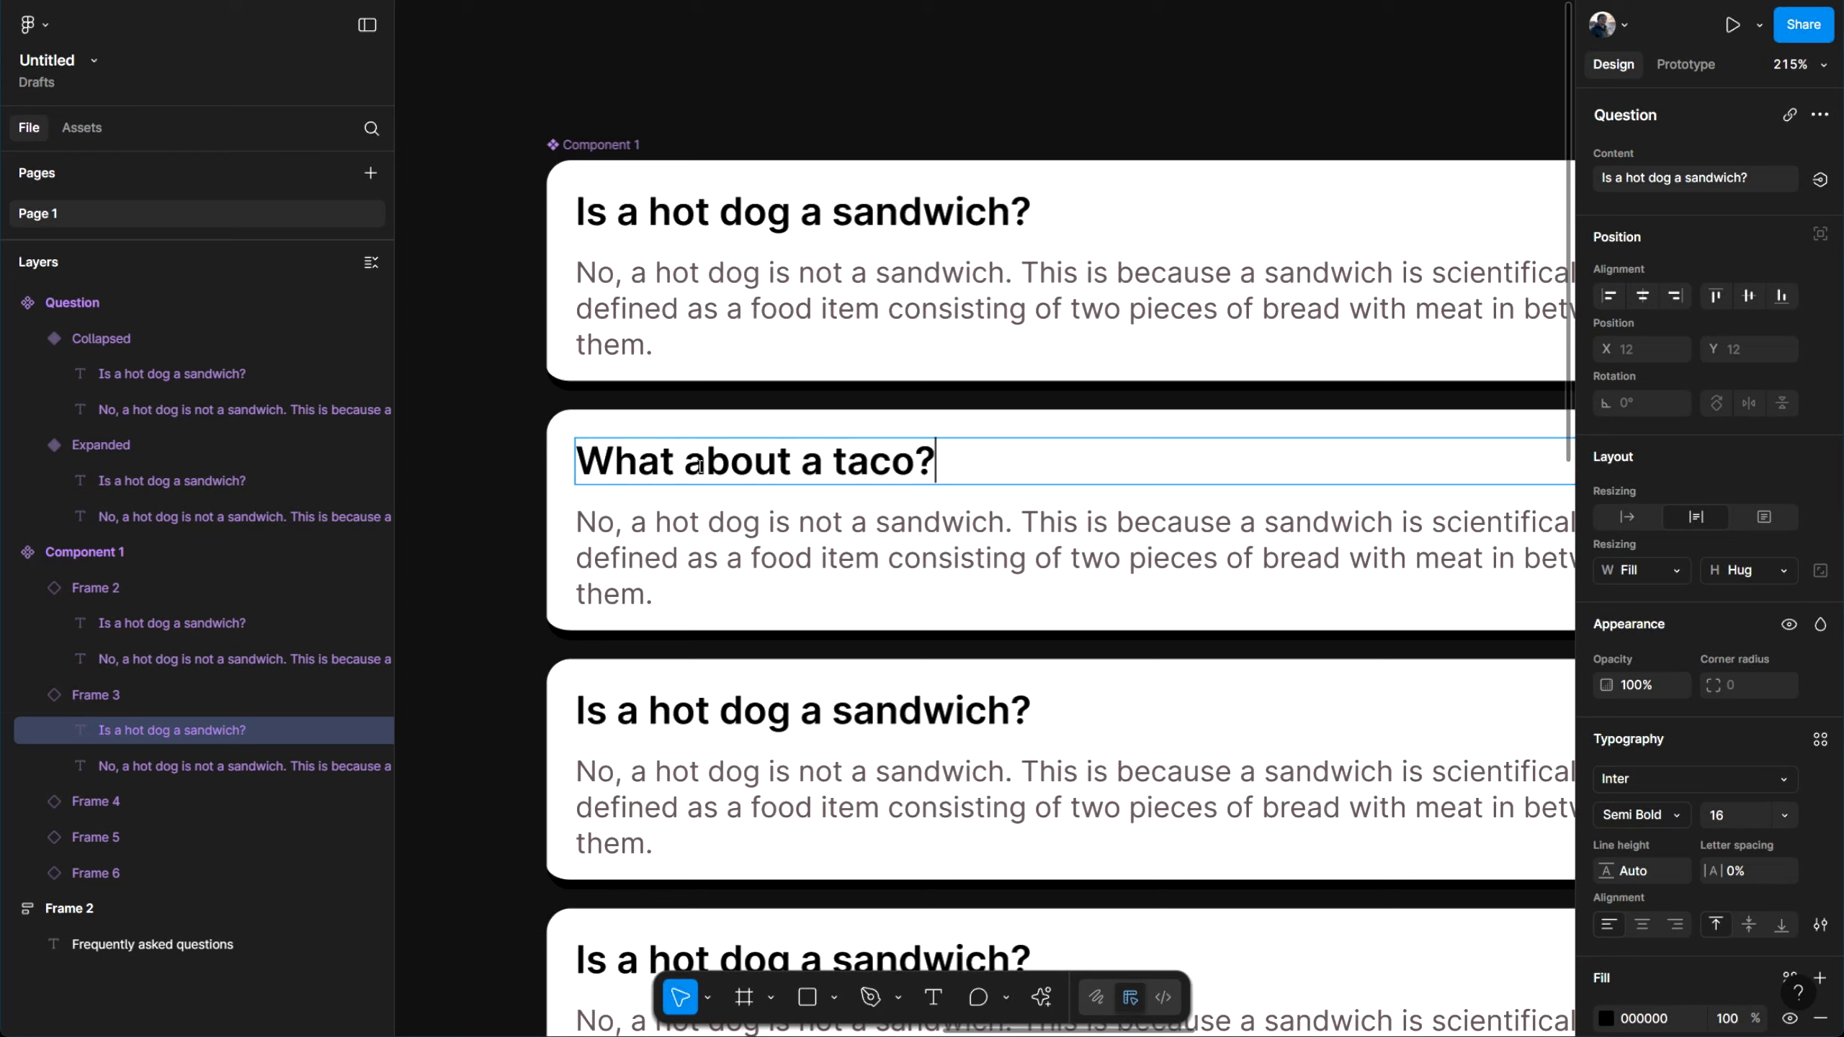
Change the second card's answer to "No, you dummy. A taco is not a sandwich either. For an explanation, see the question literally right above this one."
double_click(690, 524)
type("No, you dummy")
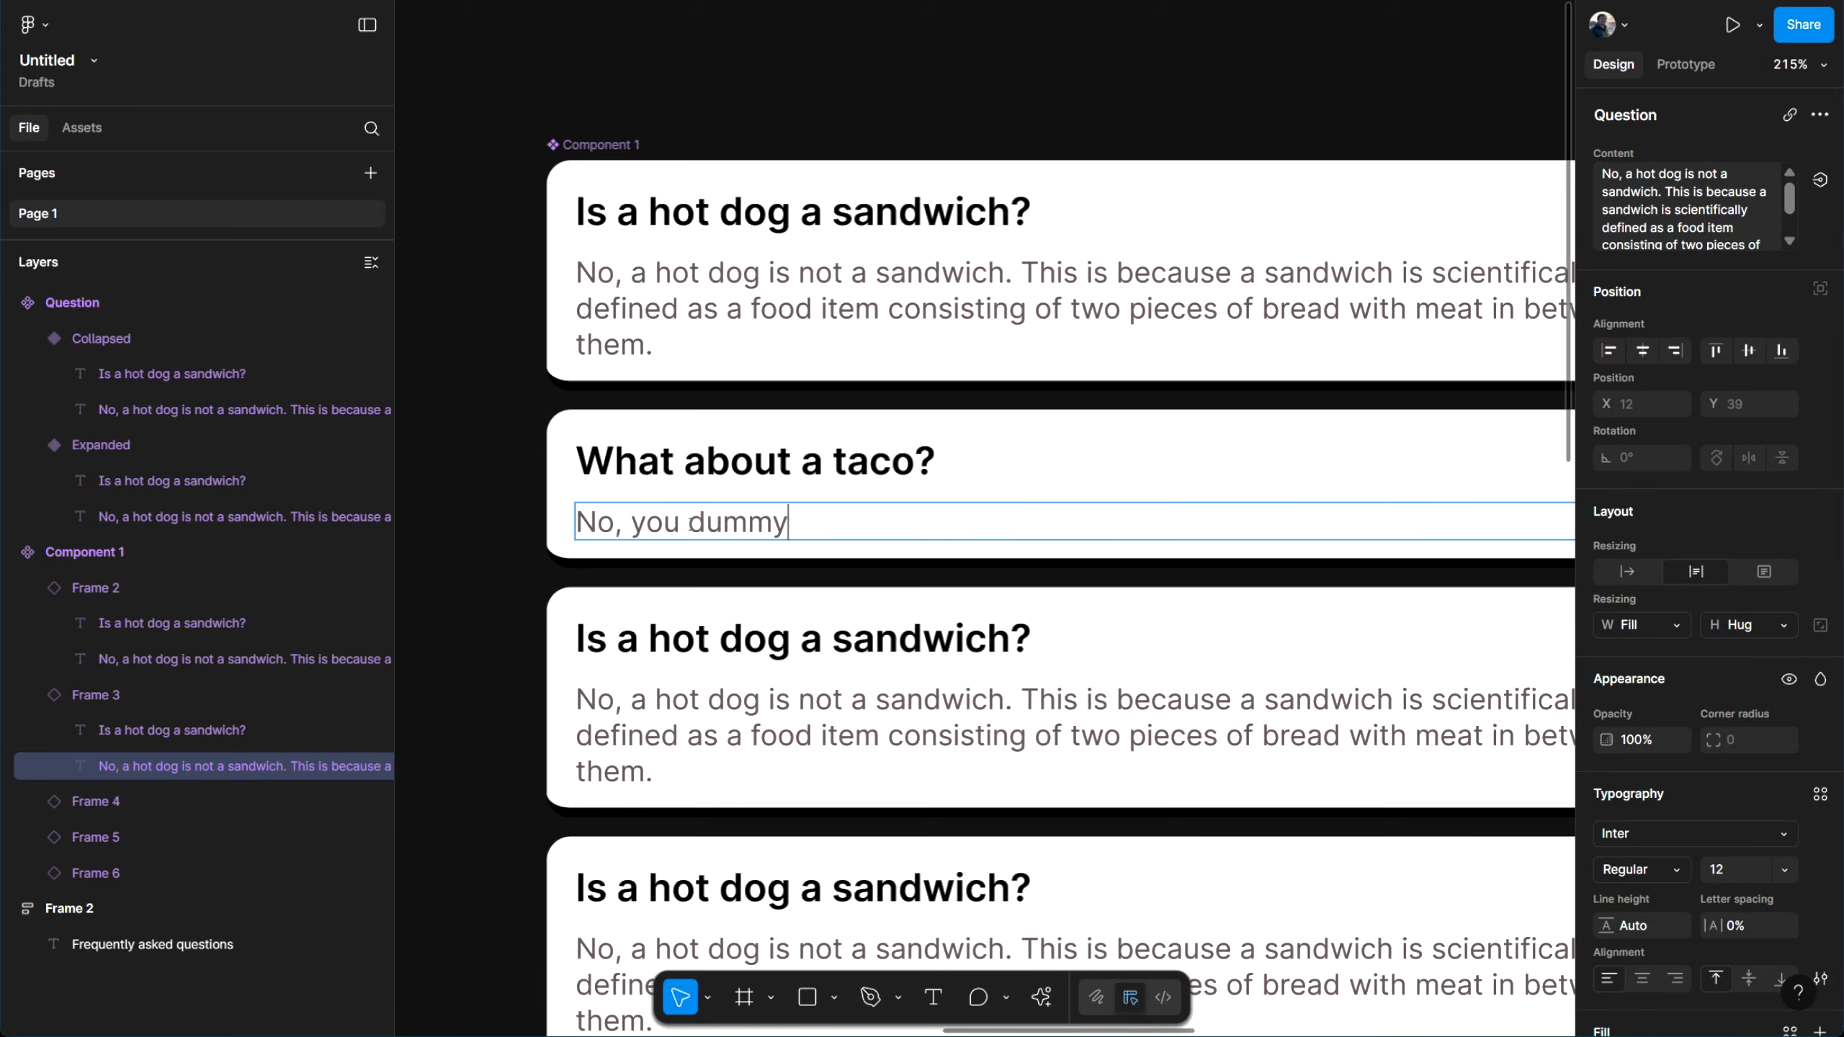
type("the ")
type("question literally")
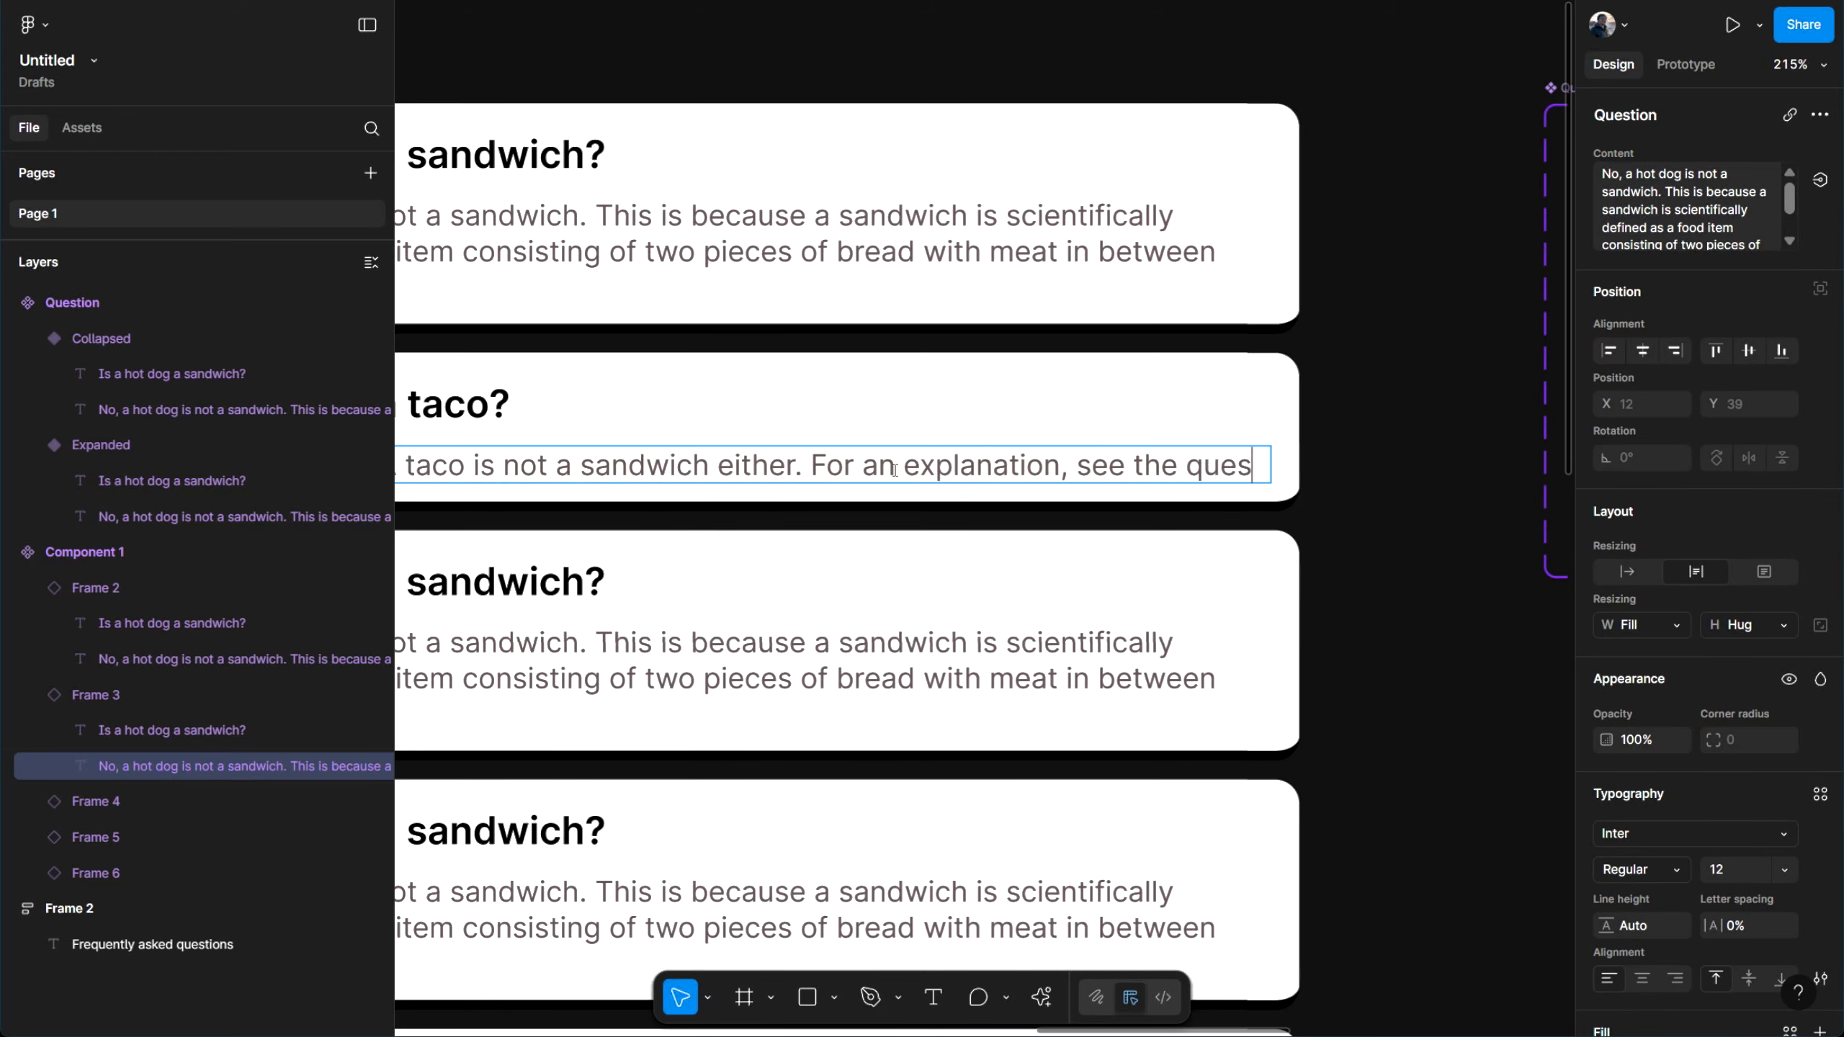
scroll(739, 485, "down", 3)
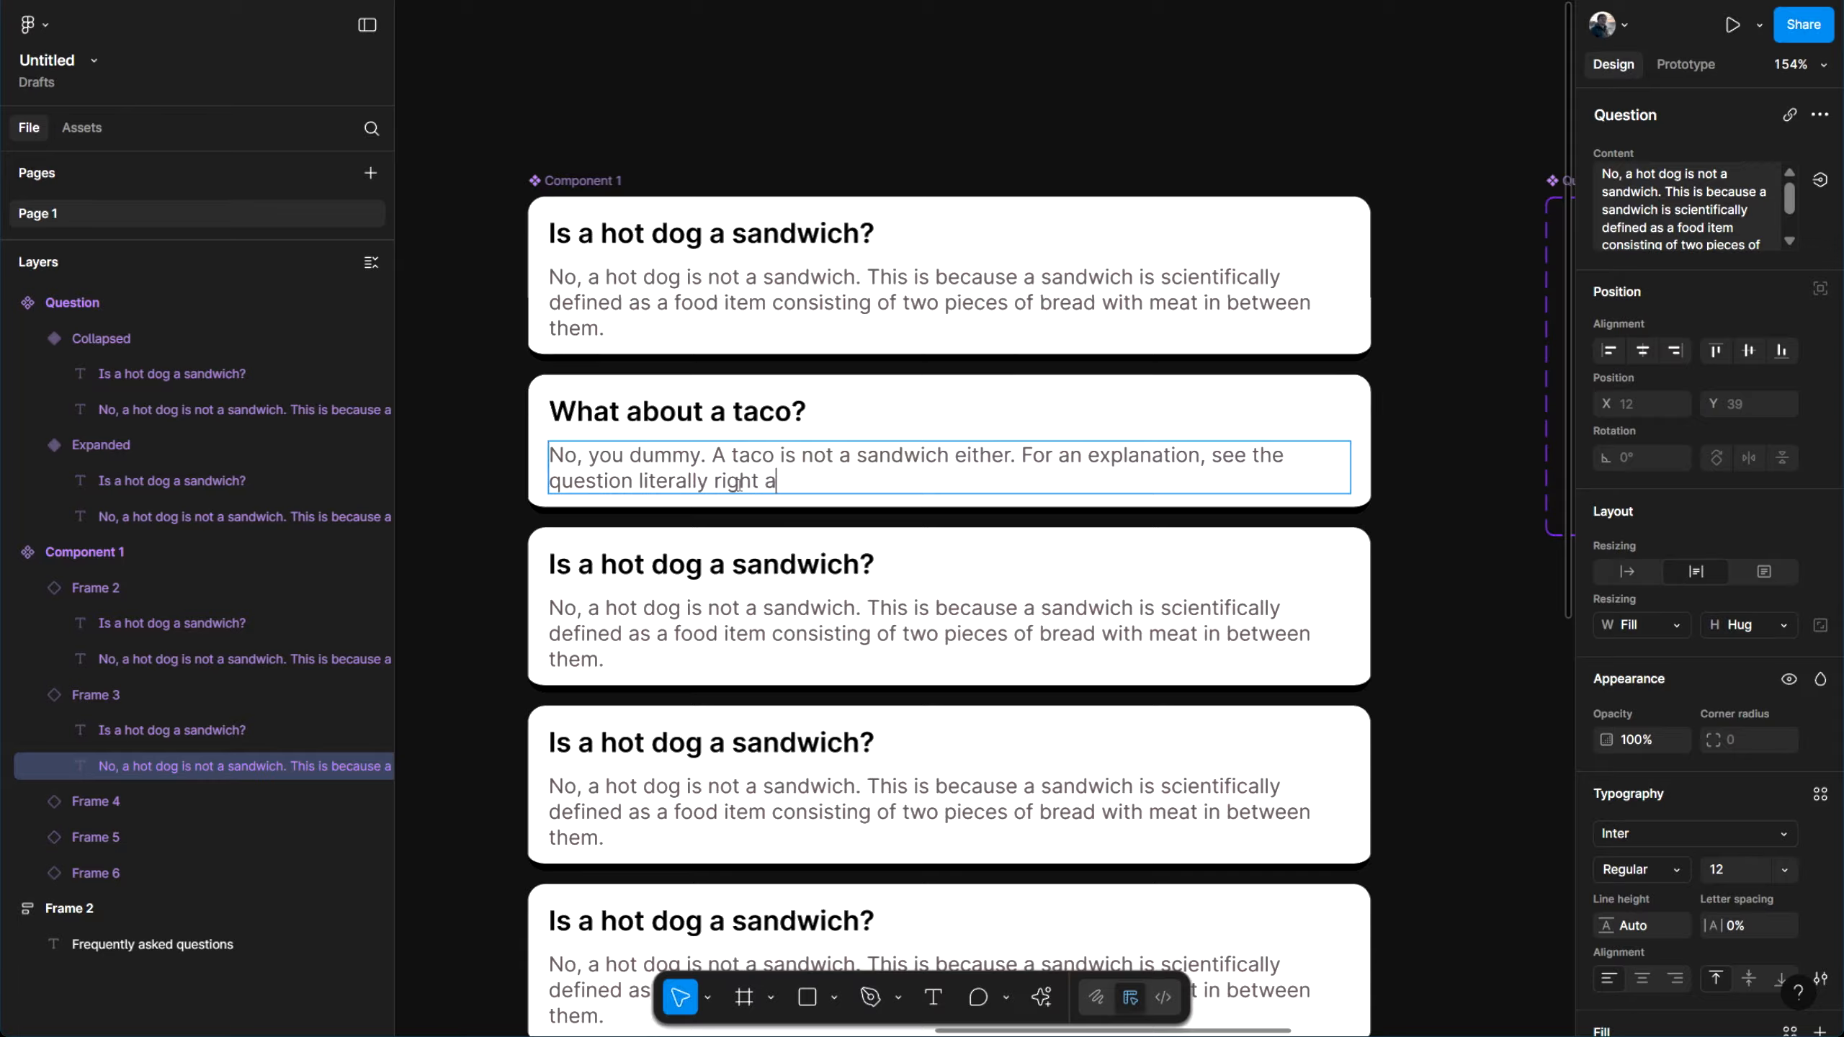
type("one.")
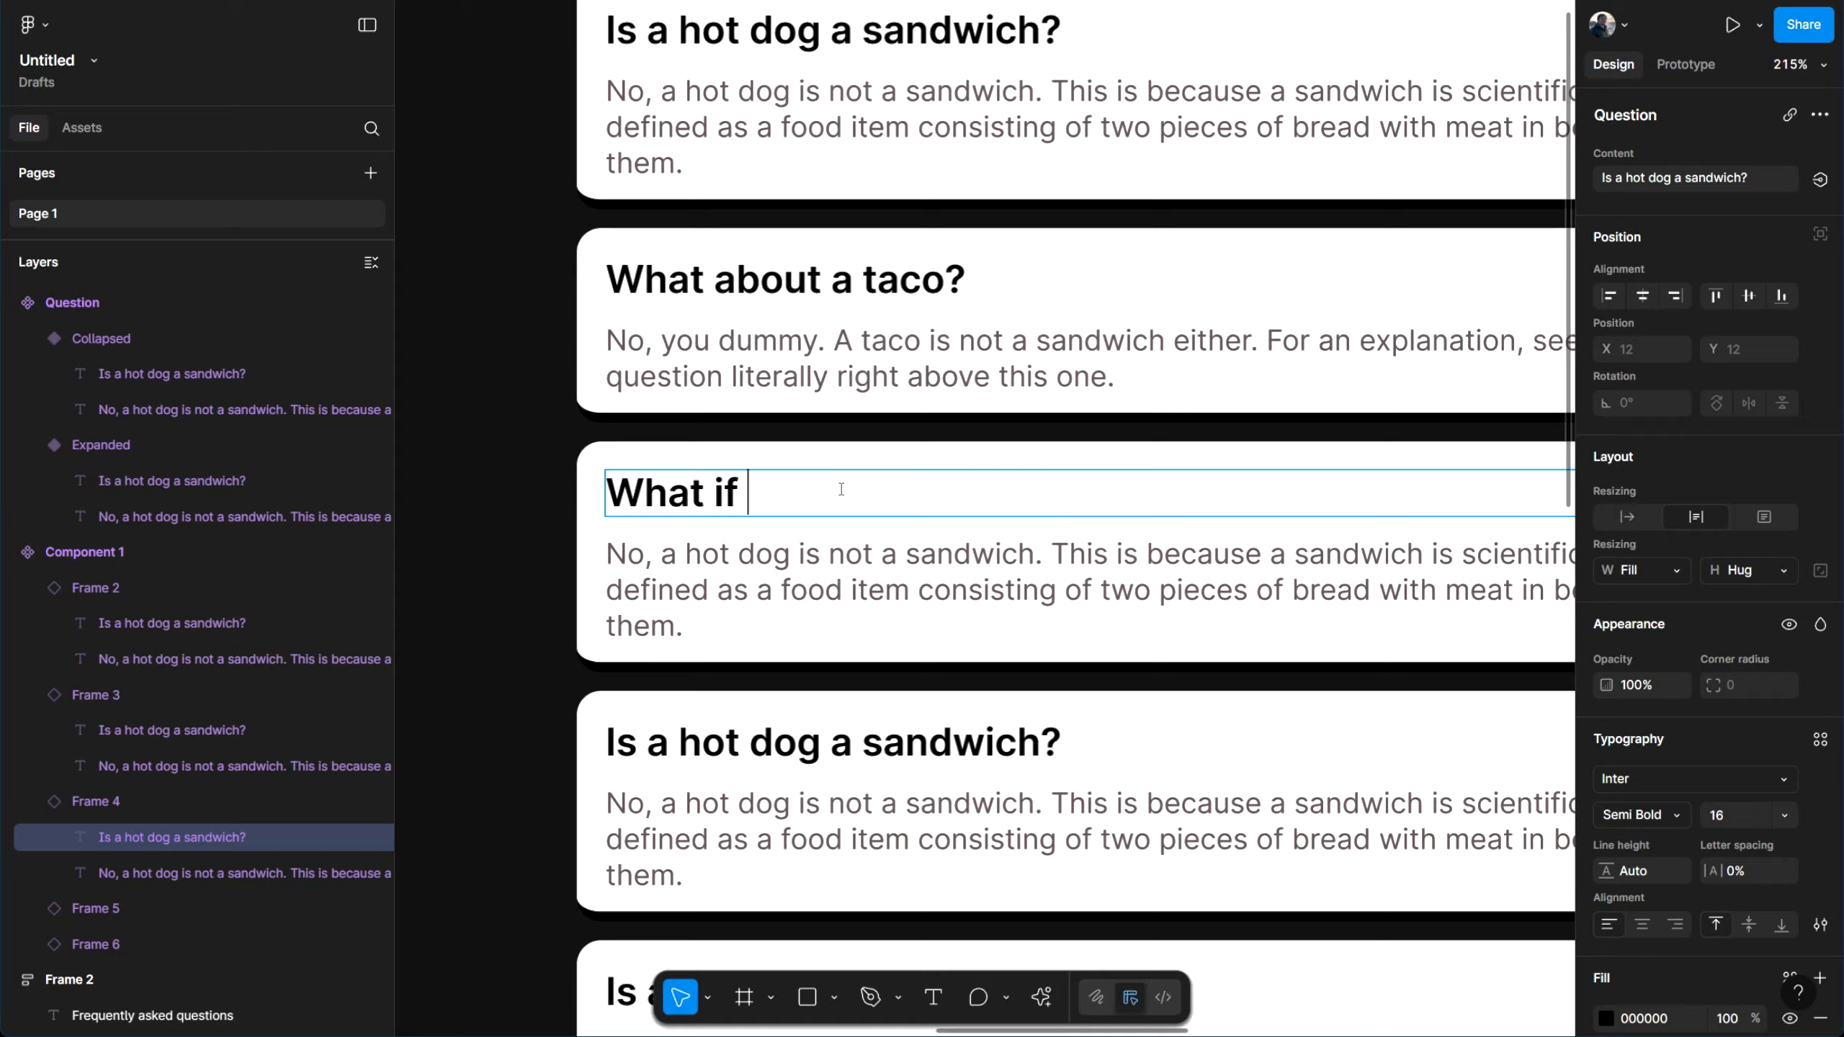
Change the third card's question to "What if I cut the middle of the taco and made it two pieces?"
type("ut the middle of the taco and m")
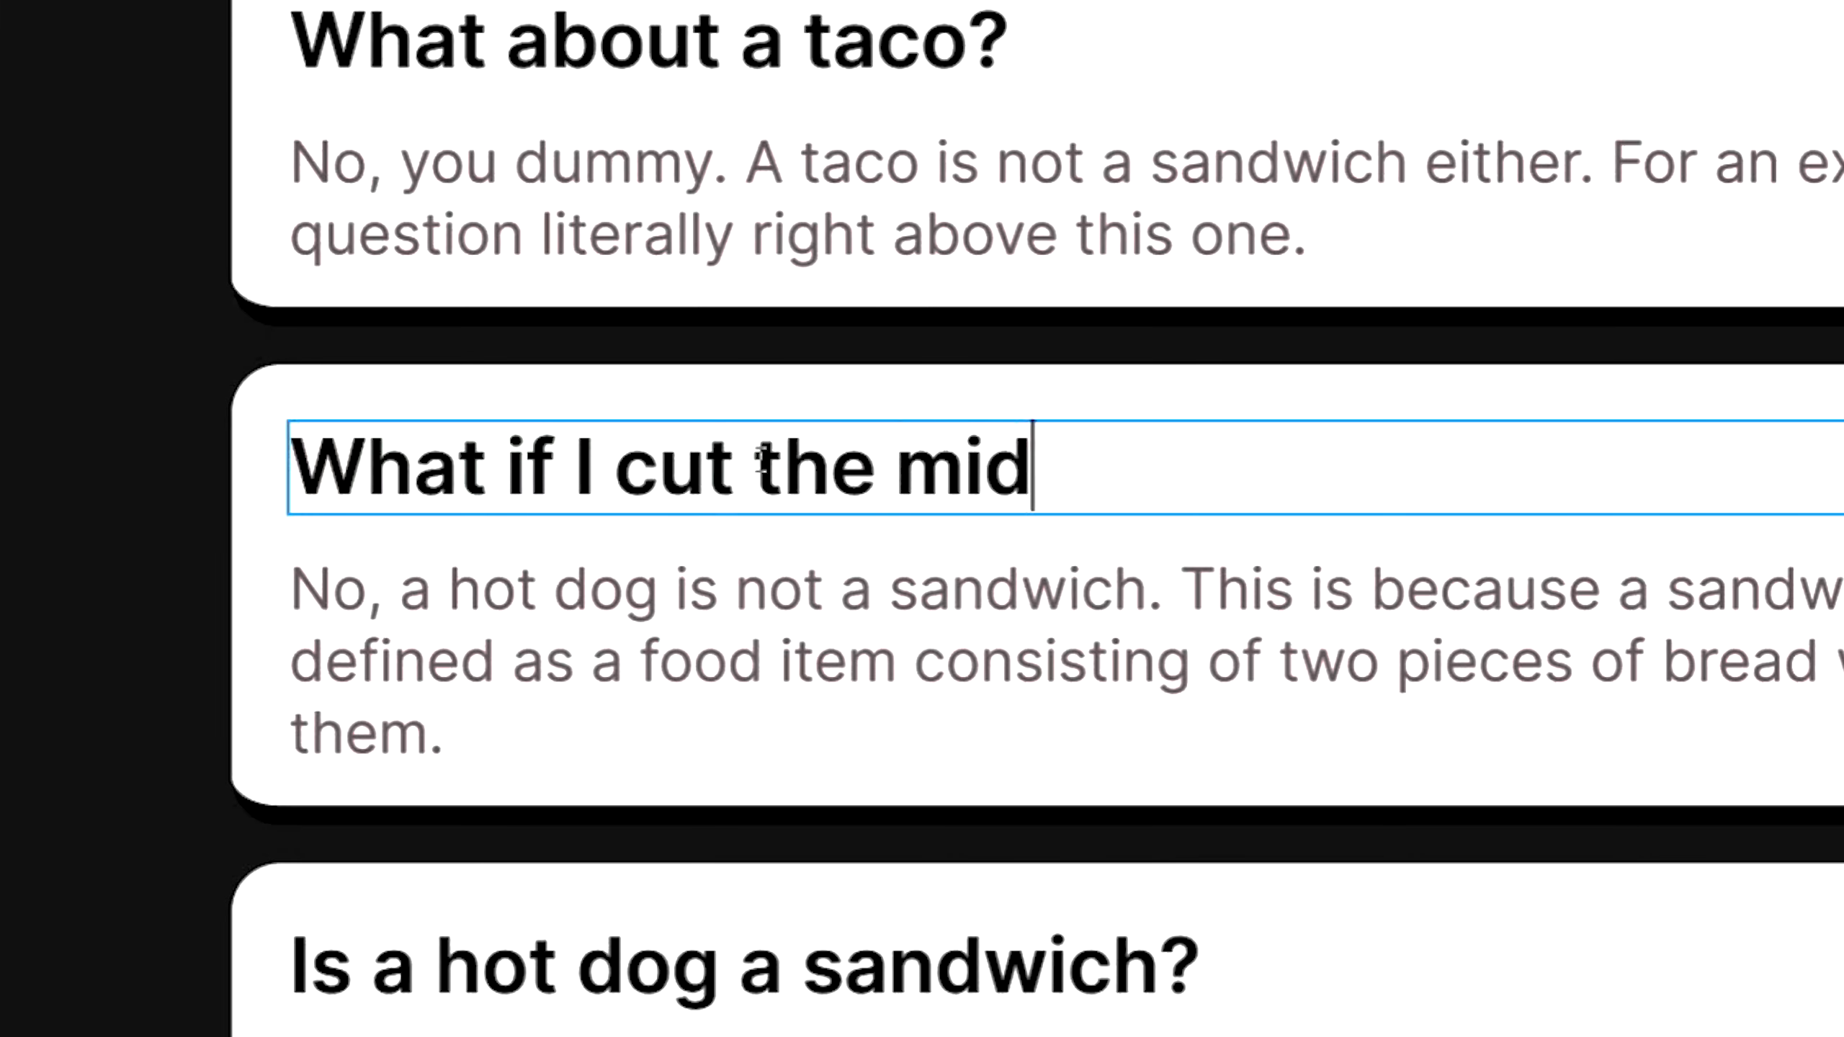
type("ade it two p")
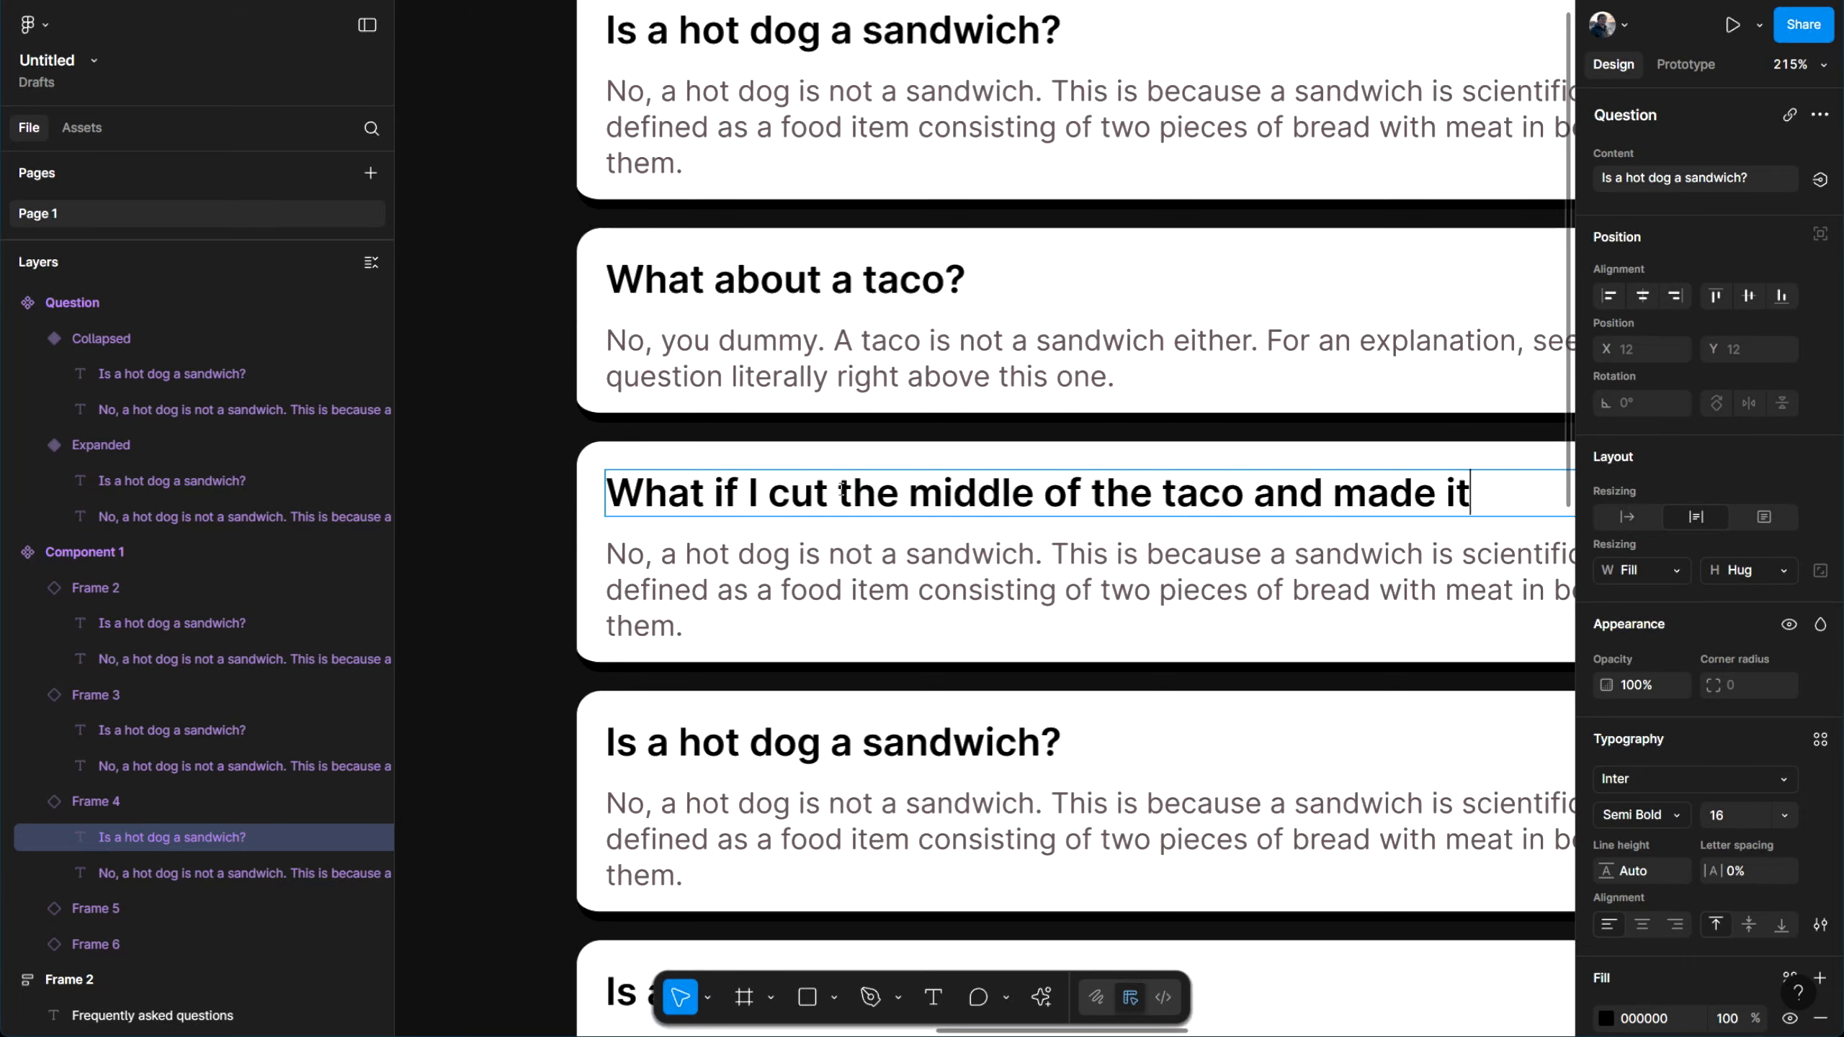
type("ieces?")
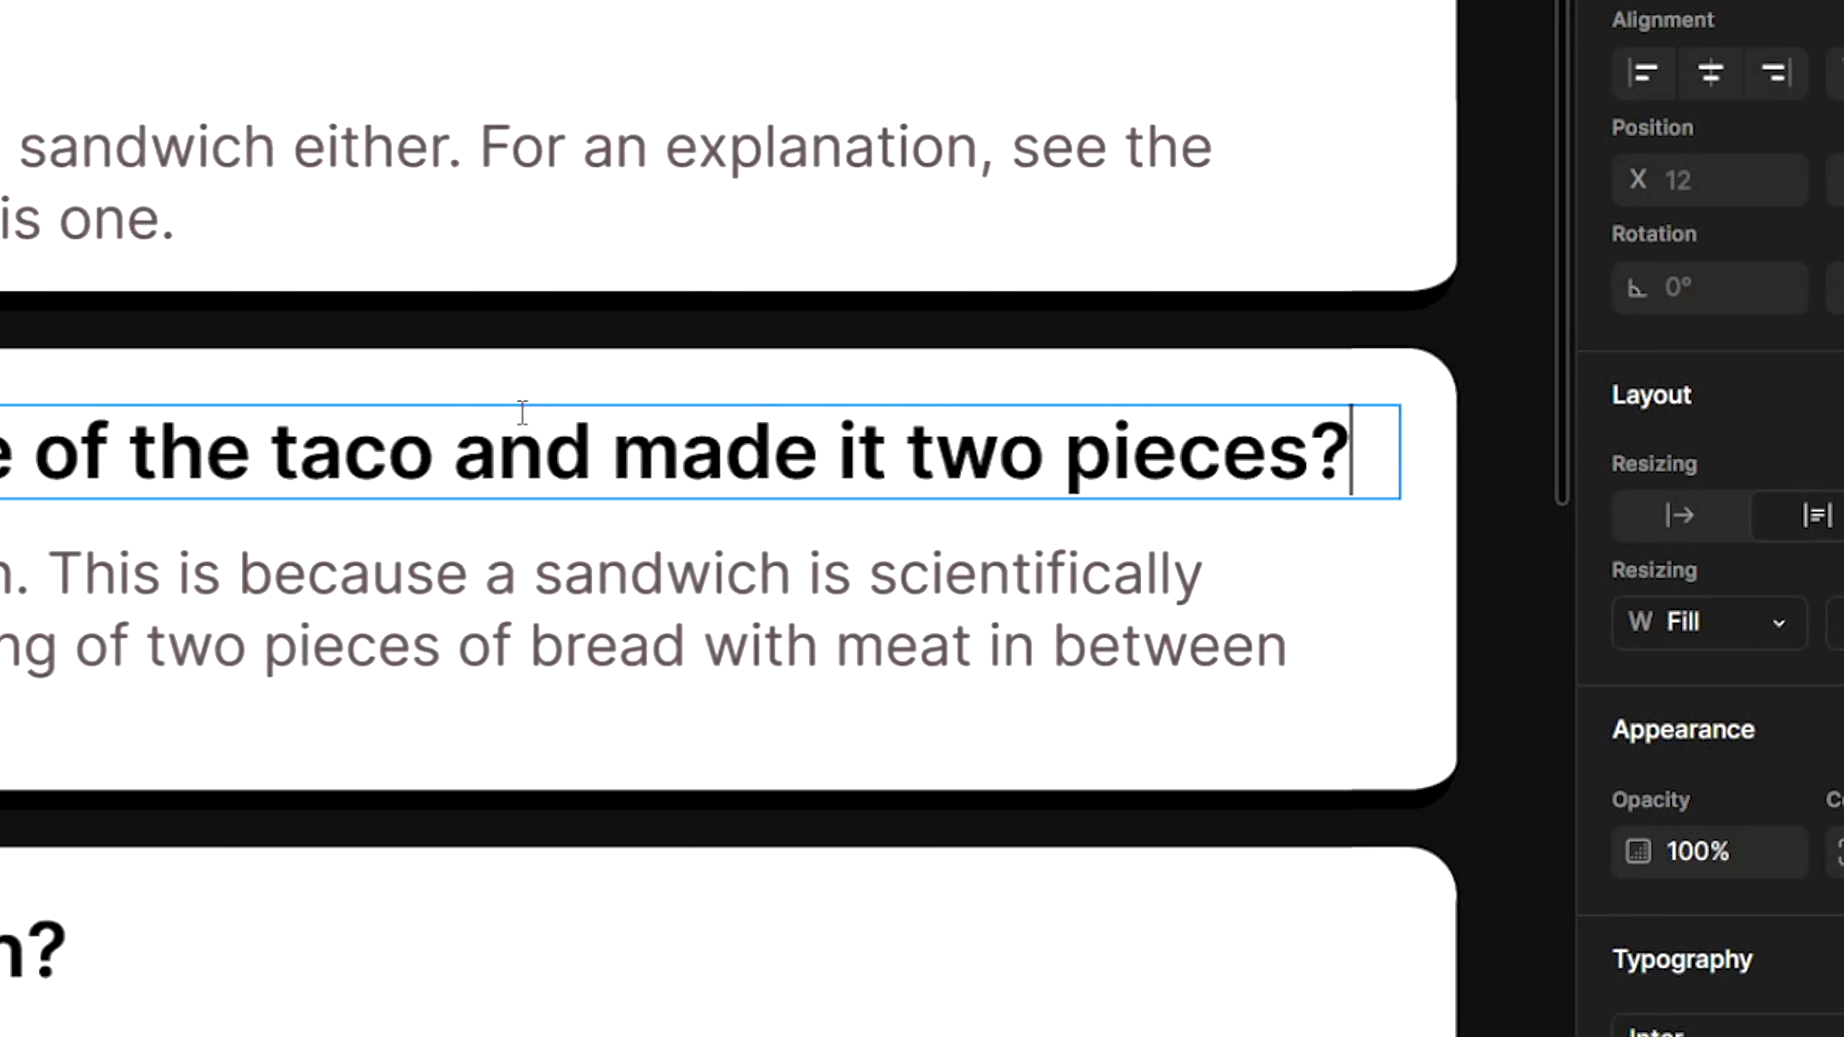
Set the third answer to "Yes, that would be a sandwich, but it would also not be a taco because it no longer functions like a taco would."
double_click(102, 574)
type("Yes,")
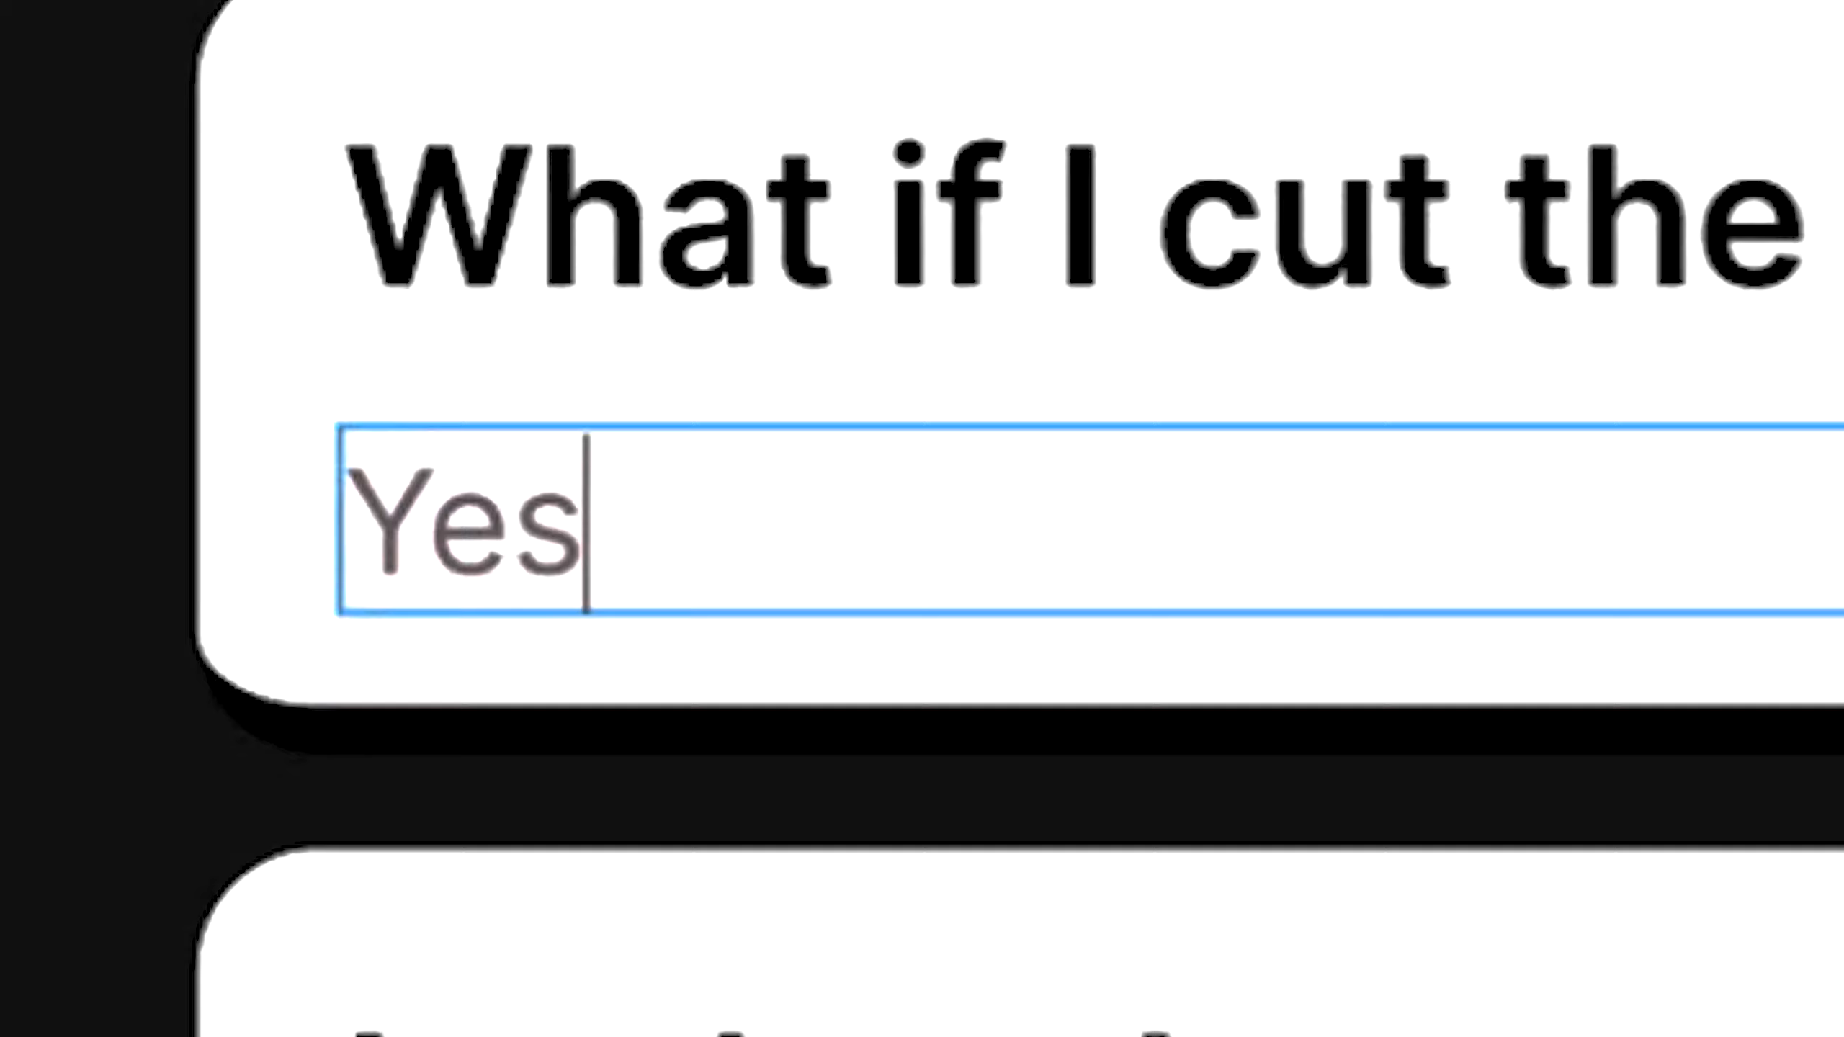
type(" that would be a sandwich, but it")
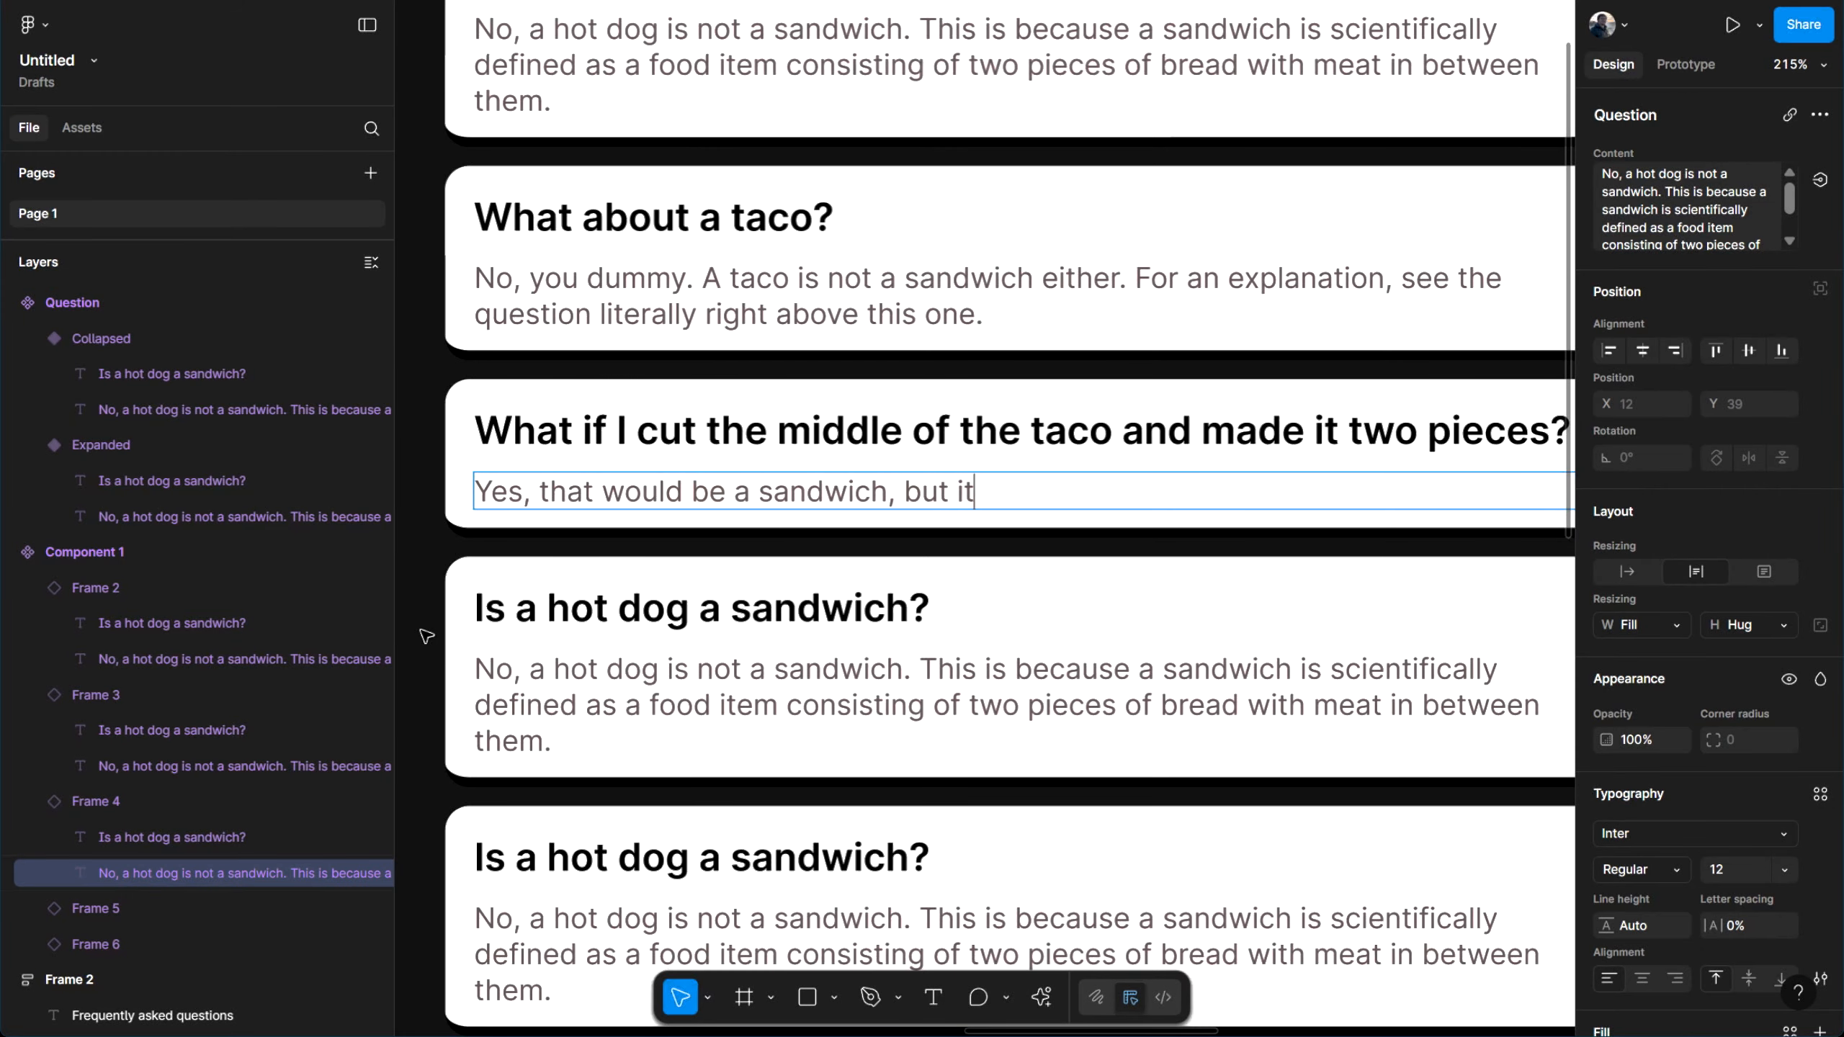
type(" would also not be")
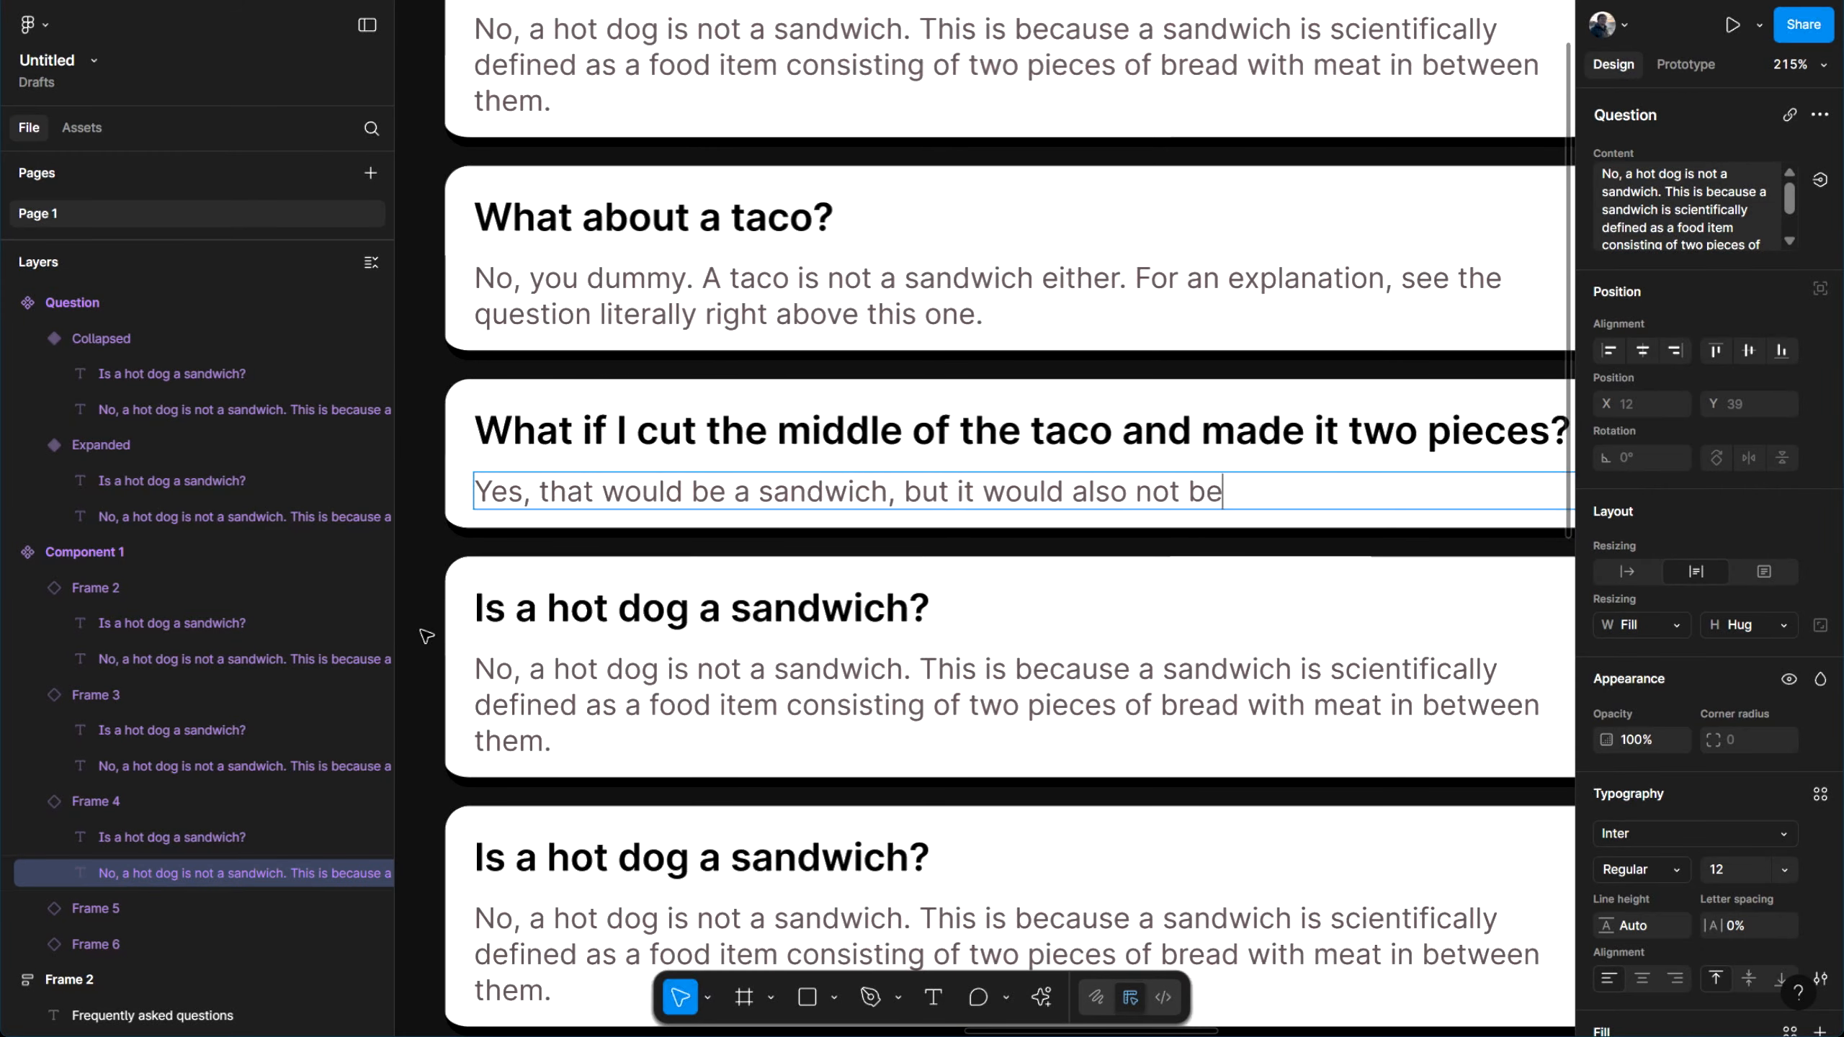
type(" a taco because ")
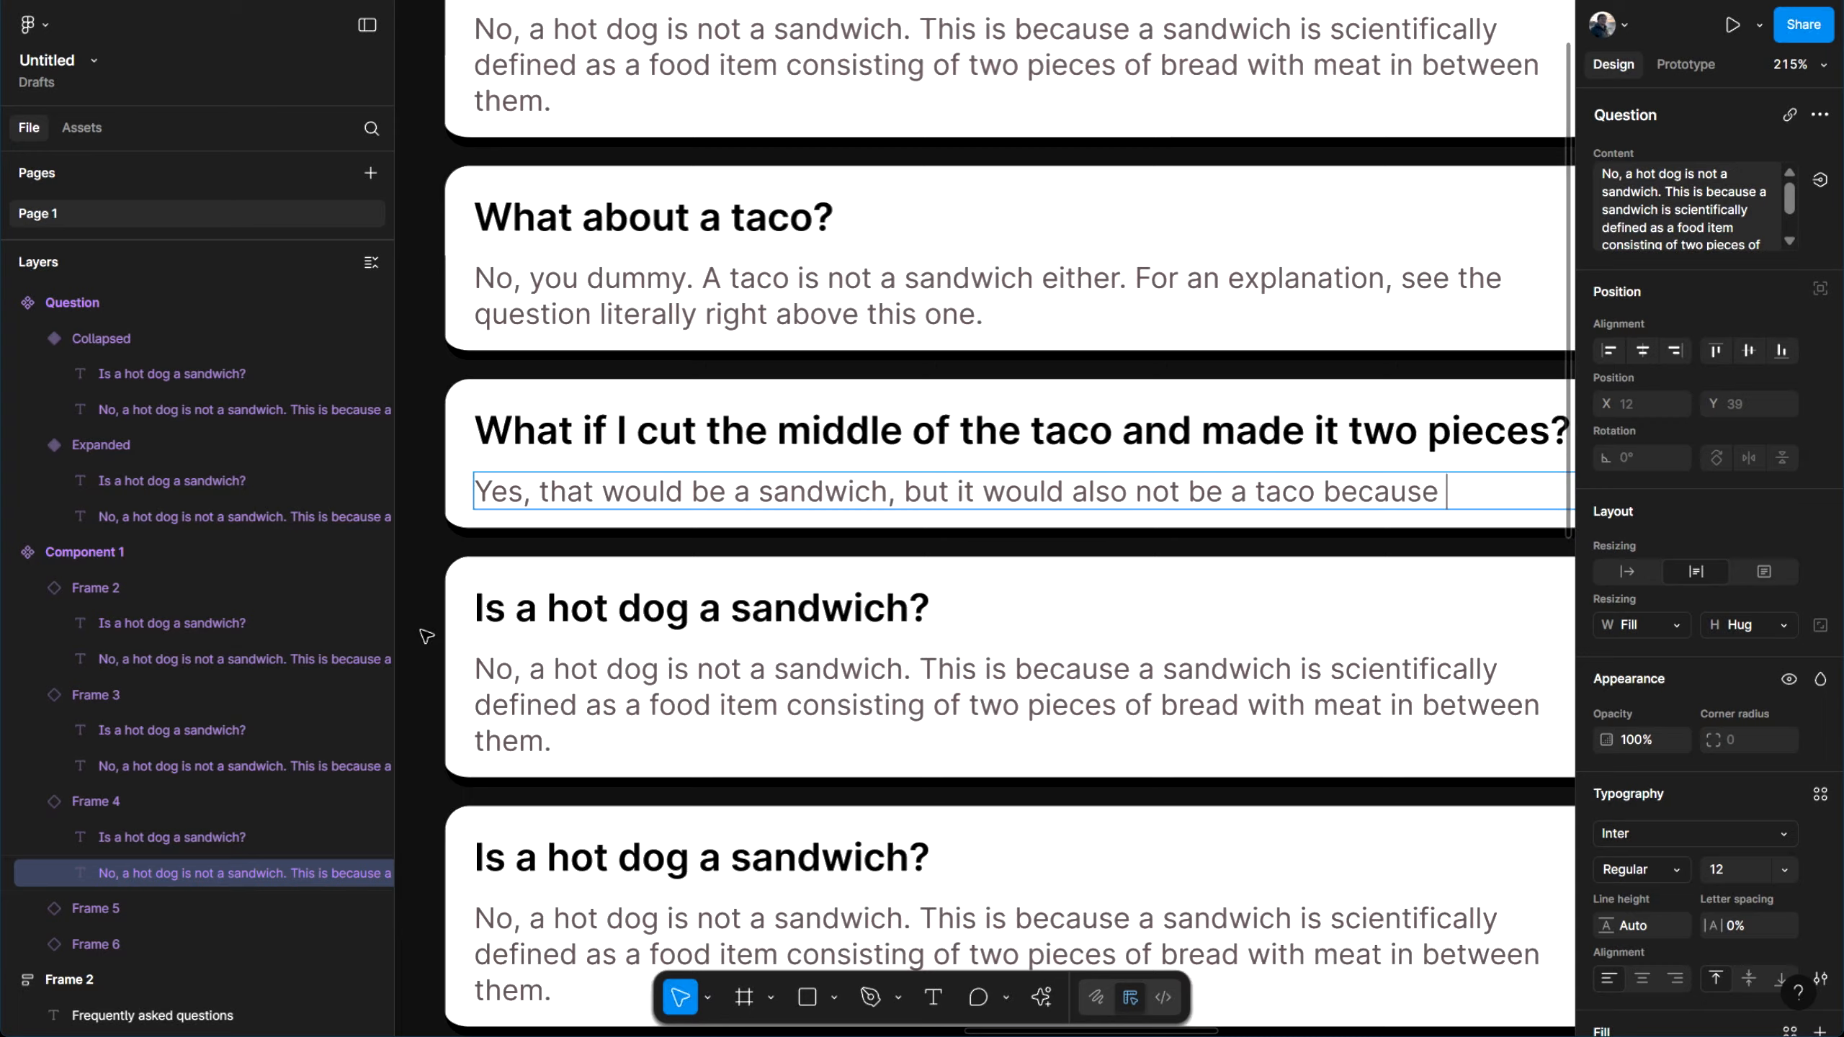
type("it no longer fun")
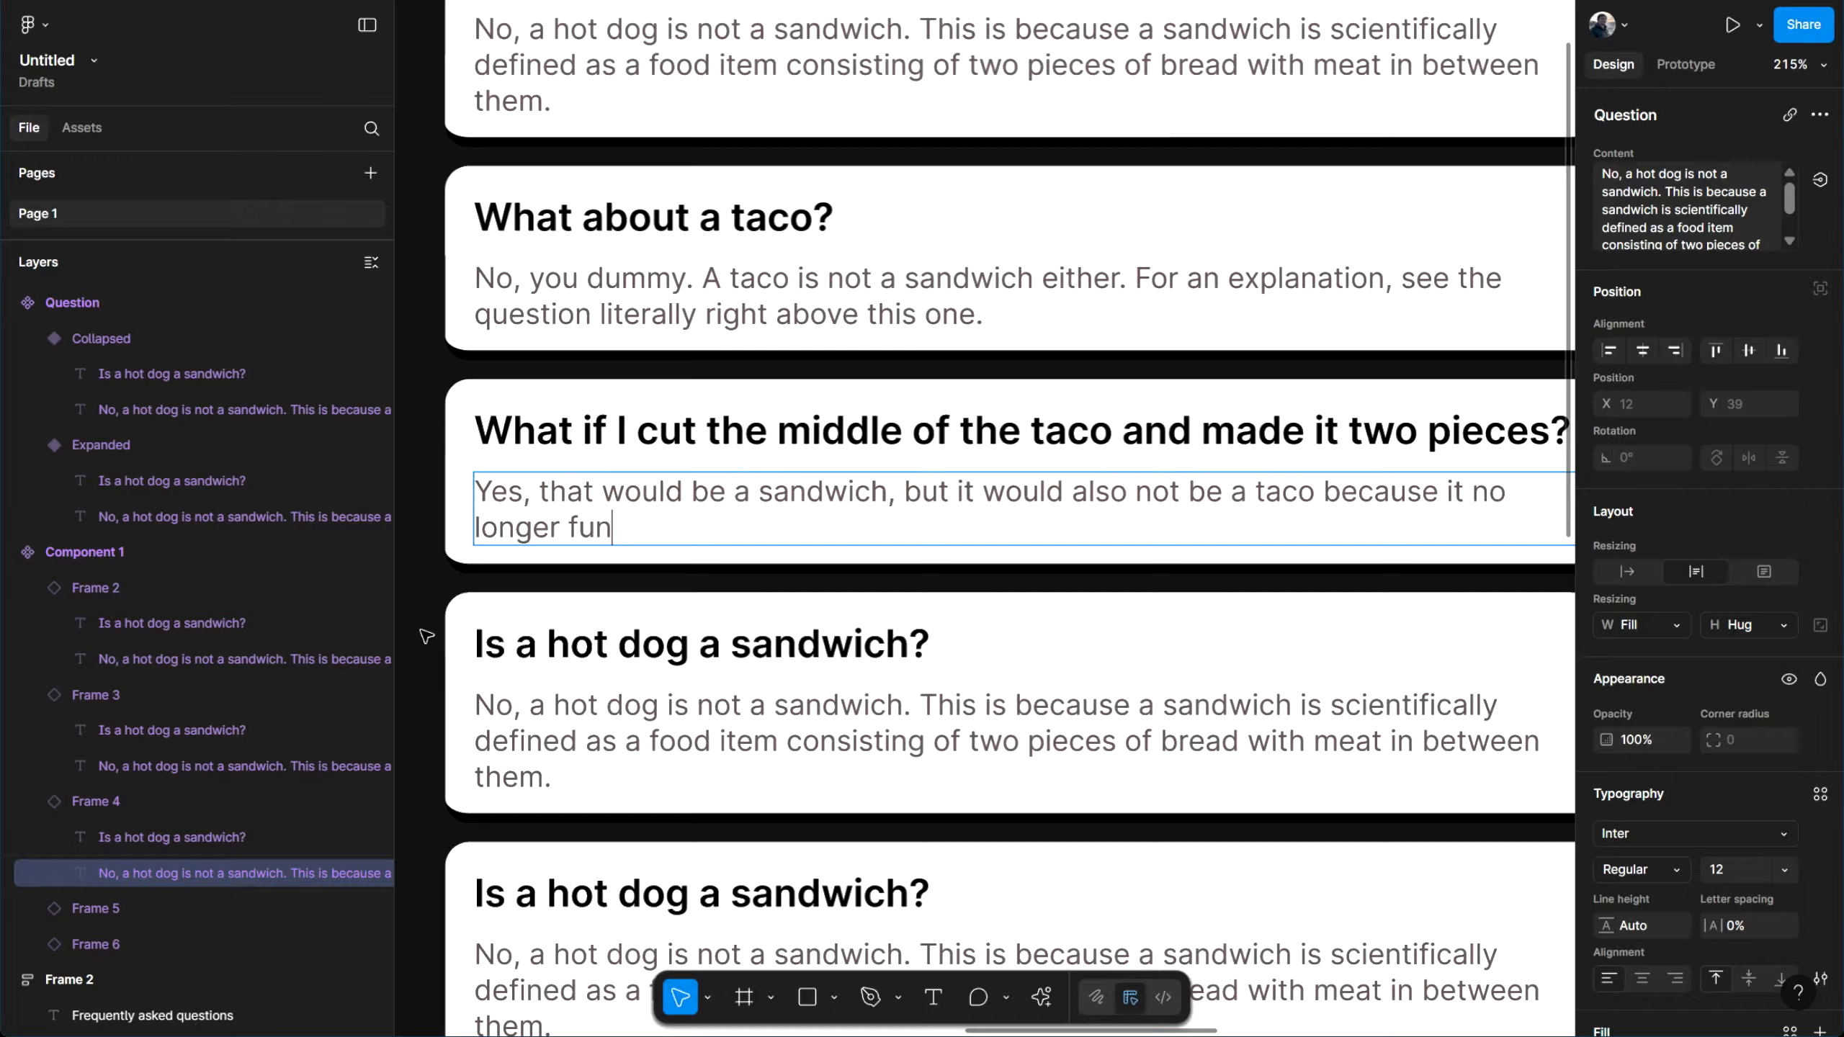
type("ctions like a taco w")
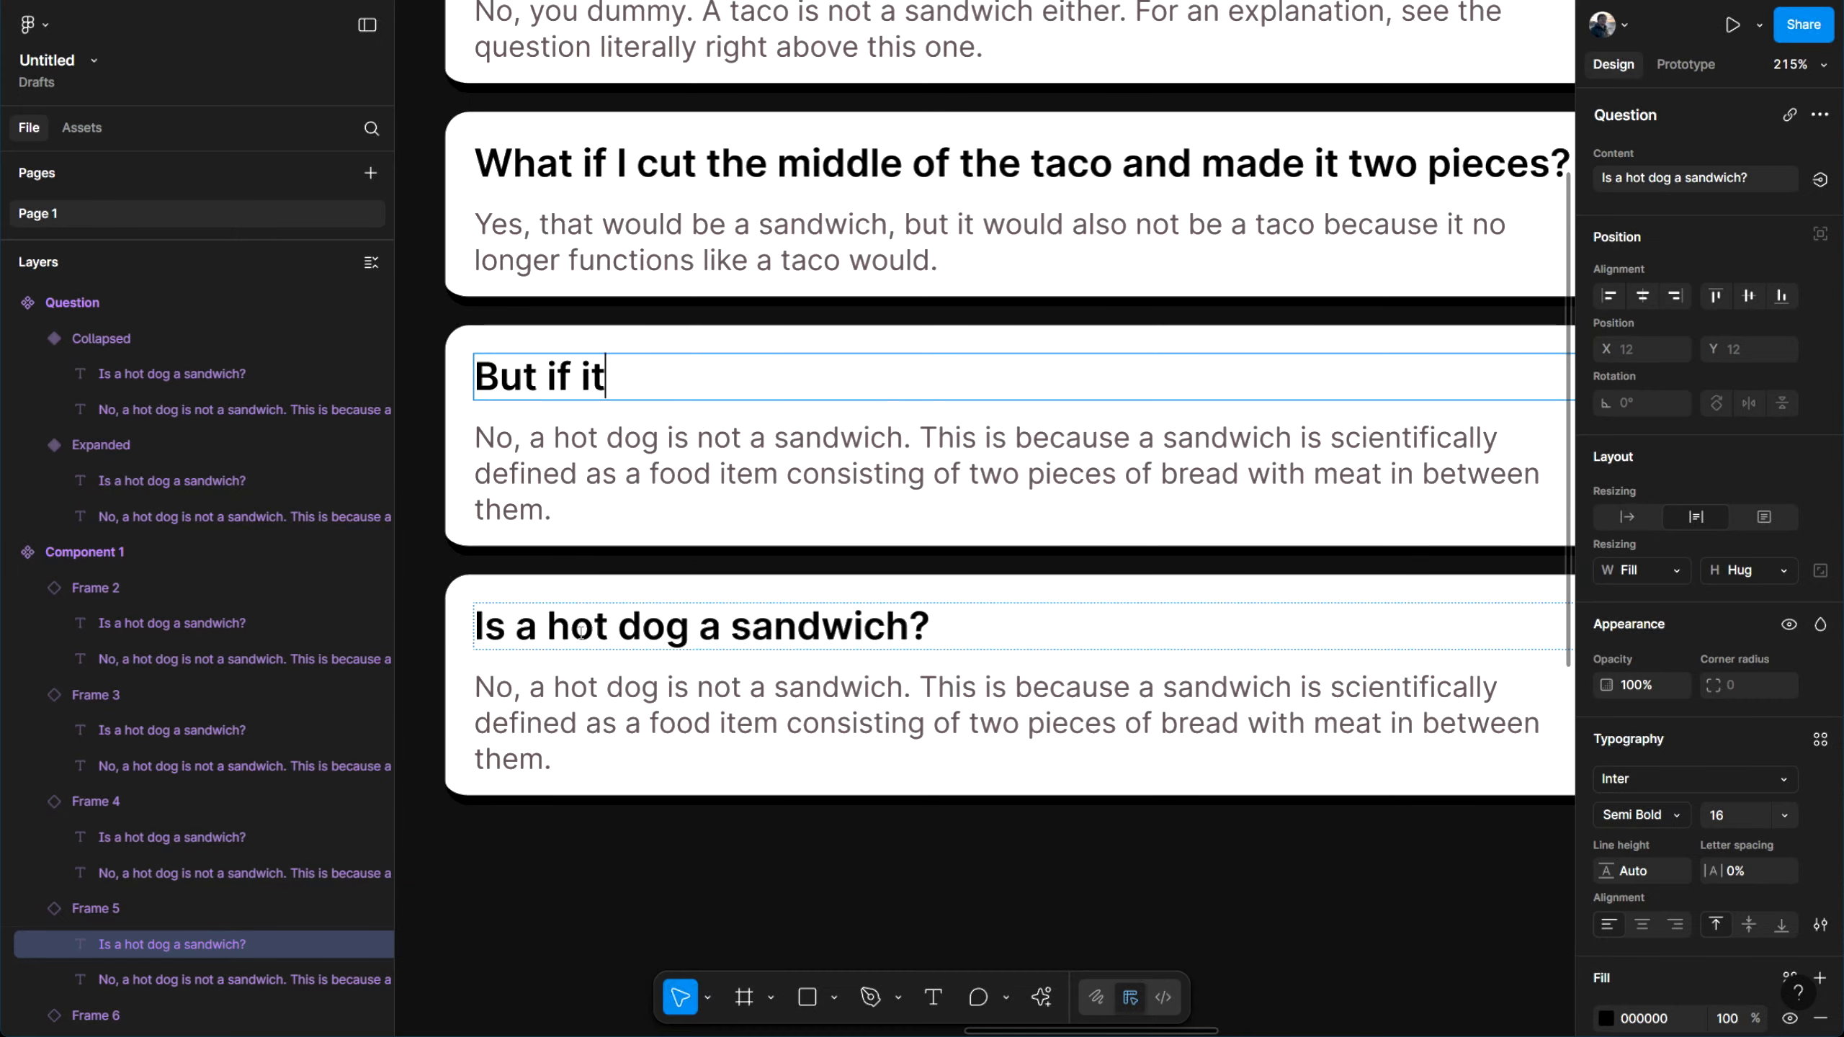
Change the fourth card's question to "But if it’s got taco stuff in it, then doesn’t it still count as both?"
type("'s ")
type("got t")
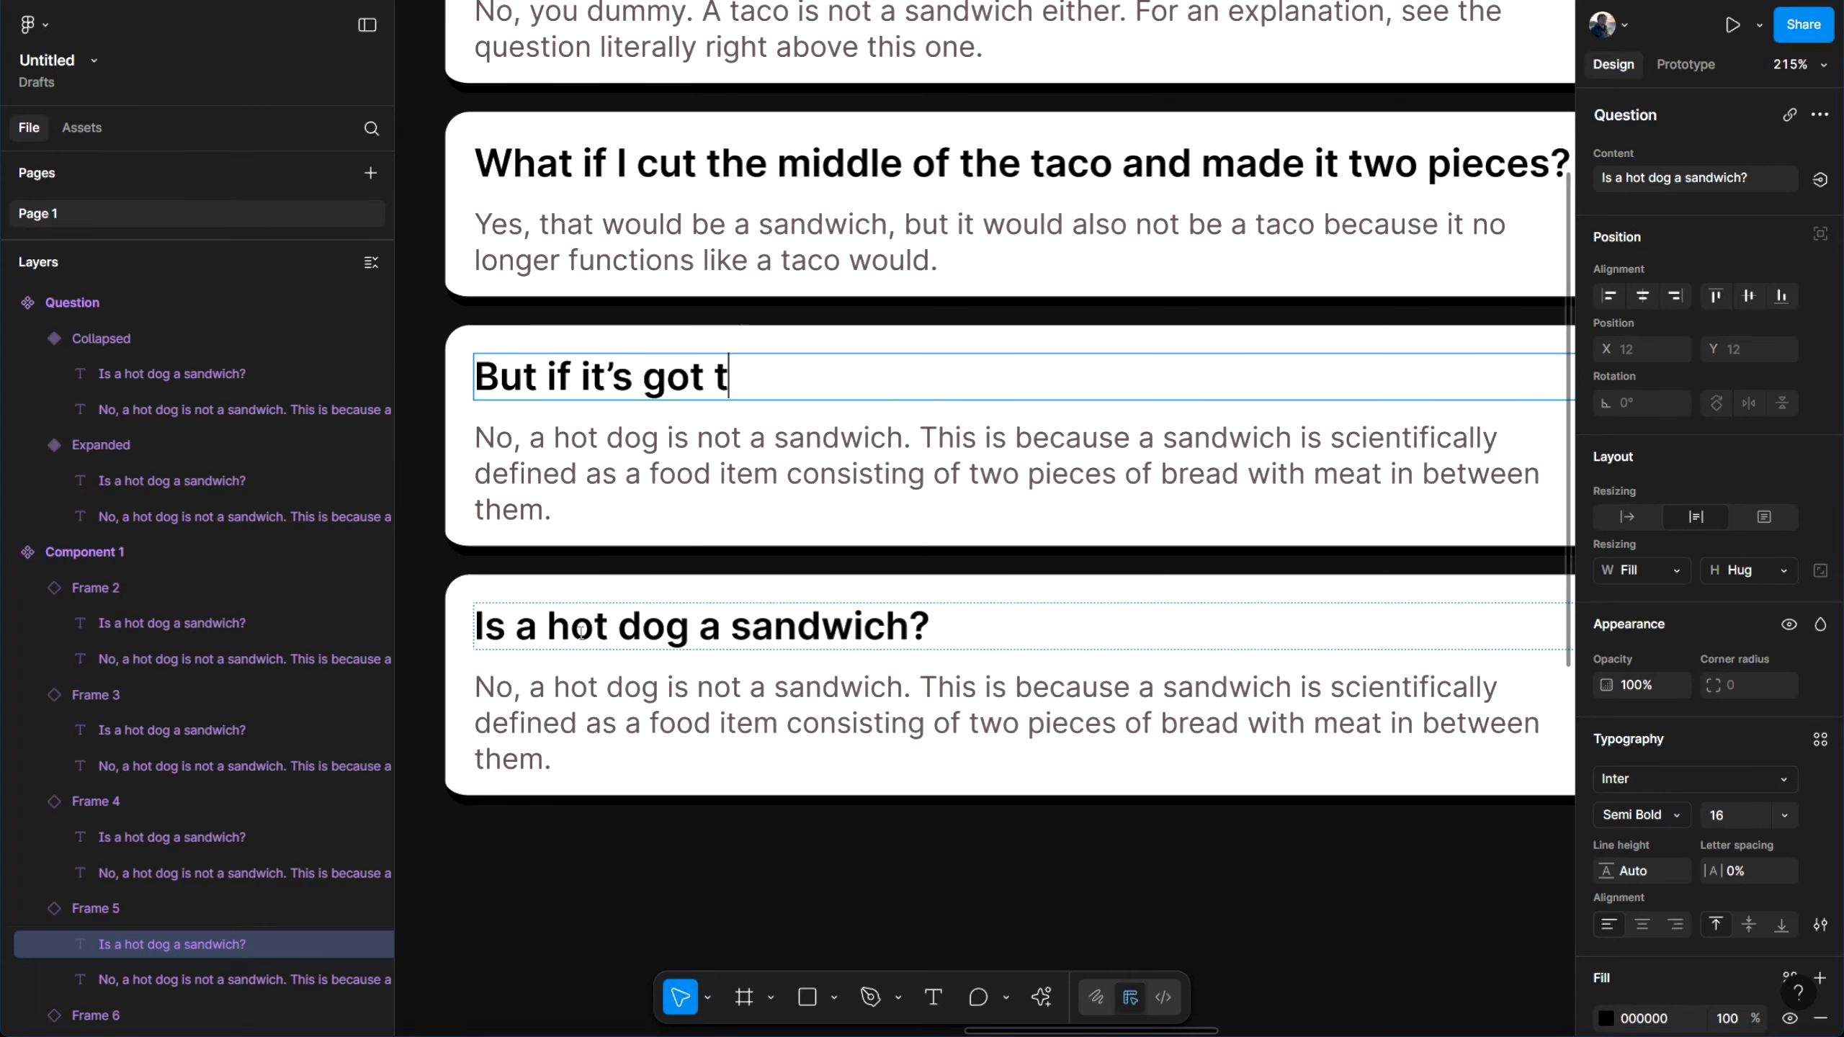
type("aco stuff in it, then doesn’t it still count as both?")
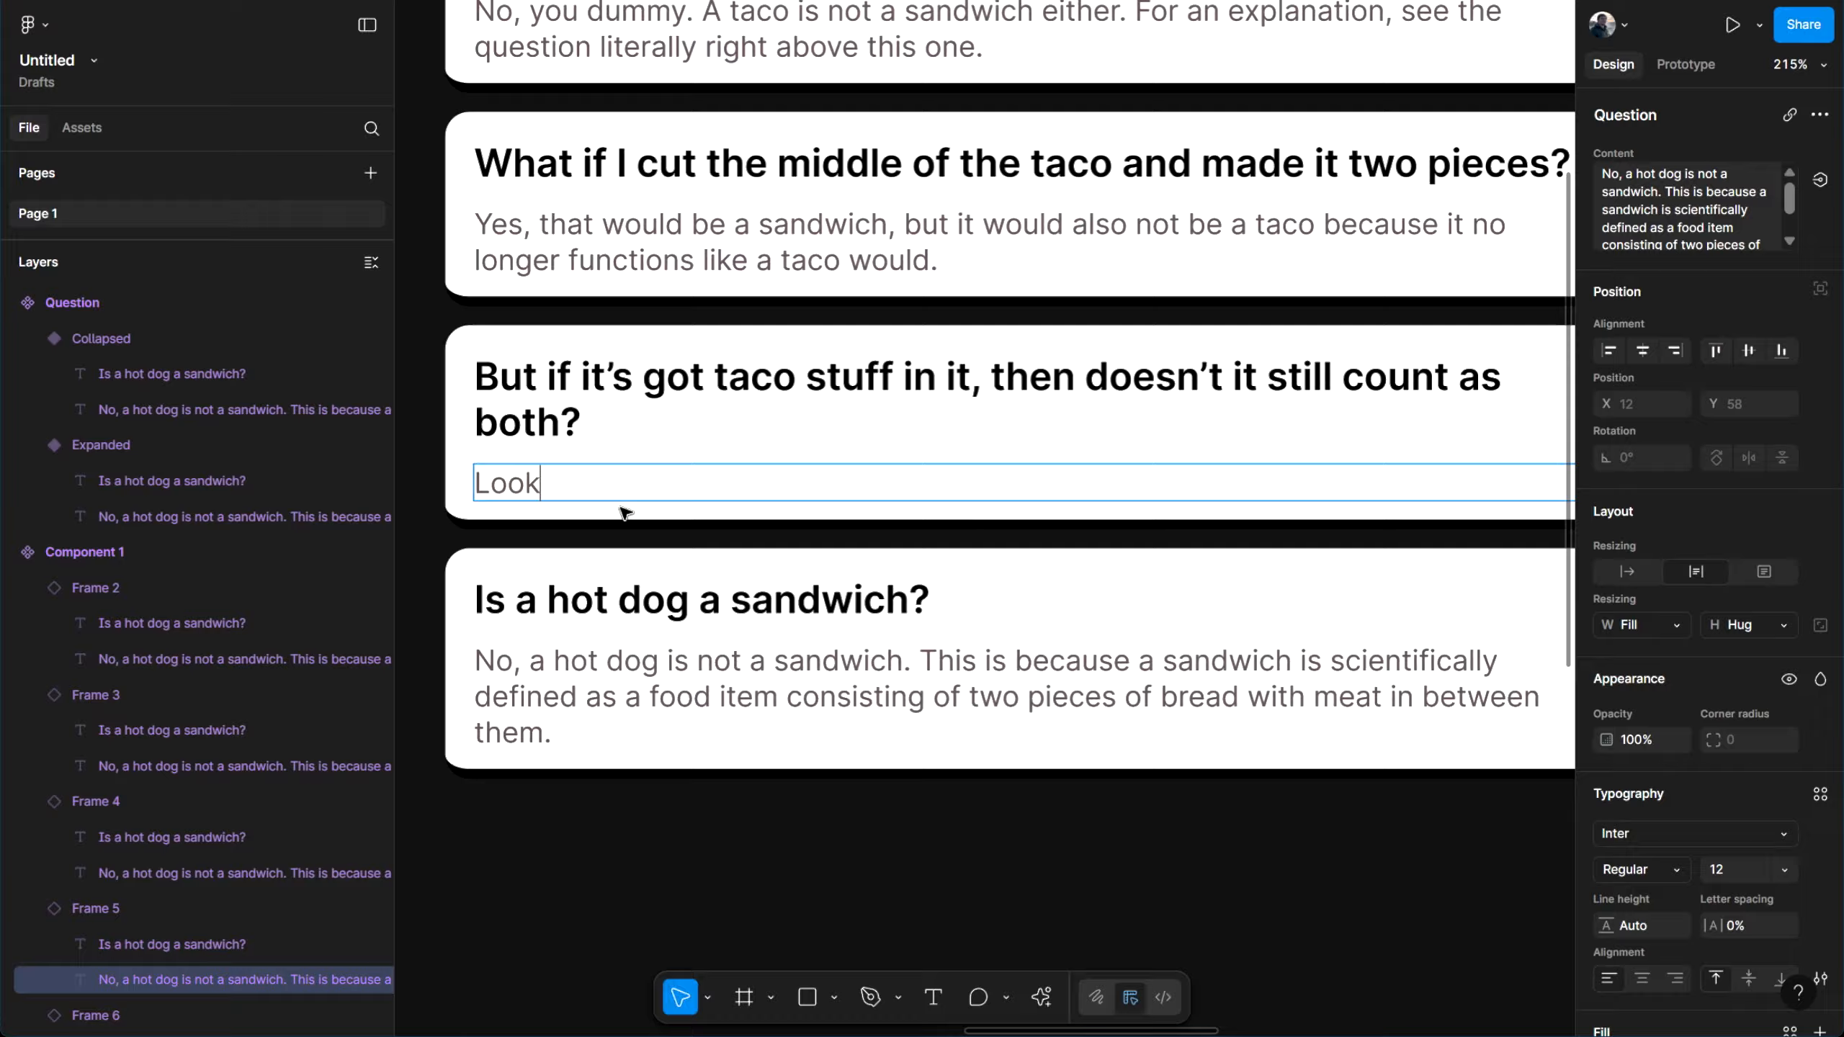
Begin the fourth card's answer: "Look, I think you’re missing the point. Sandwiches and tacos are distinct form factors of food to which the shape and function"
type("thin")
type(" ky")
key("BackSpace")
key("BackSpace")
key("BackSpace")
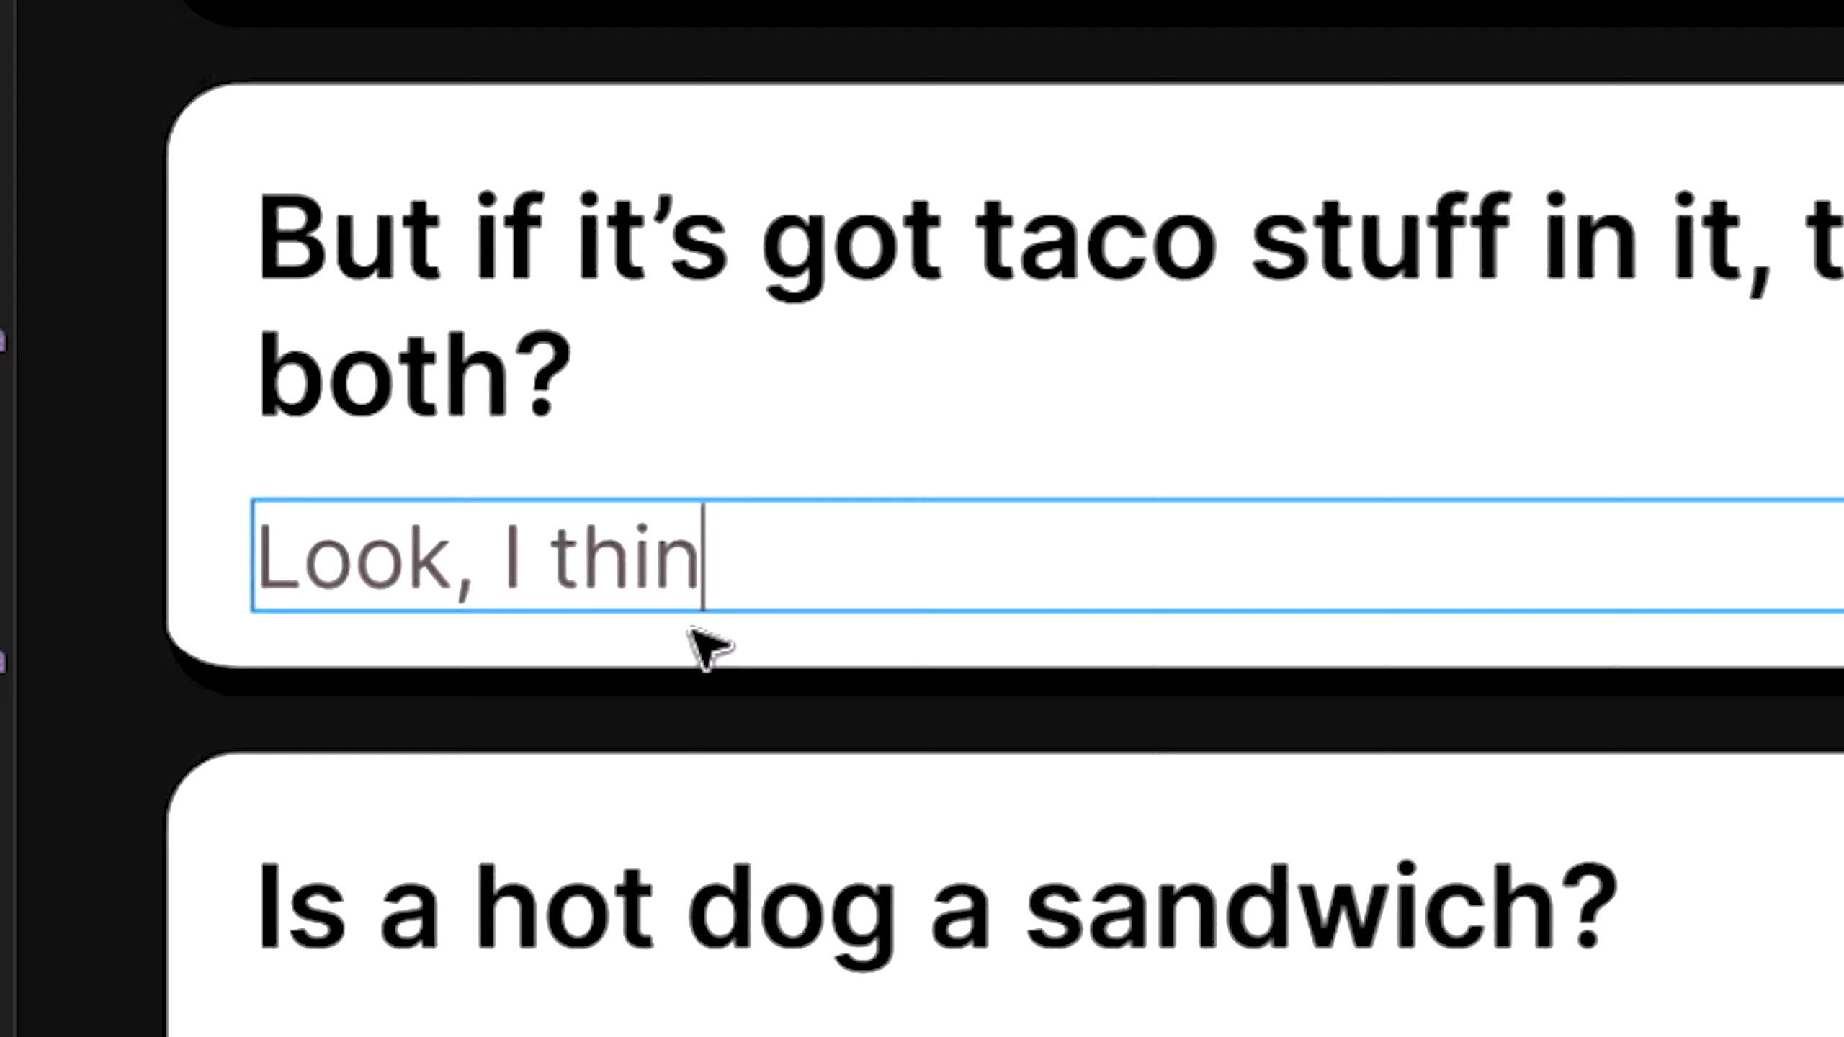
type("k you'r")
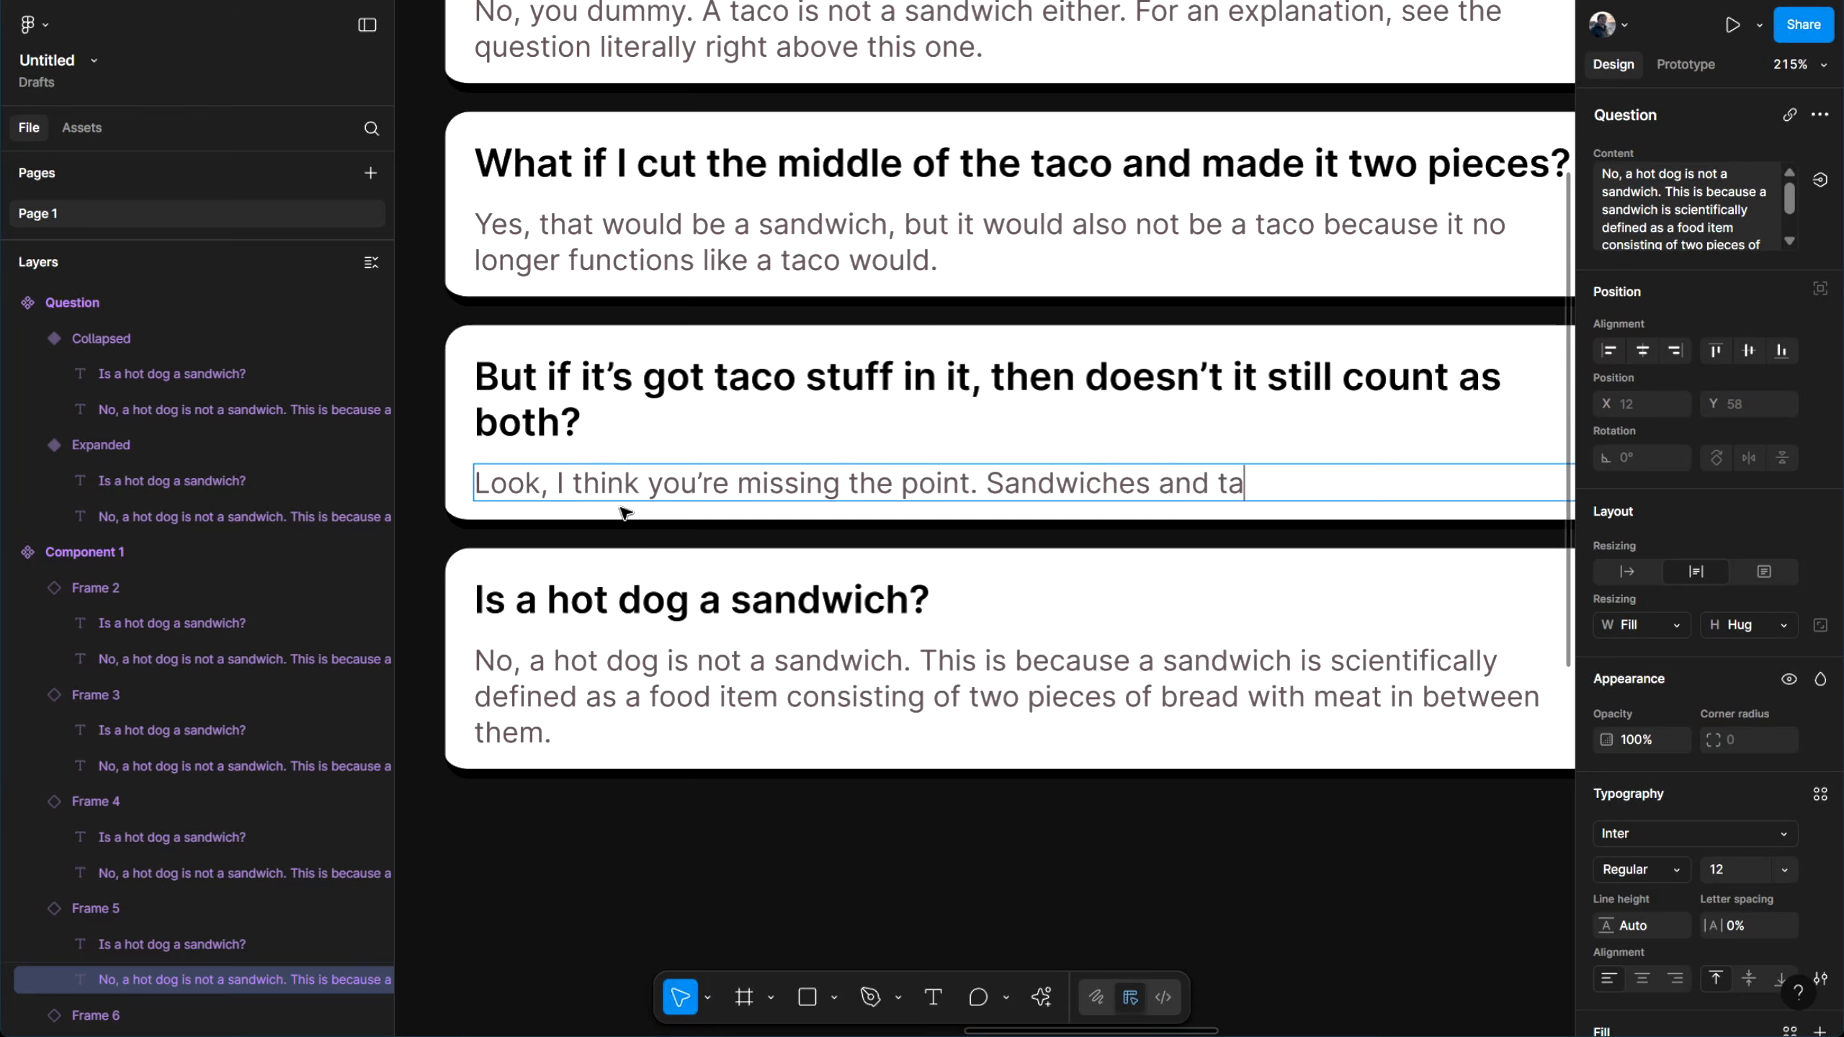
type("distinct ")
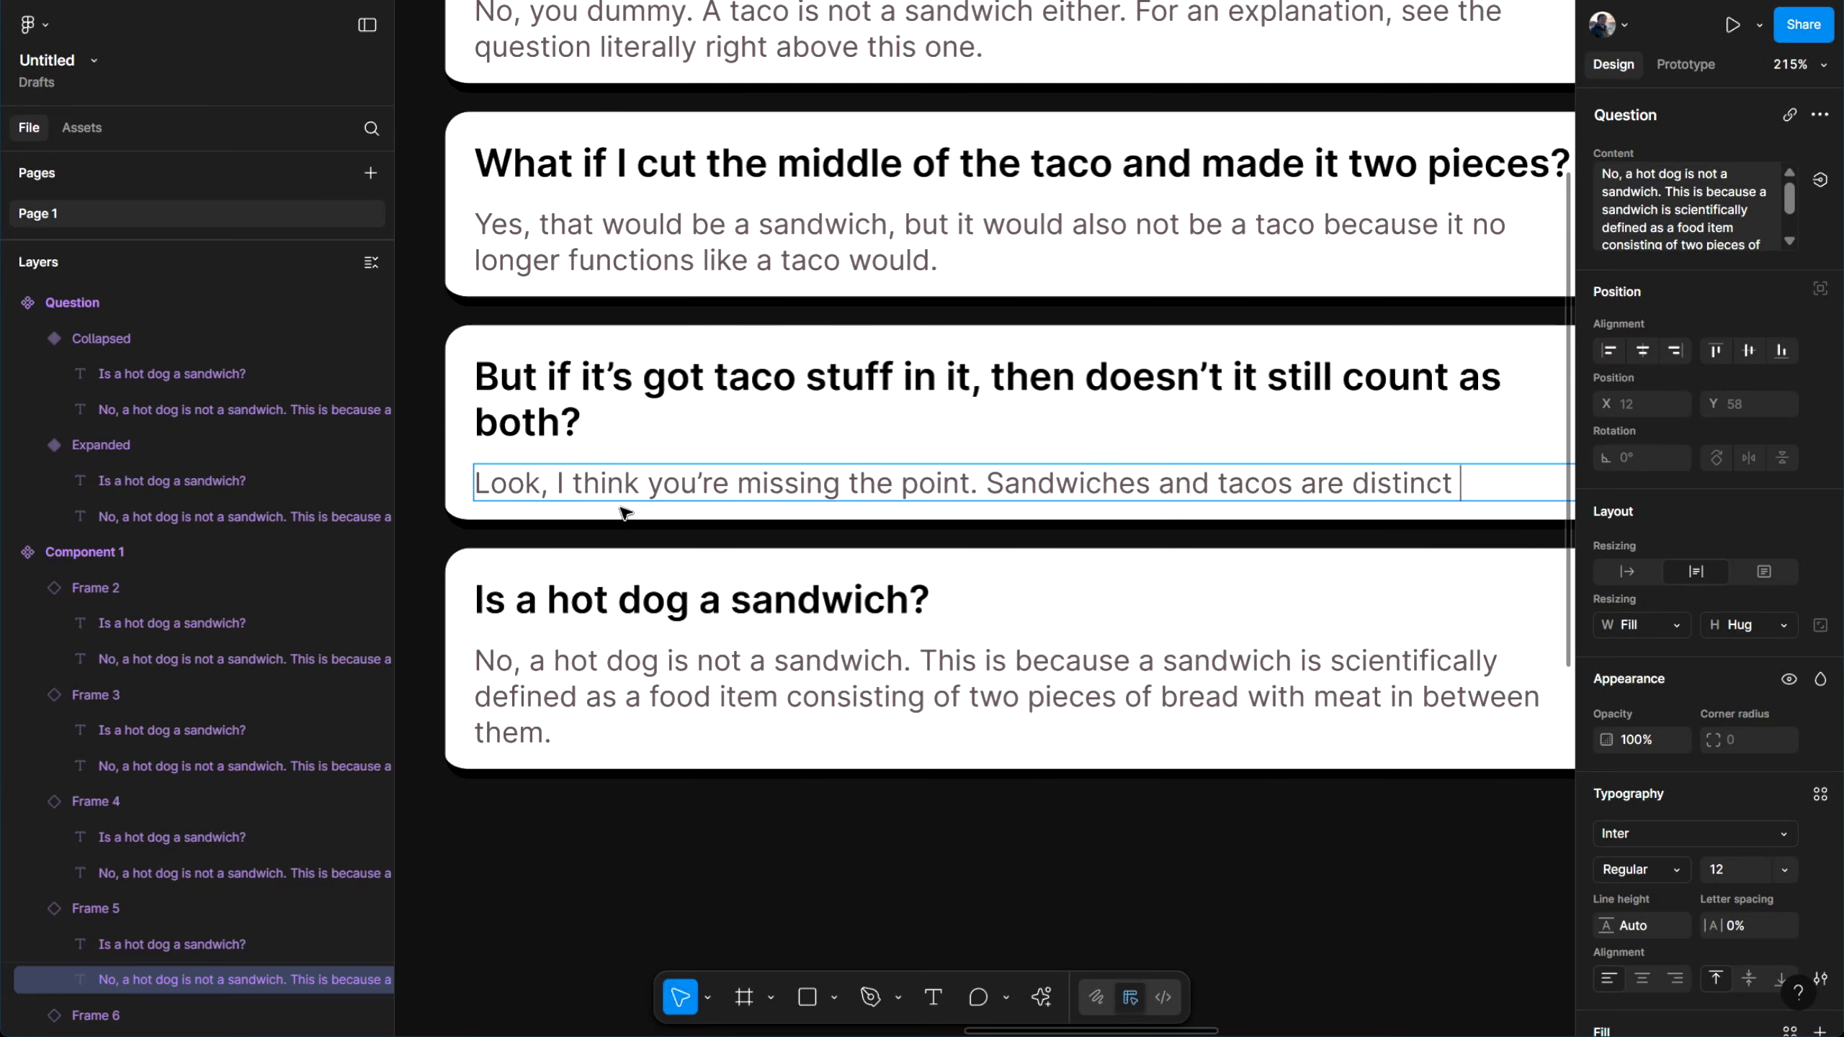
type("form factors of")
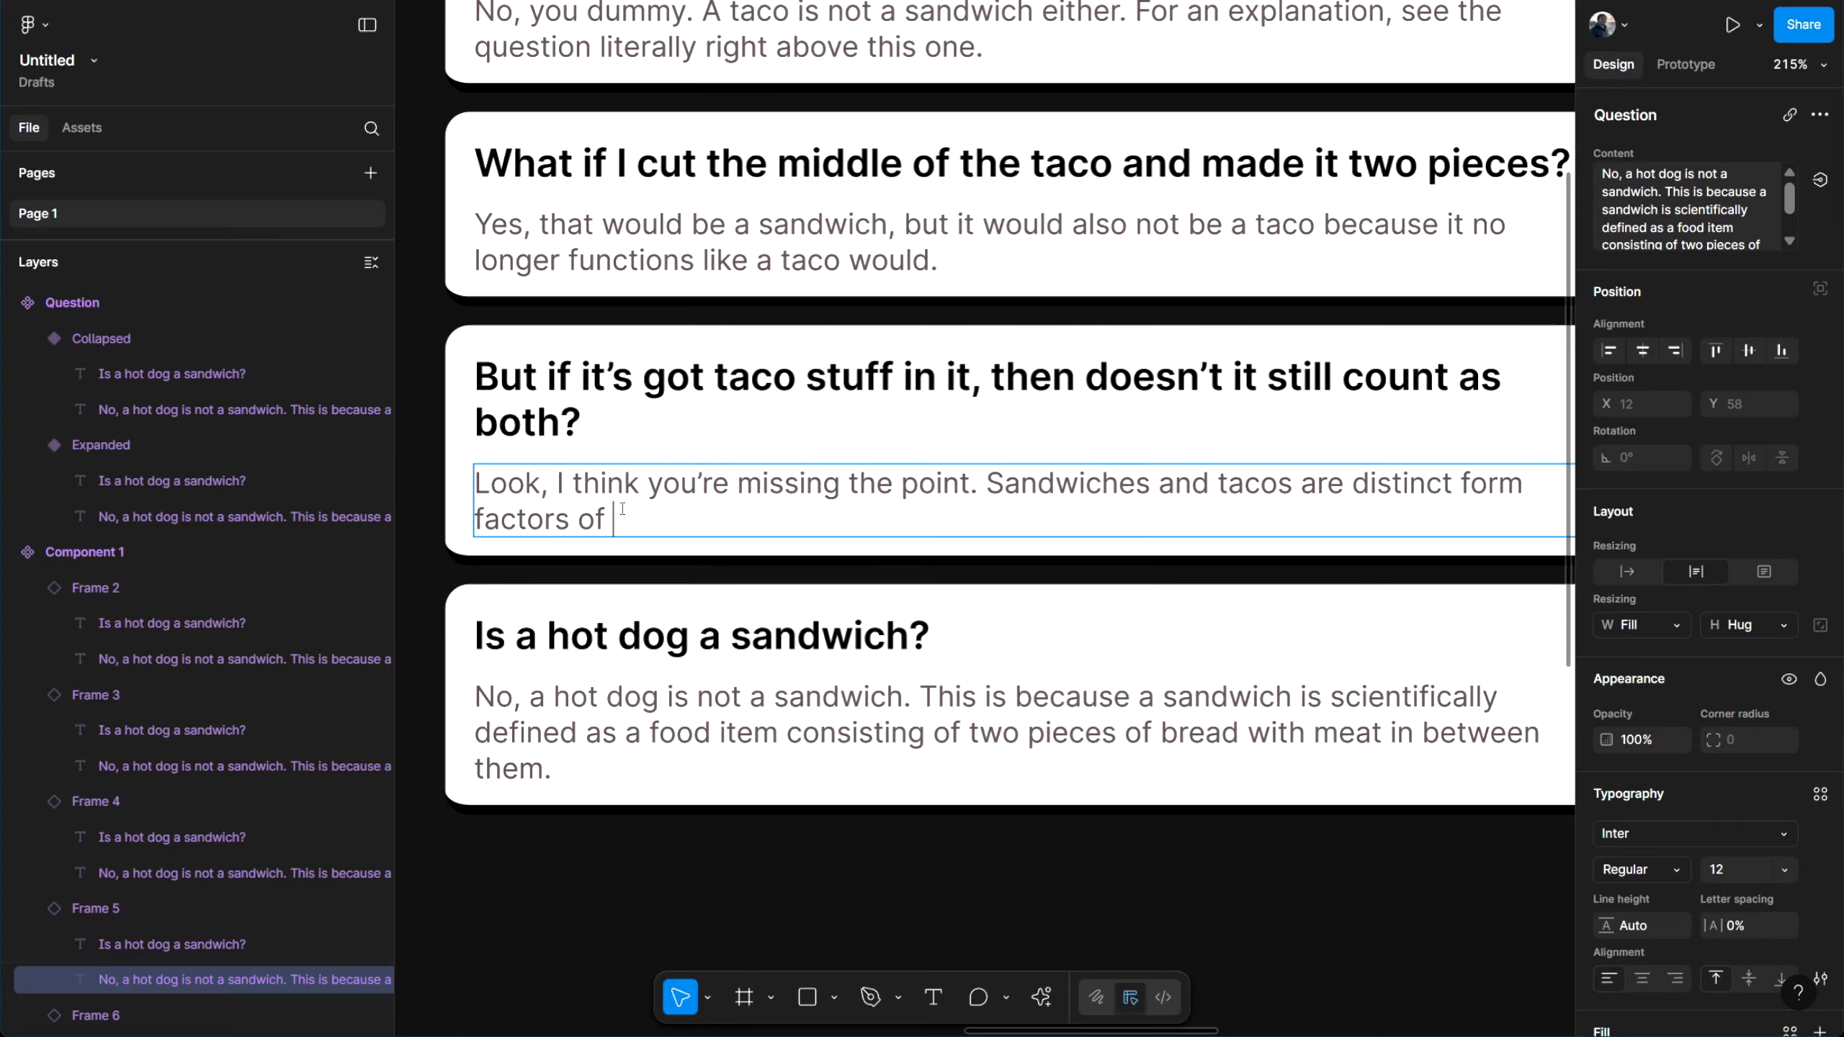
type(" food to which the ")
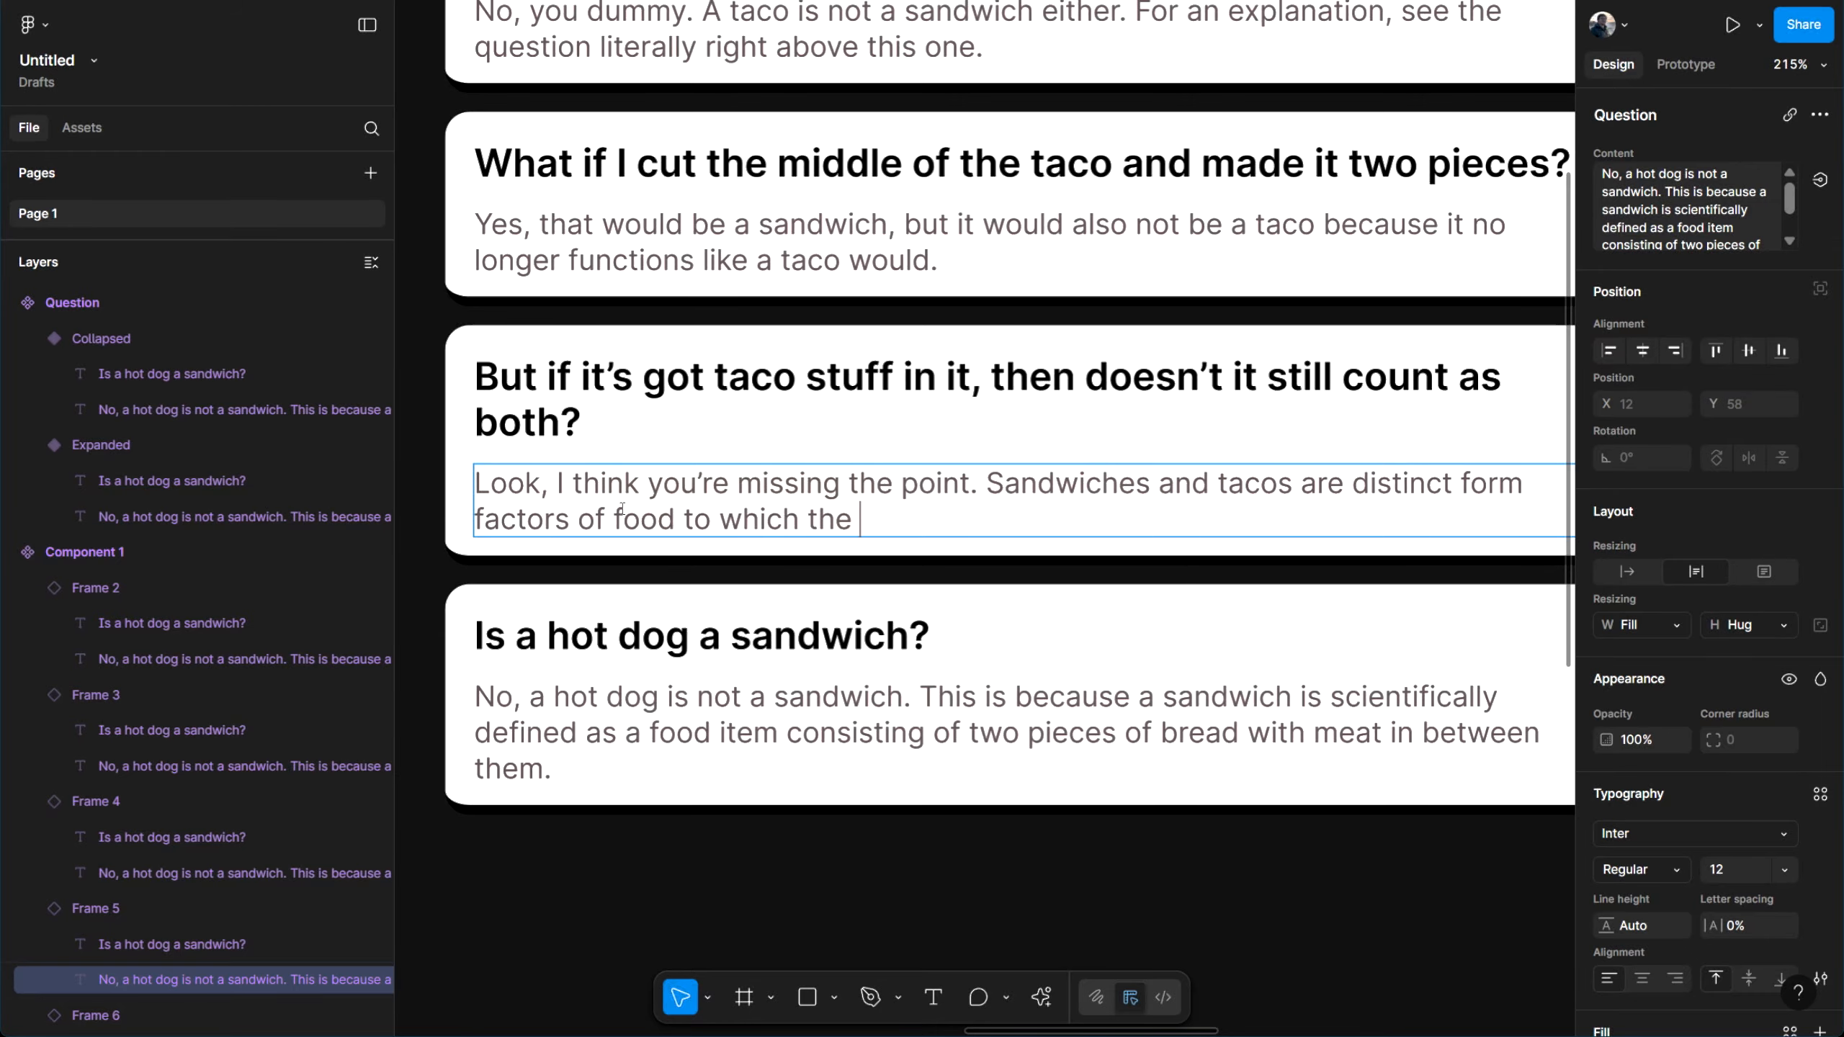
type("shape and ")
type("funct")
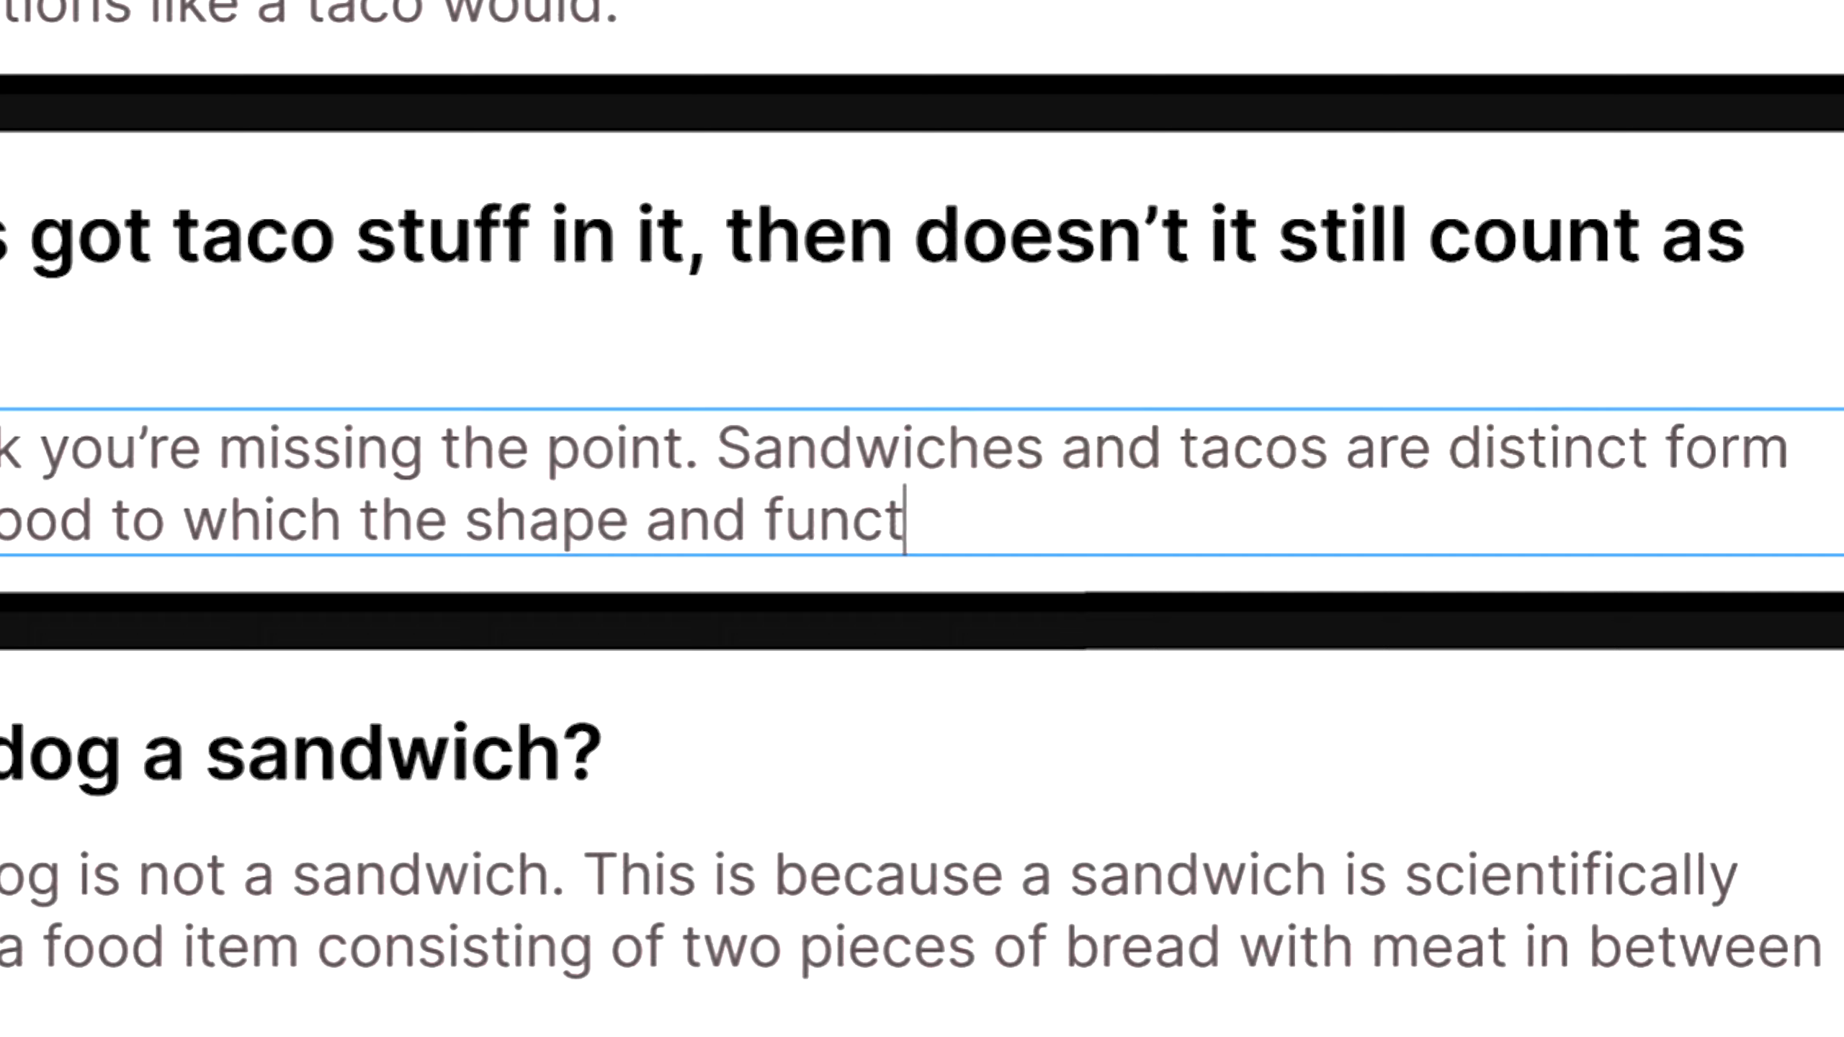
Finish the fourth answer: "of the bread are paramount. In the case of a taco, the shell-shaped tortilla is a key feature that makes it what it is."
type("ion of the bread are paramo")
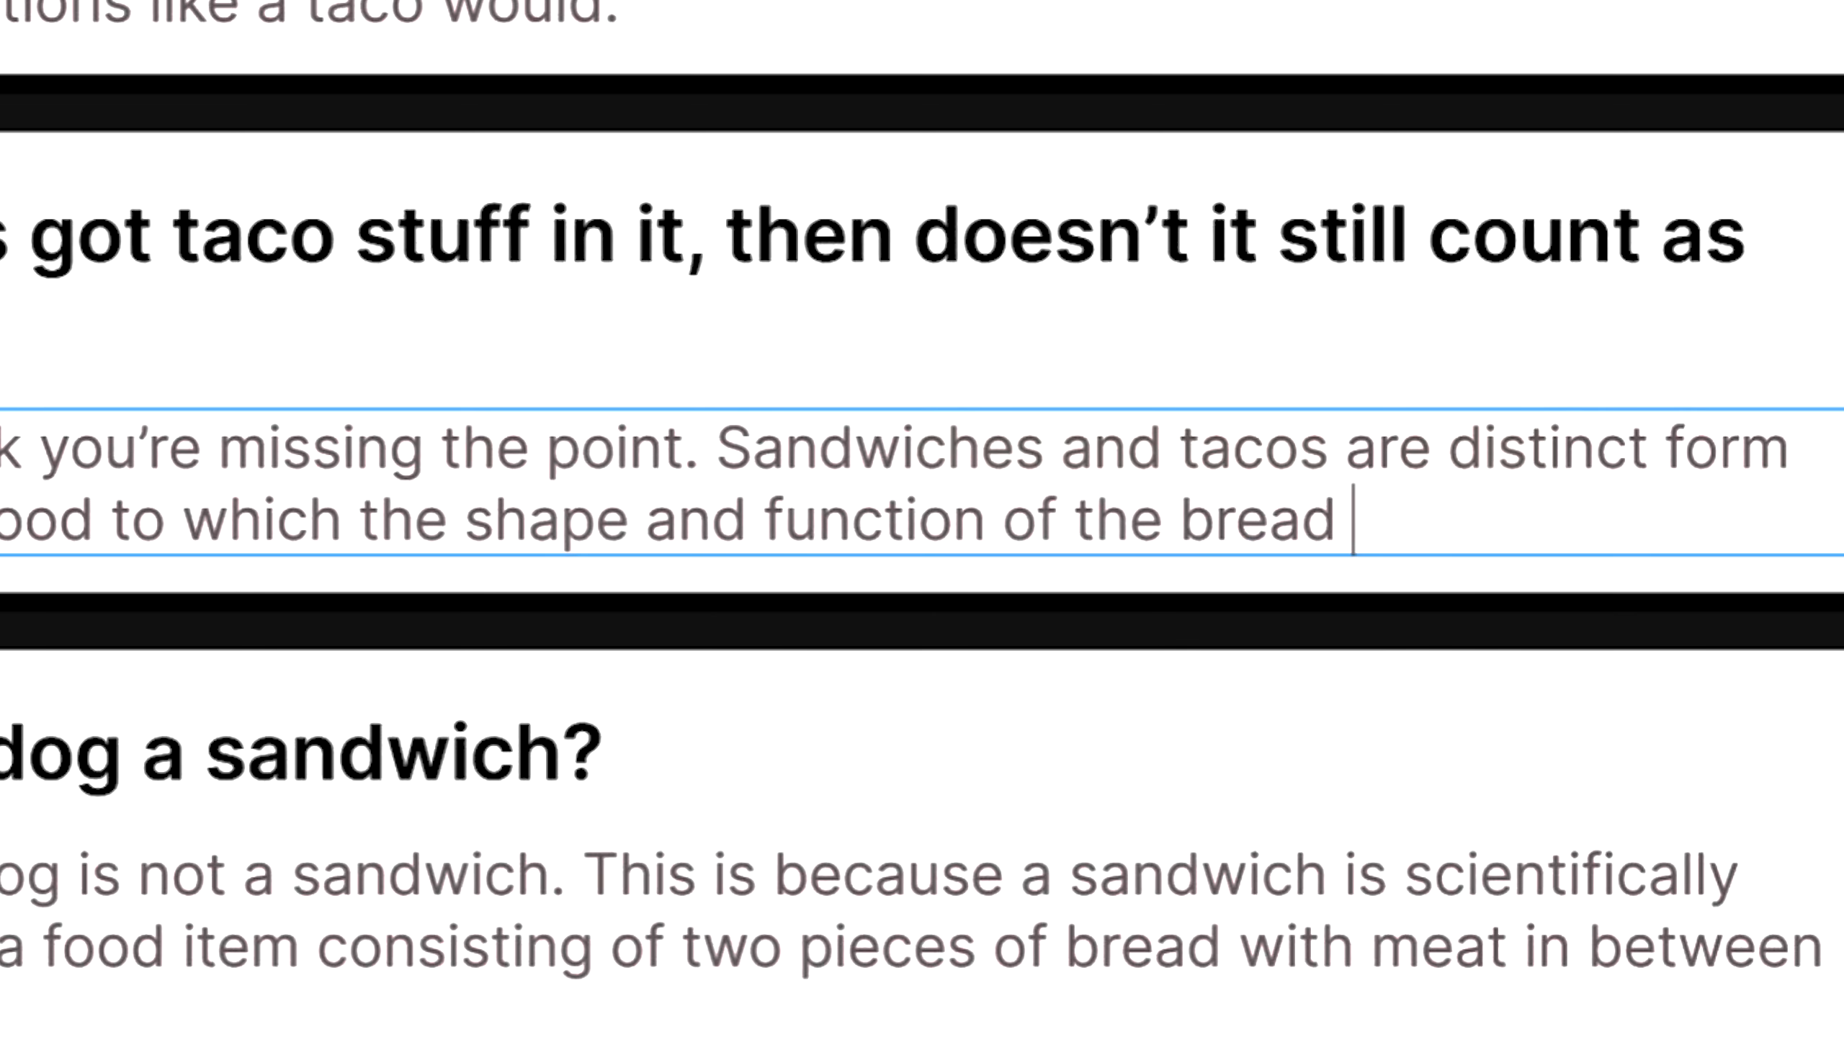
type("unt")
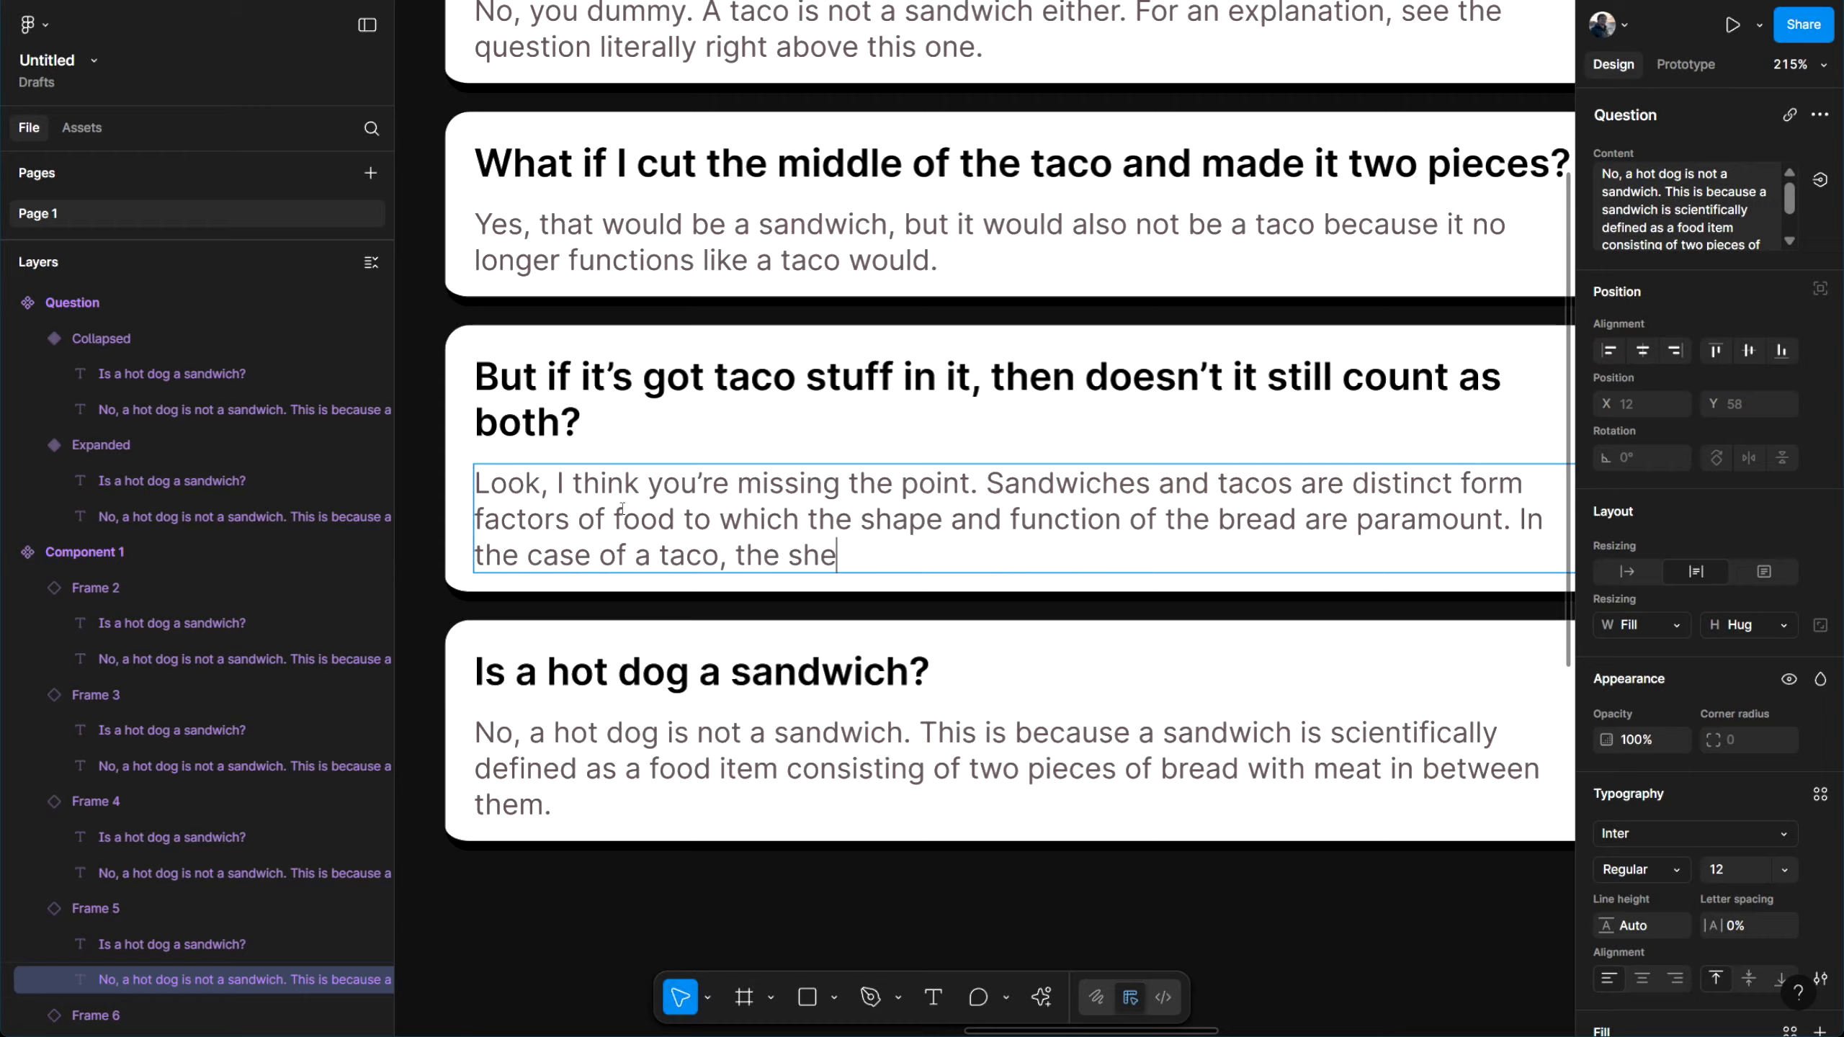
type("ll-shaped tortilla is a key feature that makes it wh")
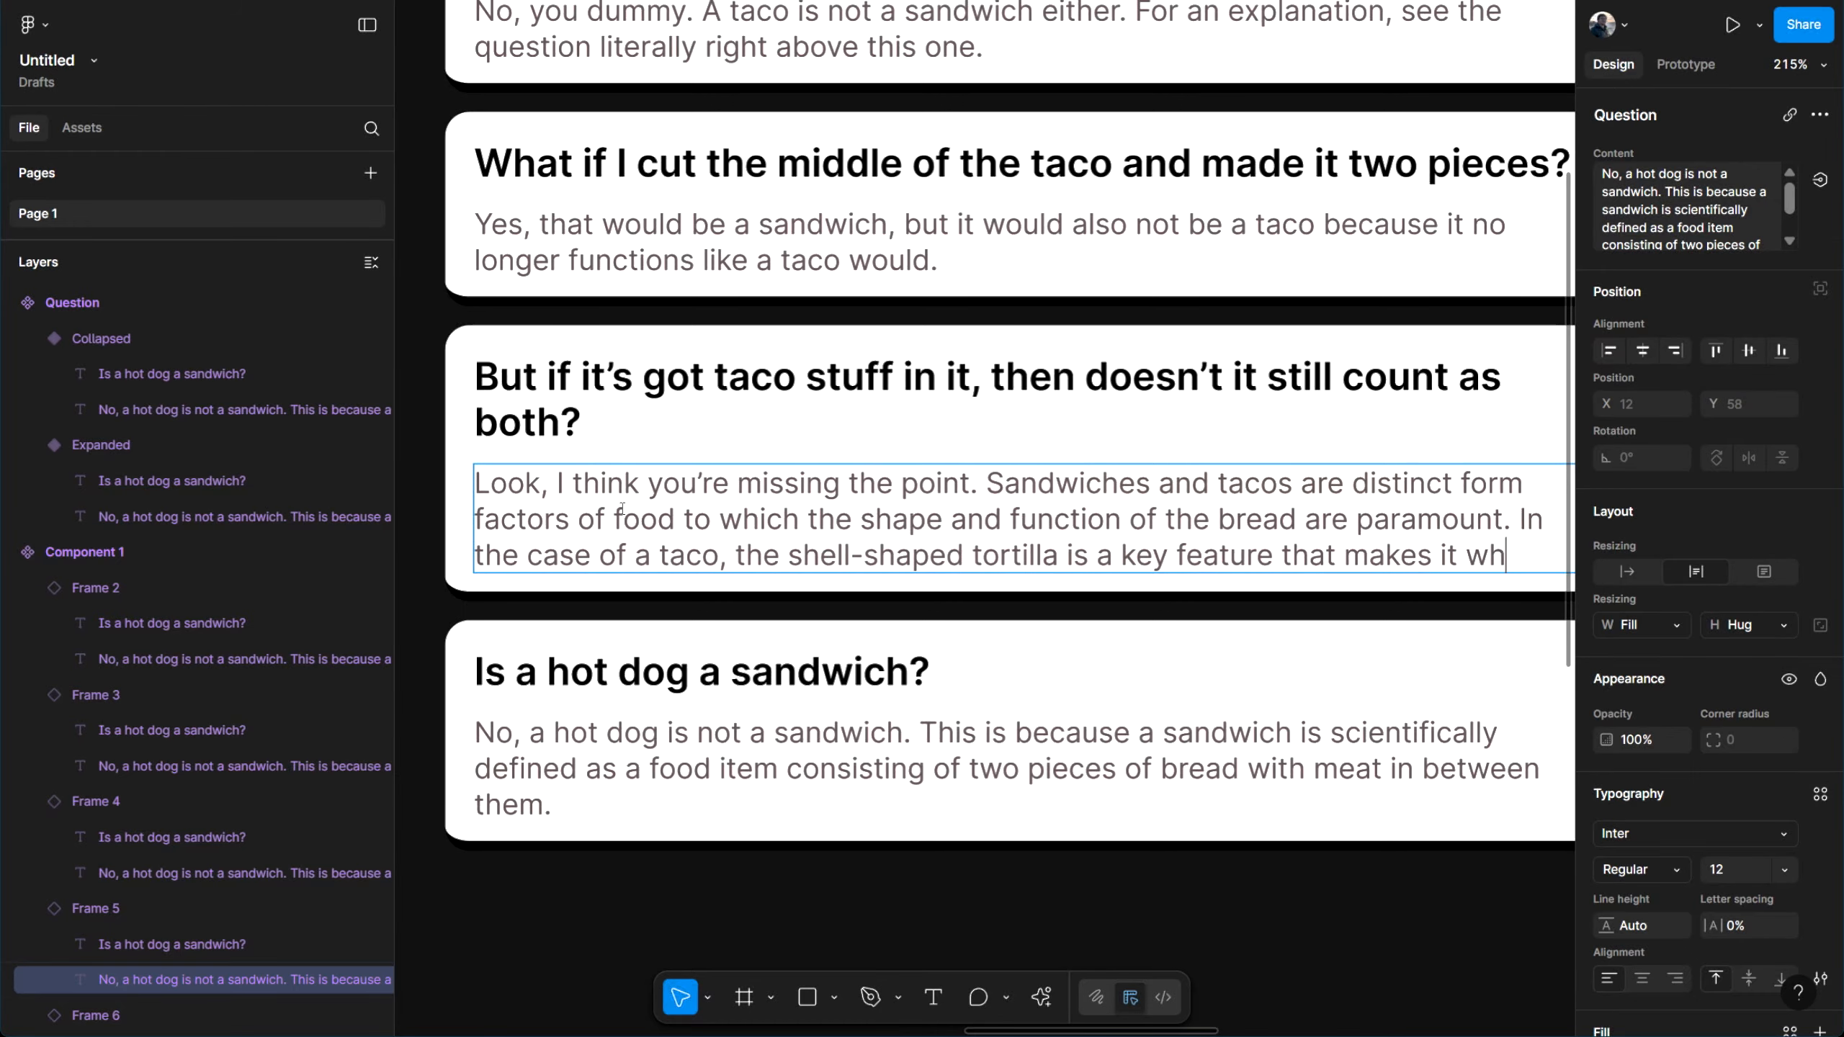
type("s.")
Change the fifth card's question to "So what you’re saying is that a hot dog is actually a taco?" and its answer to "I hate you."
double_click(584, 673)
type("So what")
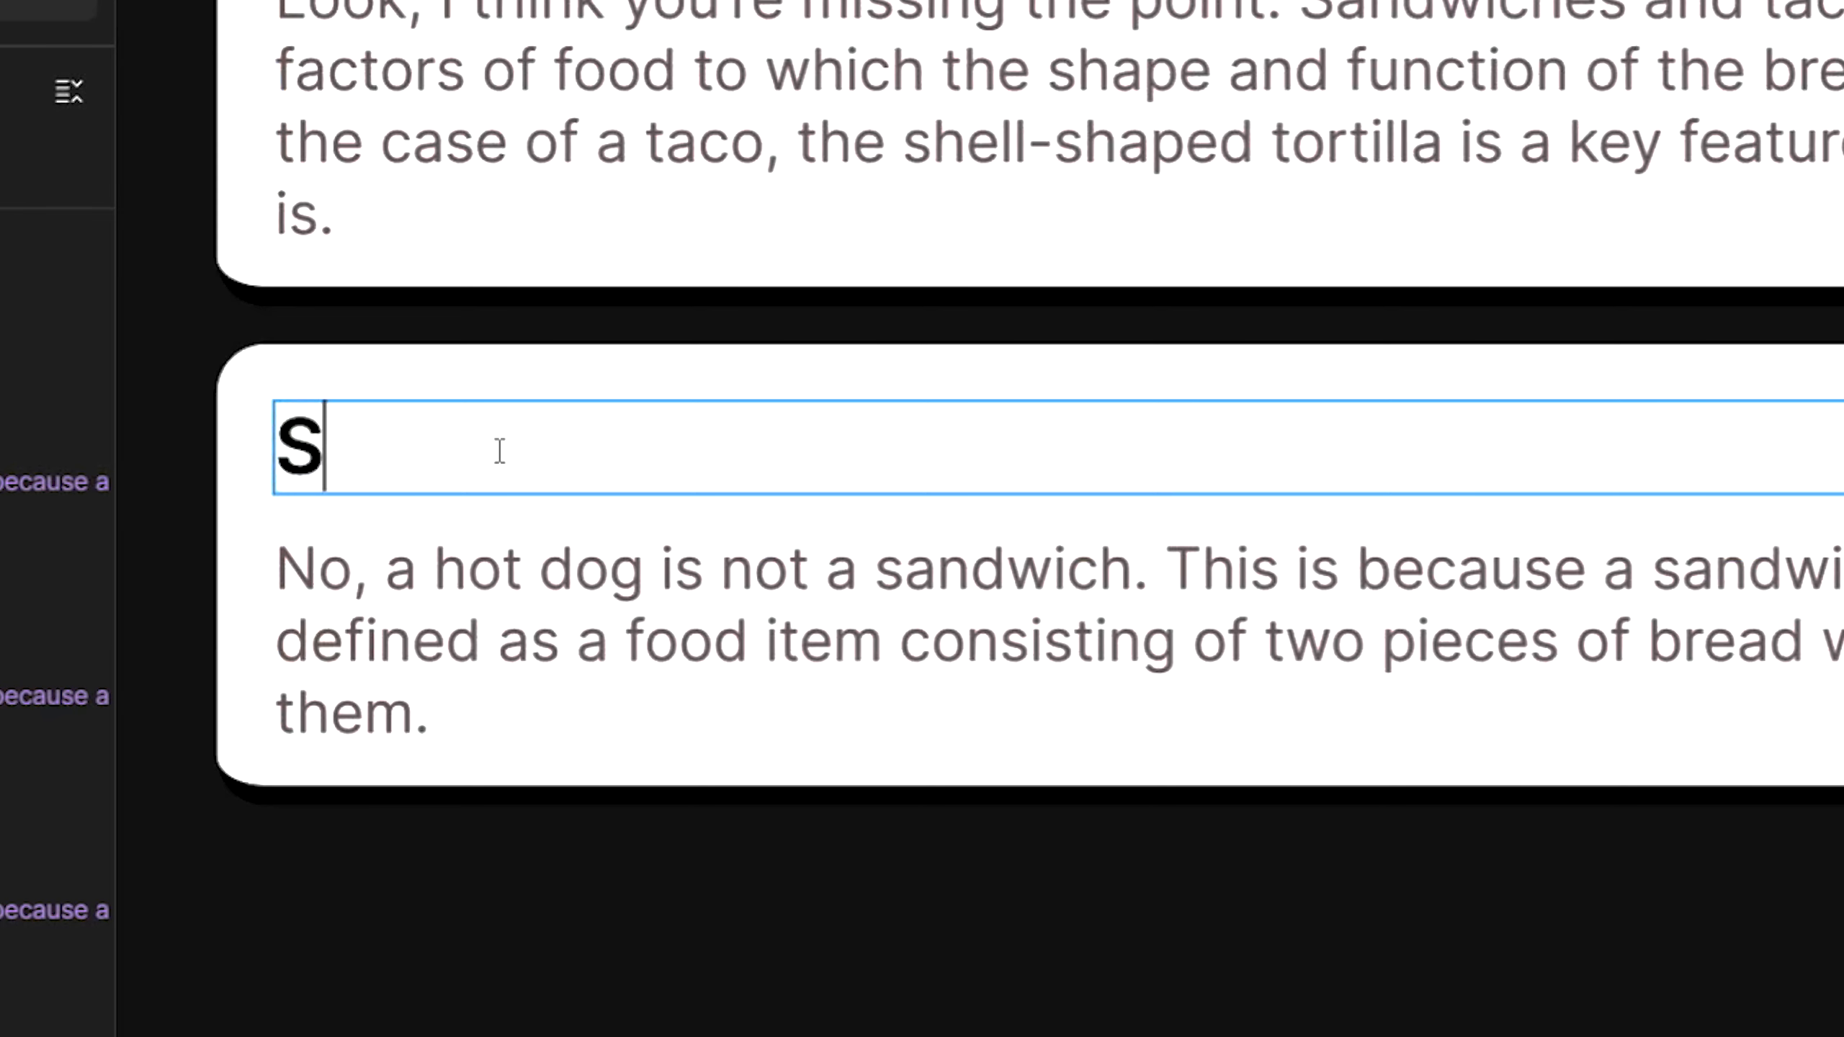
type(" you're sa")
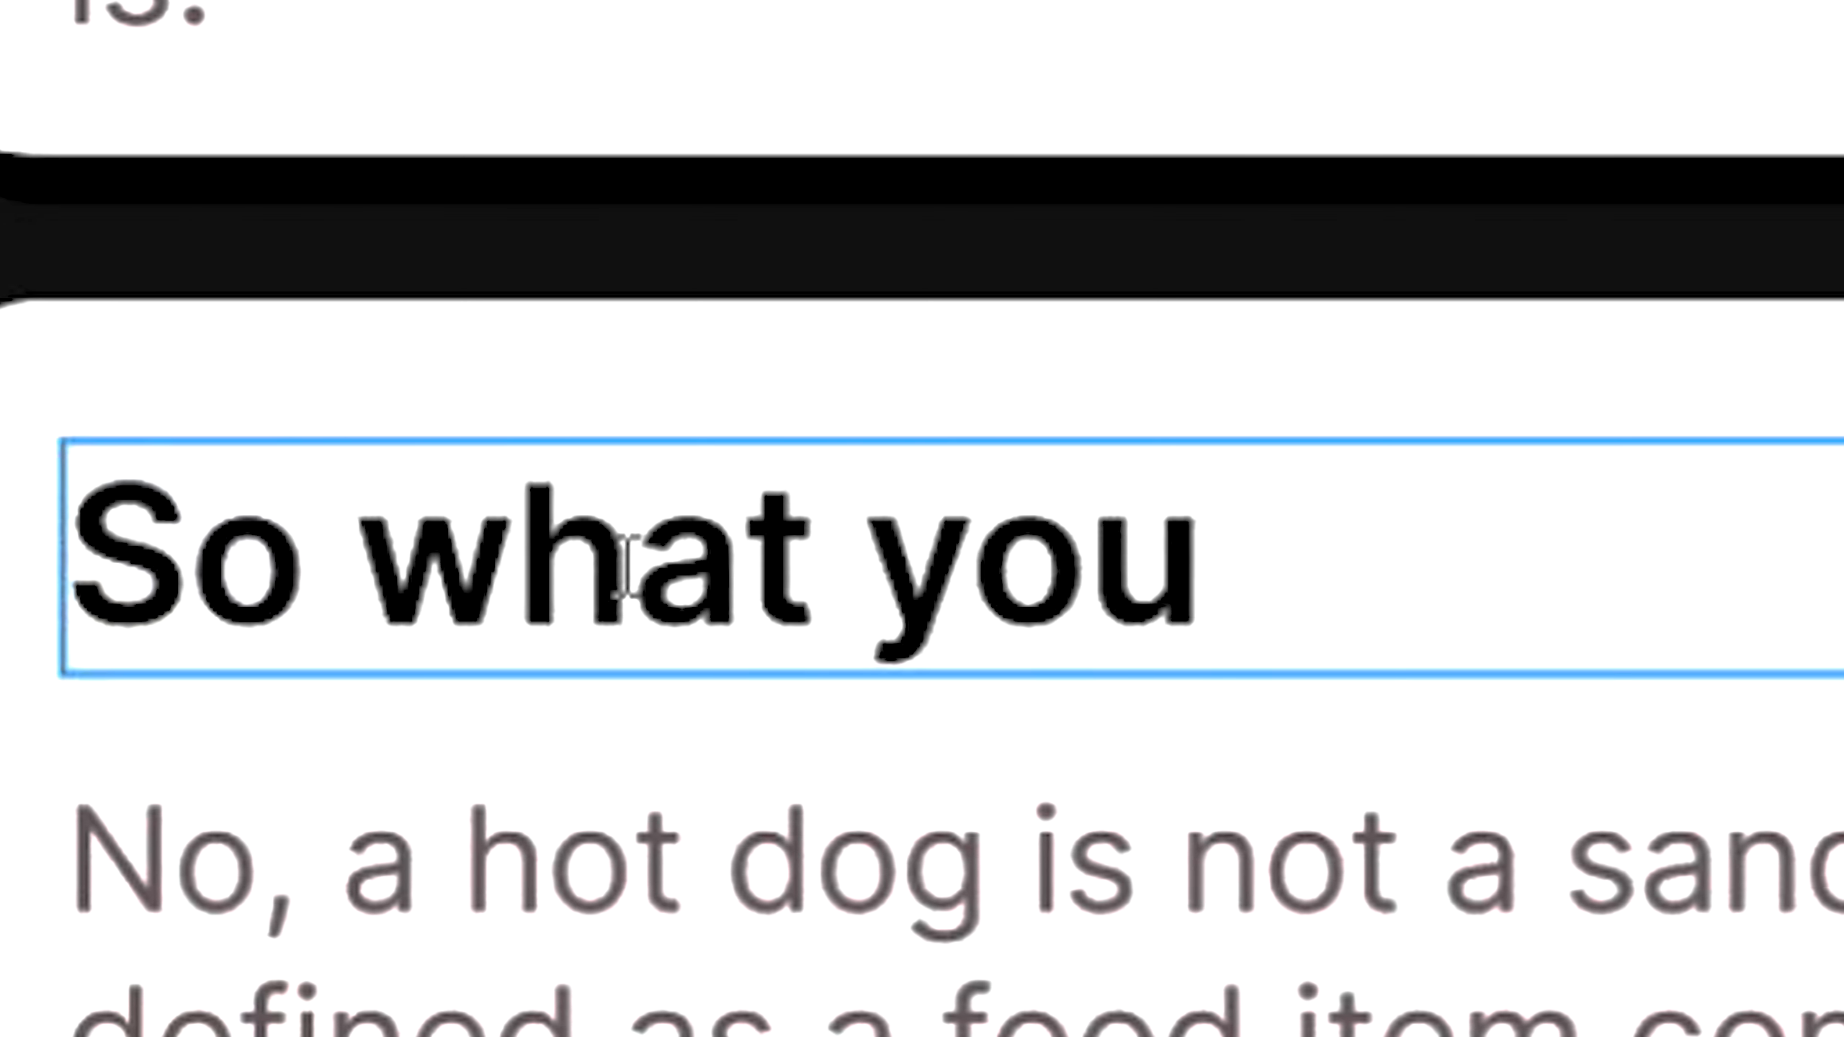
type("ying is that a ")
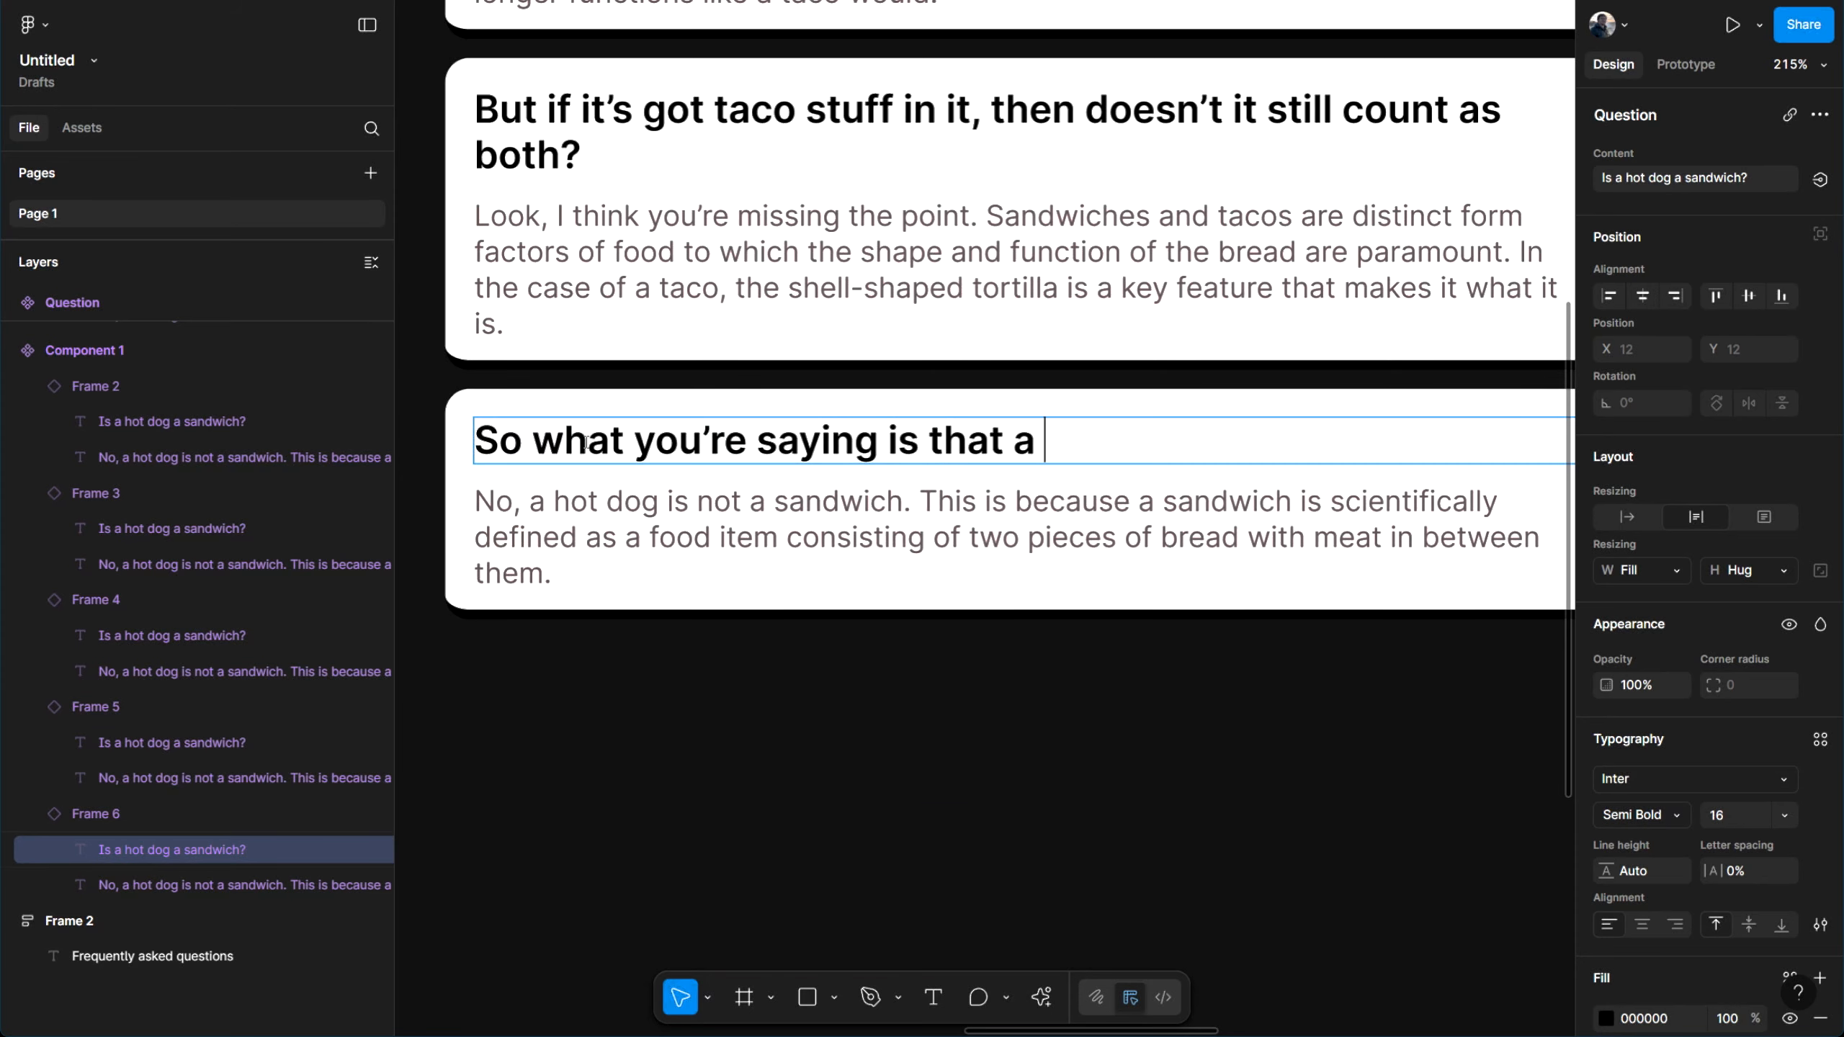
type("hot dog i")
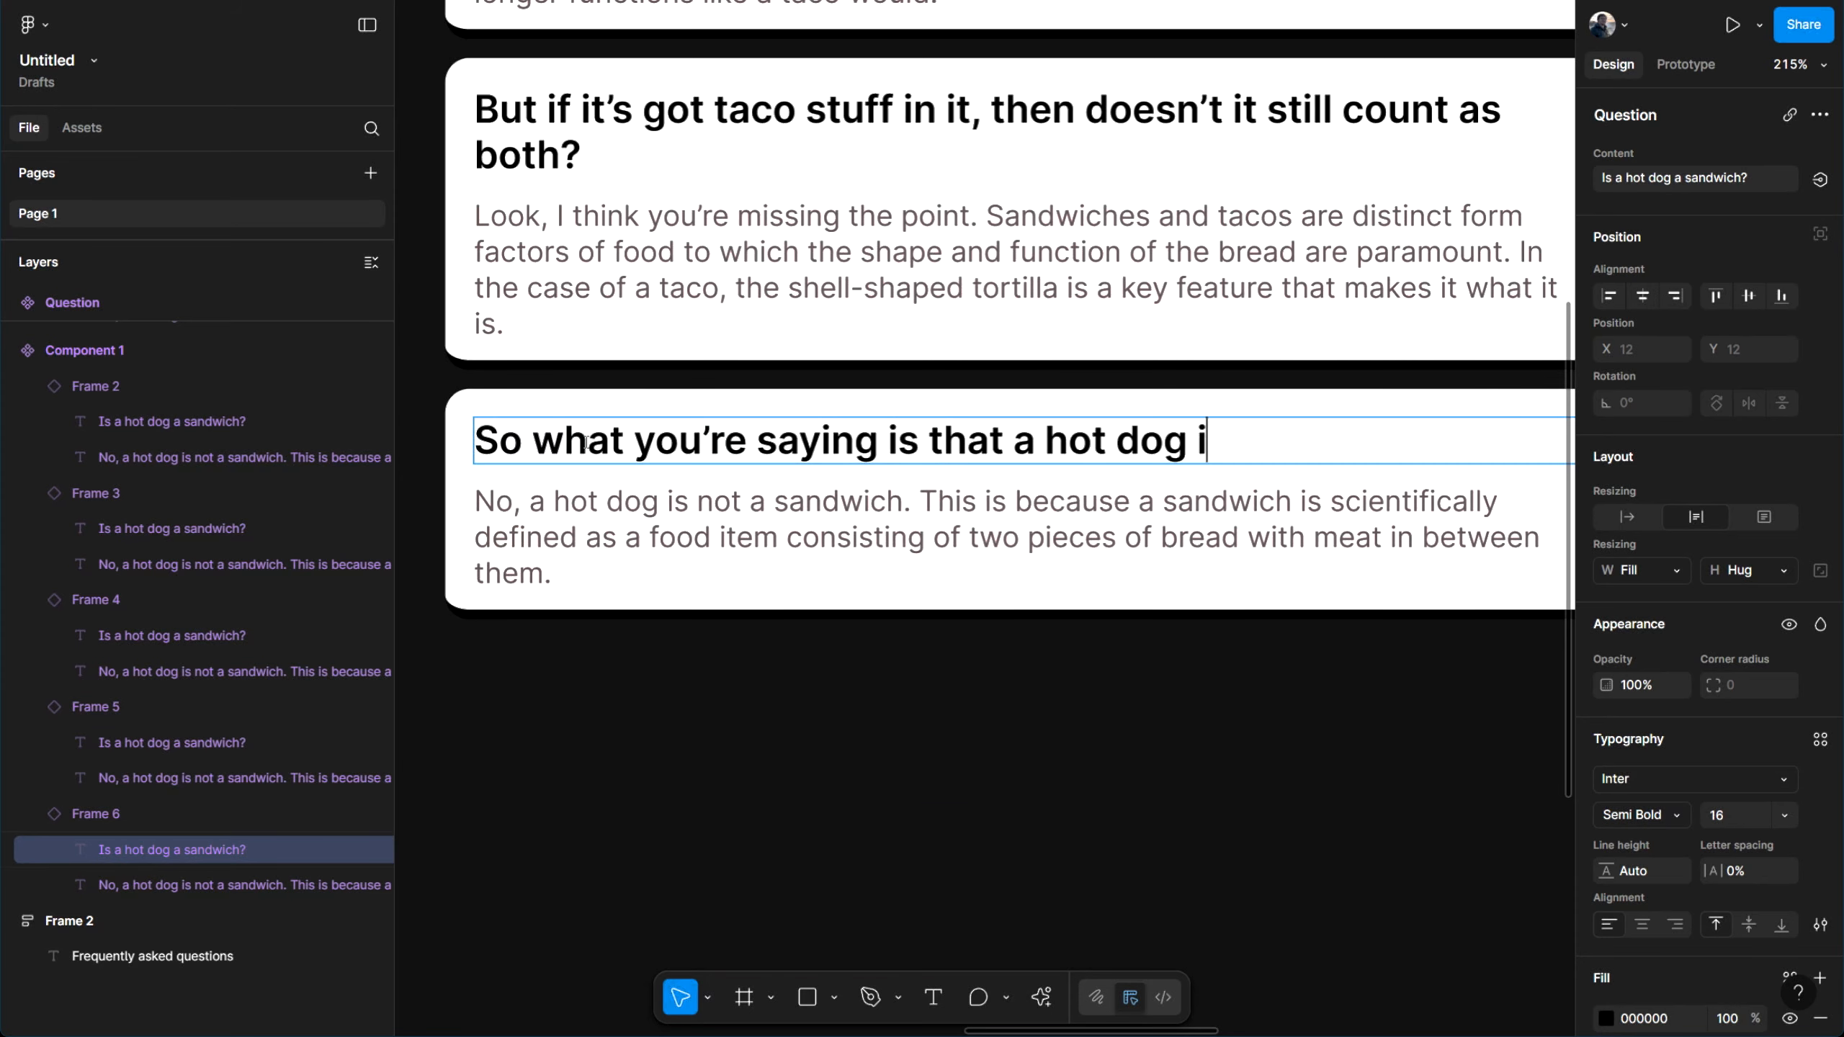
type("t s actually")
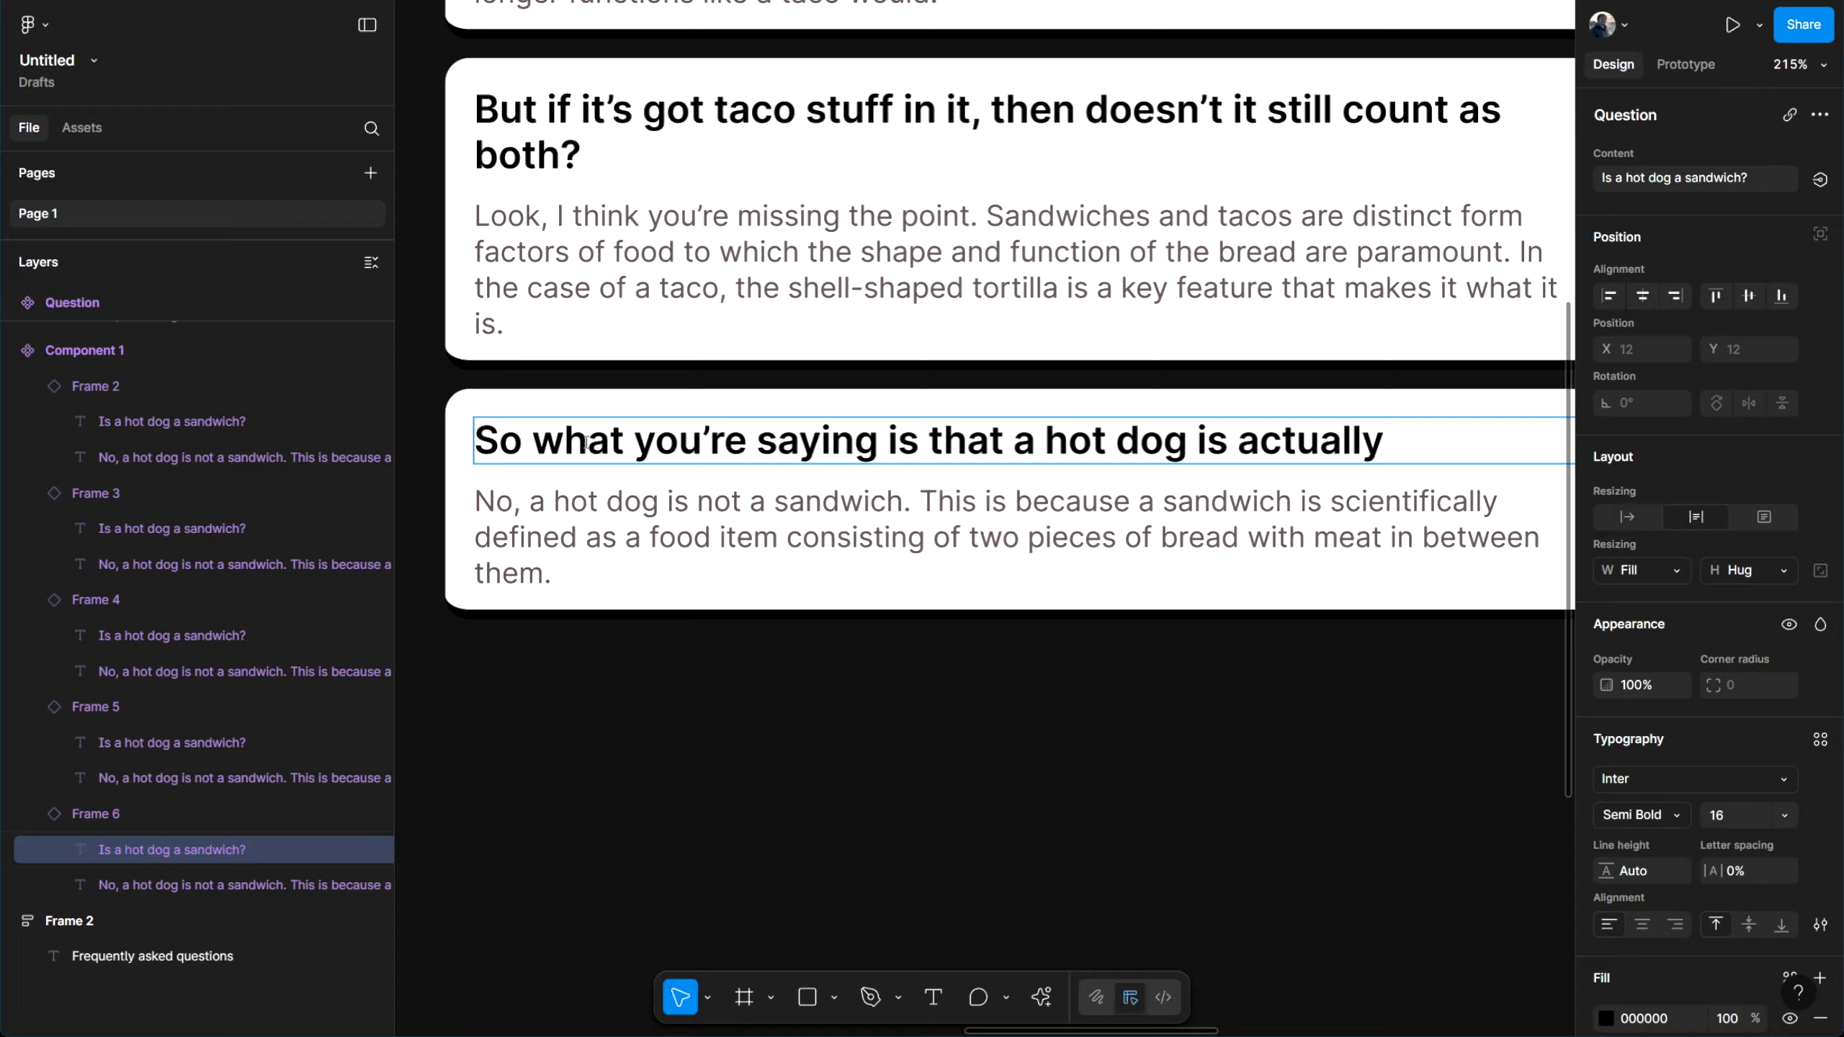
type(" a taco?")
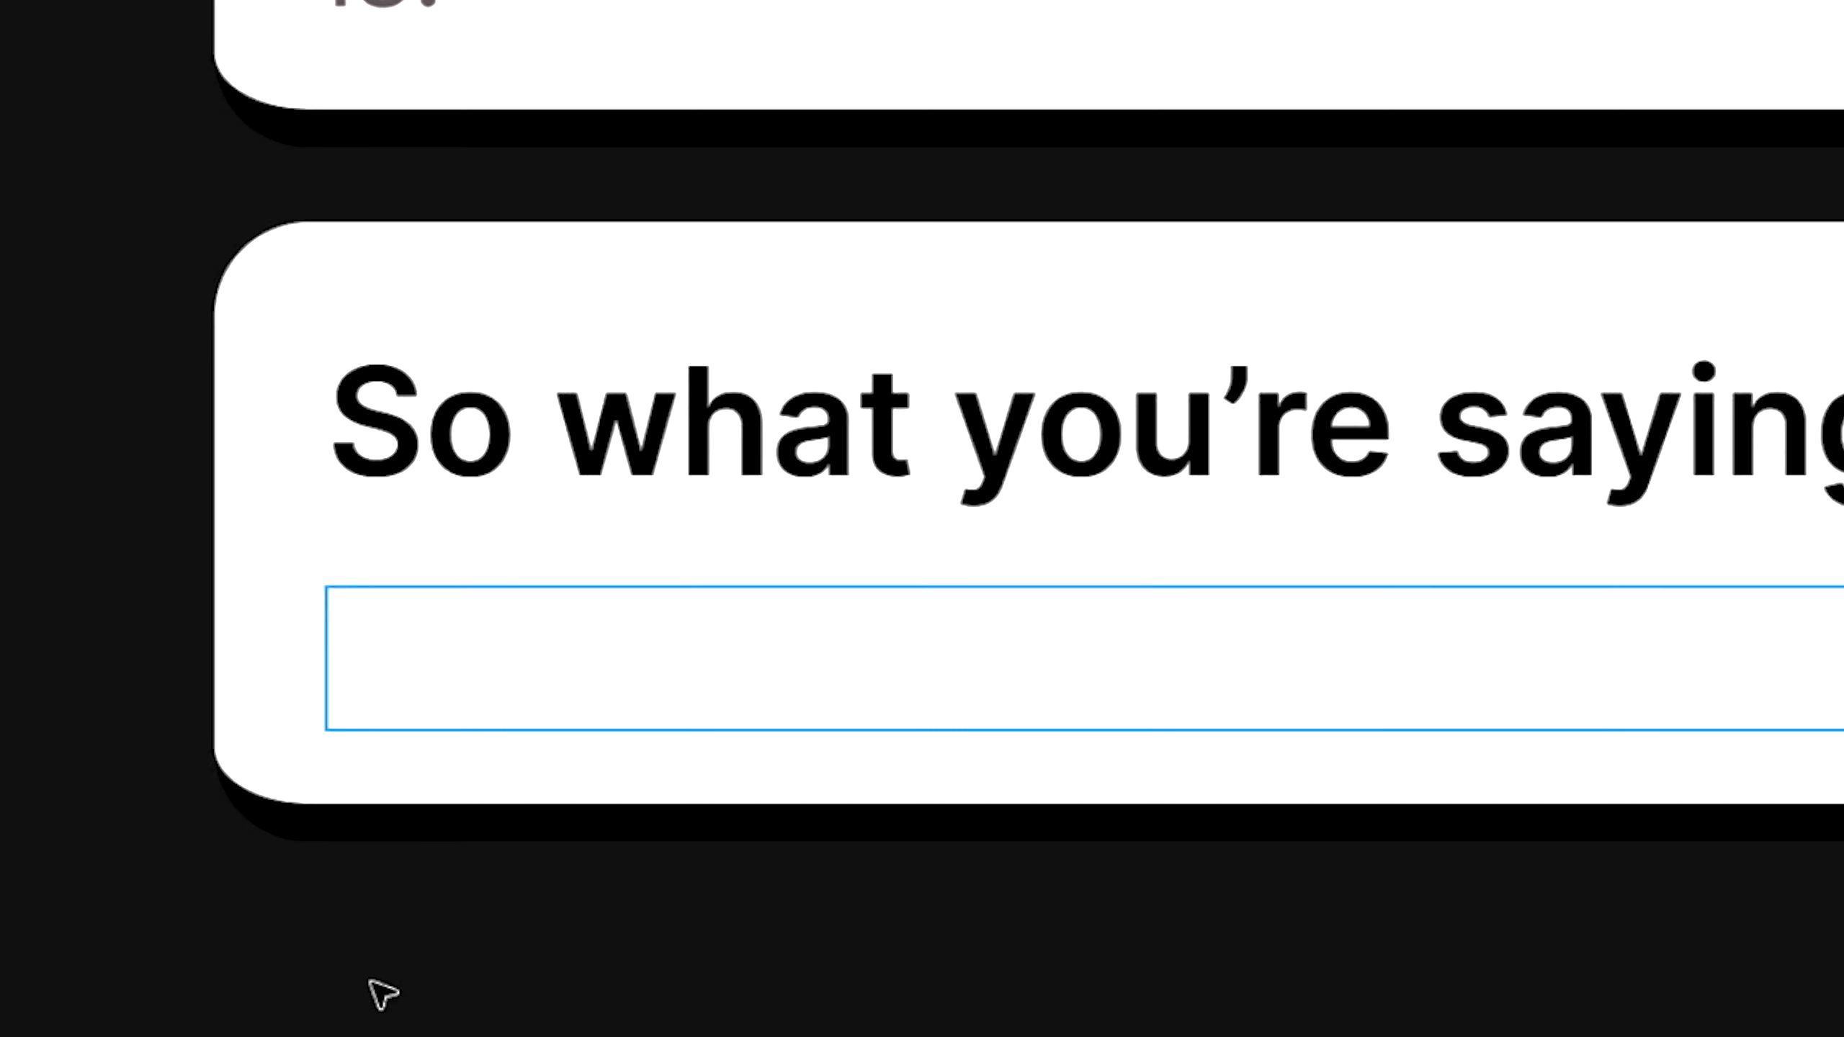
type("I hate you.")
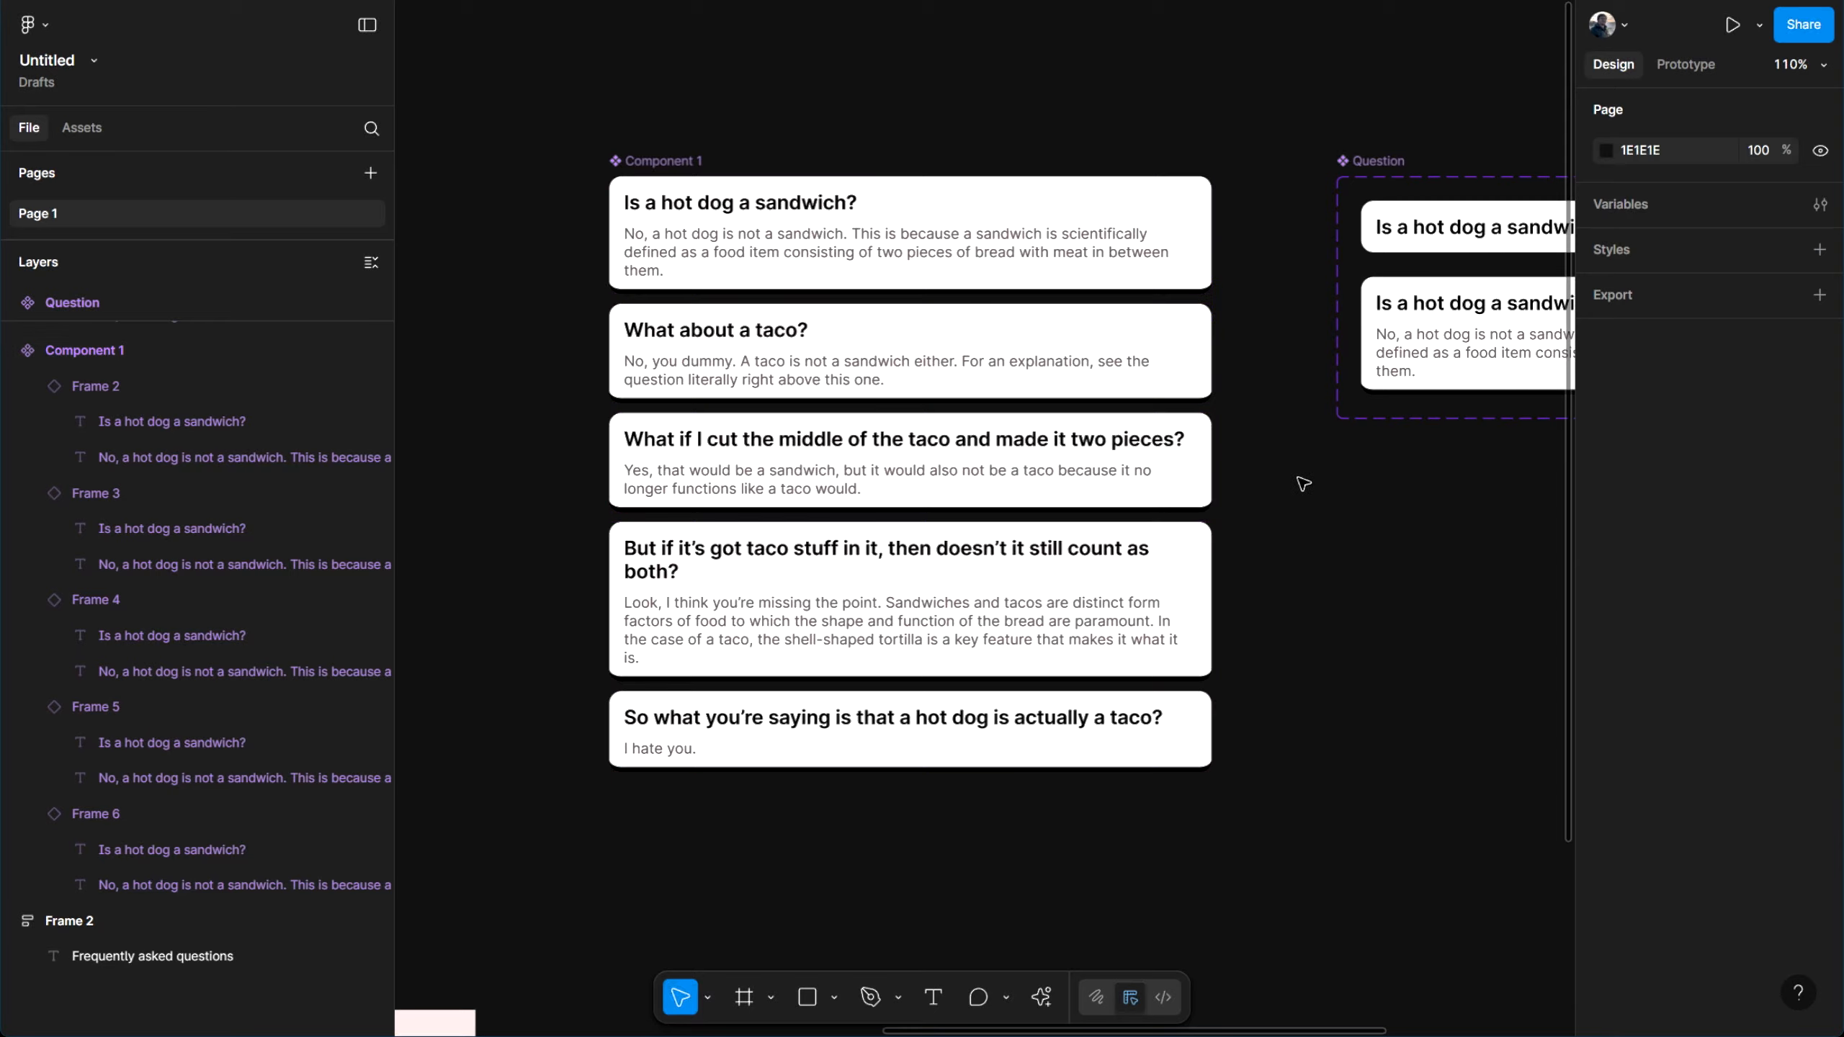
left_click_drag(1303, 484, 1311, 558)
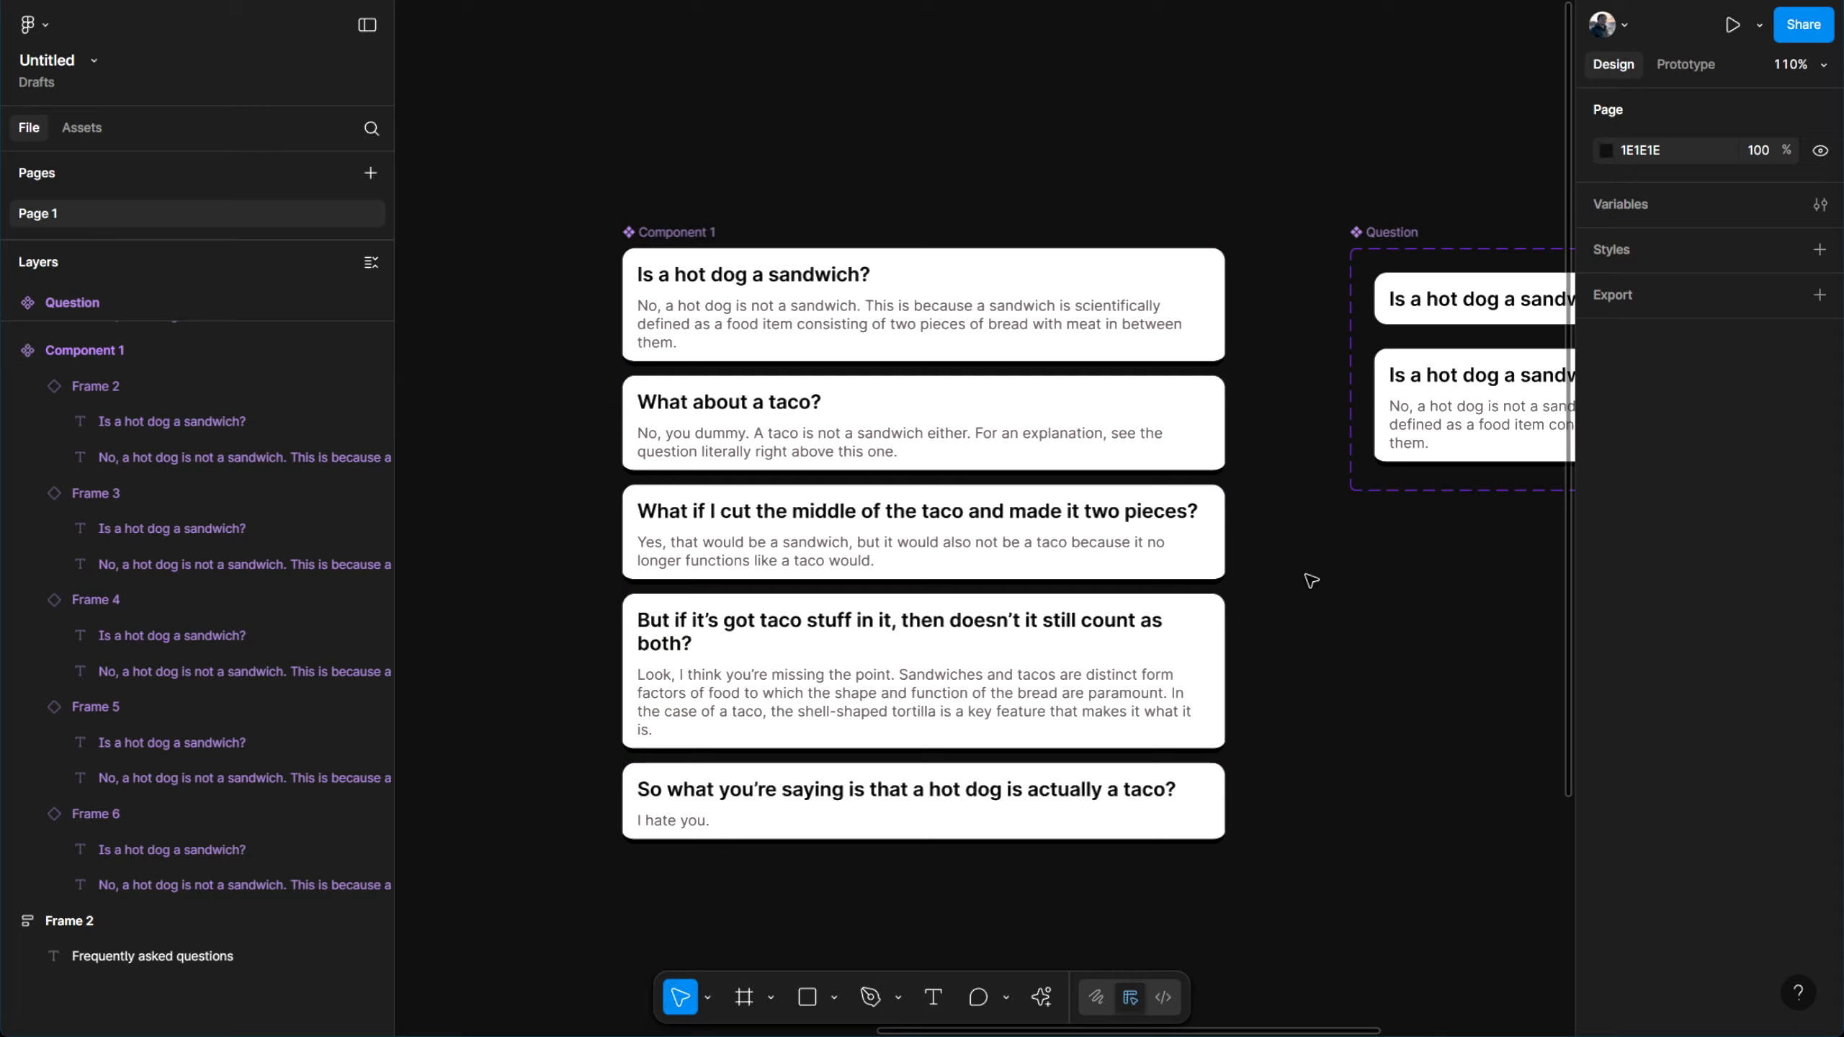
Set all five question cards in Component 1 to Collapsed and add a second variant to the component
left_click_drag(929, 203, 948, 162)
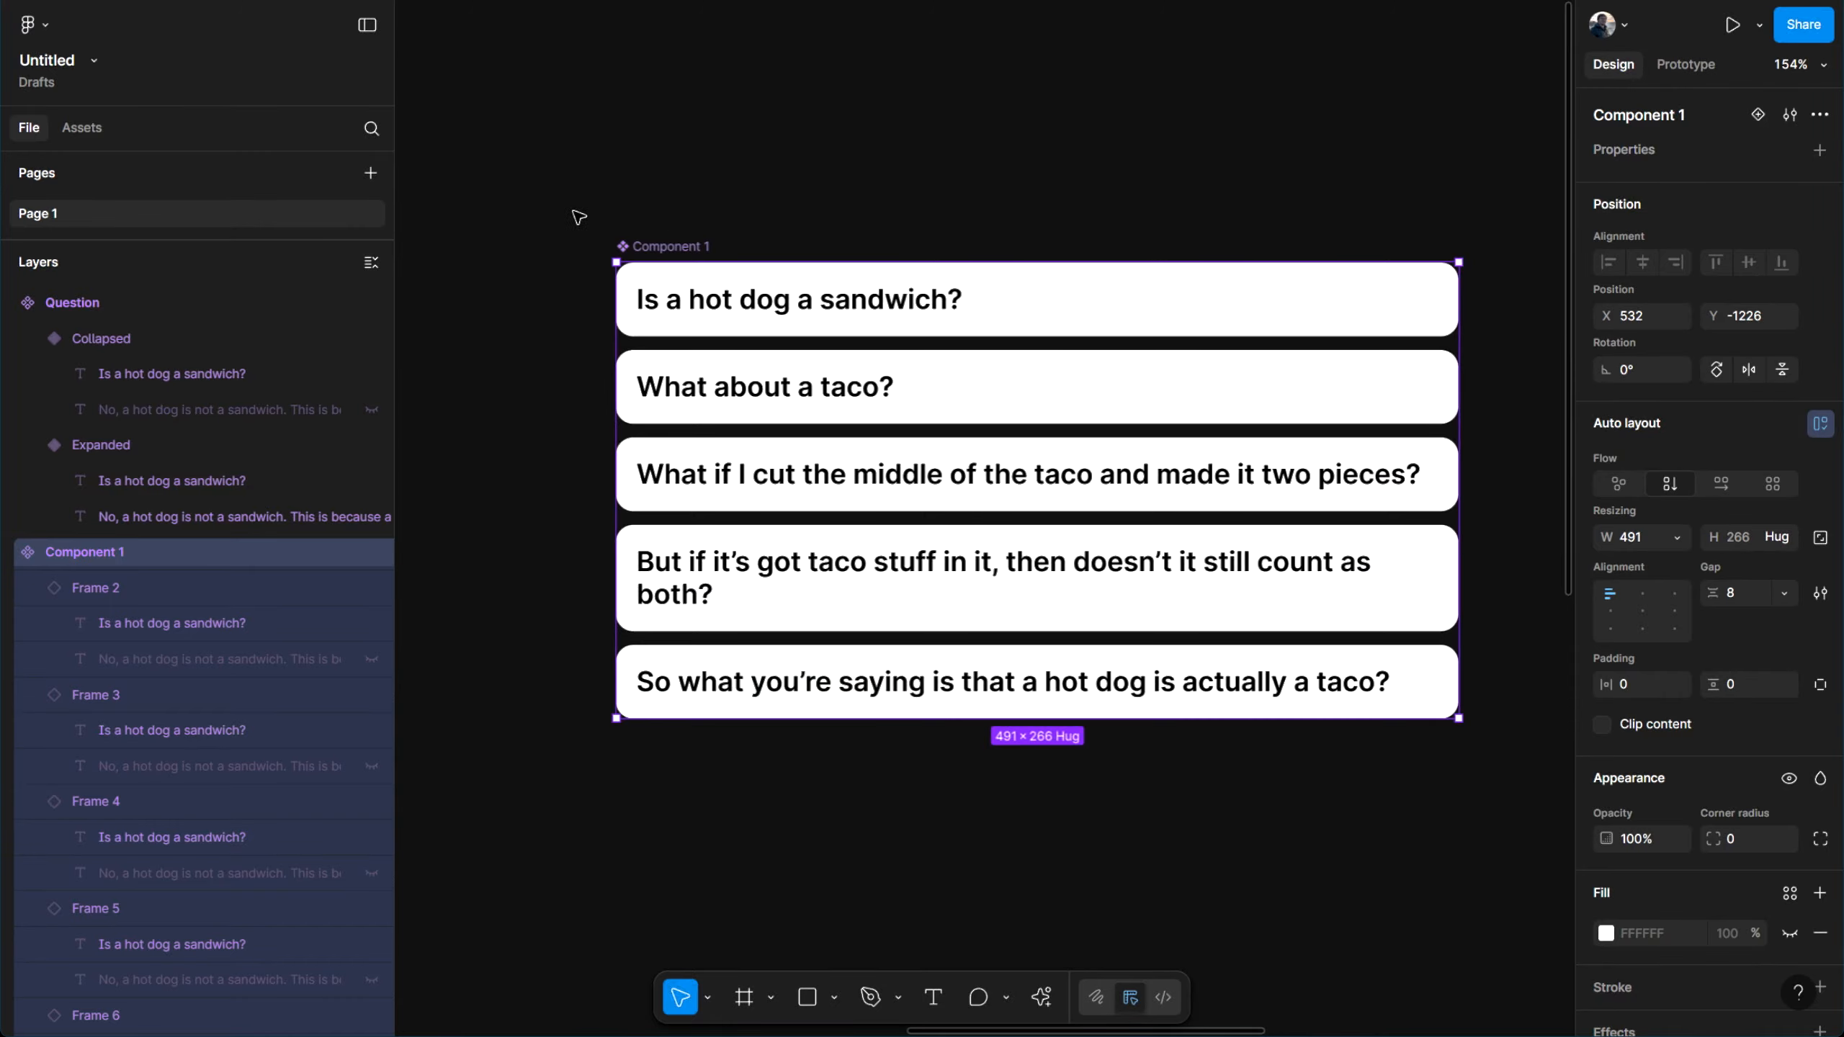
scroll(848, 228, "down", 5)
left_click_drag(1200, 436, 1195, 345)
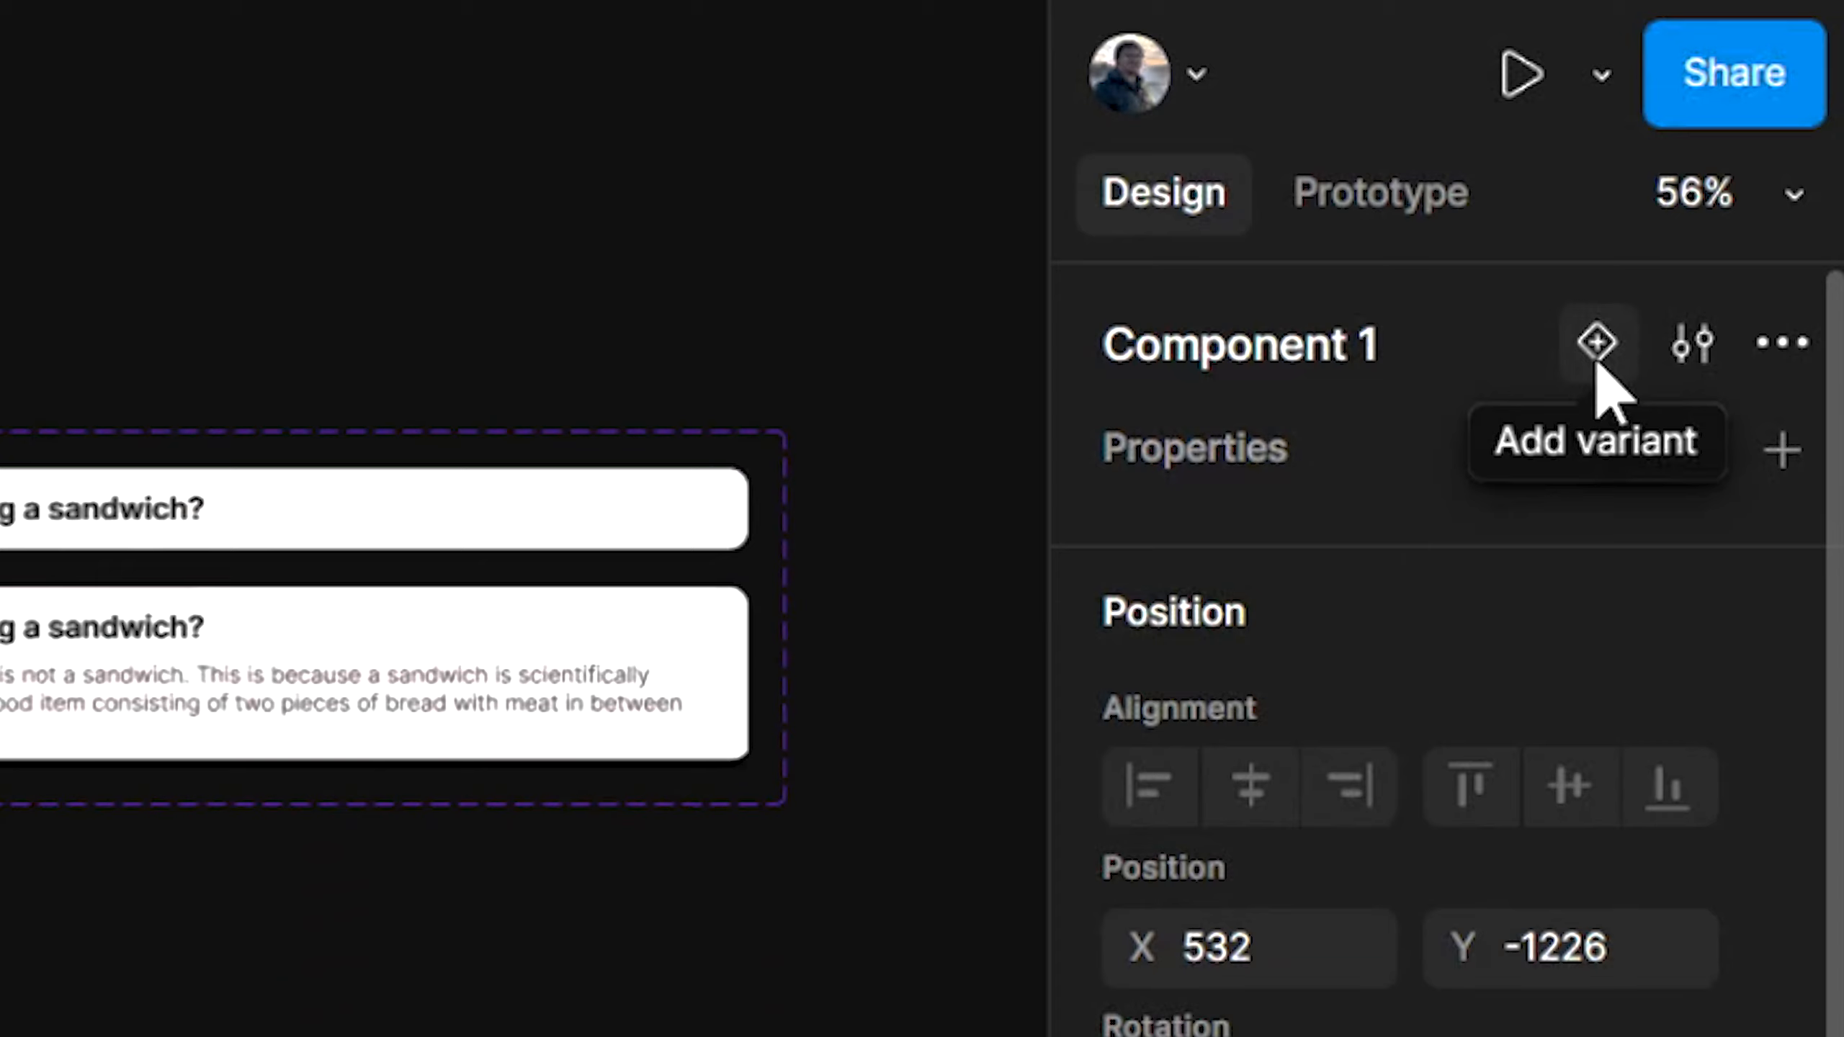
left_click(1596, 363)
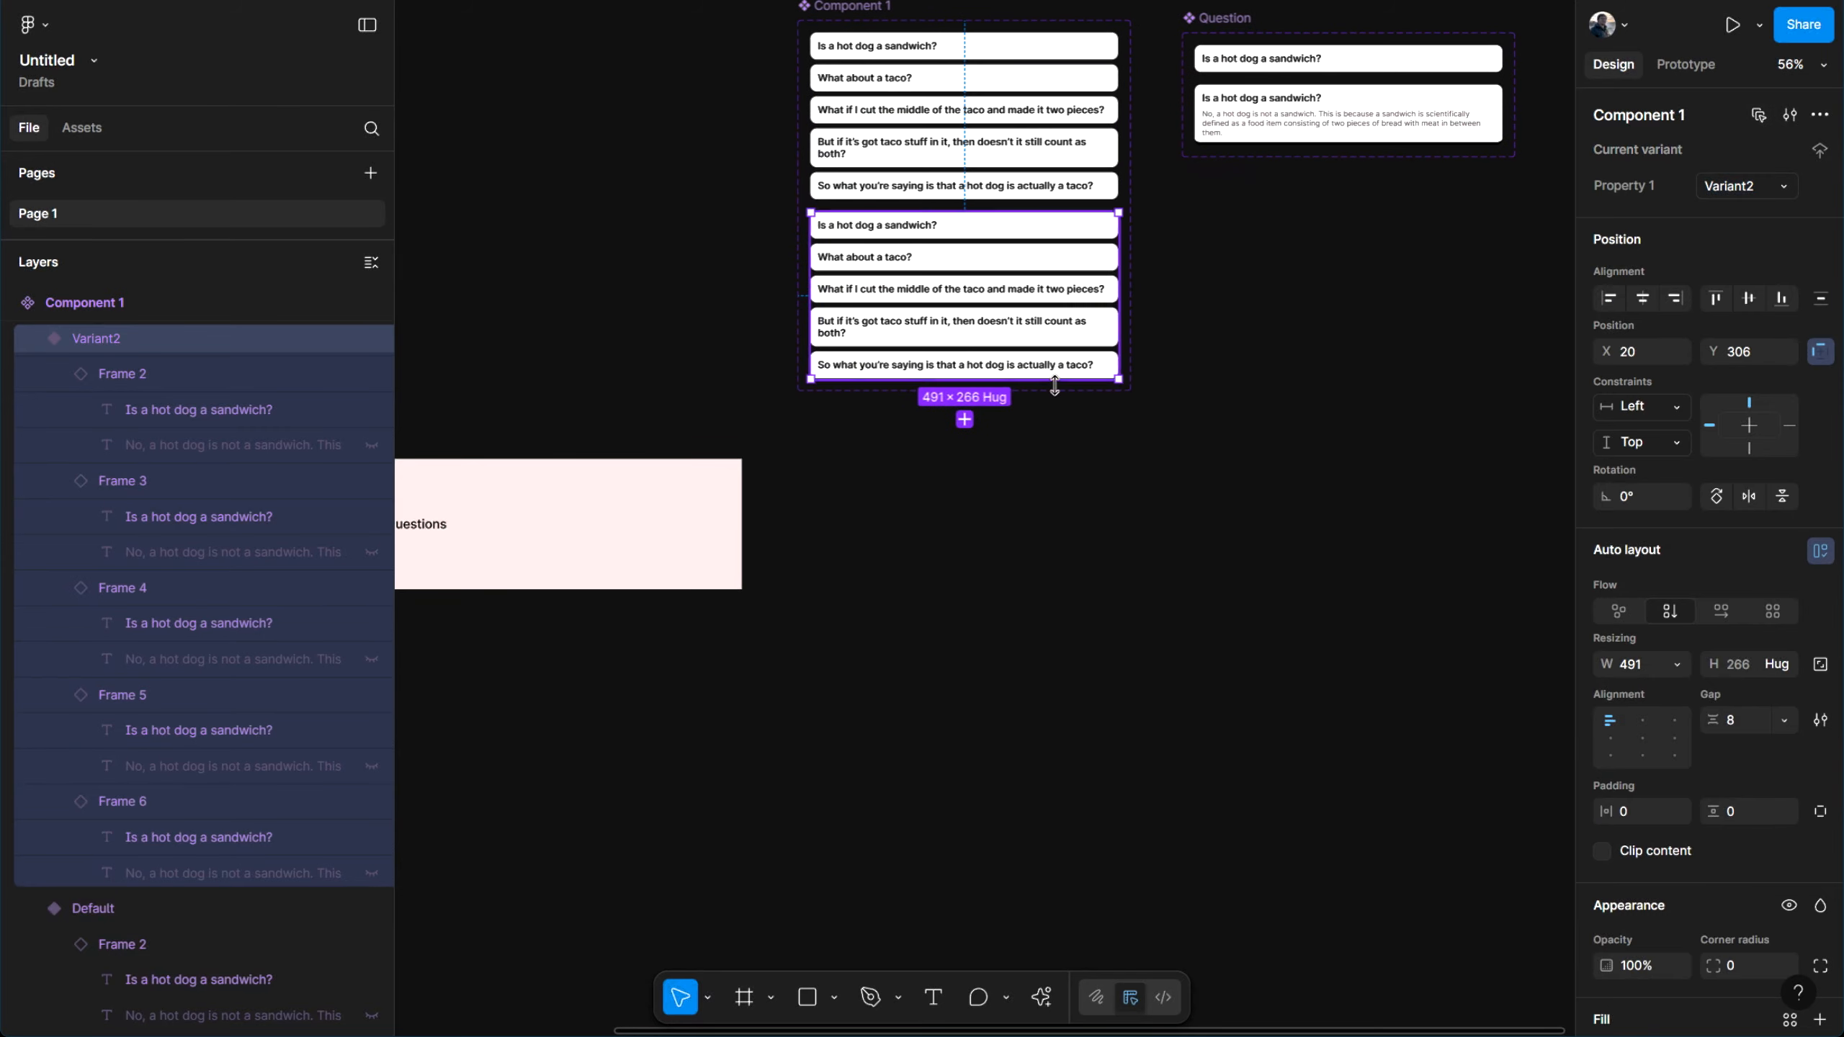
Add three more variants to Component 1 below the second one, for a set of five
left_click(964, 420)
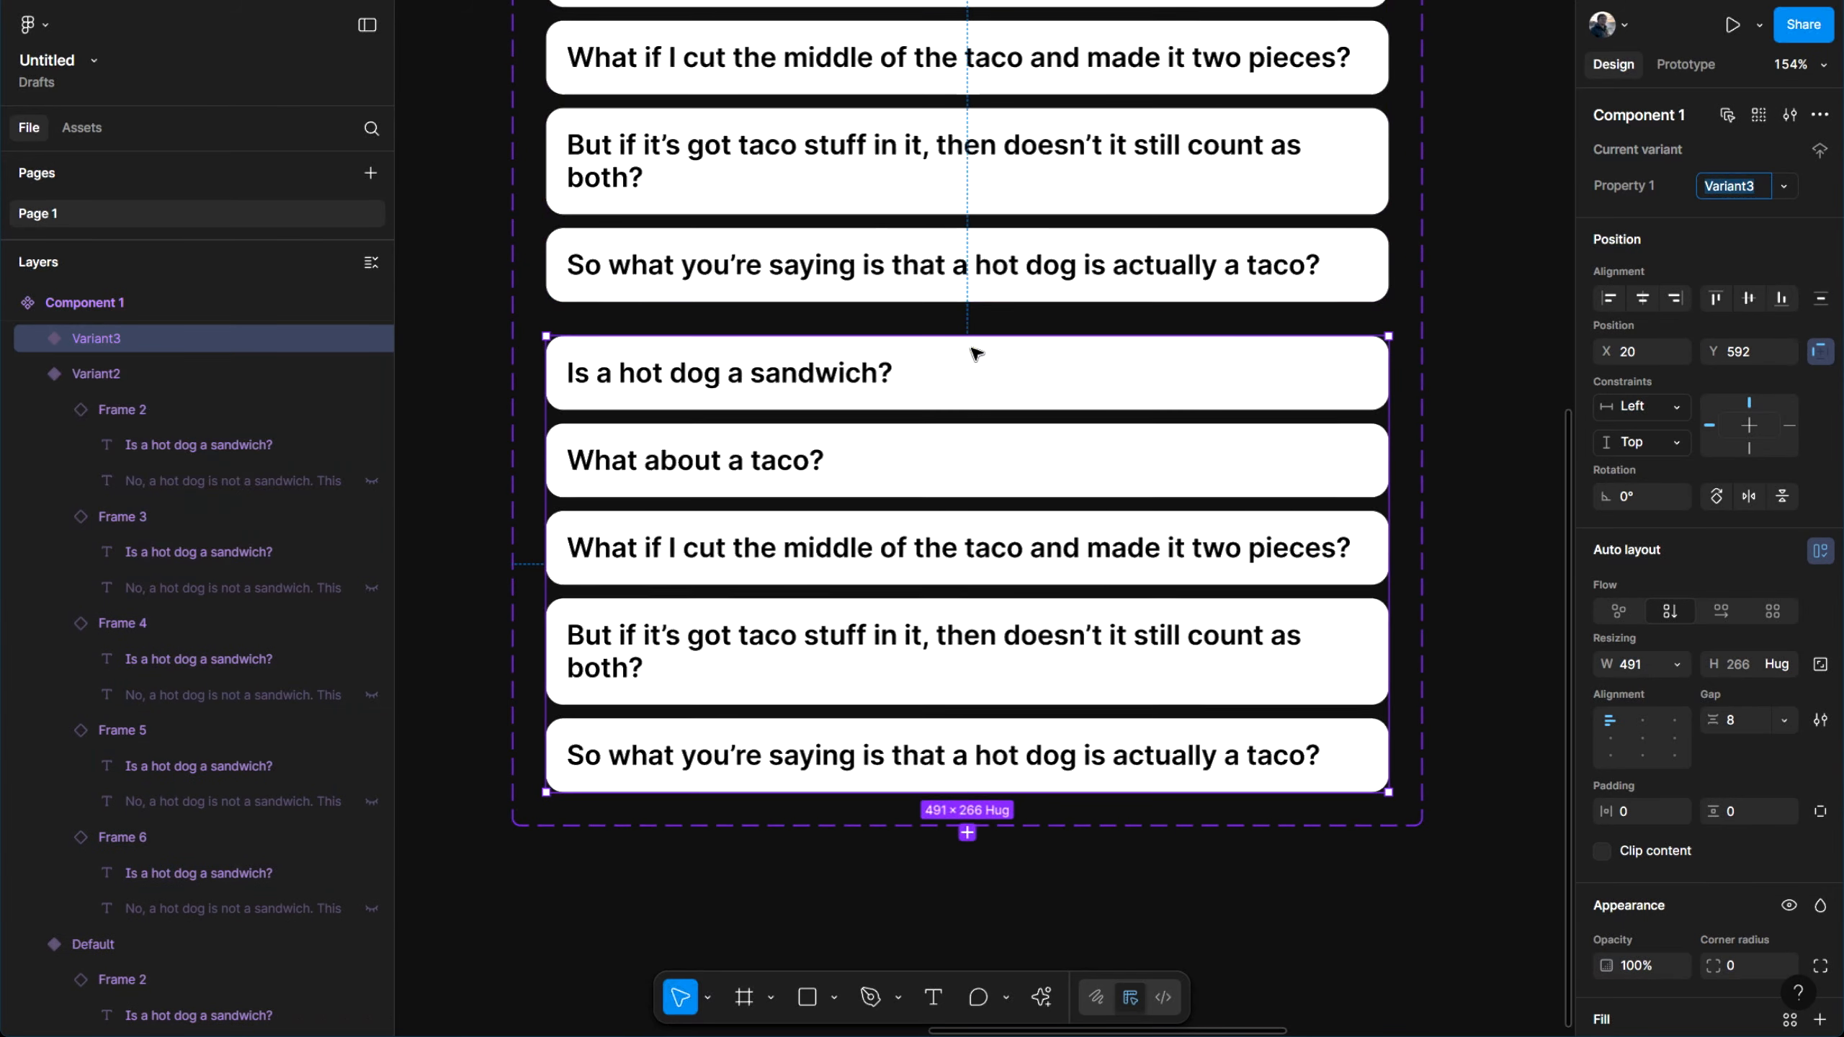
left_click(969, 442)
scroll(971, 453, "down", 2)
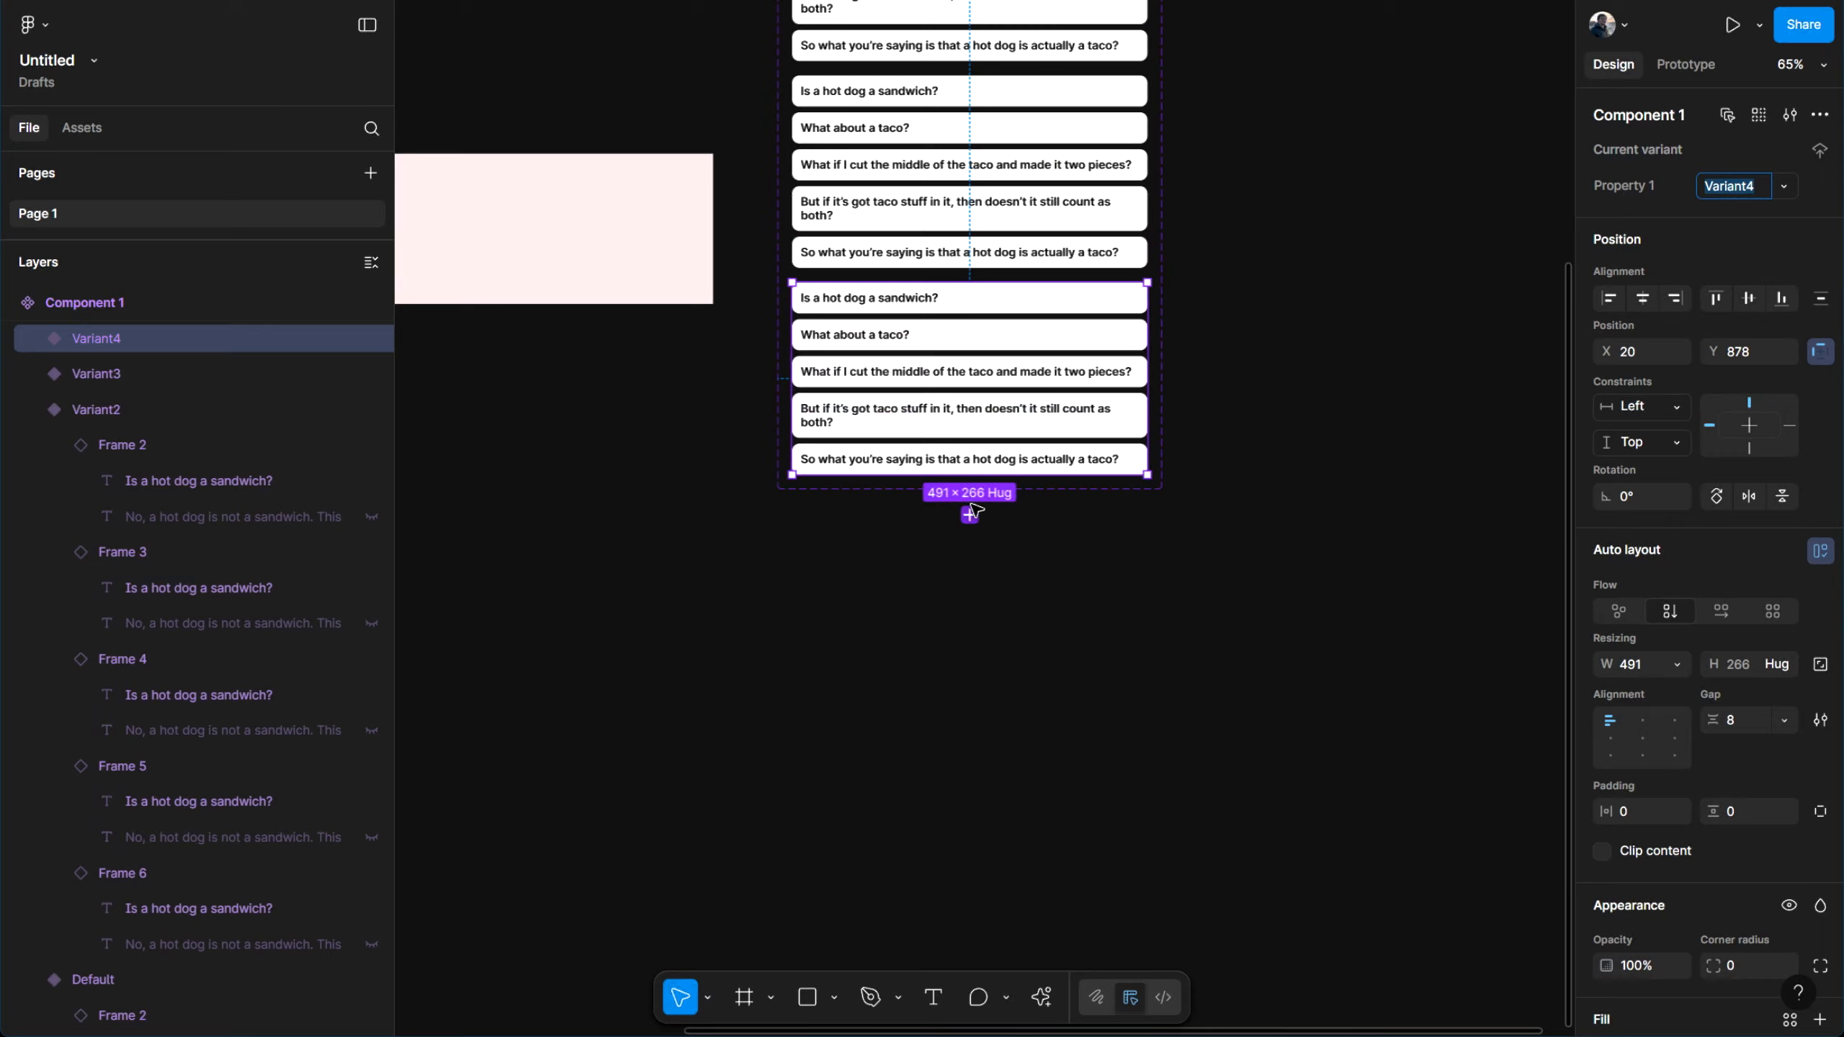
left_click(971, 513)
scroll(986, 511, "down", 2)
Place an instance of Component 1's Default variant in the pink frame below the "Frequently asked questions" heading
left_click_drag(1174, 414, 1137, 629)
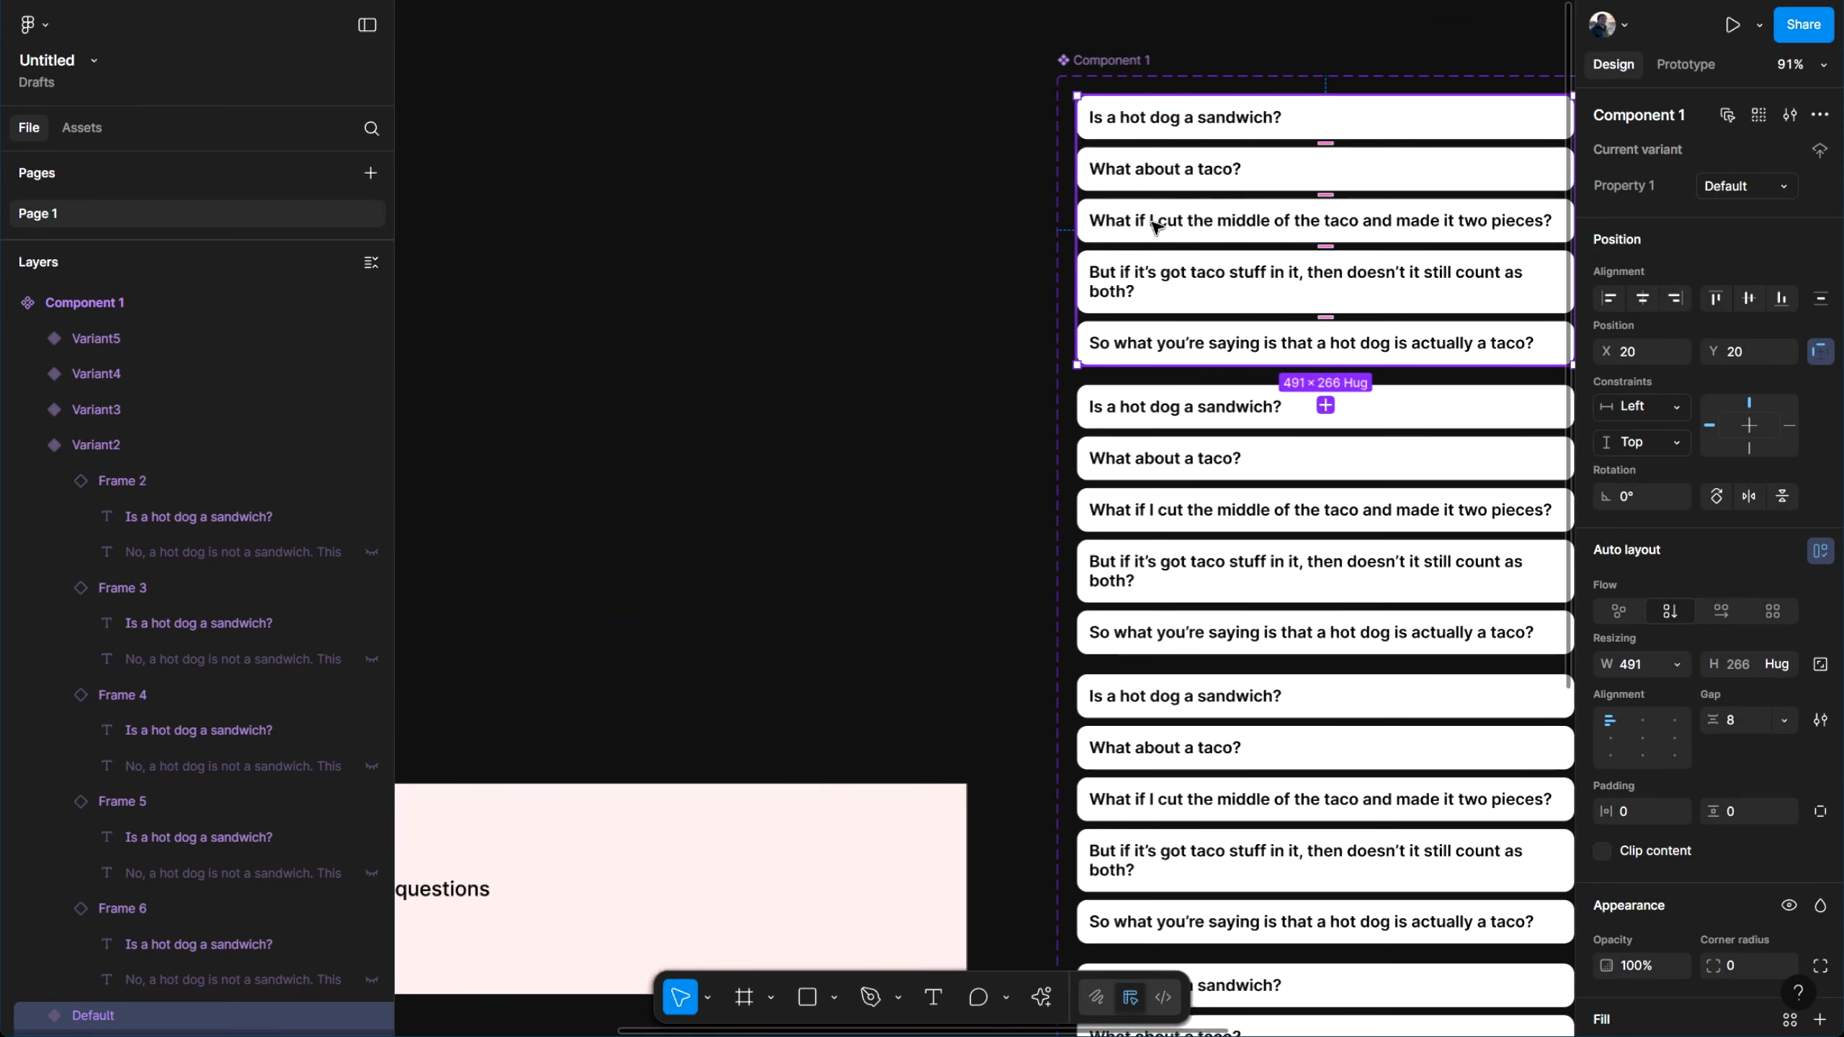
left_click_drag(1155, 226, 925, 541)
scroll(1041, 334, "down", 5)
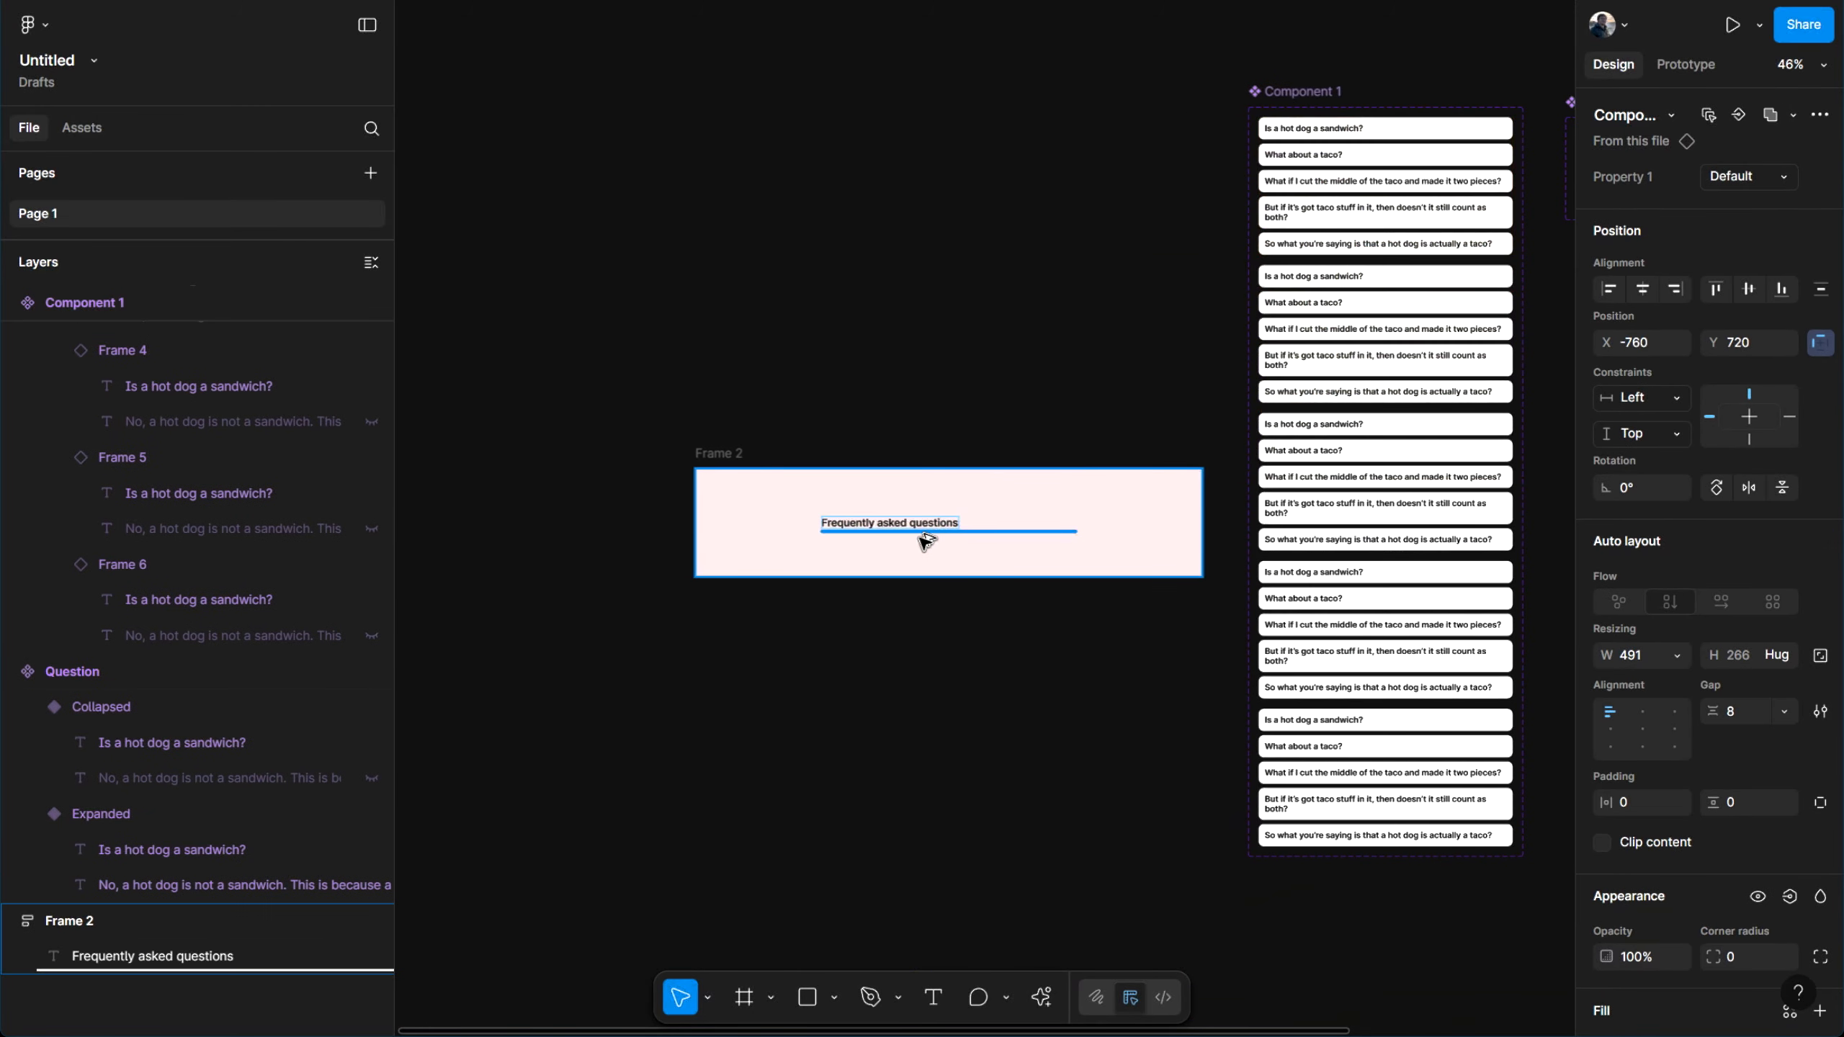
left_click_drag(926, 541, 926, 541)
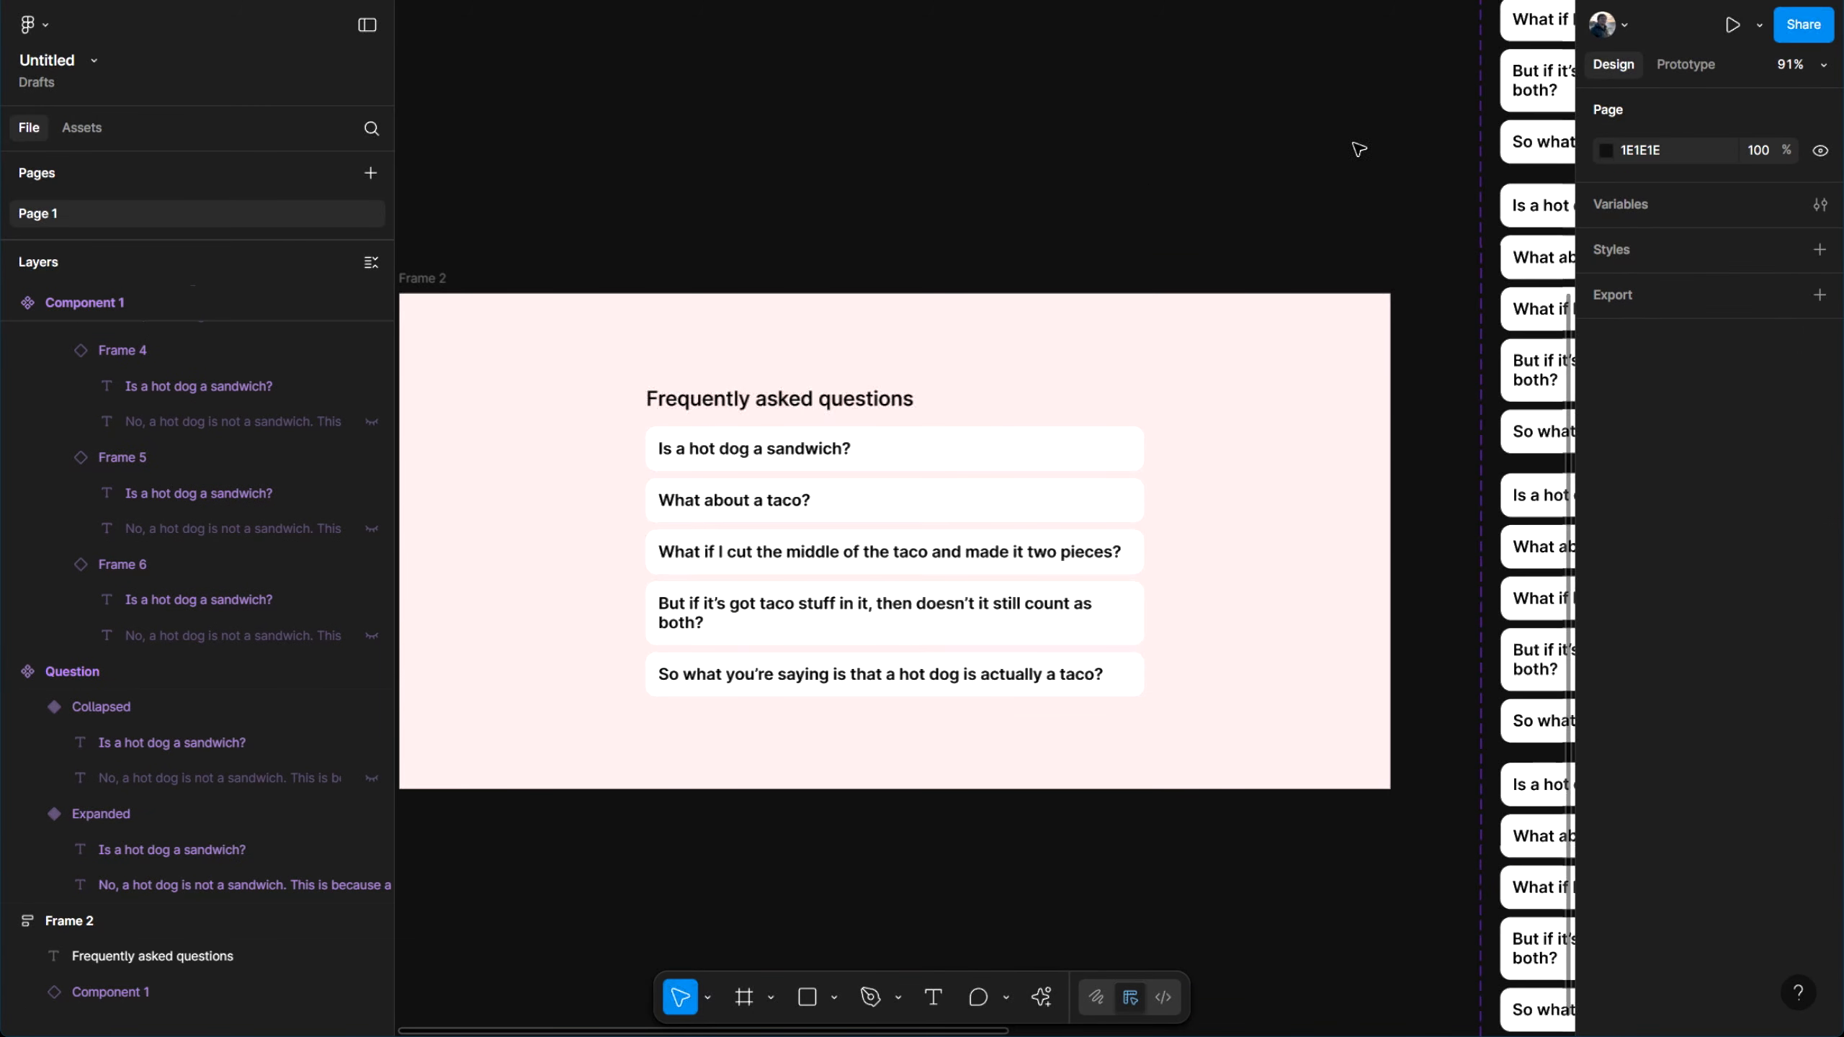
Draw a downward chevron about 23 × 11.5 with a round-ended stroke of weight 2 and place it in the Collapsed question card
left_click_drag(1359, 149, 781, 413)
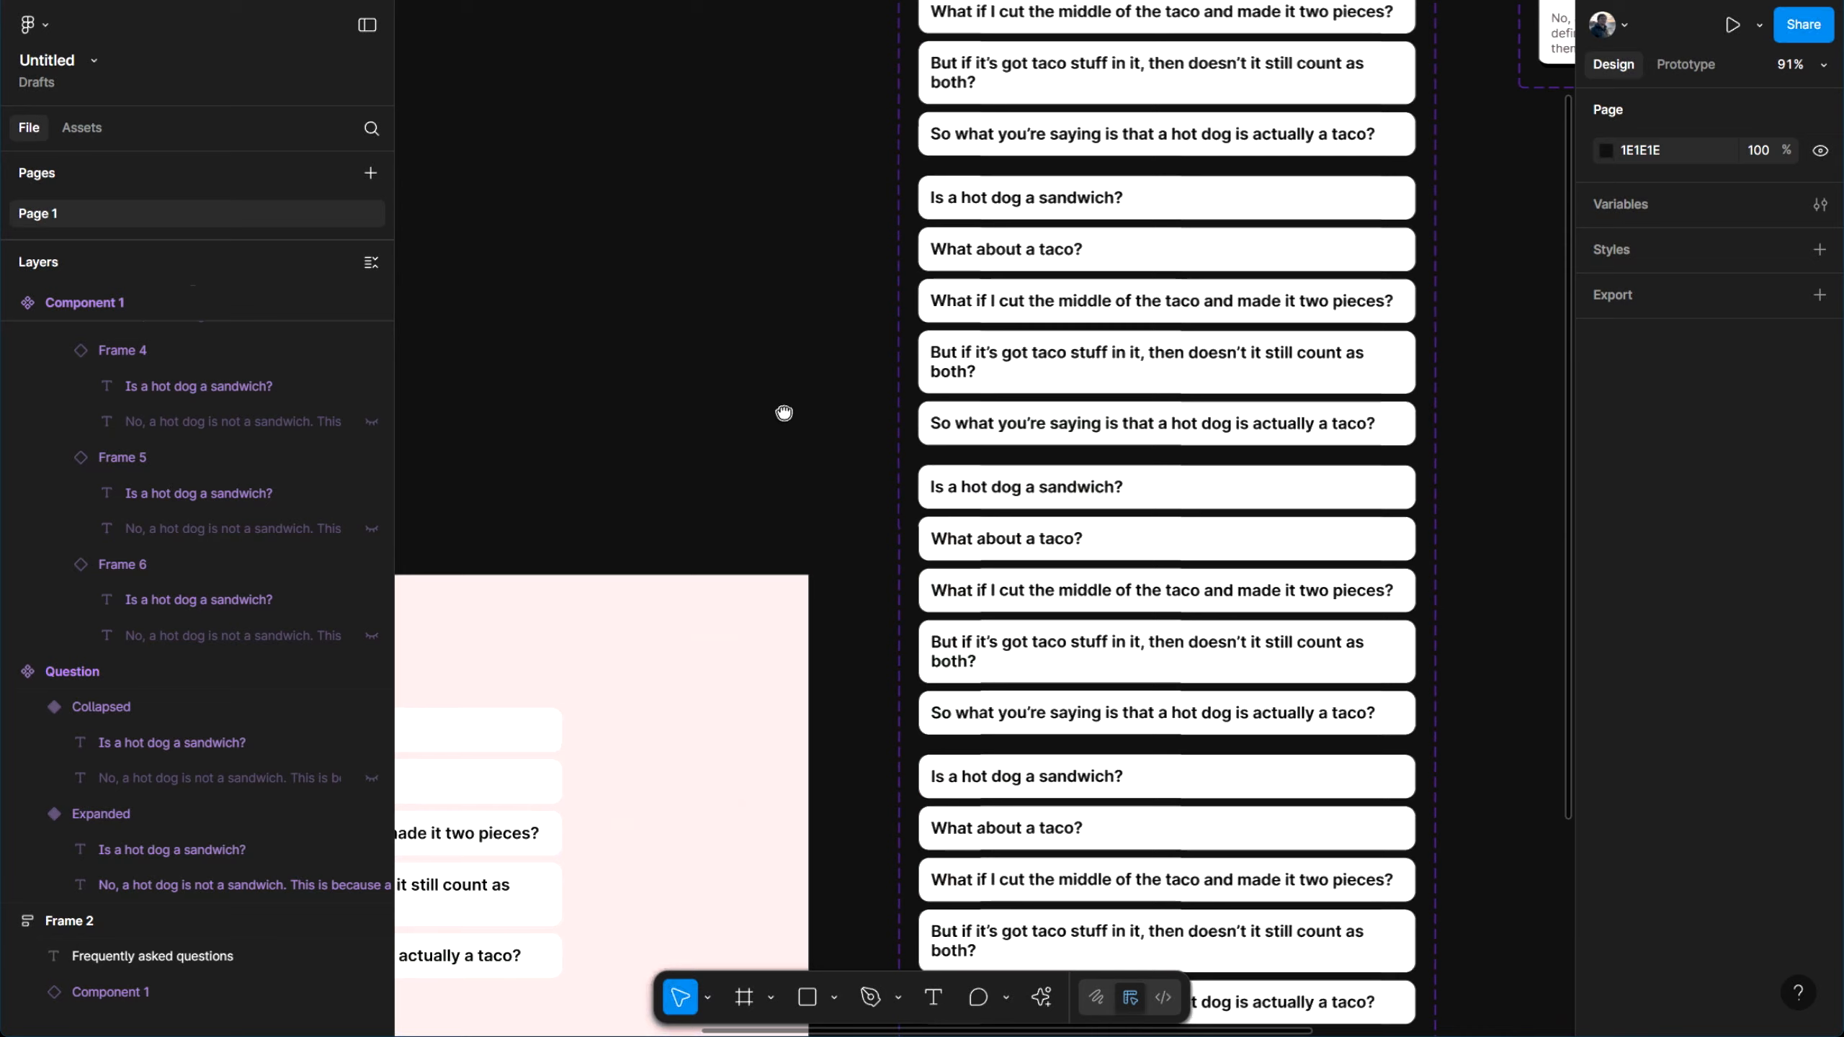
left_click_drag(1518, 181, 793, 662)
scroll(1268, 405, "up", 3)
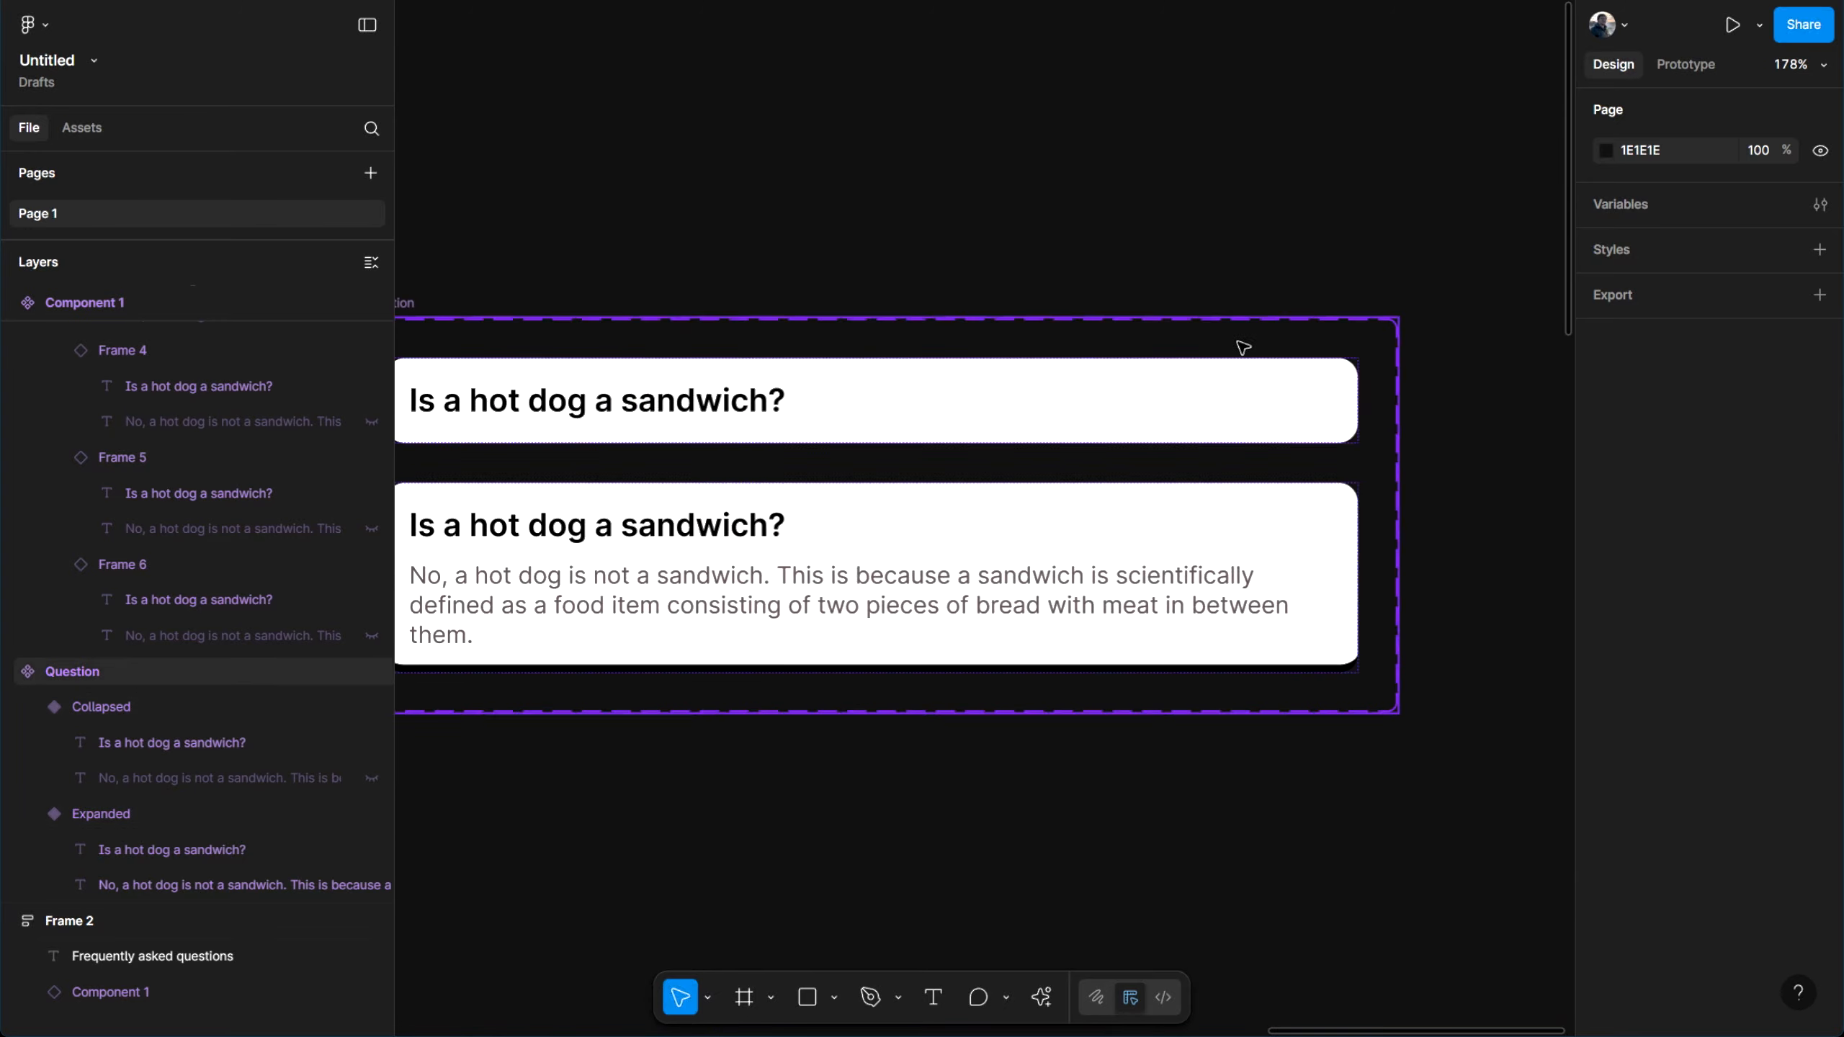
scroll(1268, 239, "down", 3)
scroll(1384, 192, "up", 2)
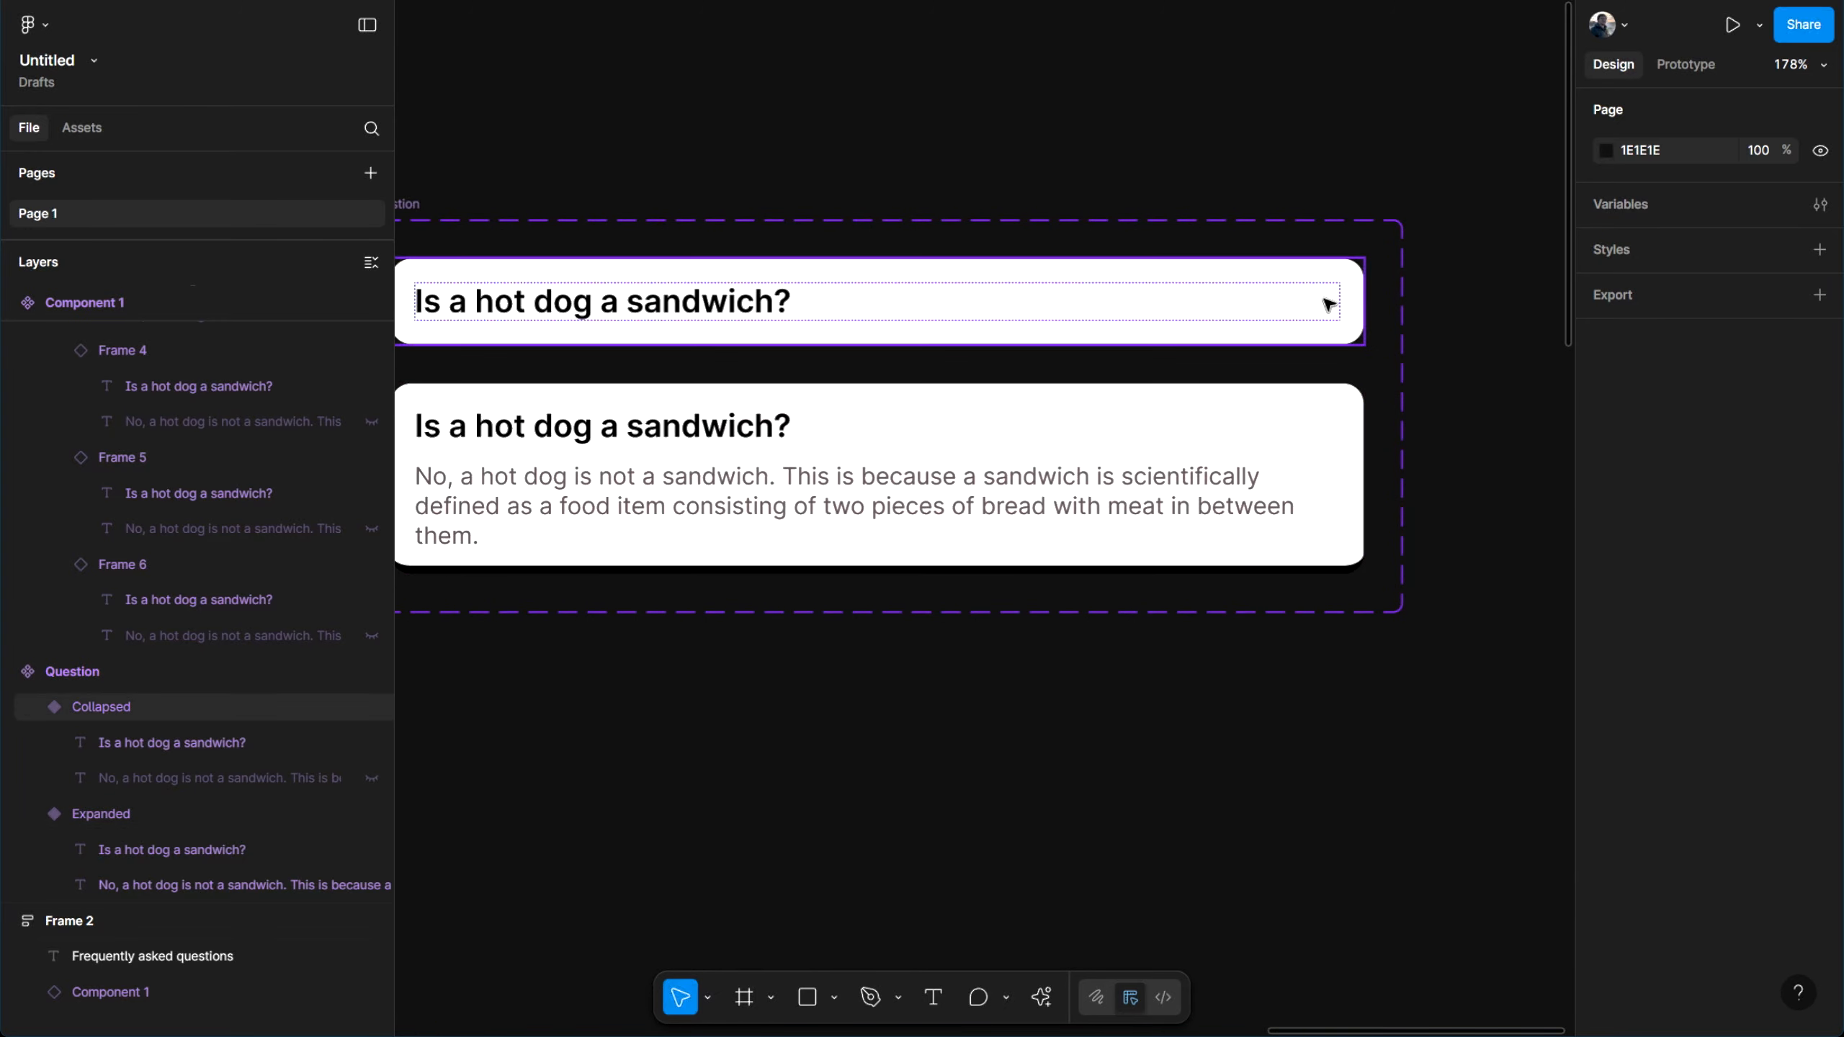
left_click(1325, 301)
scroll(1359, 290, "up", 3)
scroll(1469, 400, "up", 2)
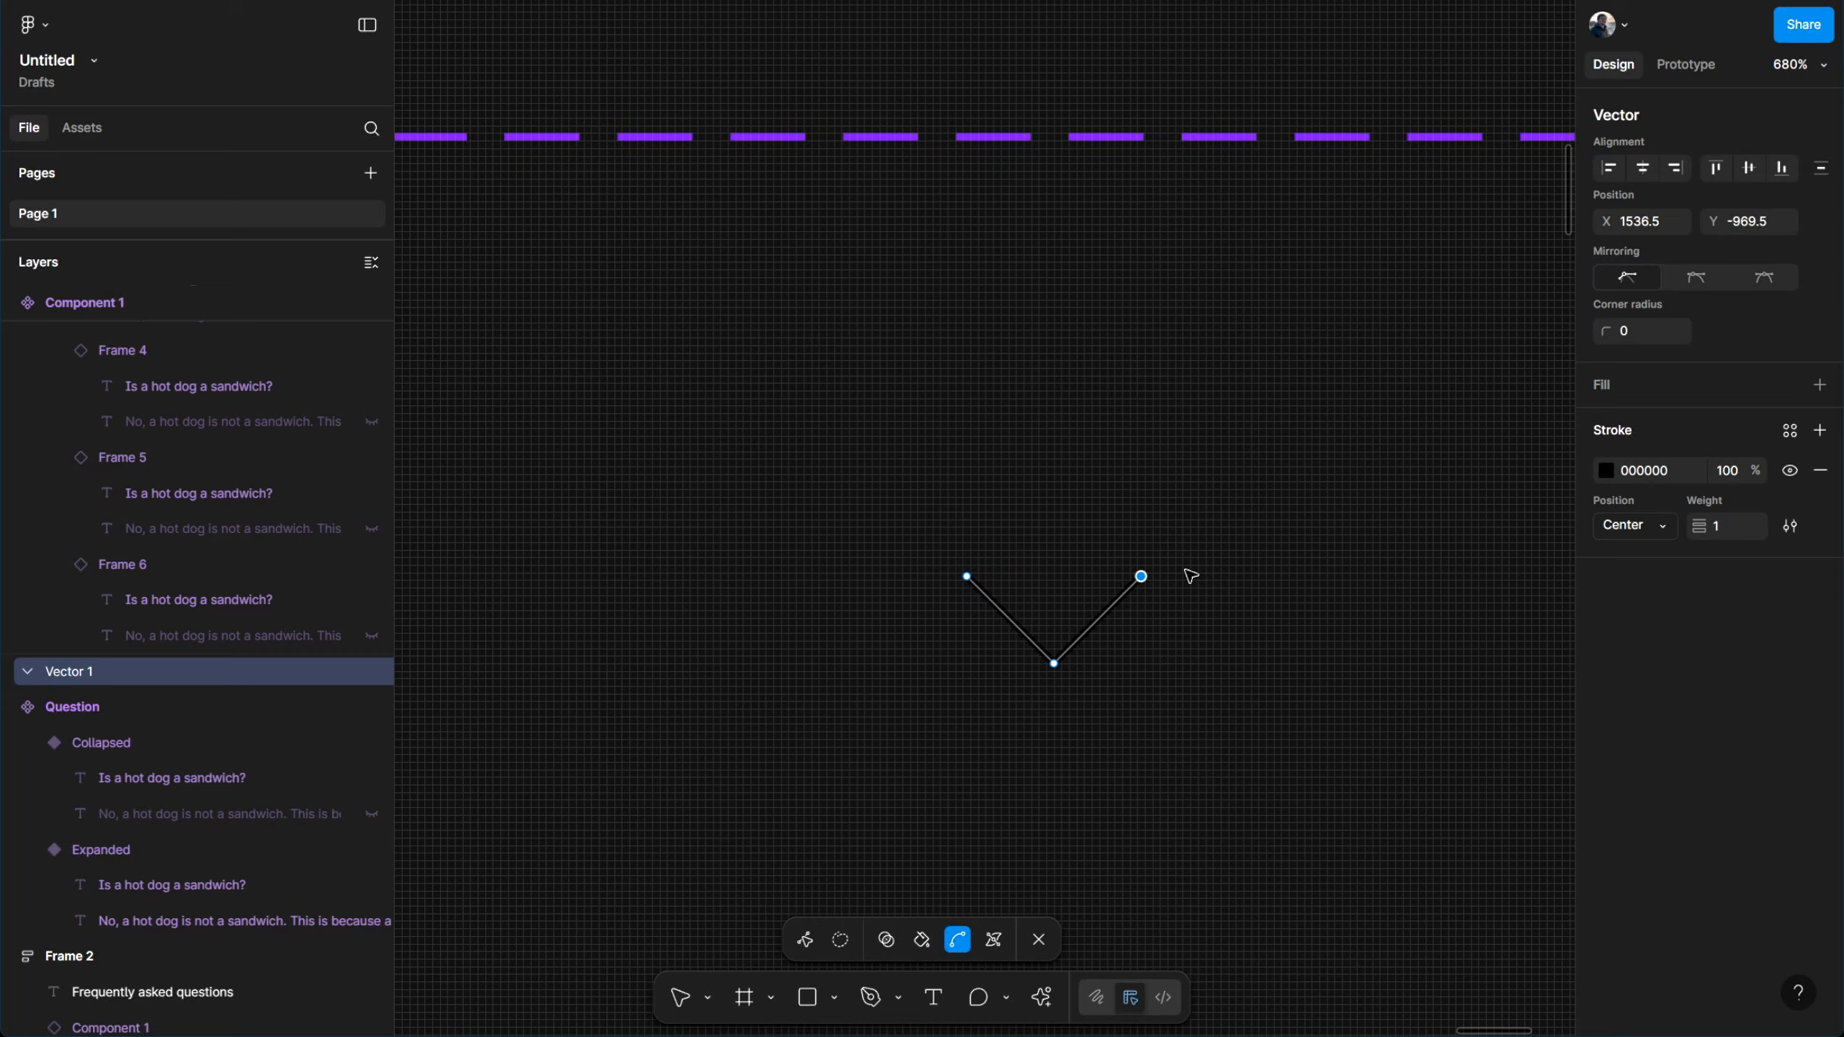
key("Escape")
key("Escape")
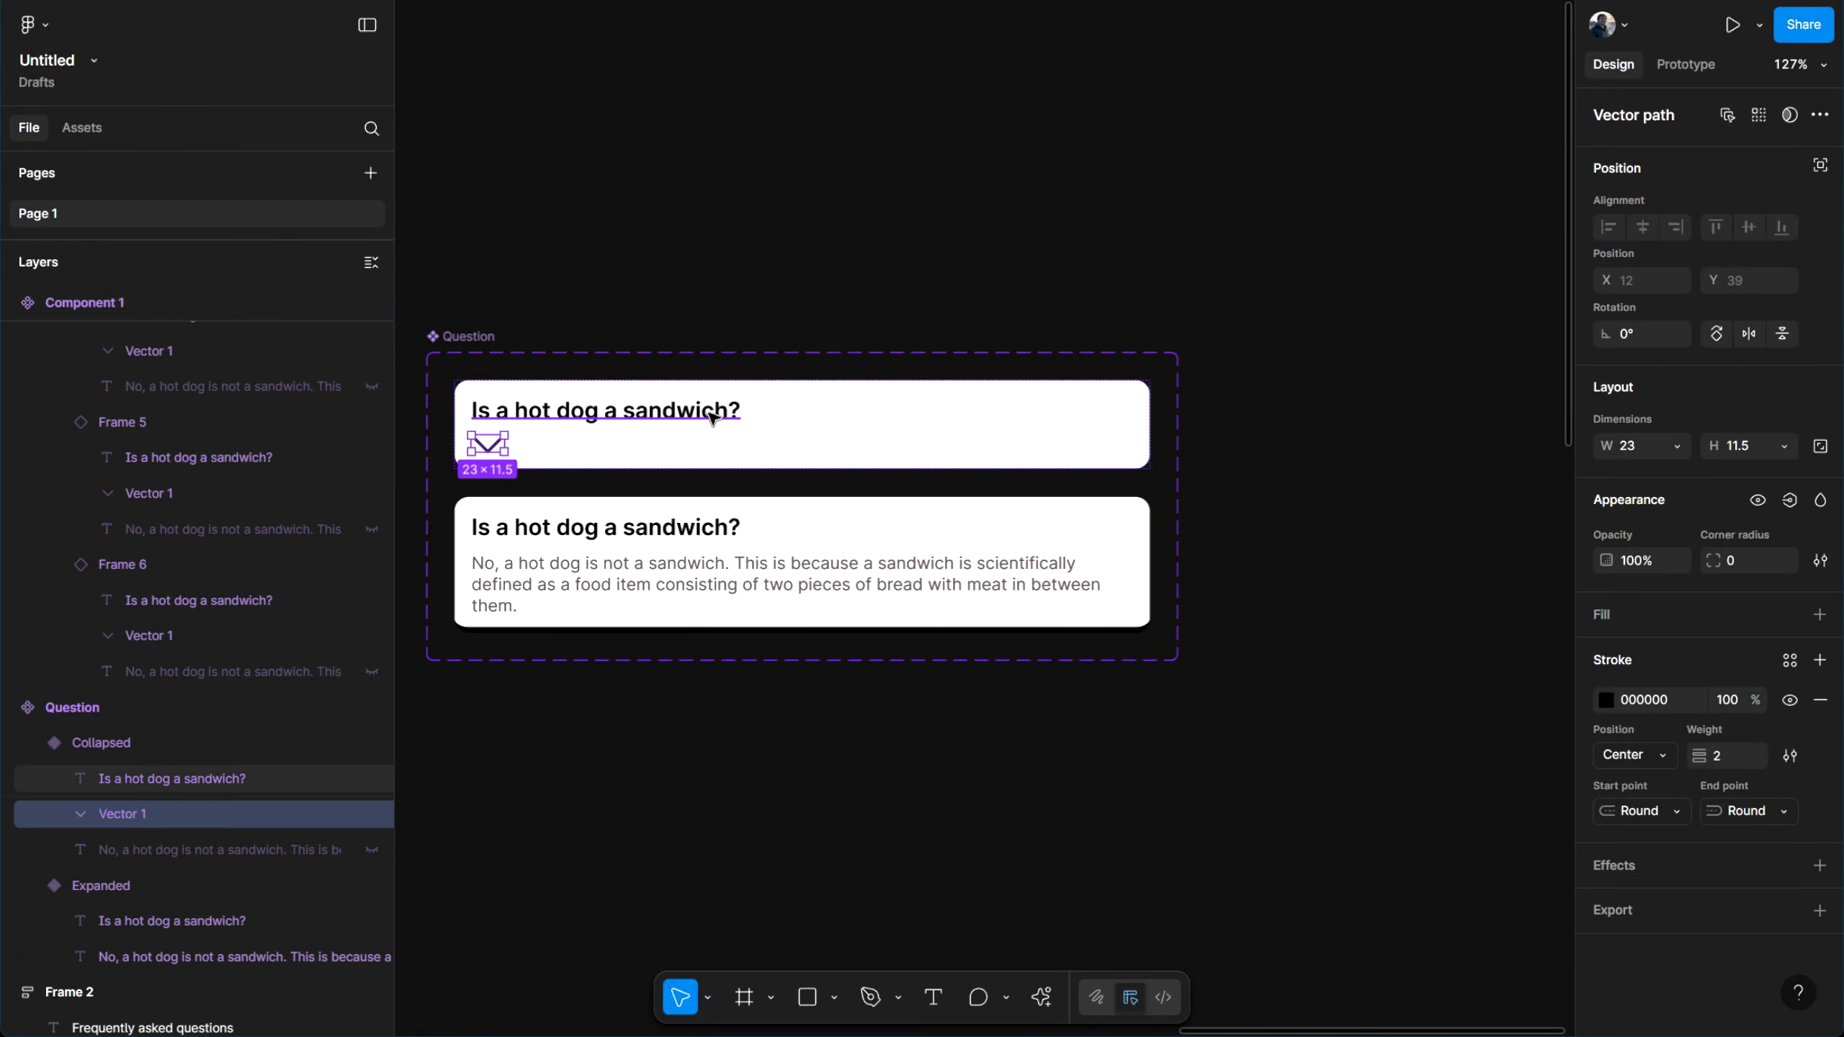
Wrap the Collapsed card's question text and chevron in a horizontal auto layout row with an Auto gap
scroll(823, 469, "up", 3)
scroll(824, 470, "up", 2)
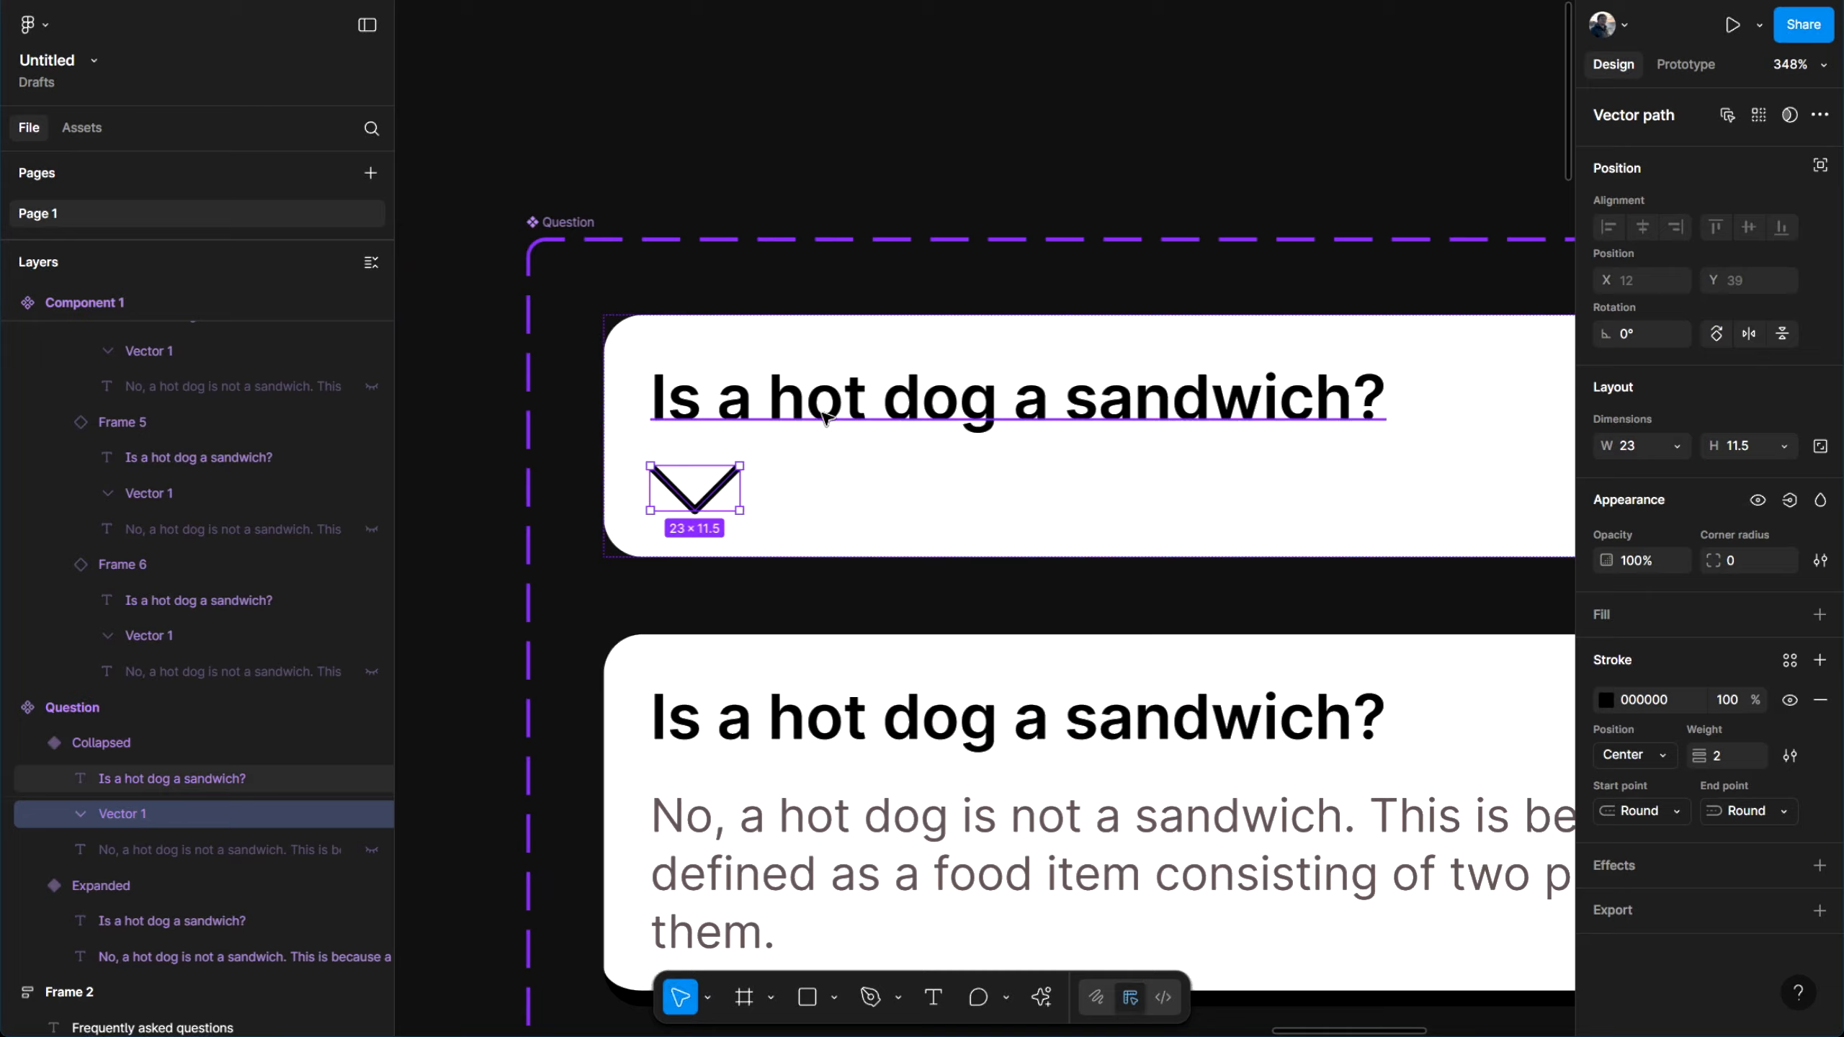
scroll(806, 429, "right", 1)
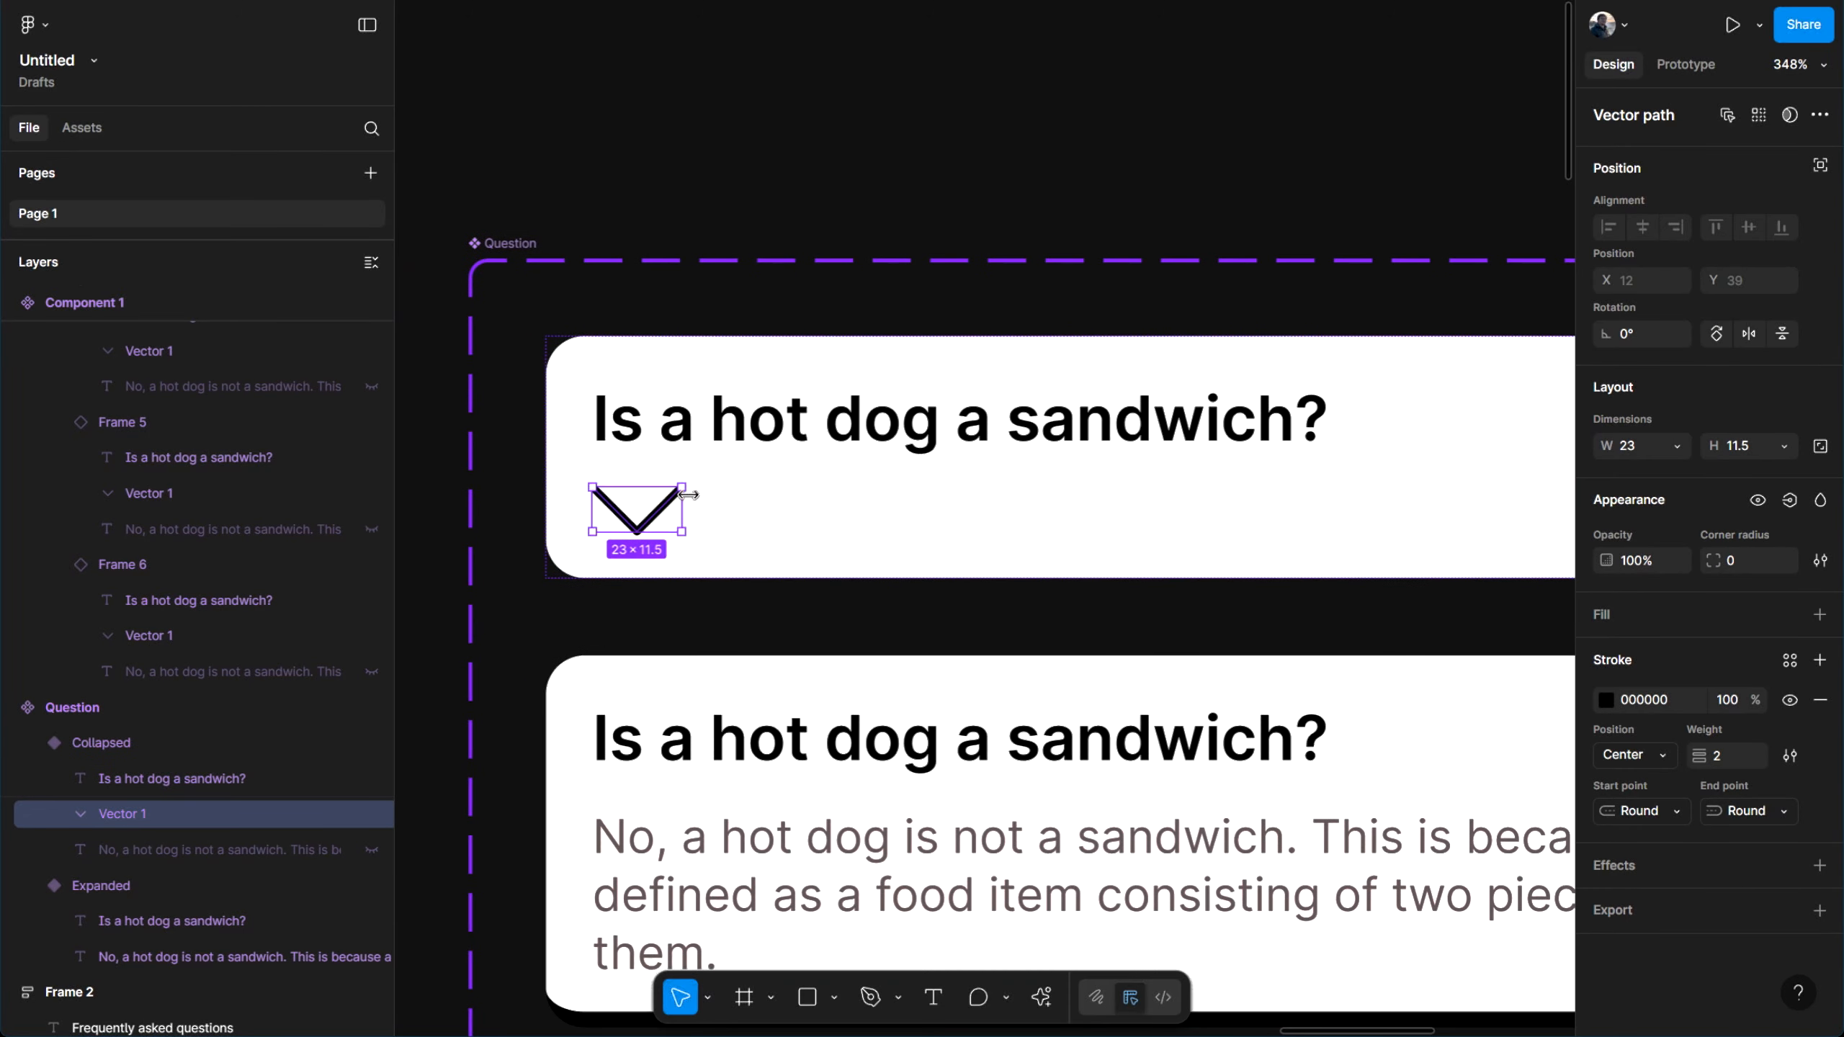
left_click(788, 450, "shift")
scroll(788, 450, "down", 2)
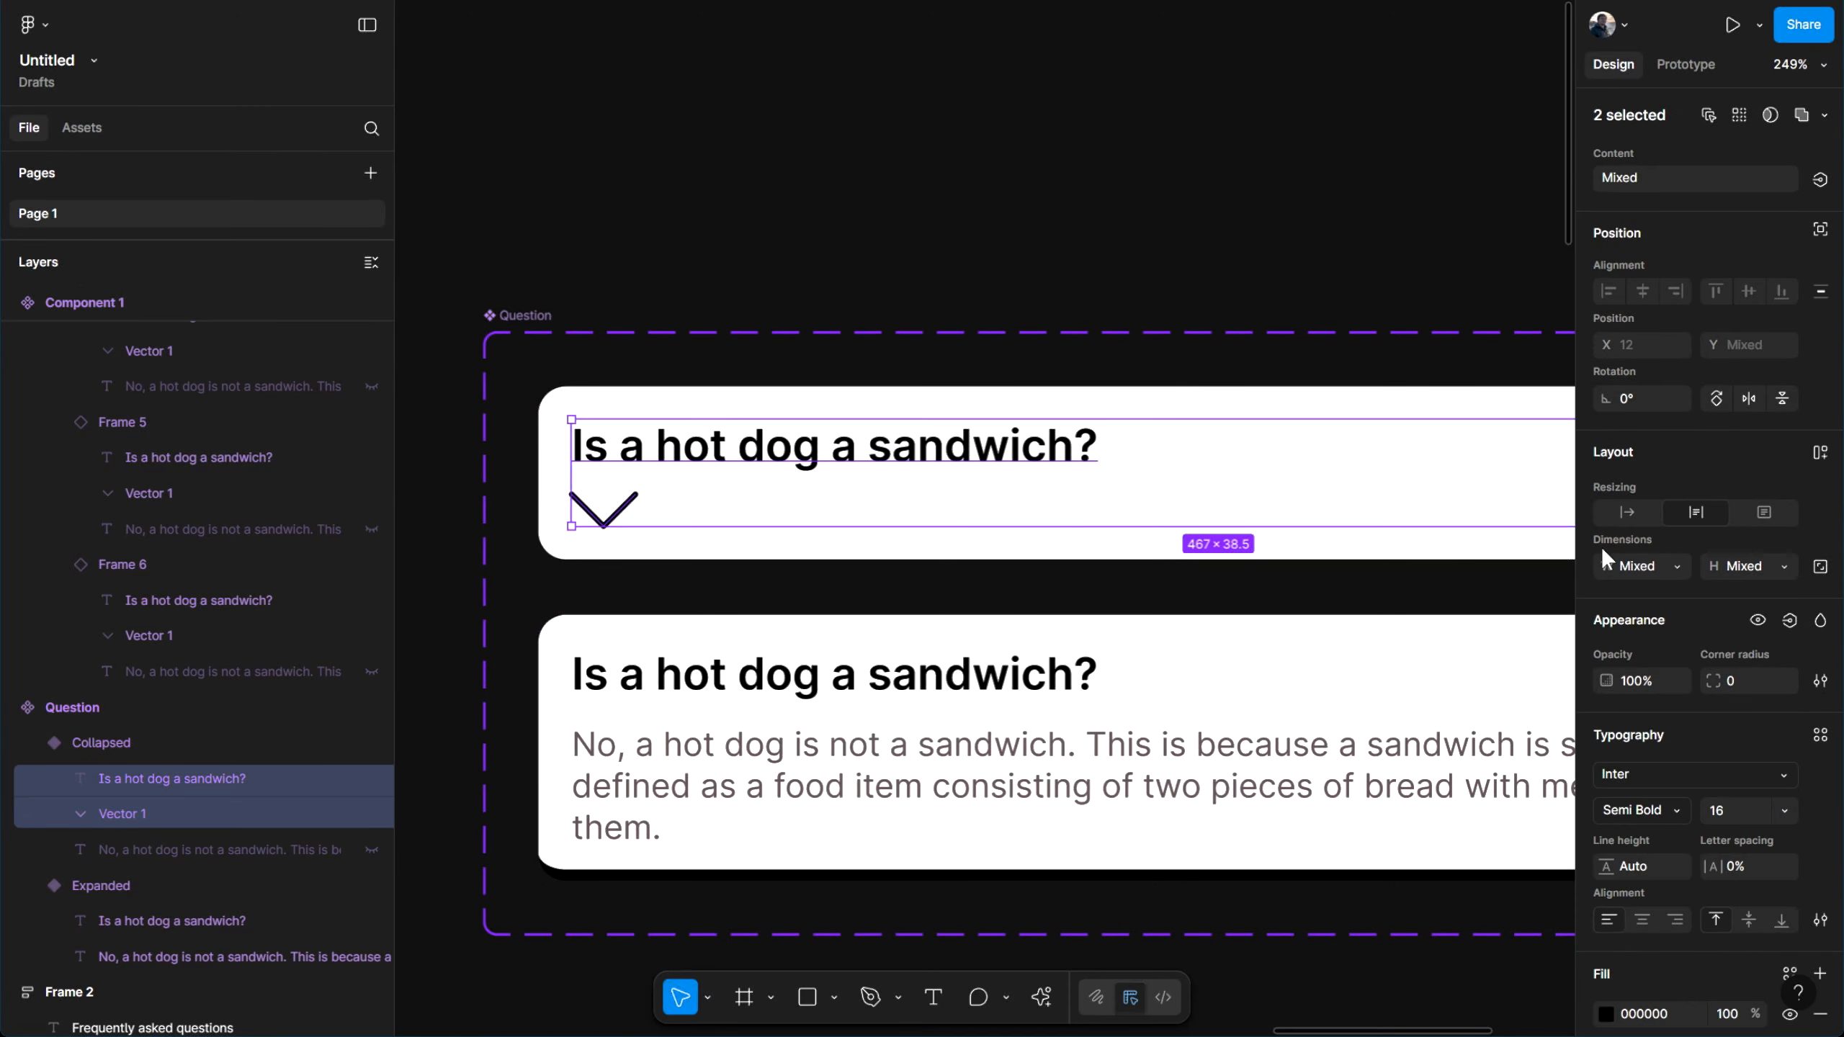
left_click(1820, 453)
scroll(1111, 491, "right", 2)
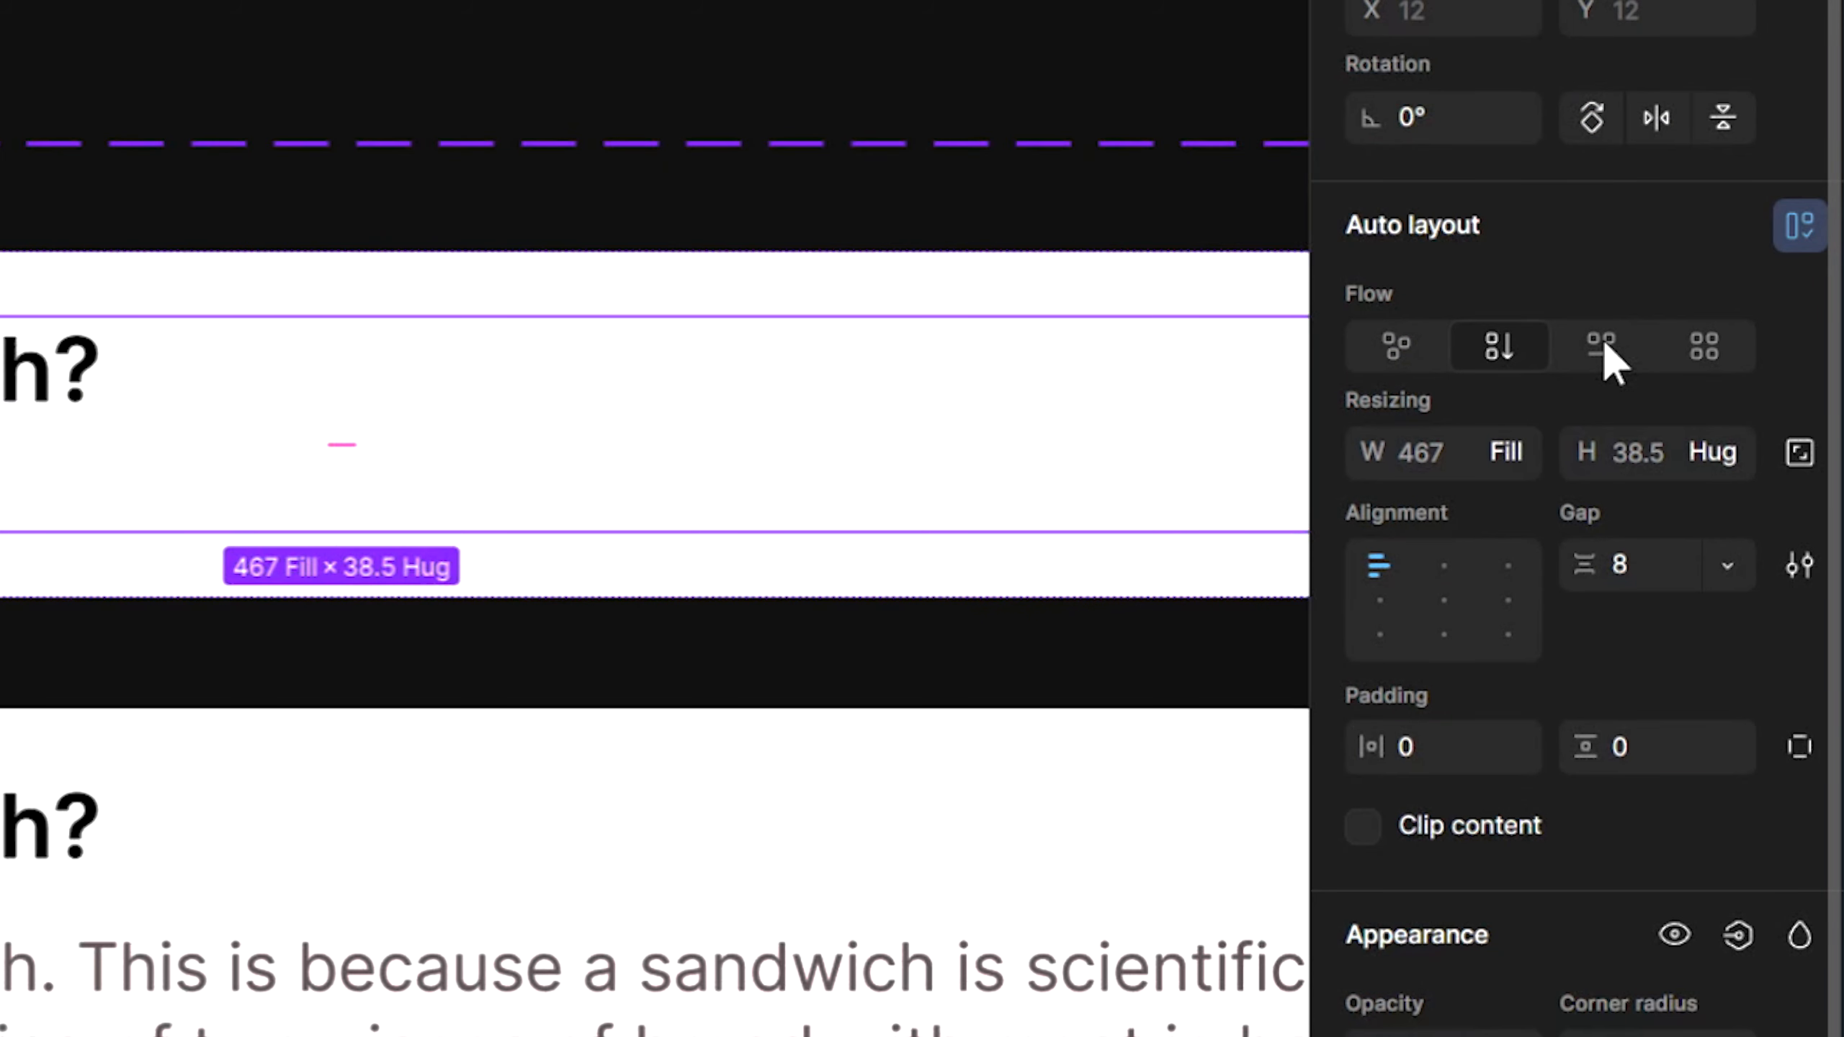
left_click(1603, 342)
Shrink the Collapsed card's chevron to 12 × 6 and centre the title row's contents vertically
scroll(1009, 461, "up", 3)
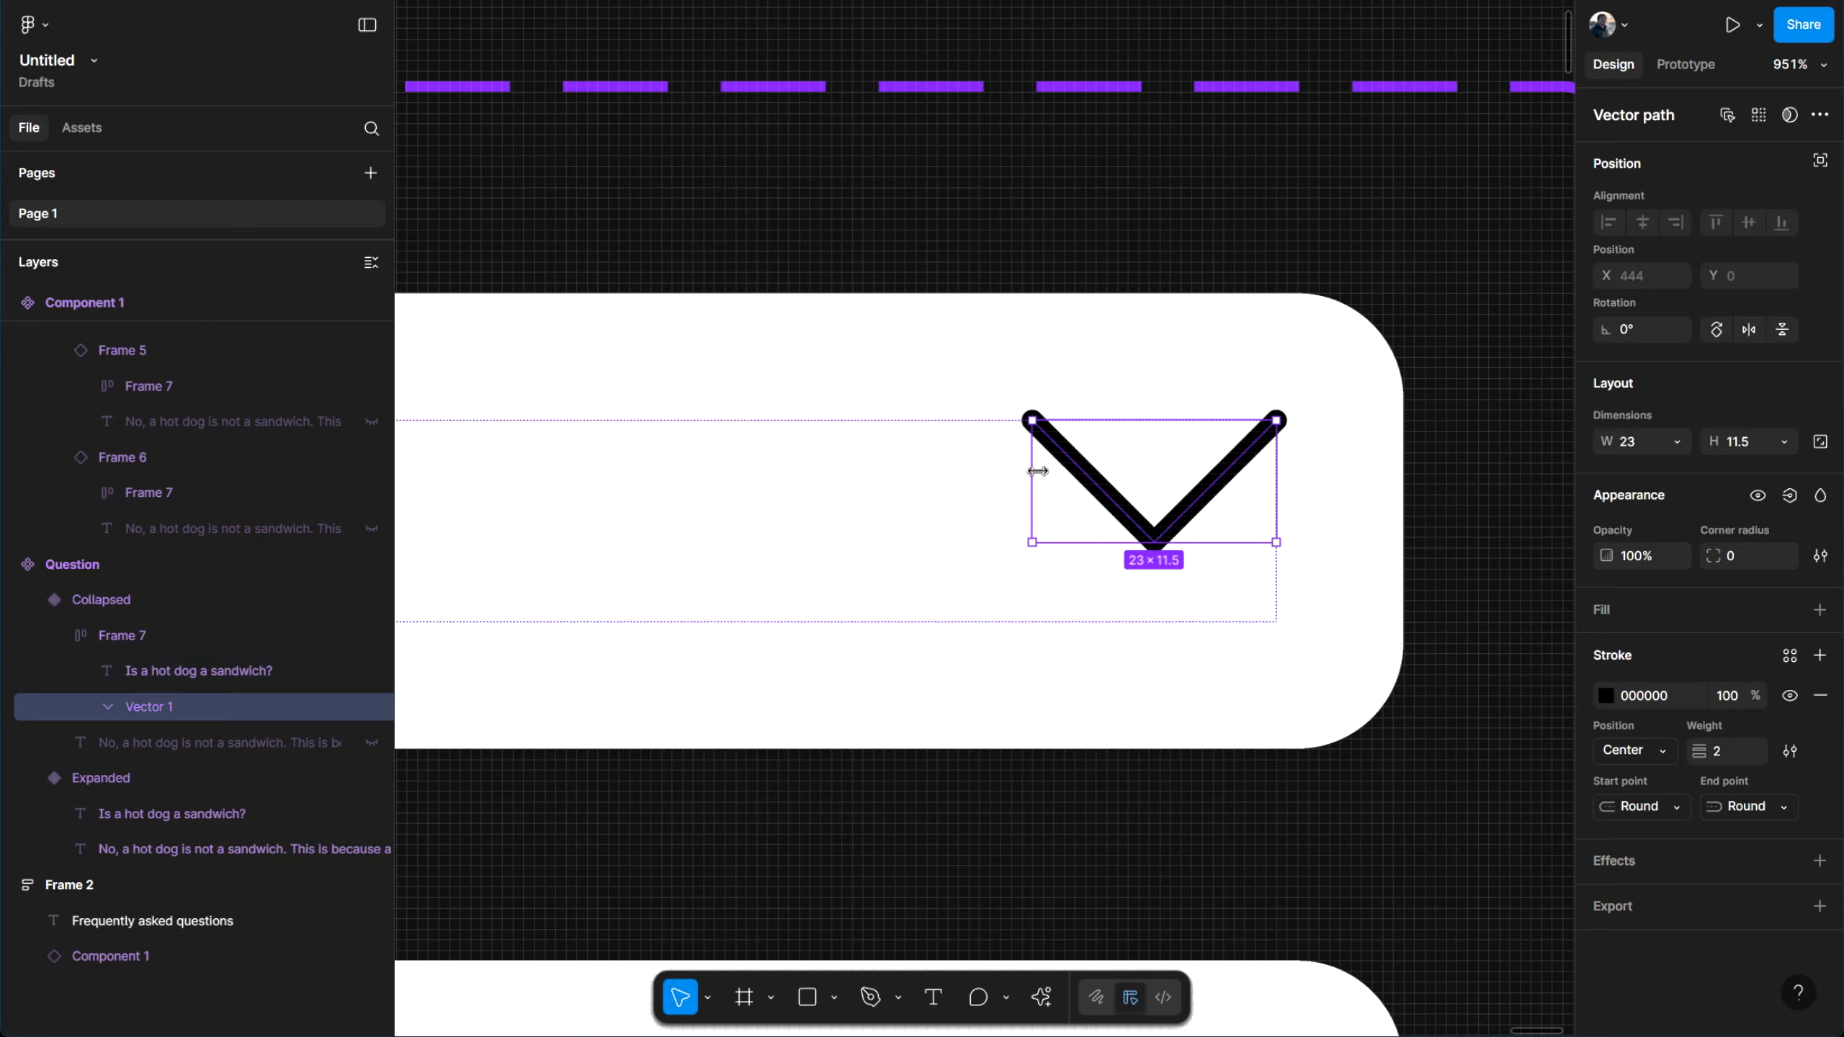
left_click_drag(1036, 470, 1140, 464)
key("Escape")
scroll(1139, 465, "down", 5)
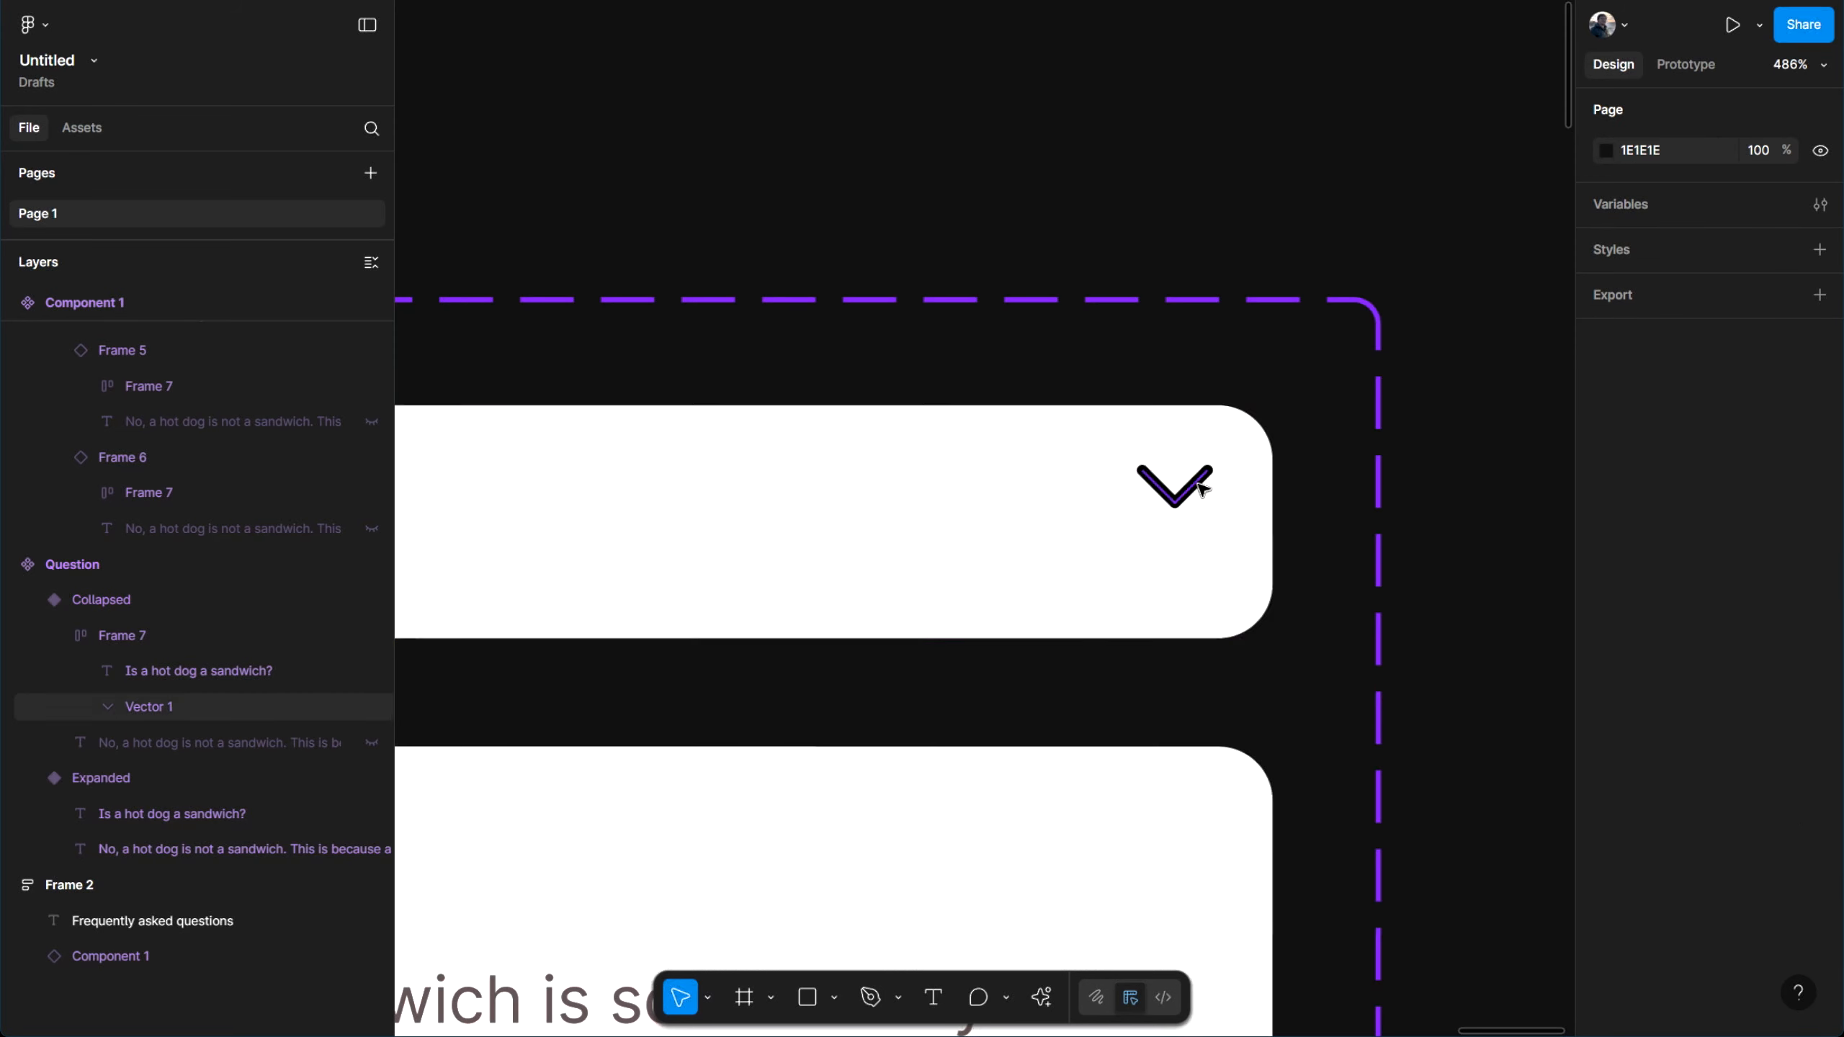
scroll(1184, 473, "down", 6)
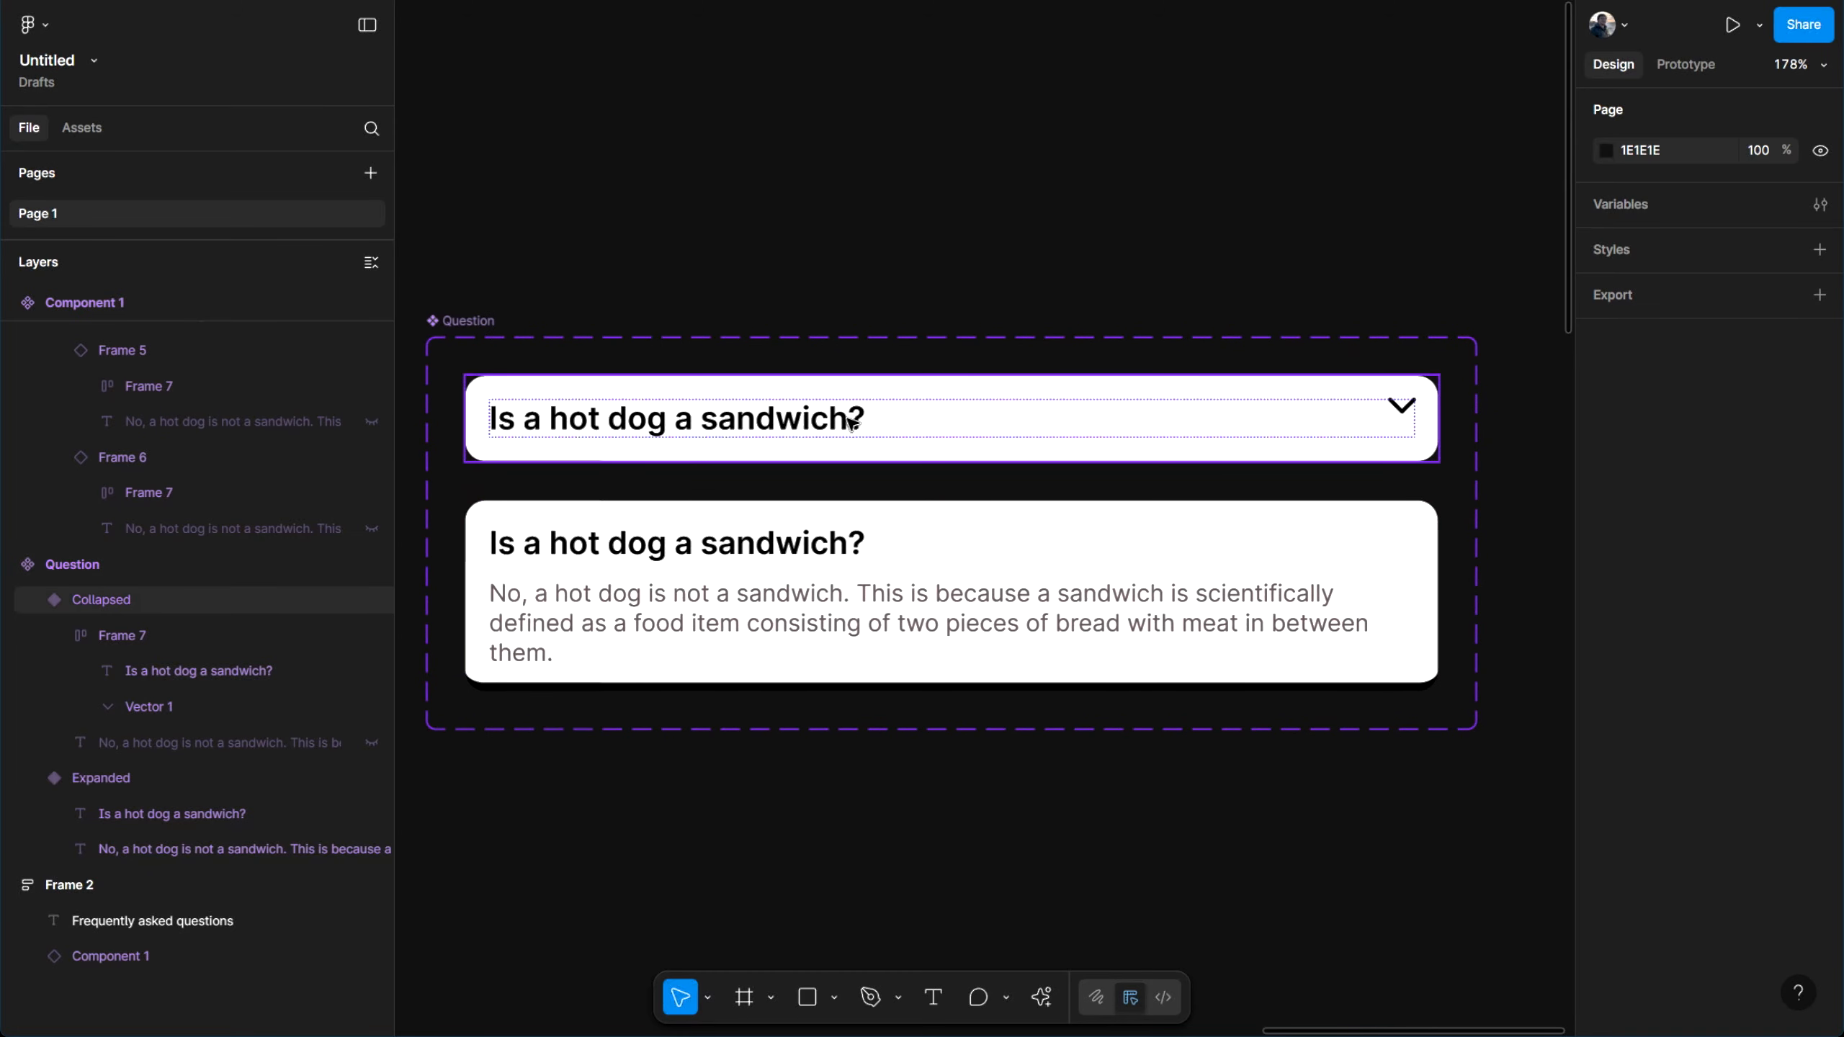
double_click(842, 427)
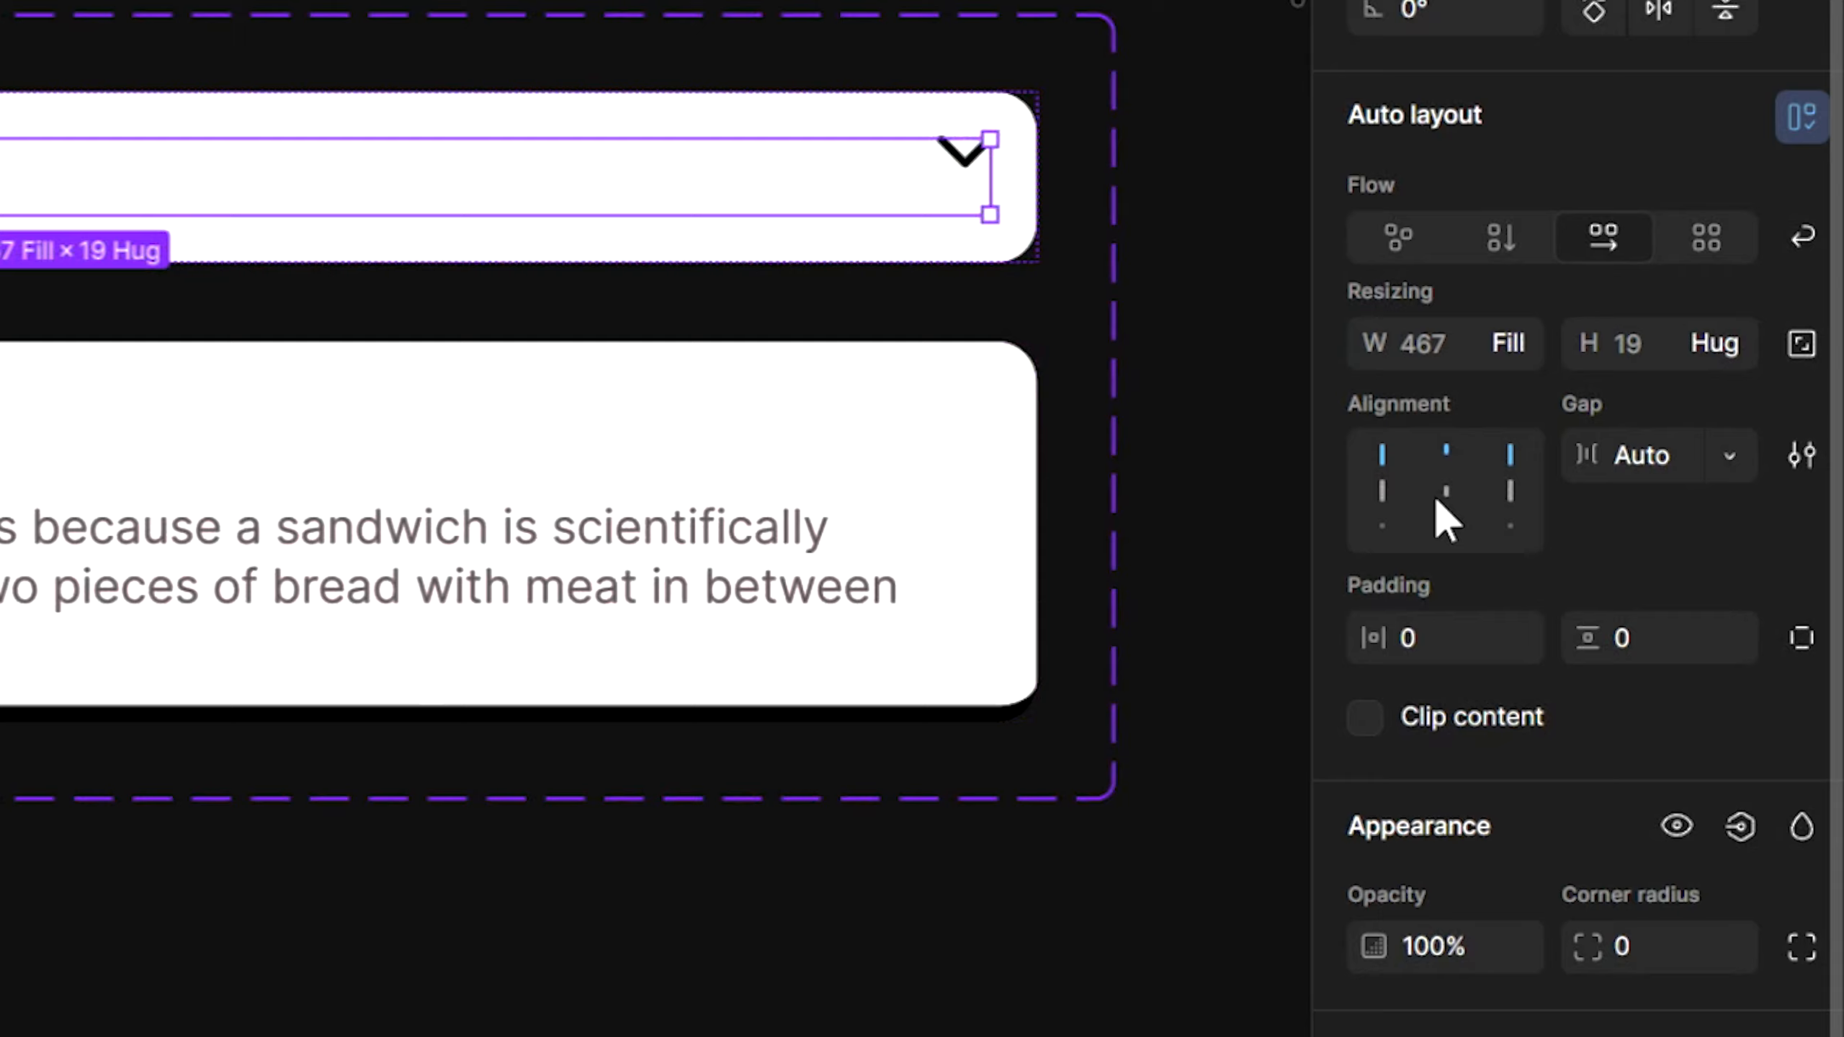
left_click(1638, 580)
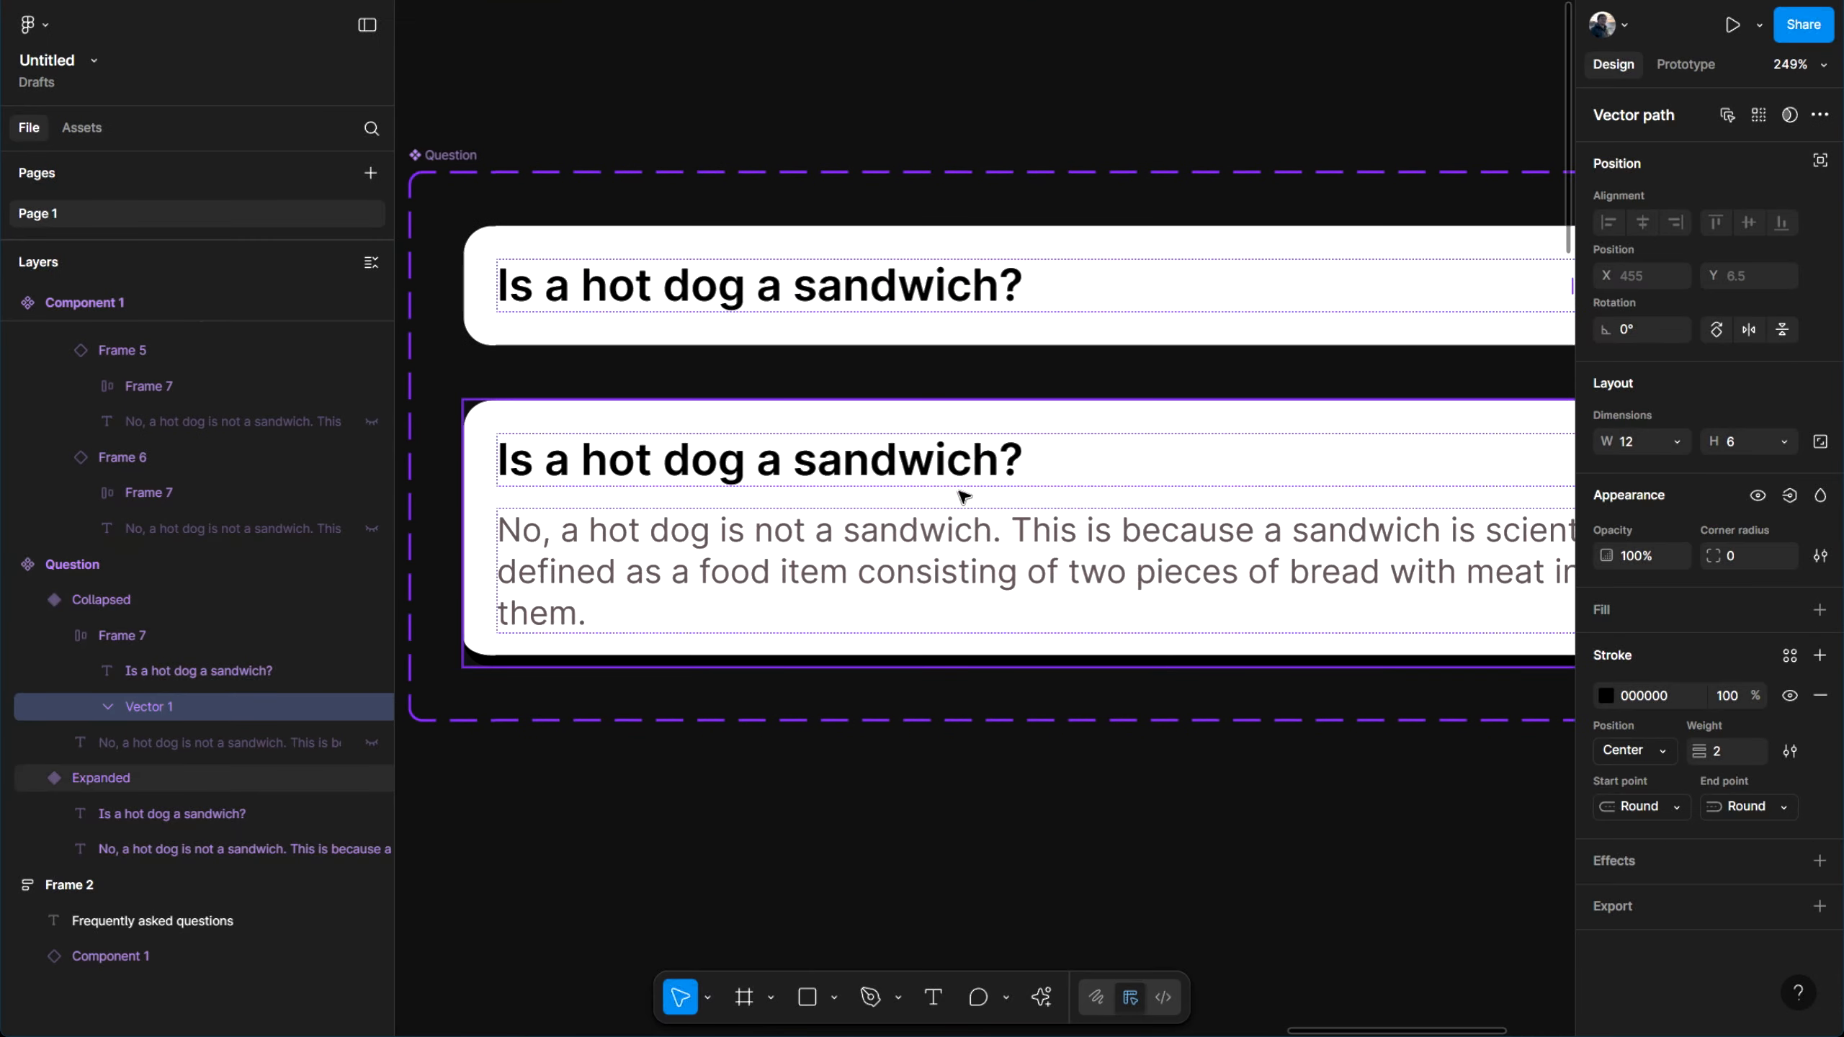
Paste the chevron into the Expanded card and wrap it with the question text in a matching horizontal auto layout row
key("ctrl+v")
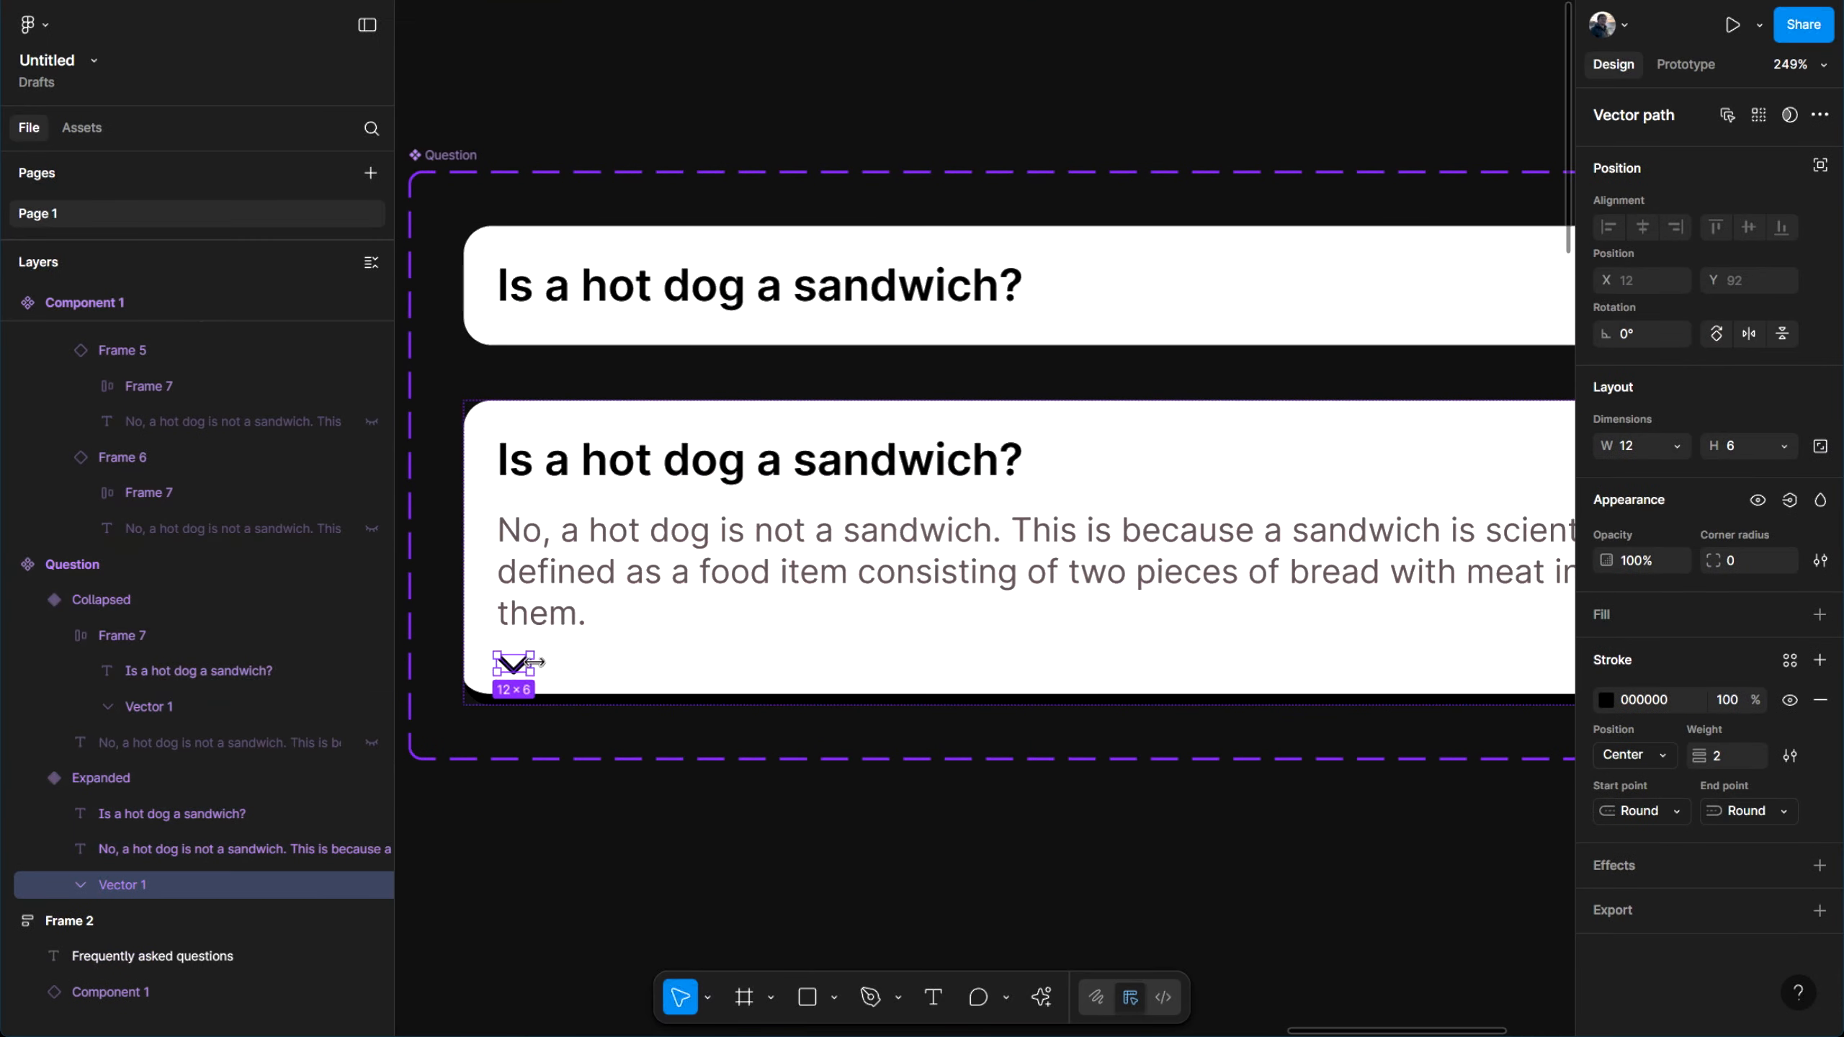
left_click(842, 464, "shift")
left_click(1818, 452)
left_click(1618, 443)
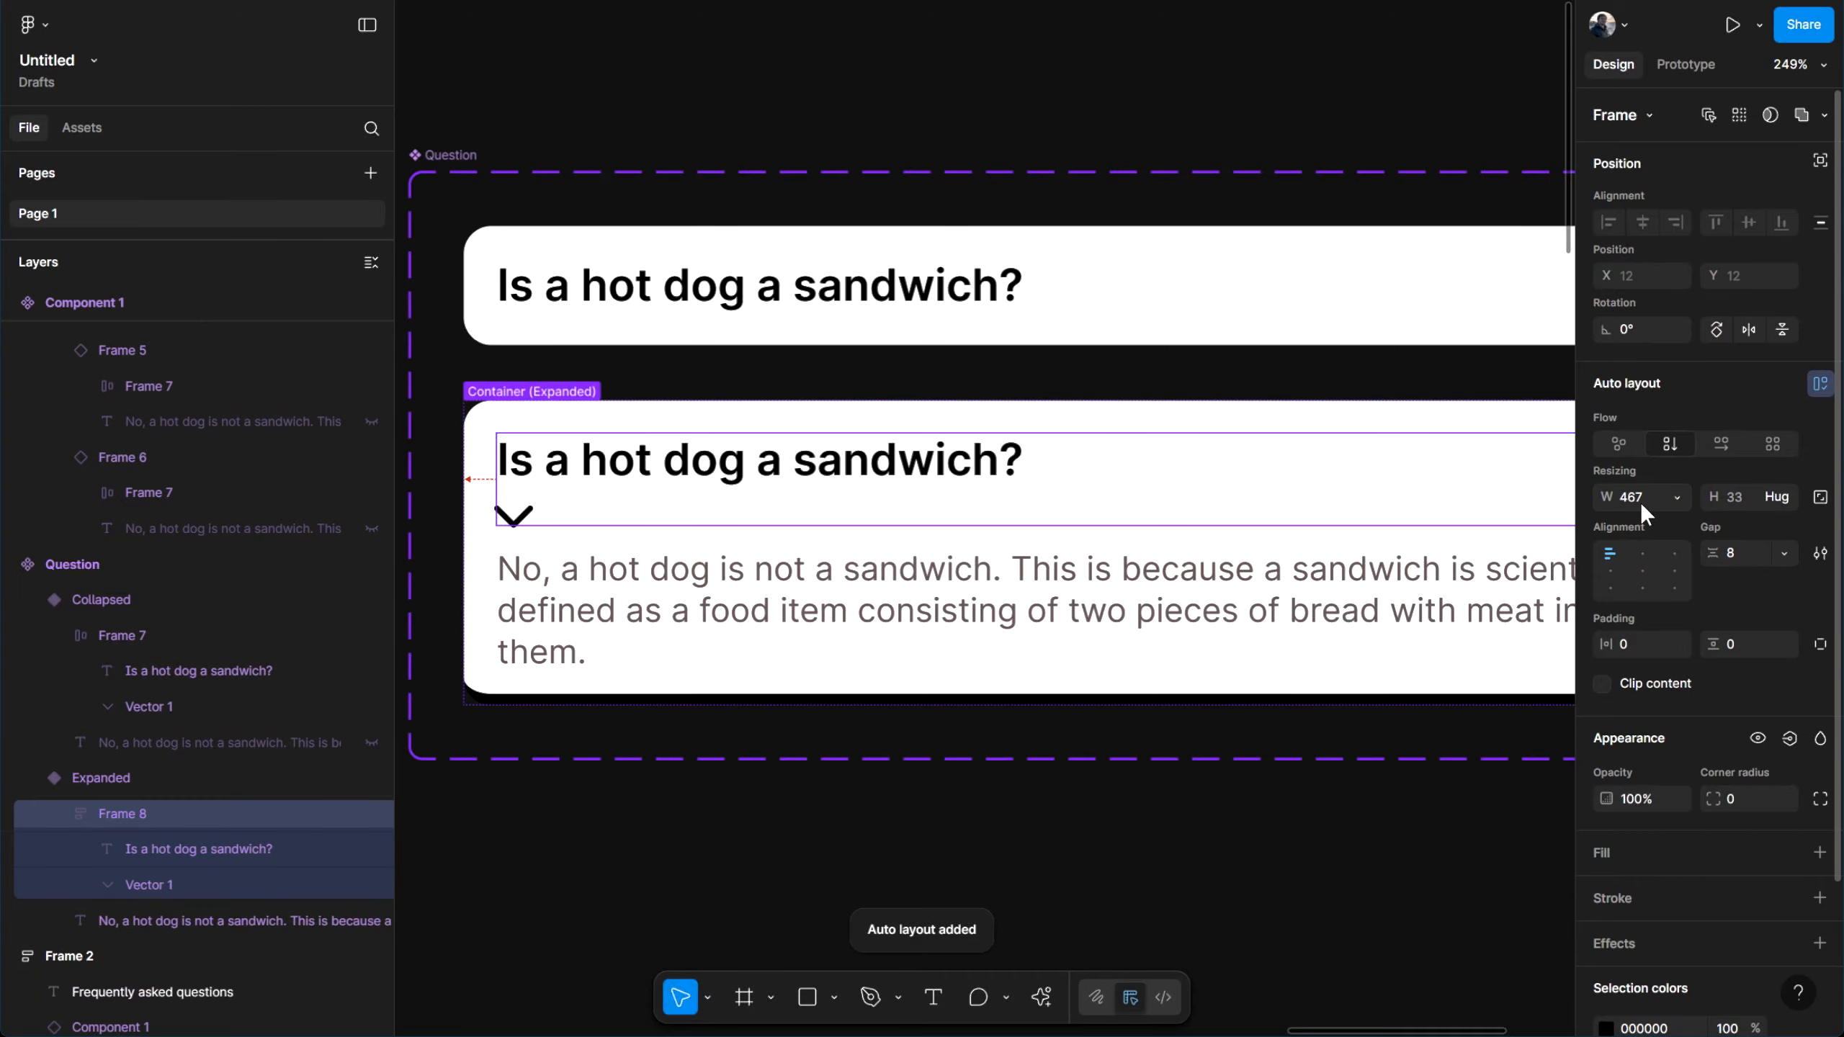
key("Escape")
Flip the chevron in the Expanded card so that it points upward
scroll(1202, 491, "up", 3)
left_click(1259, 523, "ctrl")
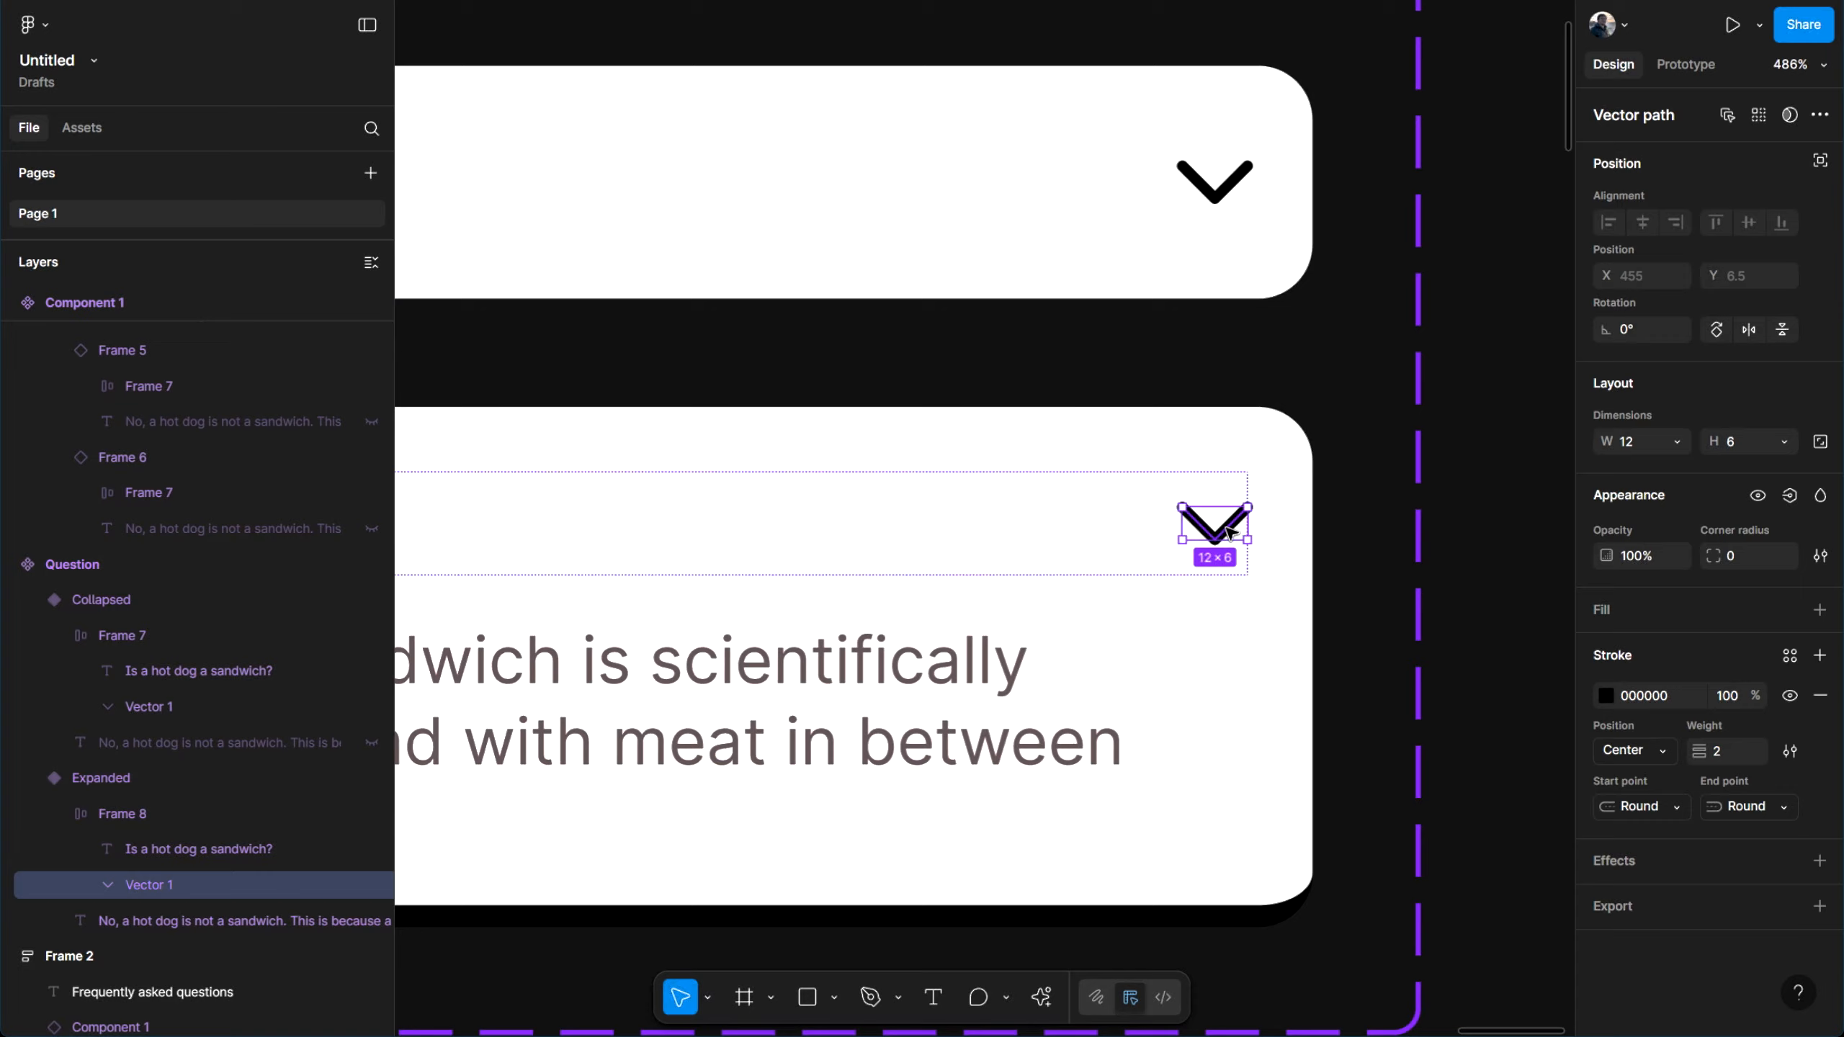
scroll(1251, 498, "up", 3)
left_click_drag(1267, 564, 1075, 581)
scroll(1074, 582, "down", 10)
key("Escape")
Set the auto layout gap to 12 in the title rows of both the Collapsed and Expanded cards
left_click(1754, 558)
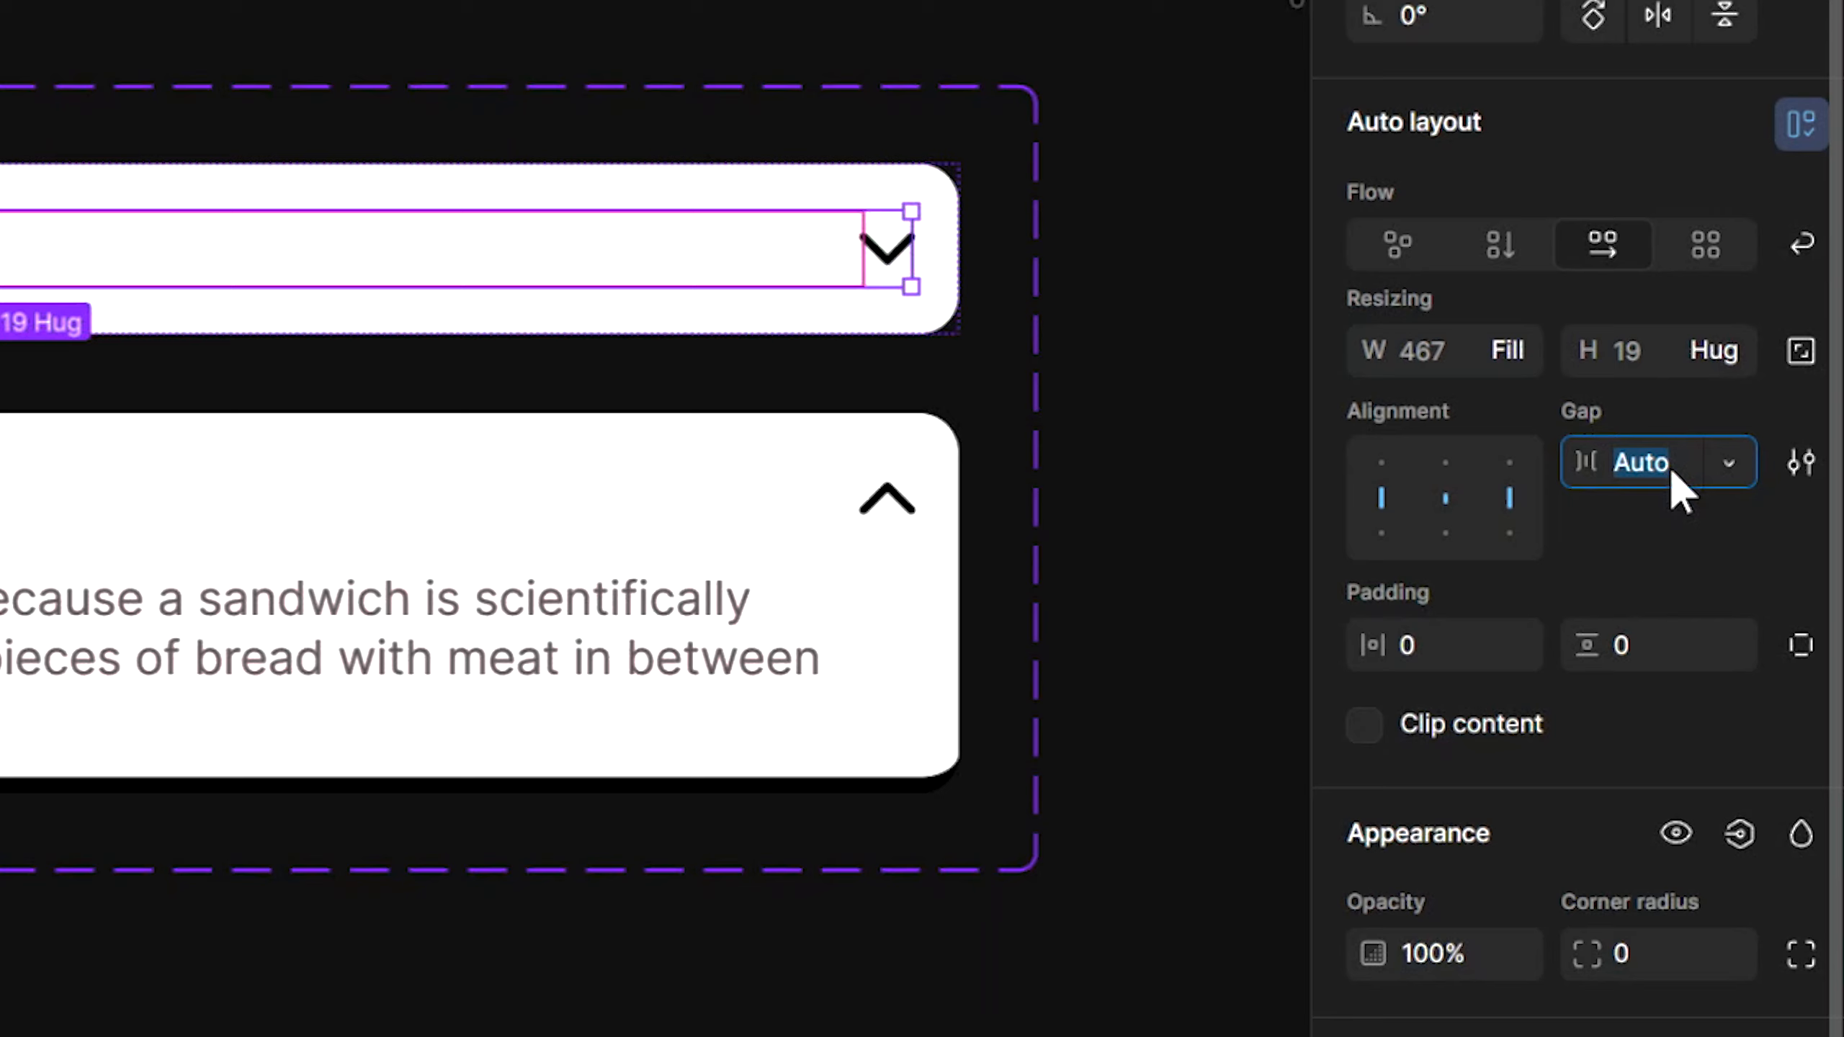
type("12")
key("Return")
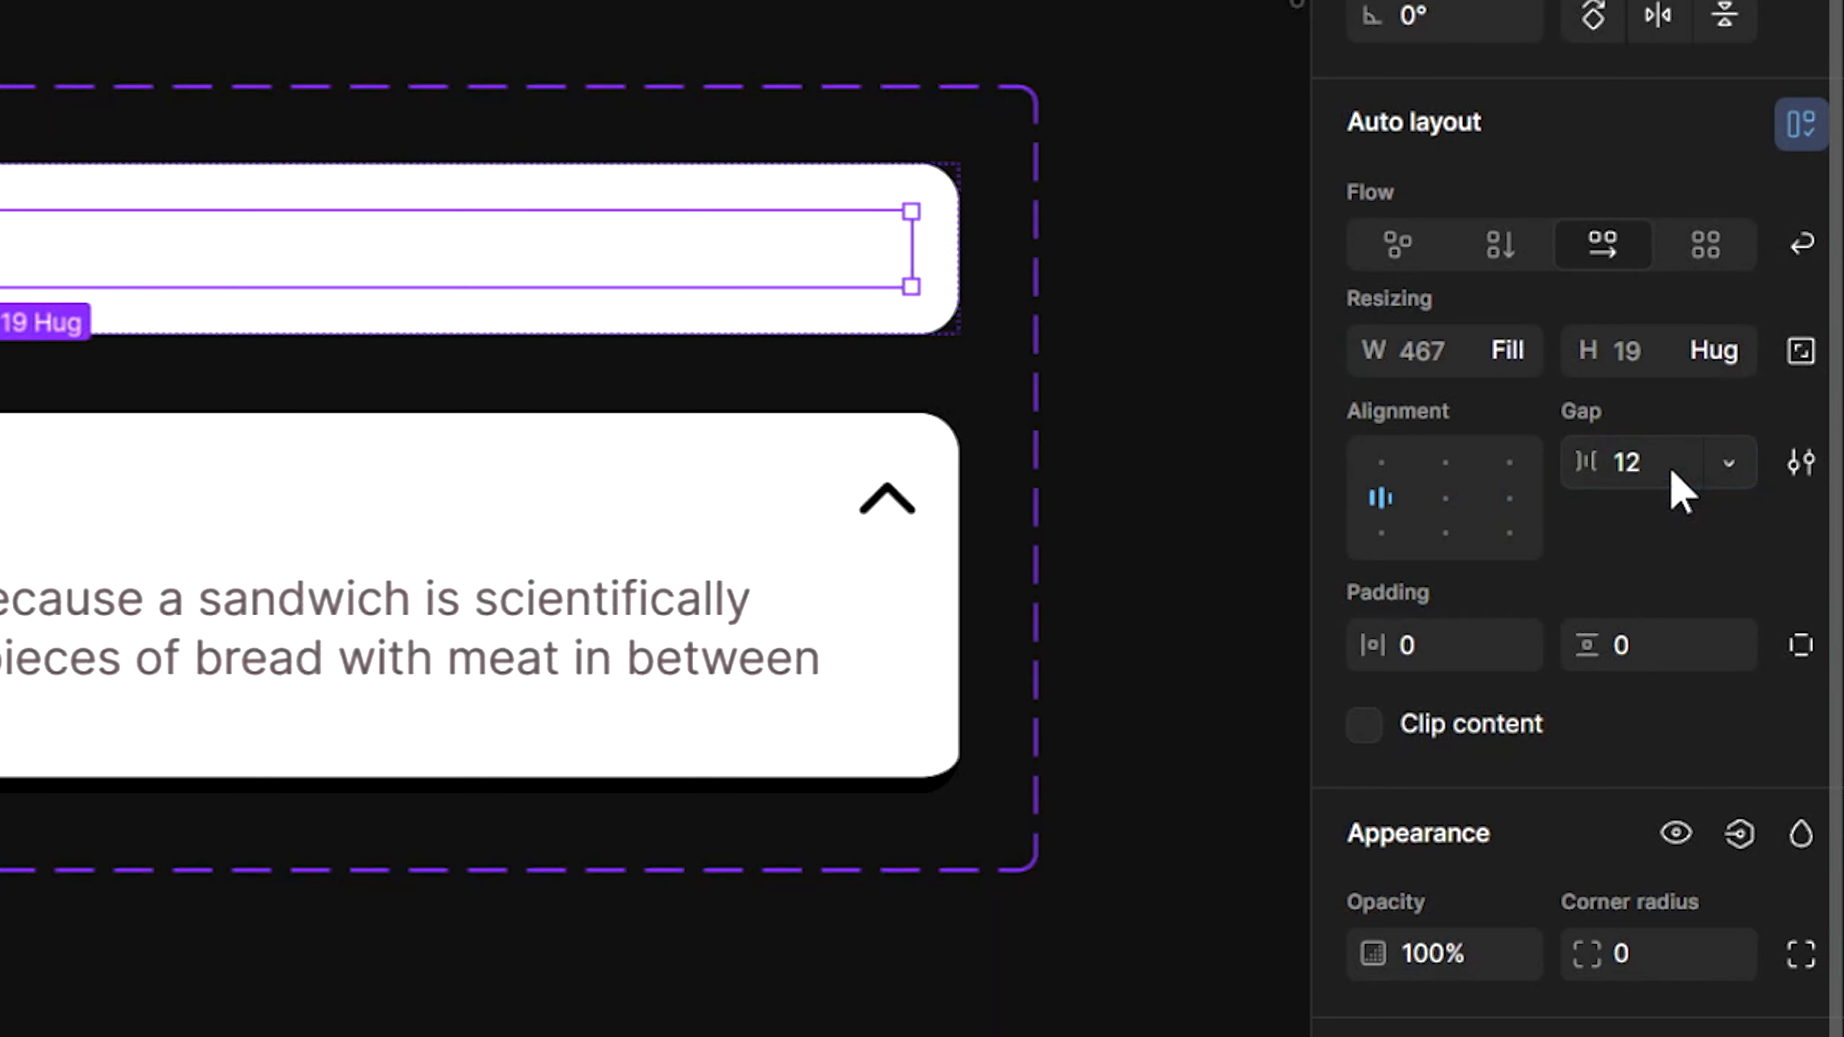
left_click(1041, 574)
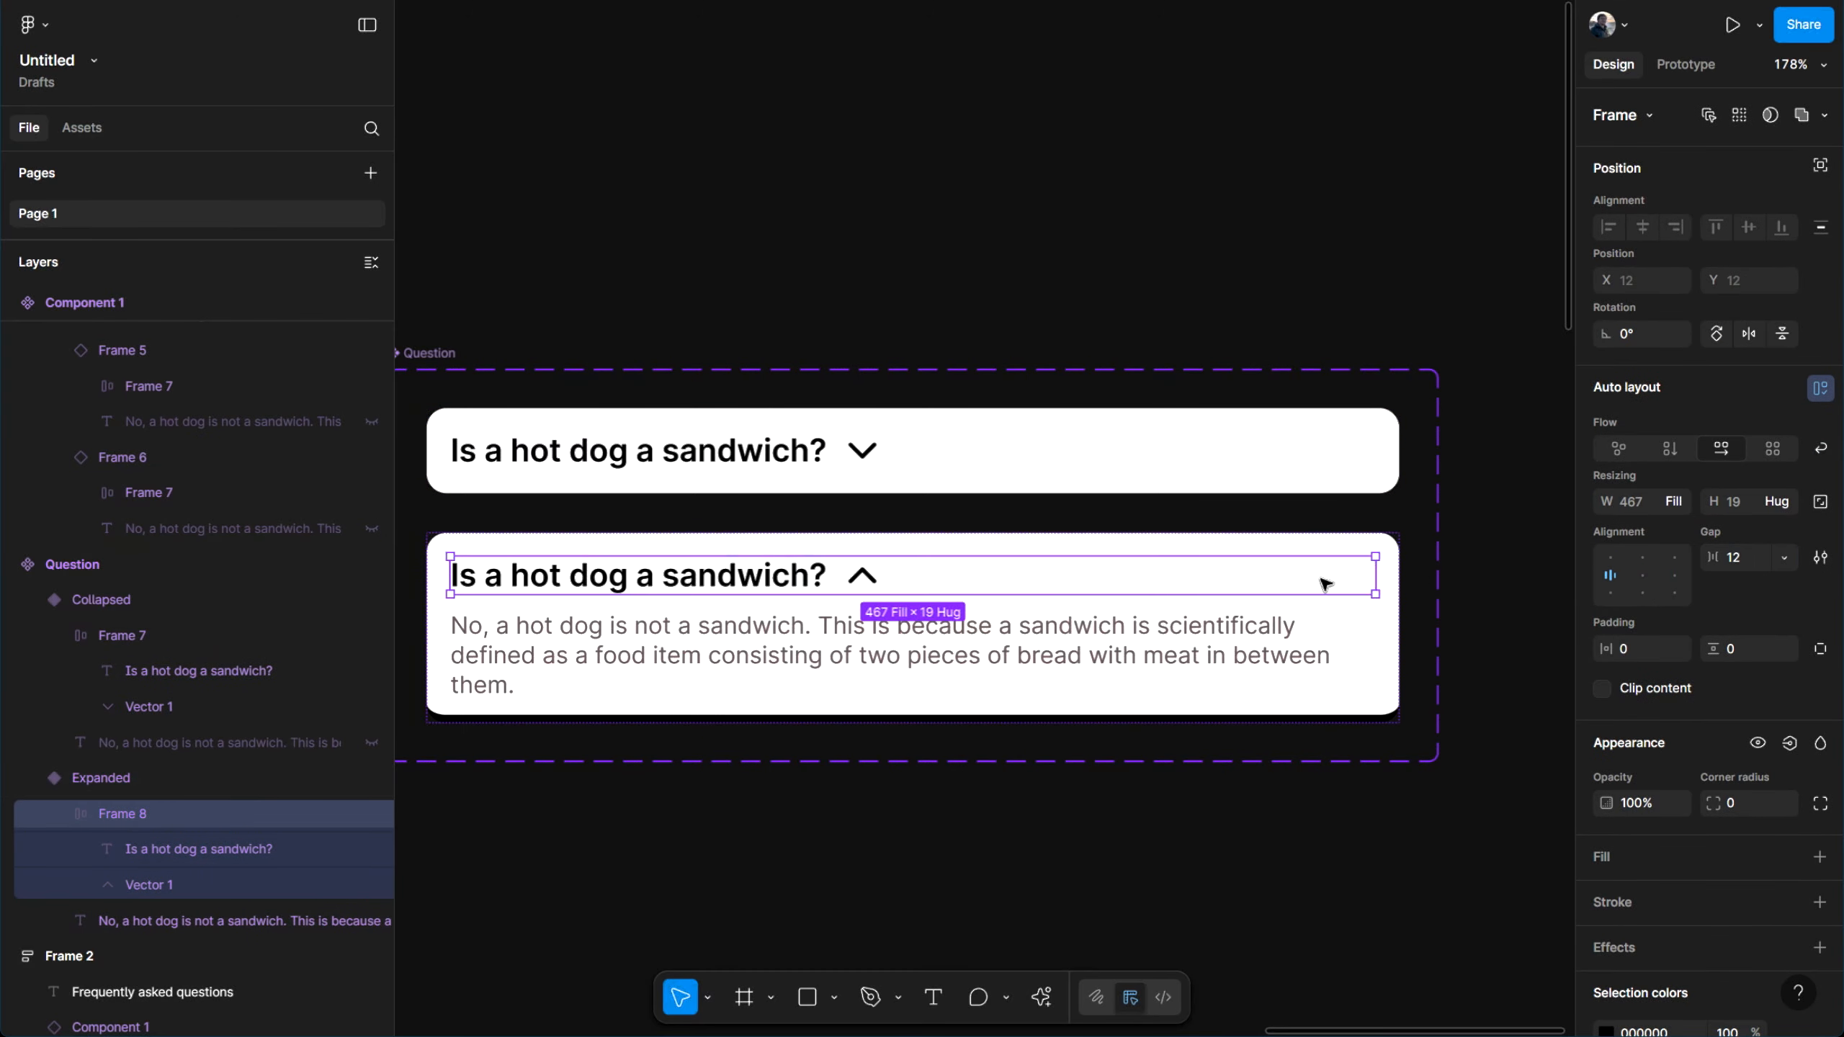
Set the width of the question text in both Question variants to Fill container
left_click(770, 459, "ctrl")
left_click_drag(780, 474, 870, 451)
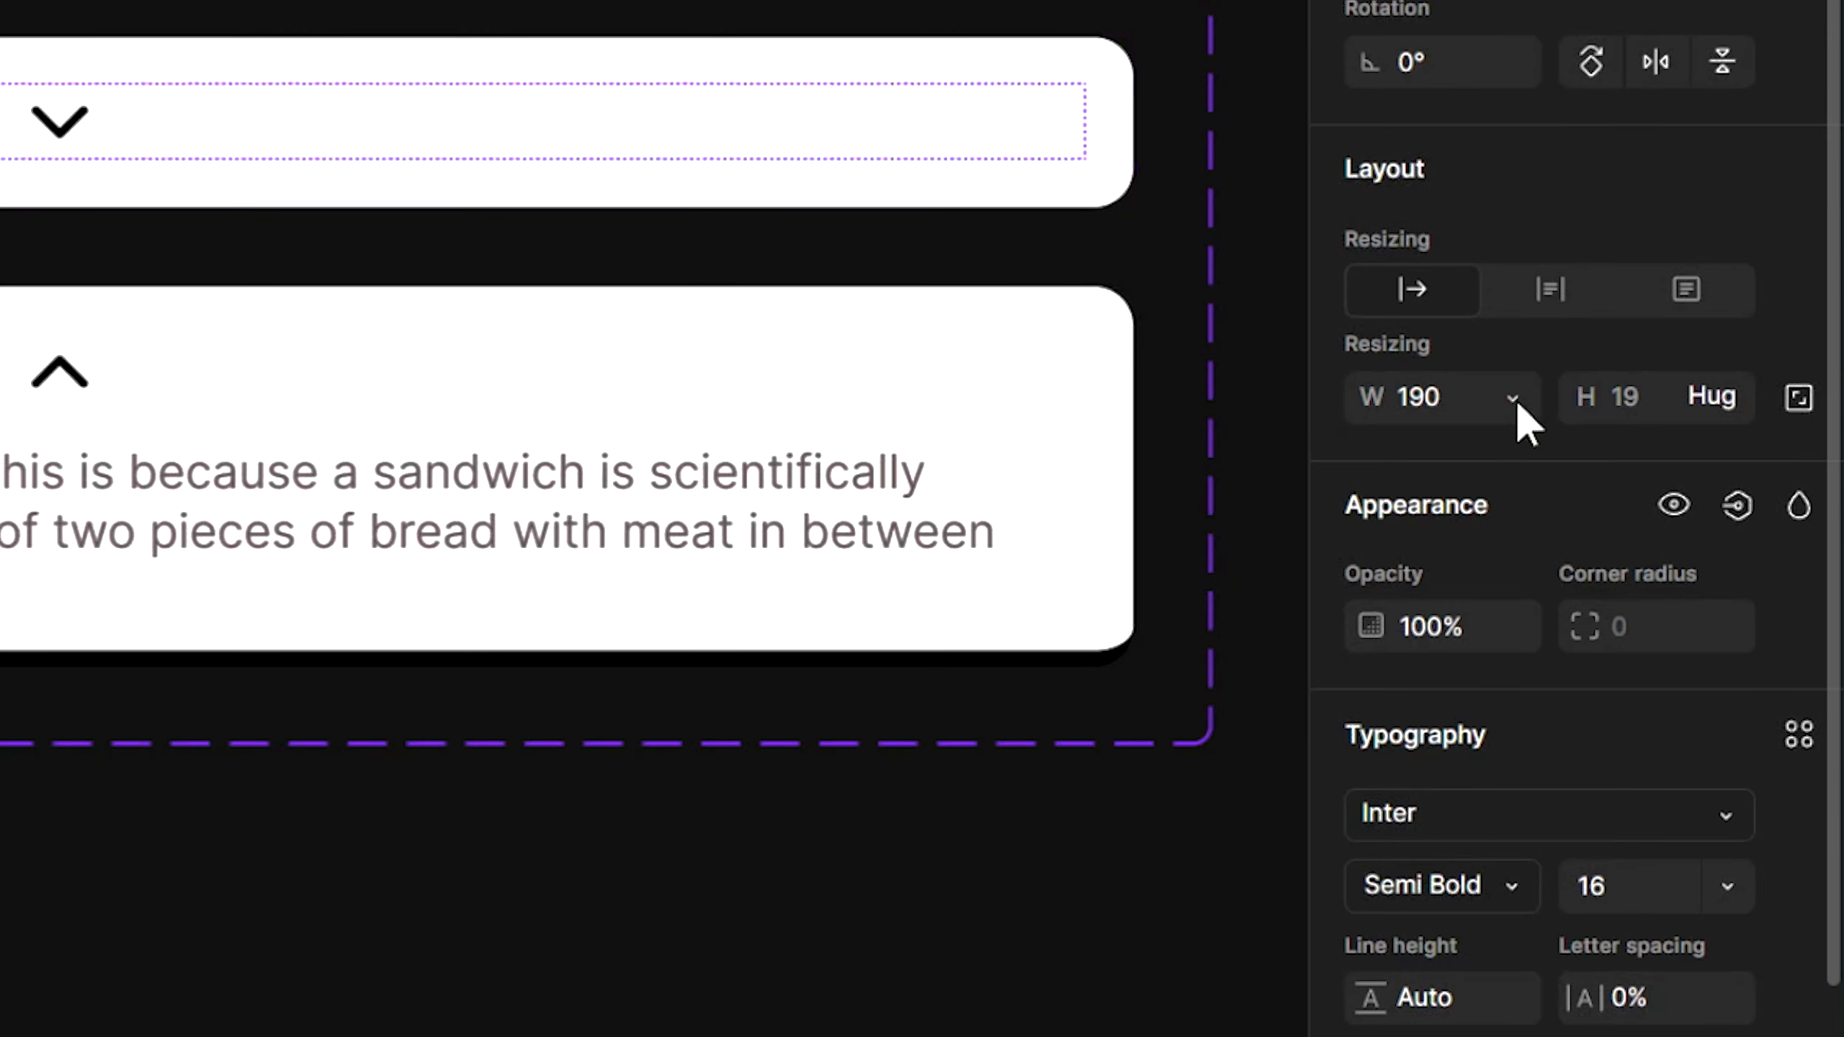
left_click(1673, 568)
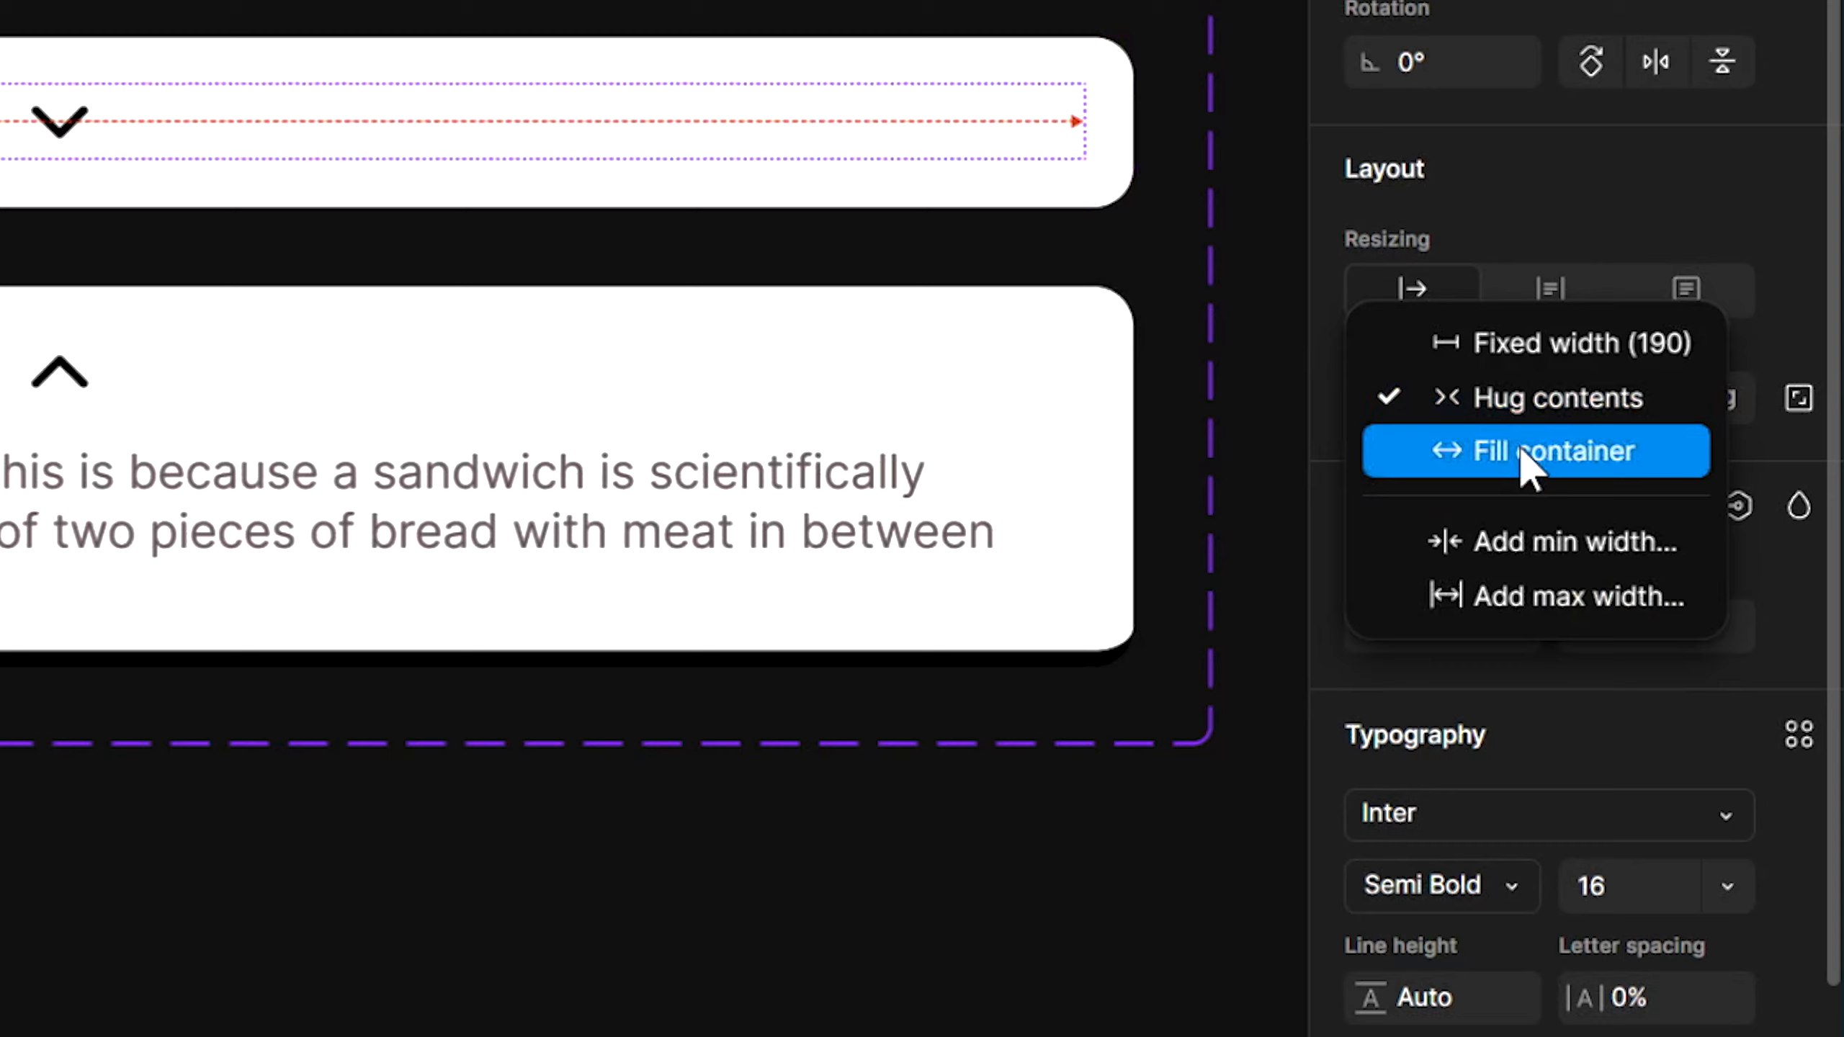
left_click(1528, 454)
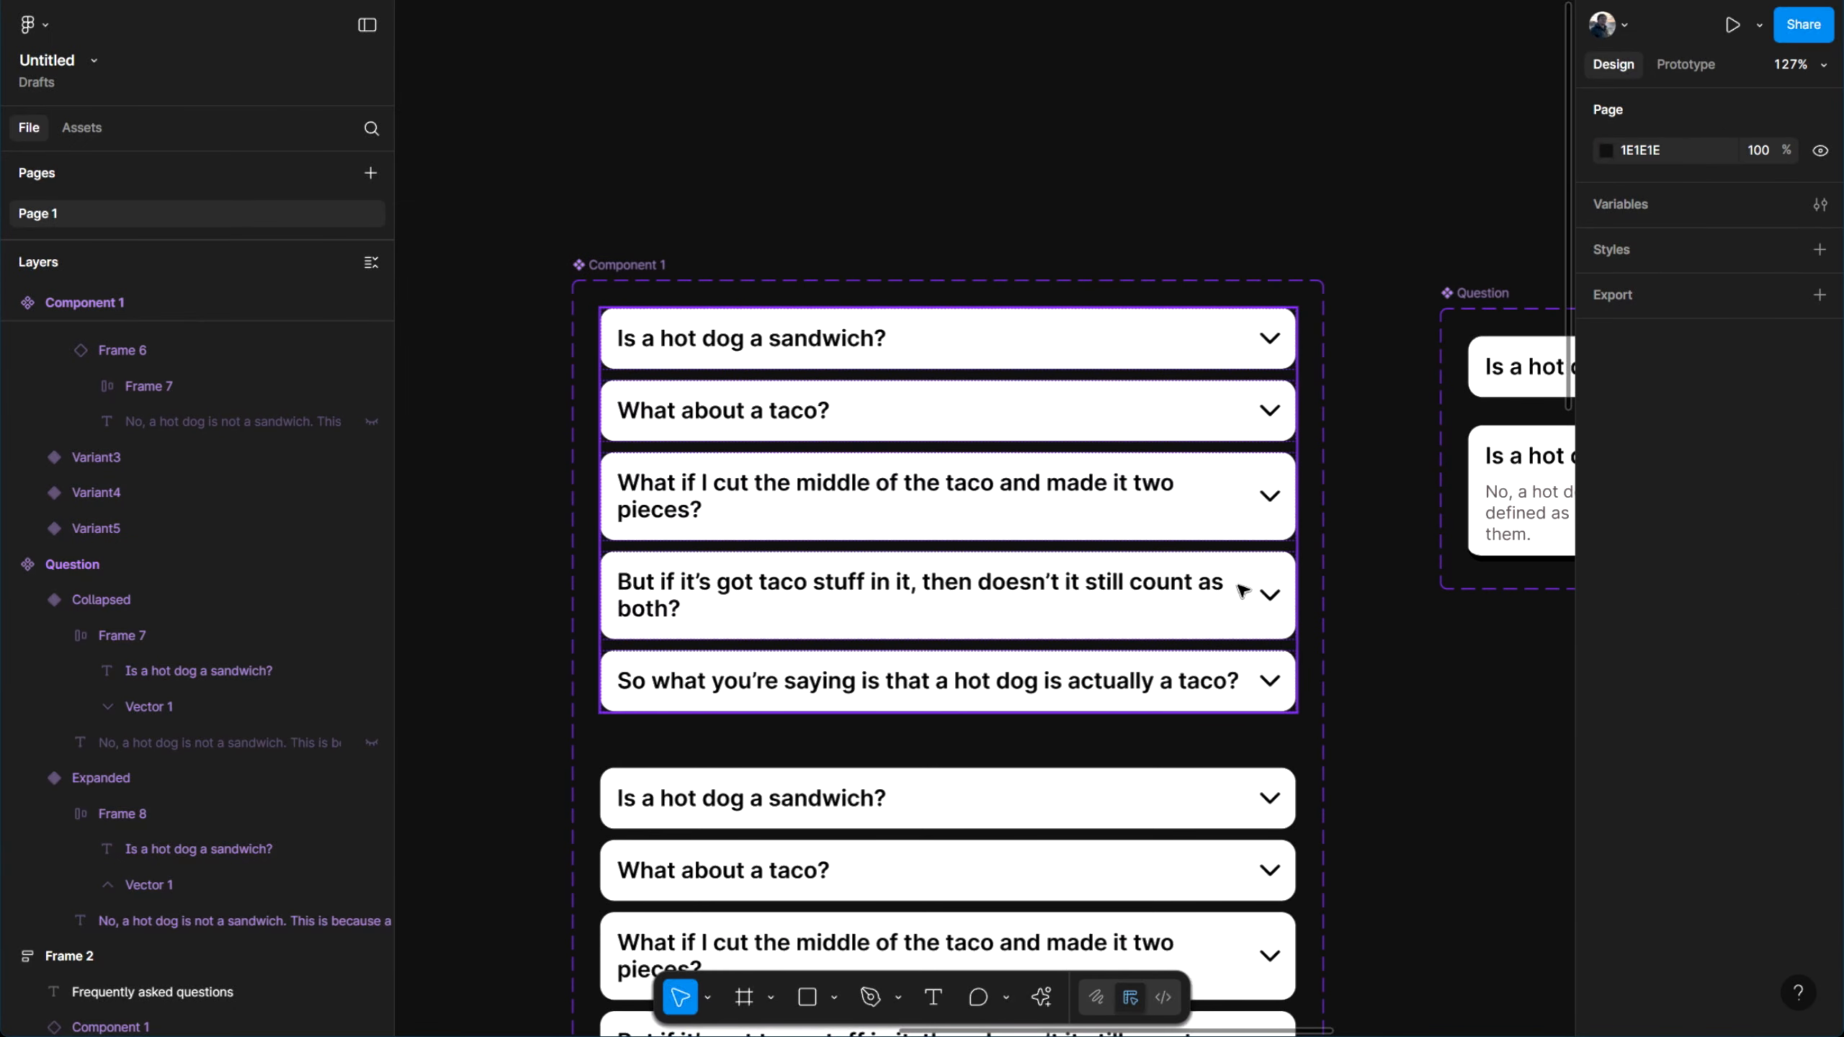
Widen the space between question text and chevron in the Question variants, and set the first card of Component 1's Default variant to Expanded
scroll(1276, 596, "up", 1)
scroll(1341, 610, "down", 2)
left_click_drag(1431, 611, 910, 622)
left_click_drag(1412, 444, 1225, 484)
scroll(1224, 484, "up", 2)
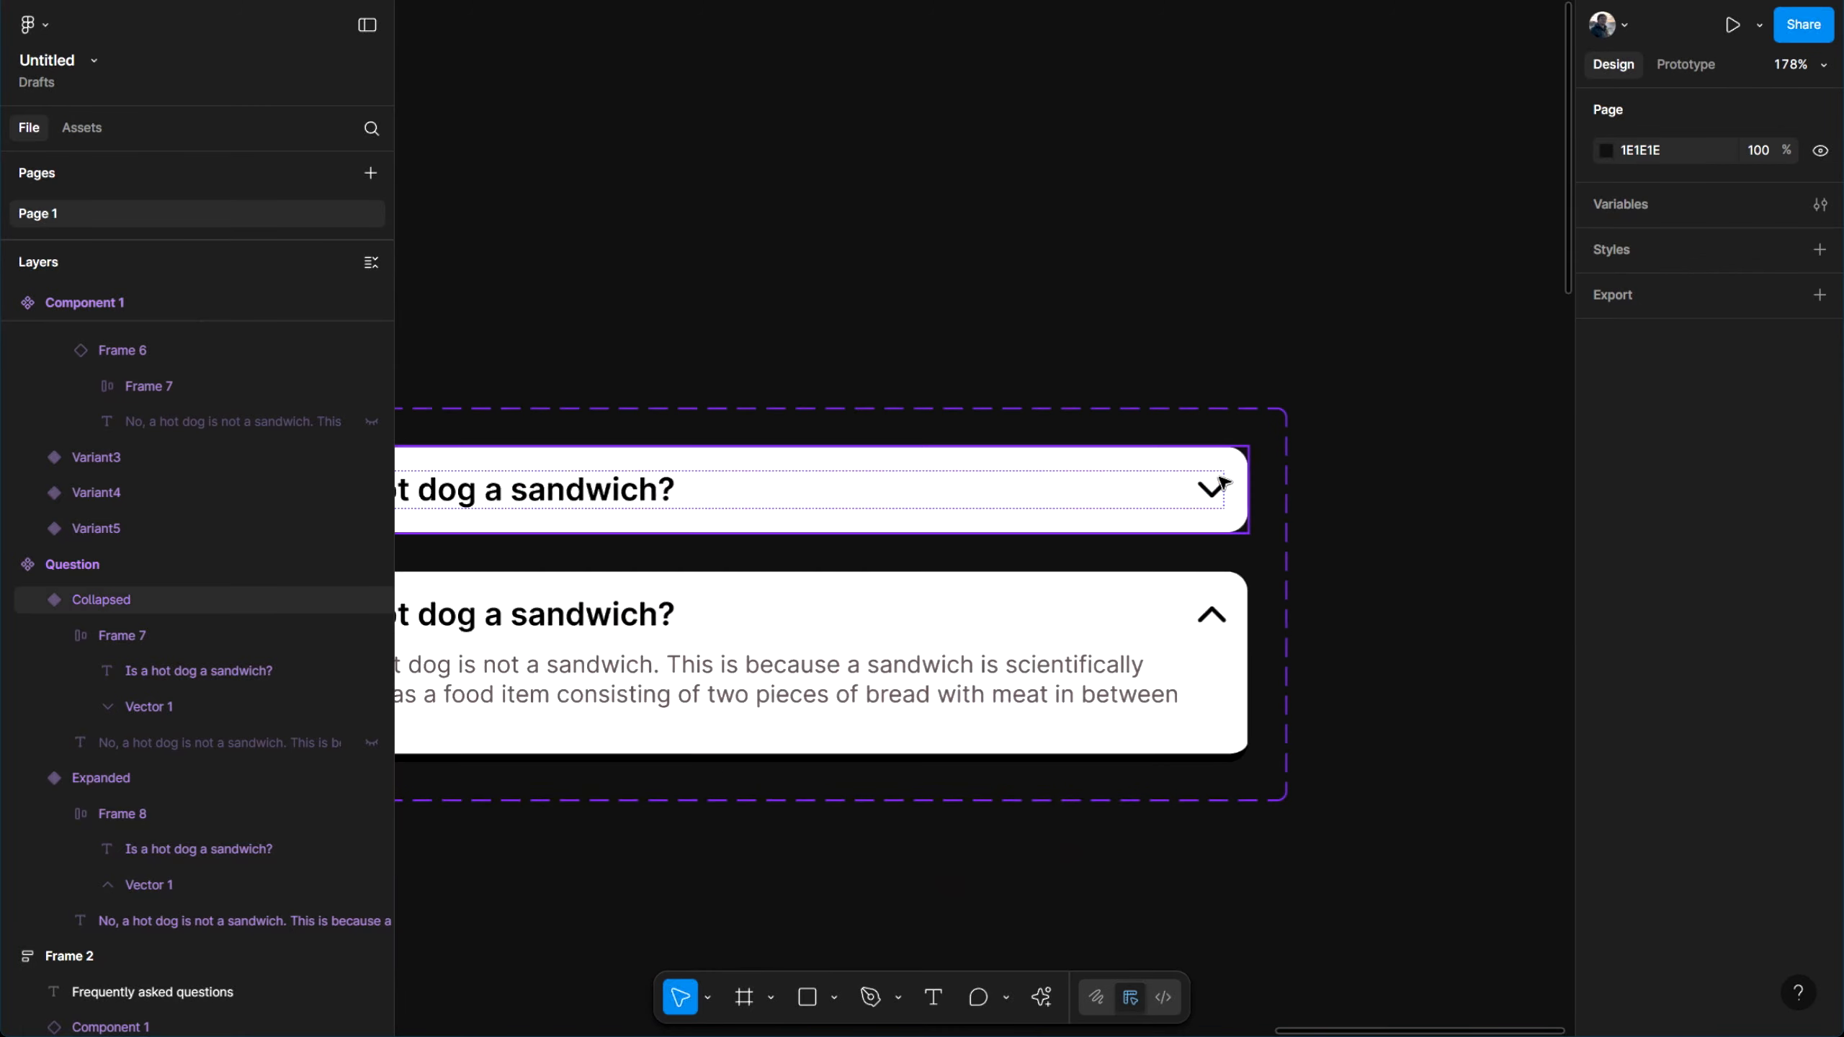
double_click(1125, 494)
scroll(1162, 491, "up", 3)
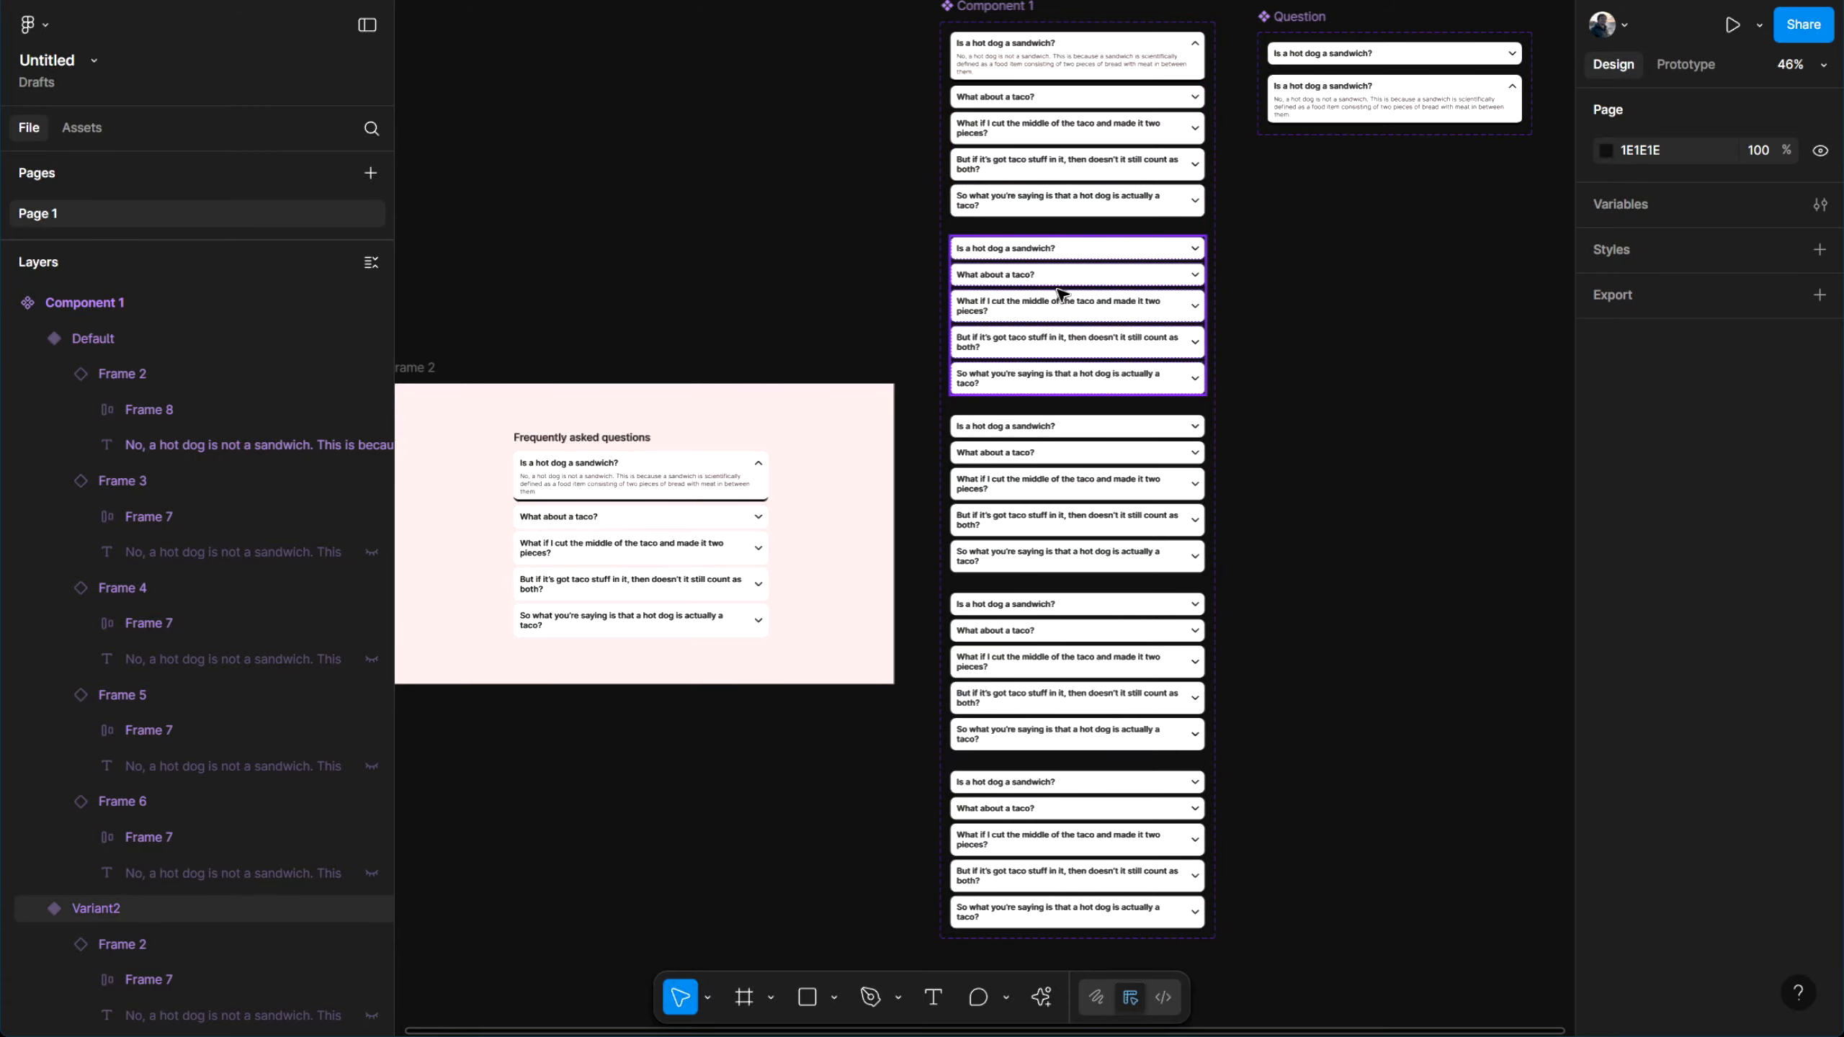
Set the "What about a taco?" card in Component 1's Variant2 to the Expanded state
scroll(1089, 282, "up", 5)
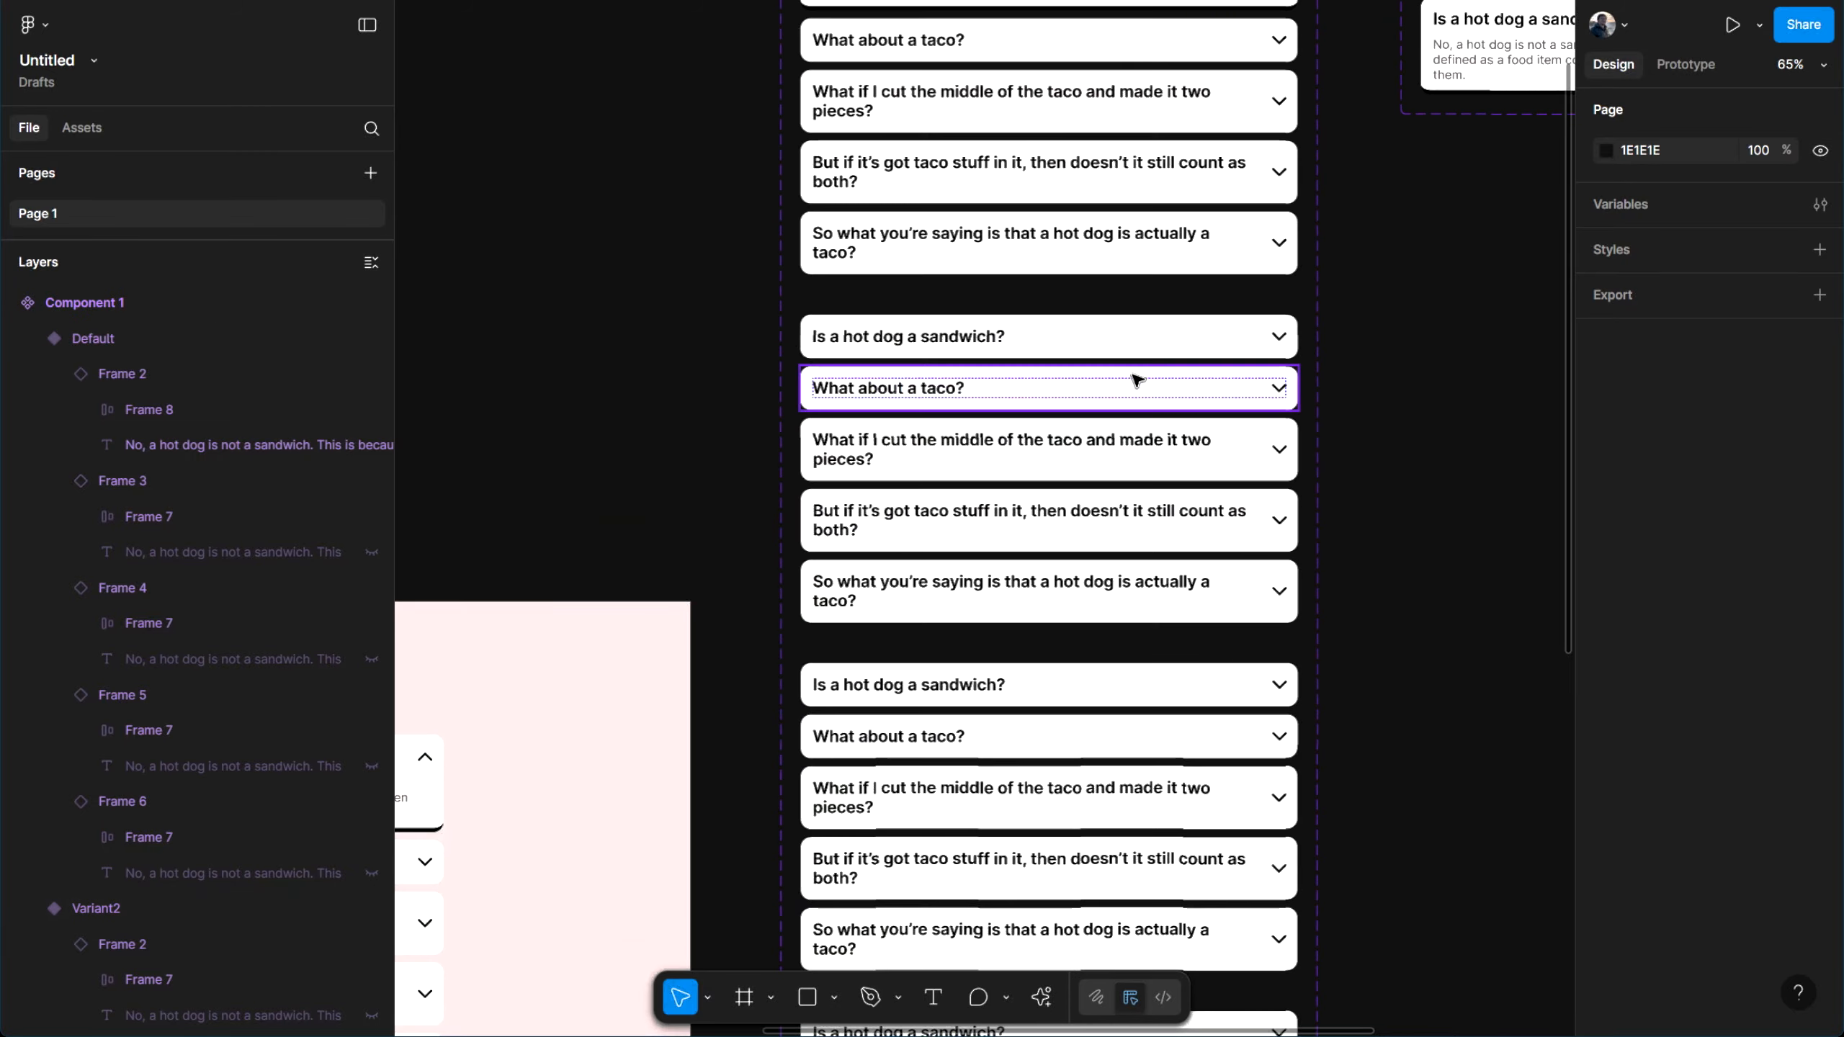
scroll(1066, 352, "up", 5)
scroll(1030, 255, "up", 3)
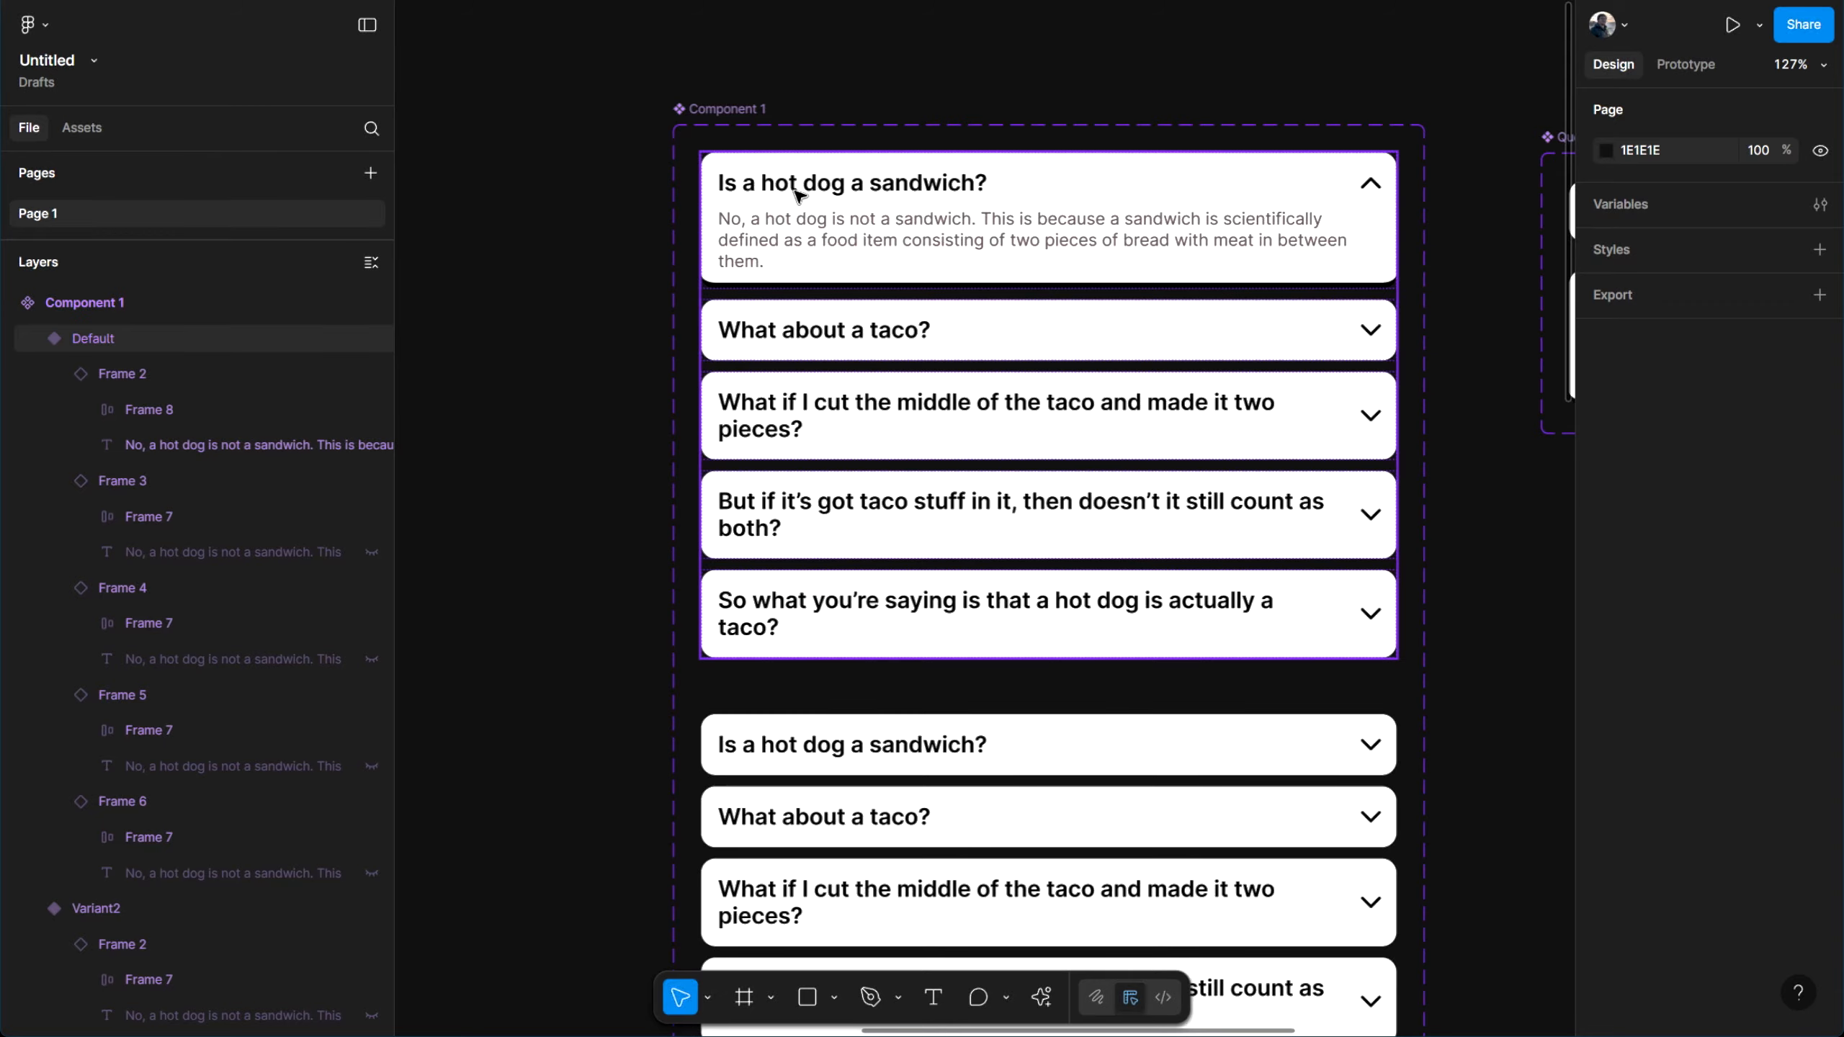
scroll(956, 201, "down", 5)
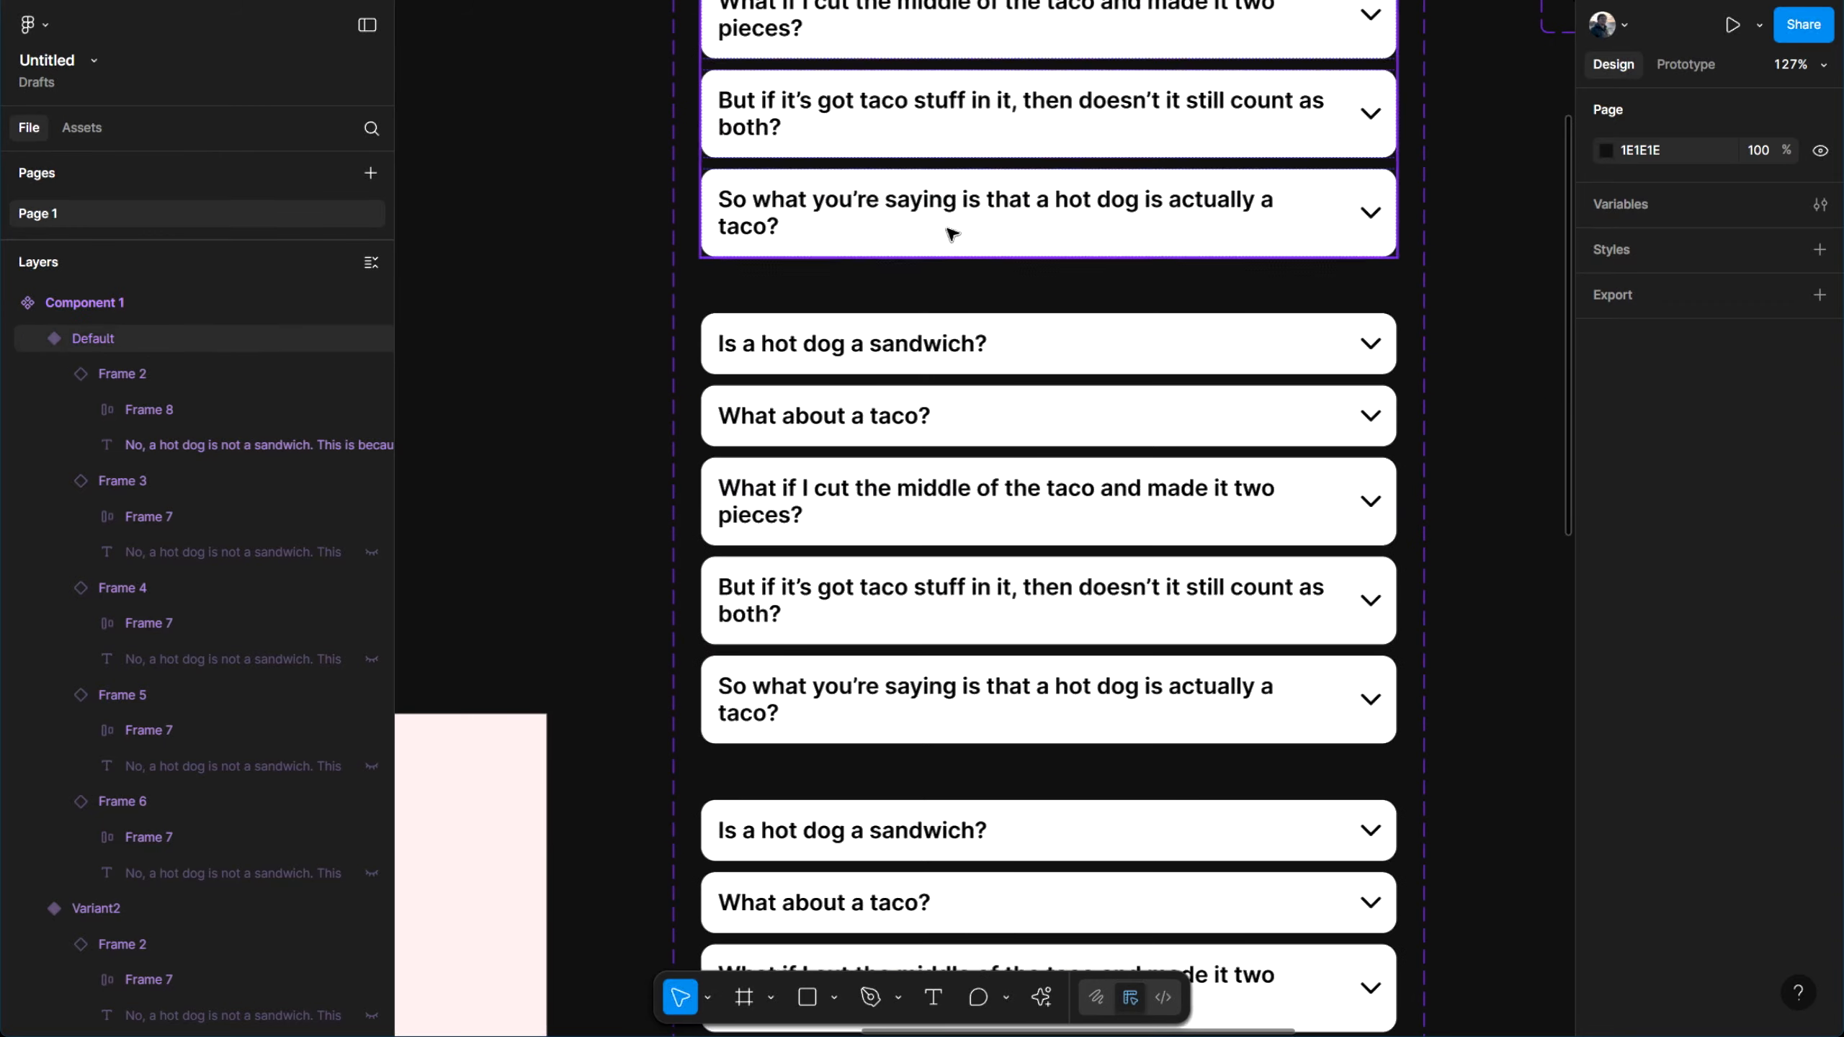
double_click(880, 443)
left_click(1748, 176)
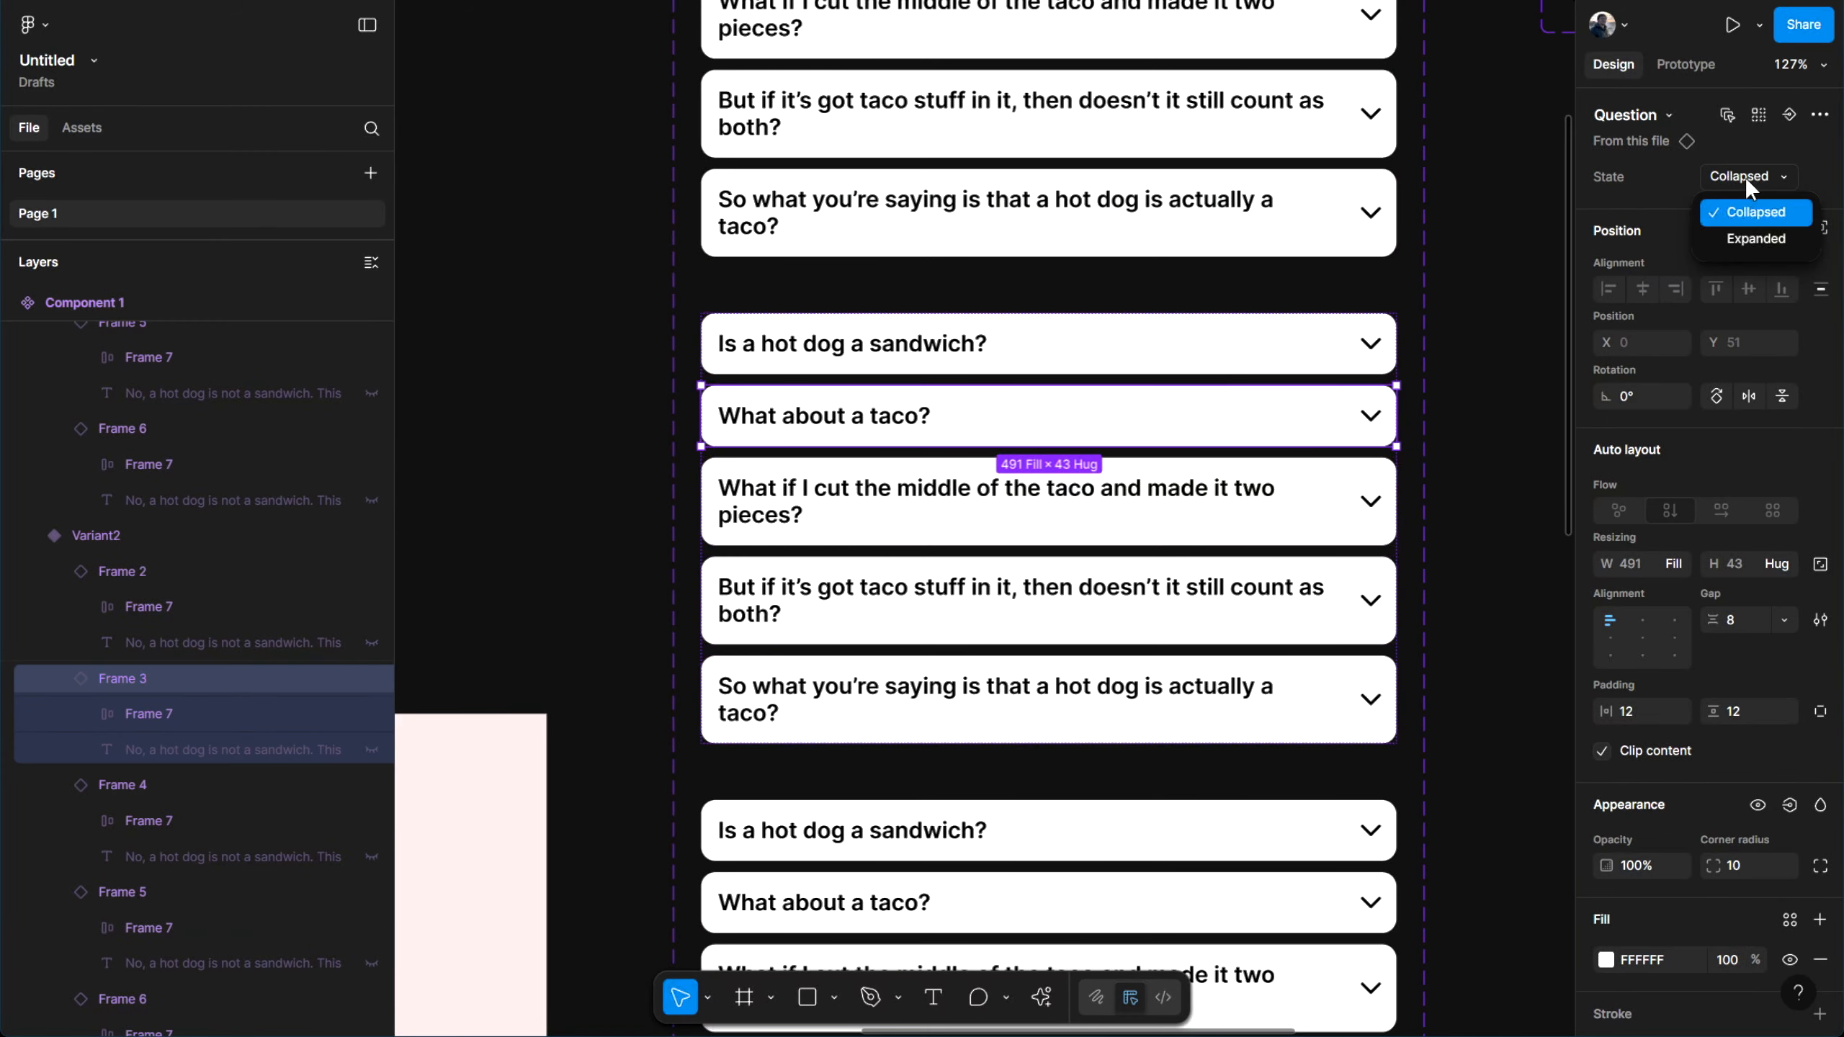
left_click(1741, 242)
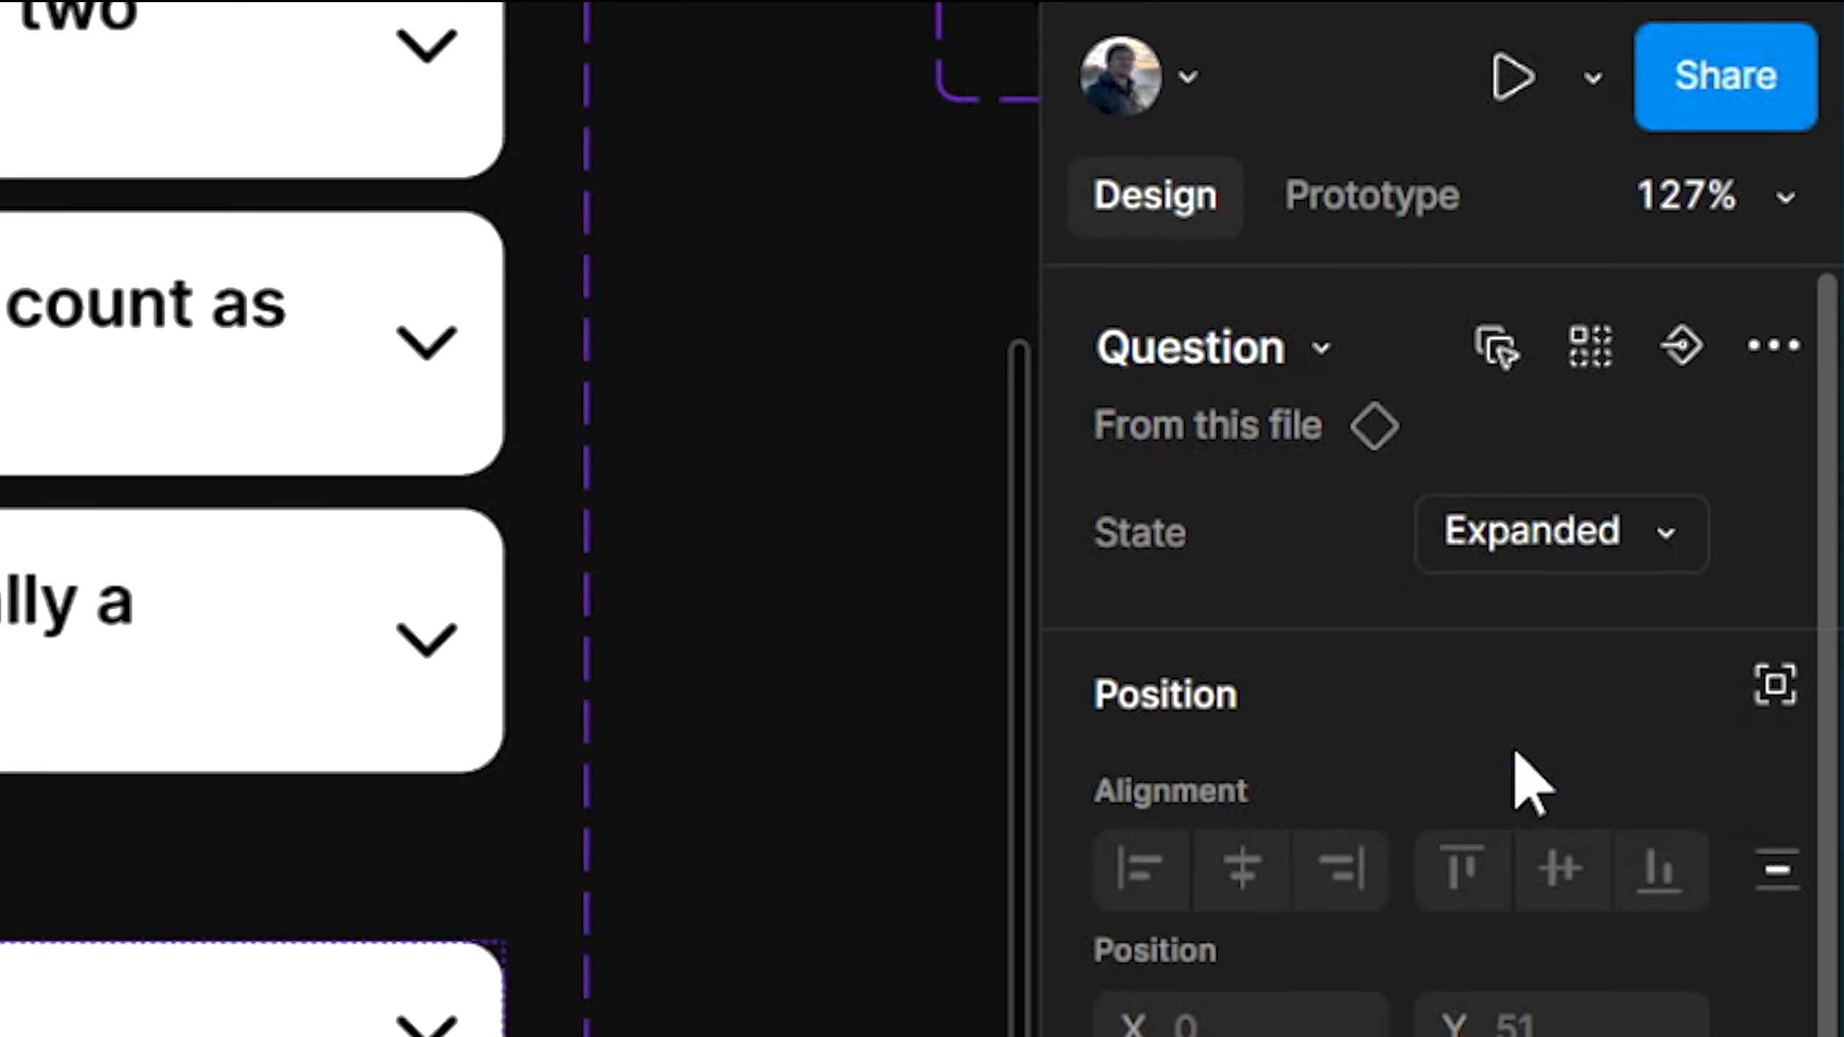
Set the "What if I cut the middle of the taco" card in Component 1's Variant3 to the Expanded state
left_click(1488, 361)
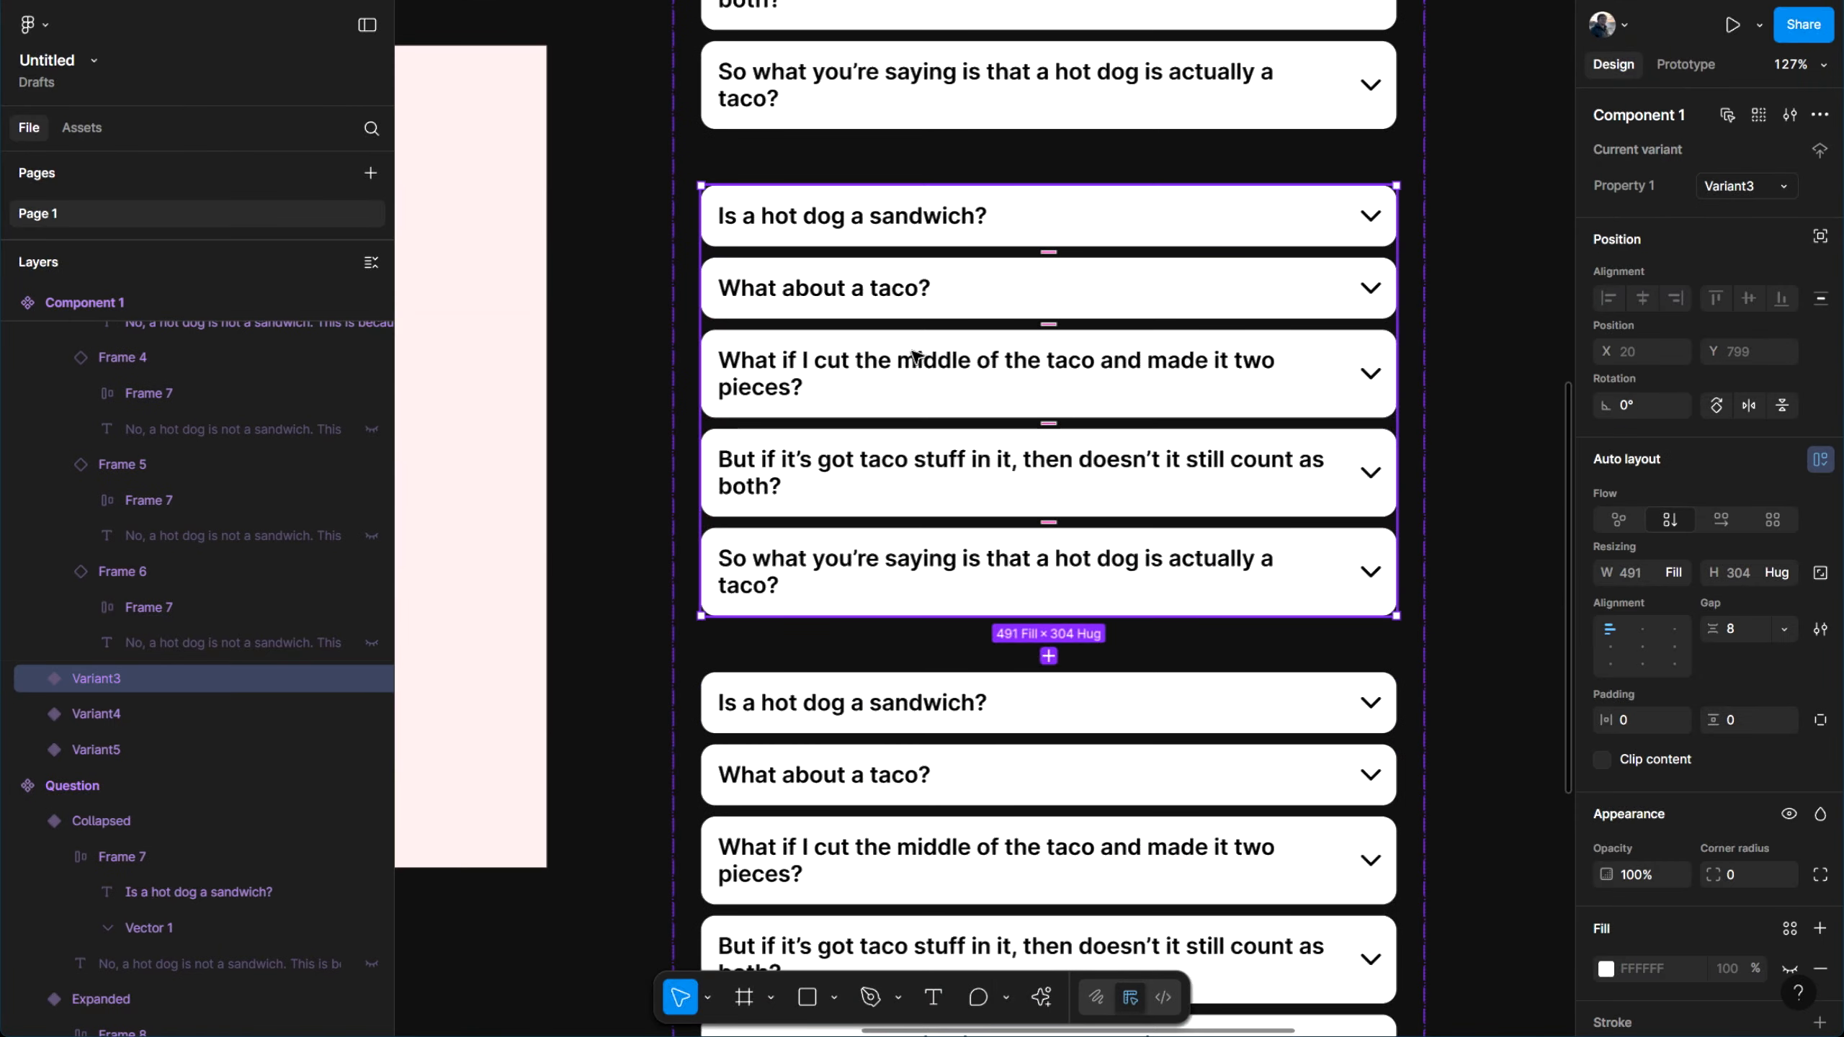
double_click(897, 381)
left_click(1748, 176)
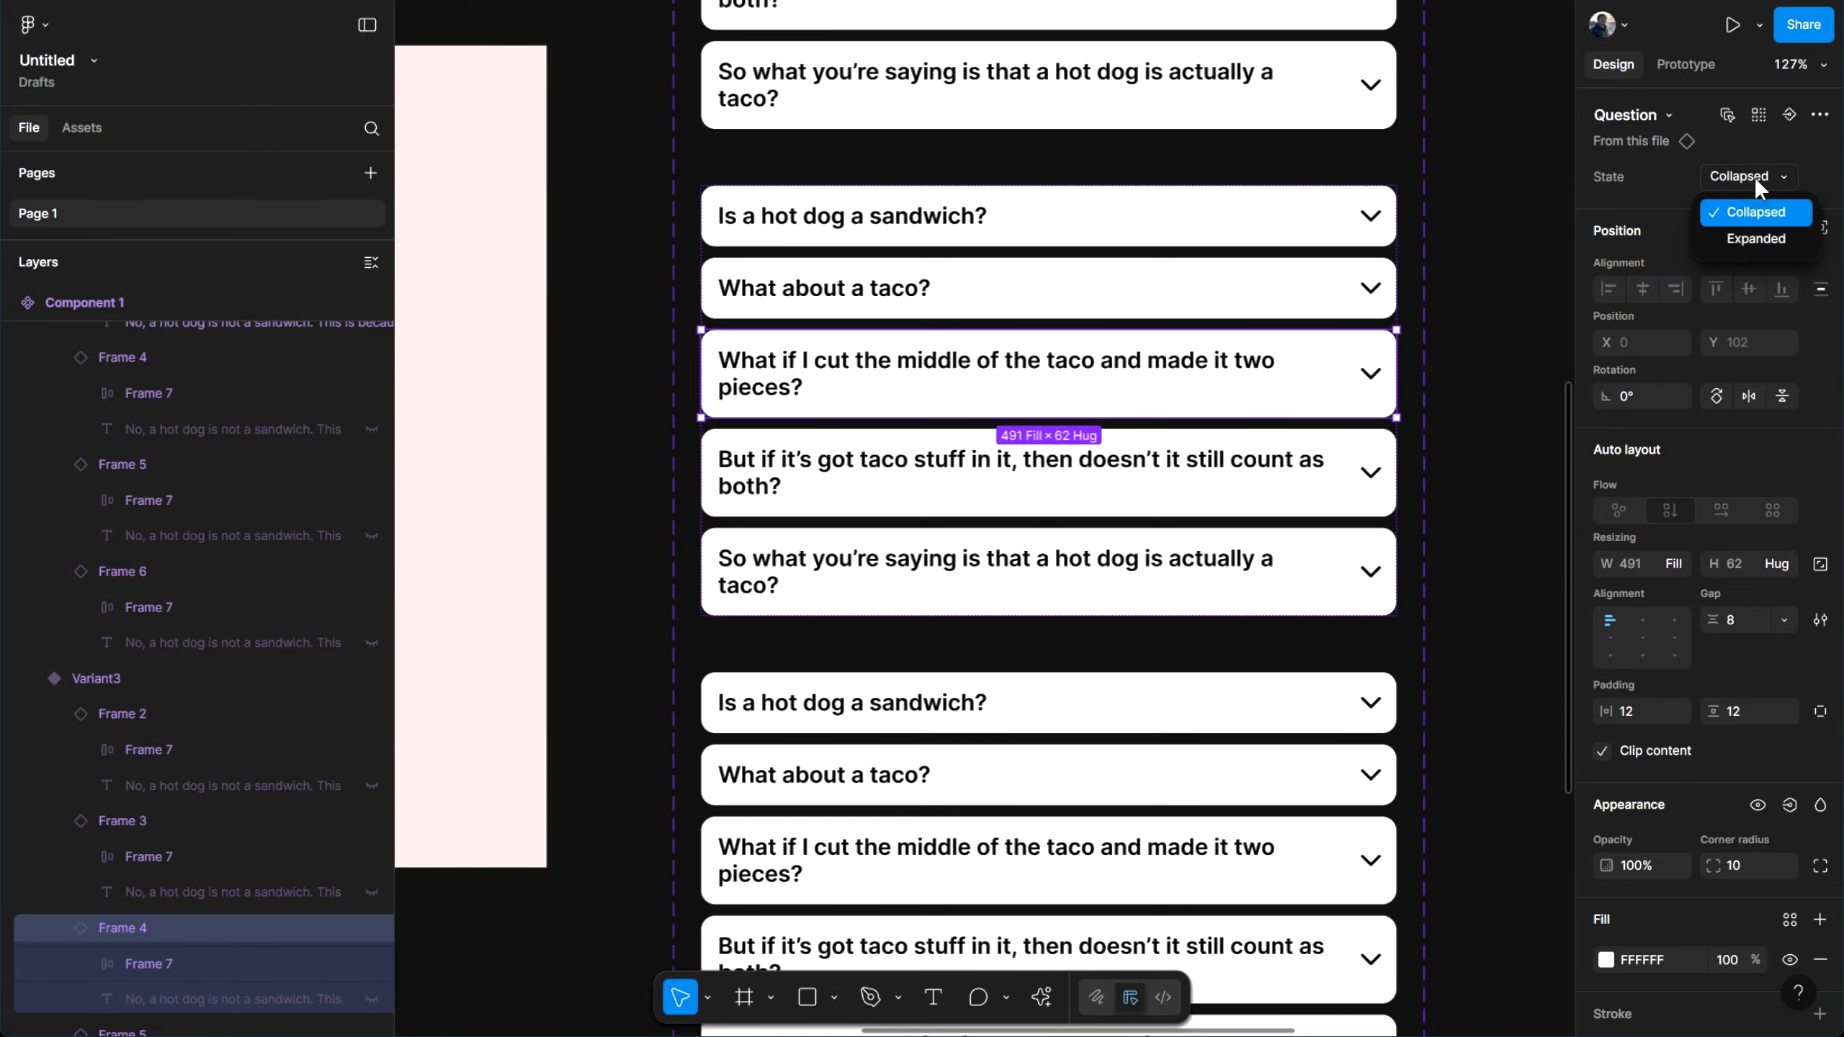
left_click(1750, 239)
Set the "But if it's got taco stuff in it" card in Component 1's Variant4 to the Expanded state
scroll(1346, 345, "down", 2)
scroll(1346, 345, "down", 5)
left_click(1198, 375)
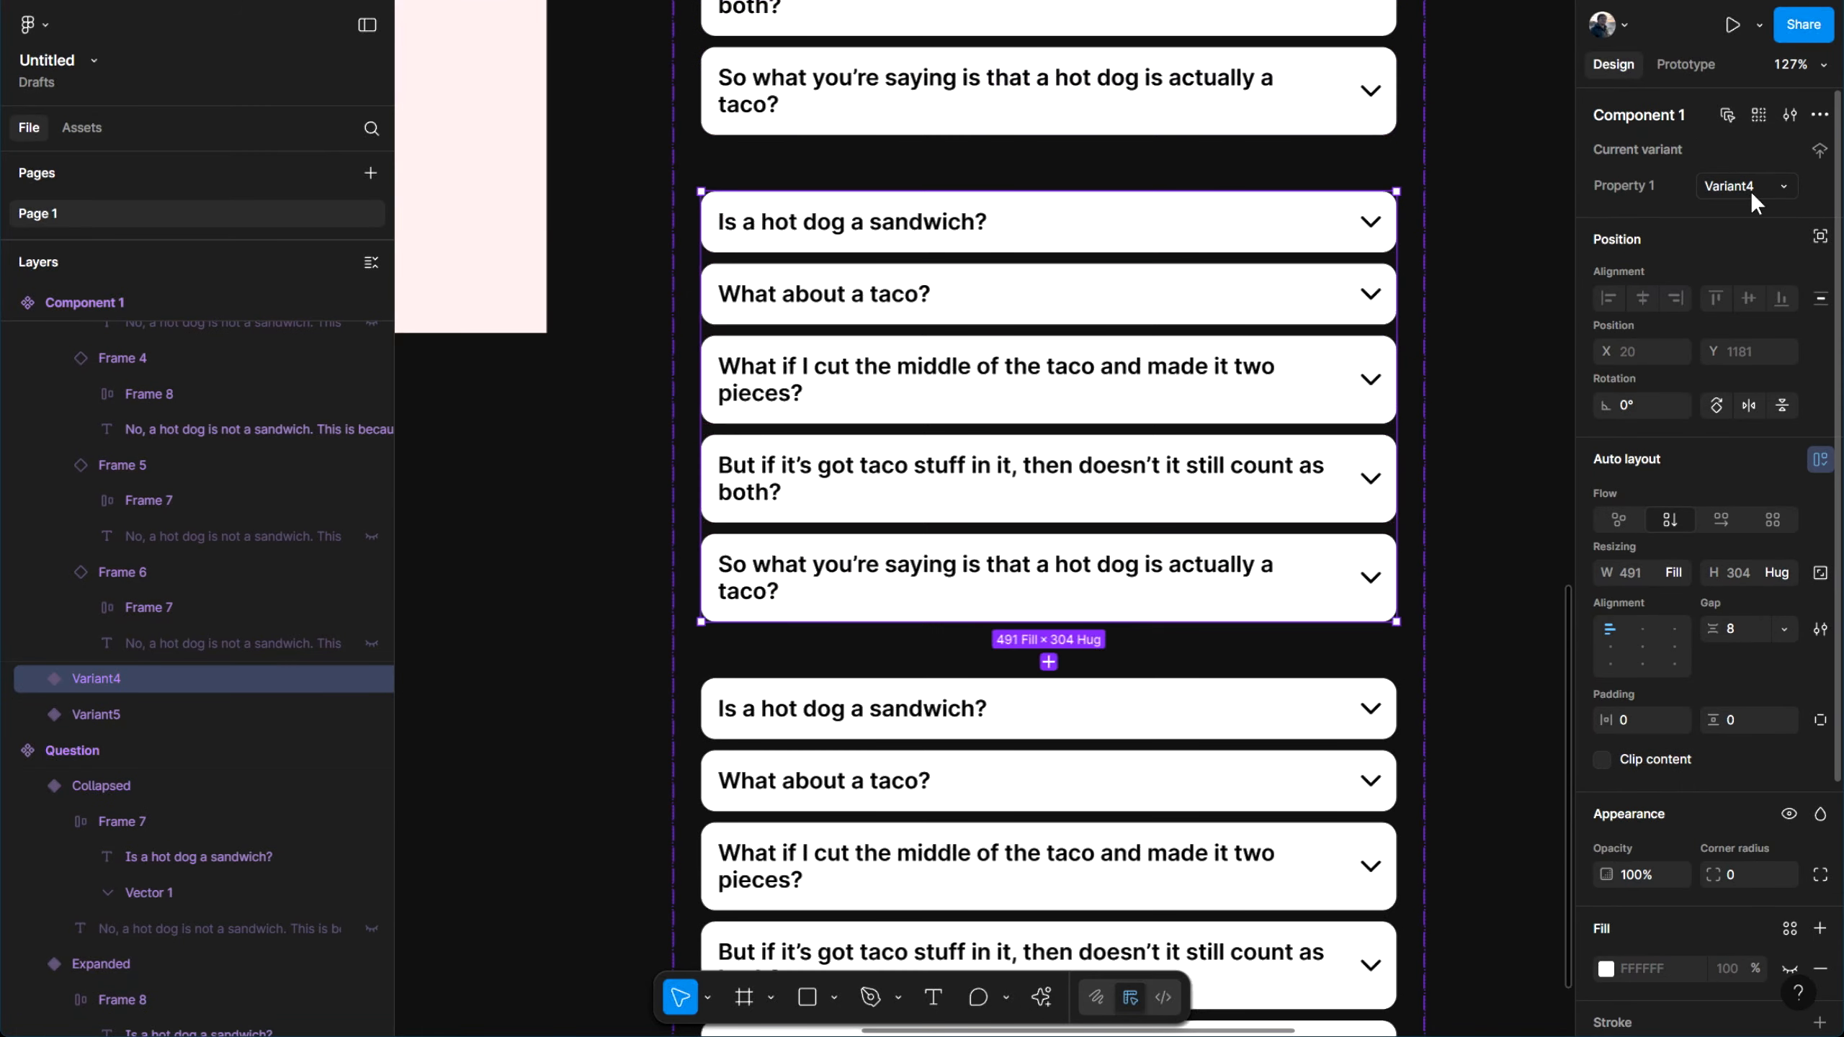
double_click(1065, 500)
left_click(1748, 176)
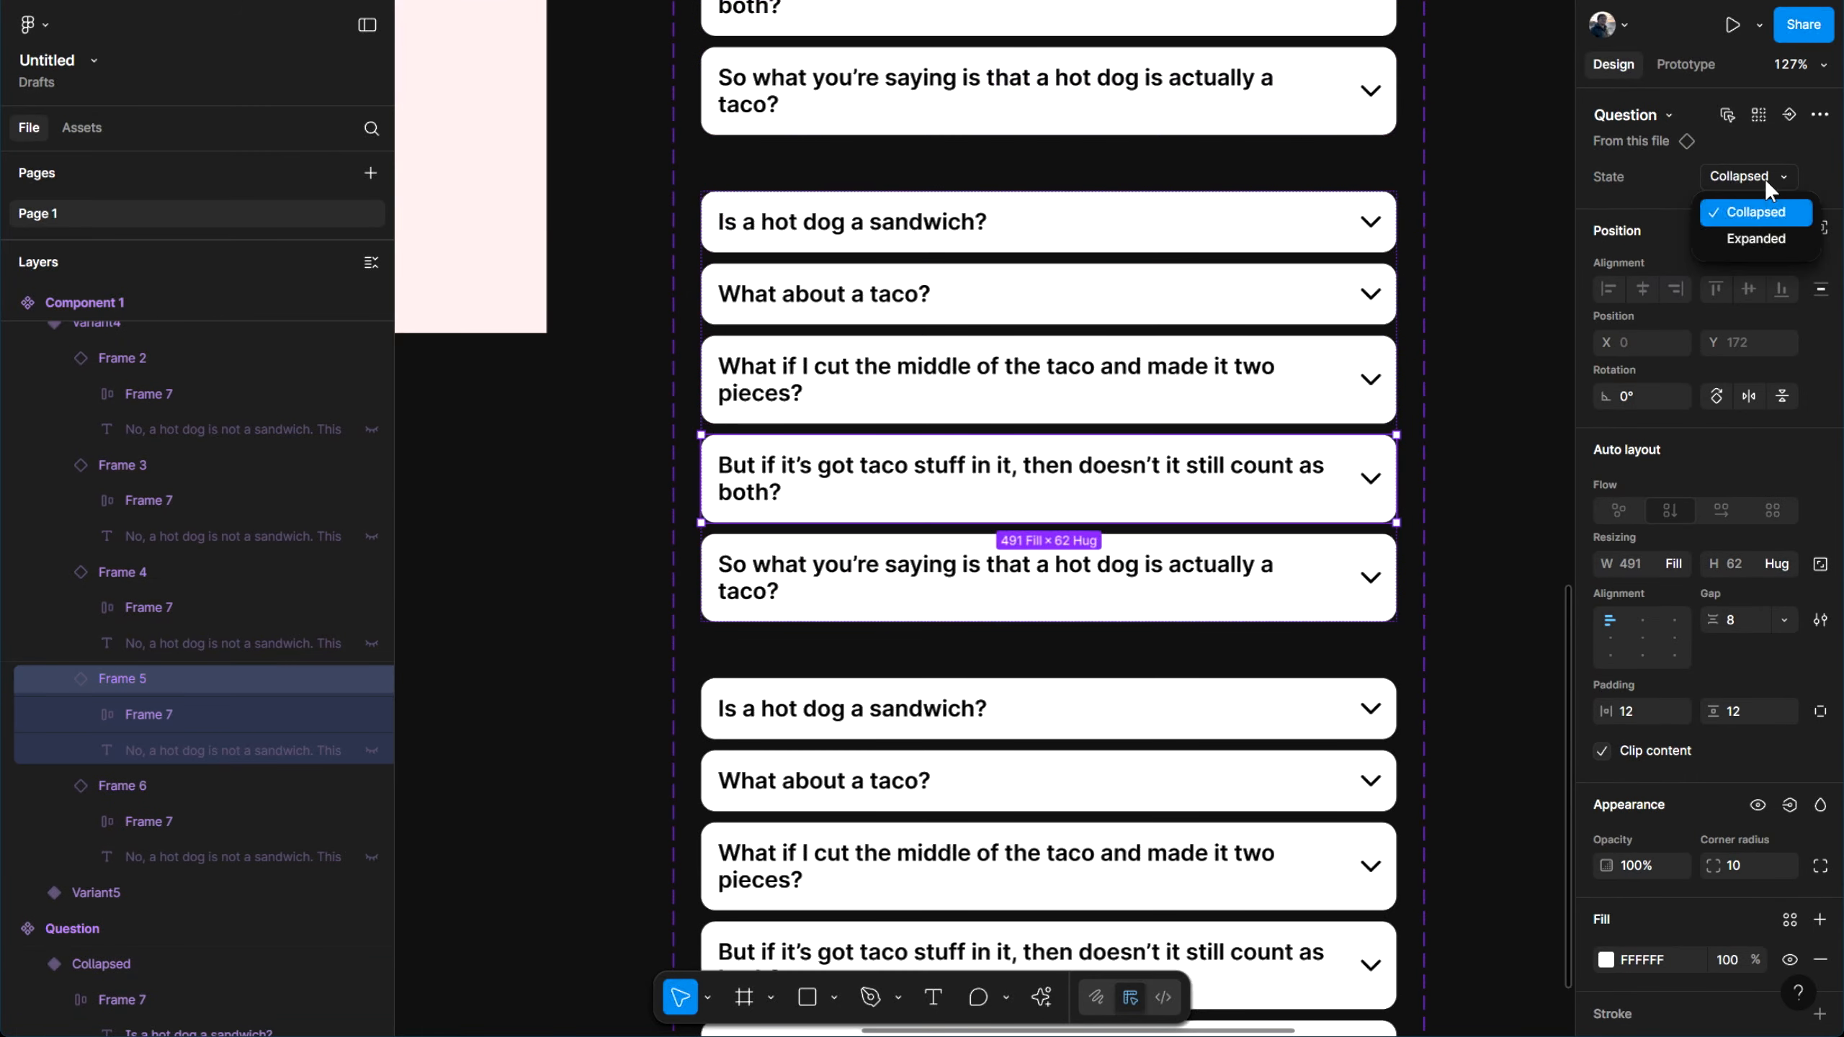
left_click(1749, 239)
Set the last card, "So what you're saying is that a hot dog is actually a taco?", in Variant5 to Expanded
scroll(1100, 311, "down", 3)
scroll(1100, 311, "down", 3)
left_click(1049, 630)
double_click(1048, 630)
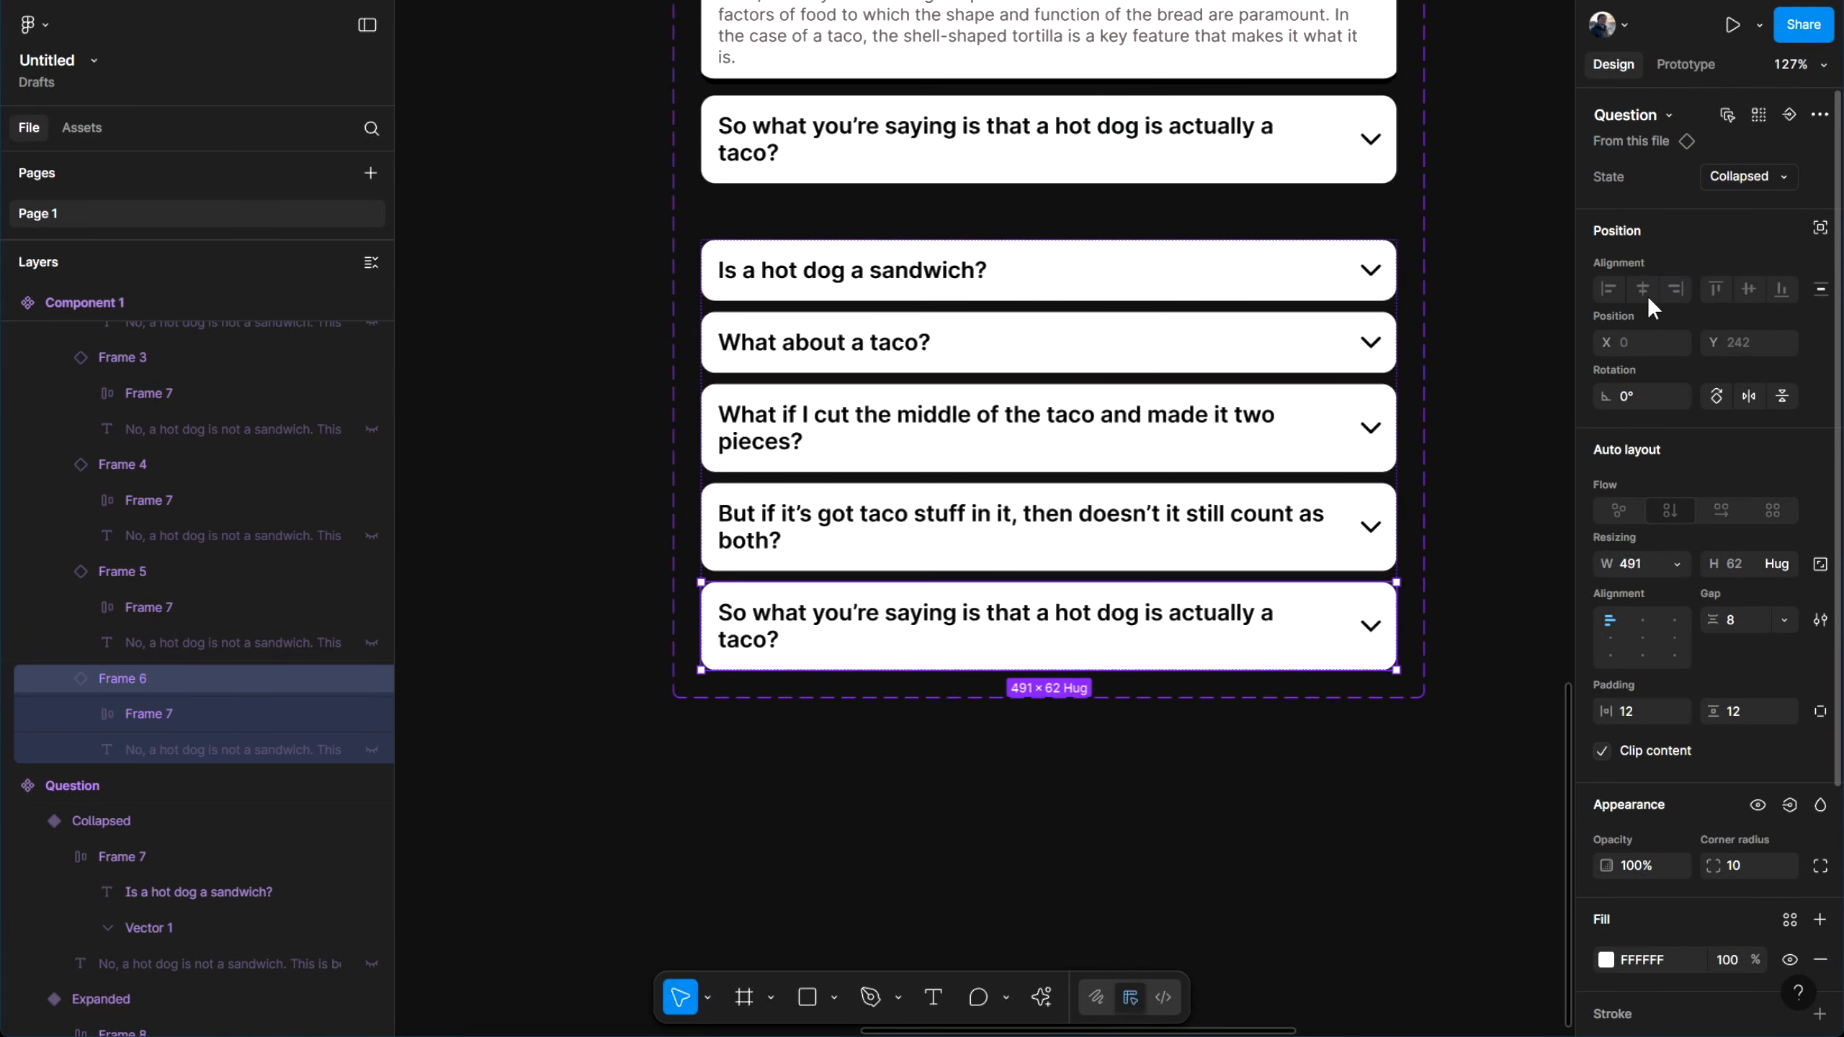
left_click(1748, 176)
left_click(1738, 240)
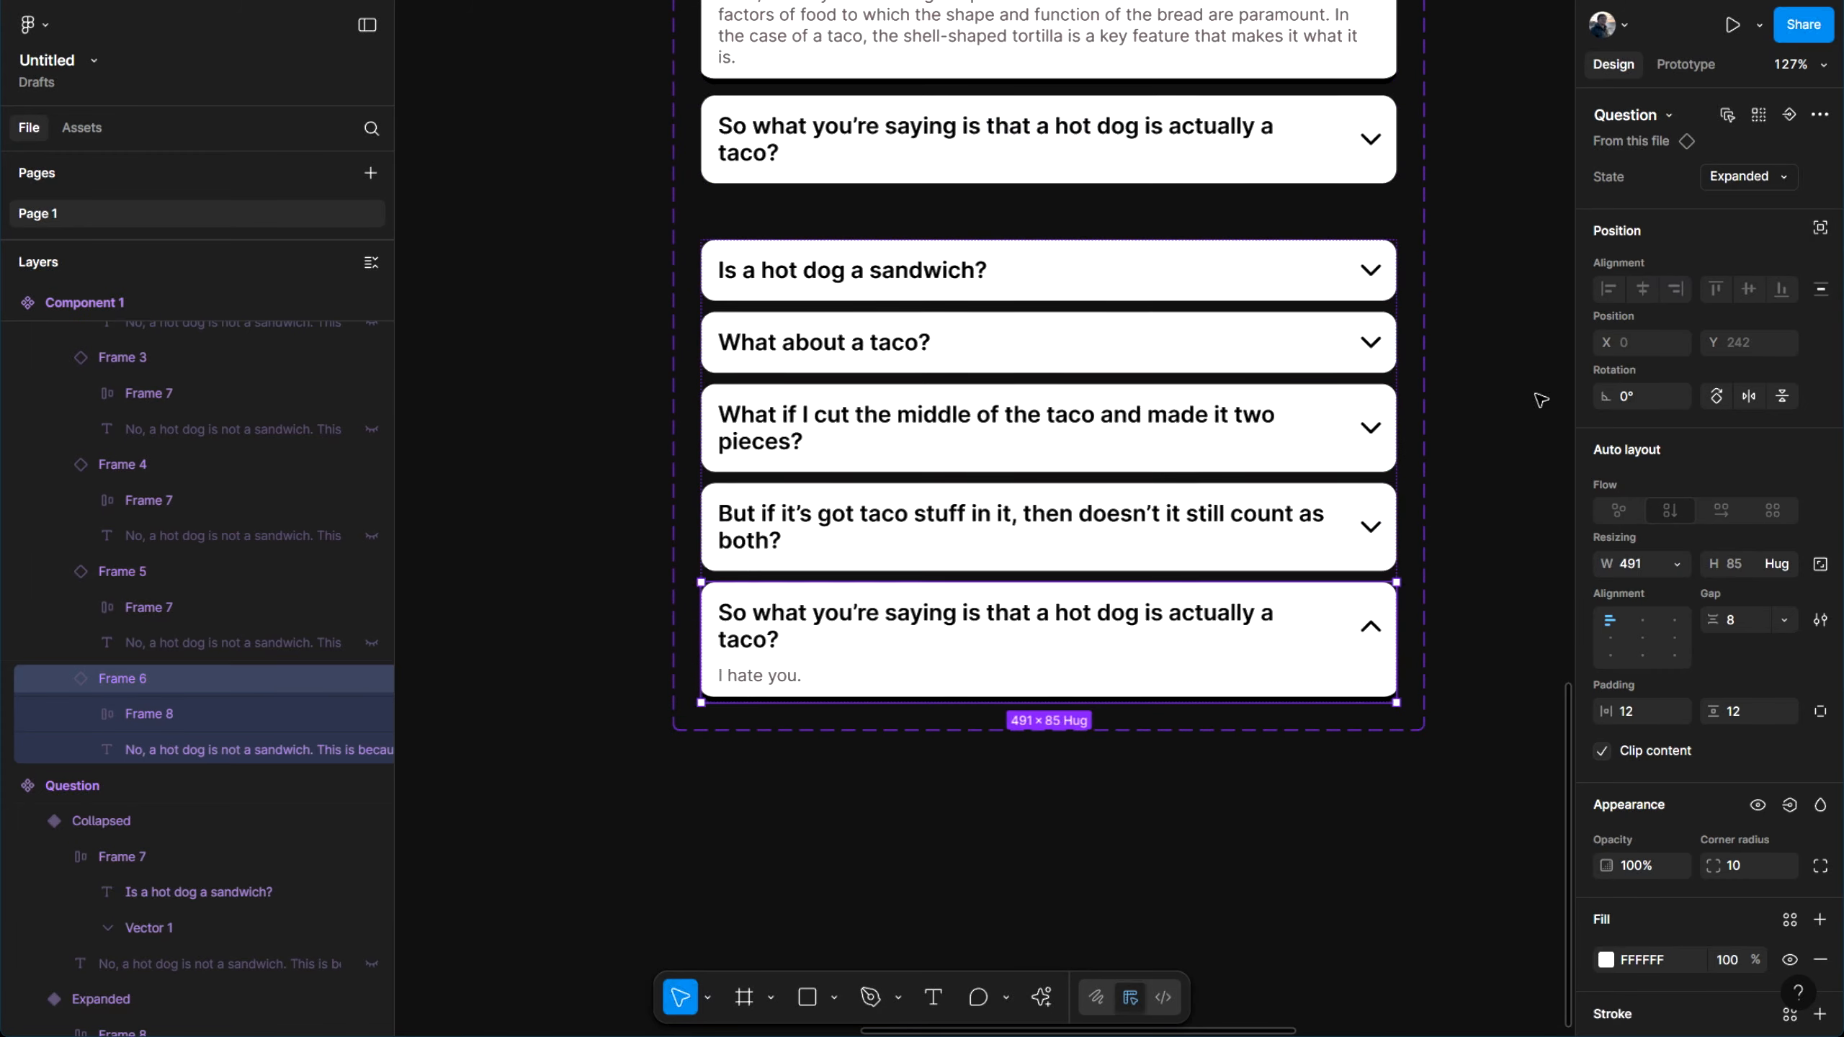
Examine the variants of Component 1 to check which question card is expanded in each
scroll(1383, 429, "up", 1)
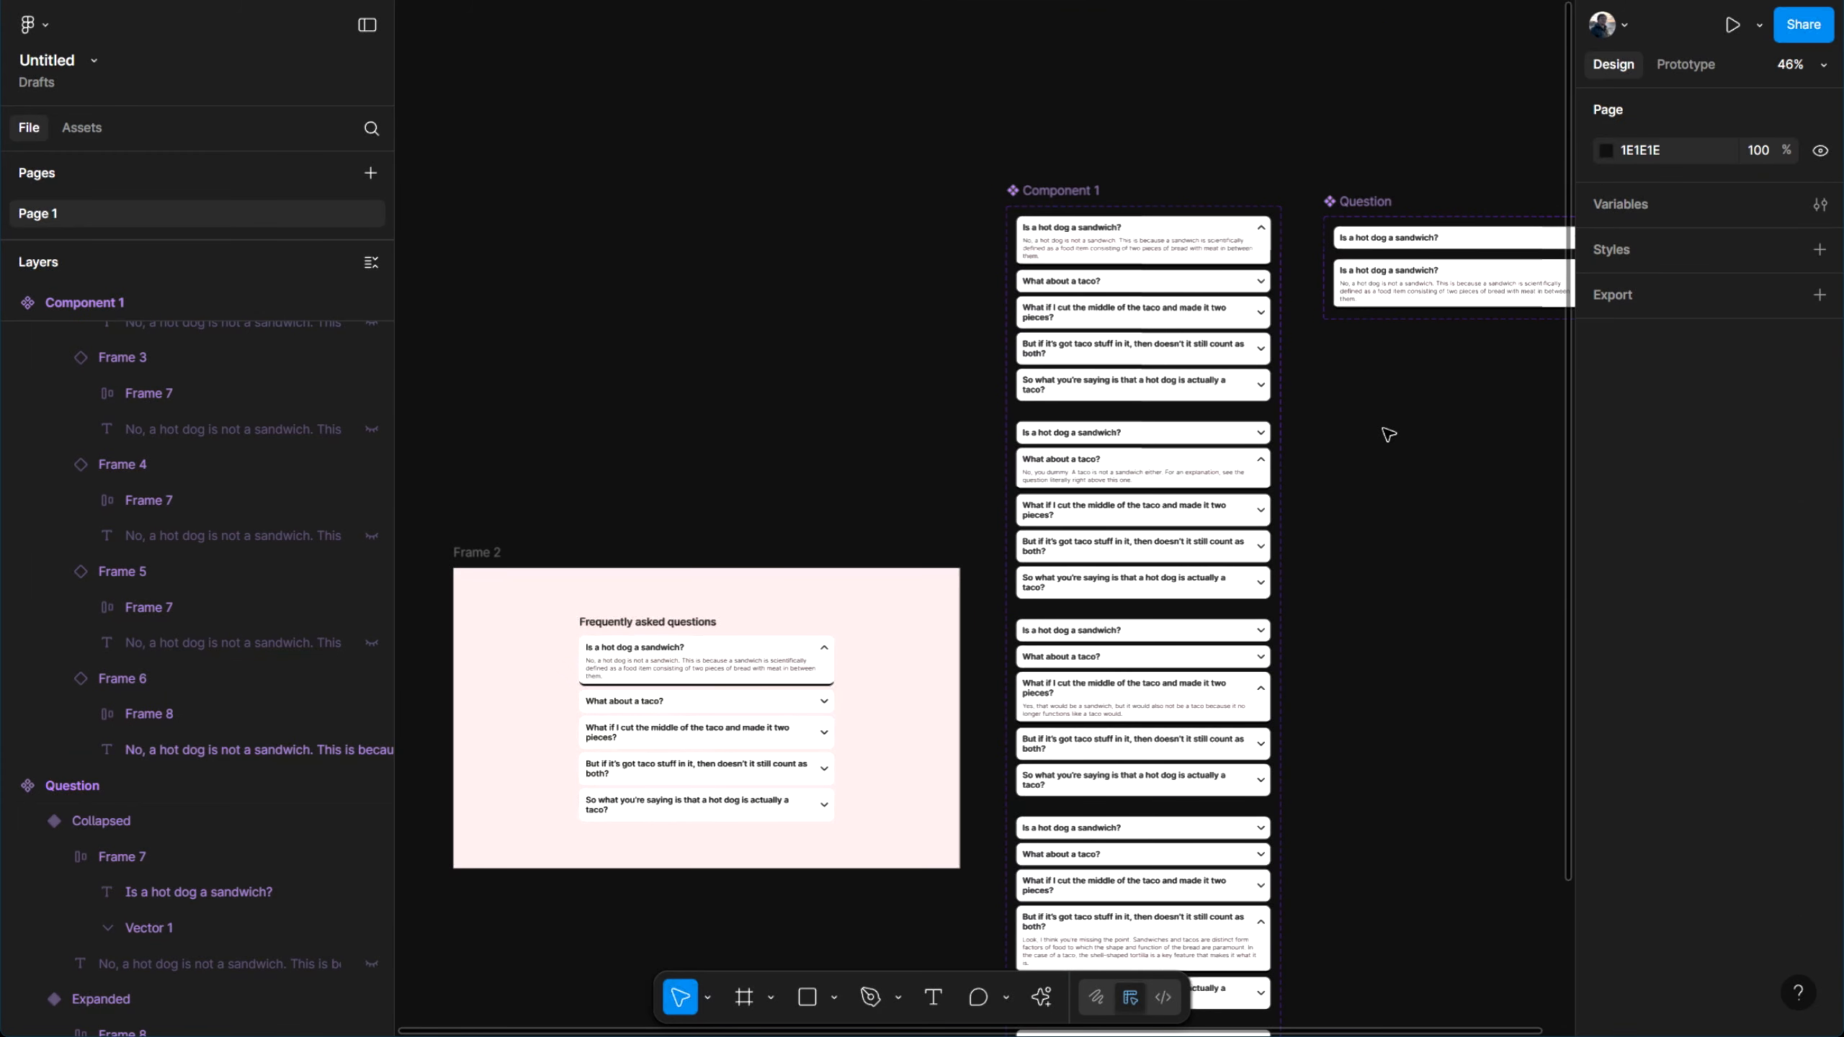
scroll(1326, 329, "up", 5)
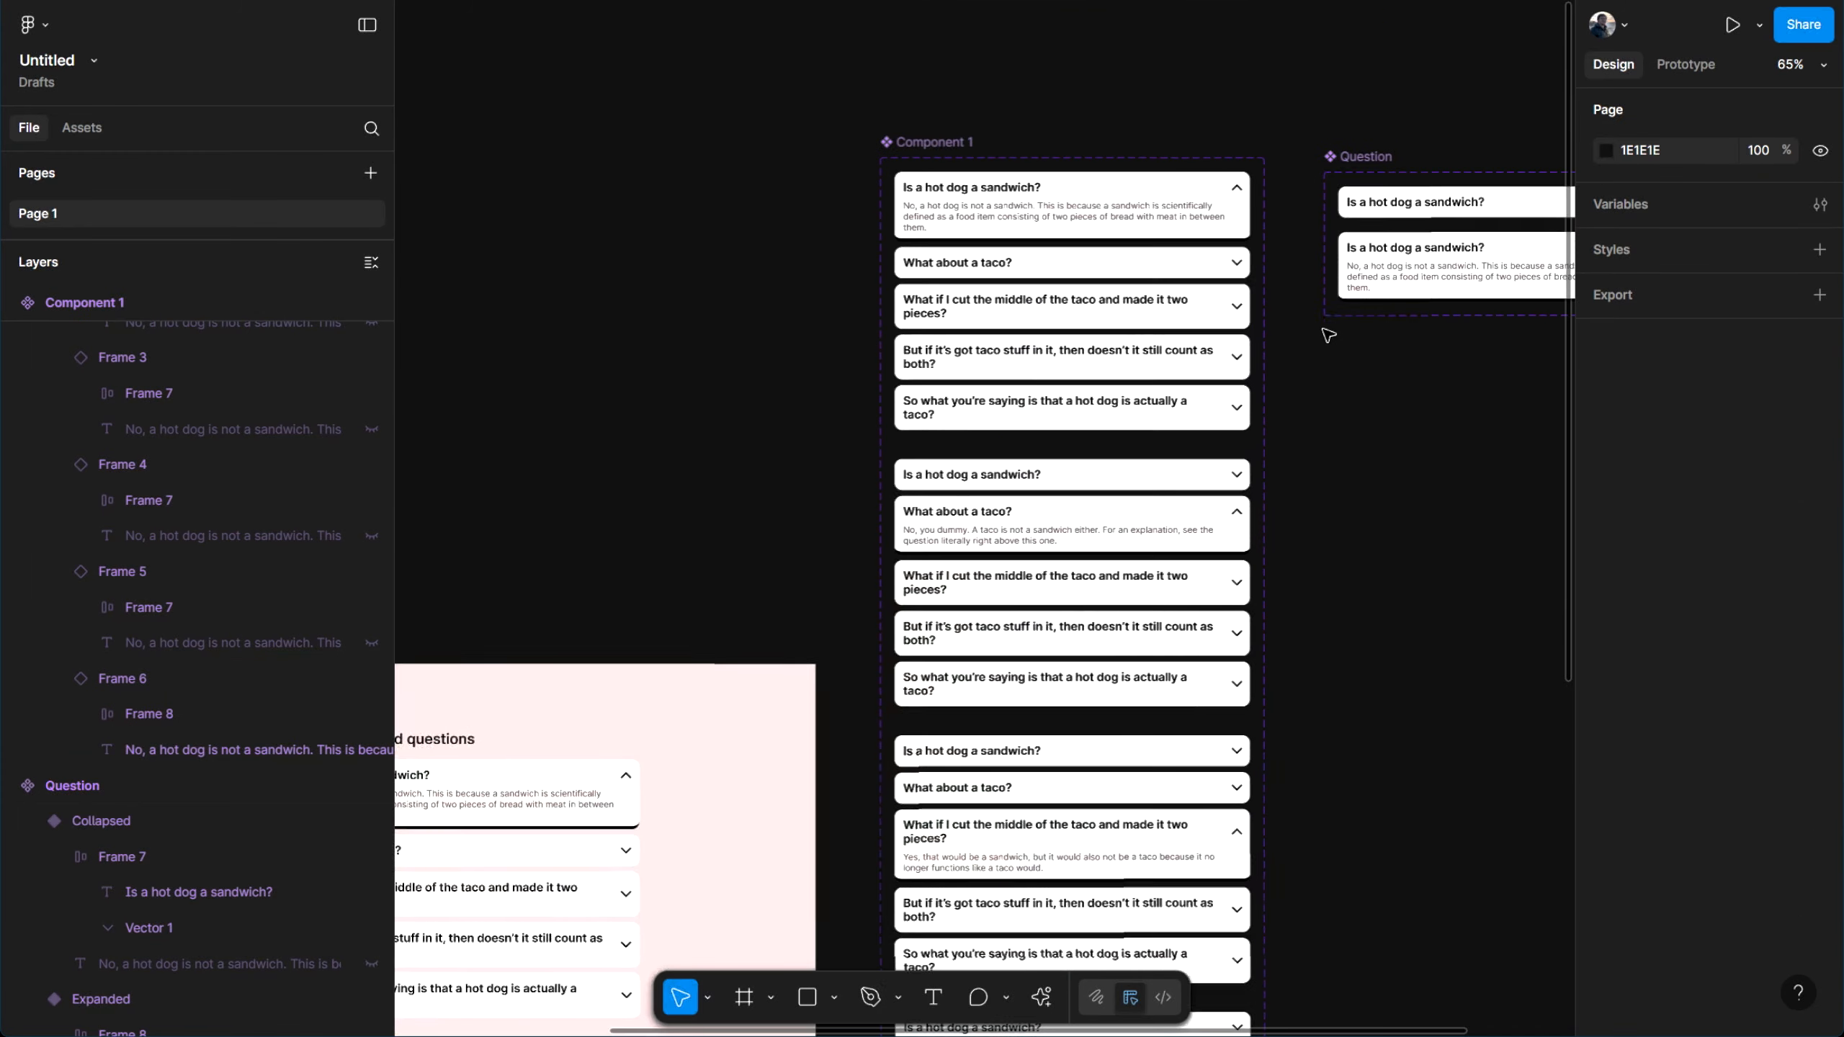
left_click(1197, 377)
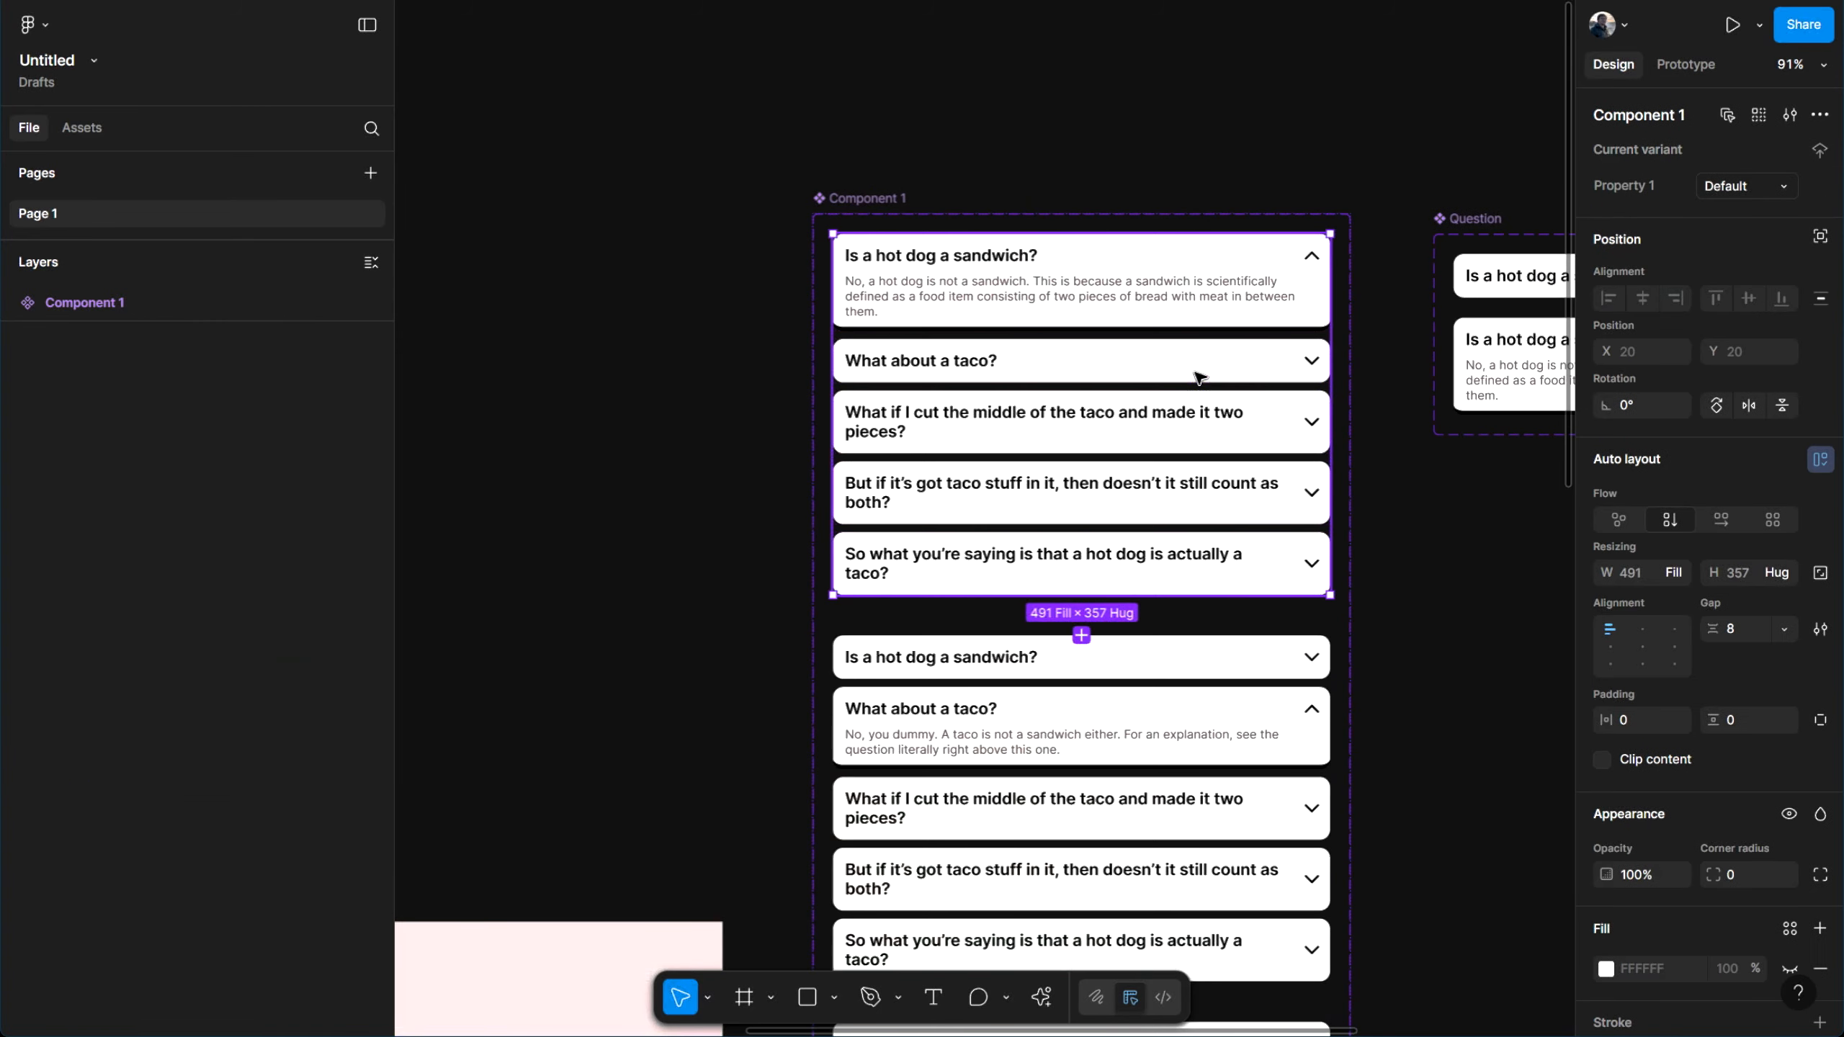
scroll(1089, 276, "up", 2)
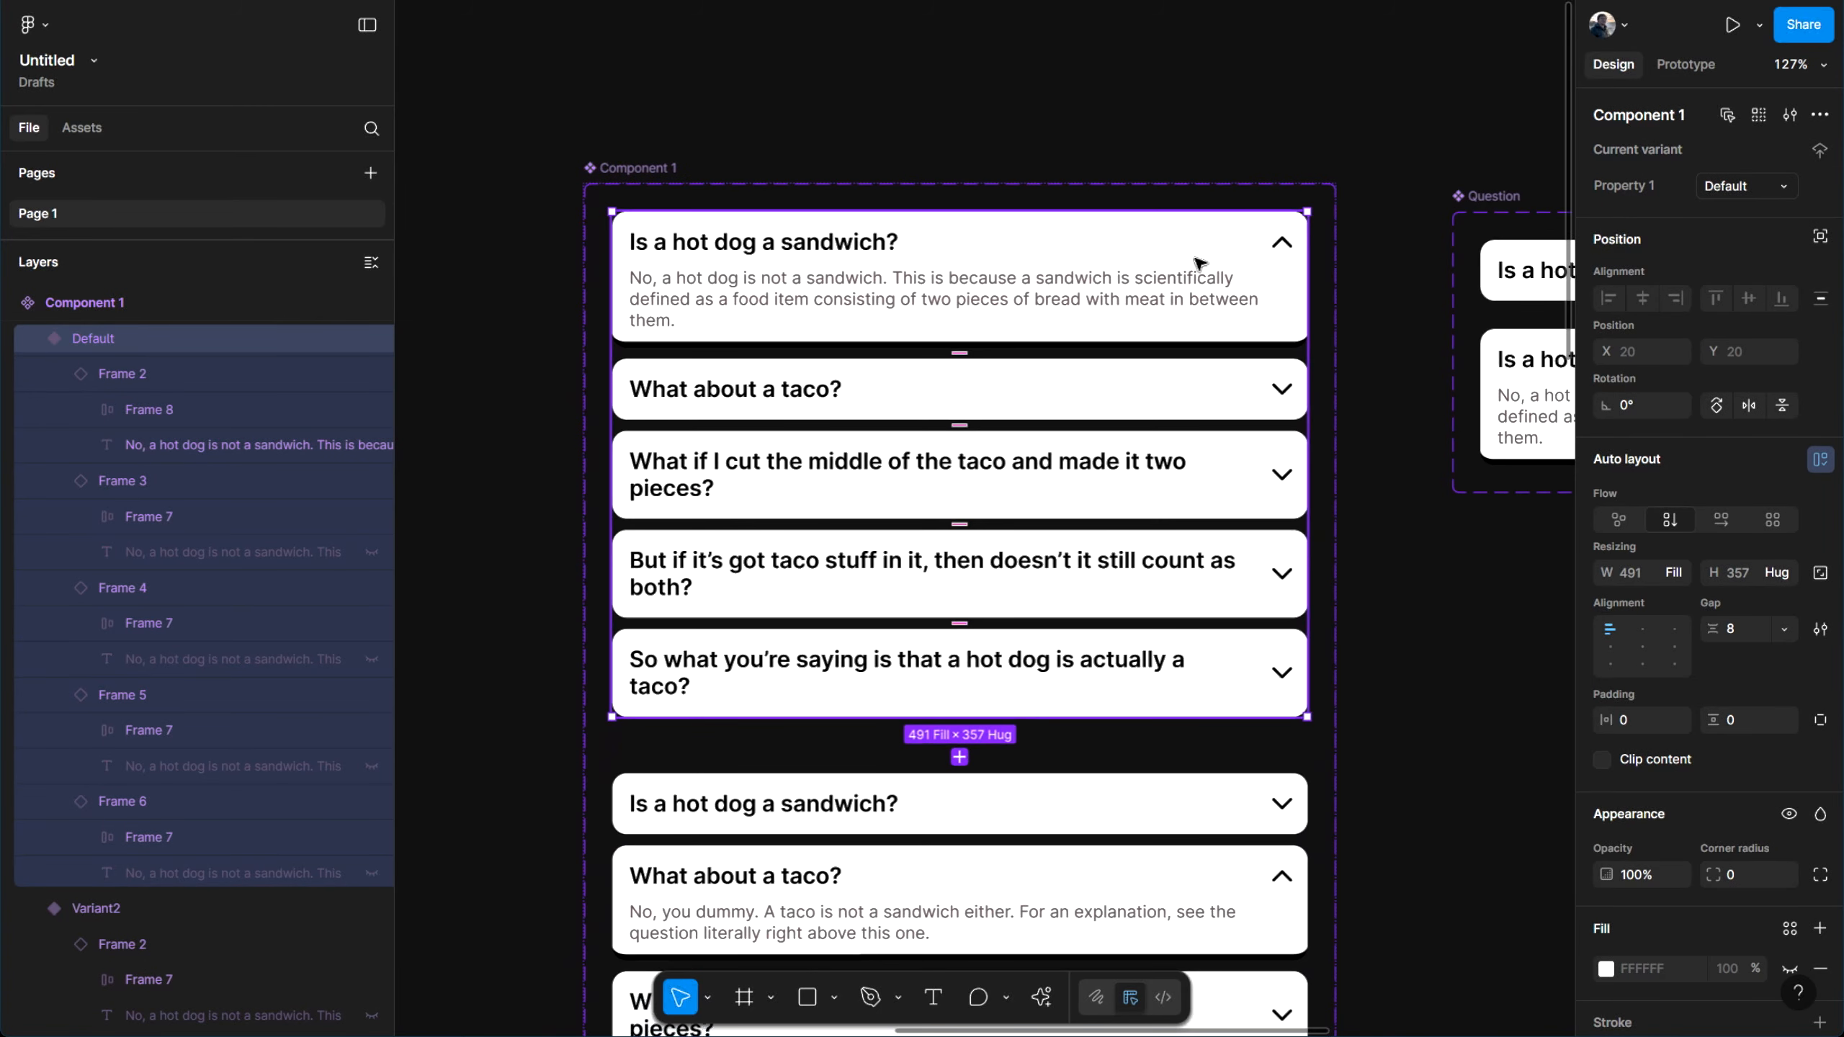
left_click(1370, 231)
left_click_drag(1370, 231, 1344, 192)
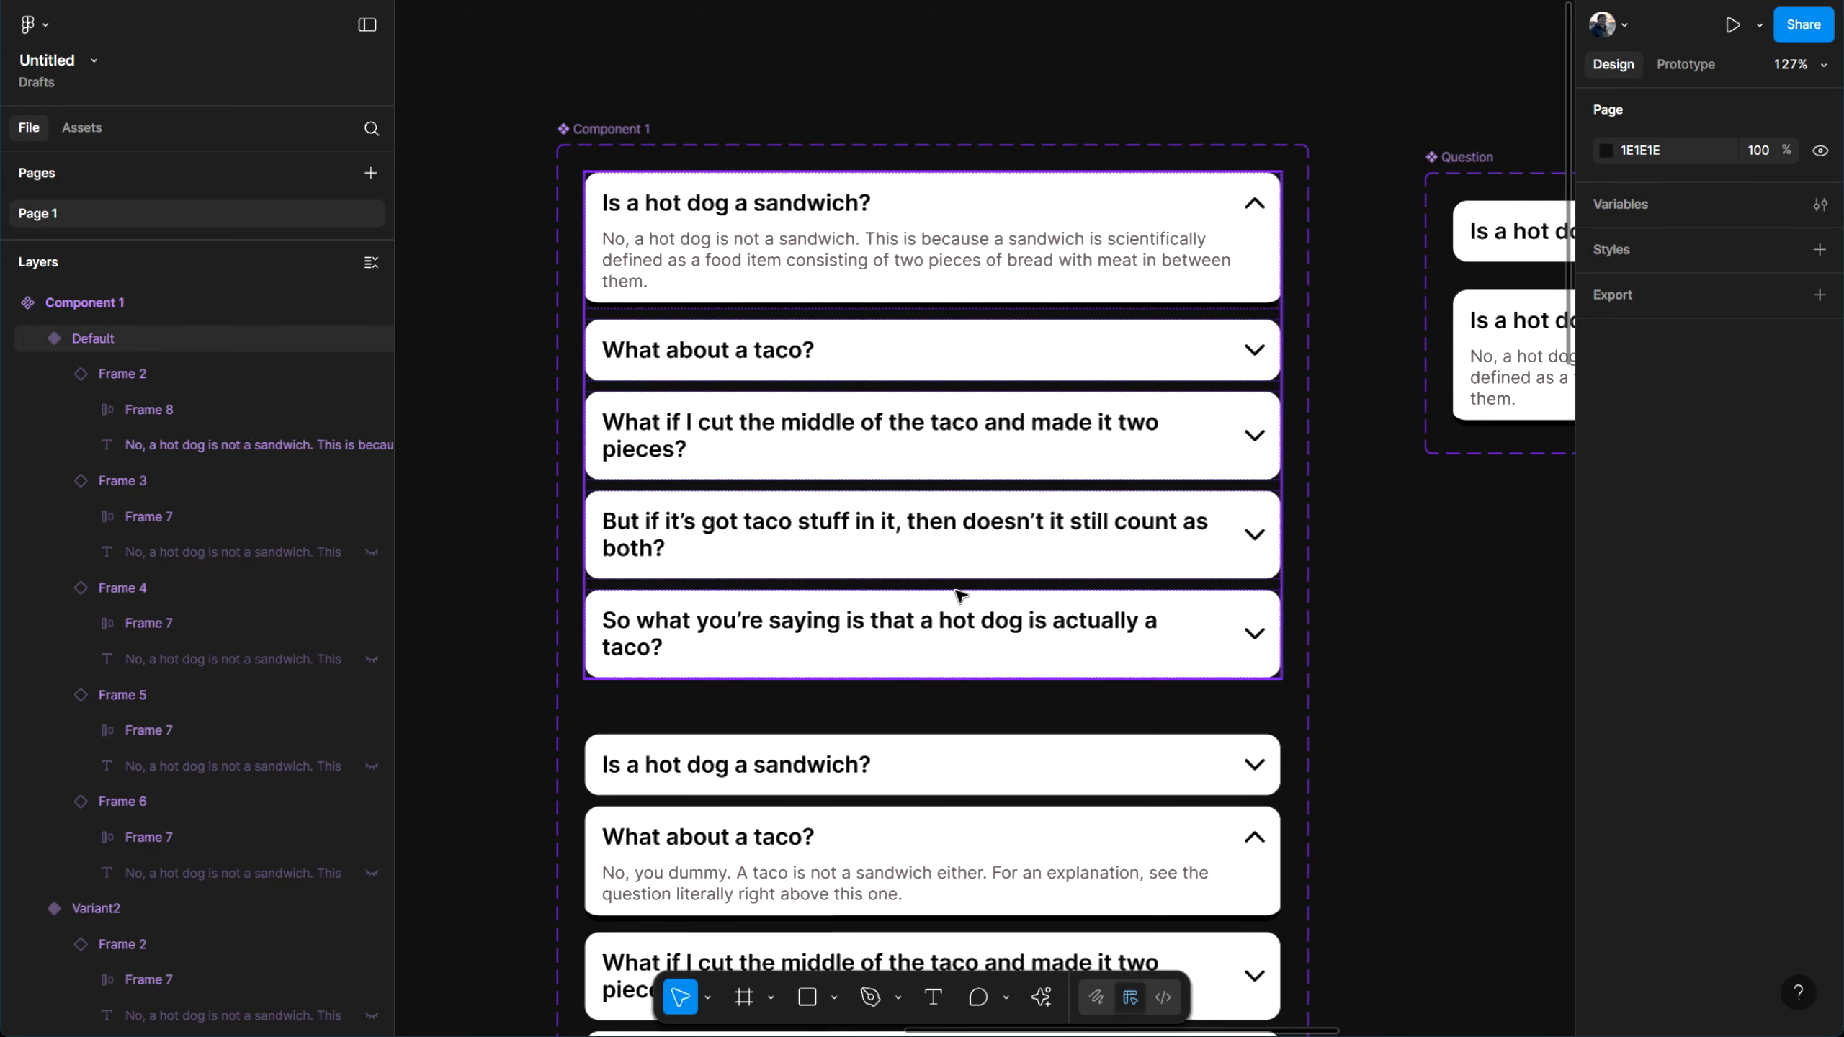
scroll(959, 617, "down", 3)
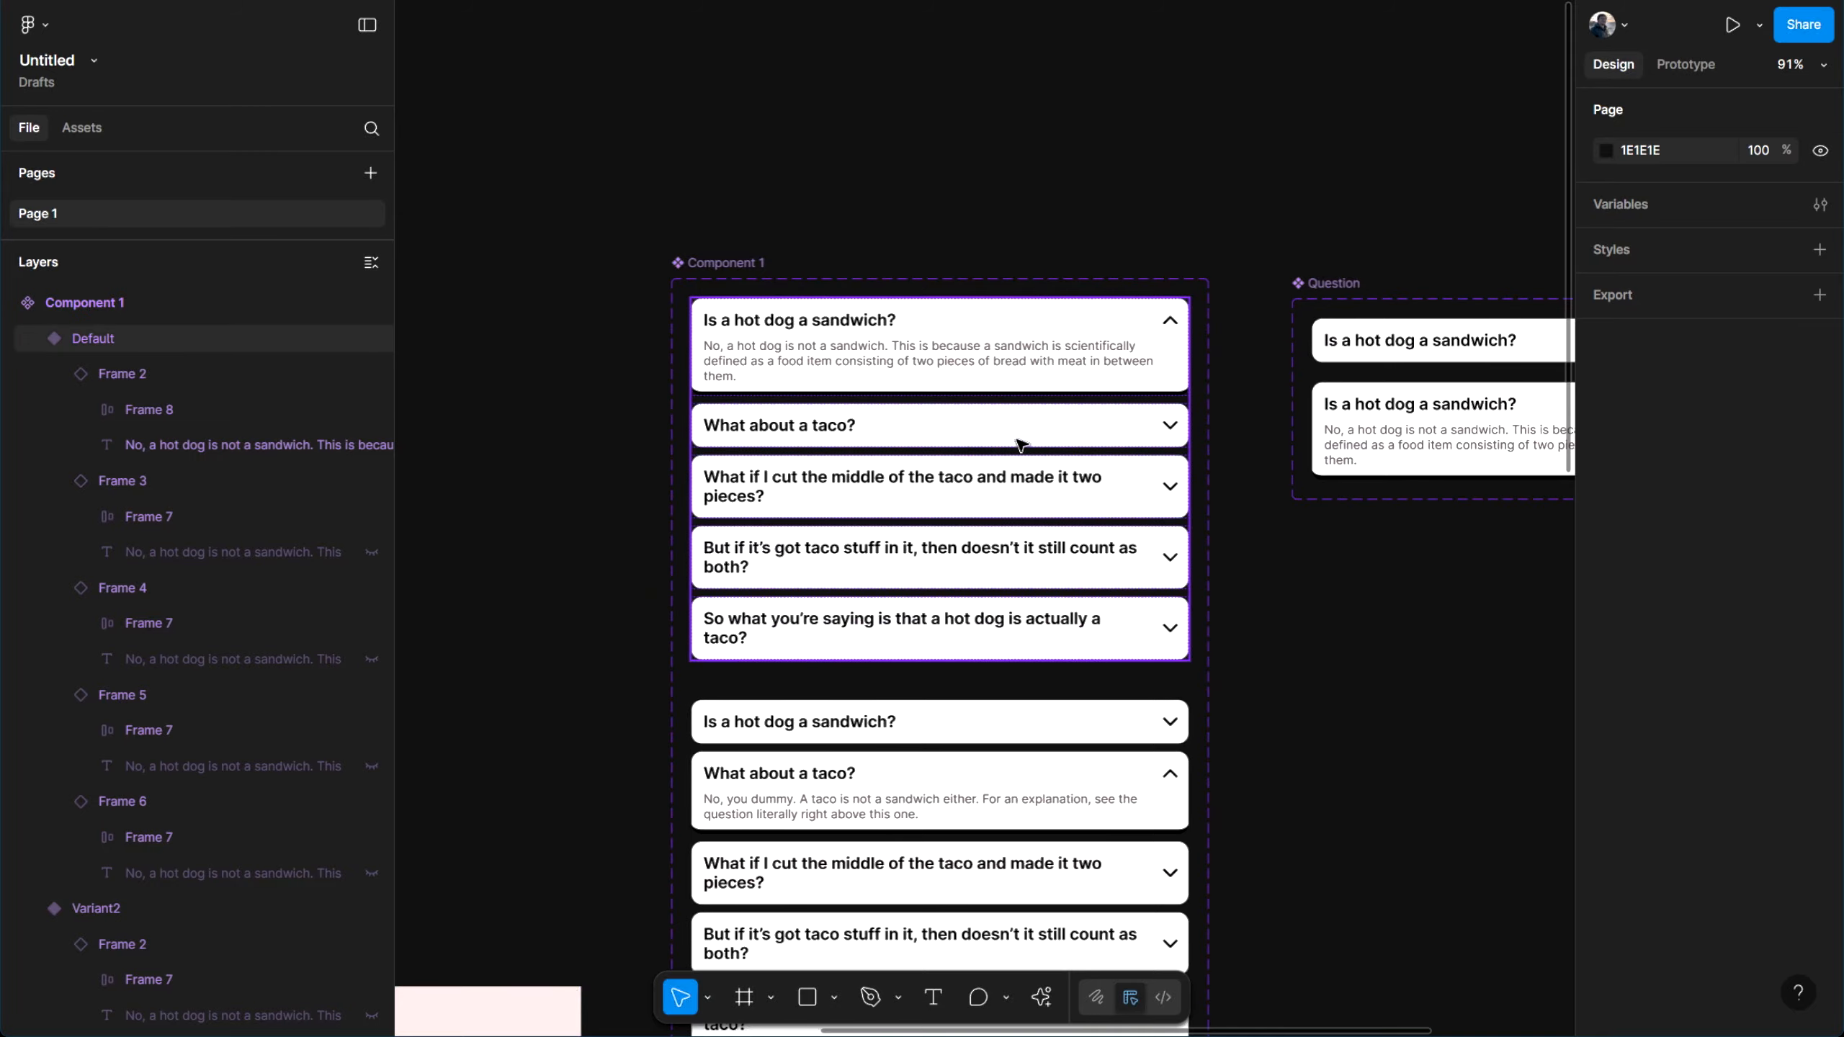
scroll(1021, 439, "down", 2)
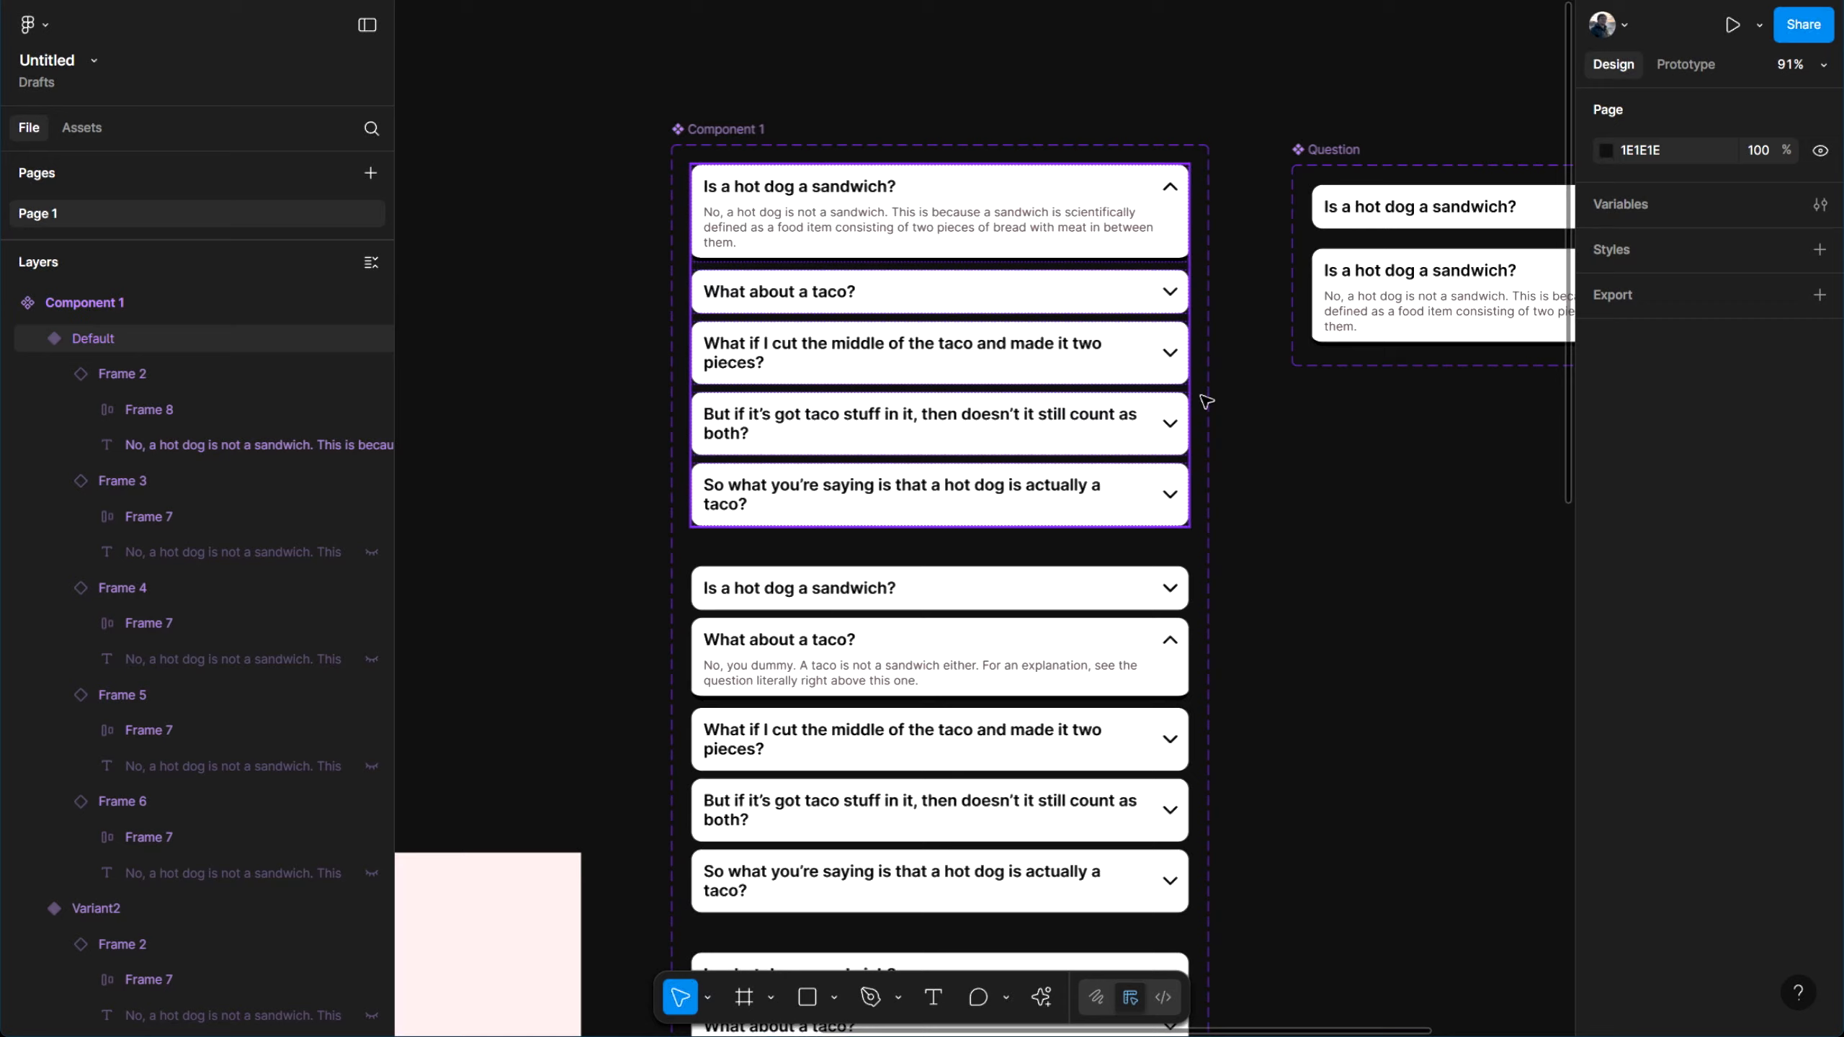
scroll(1276, 402, "down", 4)
scroll(1275, 403, "down", 15)
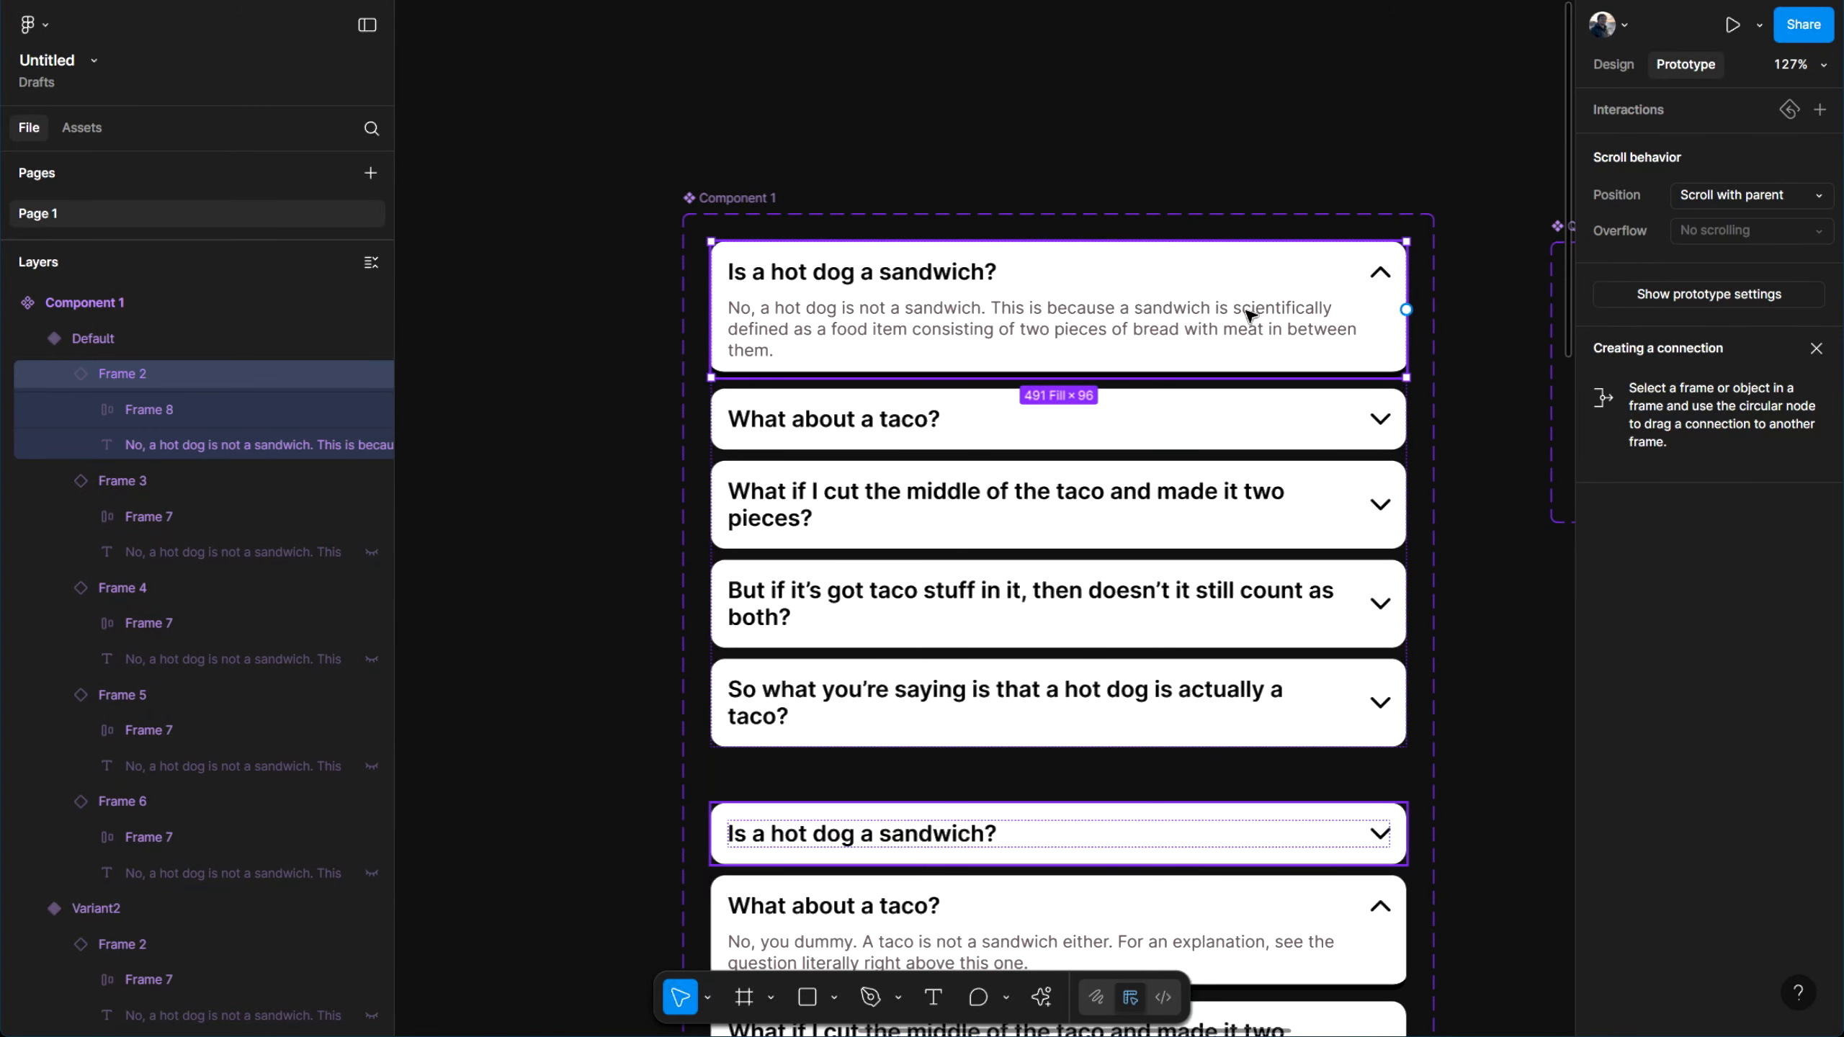
Use multi-edit variants to select the "Is a hot dog a sandwich?" card in every variant of Component 1
left_click(1615, 67)
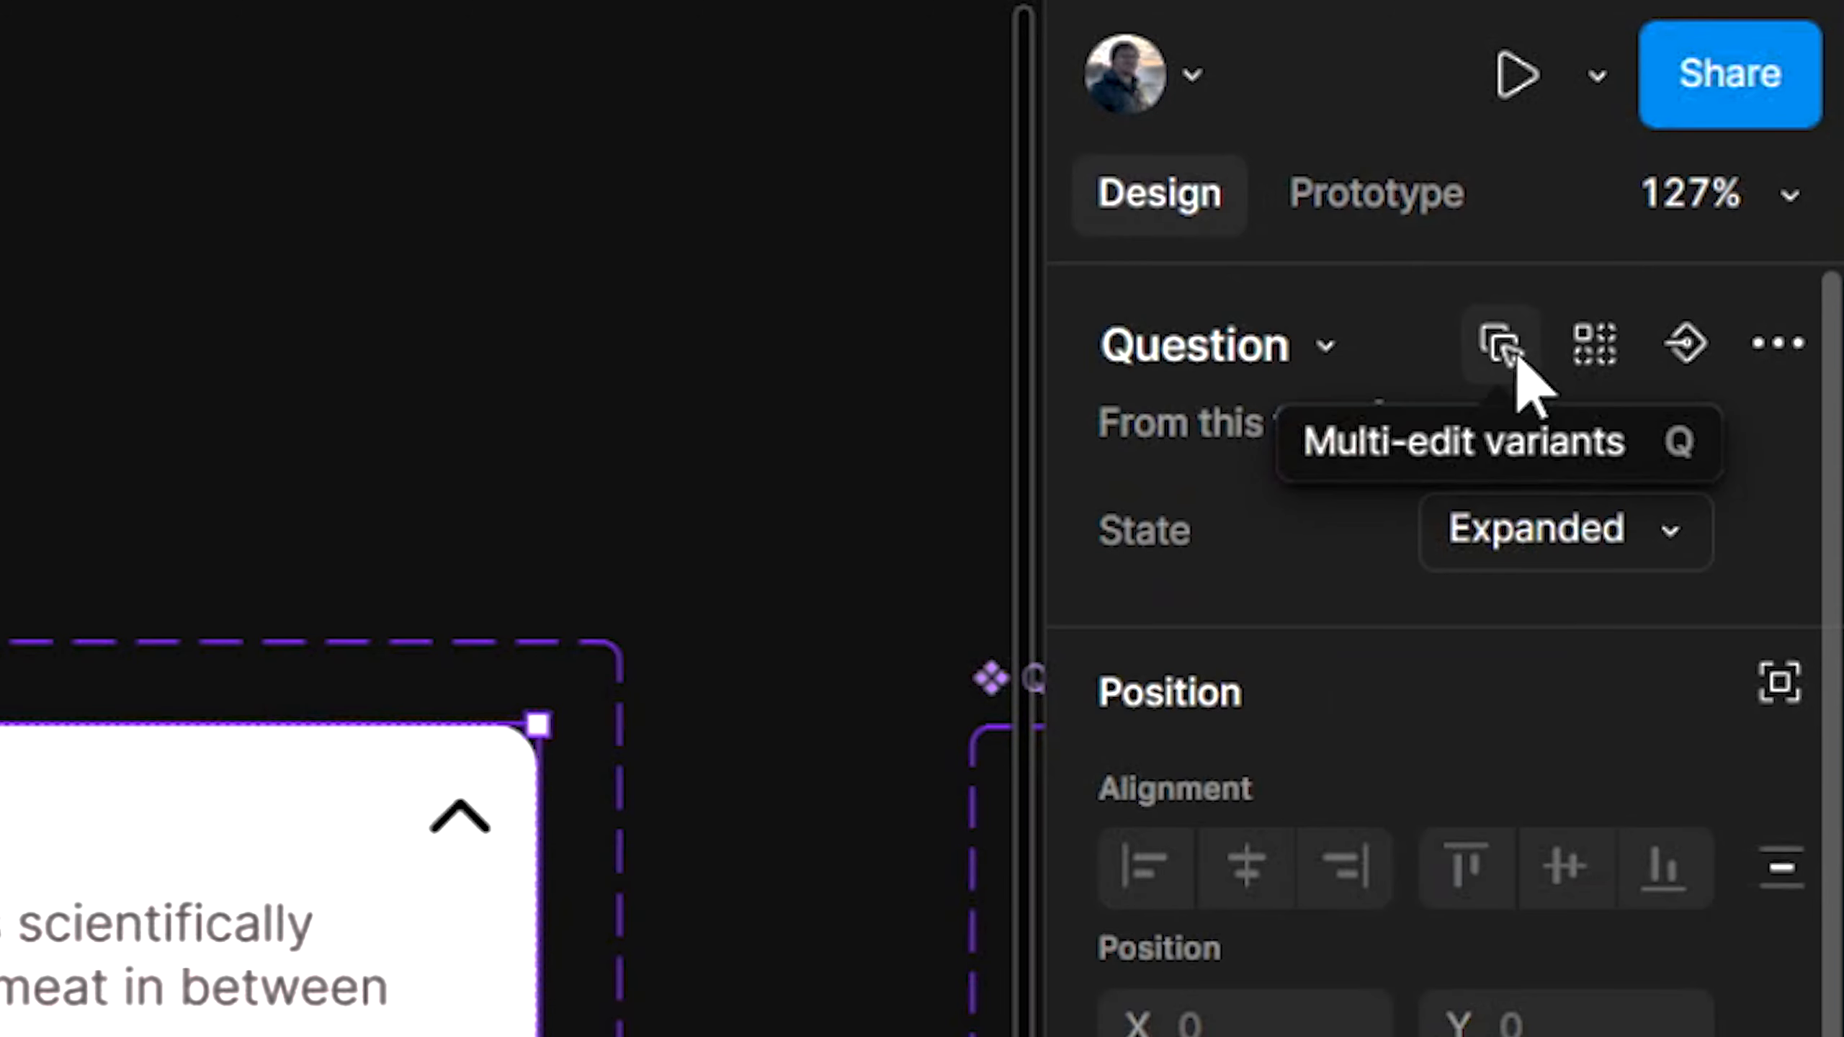
left_click(1511, 348)
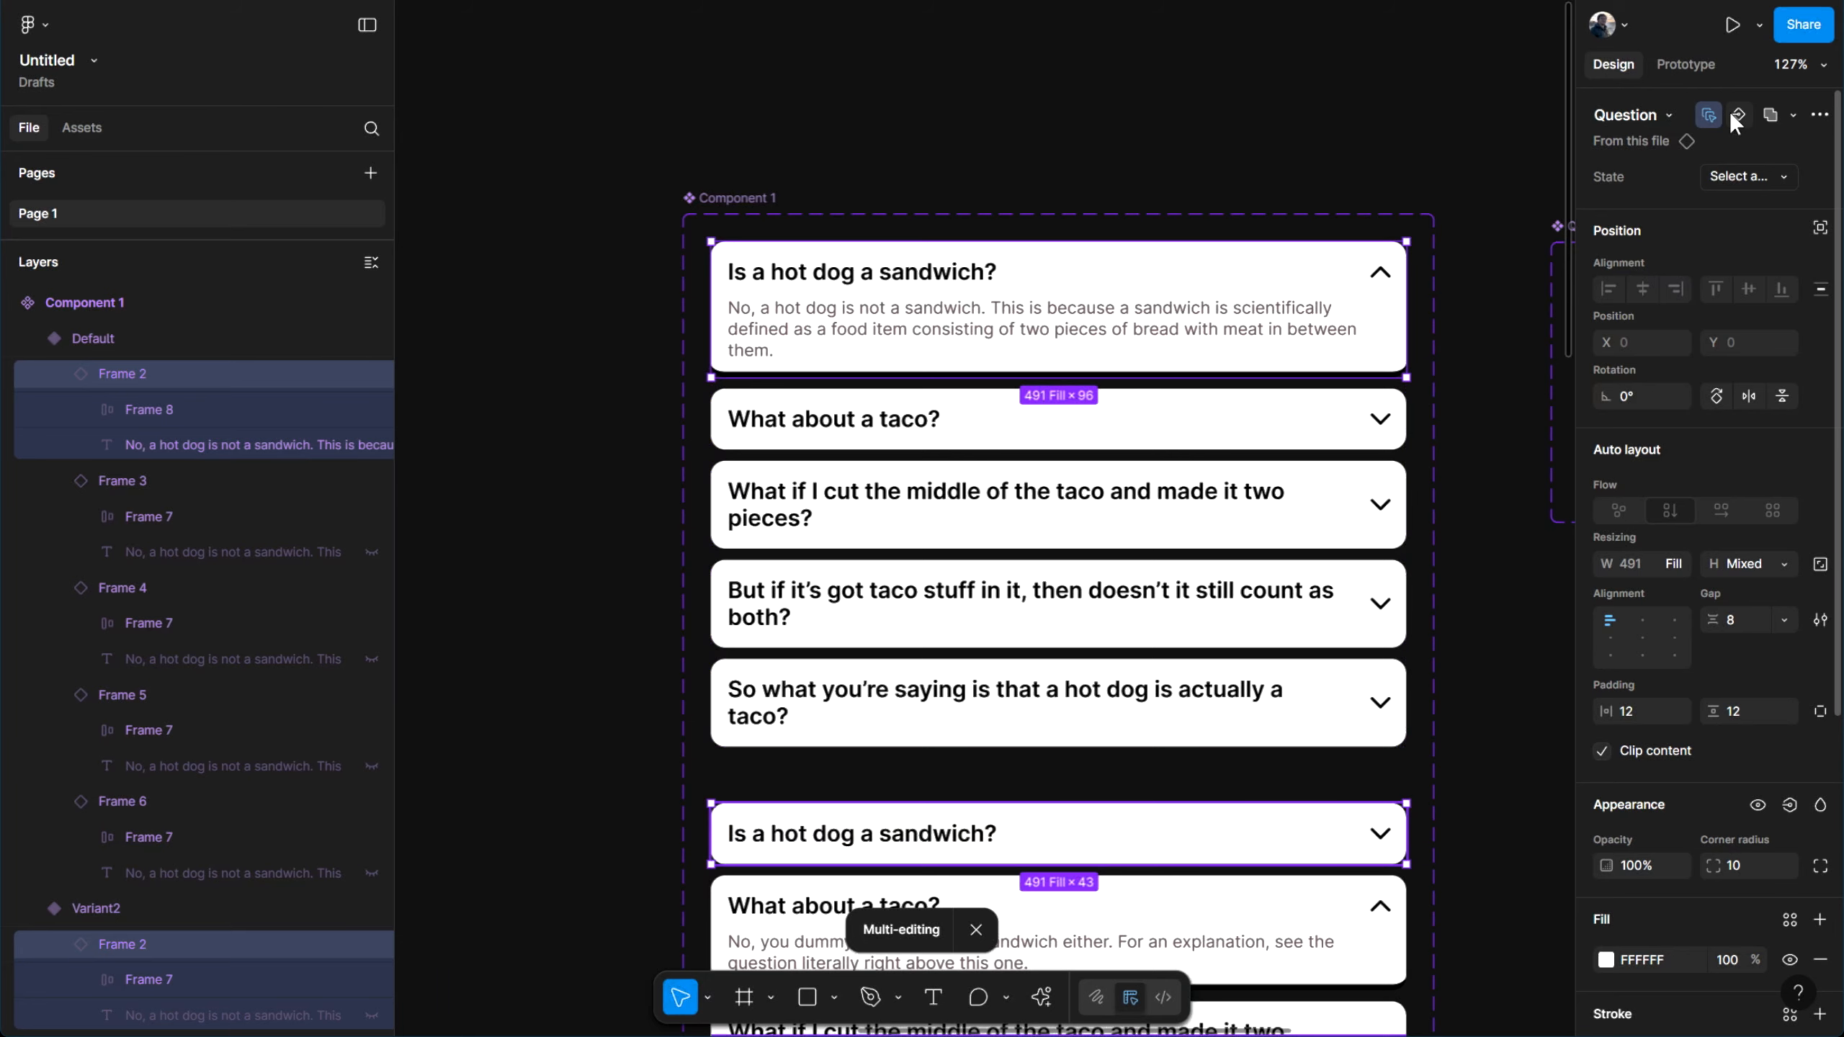
scroll(1495, 356, "down", 4)
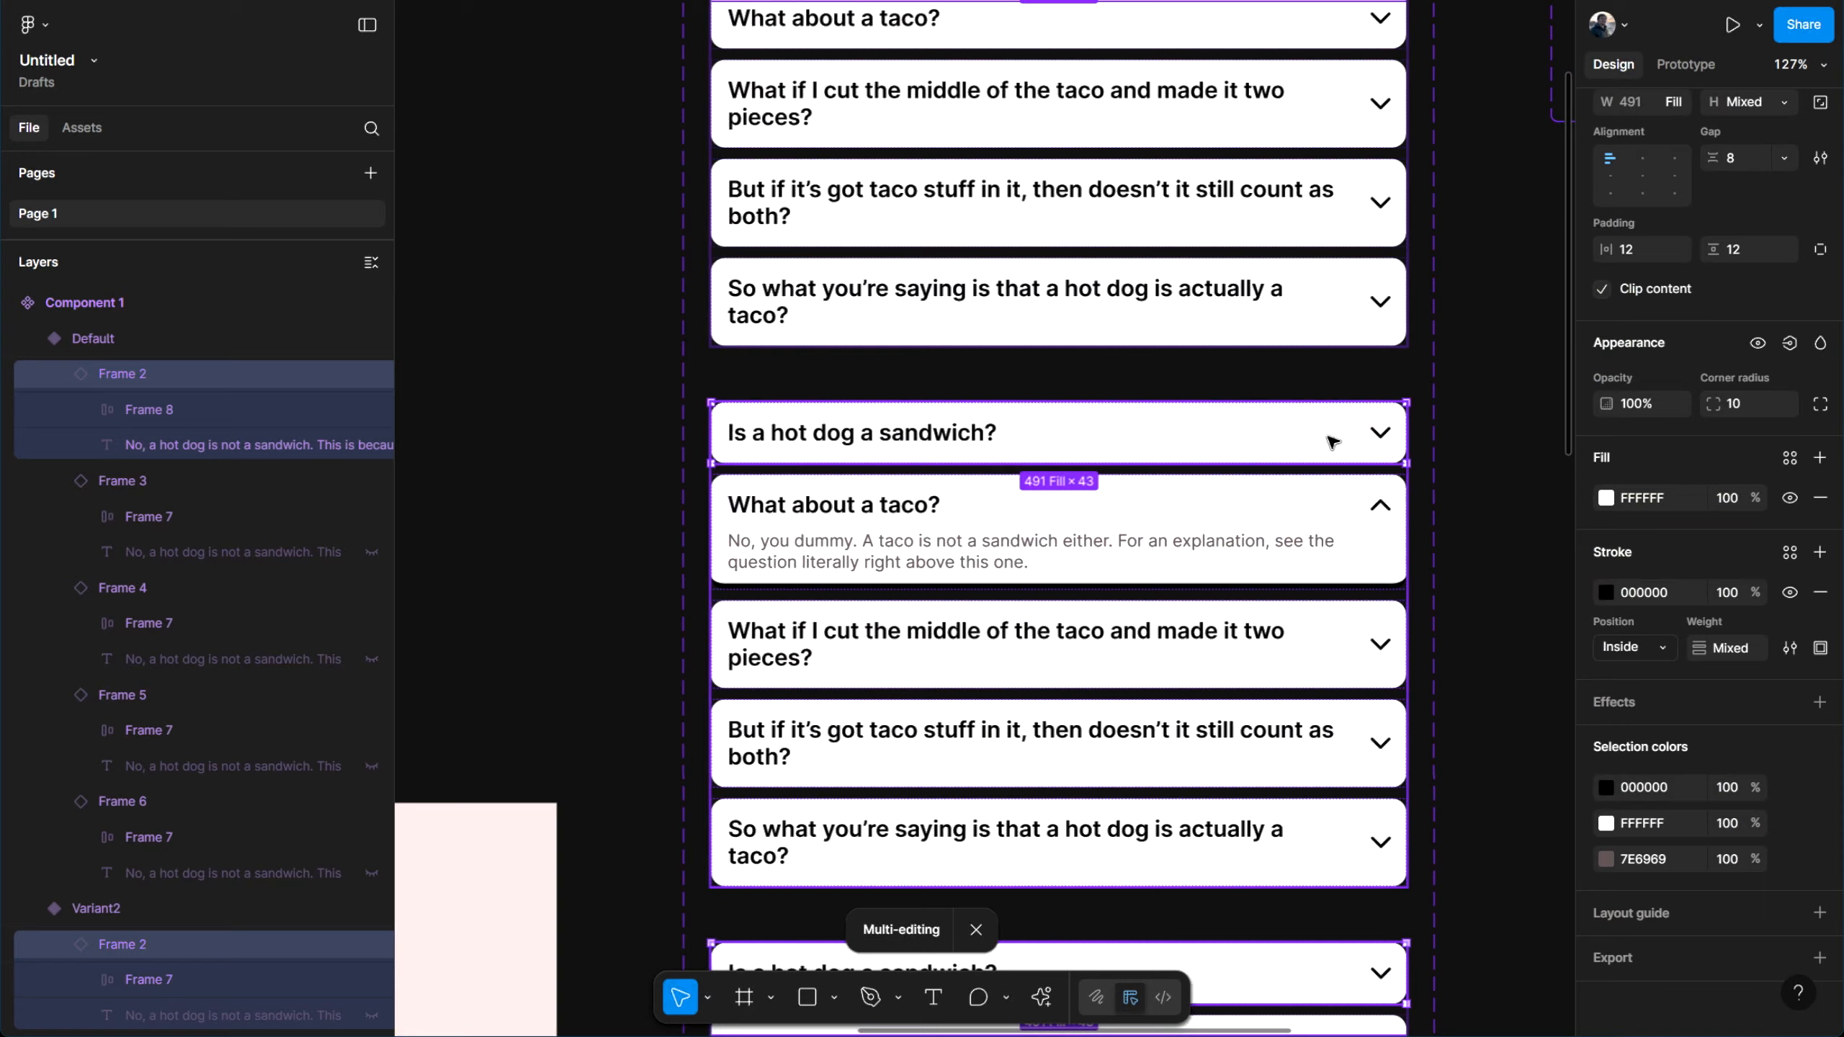
scroll(1325, 432, "down", 5)
scroll(1191, 356, "down", 3)
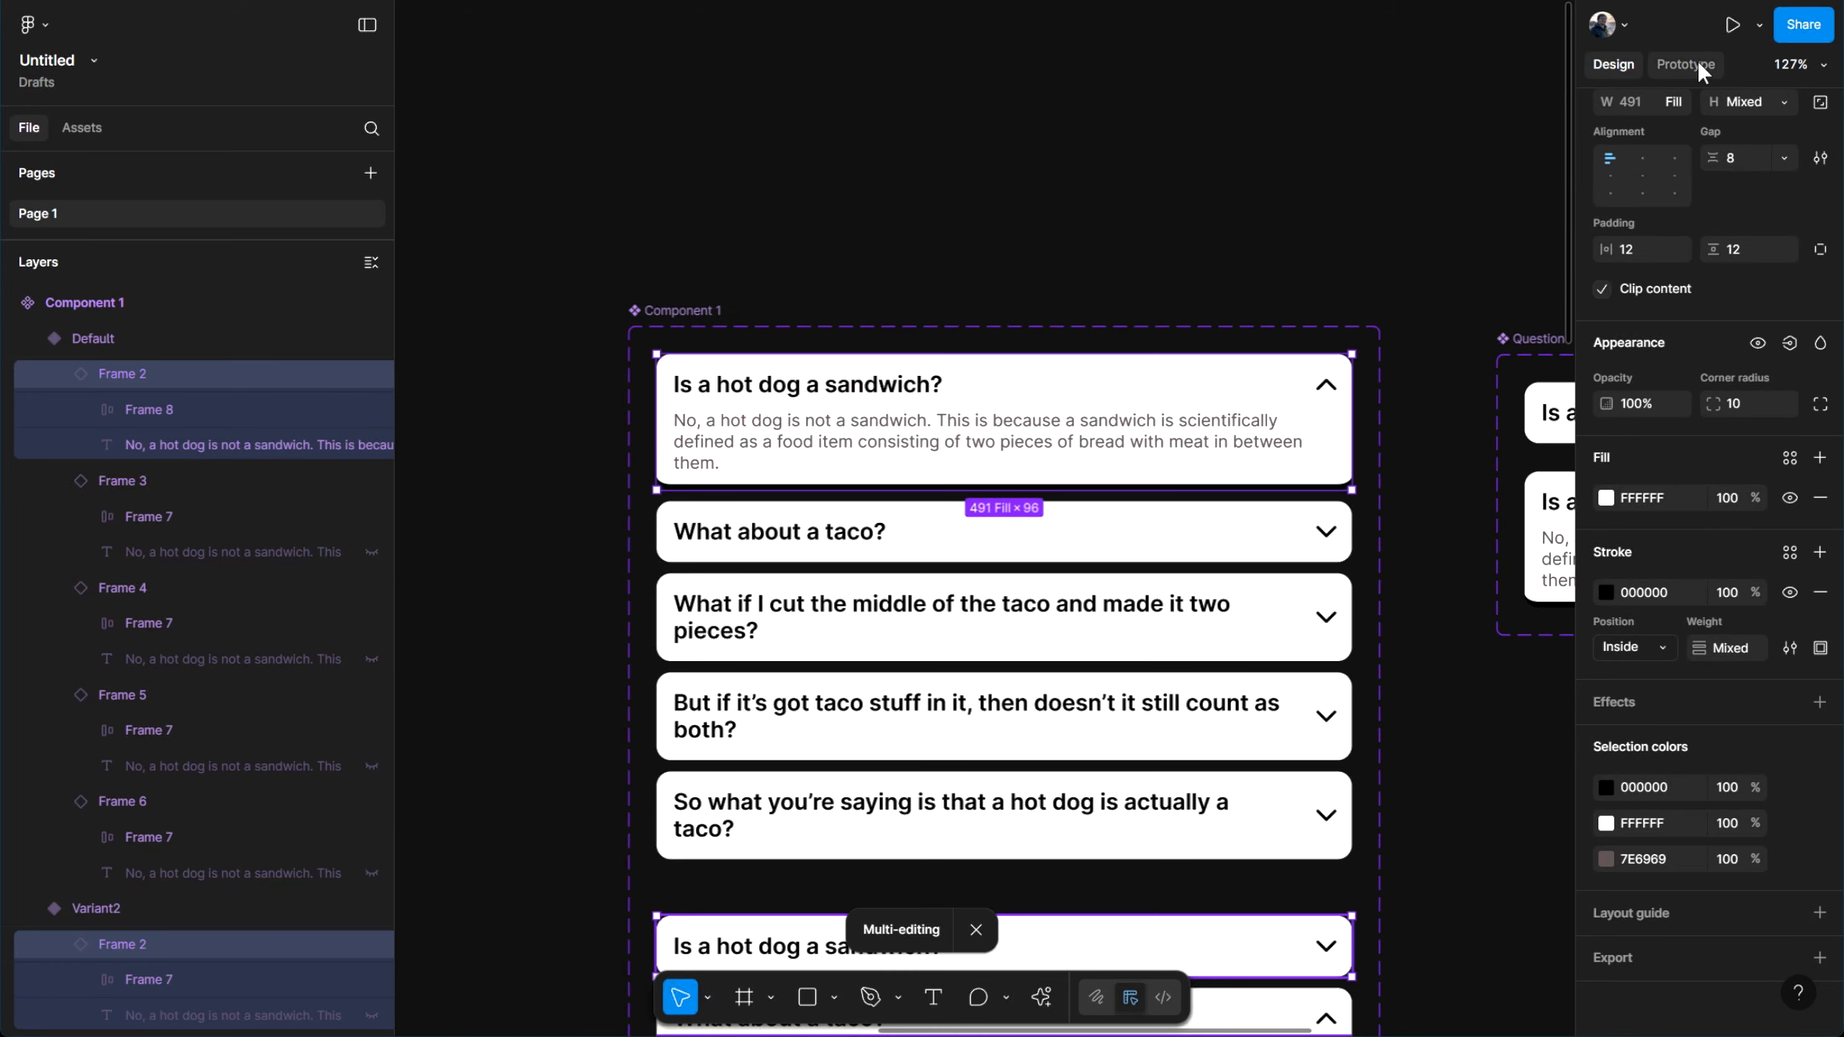
Add an On click interaction to the selected "Is a hot dog a sandwich?" cards with the action Change to Default
left_click(1694, 64)
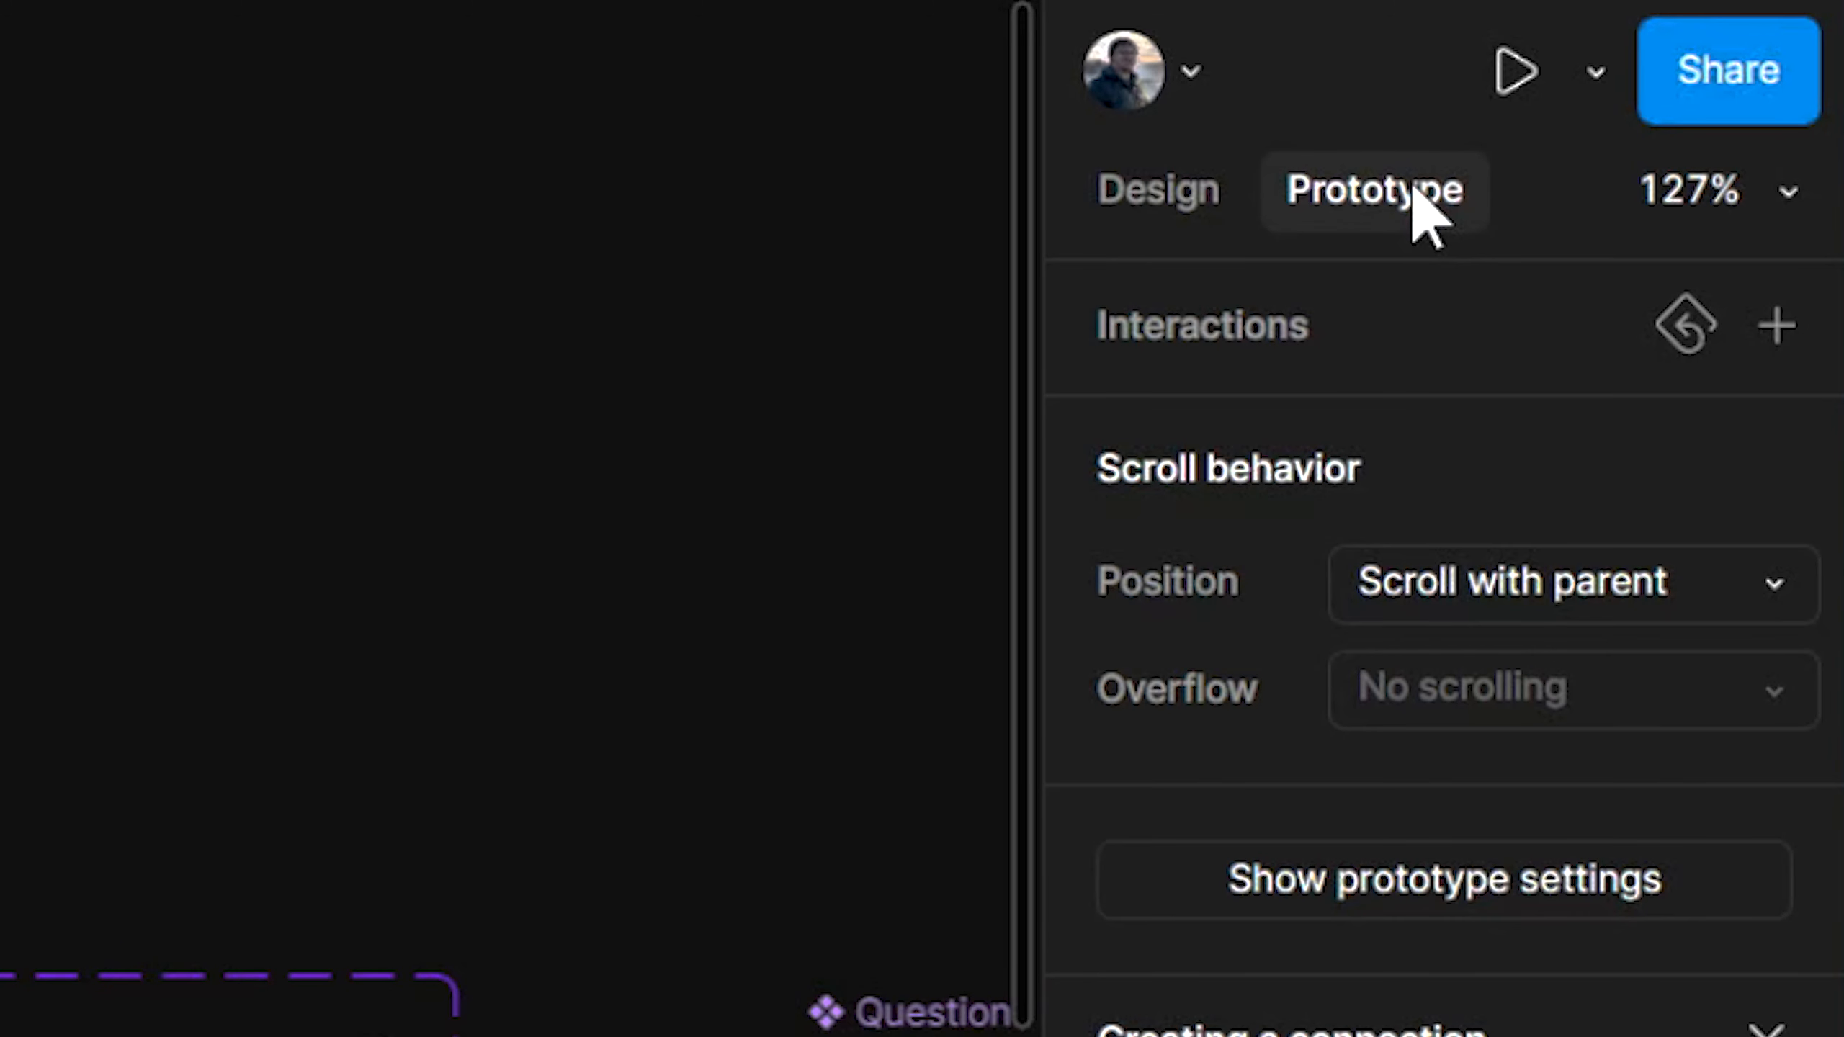
left_click(1786, 339)
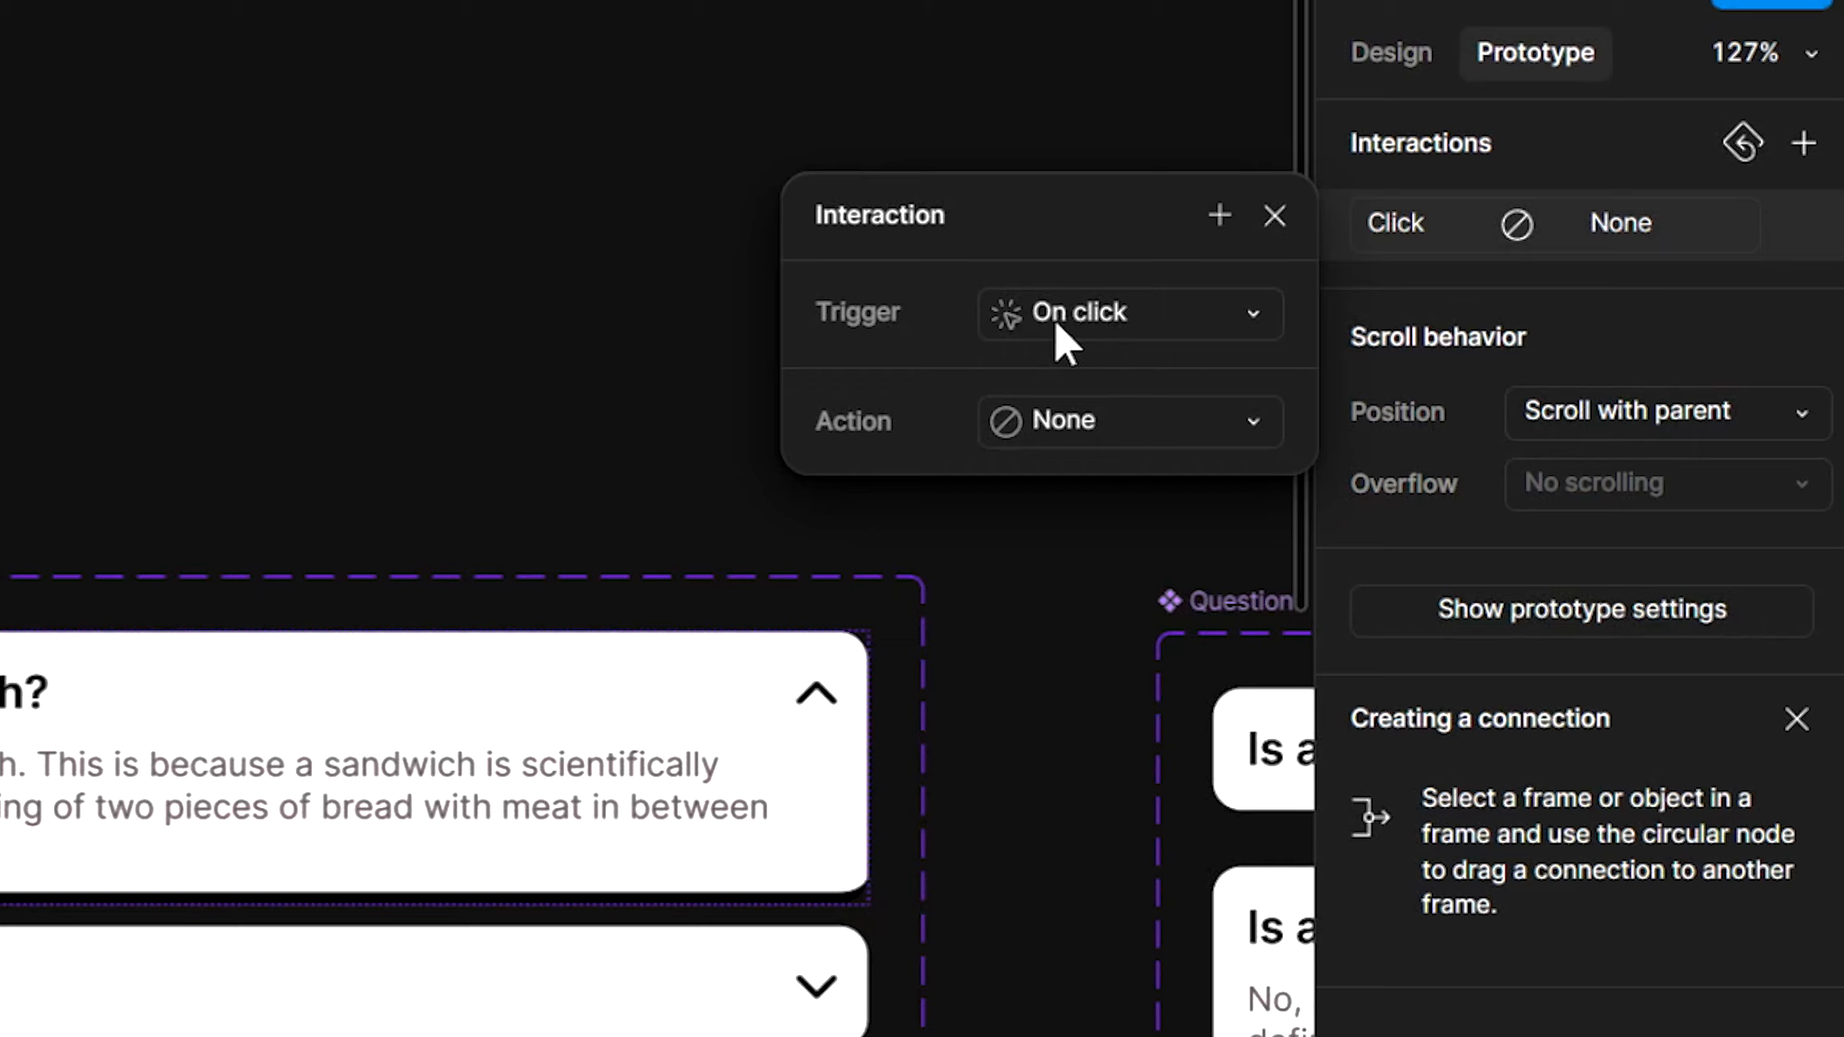
left_click(1117, 325)
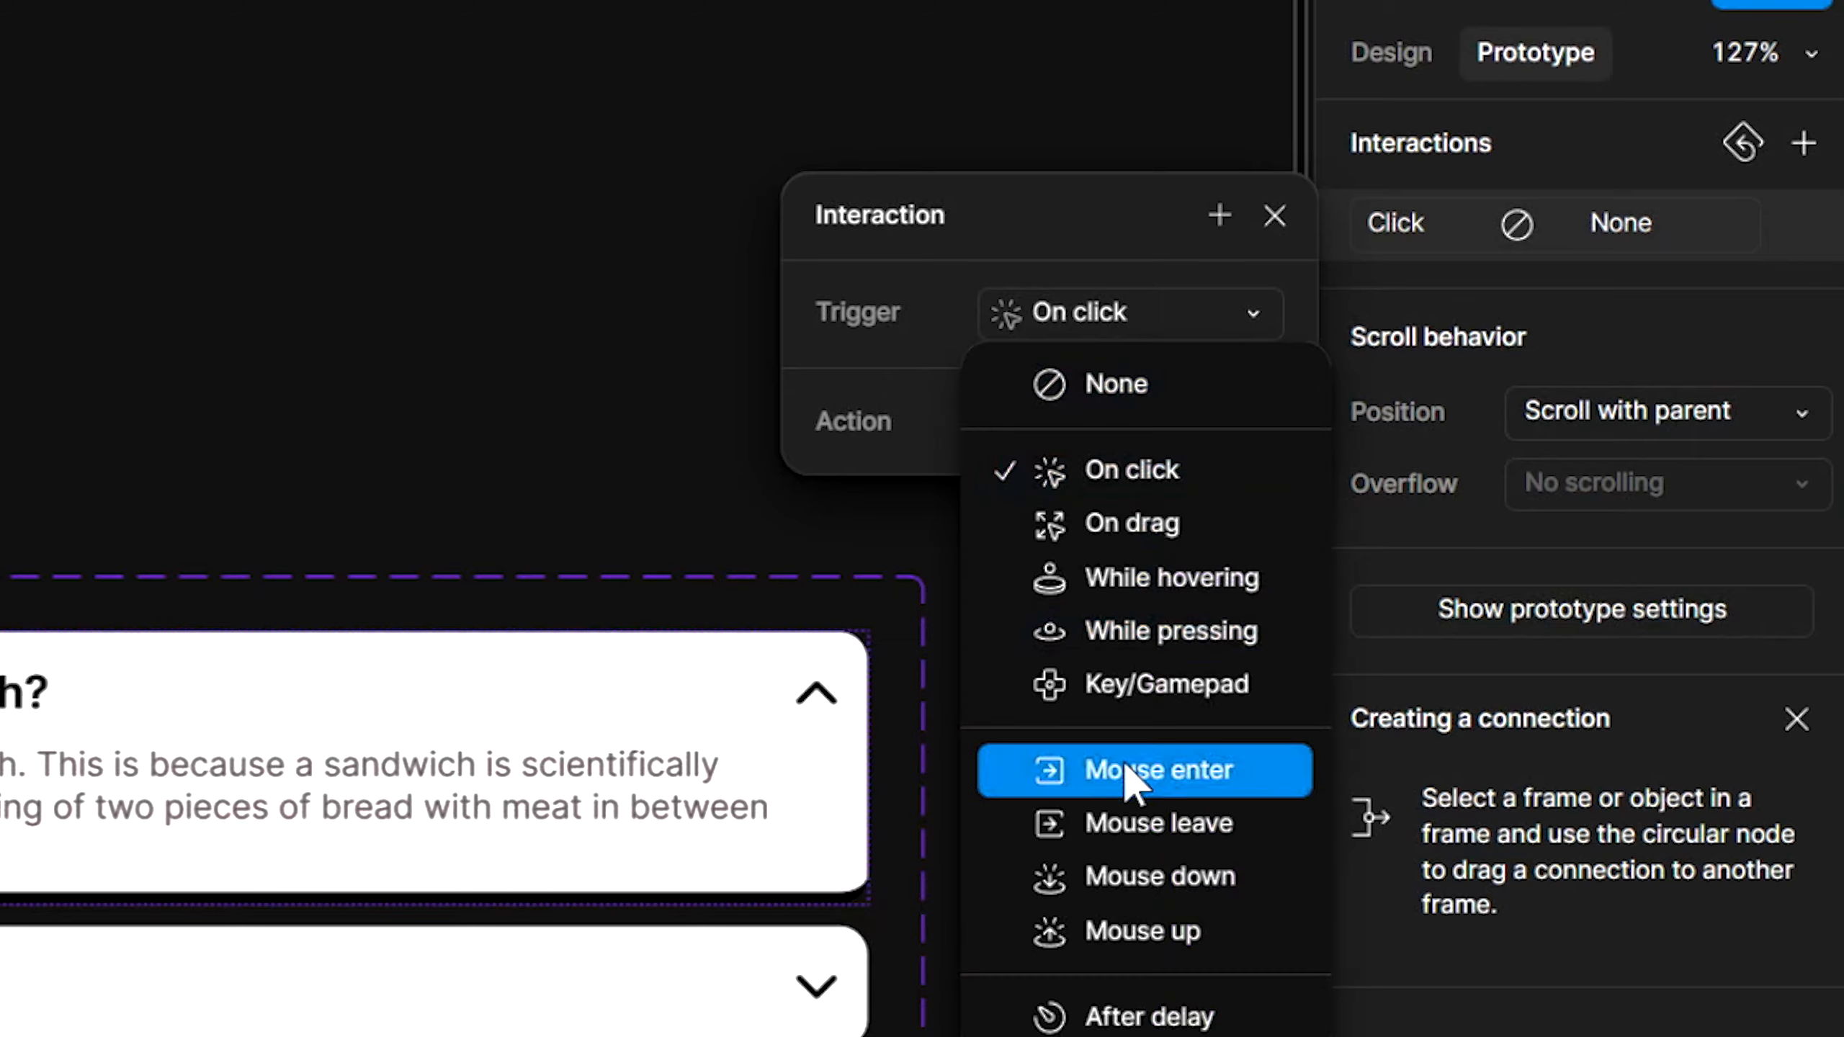
left_click(980, 270)
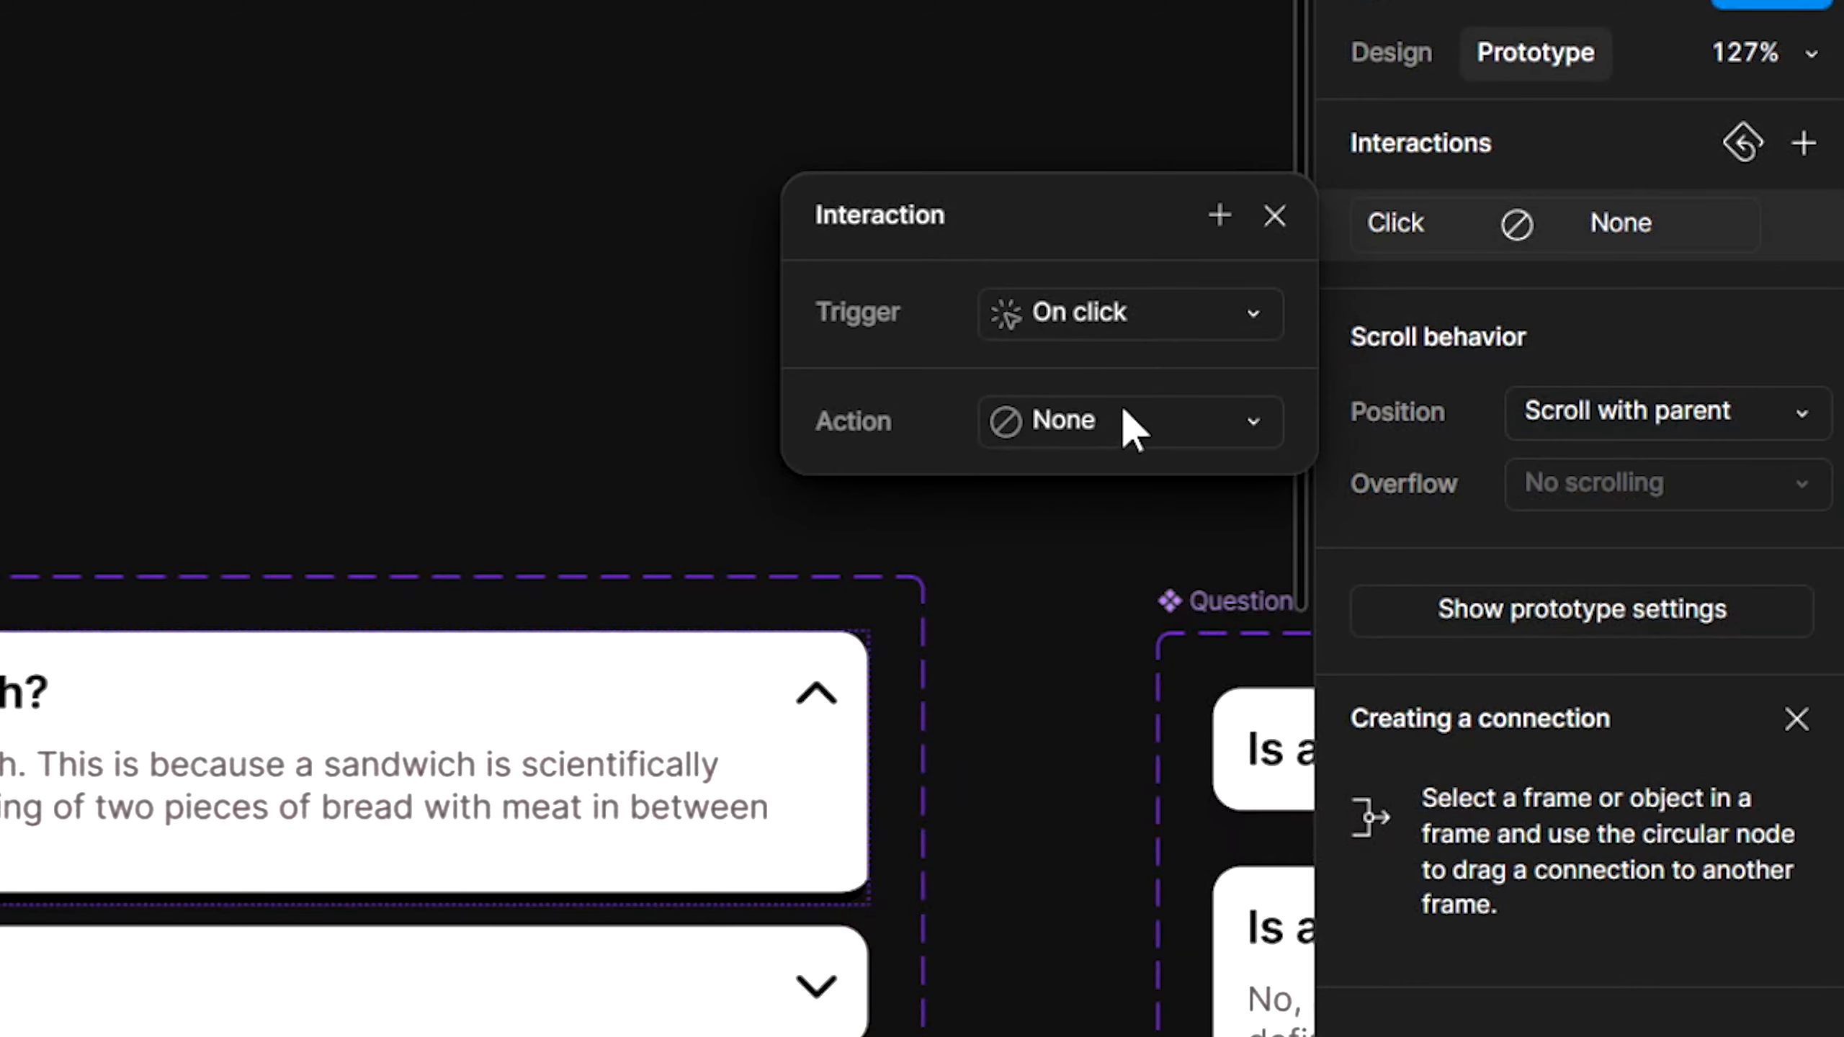
left_click(1039, 422)
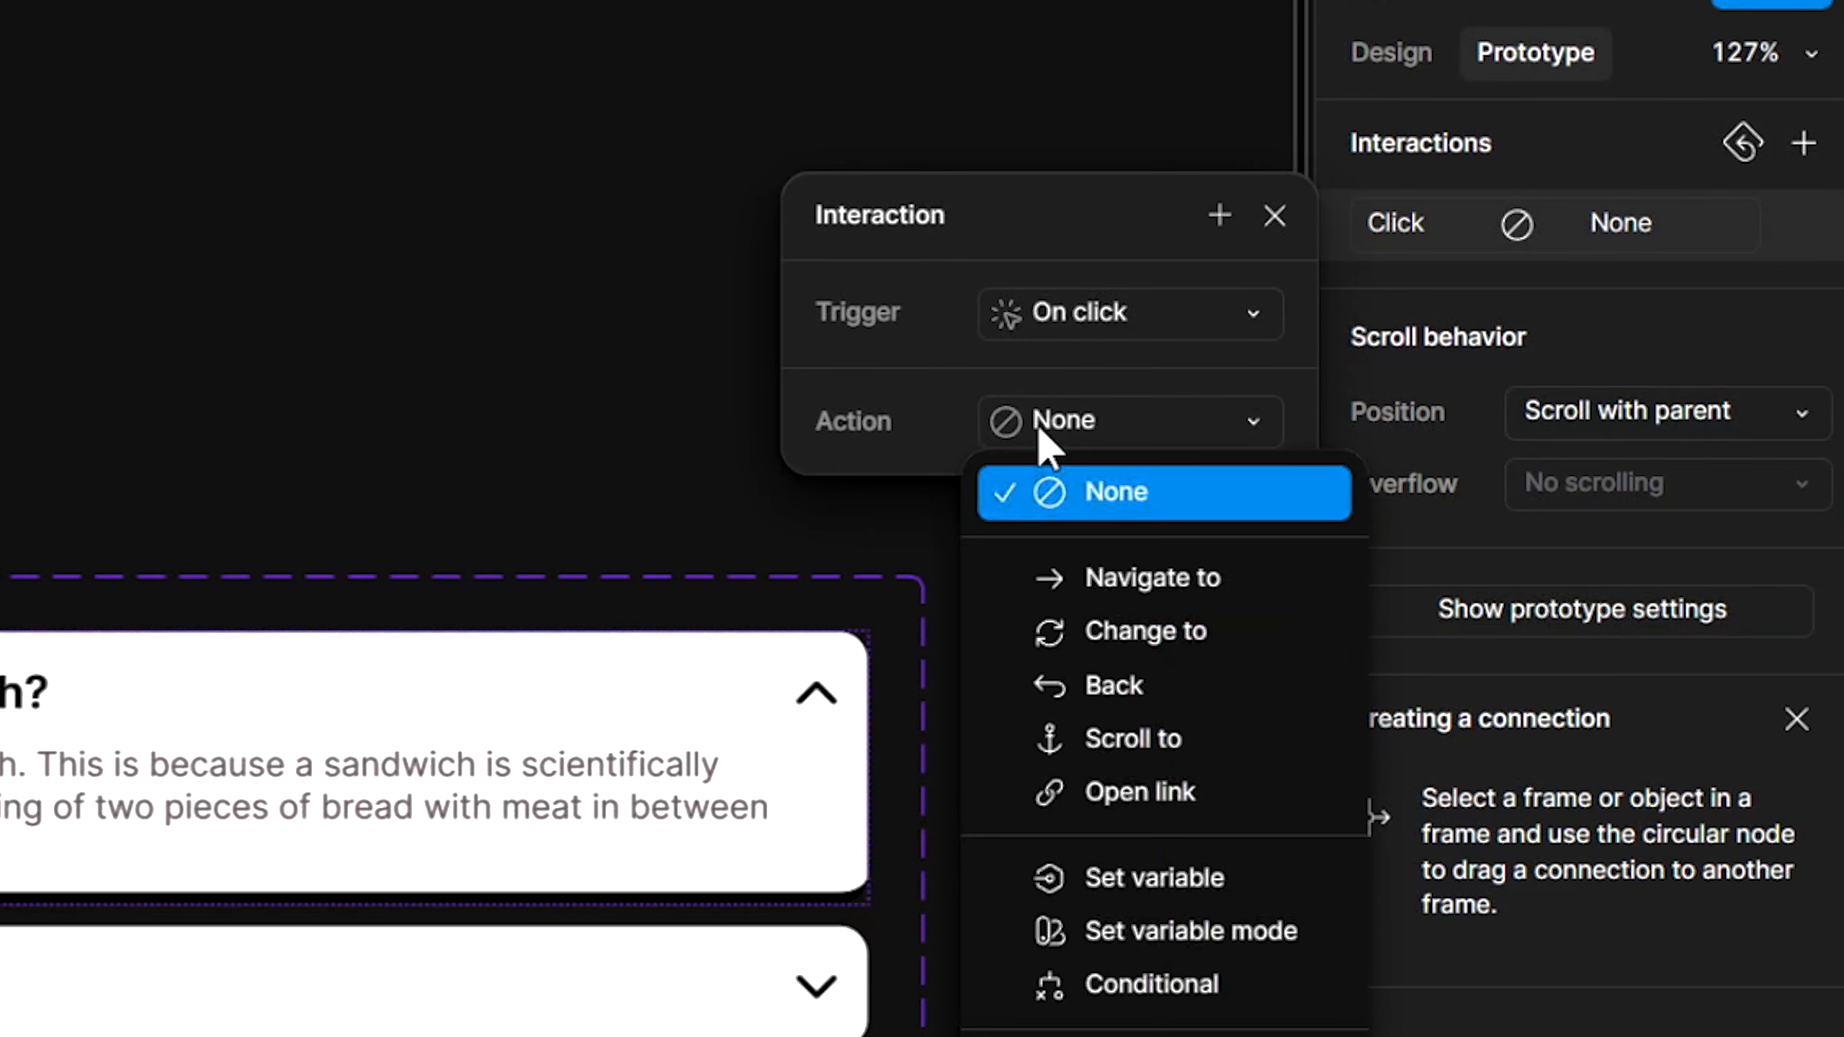
left_click(1158, 640)
left_click(1089, 490)
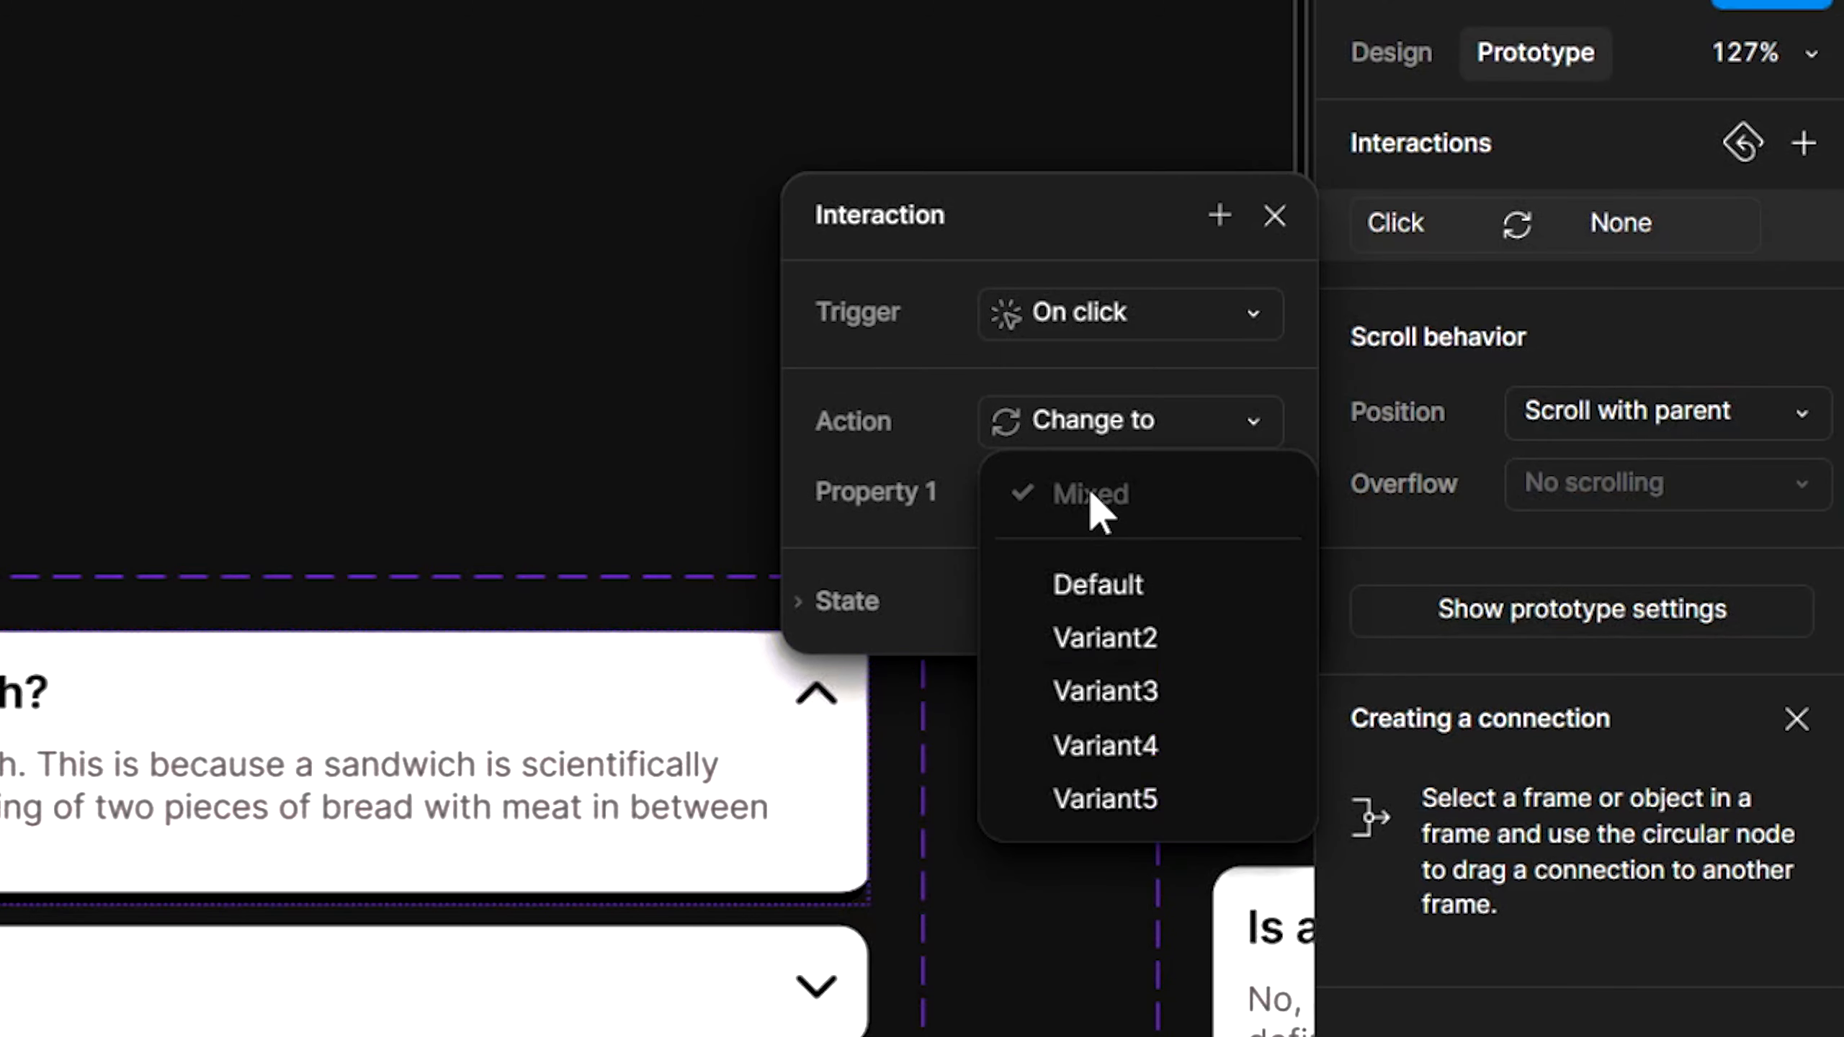
left_click(1139, 588)
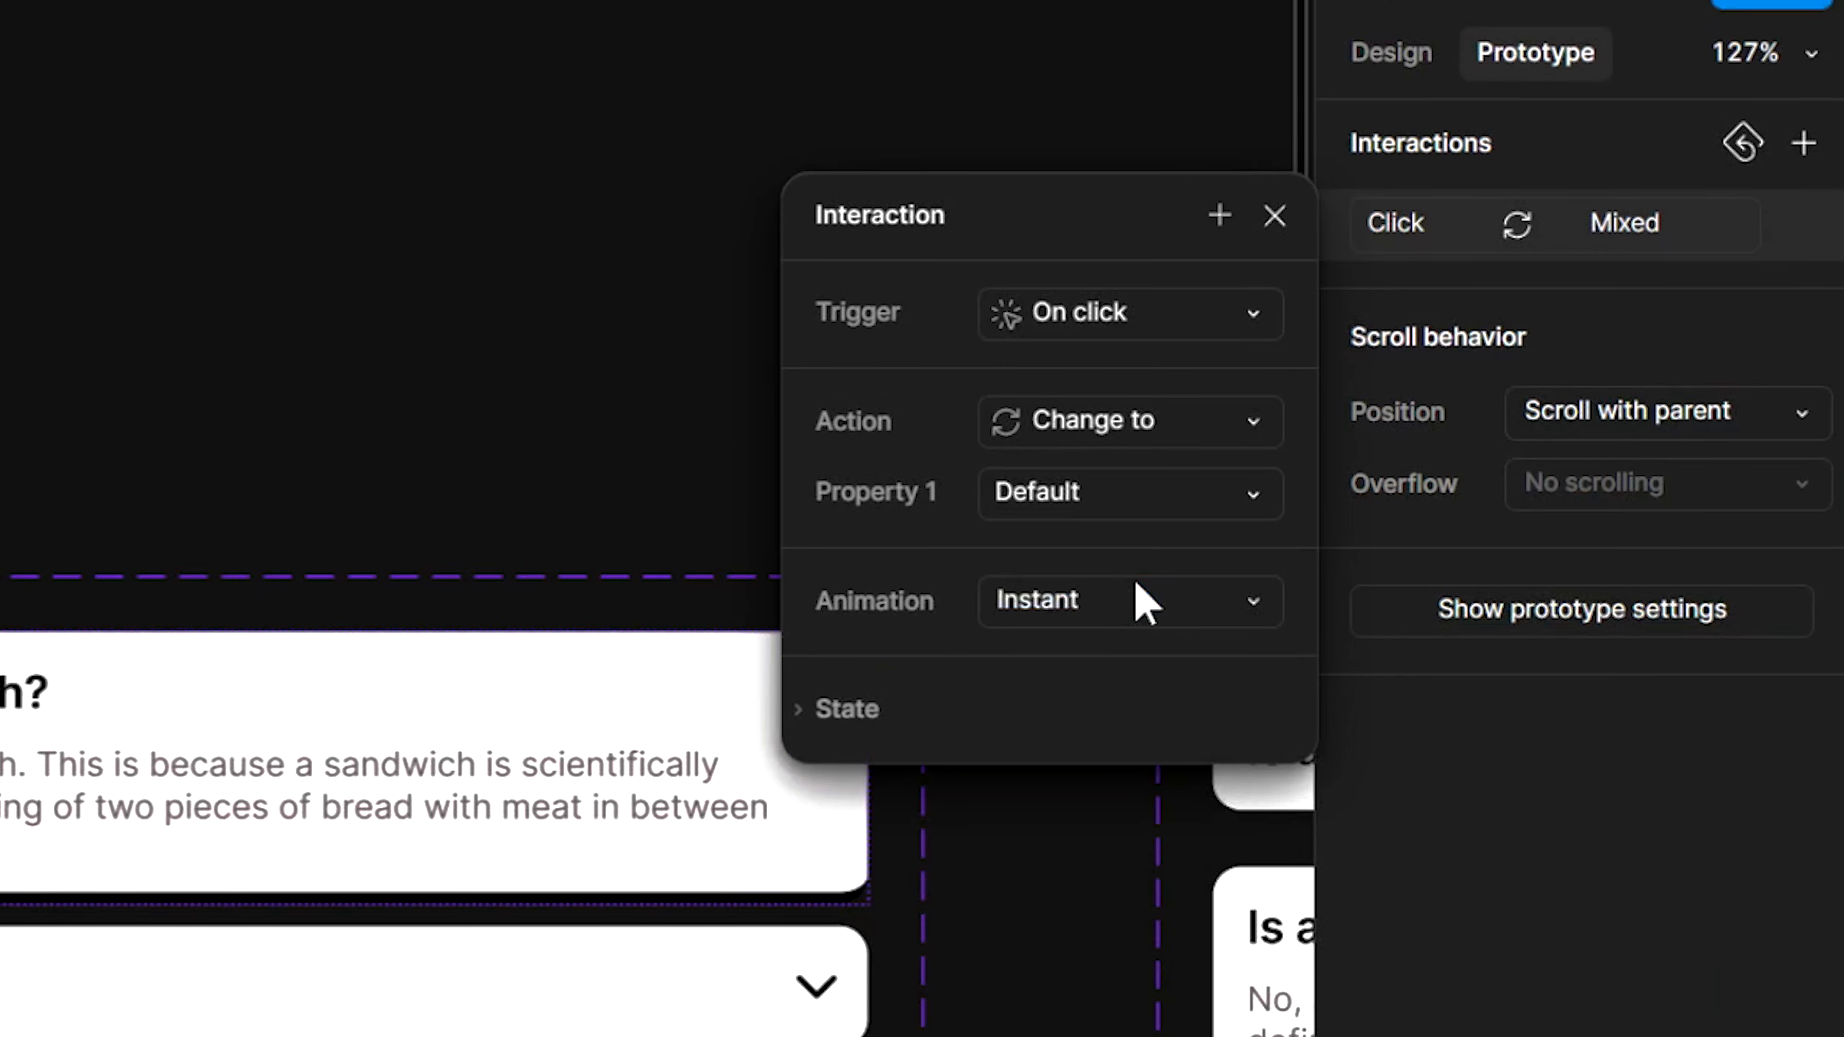
Set the interaction's animation to Smart animate with an Ease out curve and 300ms duration, and close its settings
left_click(1137, 588)
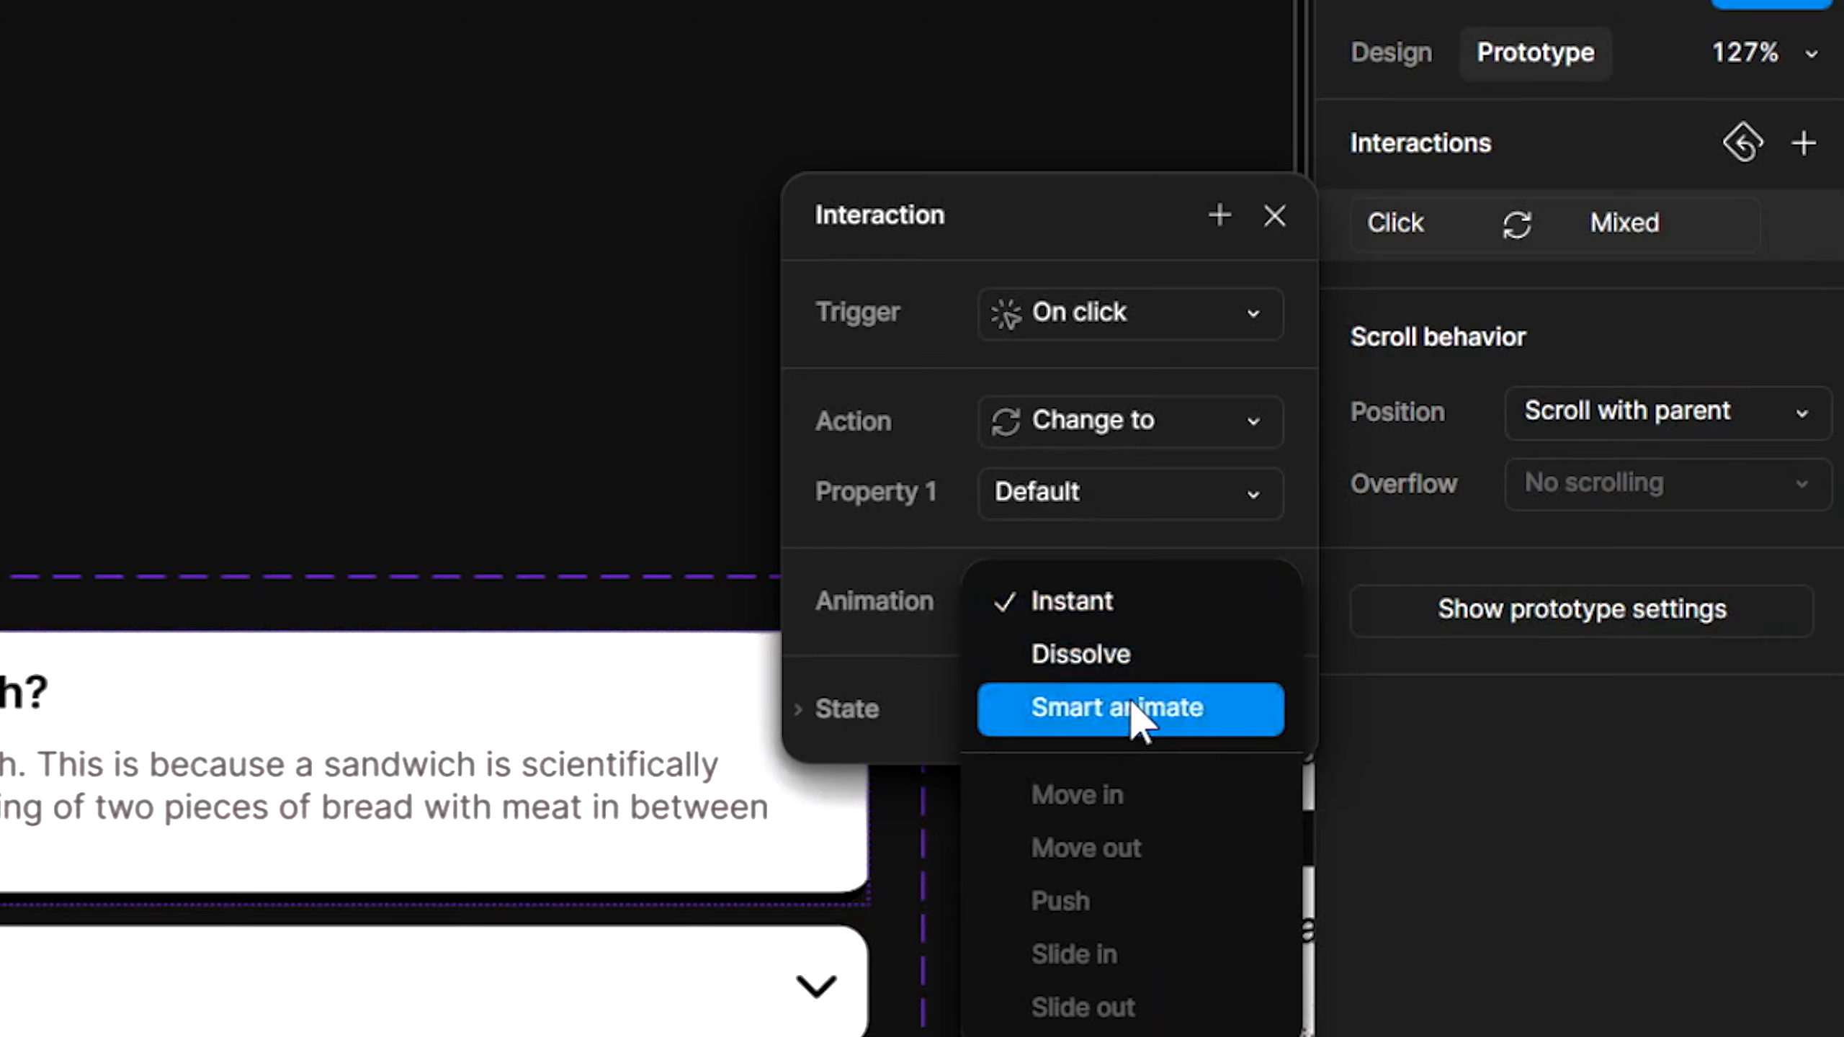
left_click(1098, 708)
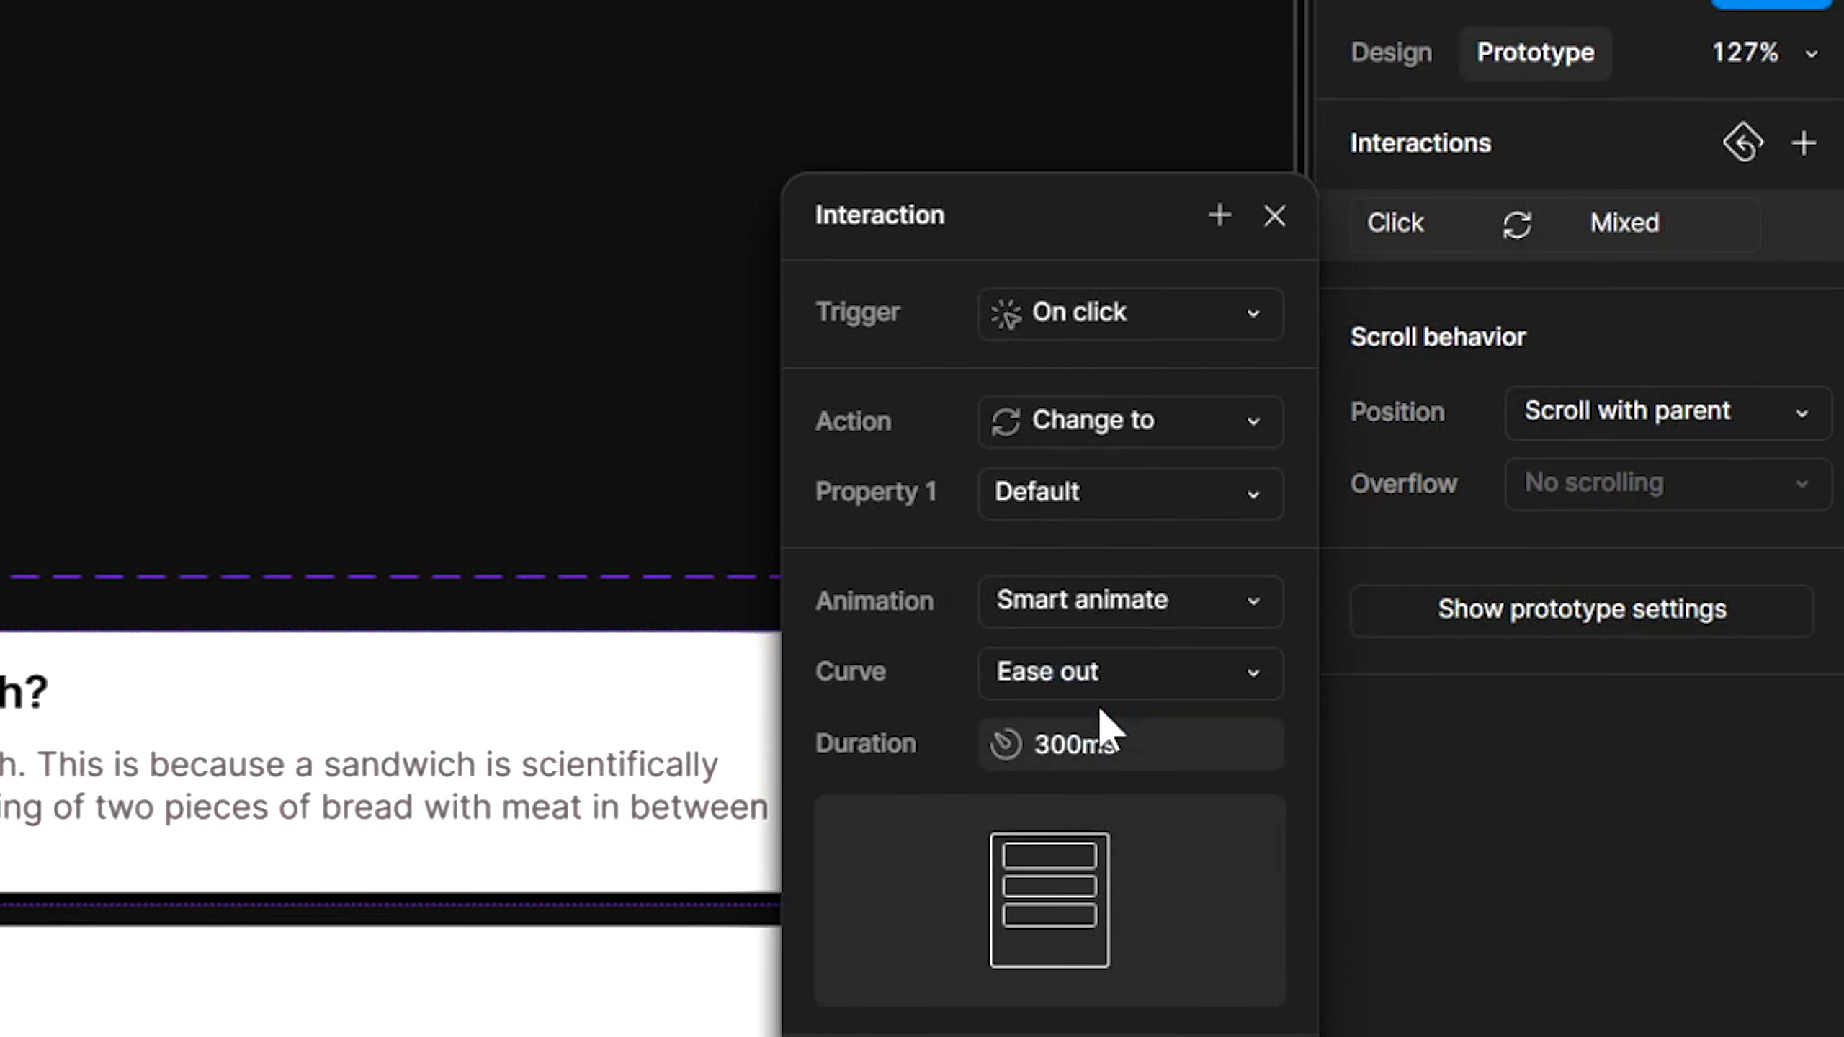
left_click(1148, 750)
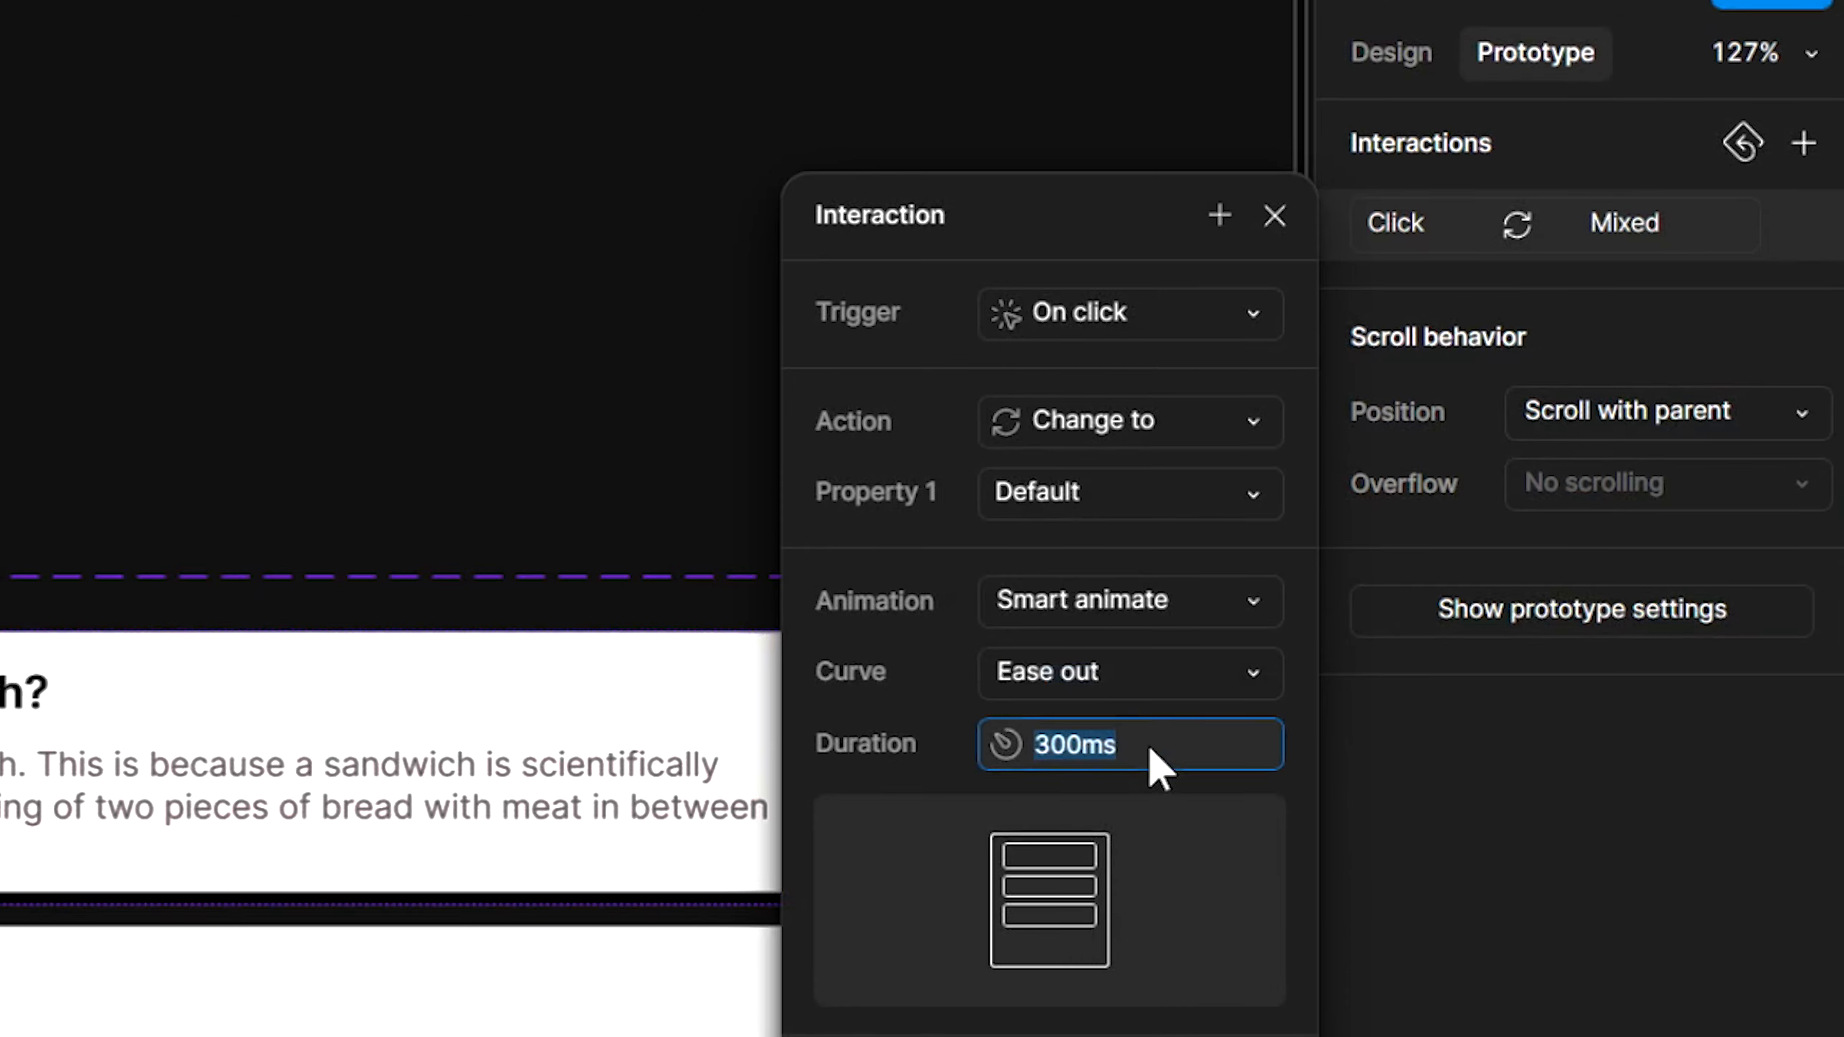
left_click(950, 754)
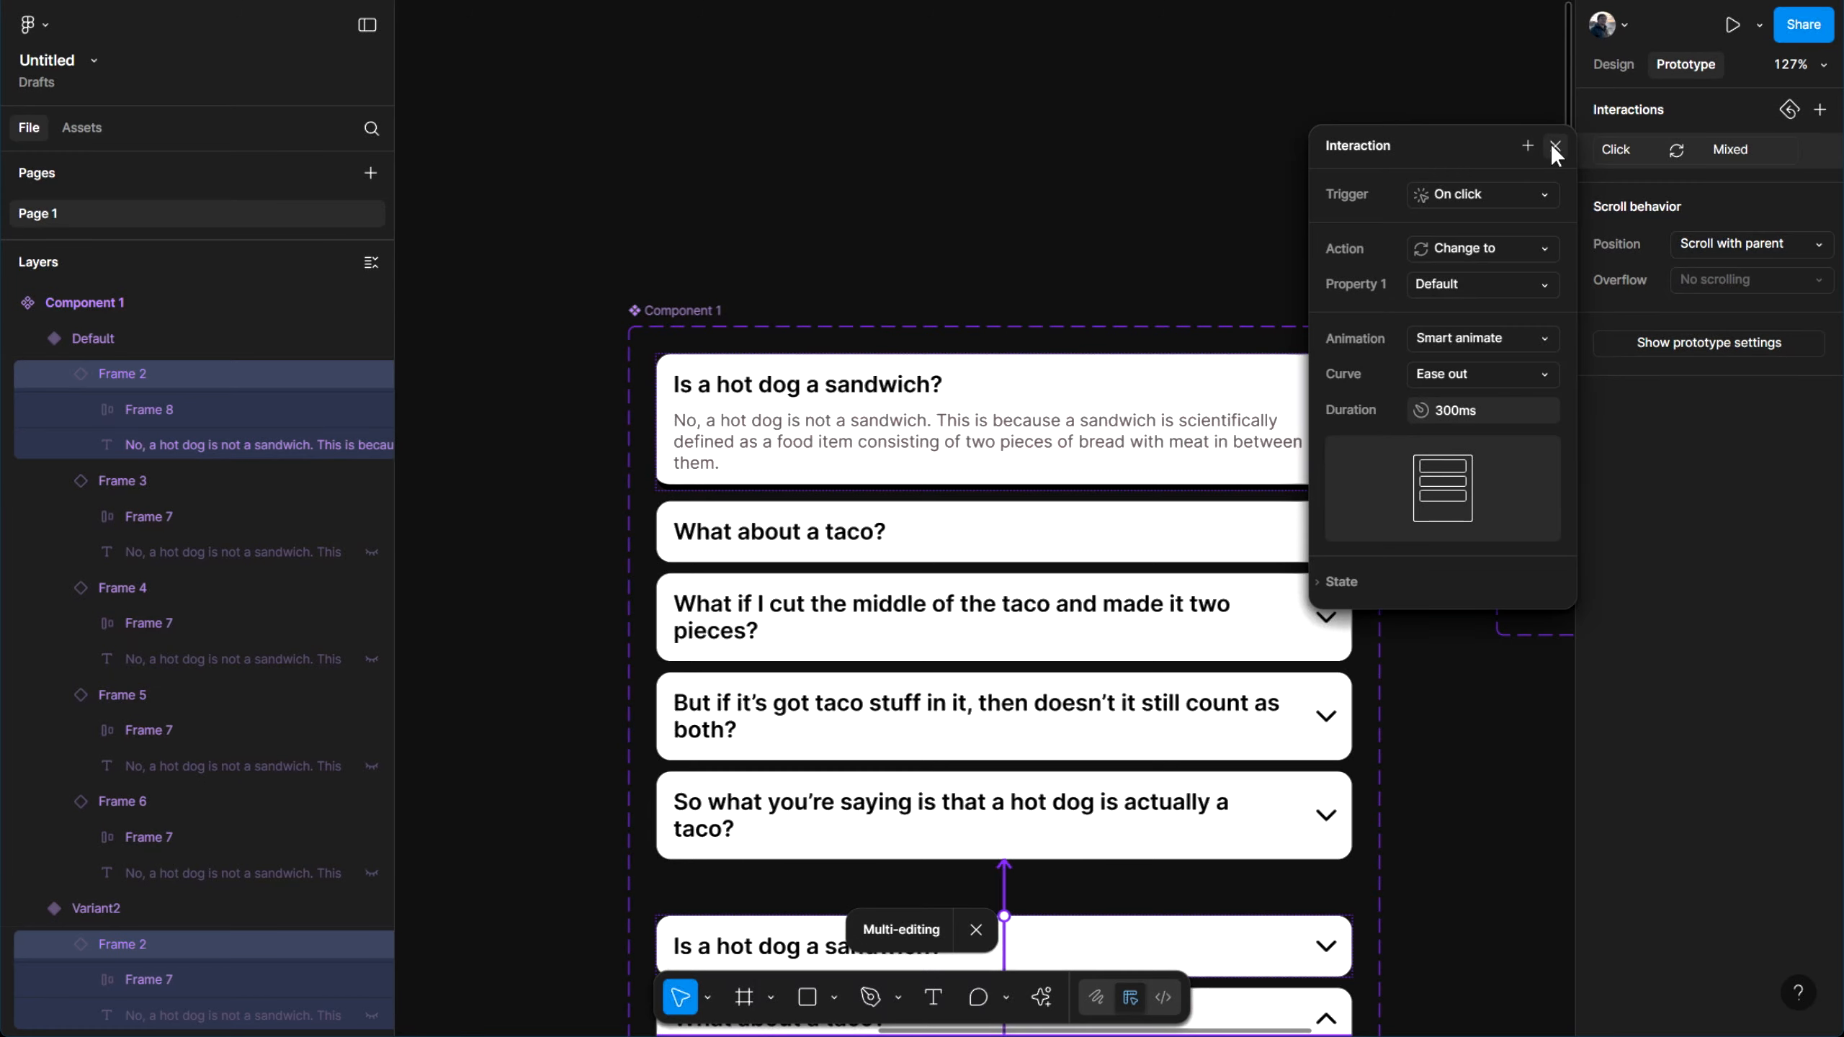
left_click(1554, 149)
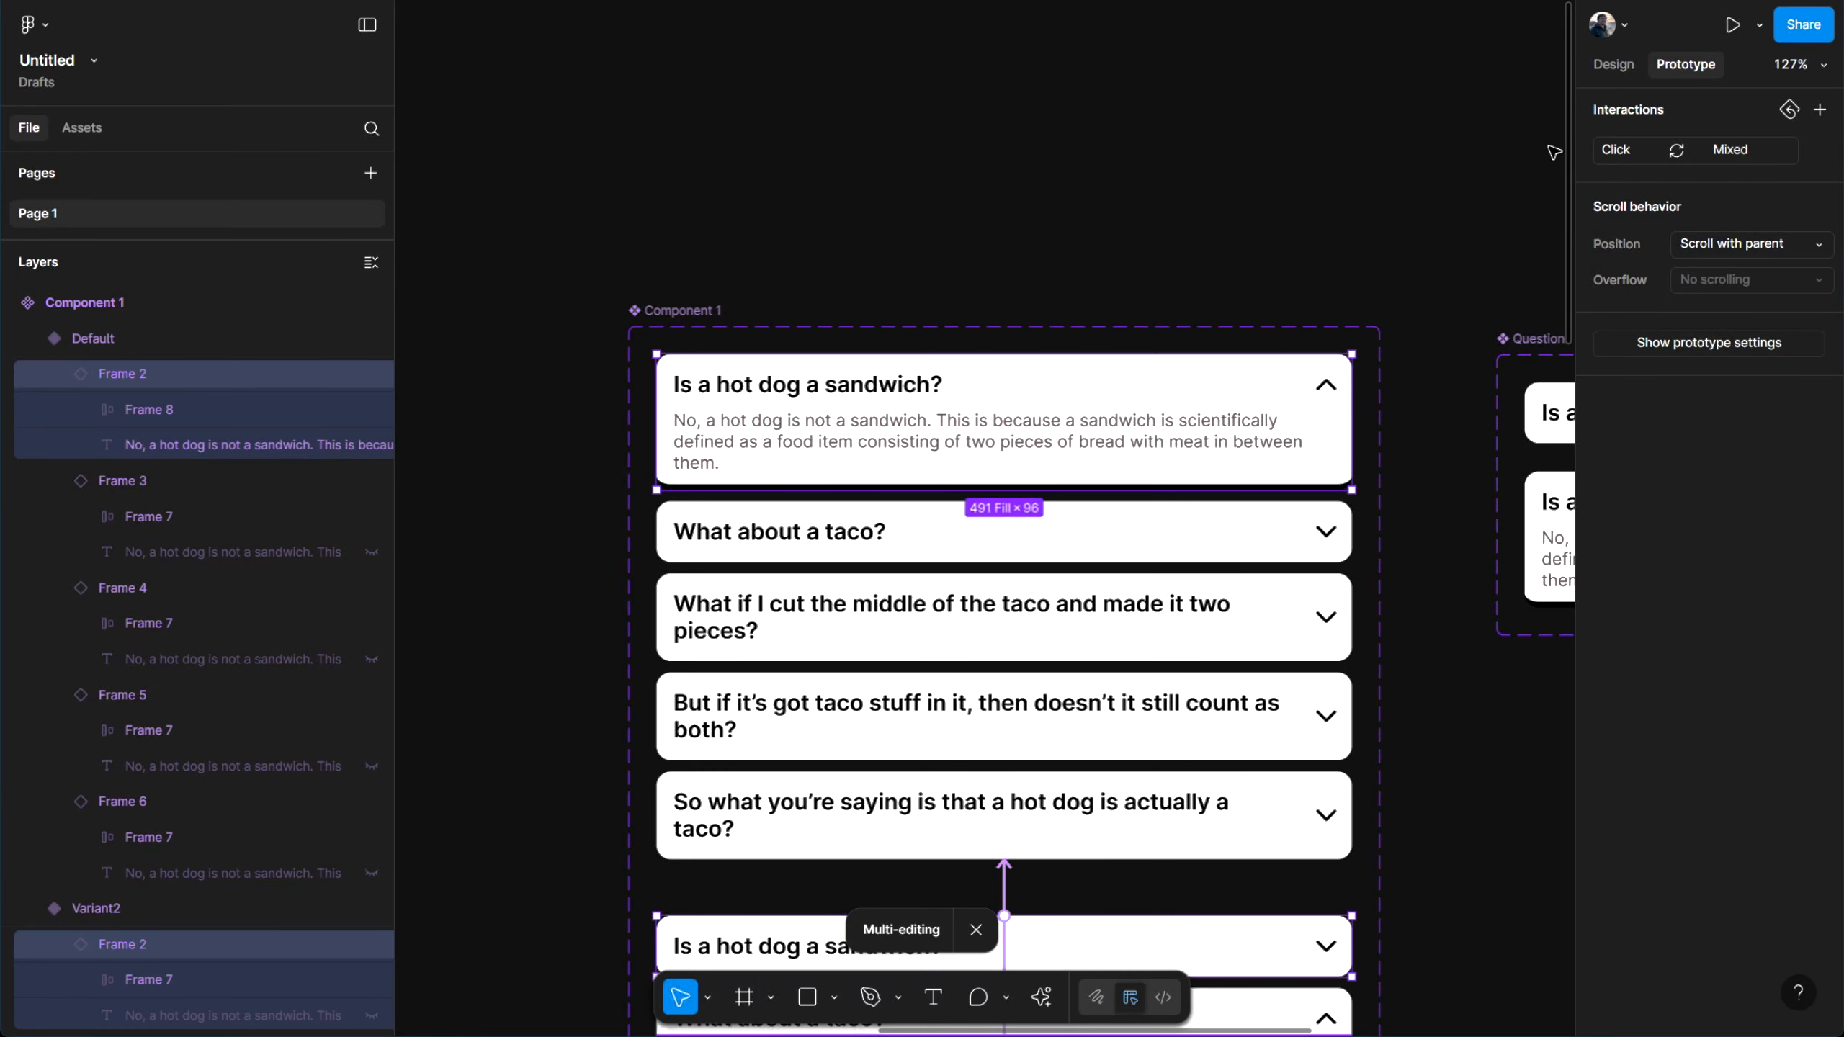
Review the first cards' prototype connections, and multi-select the "What about a taco?" card in all of Component 1's variants
scroll(1416, 240, "down", 5)
scroll(1415, 240, "down", 5)
scroll(1417, 243, "down", 3)
scroll(1434, 297, "down", 5)
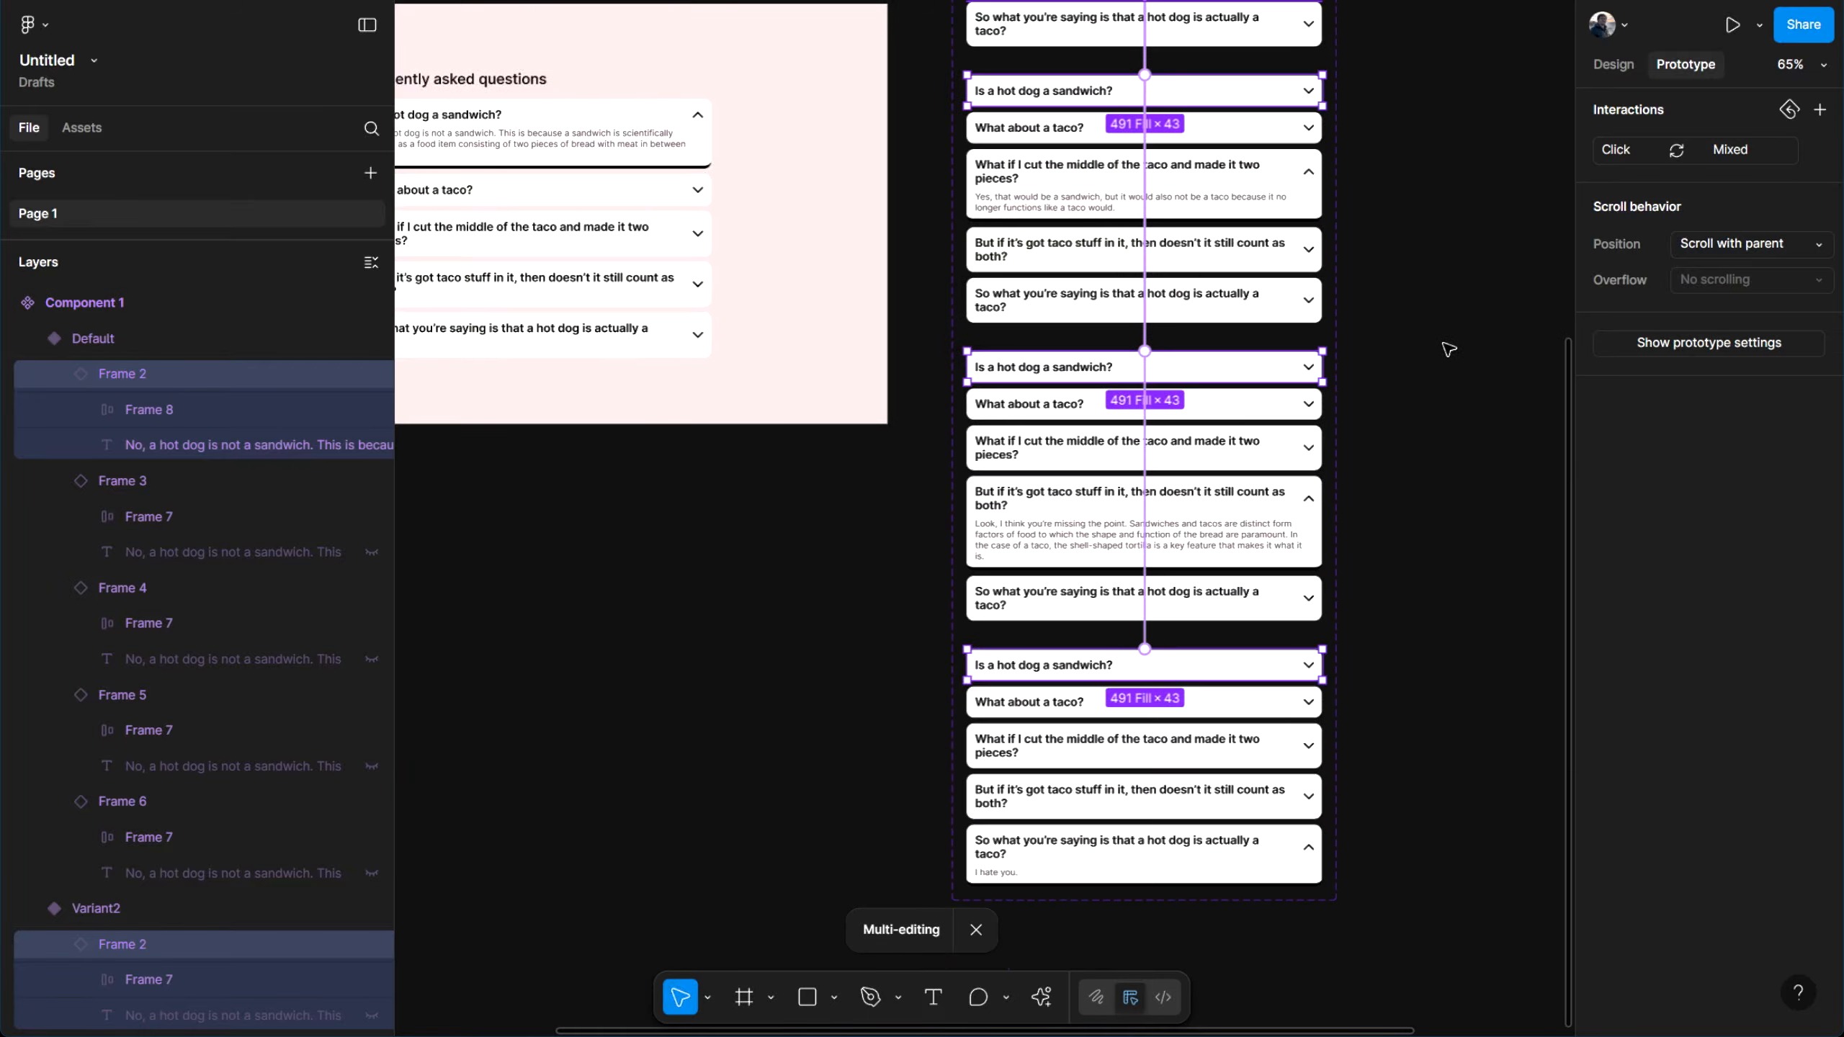
scroll(1476, 145, "up", 15)
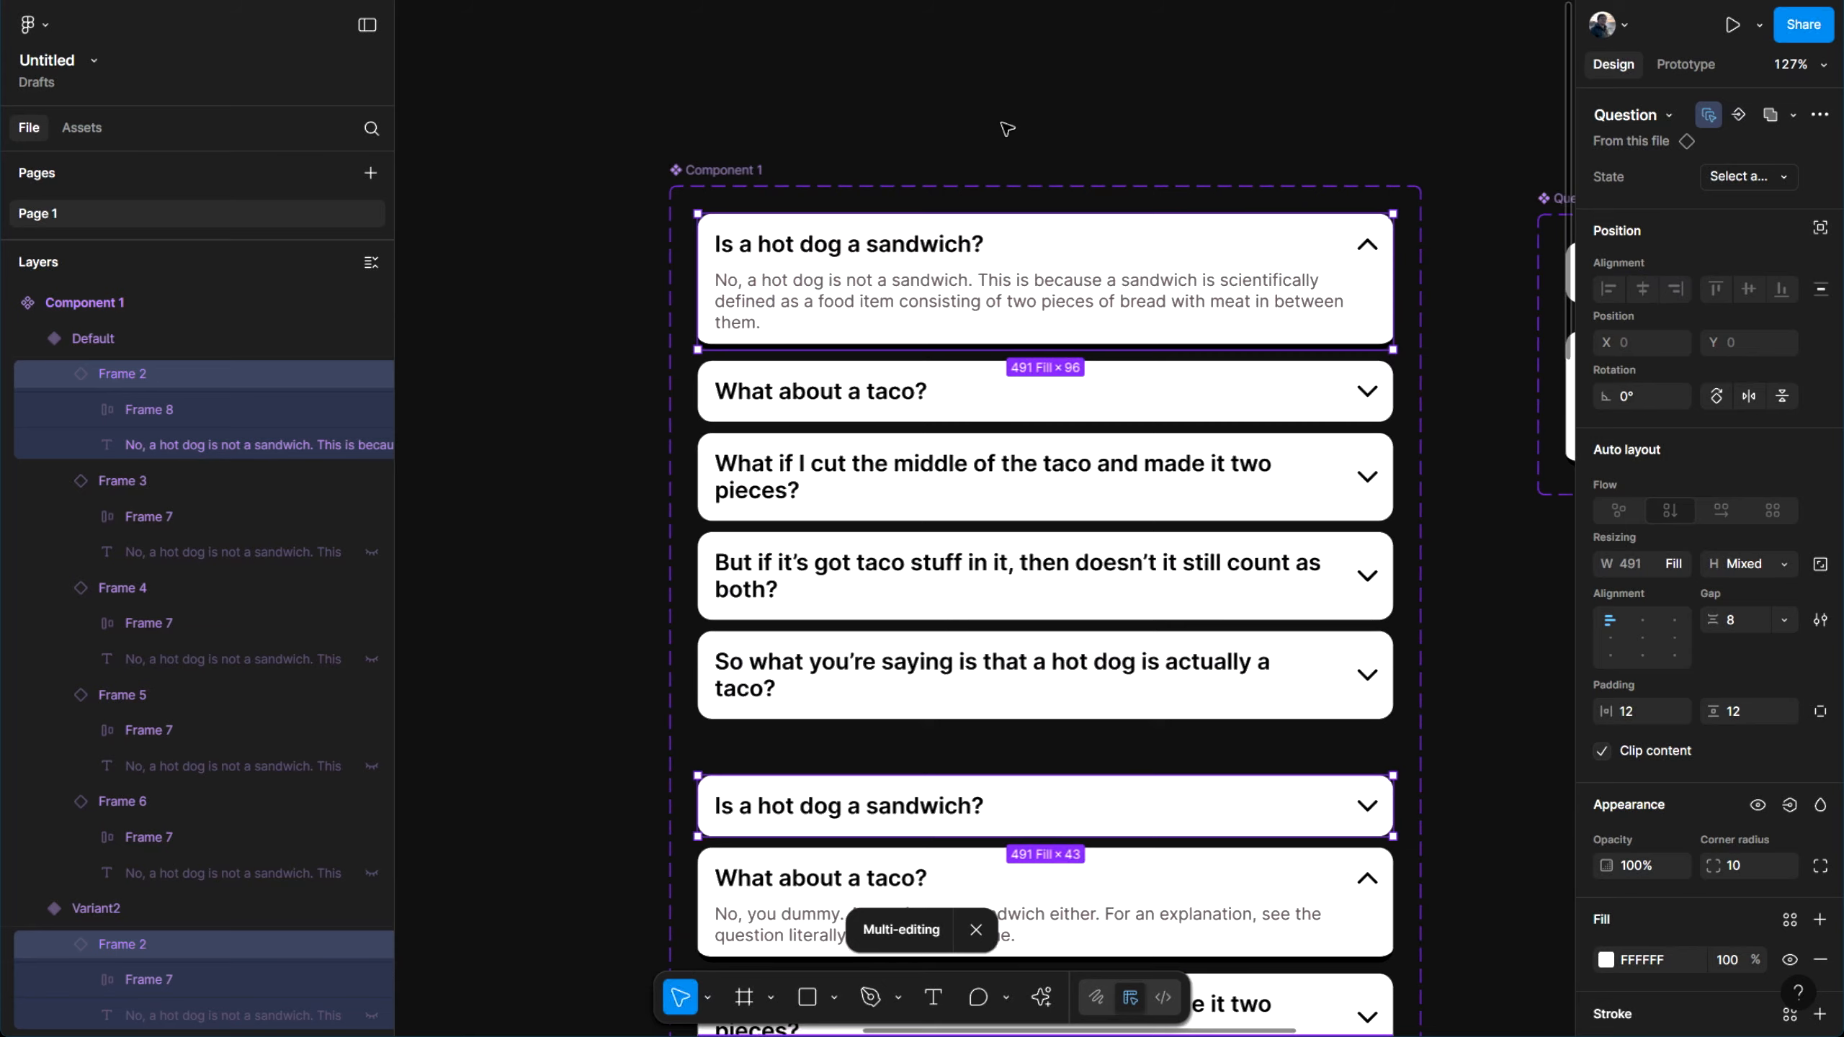
left_click(879, 396)
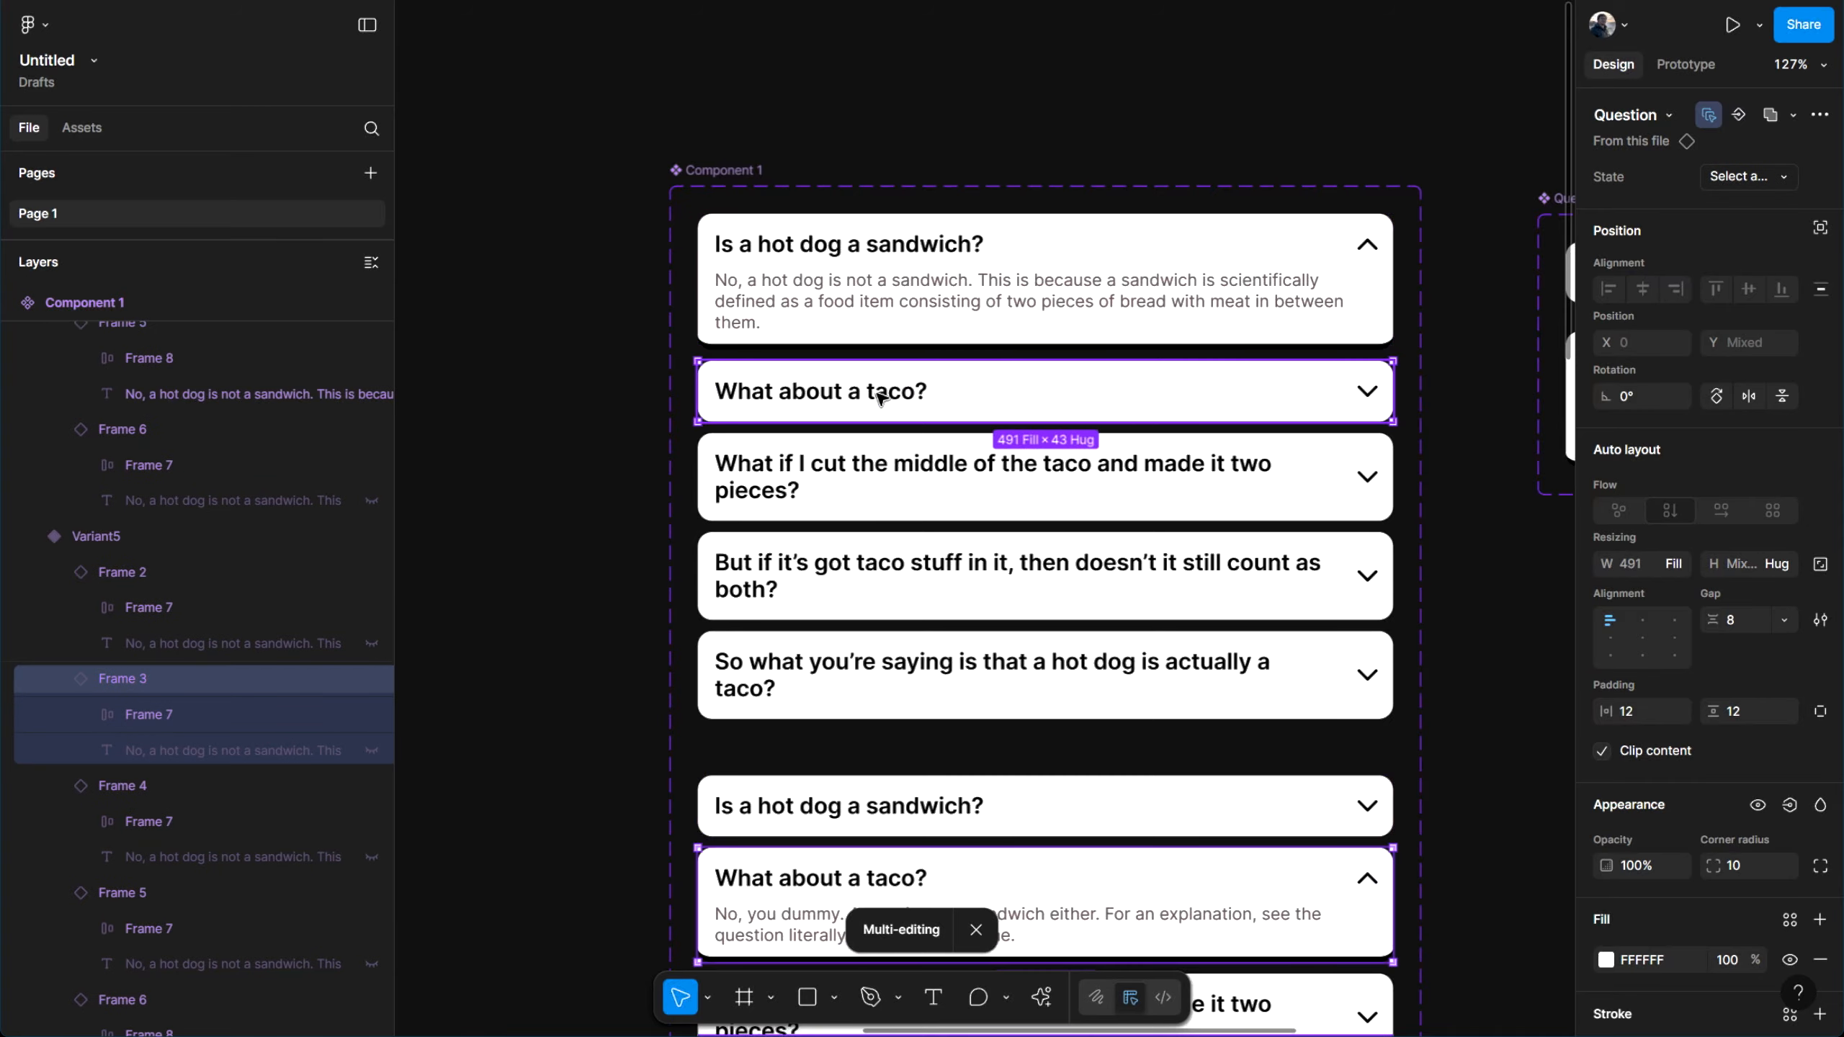
scroll(883, 393, "down", 5)
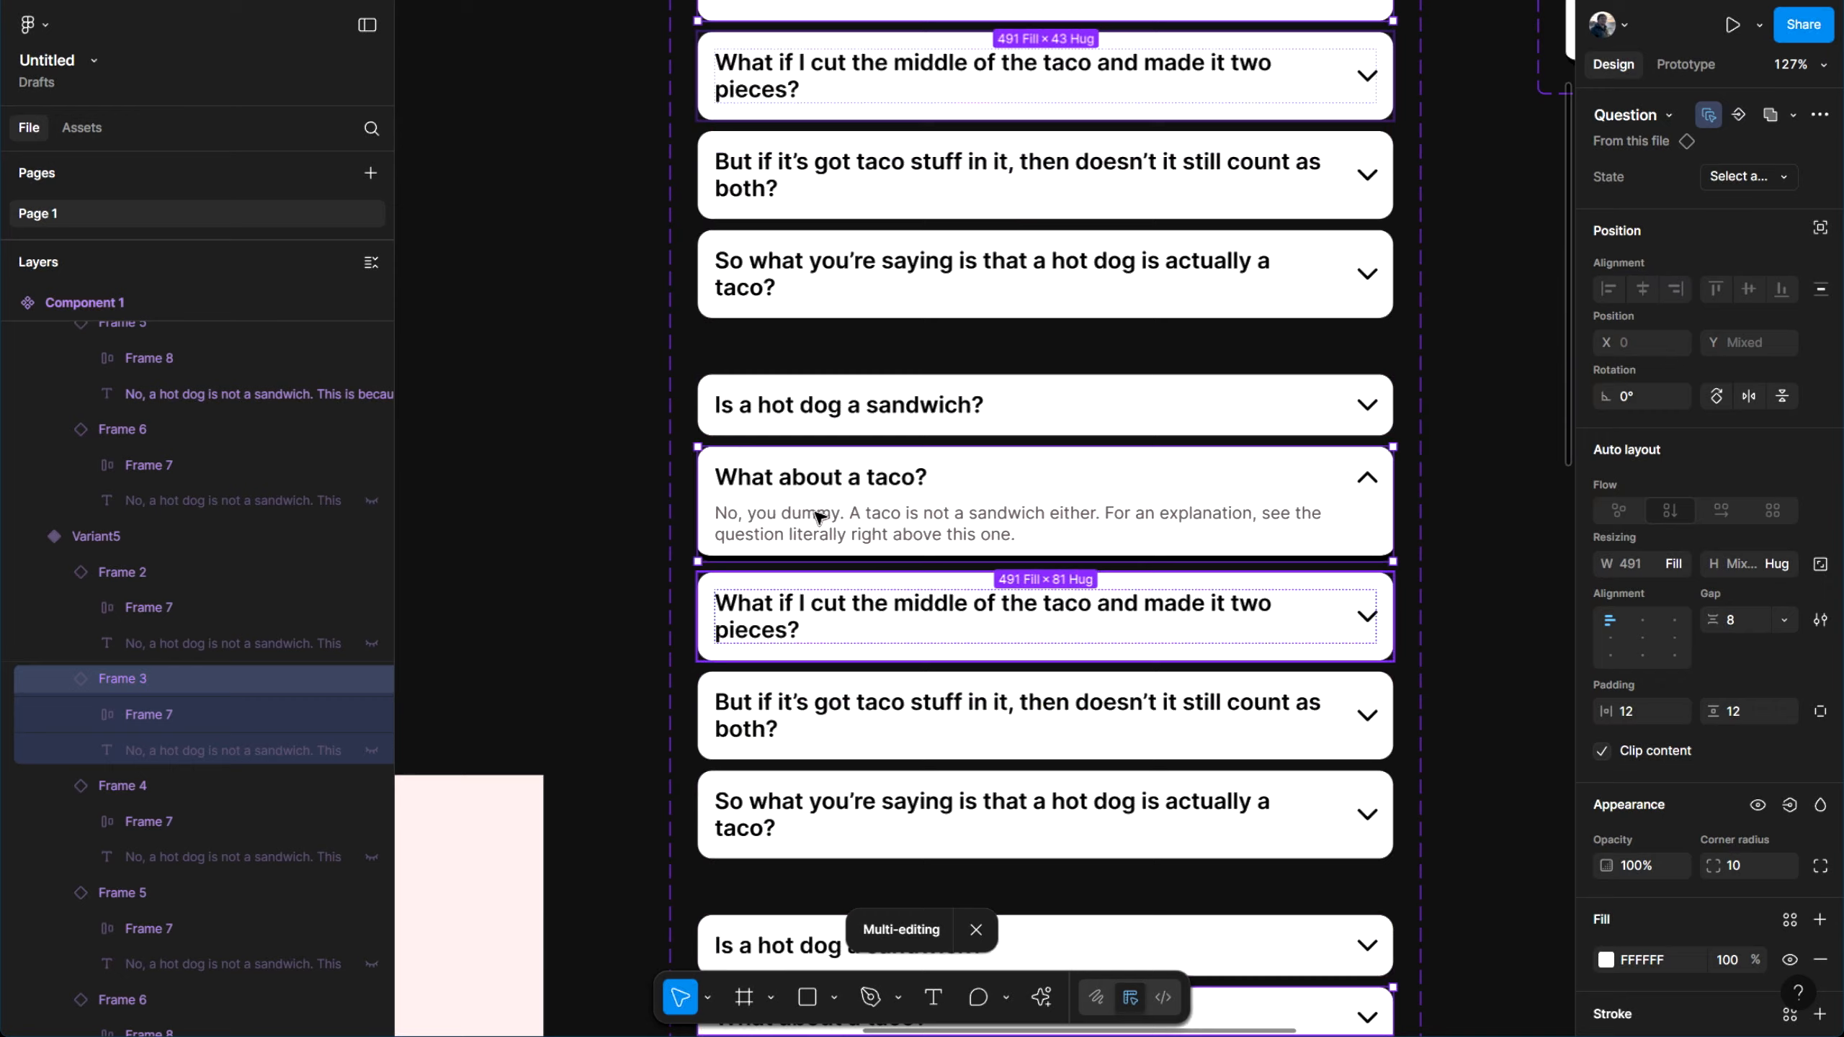
scroll(816, 626, "down", 3)
scroll(820, 589, "down", 3)
scroll(835, 509, "up", 5)
scroll(876, 382, "up", 5)
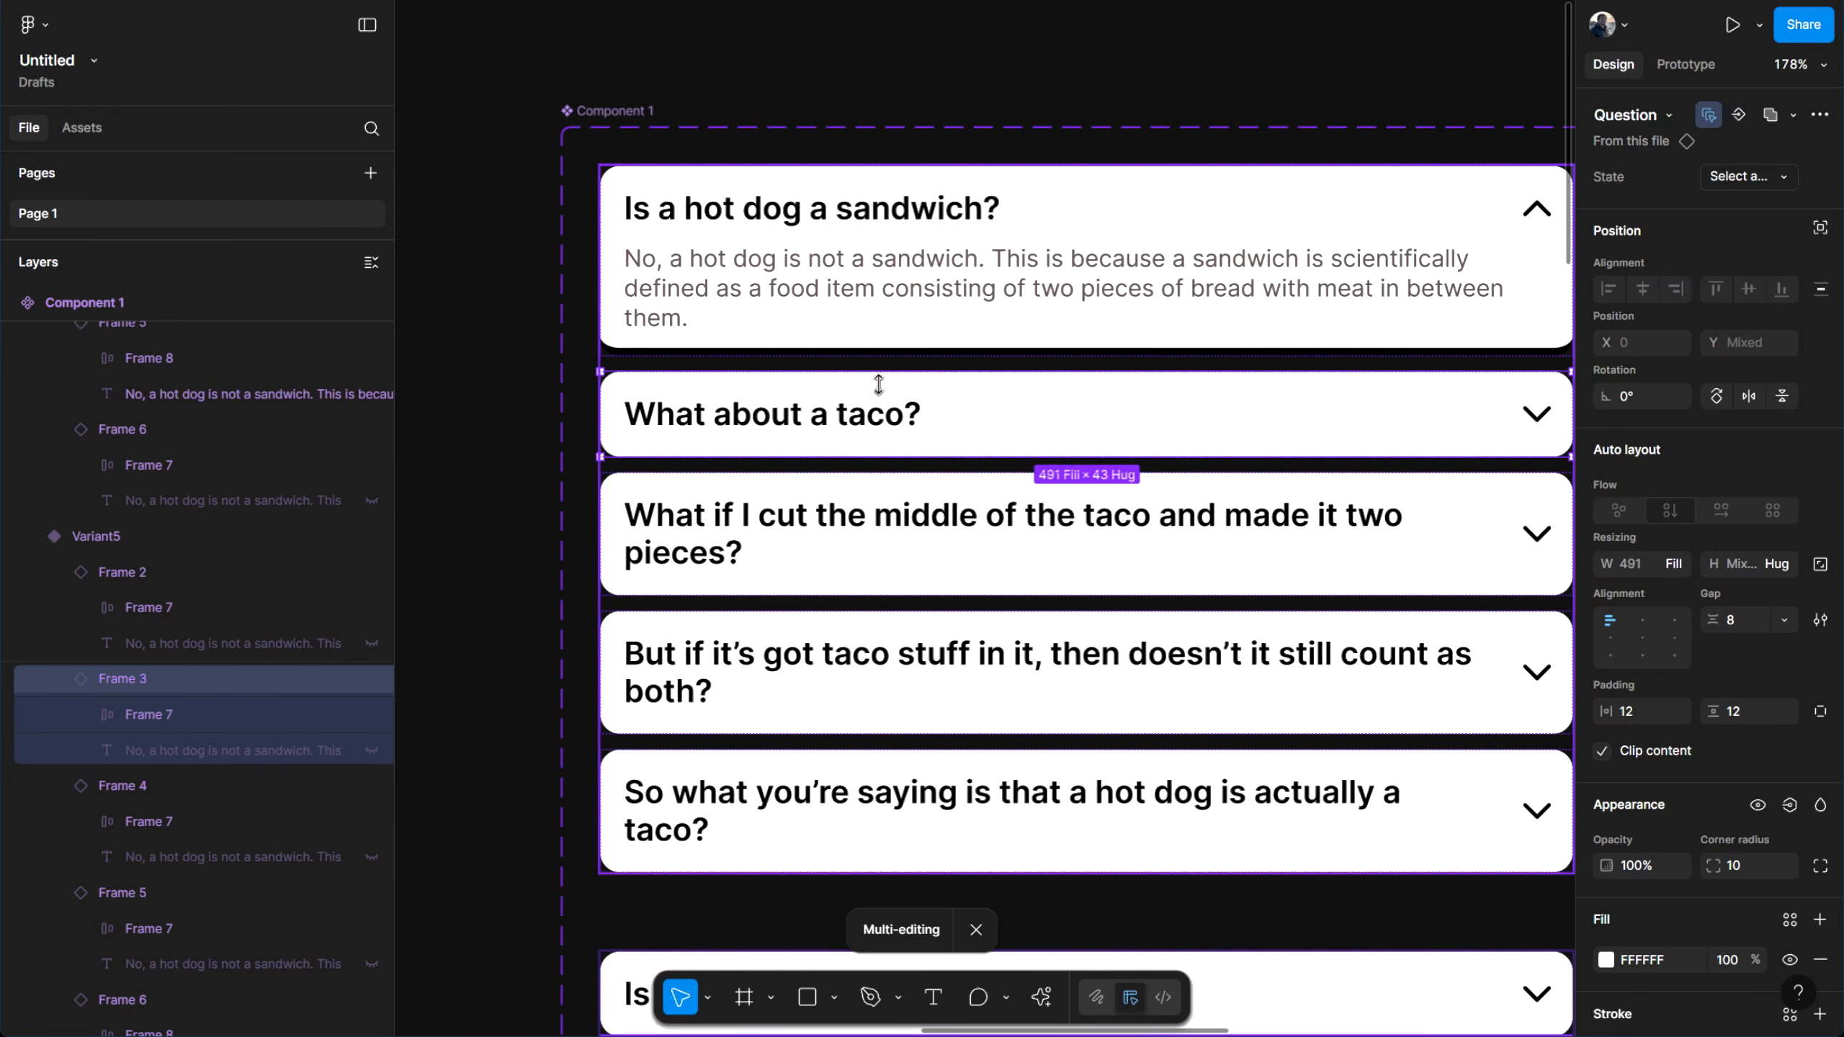
Give the selected "What about a taco?" cards an On click interaction that changes Property 1 to Variant2 using Smart animate
left_click(1685, 64)
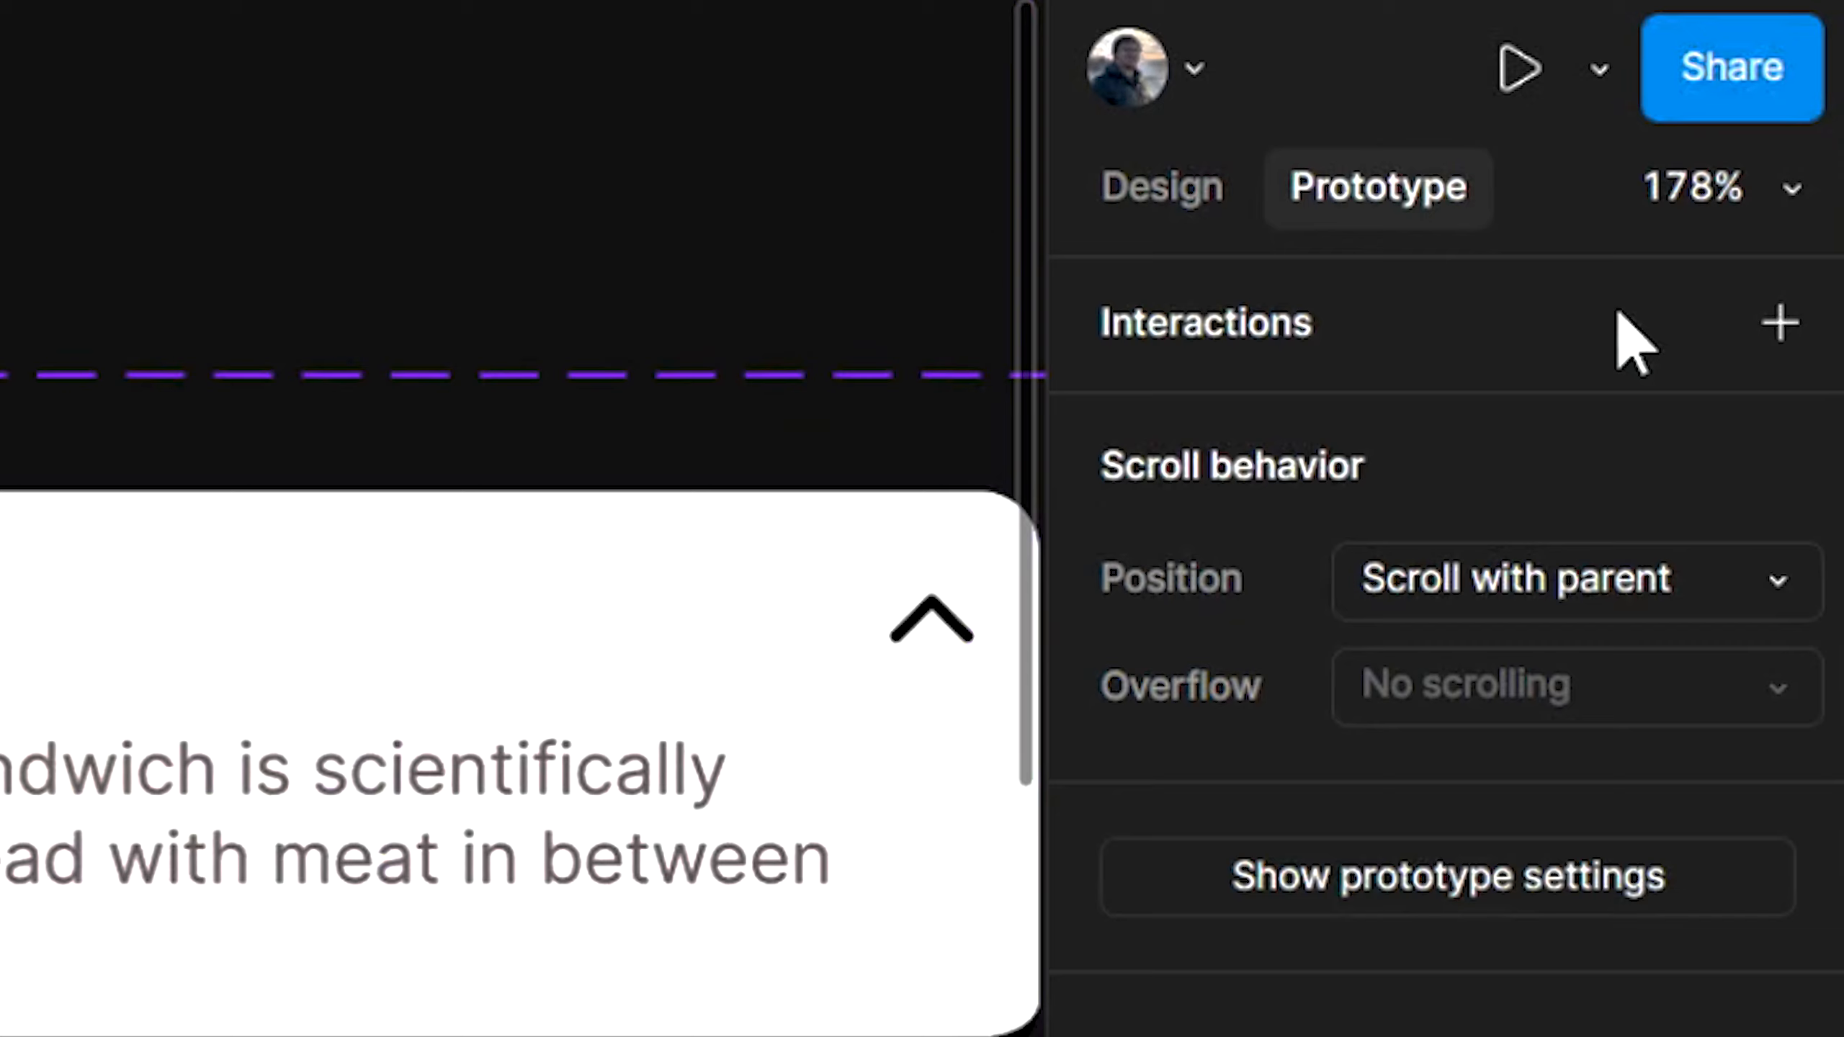
left_click(1780, 323)
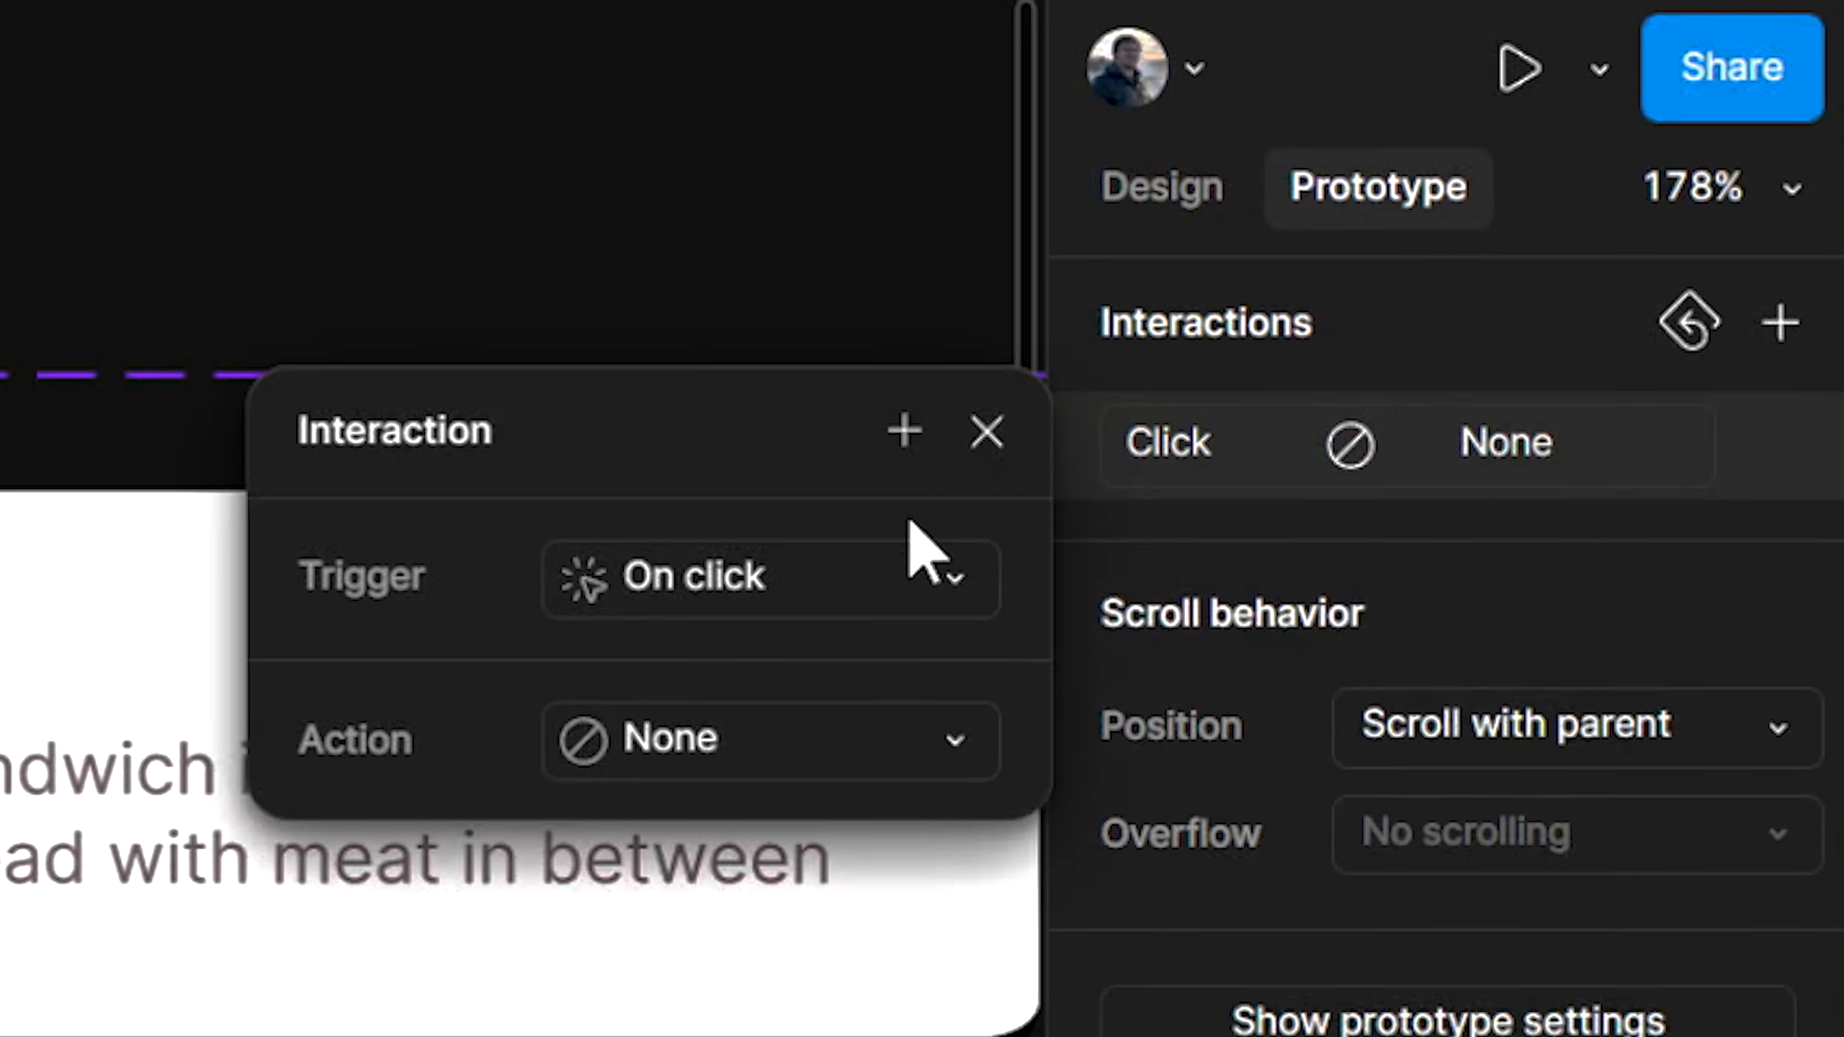
left_click(770, 738)
left_click(1095, 674)
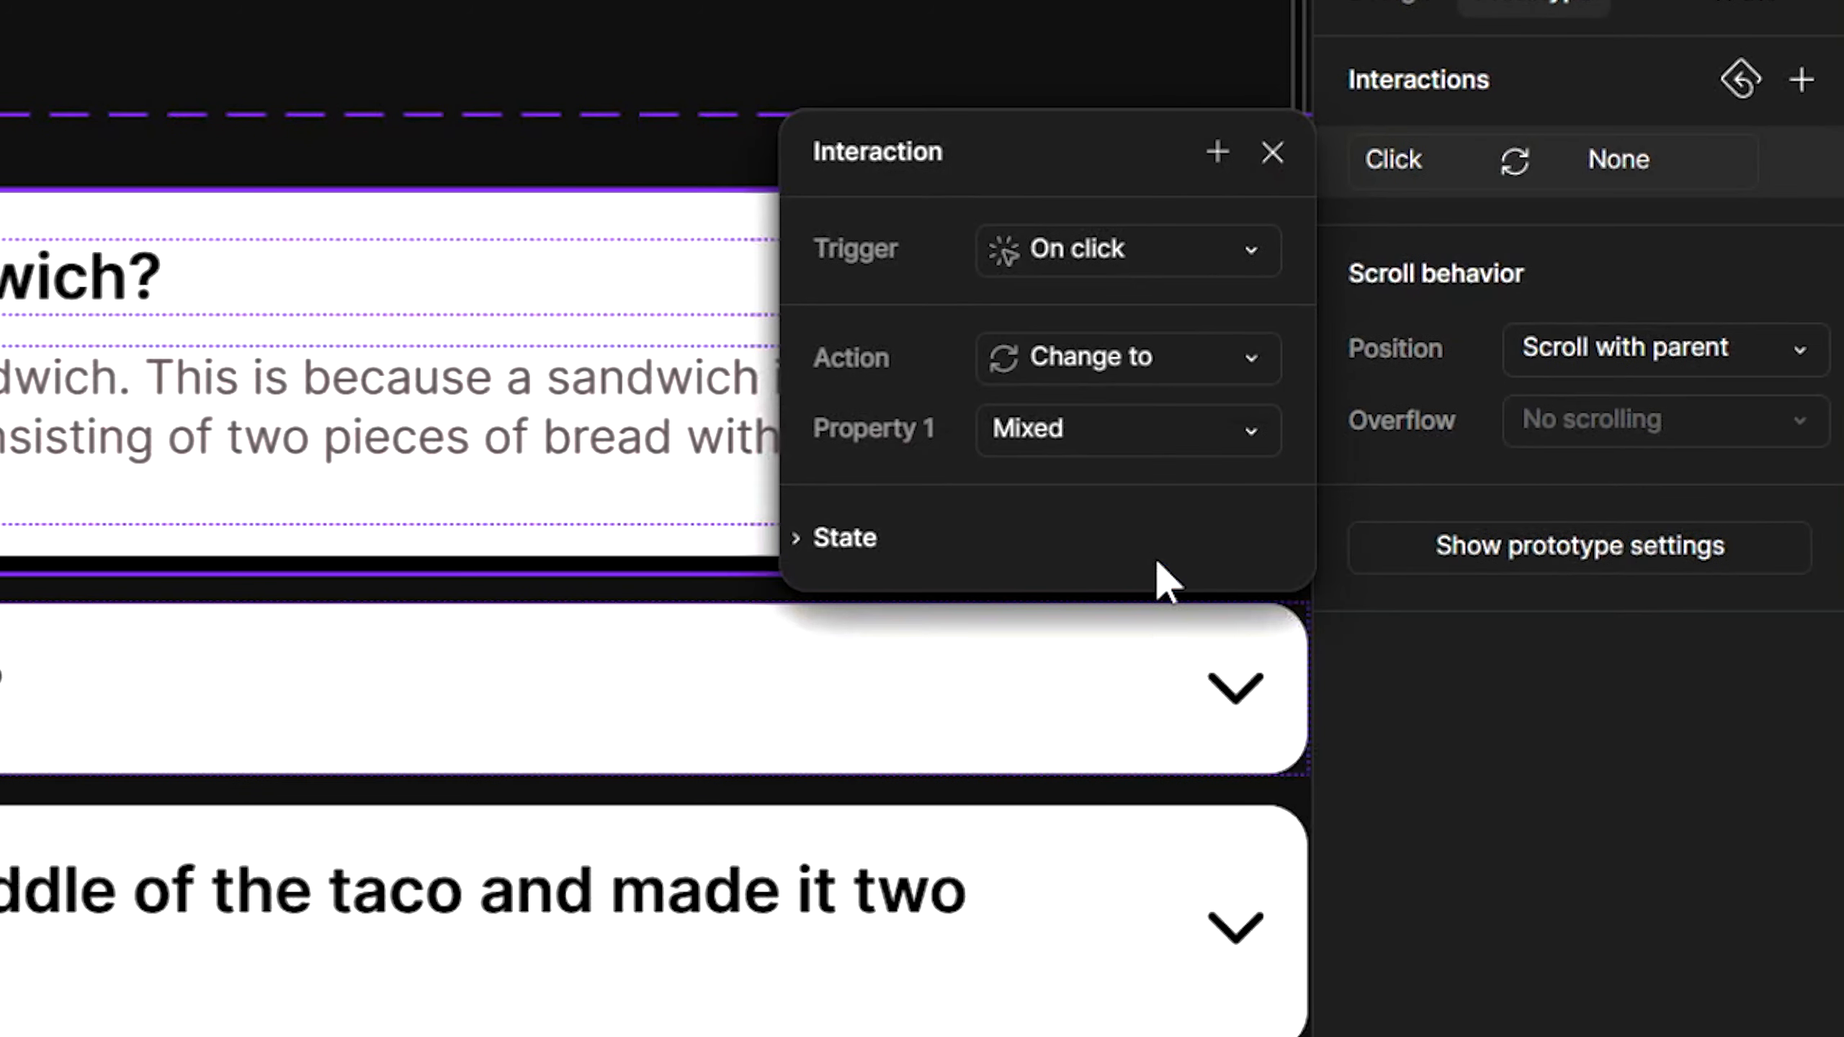
left_click(1072, 511)
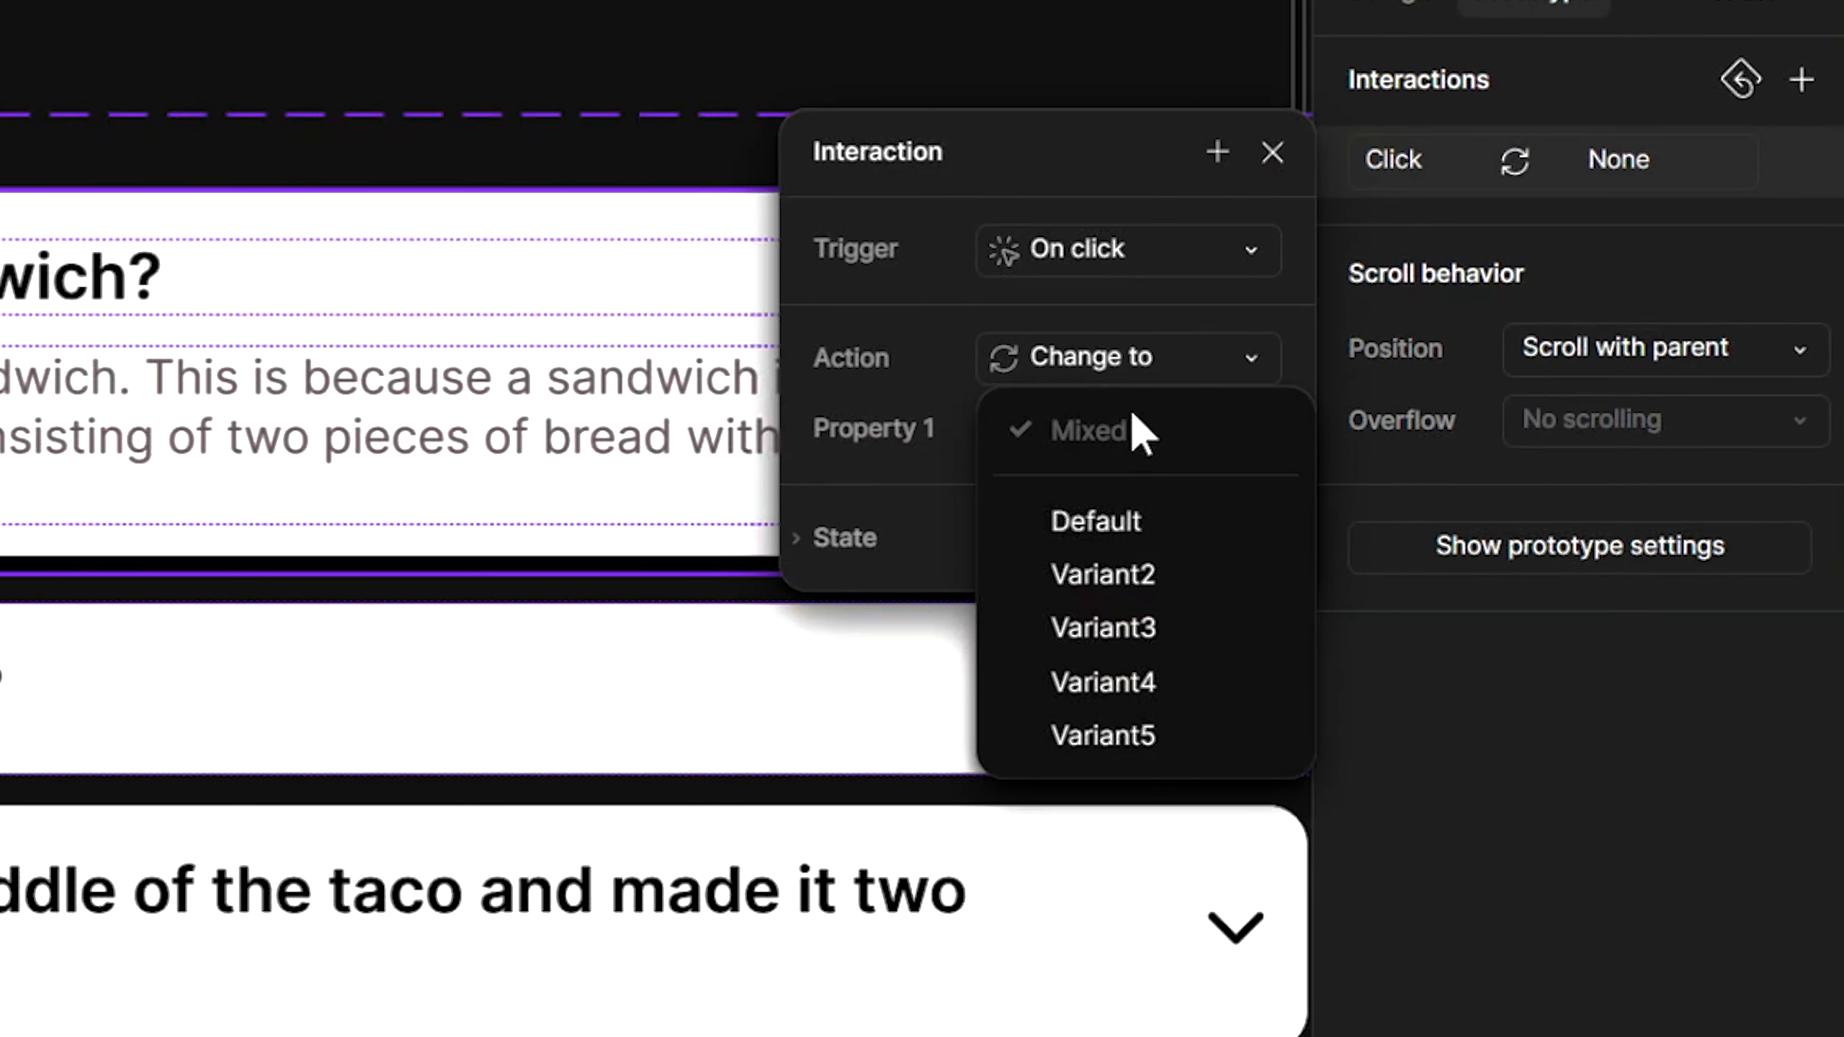
left_click(1115, 577)
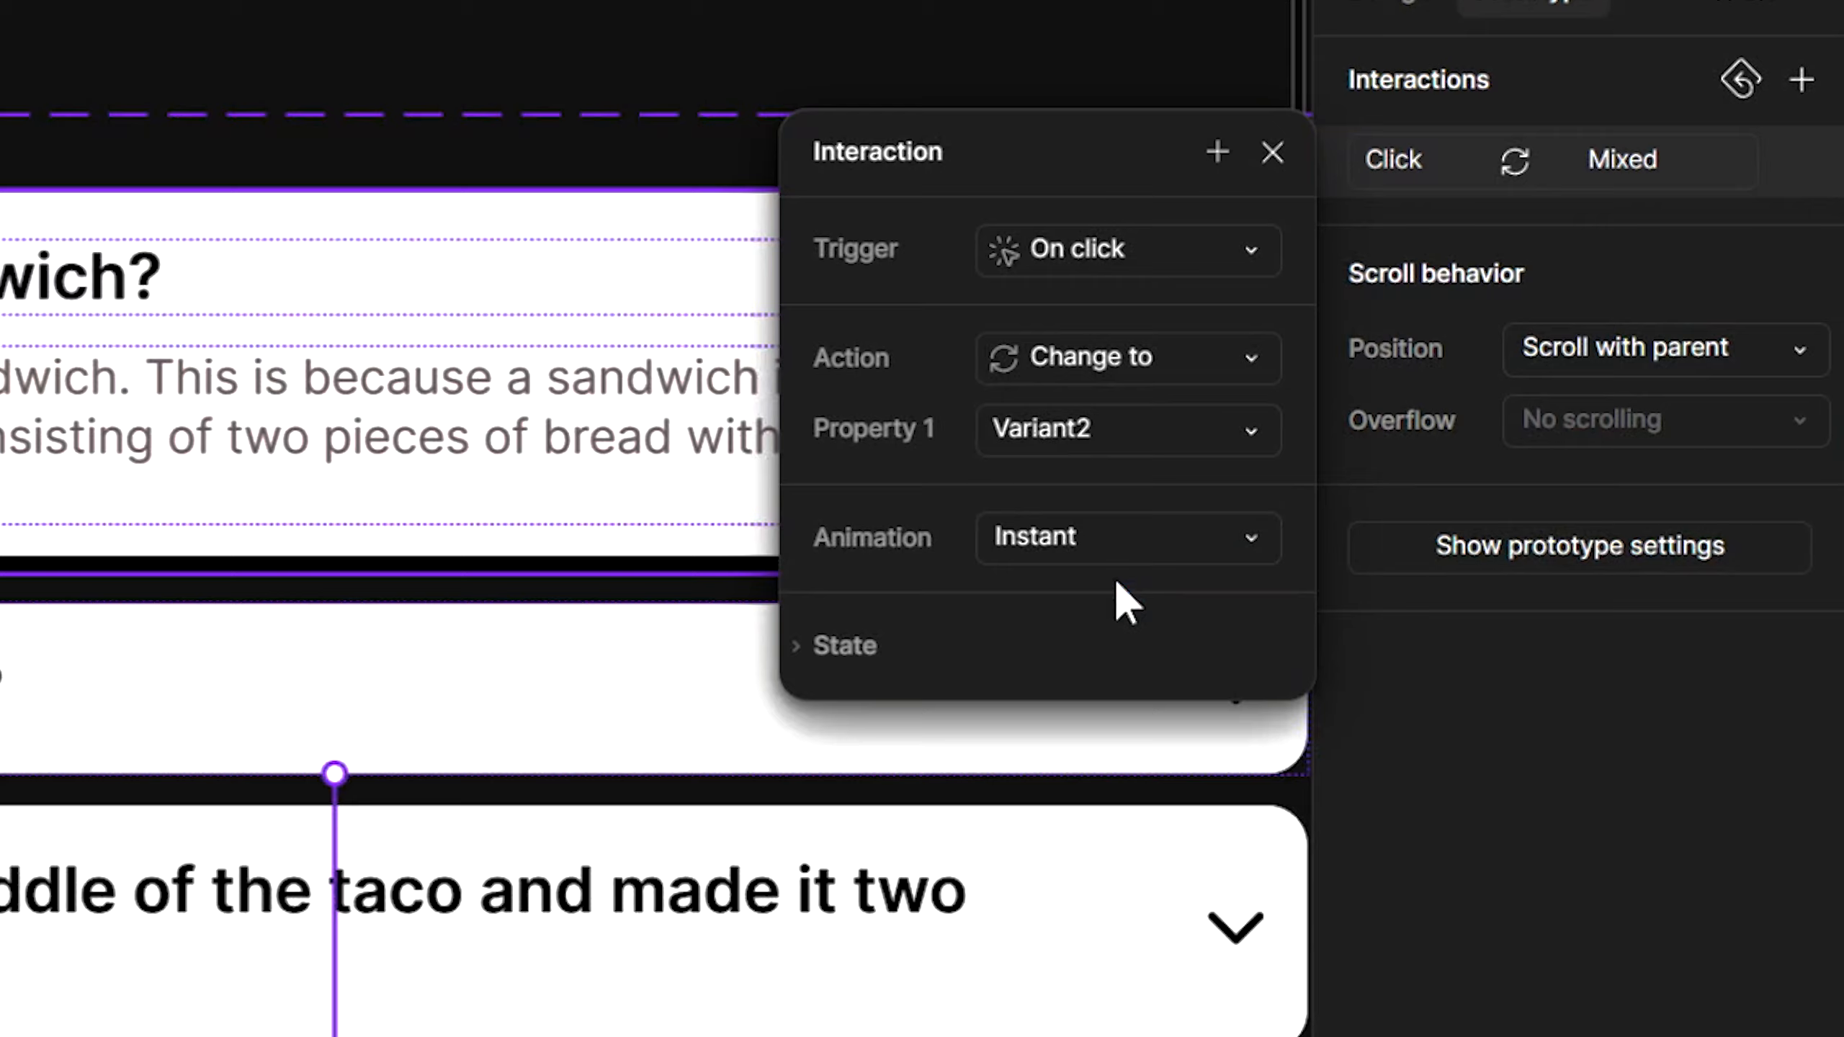
left_click(1061, 541)
left_click(1074, 641)
left_click(1272, 153)
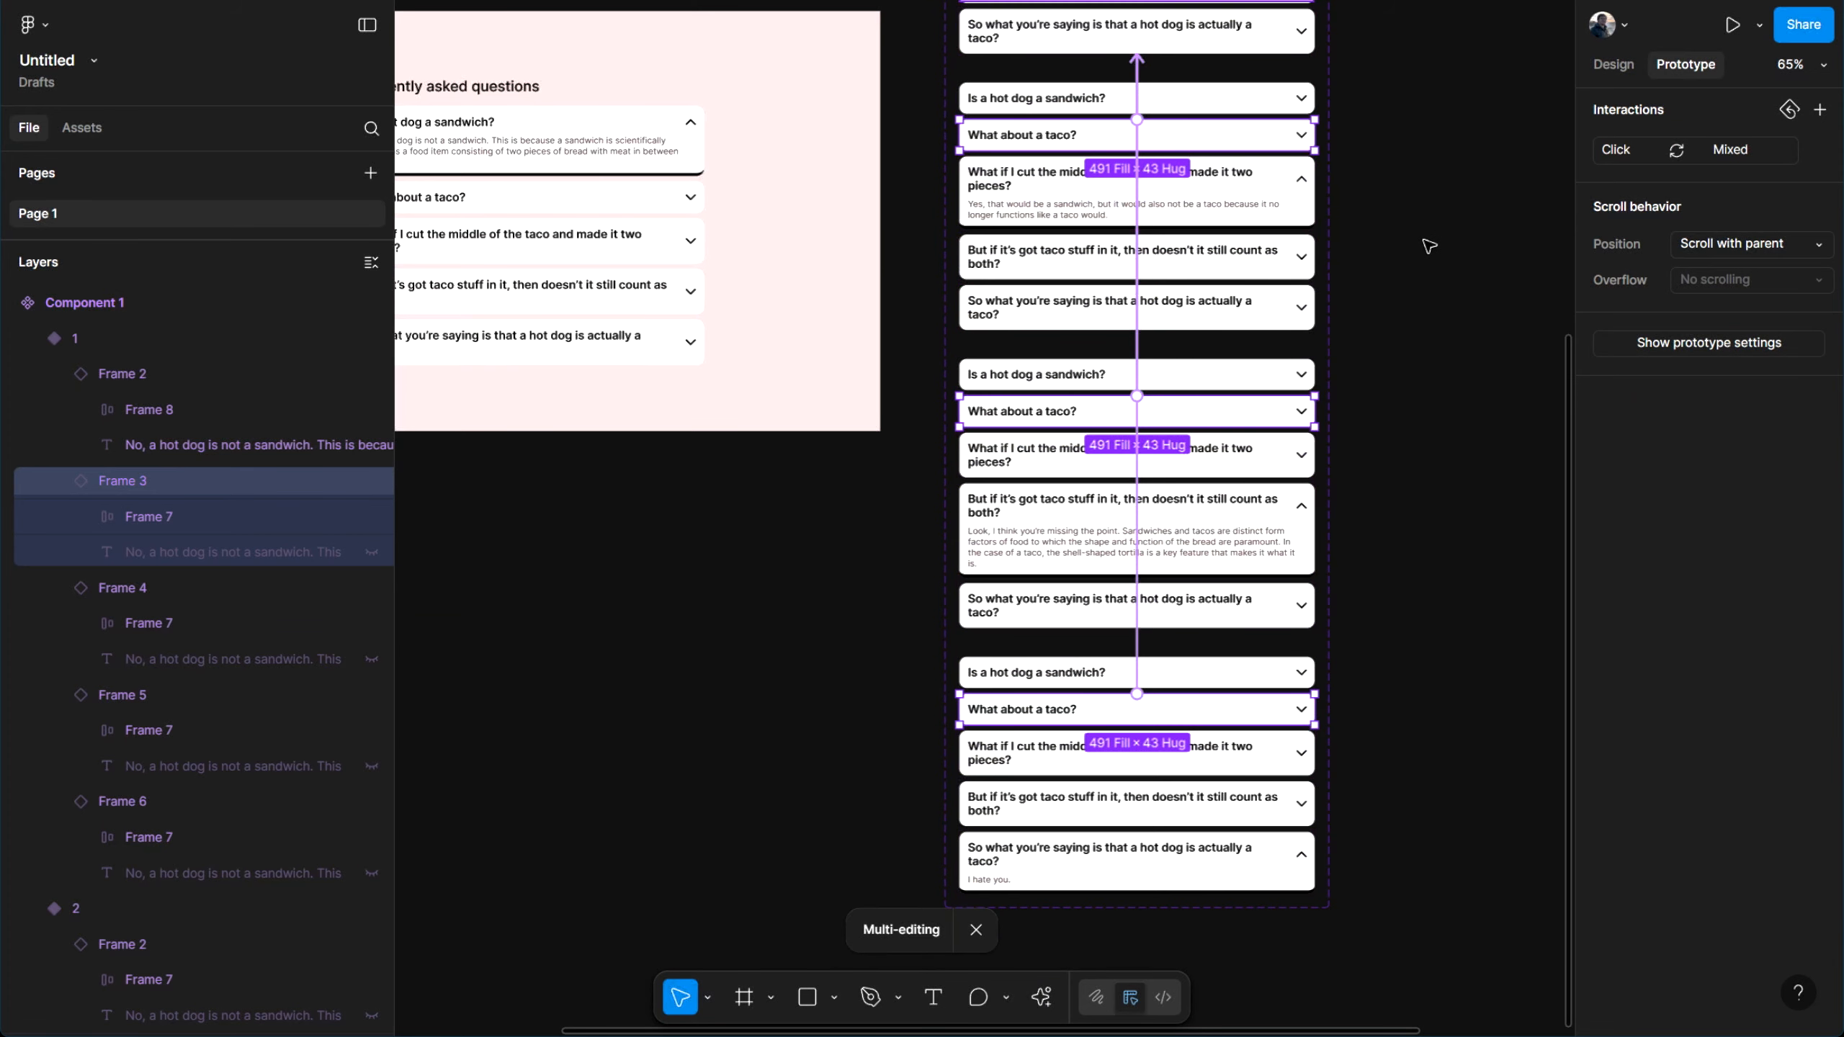
Multi-select the "What if I cut the middle of the taco" cards and add an On click change to Question 3, Smart animate, Ease out, 300ms
scroll(1427, 247, "up", 5)
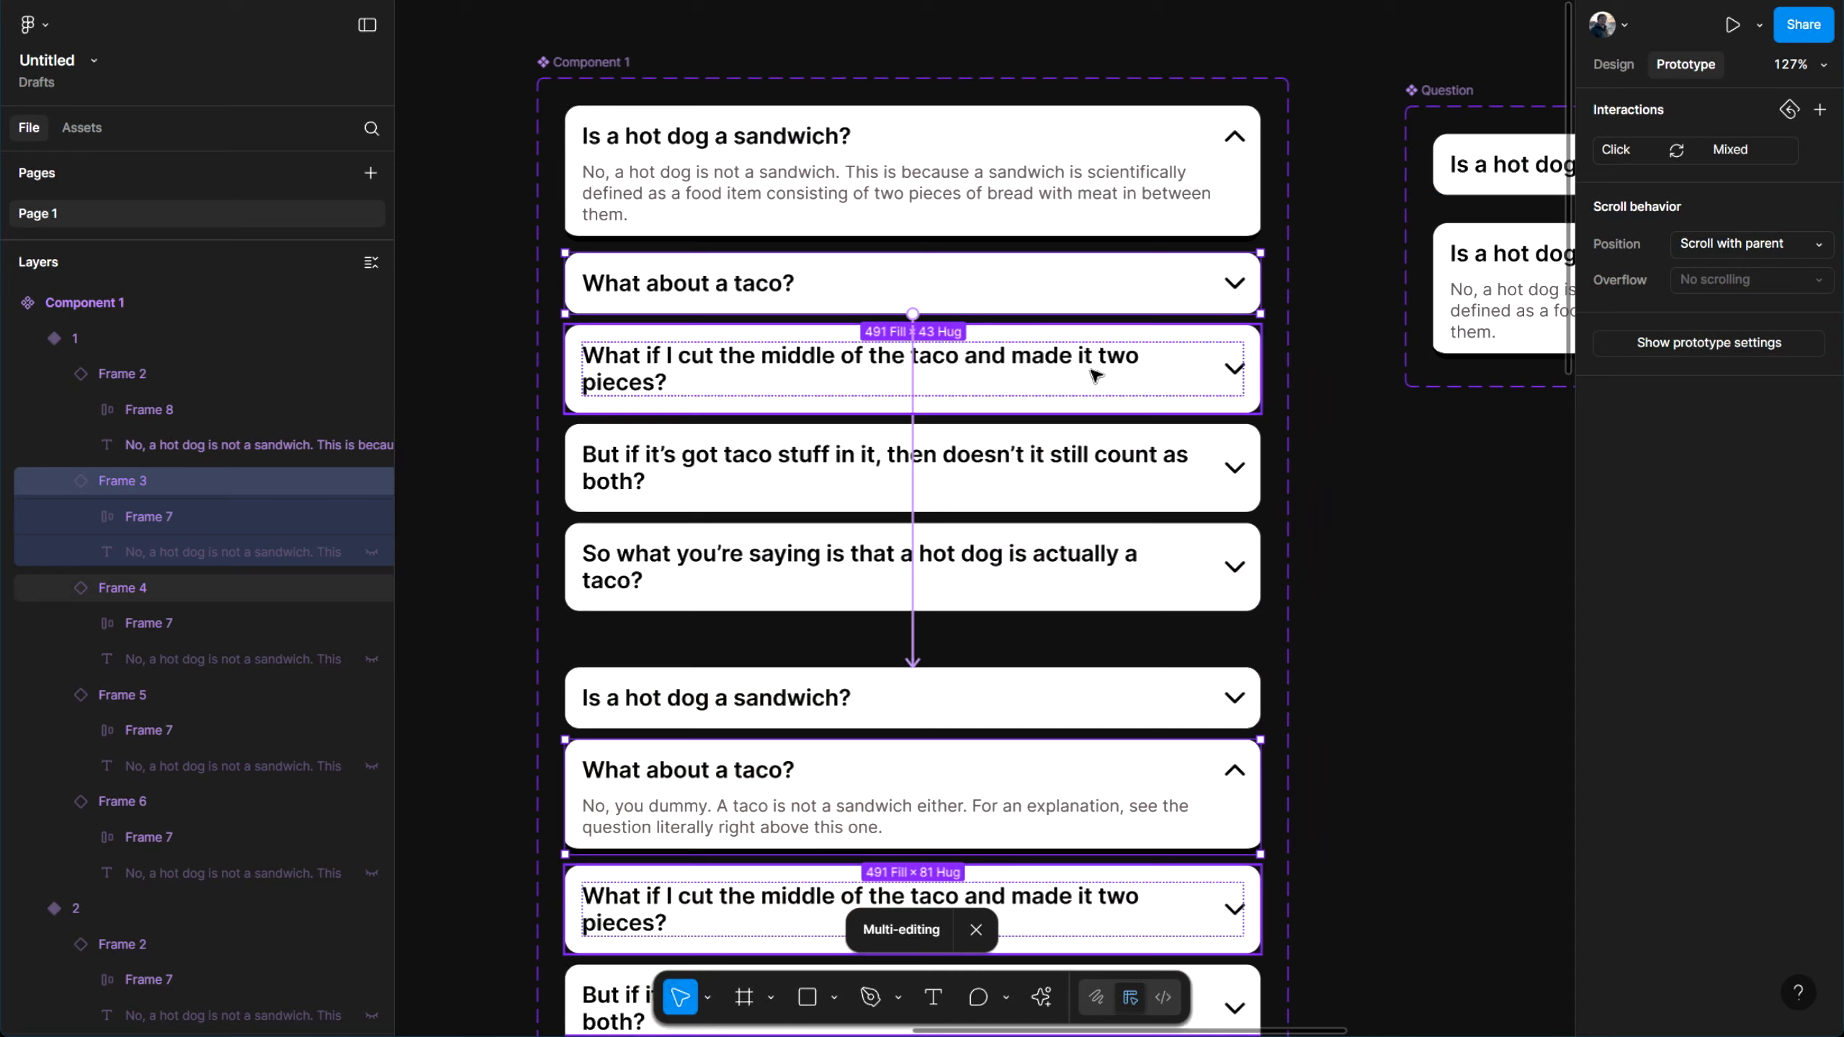
left_click(1092, 370)
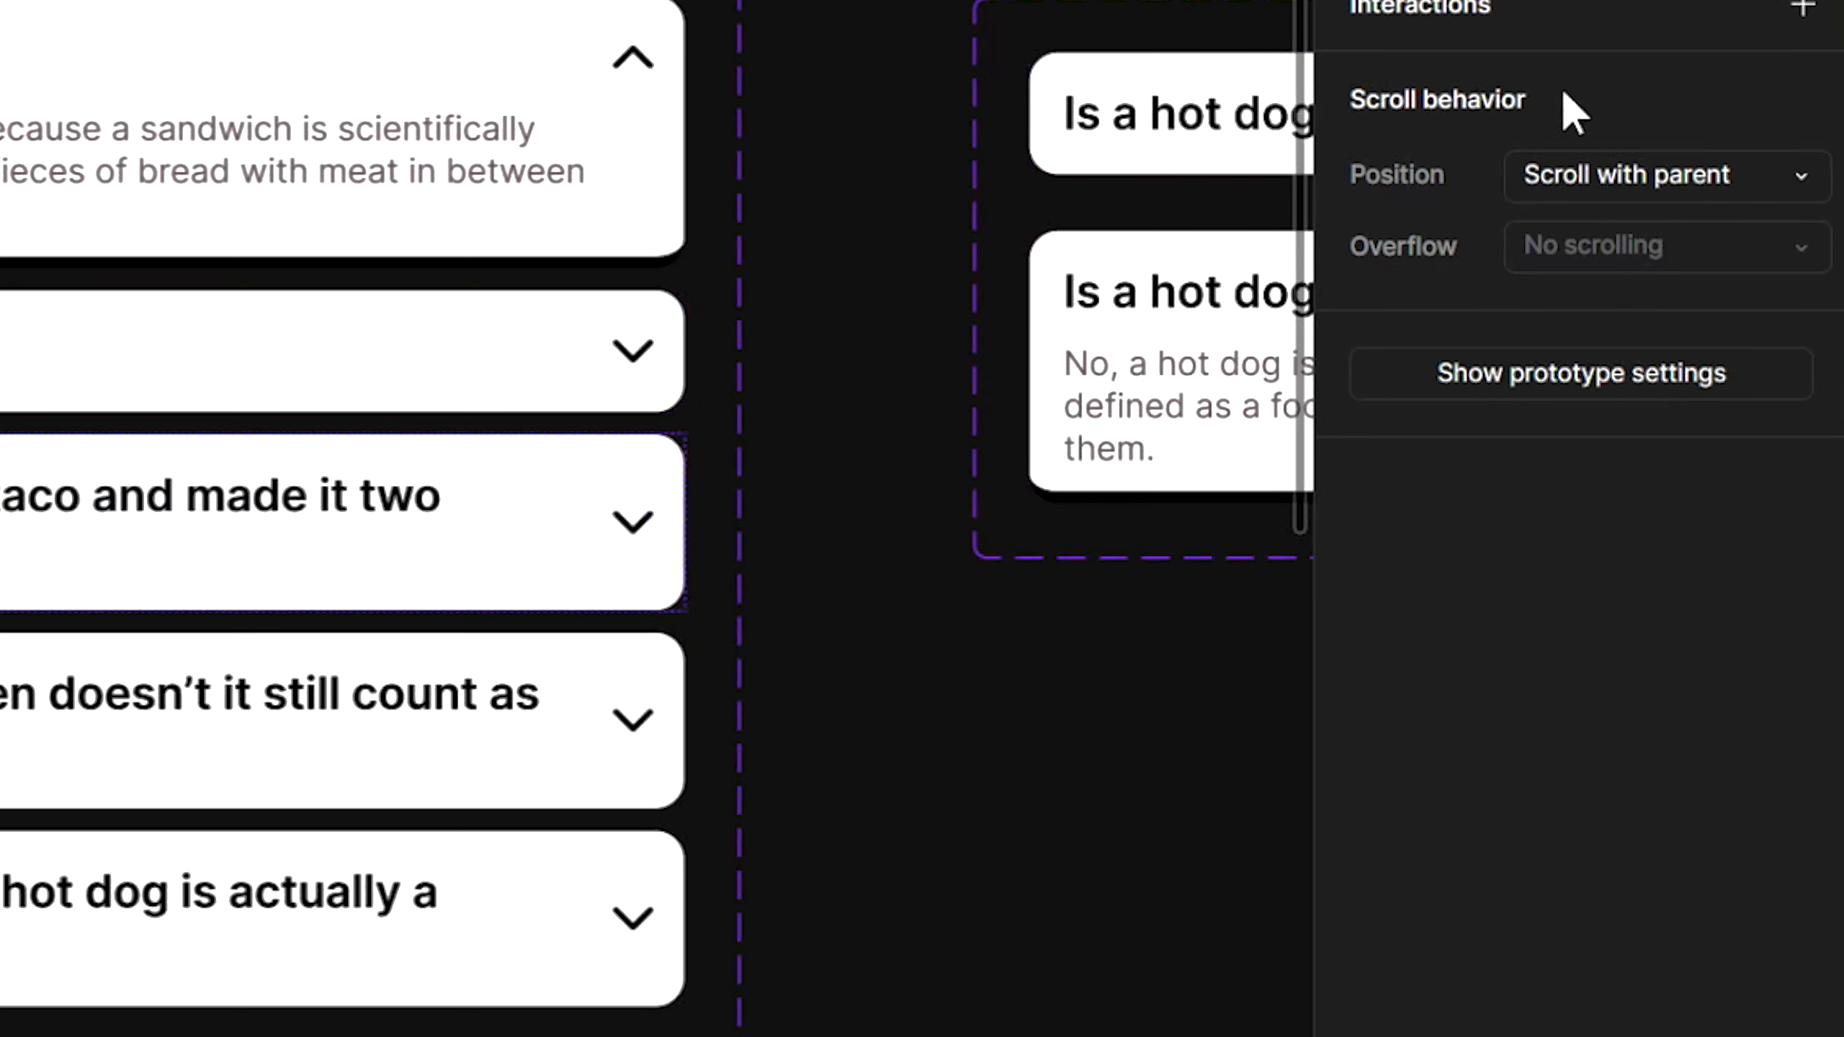
left_click(1803, 7)
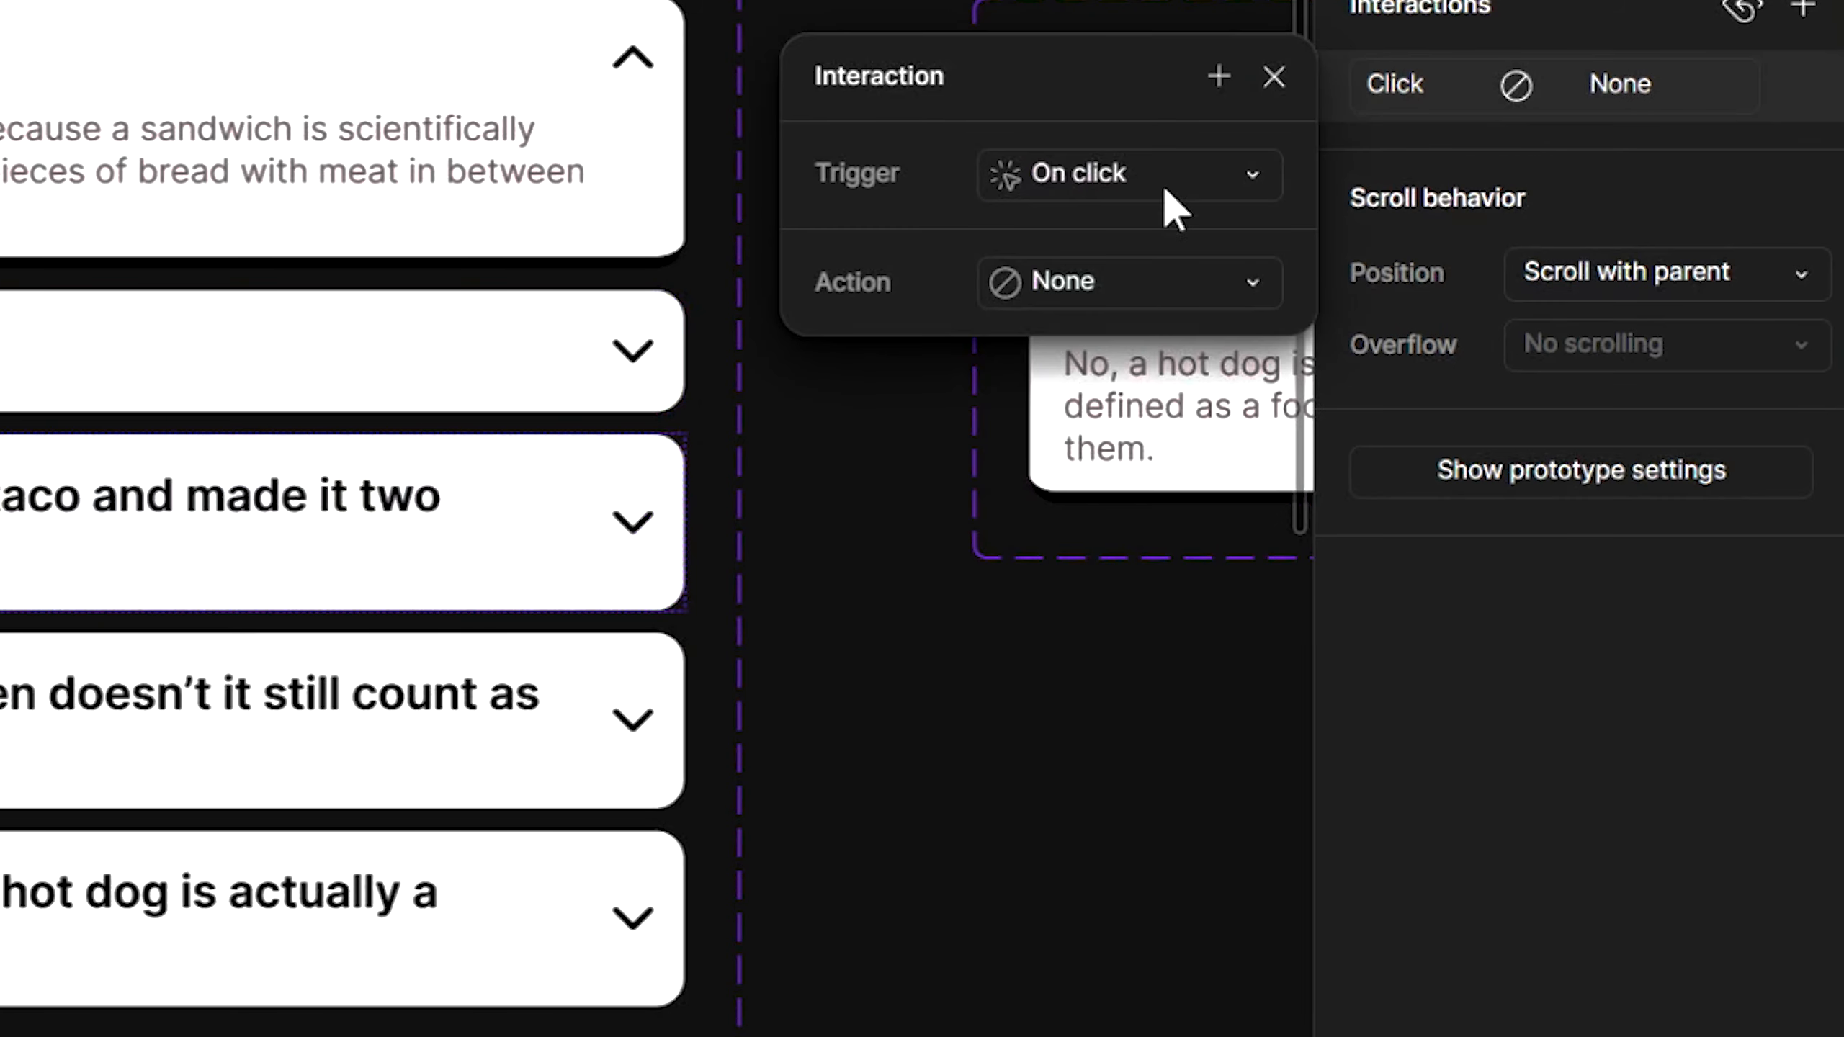
left_click(1129, 282)
left_click(1138, 495)
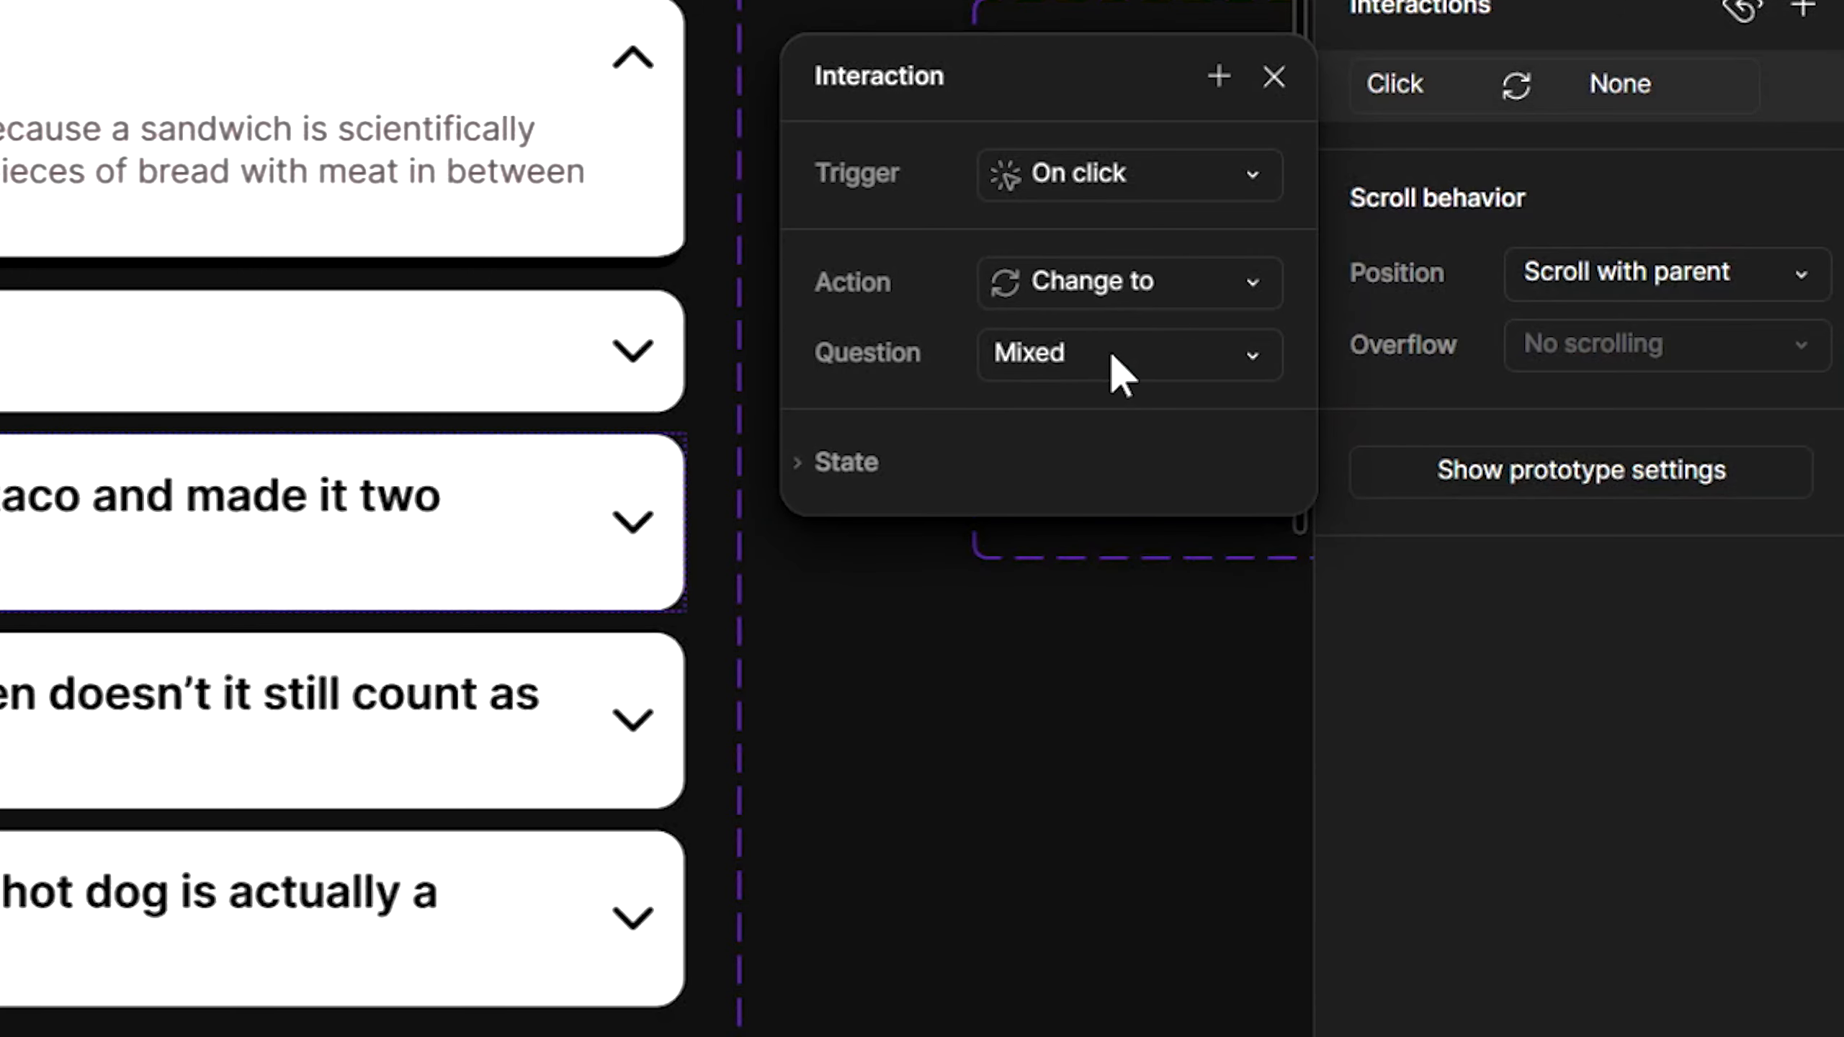
left_click(1111, 357)
left_click(1116, 552)
left_click(1105, 471)
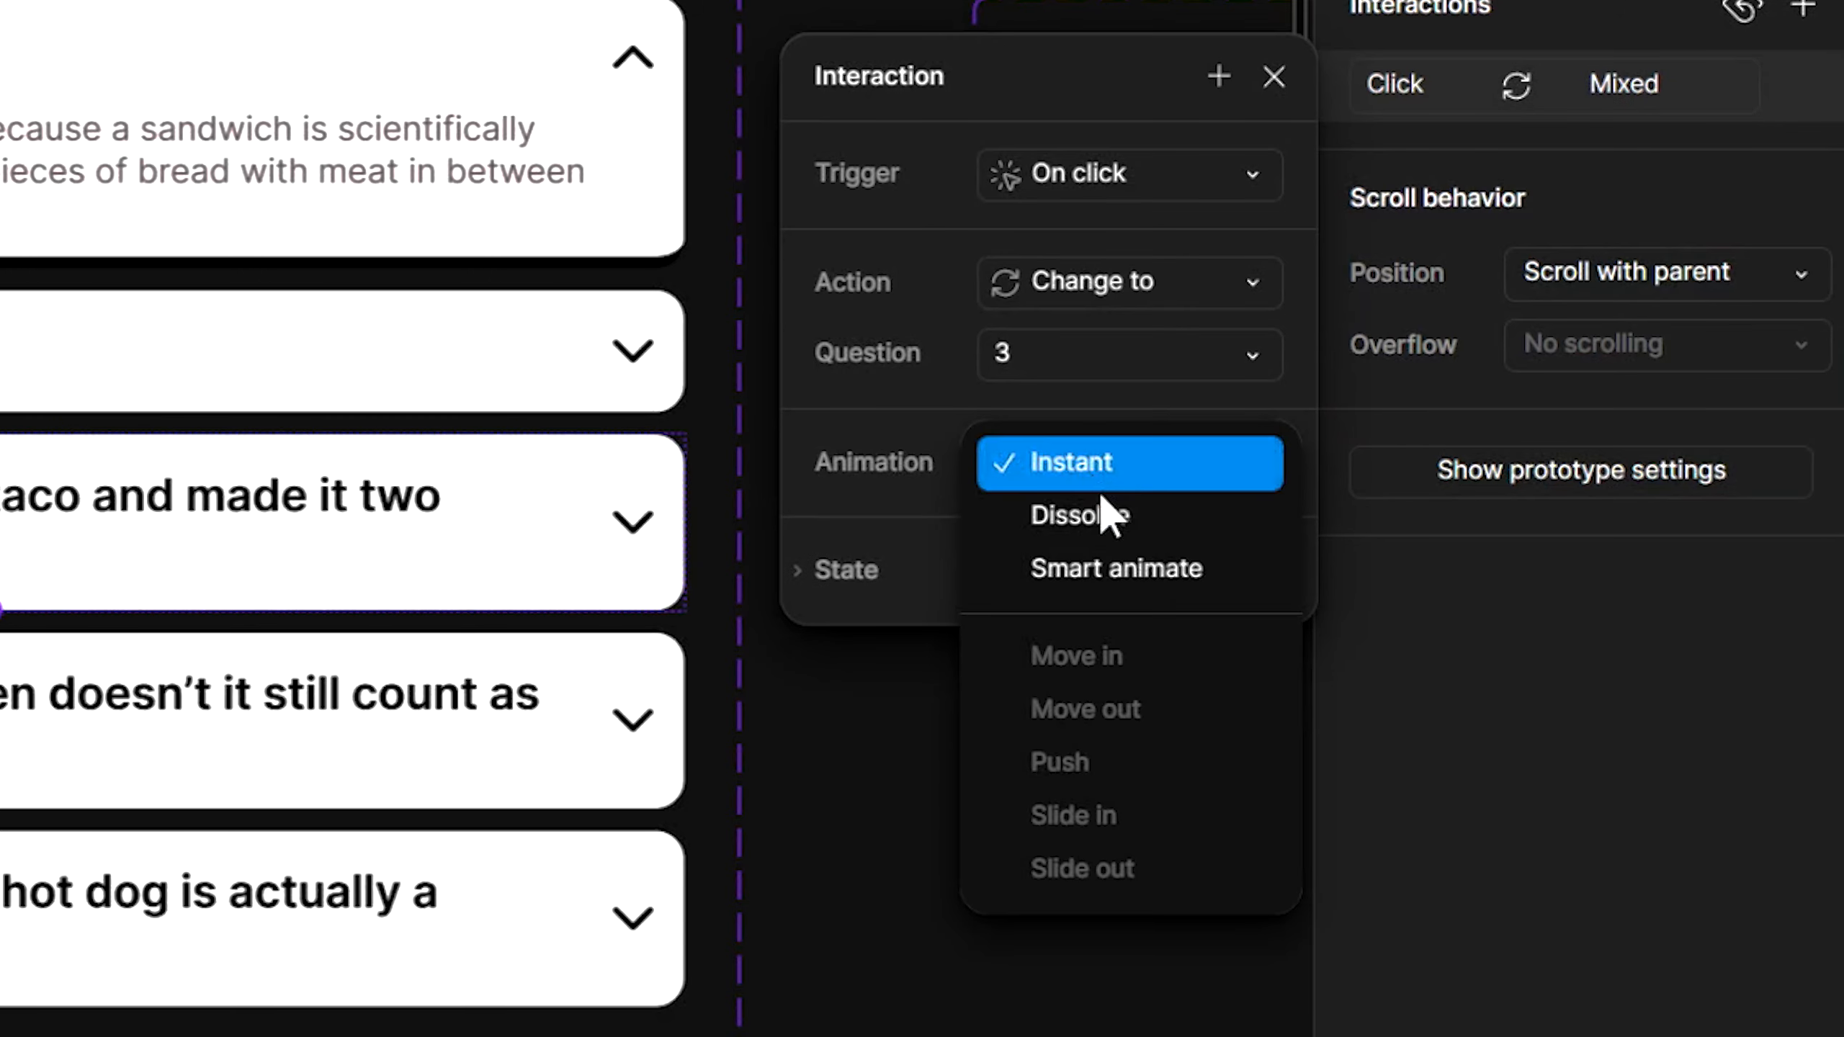
left_click(1118, 610)
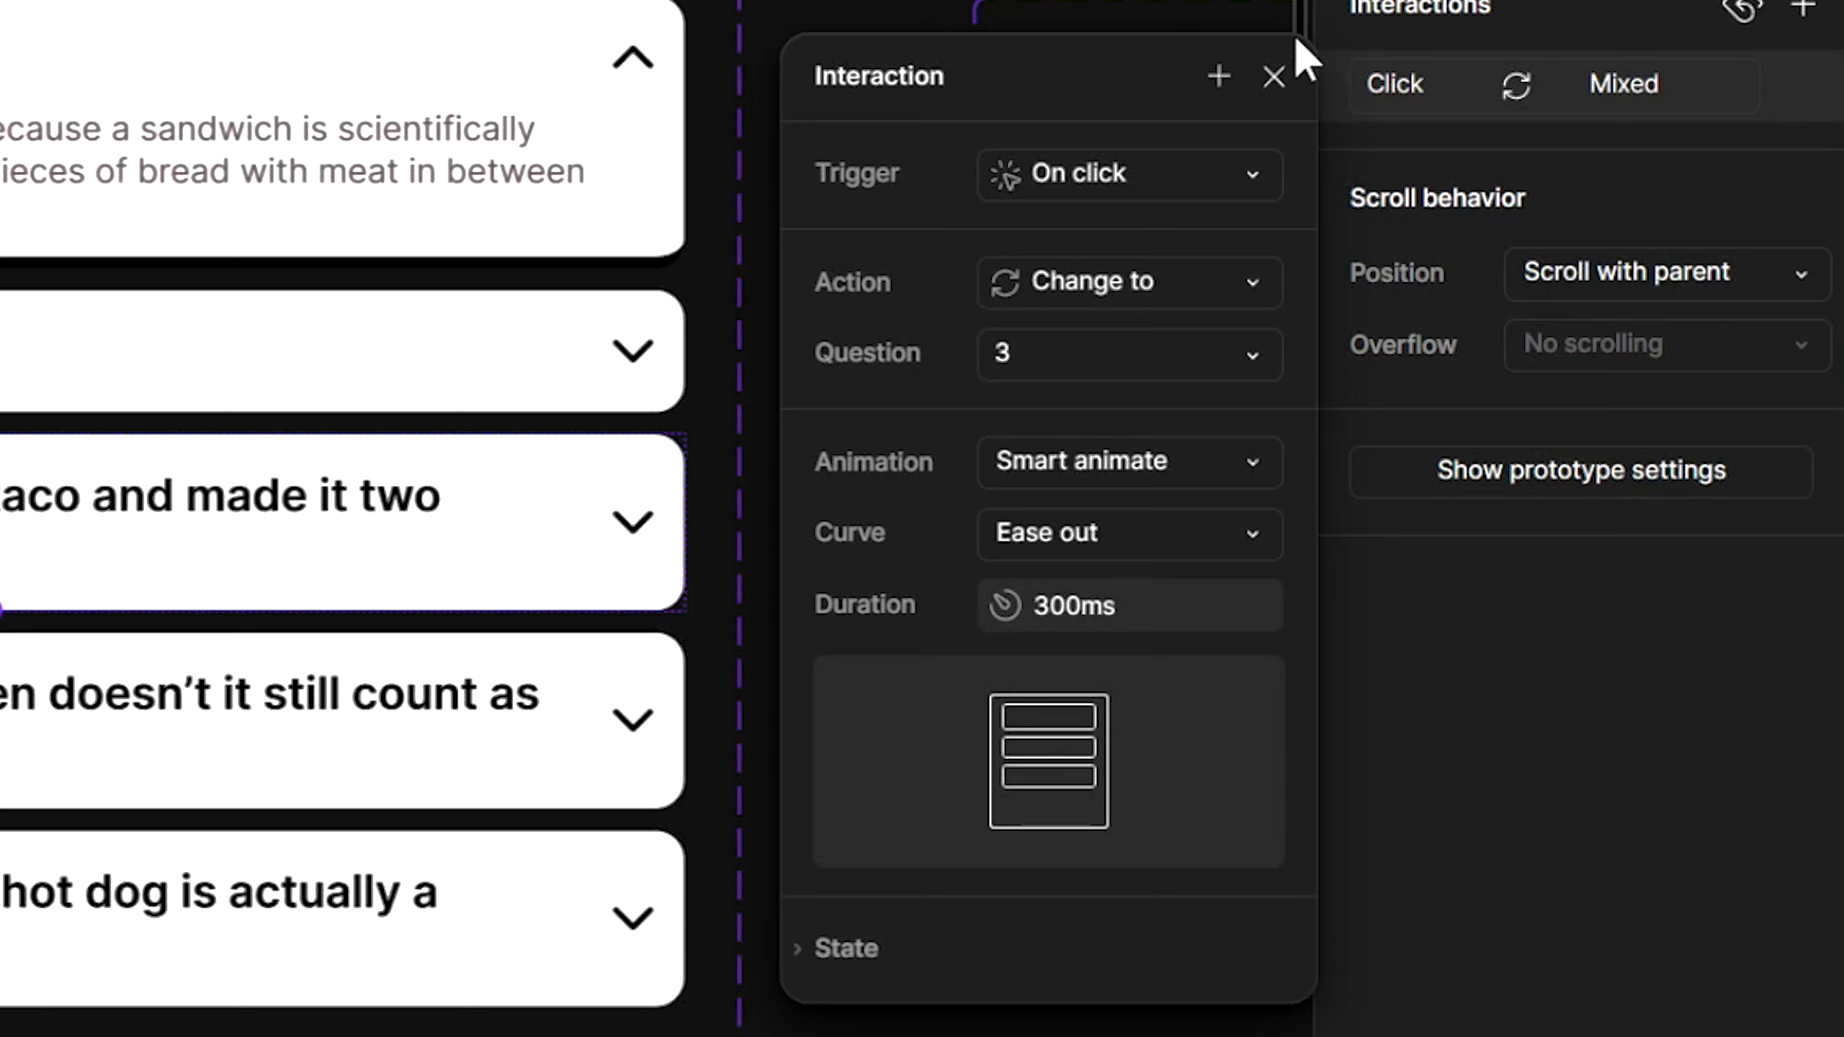
left_click(1274, 77)
Multi-select the "But if it's got taco stuff in it" cards and add an On click interaction changing to Question 4 with Smart animate
left_click(411, 733)
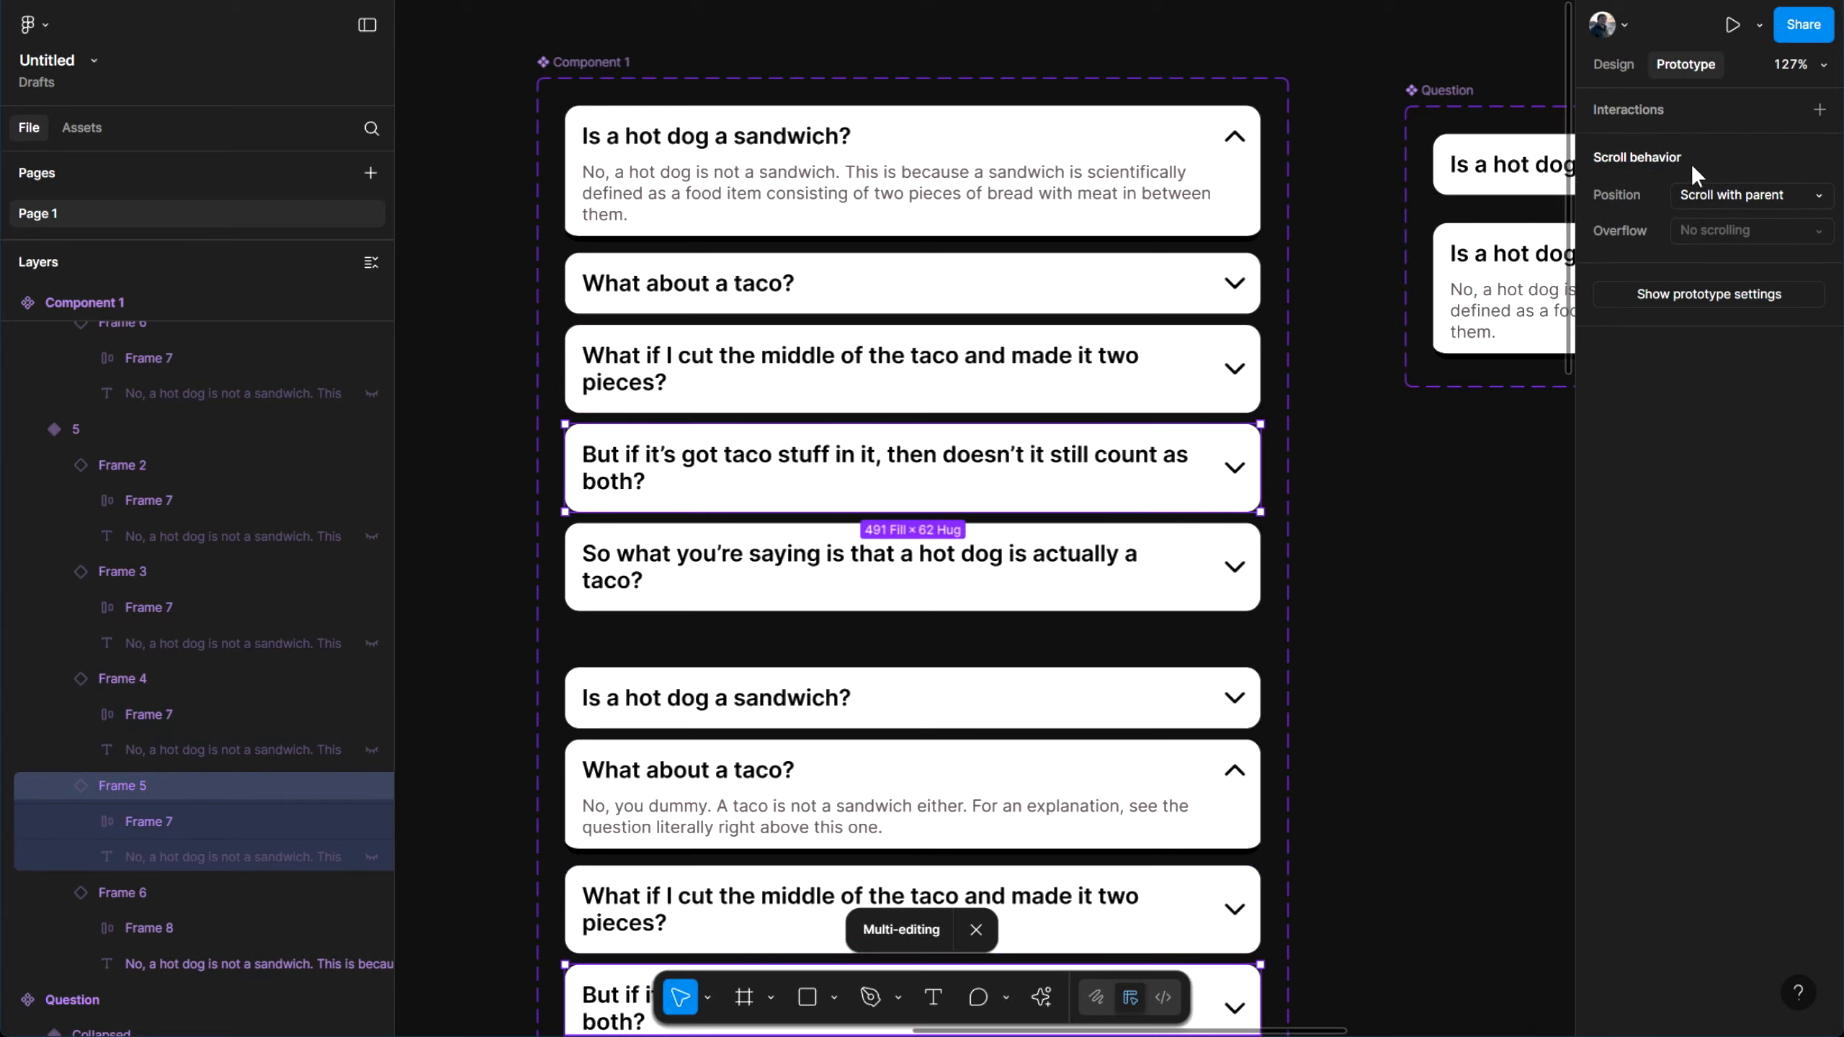
left_click(1820, 110)
left_click(1478, 195)
left_click(1481, 195)
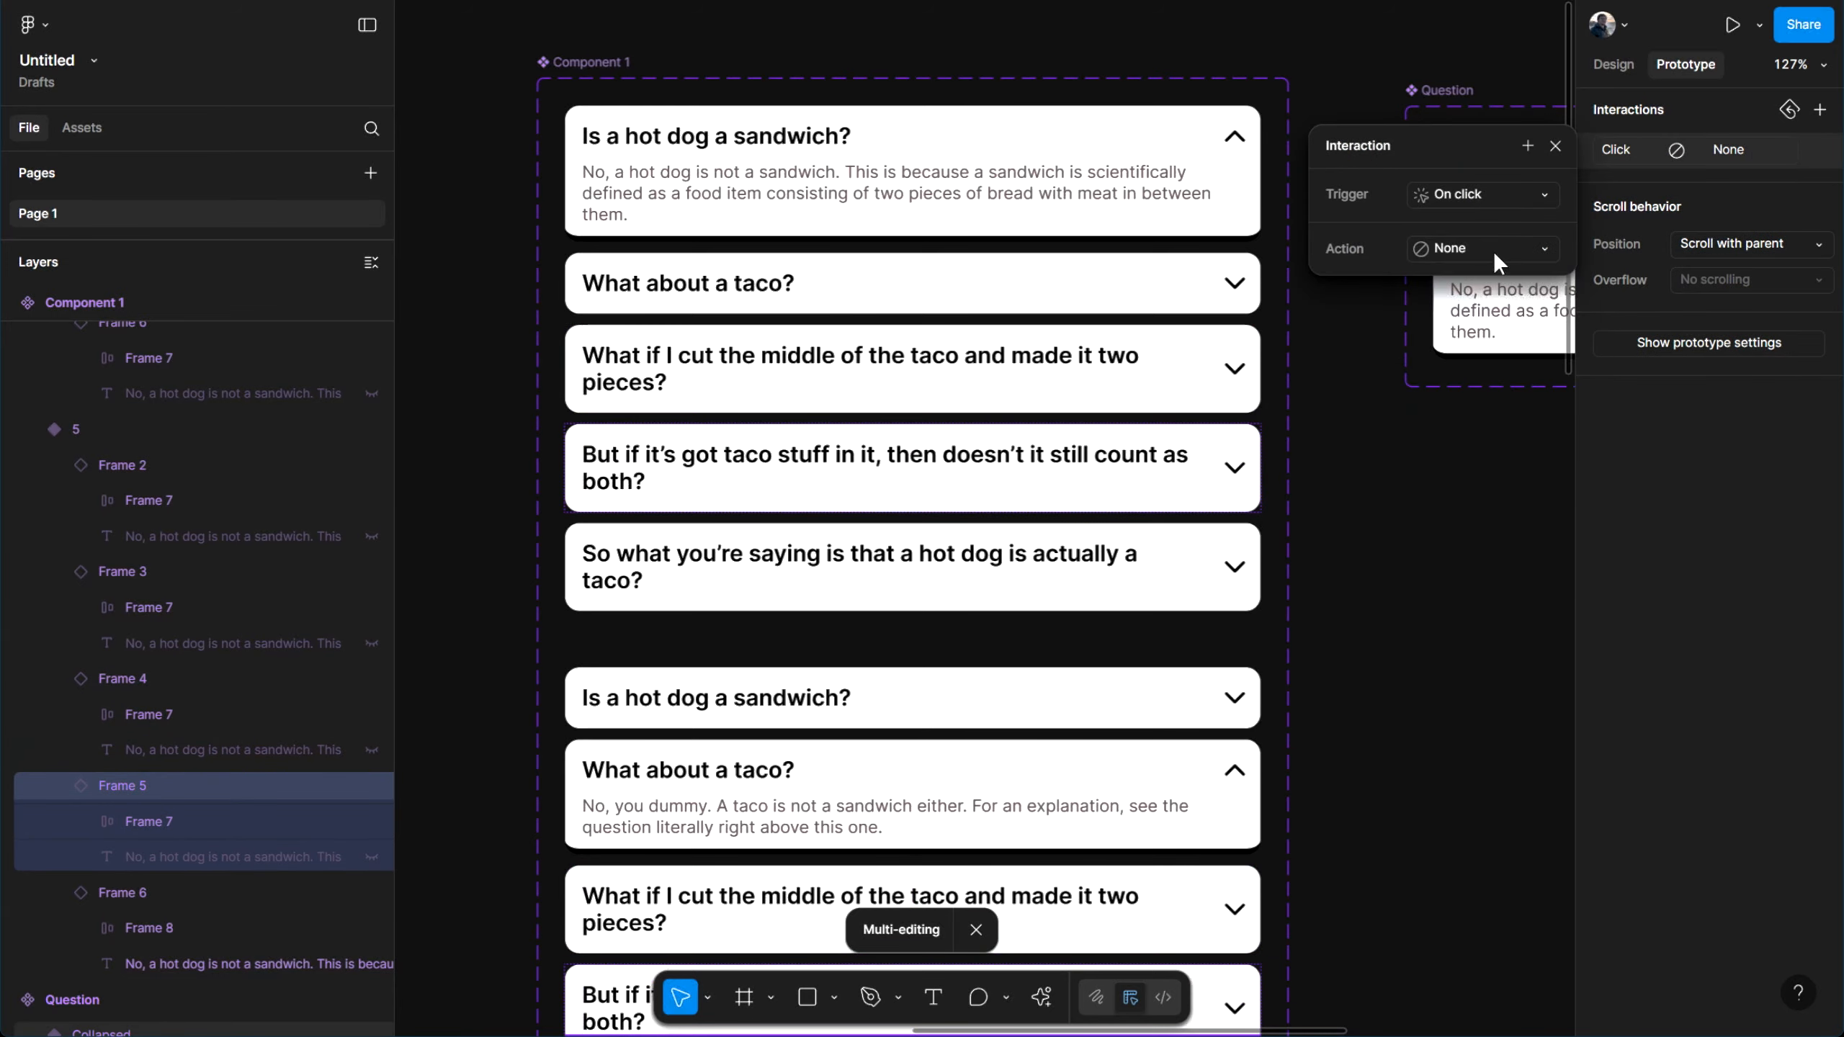
left_click(1492, 250)
left_click(1488, 349)
left_click(1481, 285)
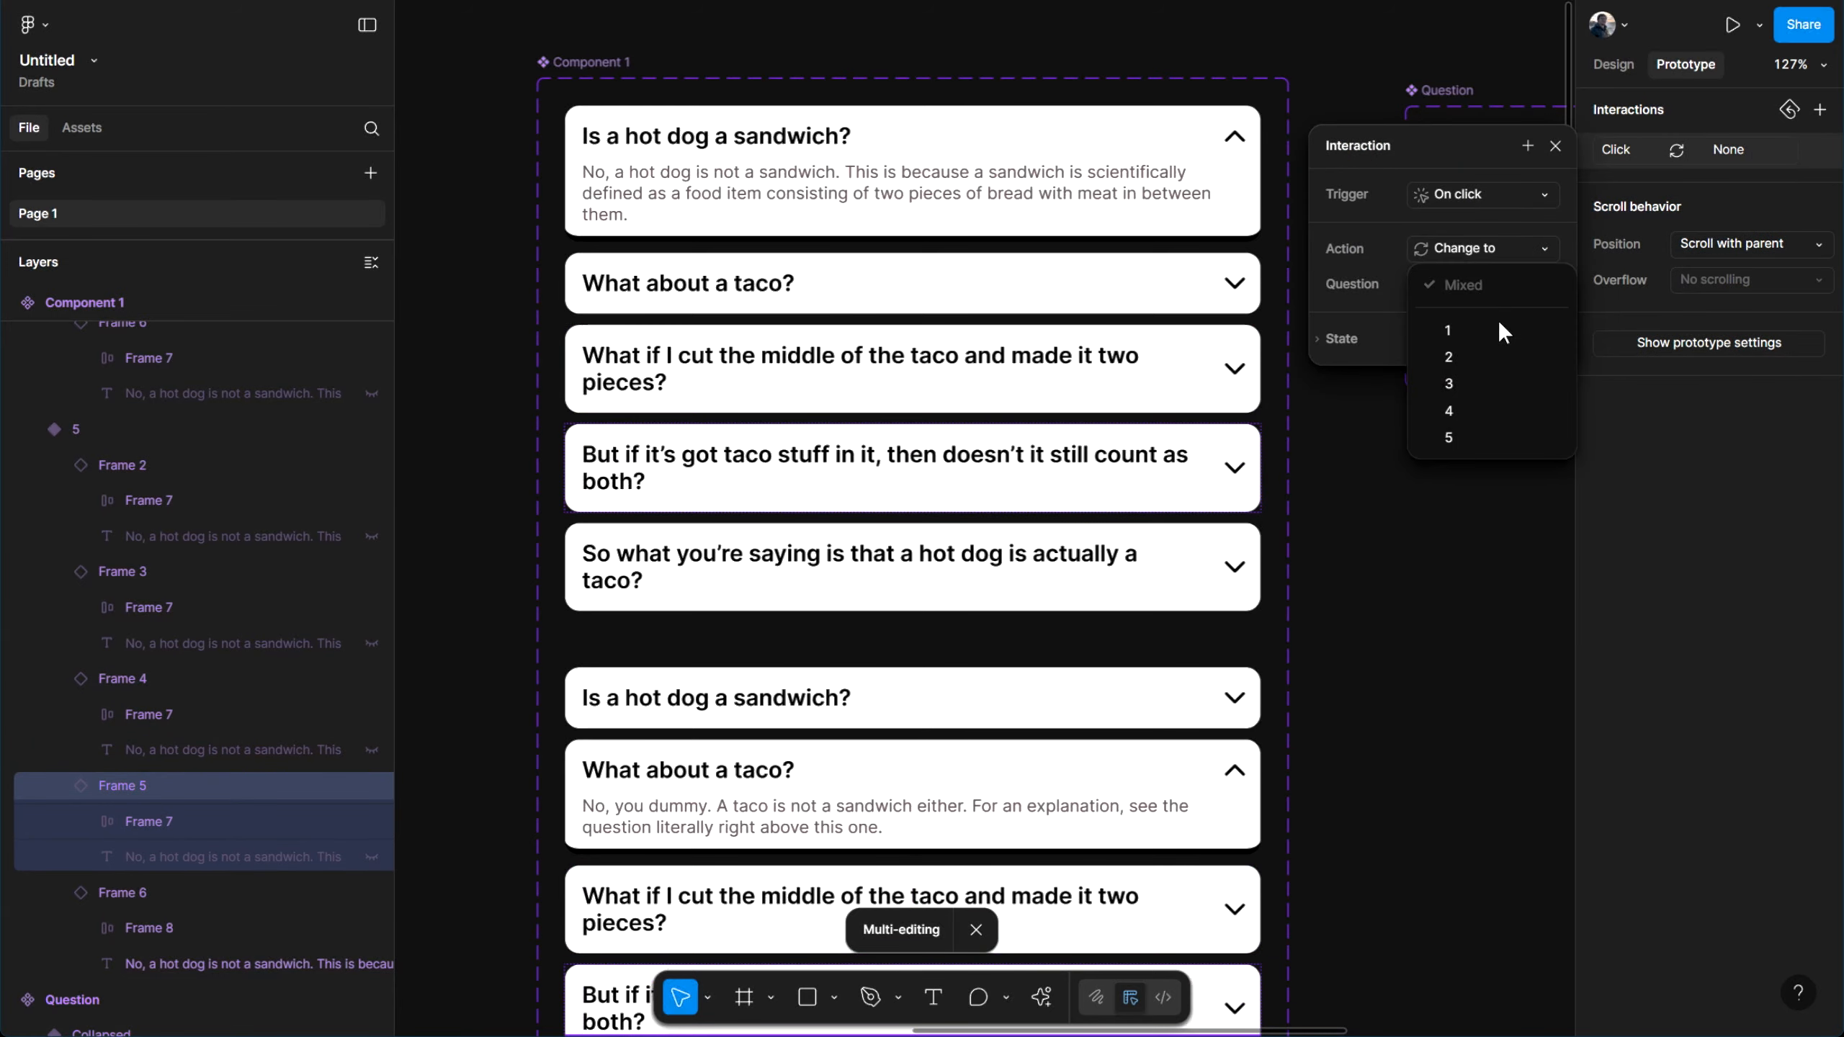
left_click(1472, 409)
left_click(1466, 340)
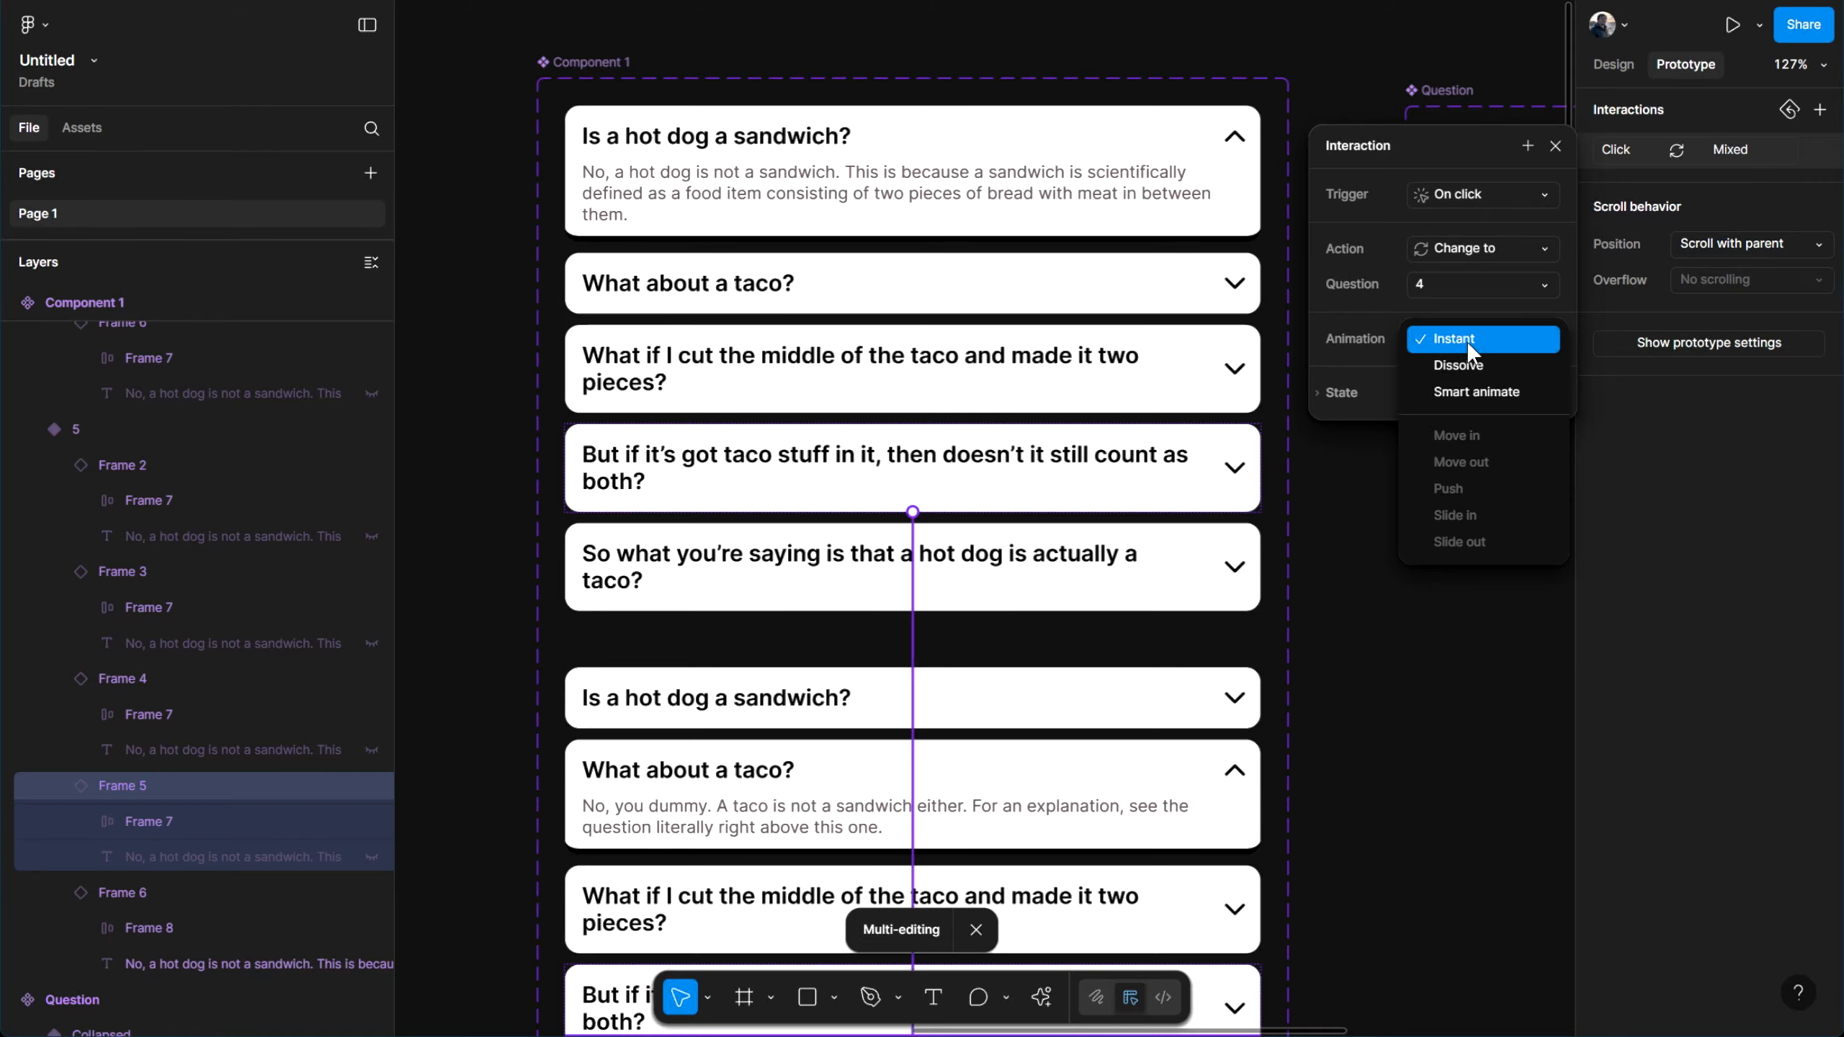
left_click(1460, 391)
Make the "So what you're saying" cards change to Question 5 on click, using Smart animate with Ease out and 300ms
left_click(1468, 434)
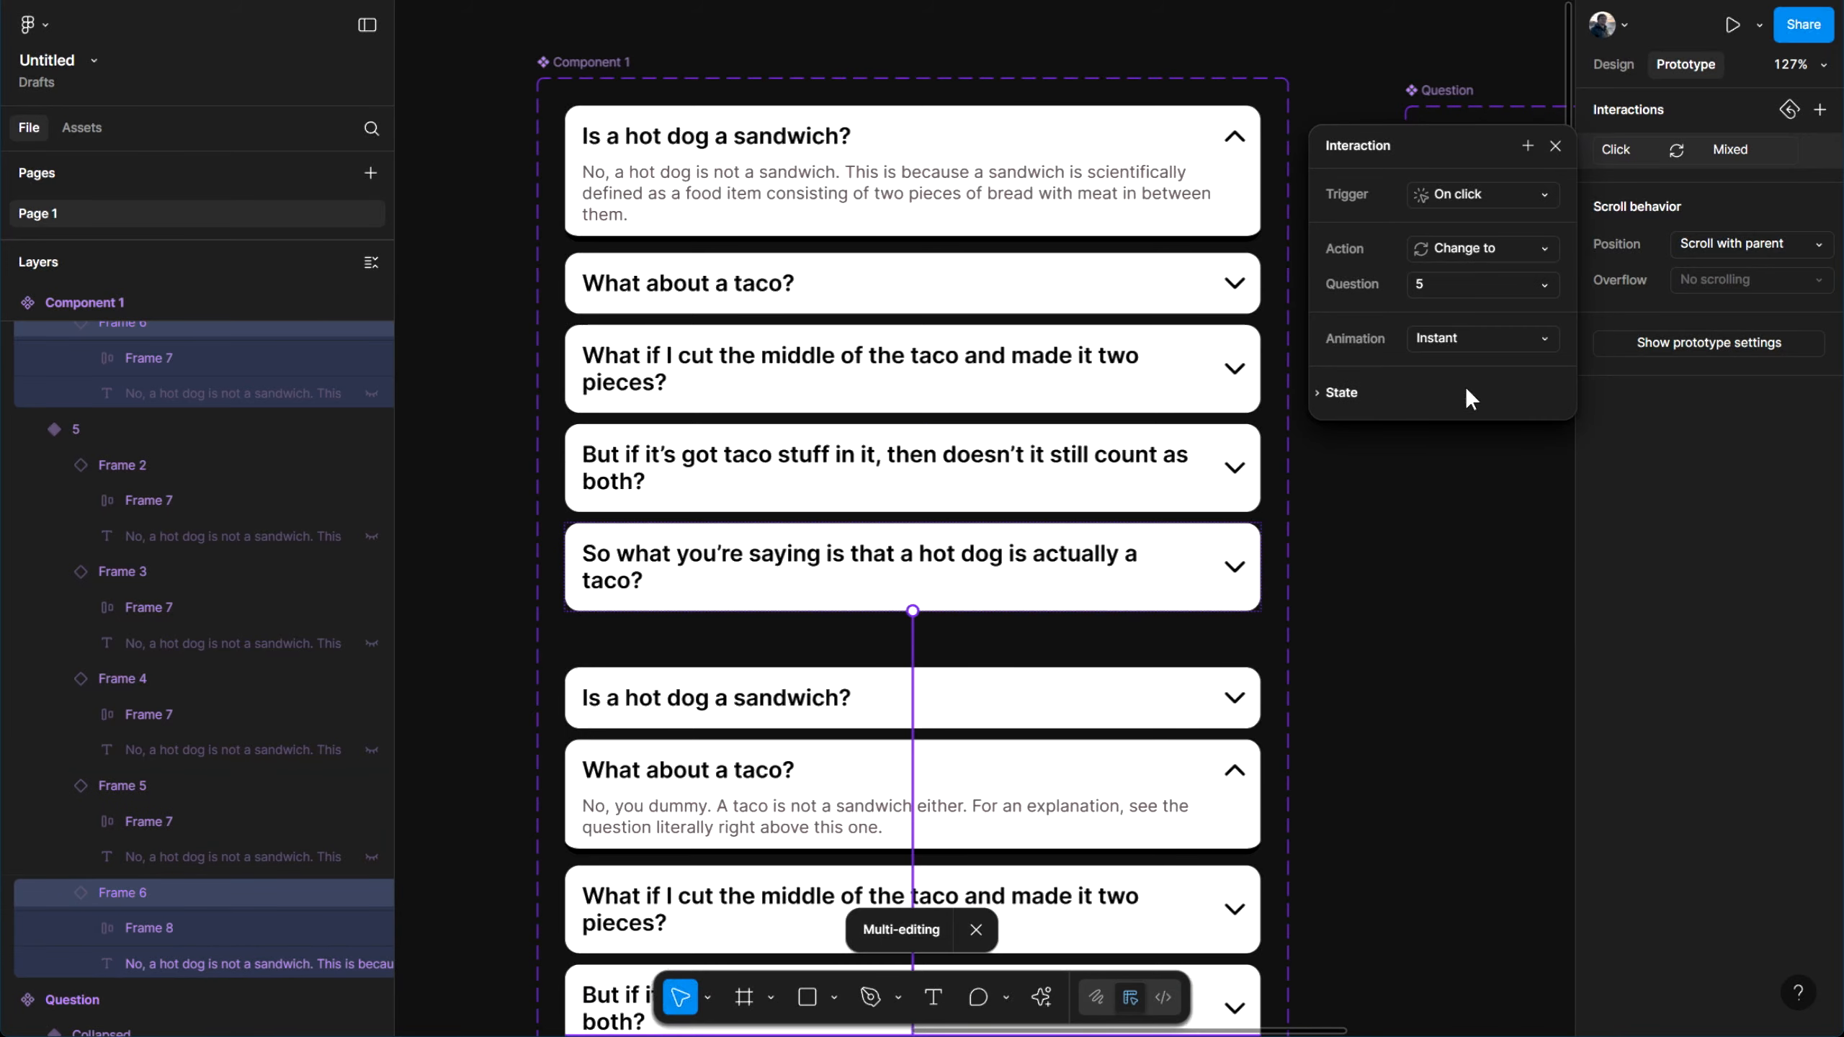
left_click(1468, 340)
left_click(1475, 394)
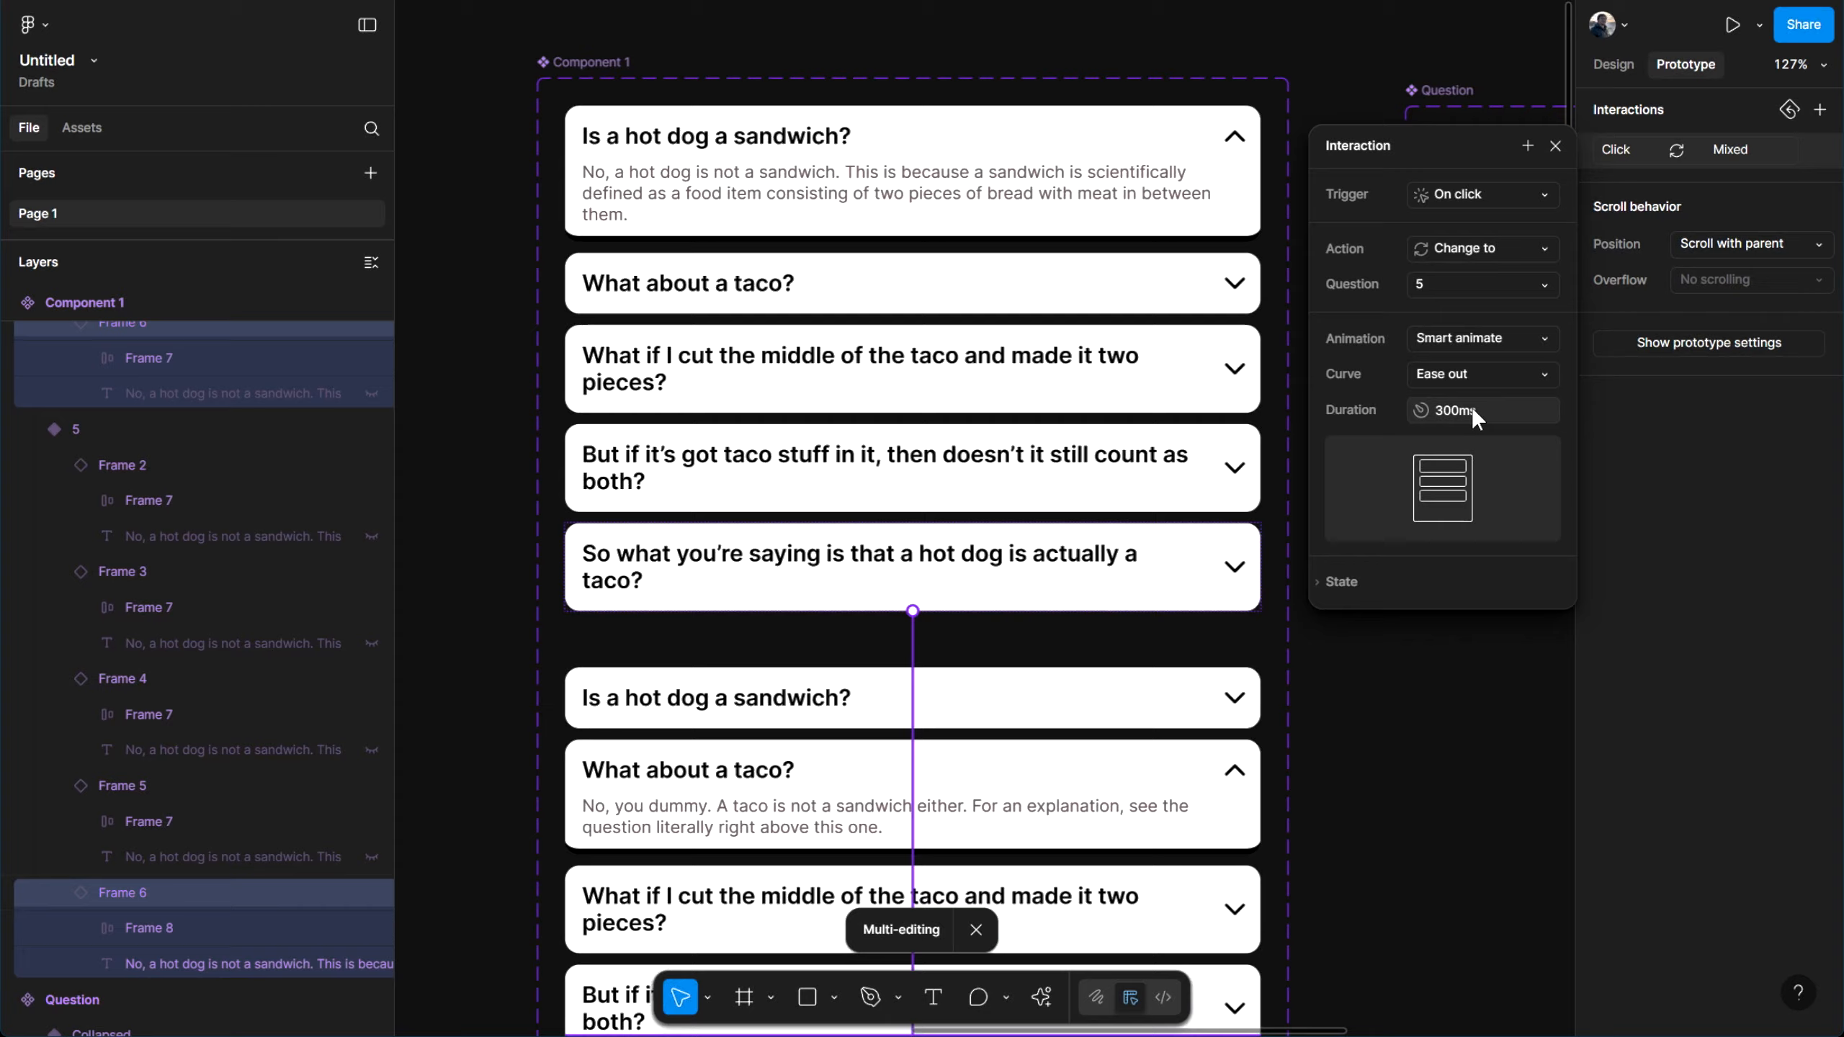
left_click(1554, 145)
Clear the selection and examine the prototype connections between the question cards across all five variants of Component 1
scroll(1379, 284, "down", 5)
left_click(1363, 284)
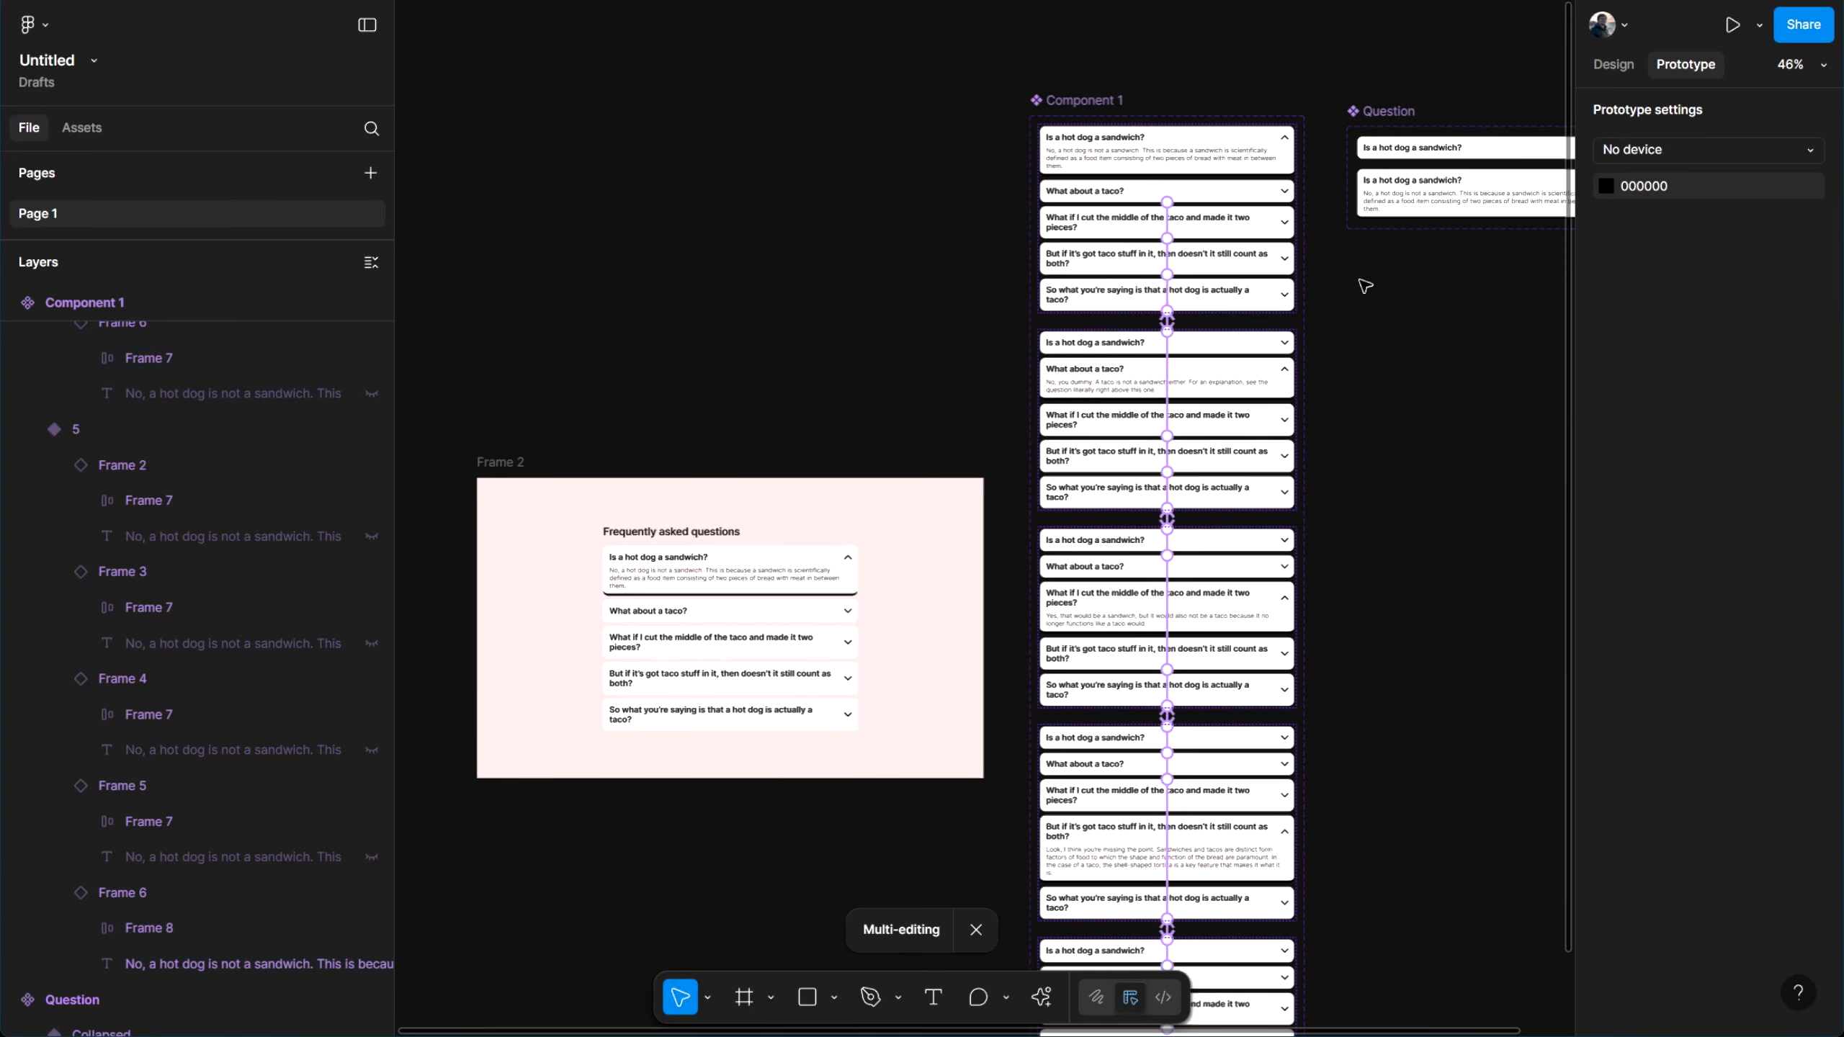
scroll(1363, 284, "down", 2)
left_click_drag(1364, 283, 1322, 254)
scroll(1314, 253, "down", 2)
scroll(1253, 313, "up", 5)
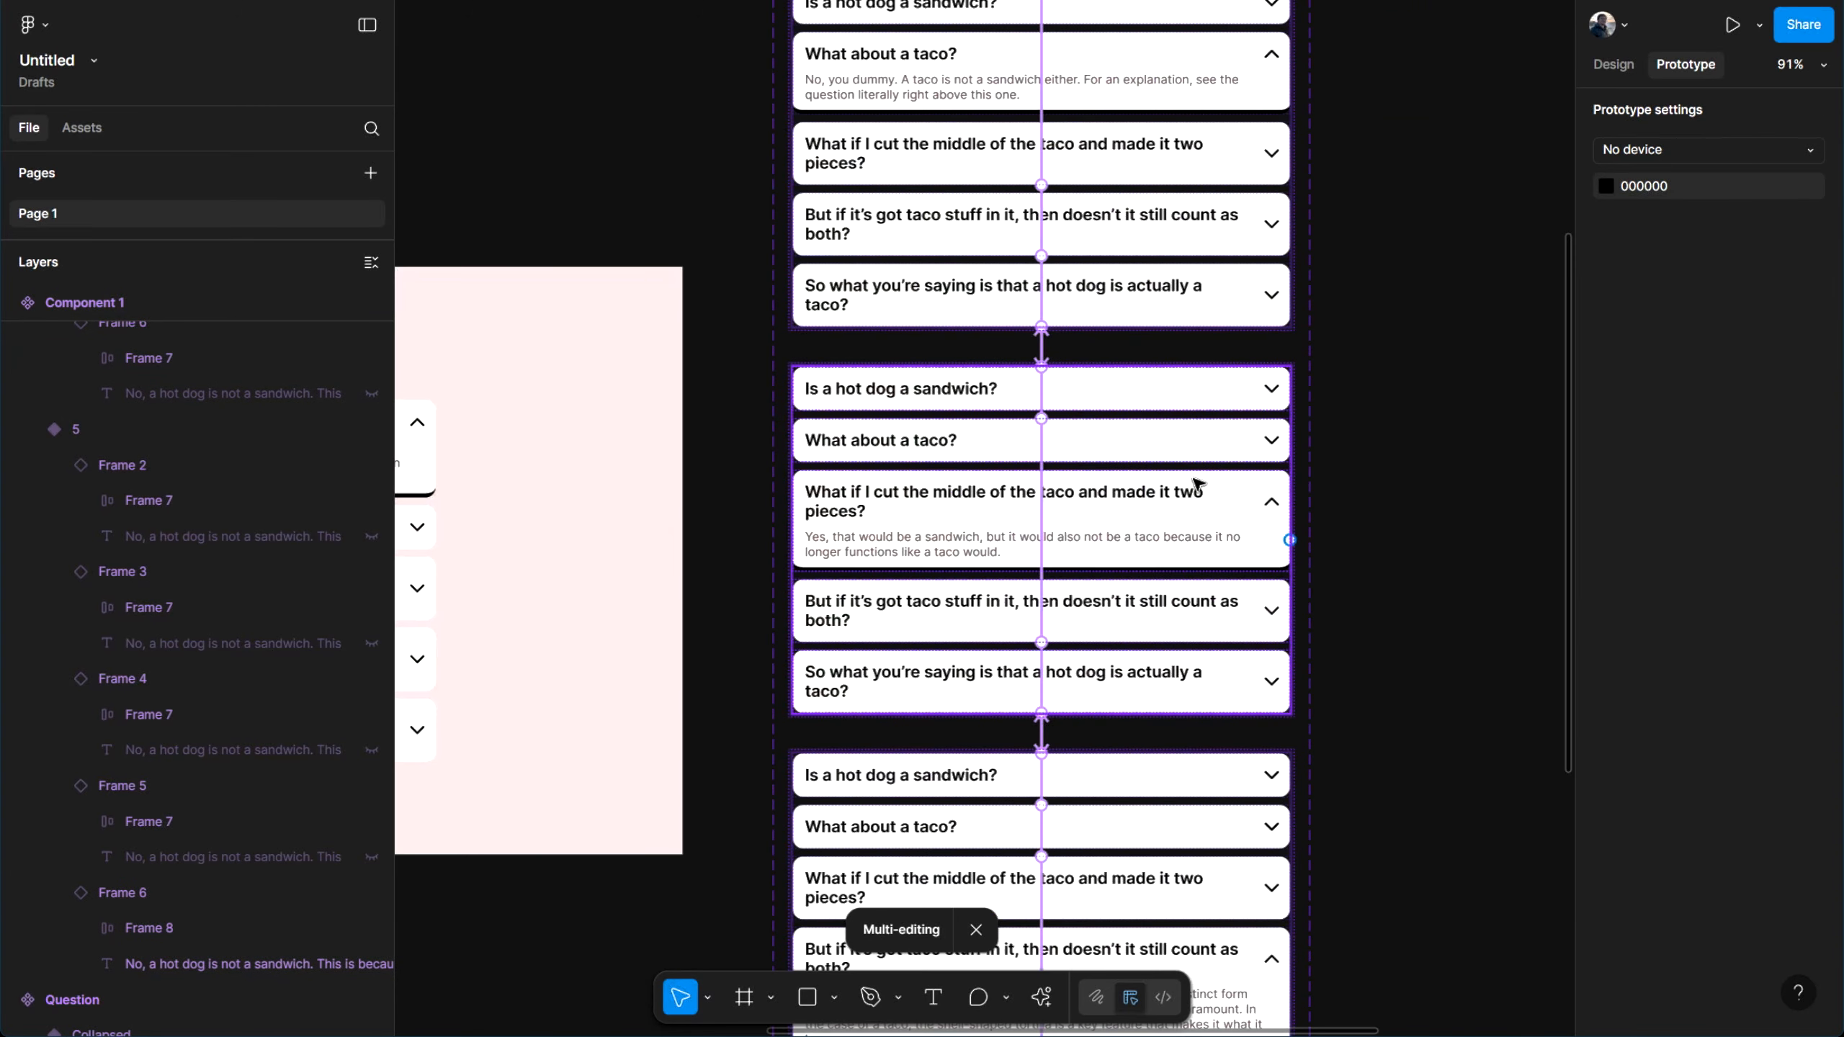
scroll(1193, 520, "down", 2)
scroll(1198, 523, "down", 5)
scroll(1181, 444, "up", 3)
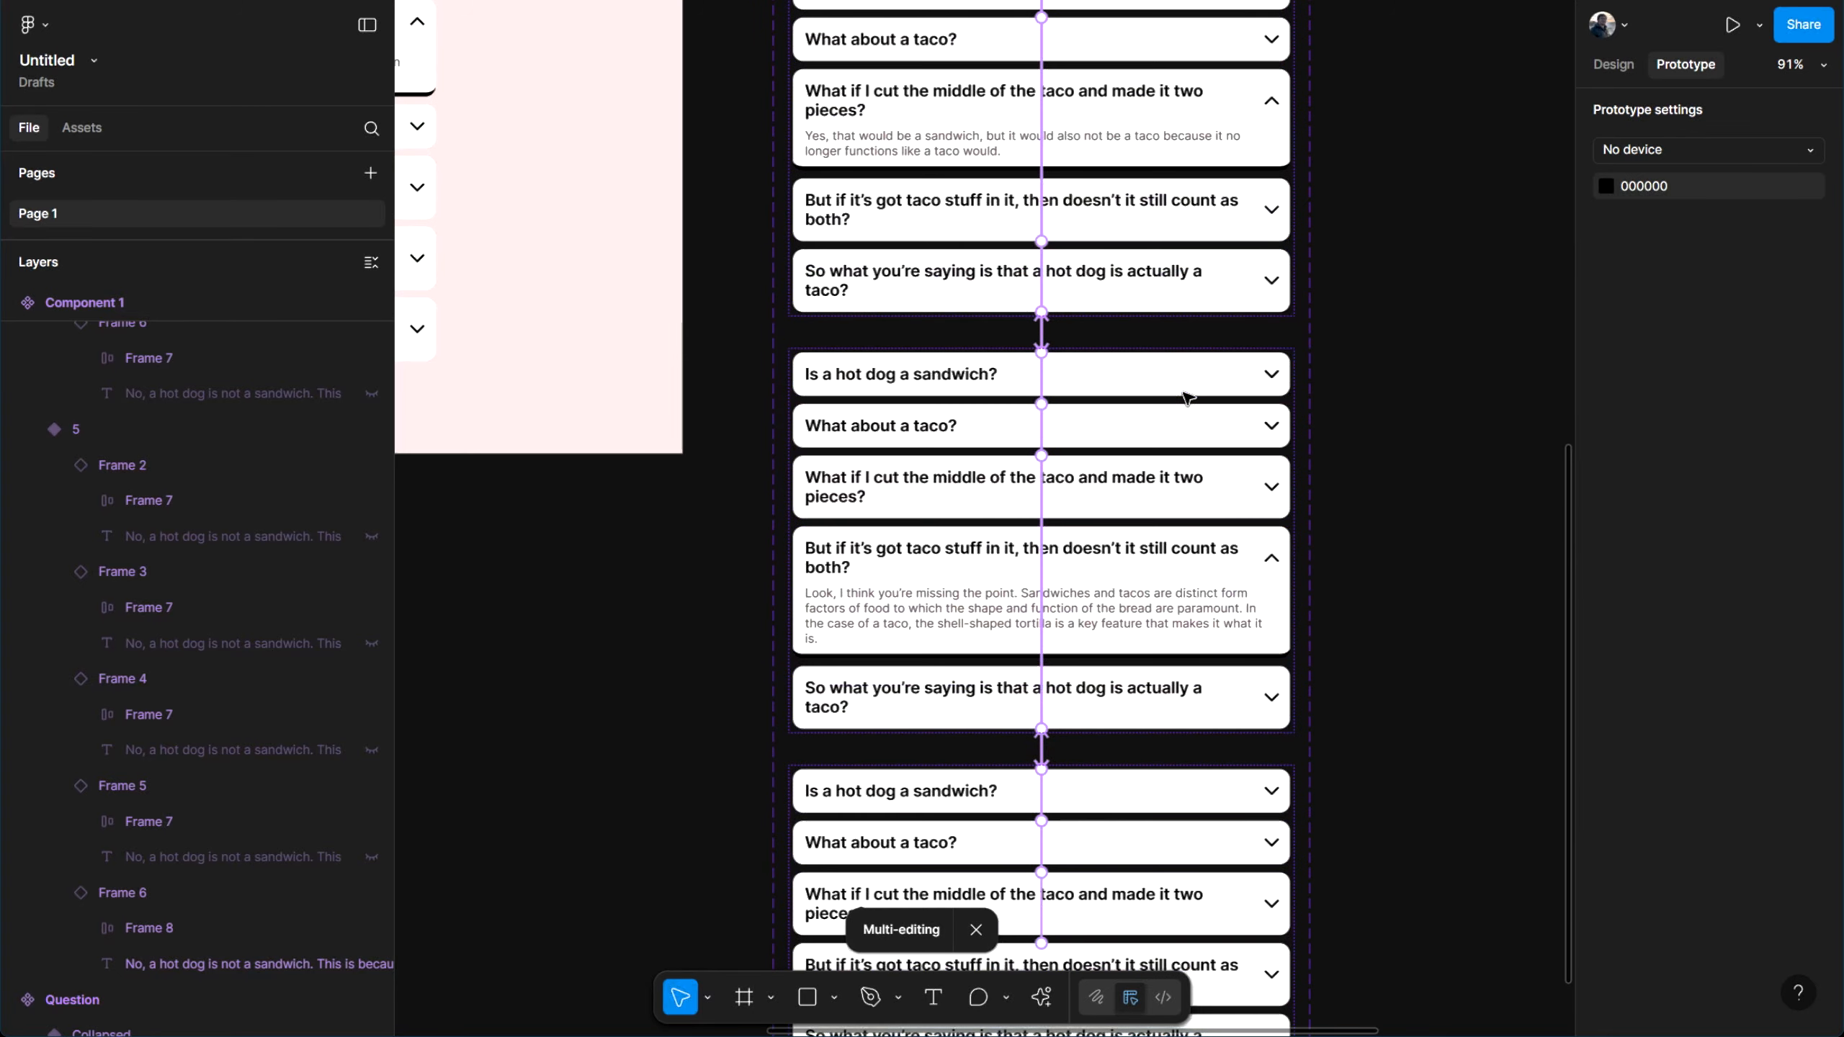
scroll(1350, 416, "down", 5)
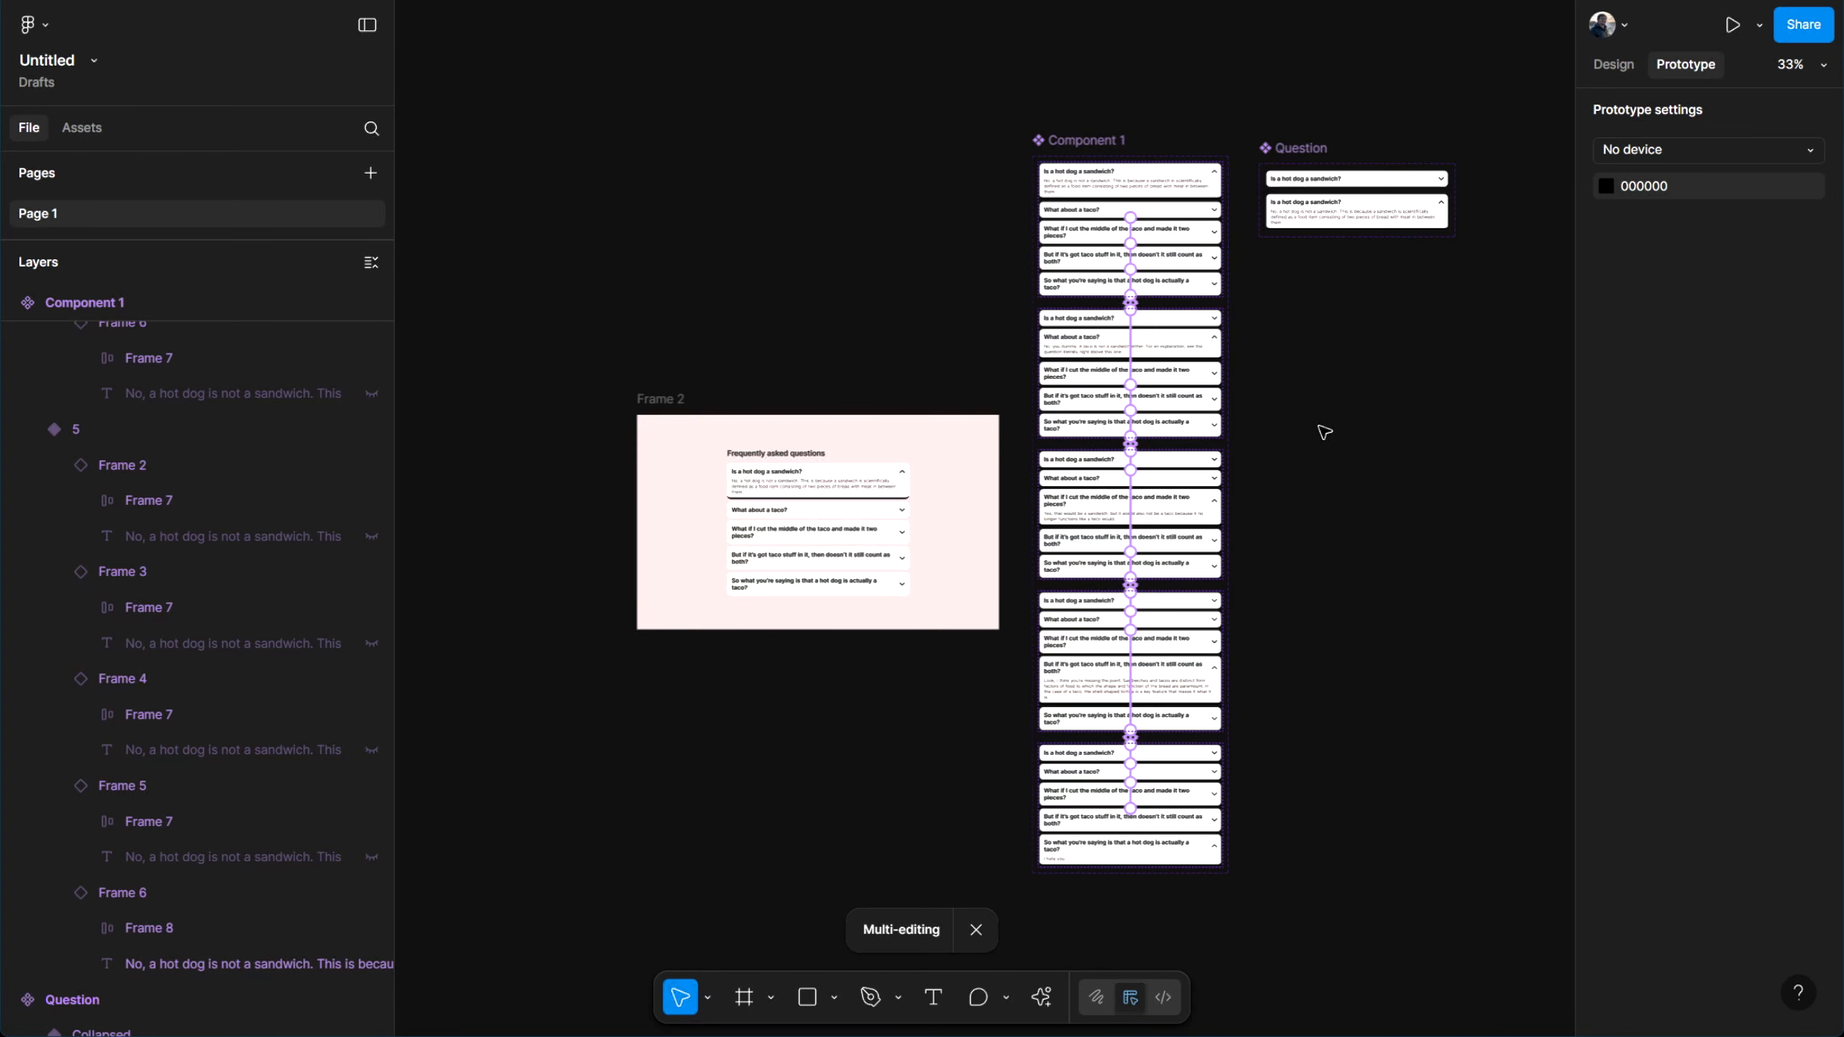
Launch the prototype preview of Frame 2 and try expanding several of the collapsed FAQ question cards
left_click(1612, 65)
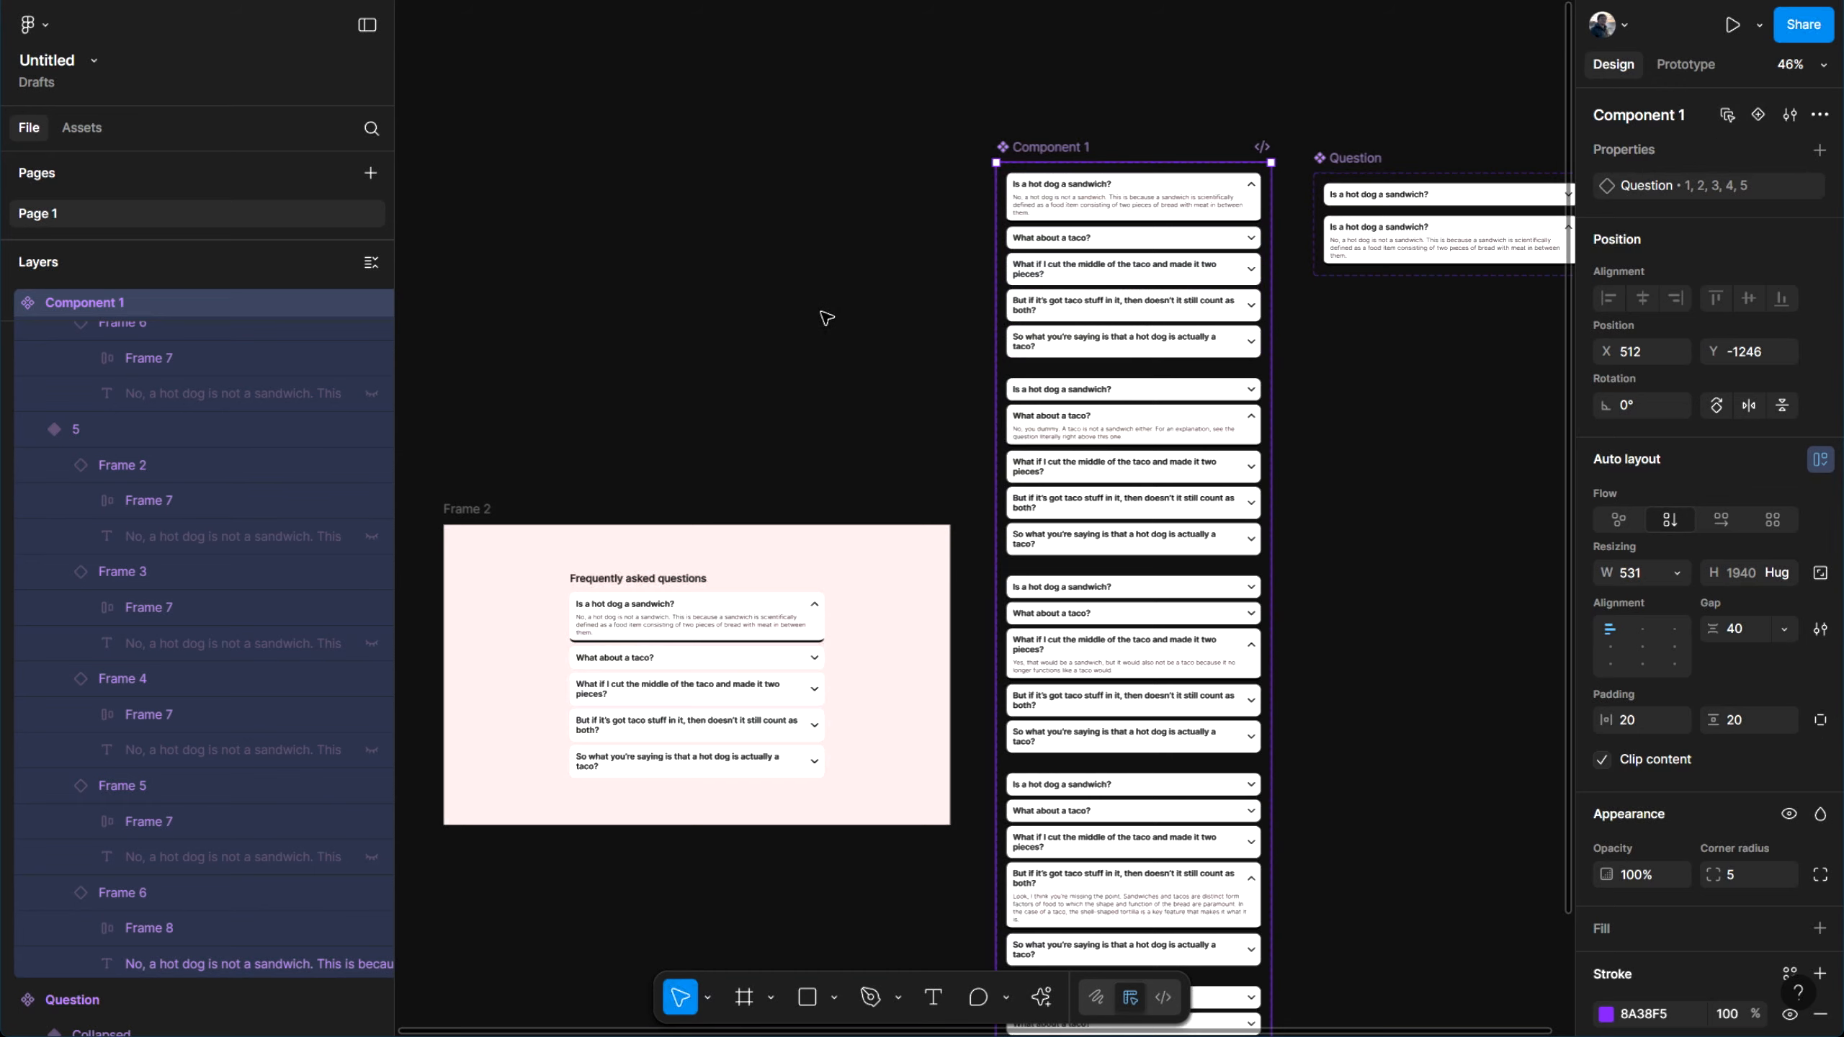
scroll(827, 314, "down", 2)
scroll(828, 314, "left", 2)
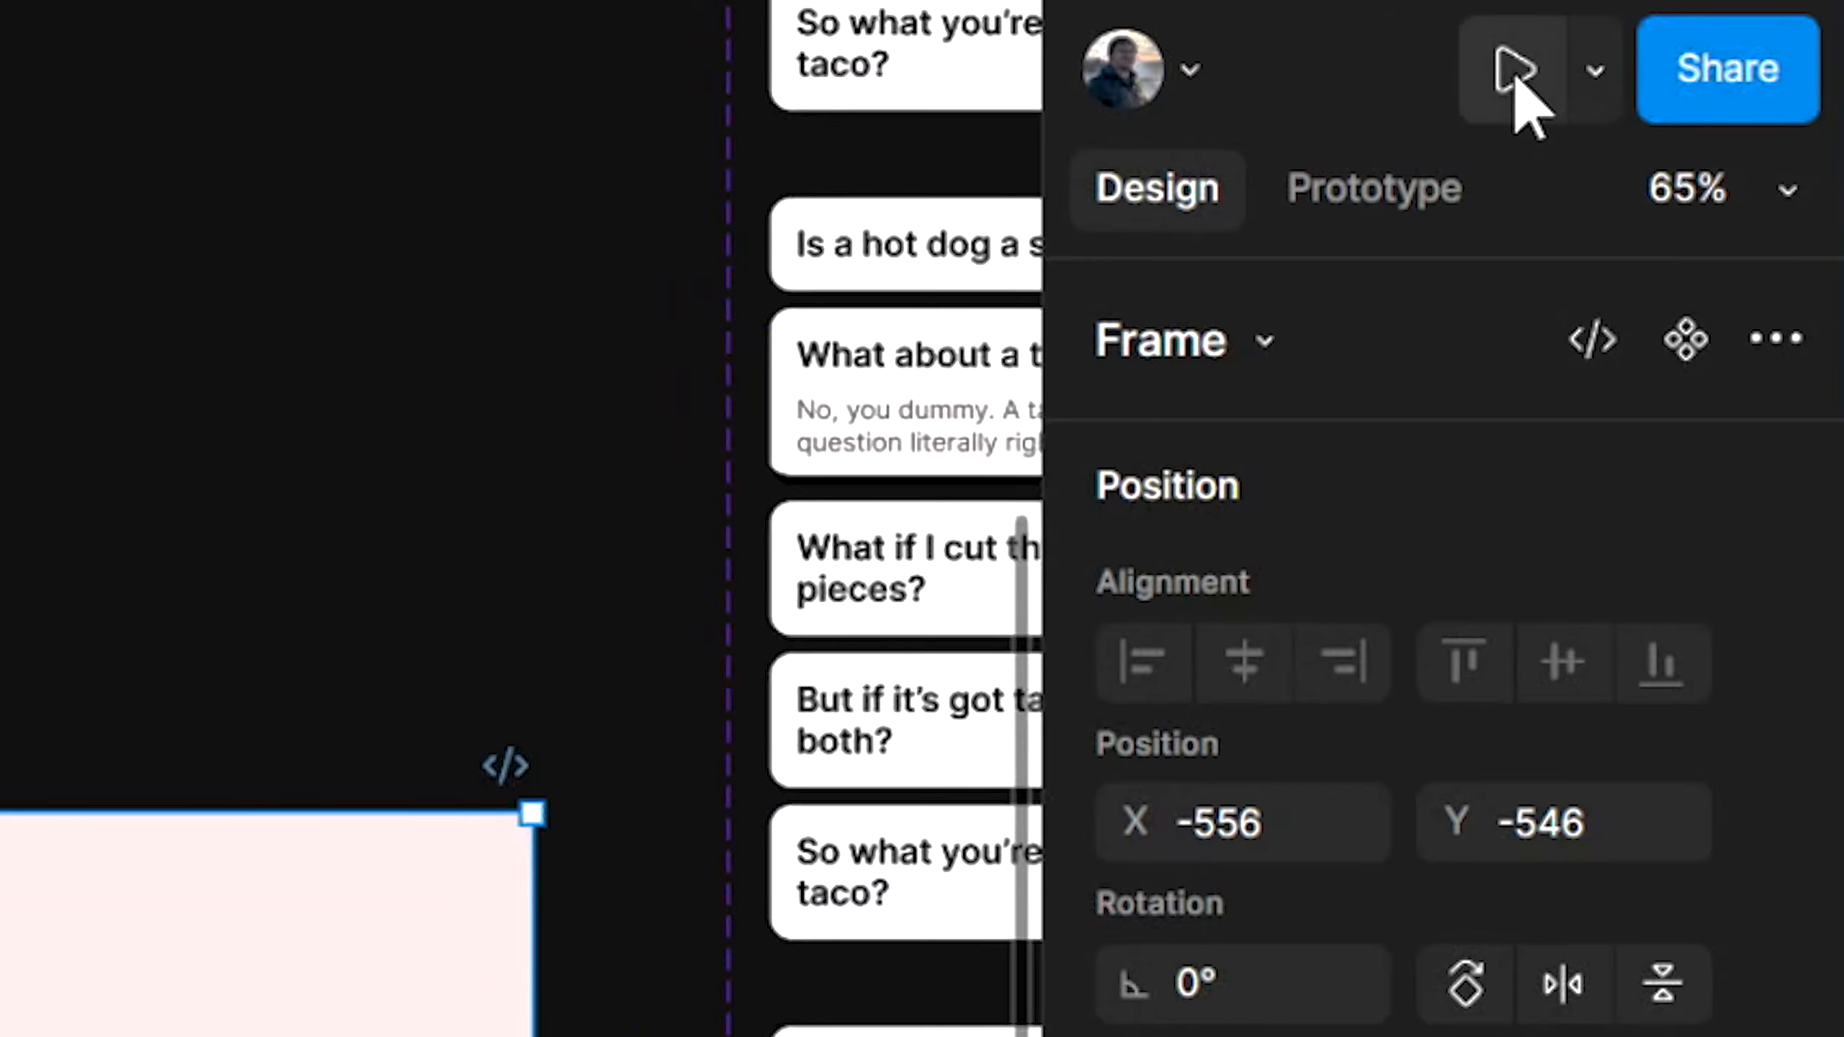
left_click(1517, 78)
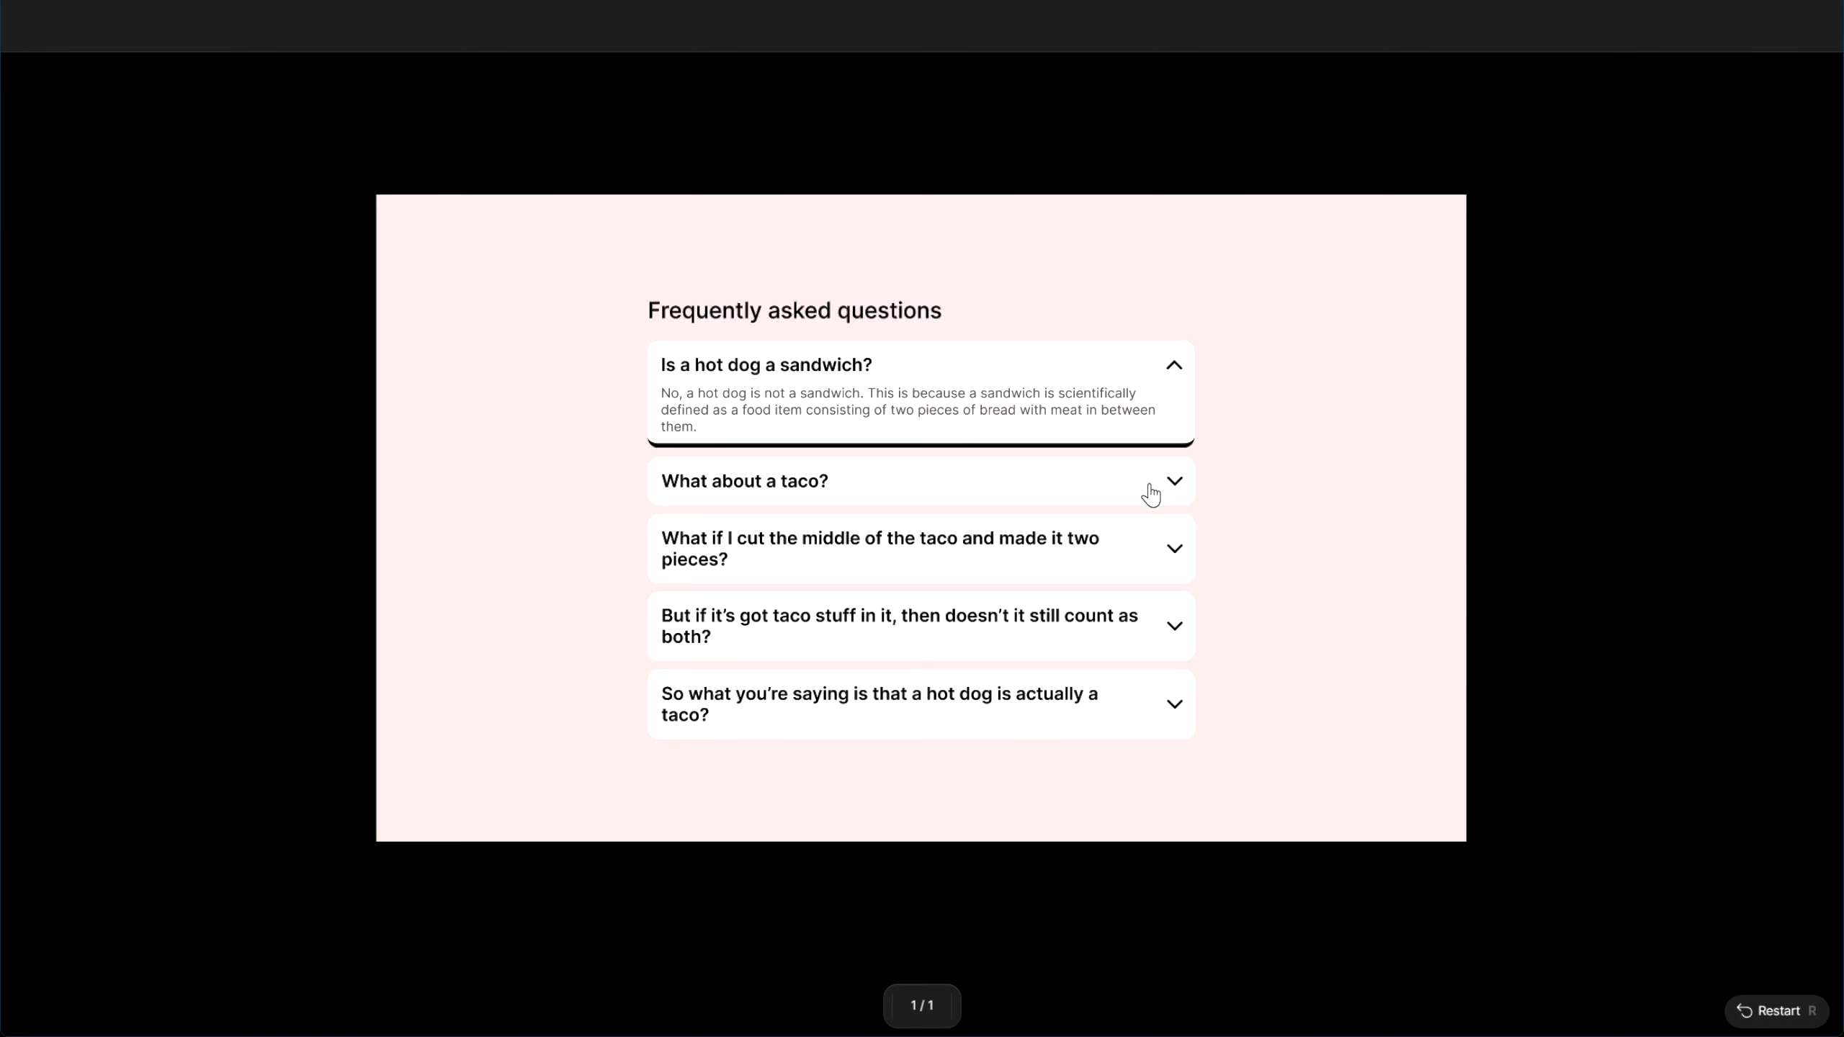
left_click(1148, 481)
left_click(1397, 572)
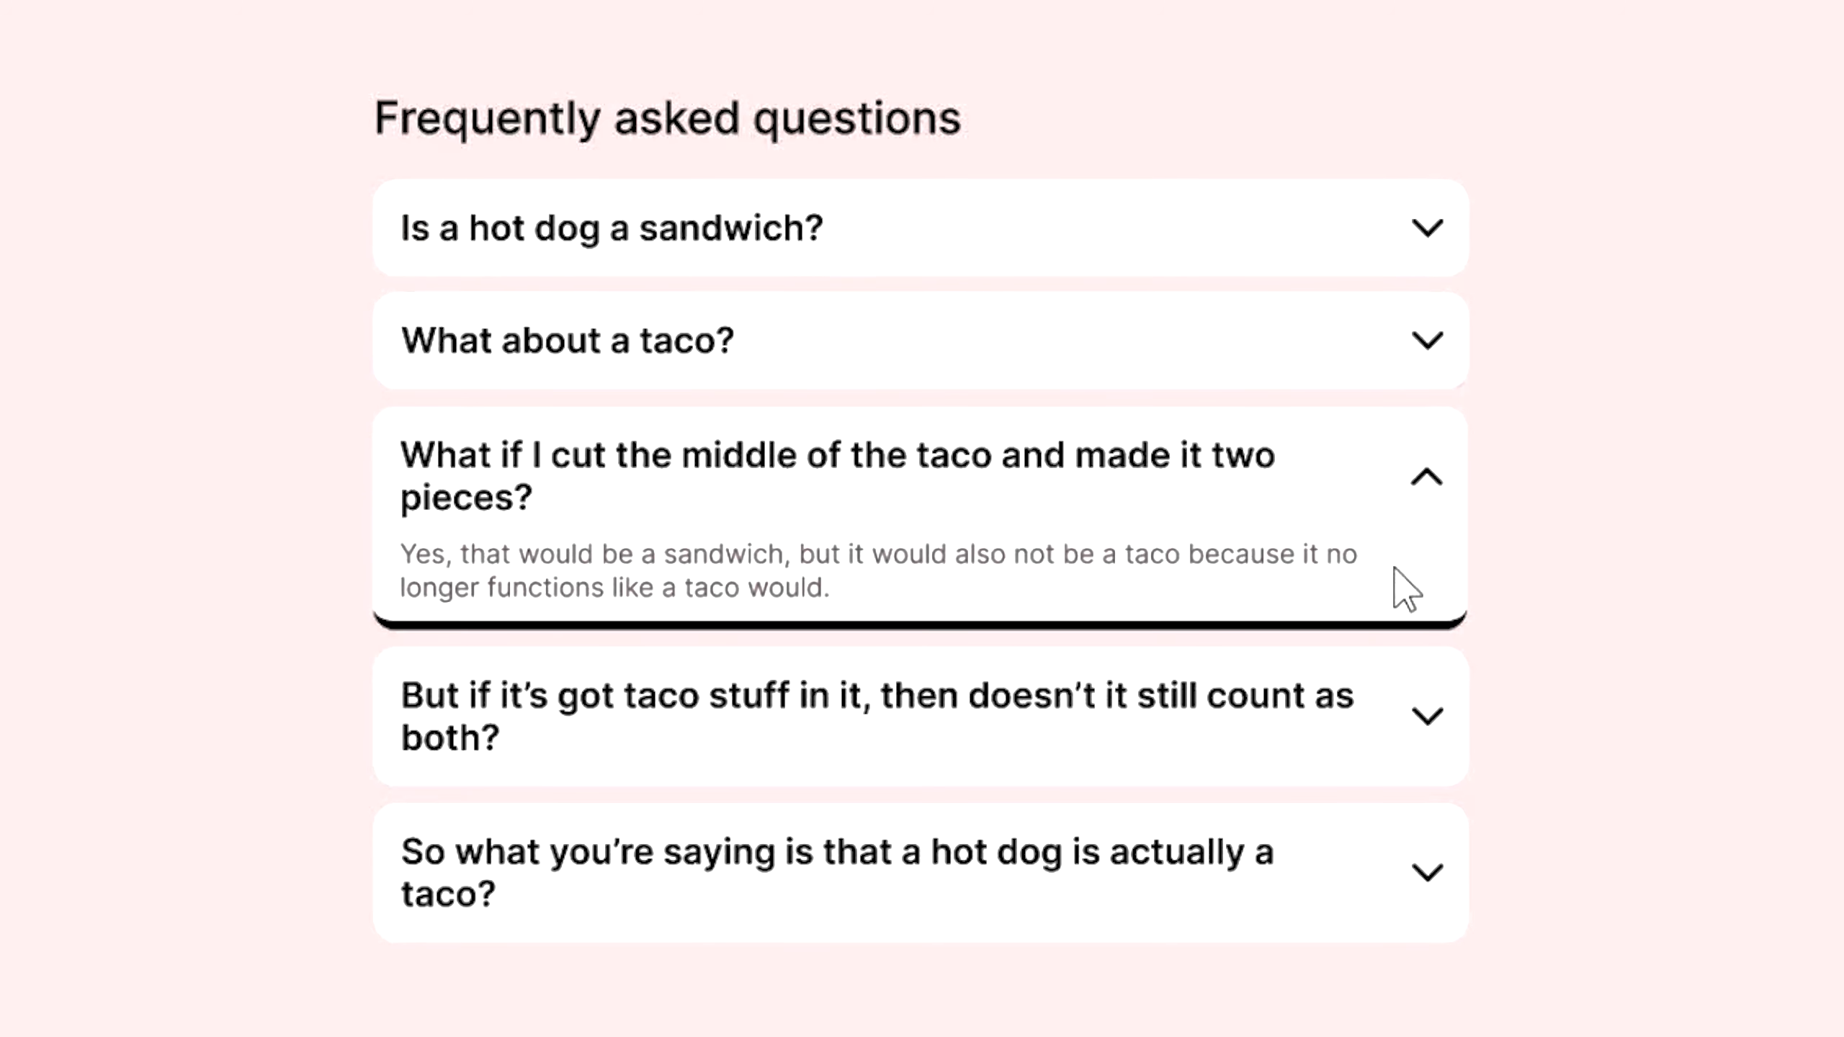
left_click(1381, 708)
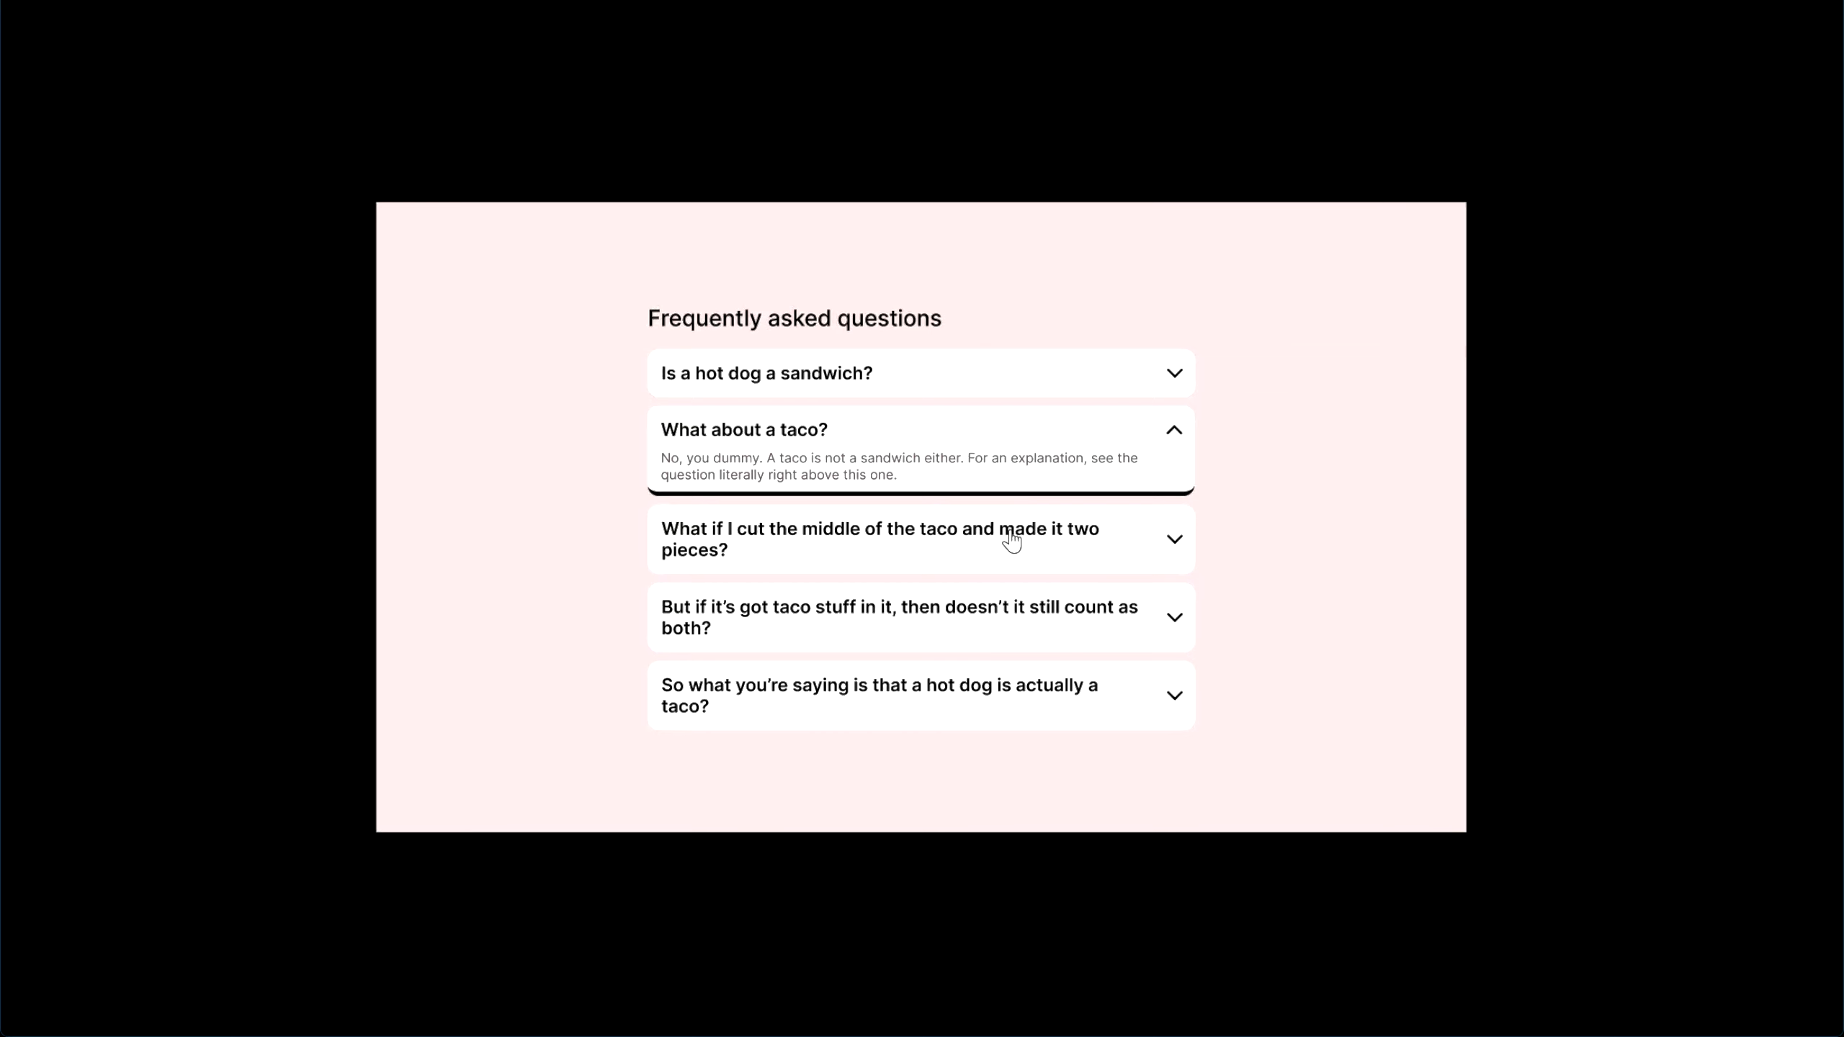
Alternate between expanding "What about a taco?" and "What if I cut the middle of the taco" to test the animation, and return to the canvas
left_click(1008, 535)
left_click(972, 446)
left_click(947, 539)
left_click(946, 437)
left_click(932, 540)
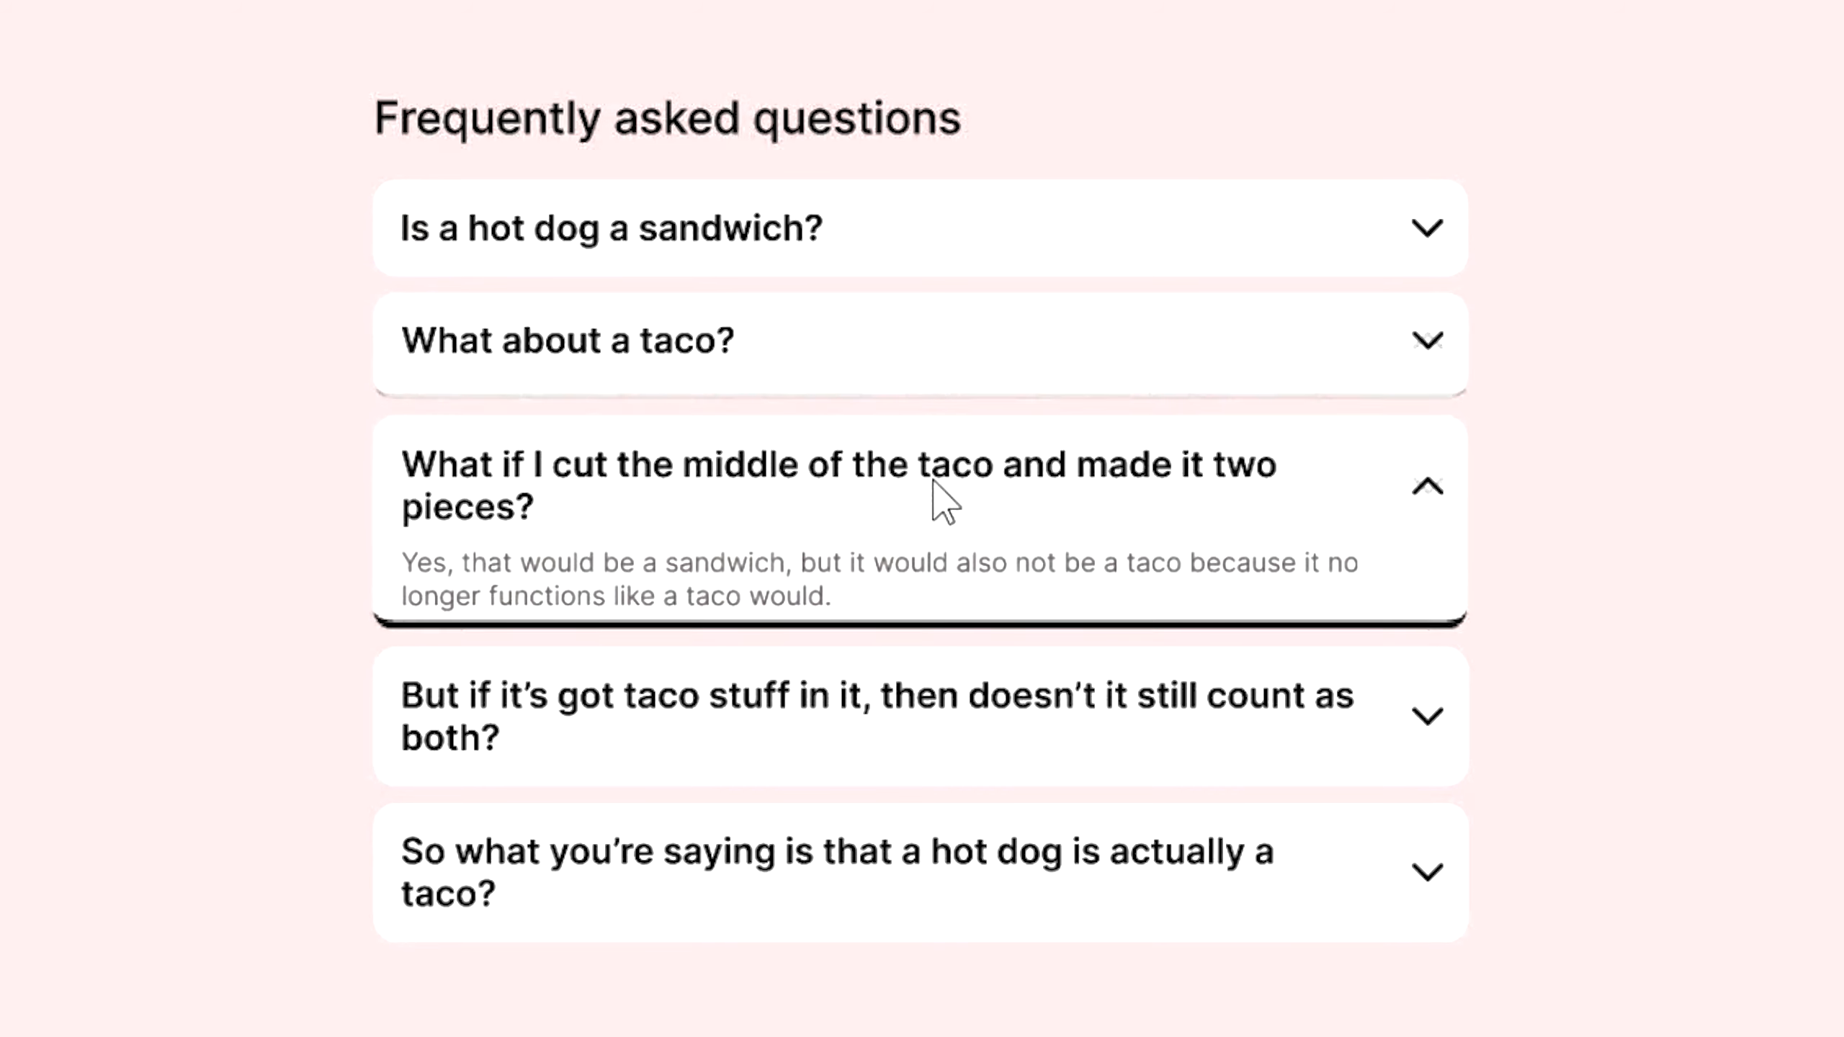
left_click(932, 447)
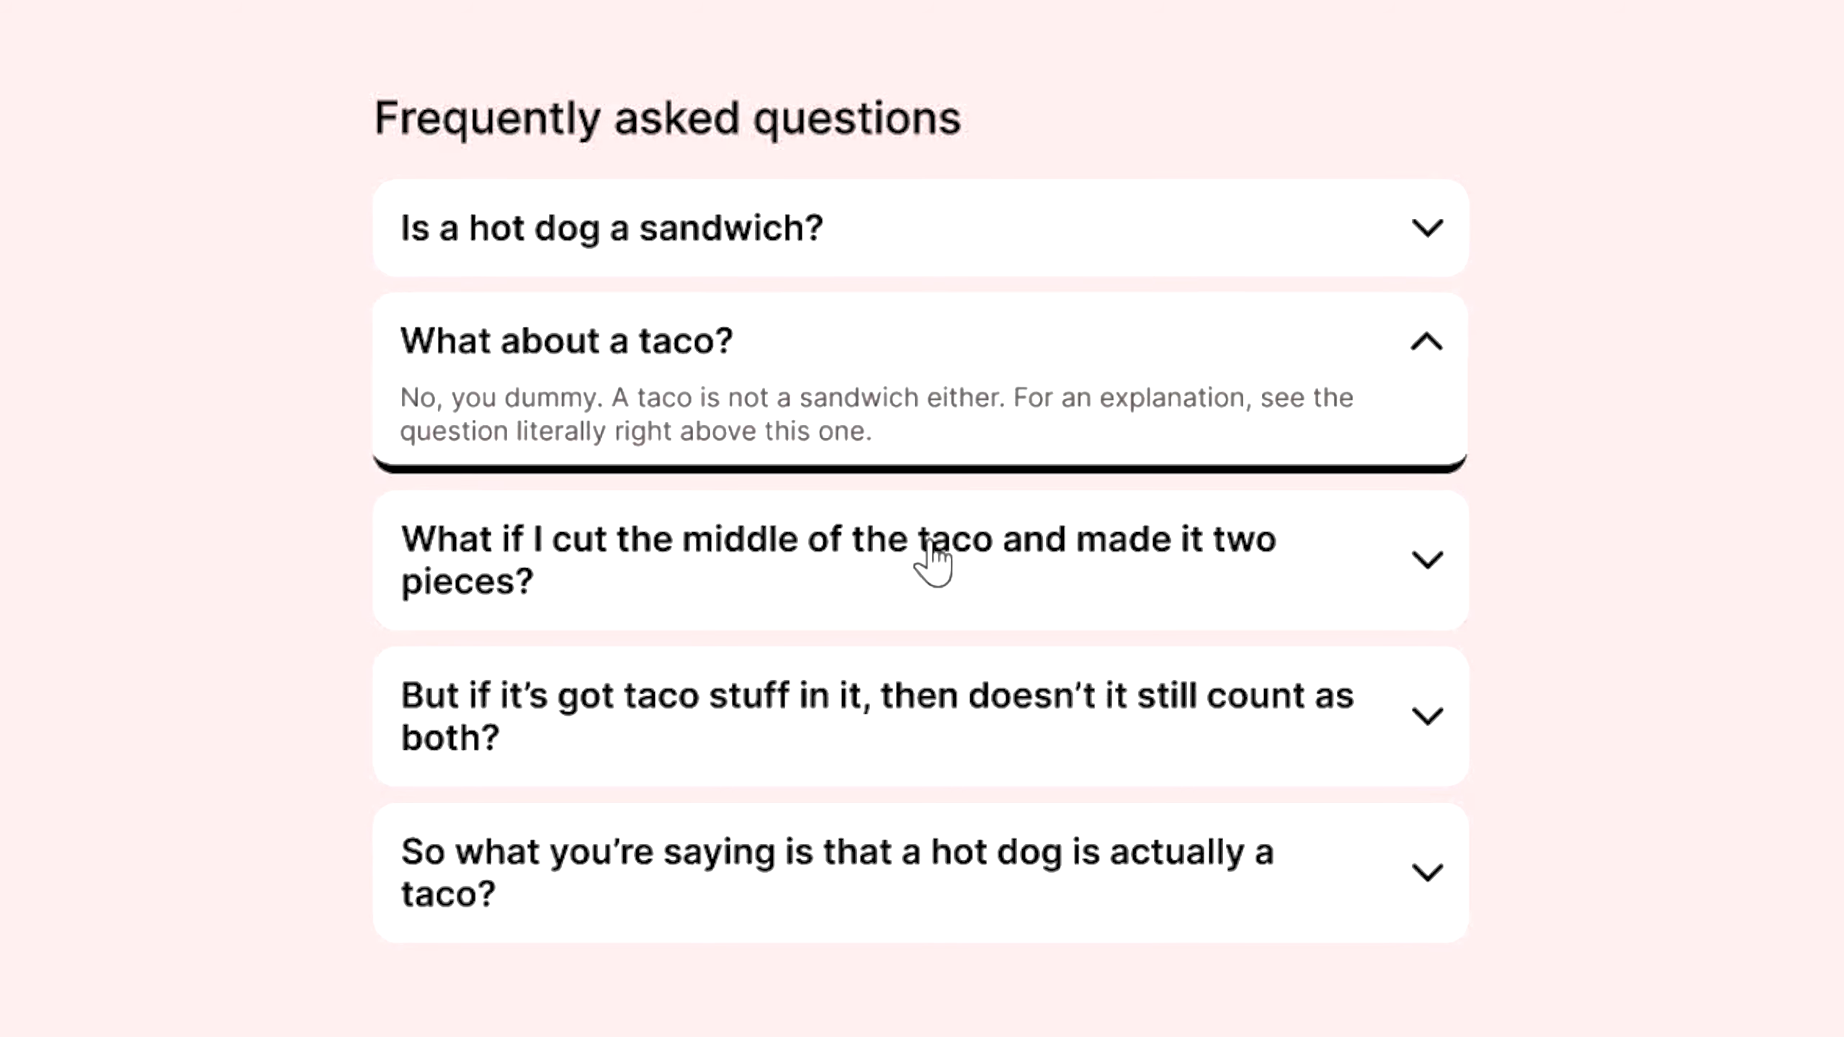
left_click(932, 544)
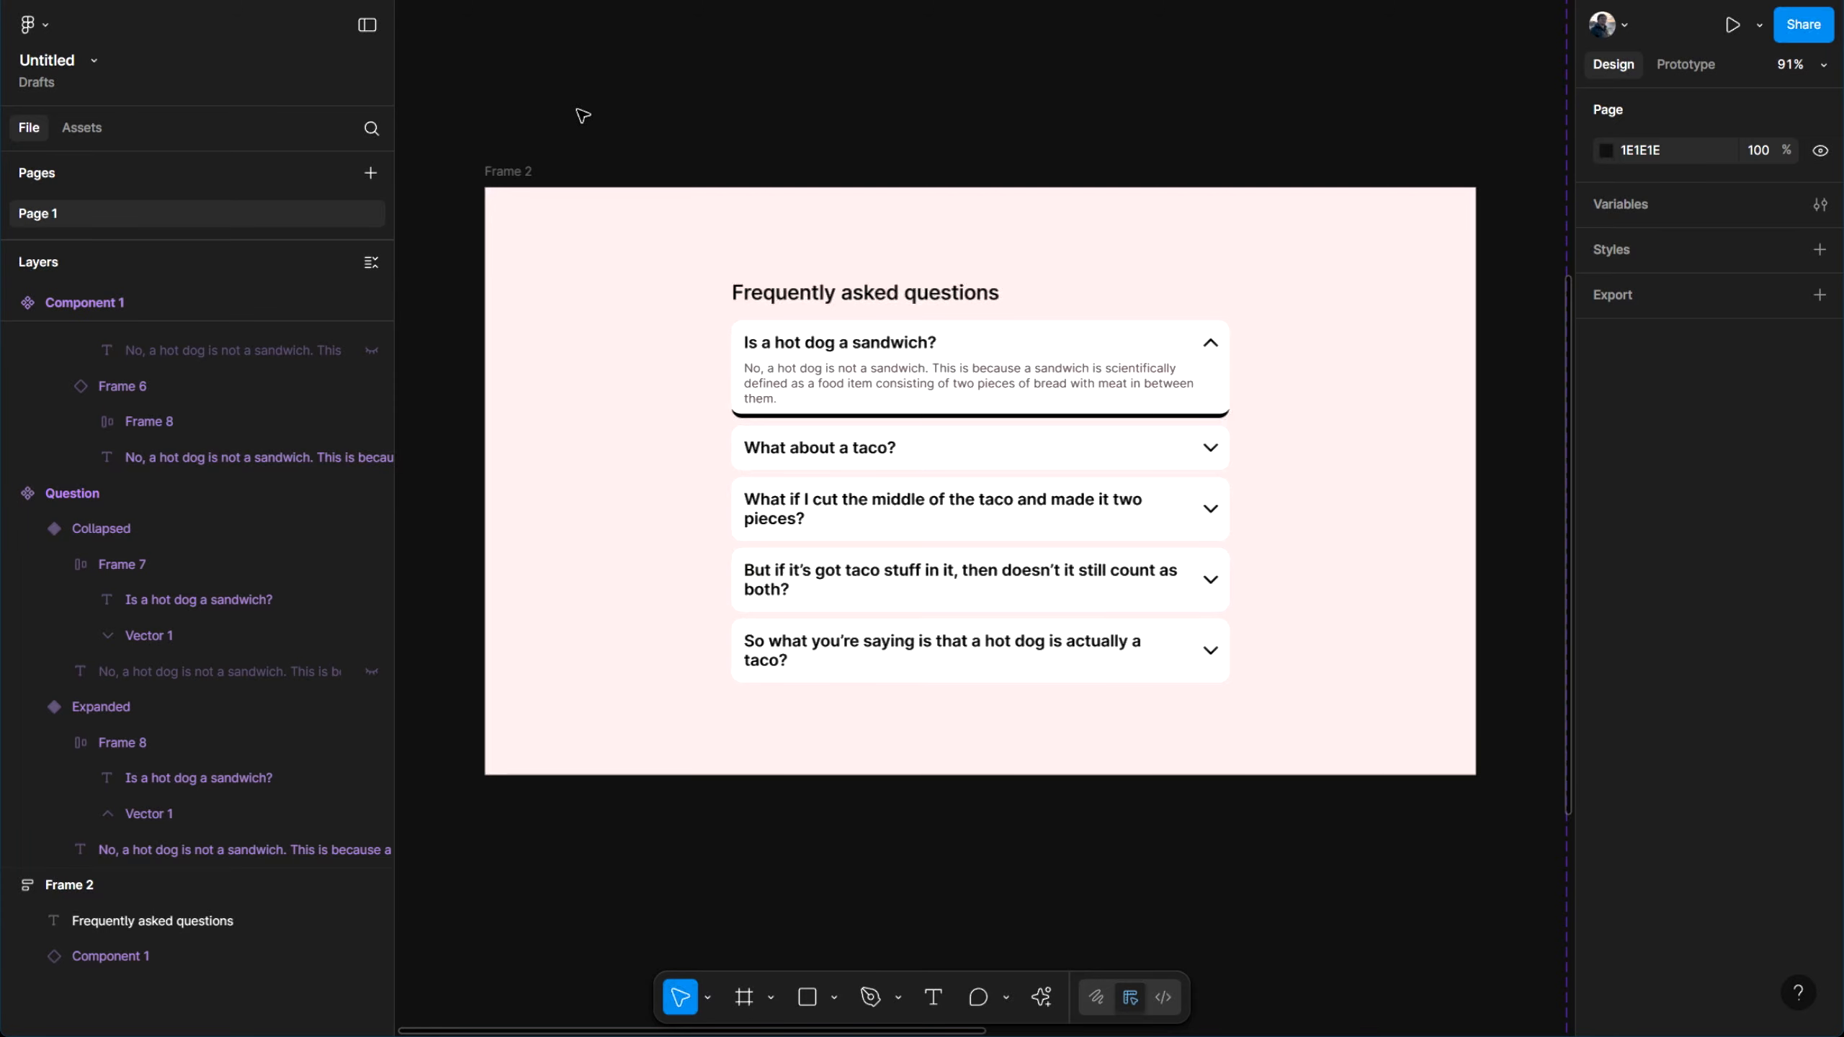
scroll(725, 126, "up", 1)
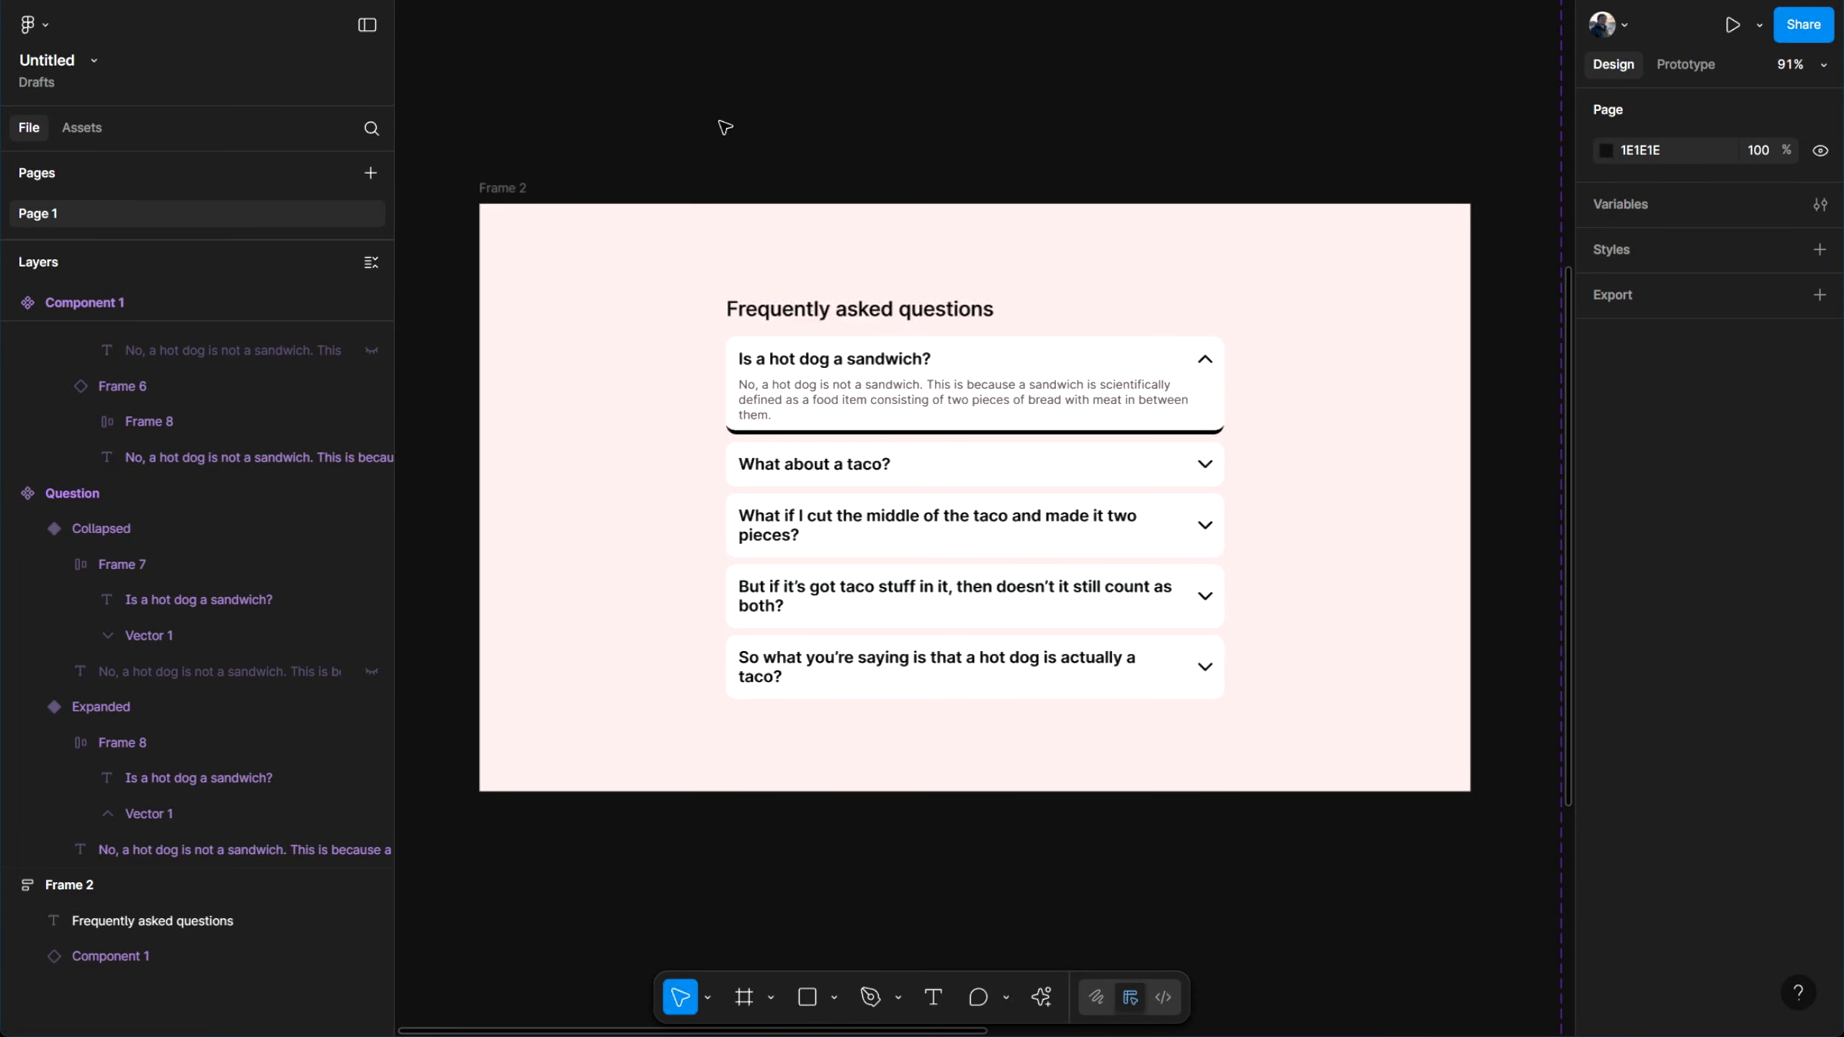